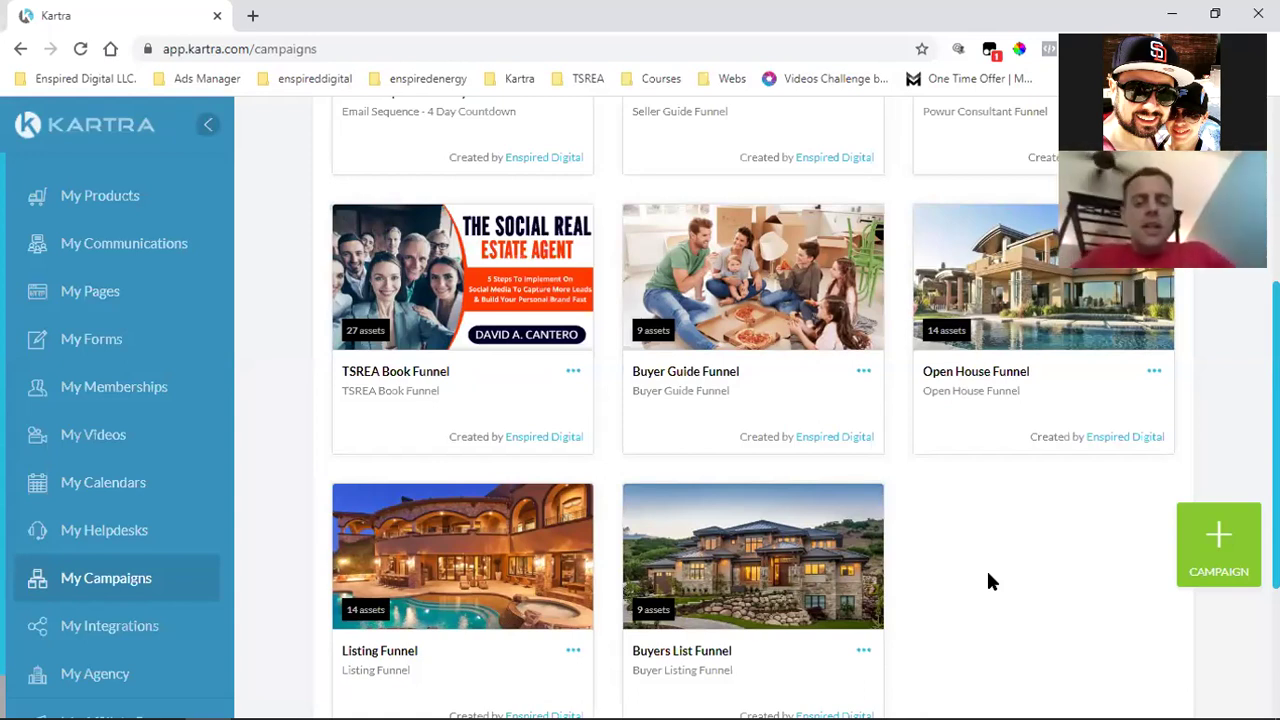
# Browse the My campaigns list, then open the enspireddigital bookmark folder of brand social profiles.
pyautogui.scroll(-1, 986, 568)
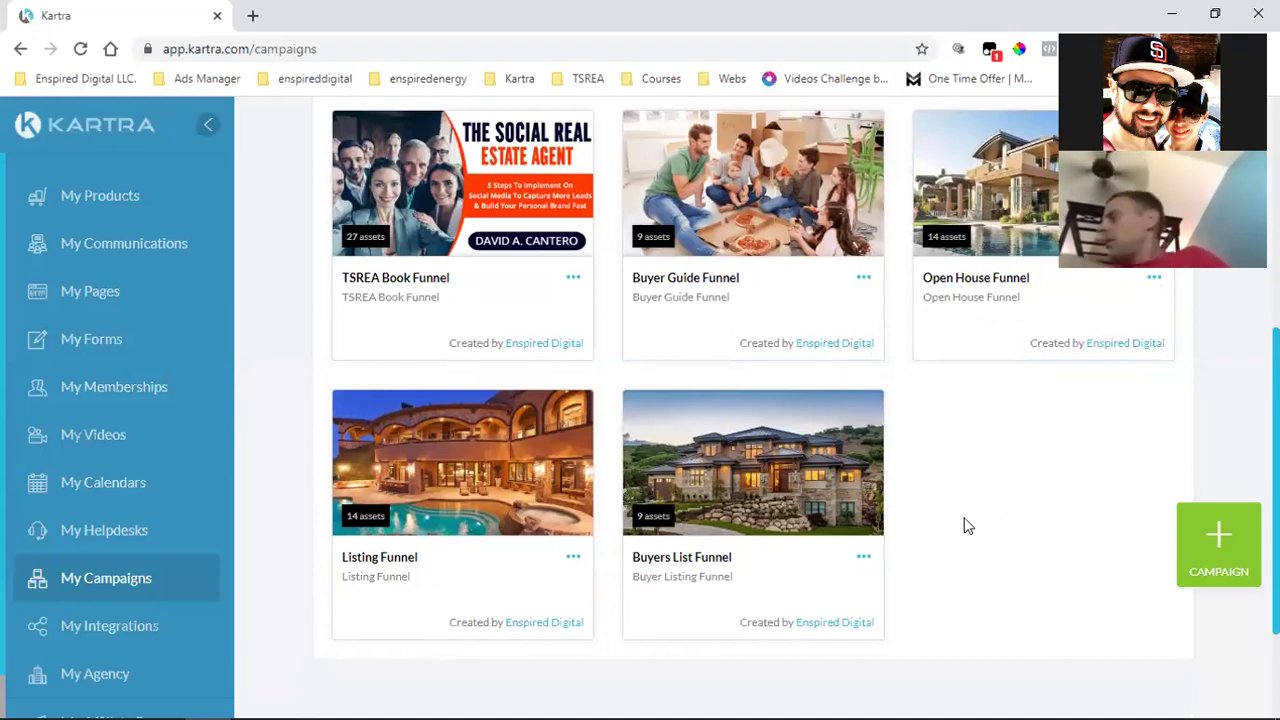
pyautogui.scroll(1, 966, 523)
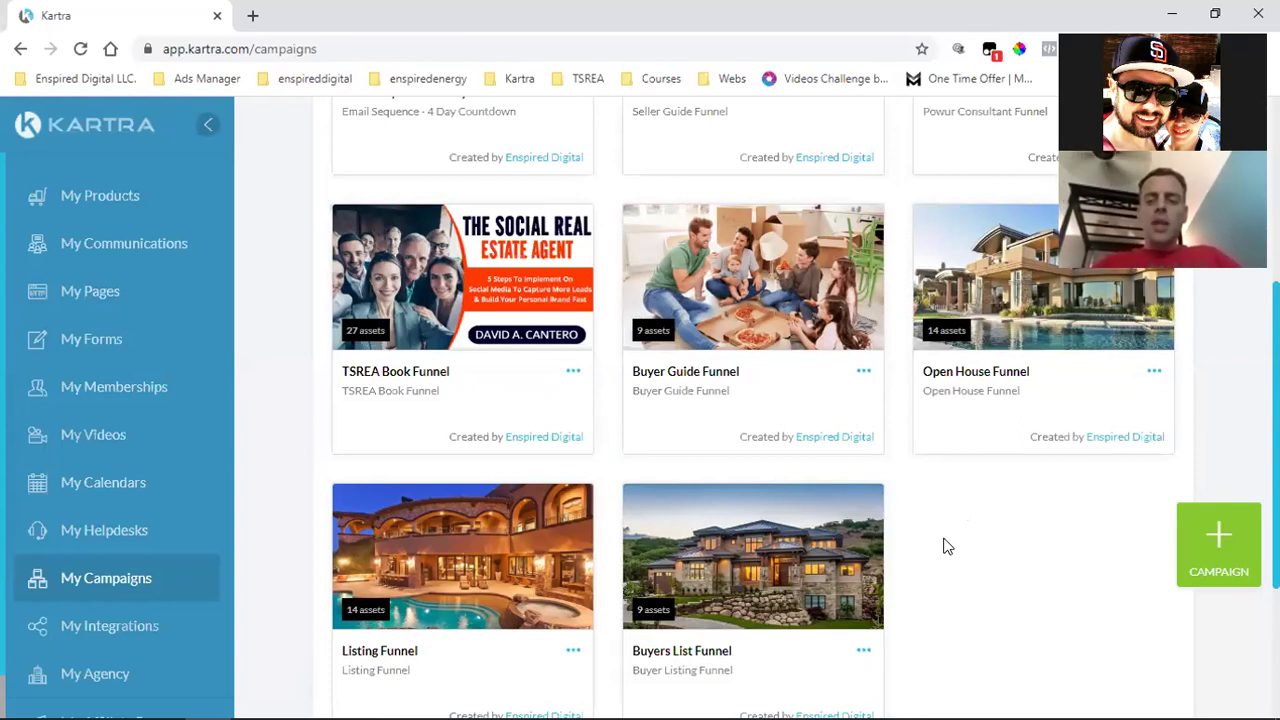
pyautogui.scroll(3, 948, 546)
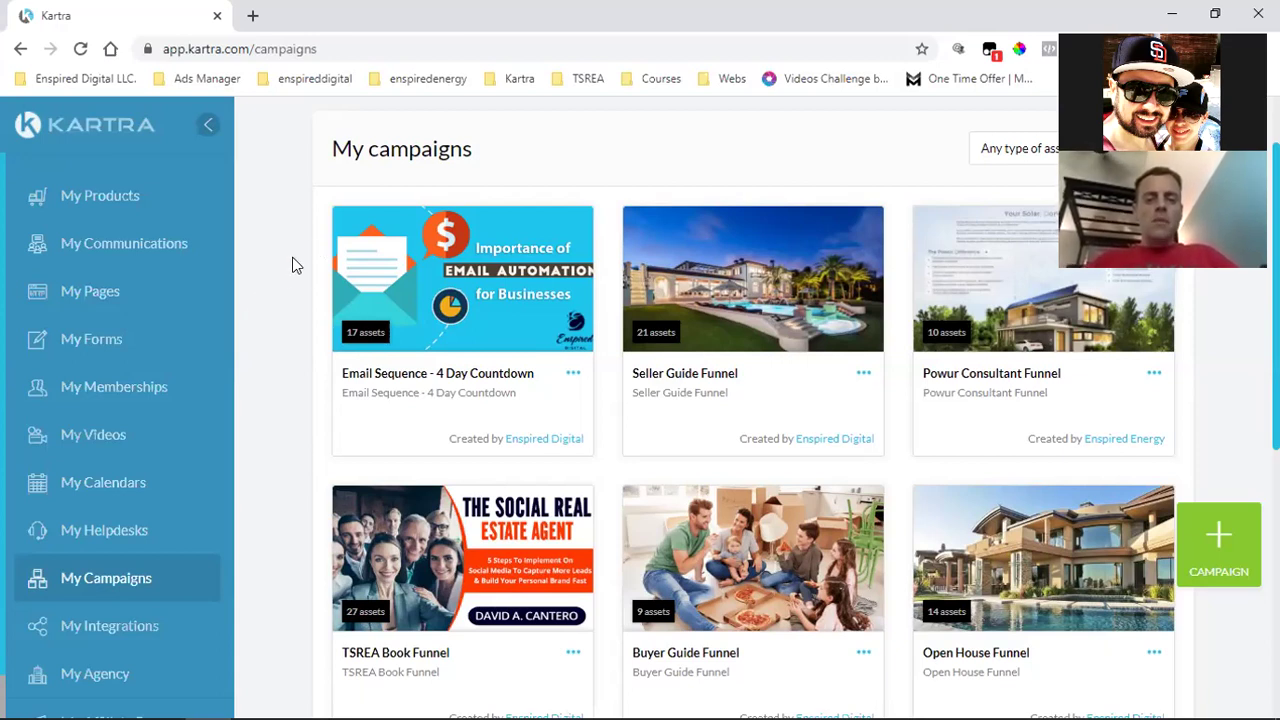
pyautogui.click(308, 77)
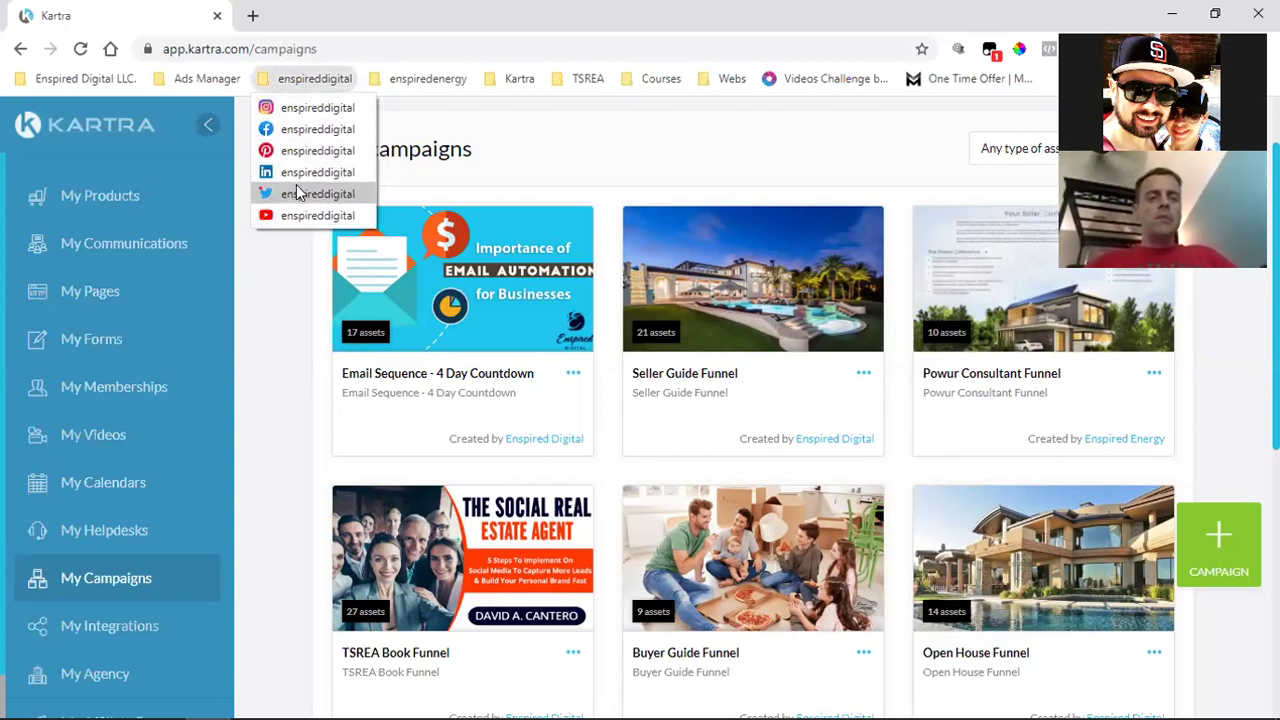
# Load the brand's Twitter profile from the enspireddigital bookmarks in a new tab.
pyautogui.click(252, 14)
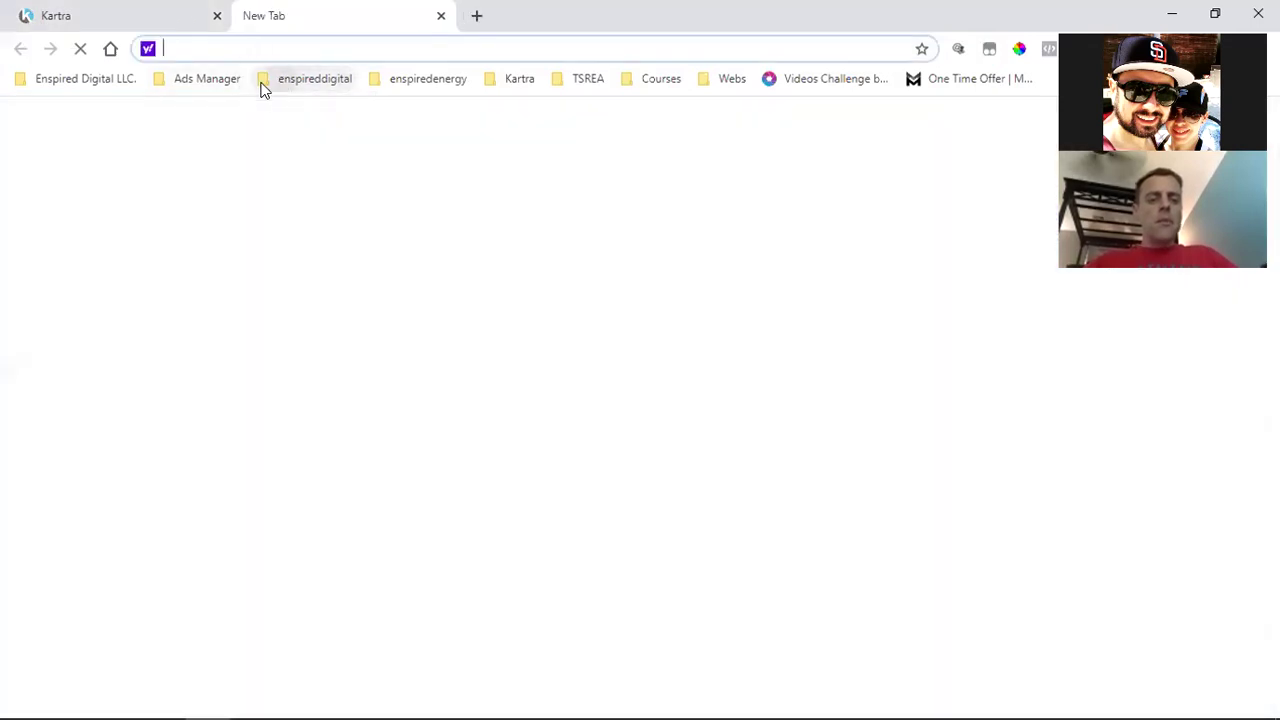
pyautogui.click(207, 78)
pyautogui.moveTo(314, 78)
pyautogui.click(300, 192)
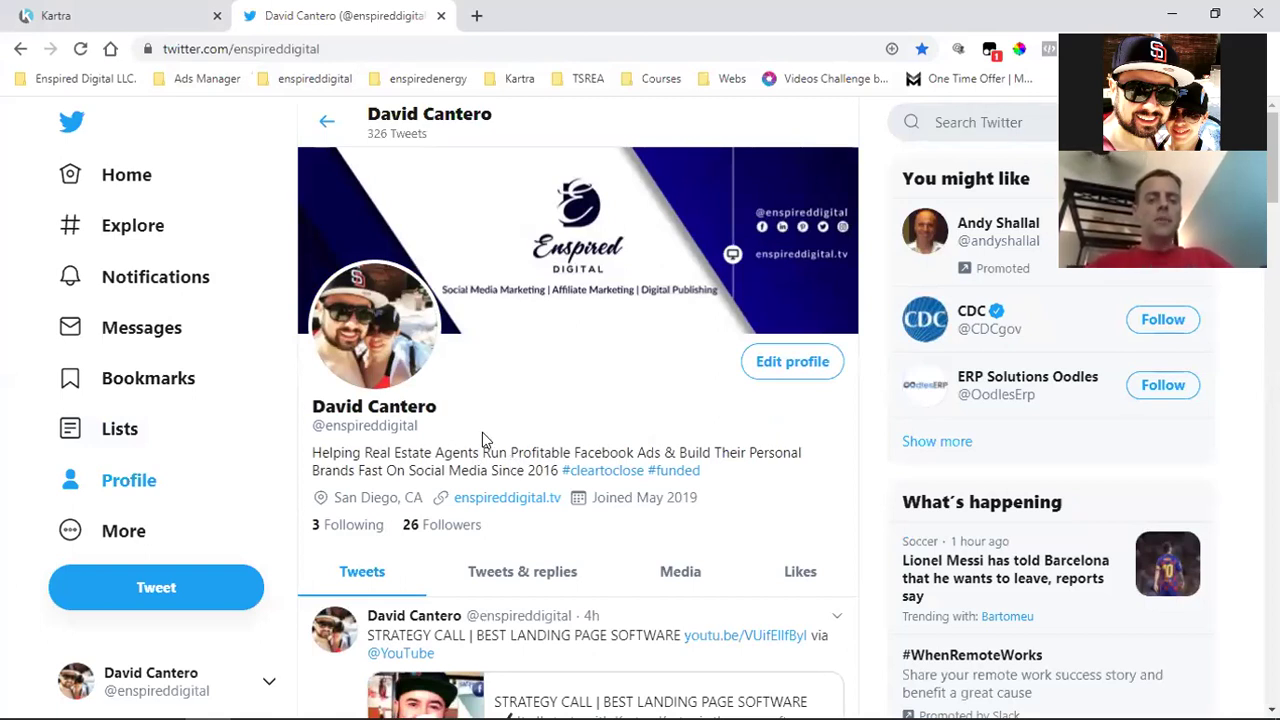
pyautogui.doubleClick(307, 49)
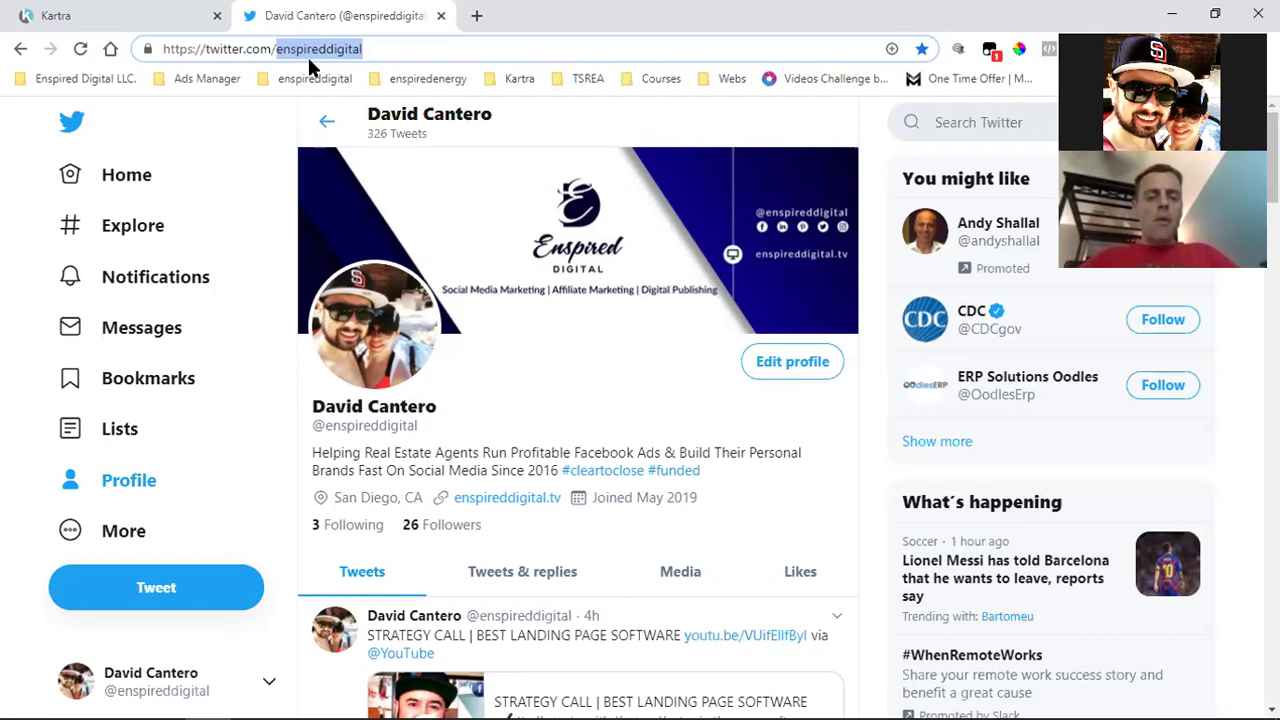
# Return to the Kartra campaigns tab and start another new tab showing the bookmark folders.
pyautogui.click(120, 12)
pyautogui.click(476, 15)
pyautogui.click(420, 78)
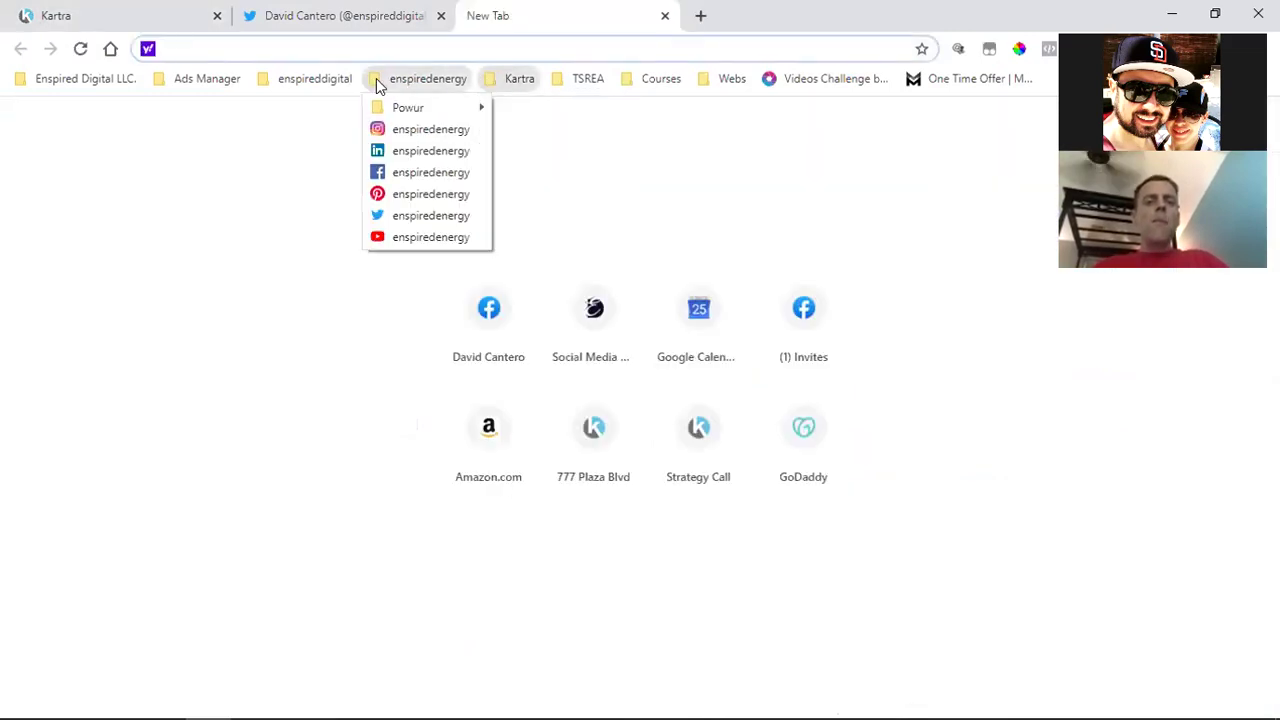
# Load the 'Your Free Seller Guide' page from the TSREA bookmark folder.
pyautogui.moveTo(655, 84)
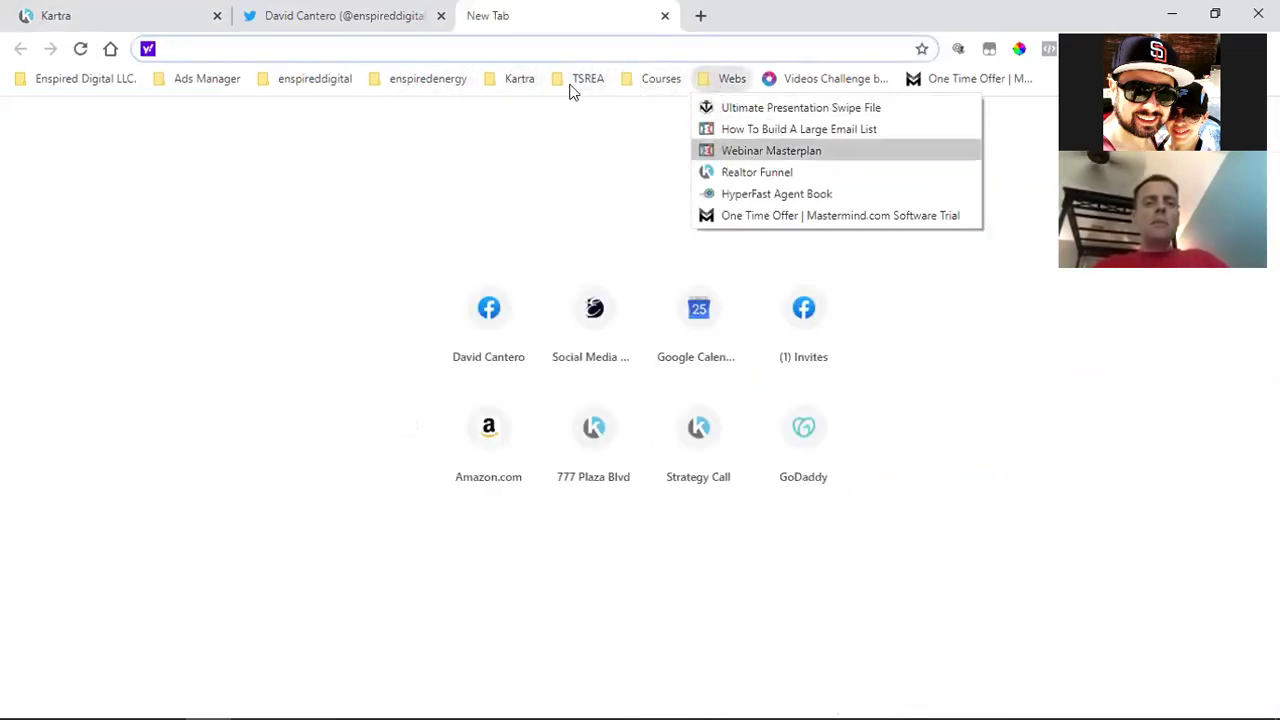
pyautogui.moveTo(580, 82)
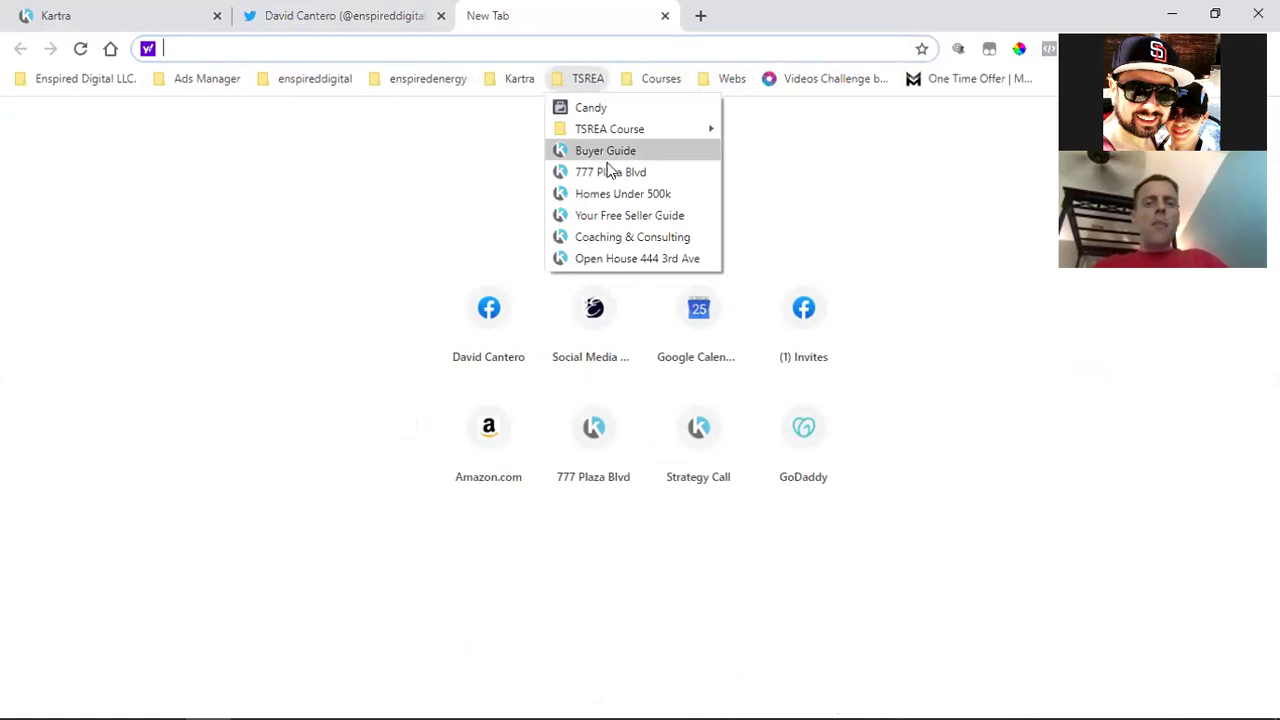
pyautogui.click(625, 215)
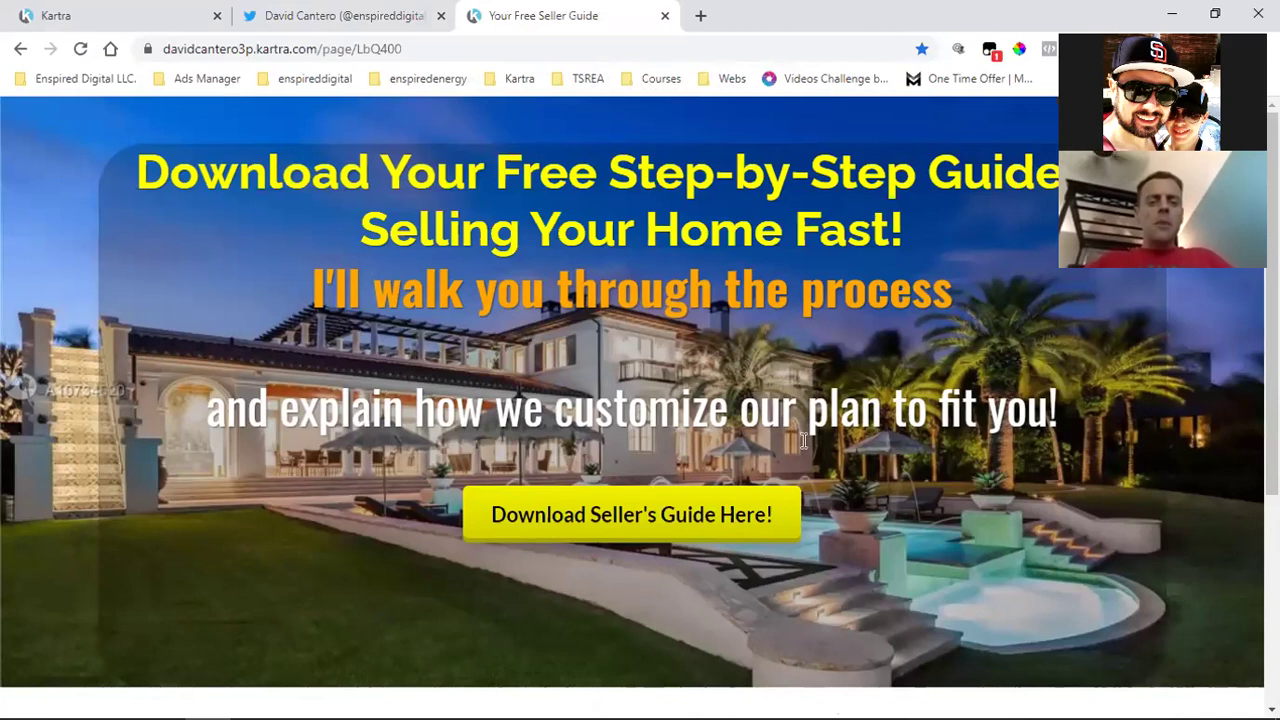
# Follow the website link on the brand's Twitter profile, then come back to that tab.
pyautogui.click(308, 8)
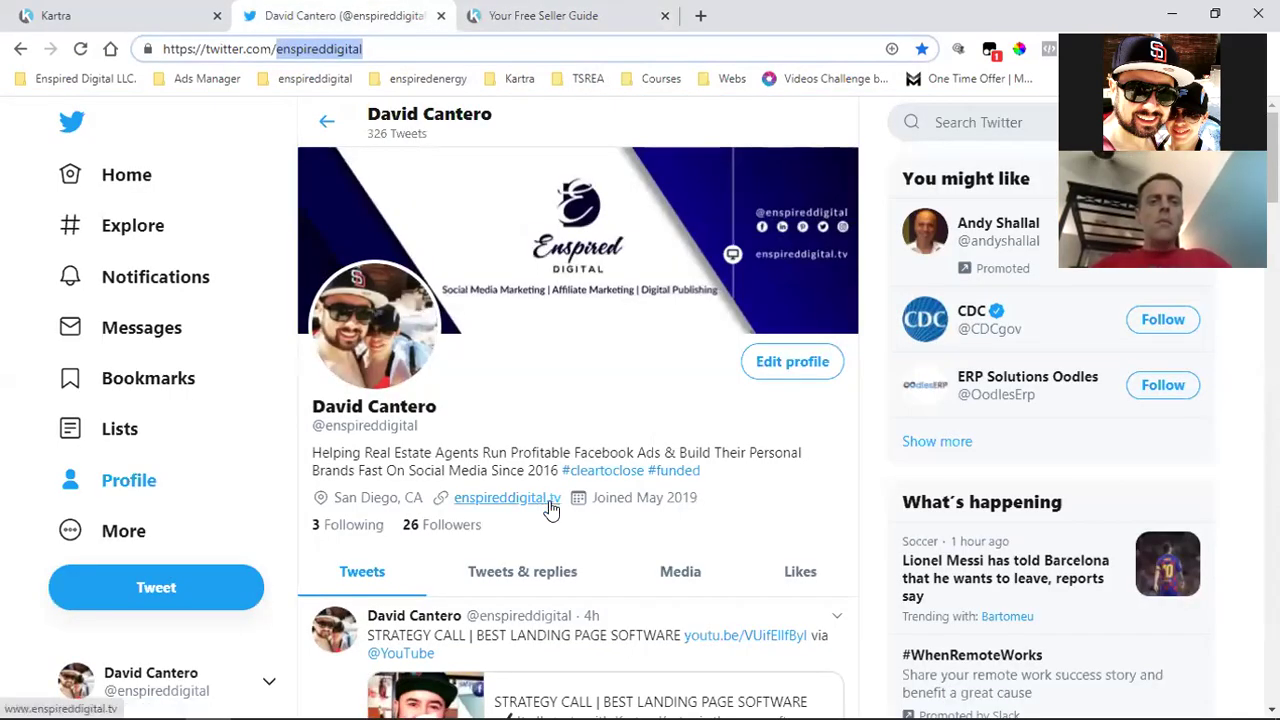
pyautogui.scroll(-1, 551, 480)
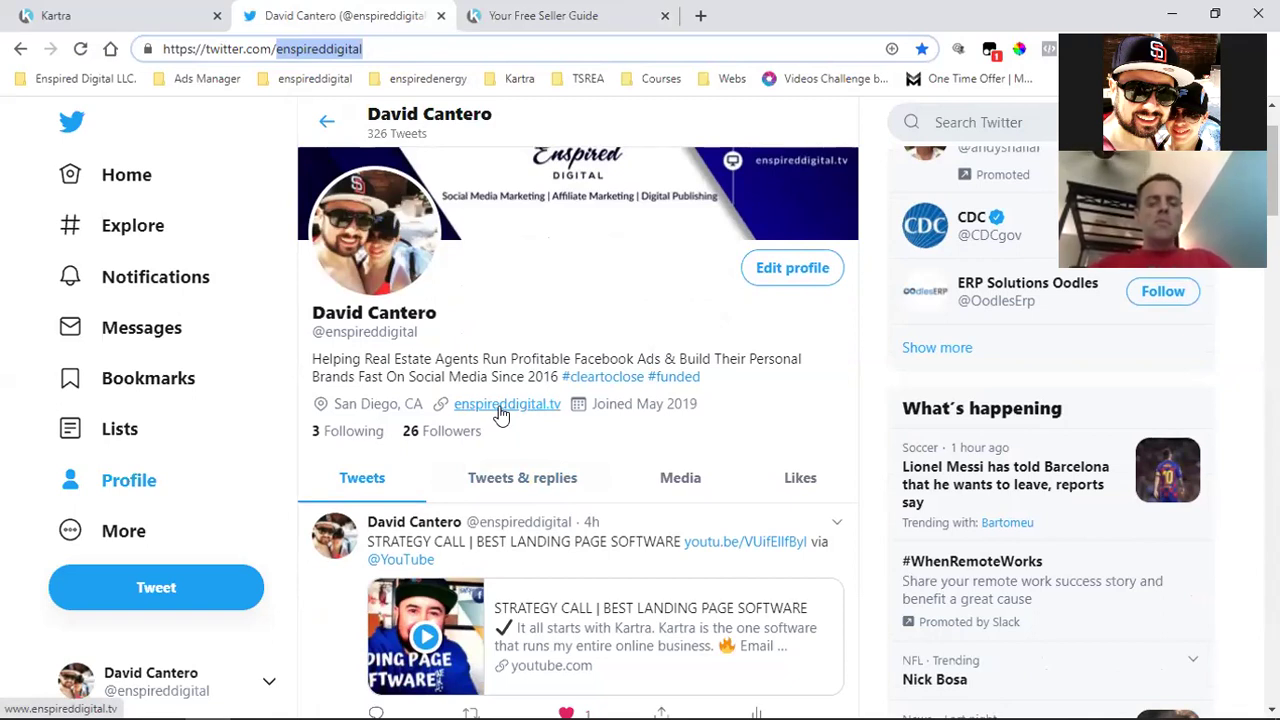
pyautogui.click(501, 414)
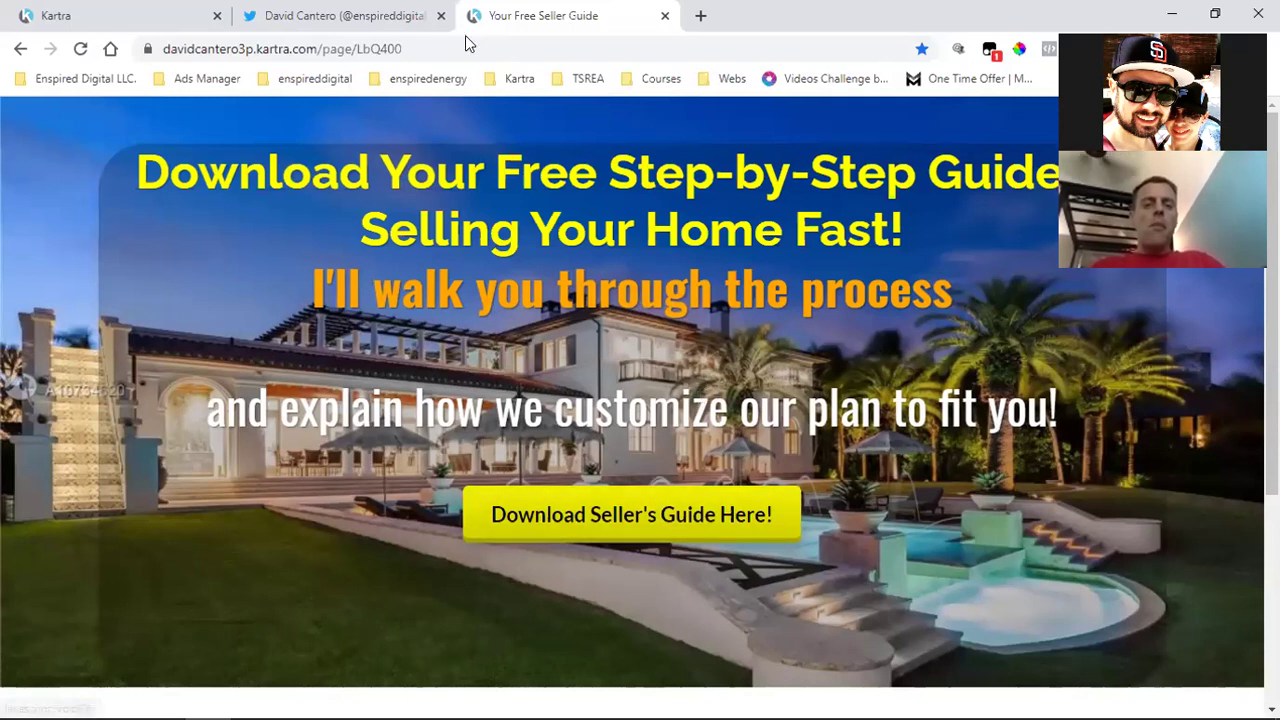
pyautogui.click(340, 15)
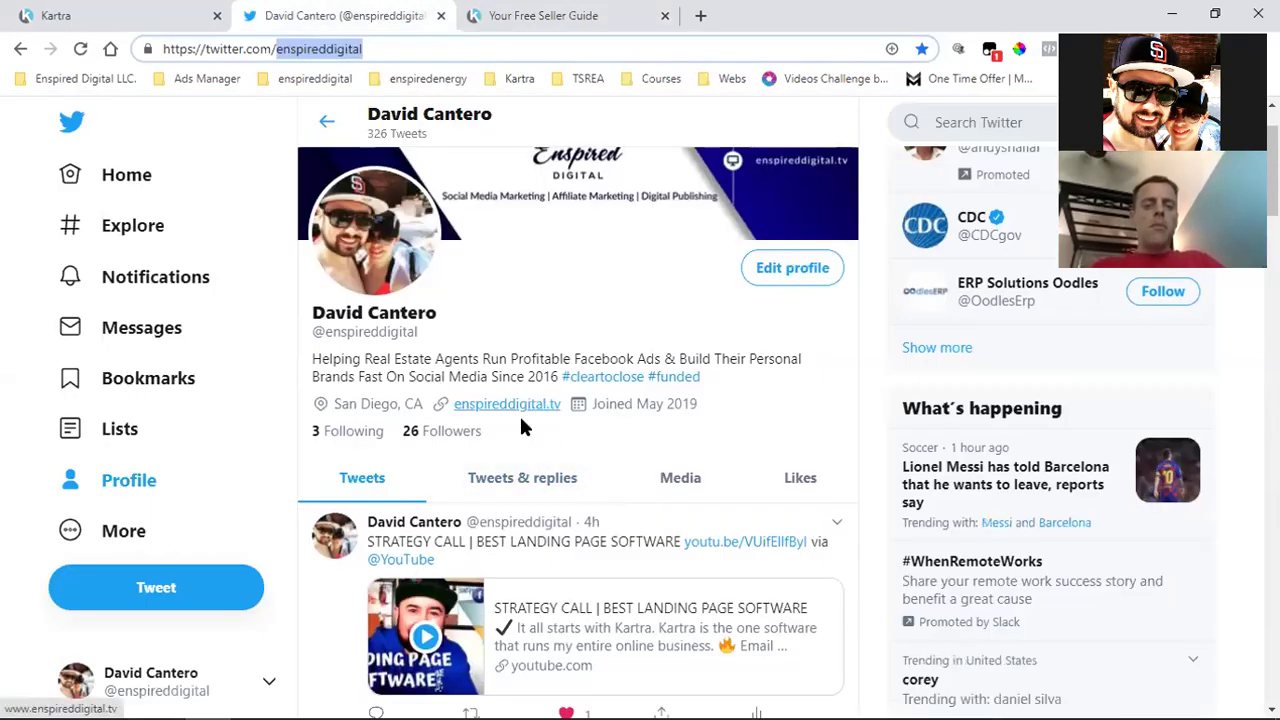
# Replace the Twitter profile with the brand's Instagram profile, then return to Kartra's campaigns.
pyautogui.click(314, 78)
pyautogui.click(327, 95)
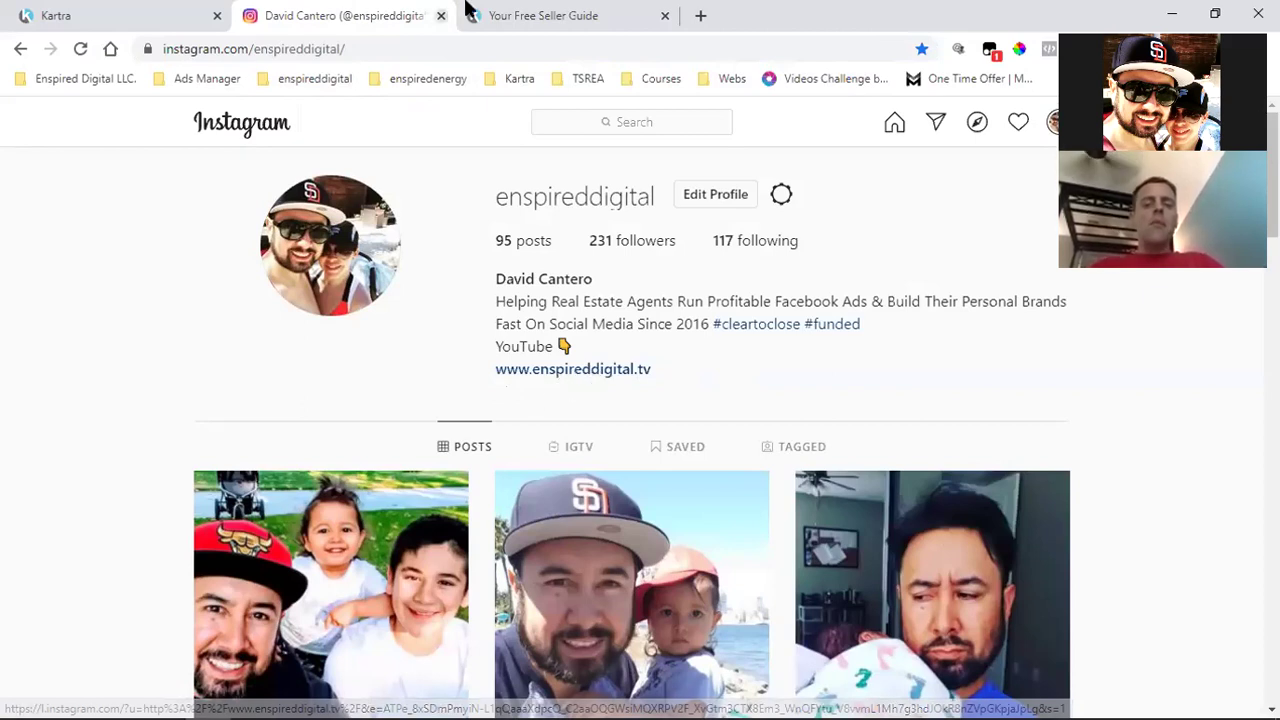
pyautogui.click(525, 12)
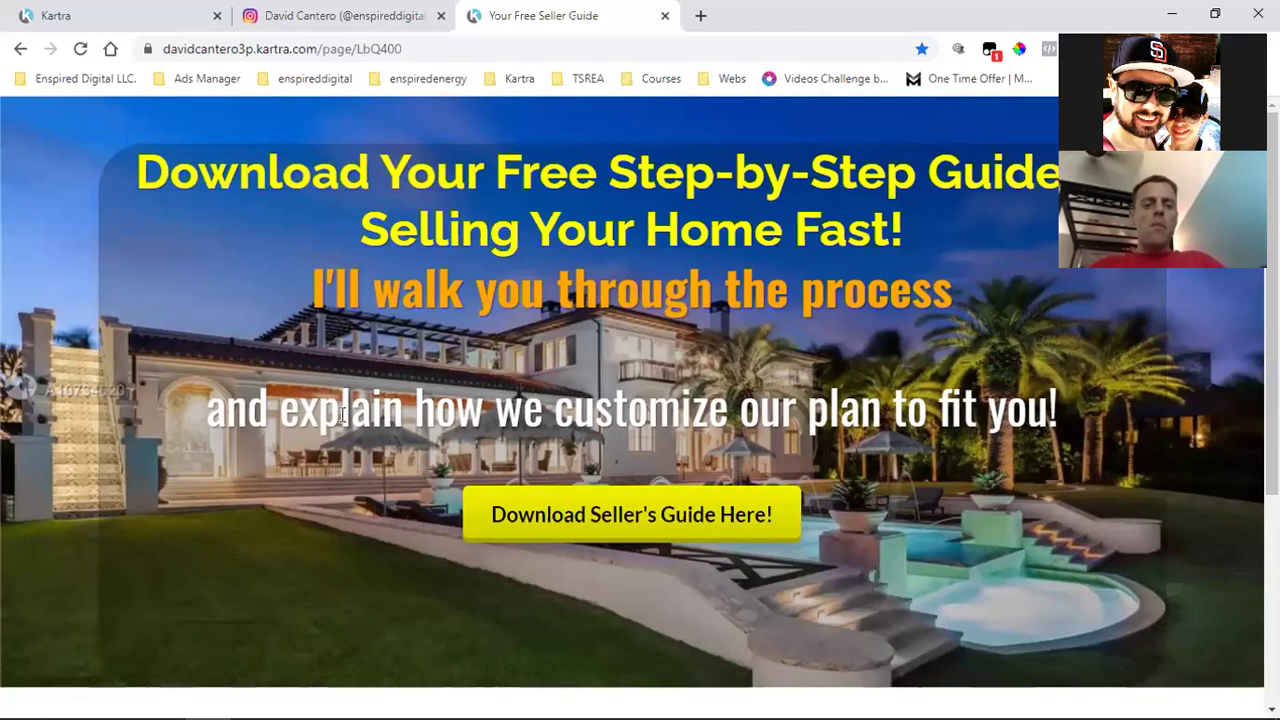
pyautogui.click(172, 12)
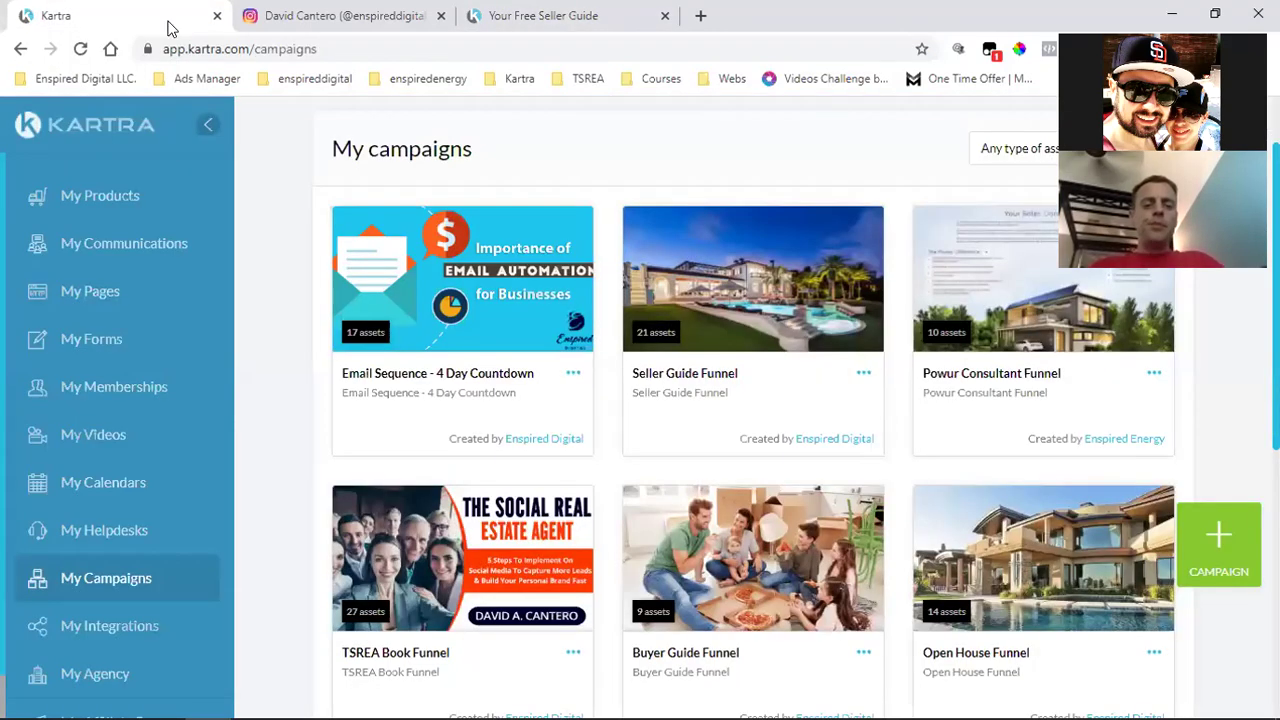
# Start sharing the Seller Guide Funnel campaign and agree to the sharing terms.
pyautogui.click(863, 374)
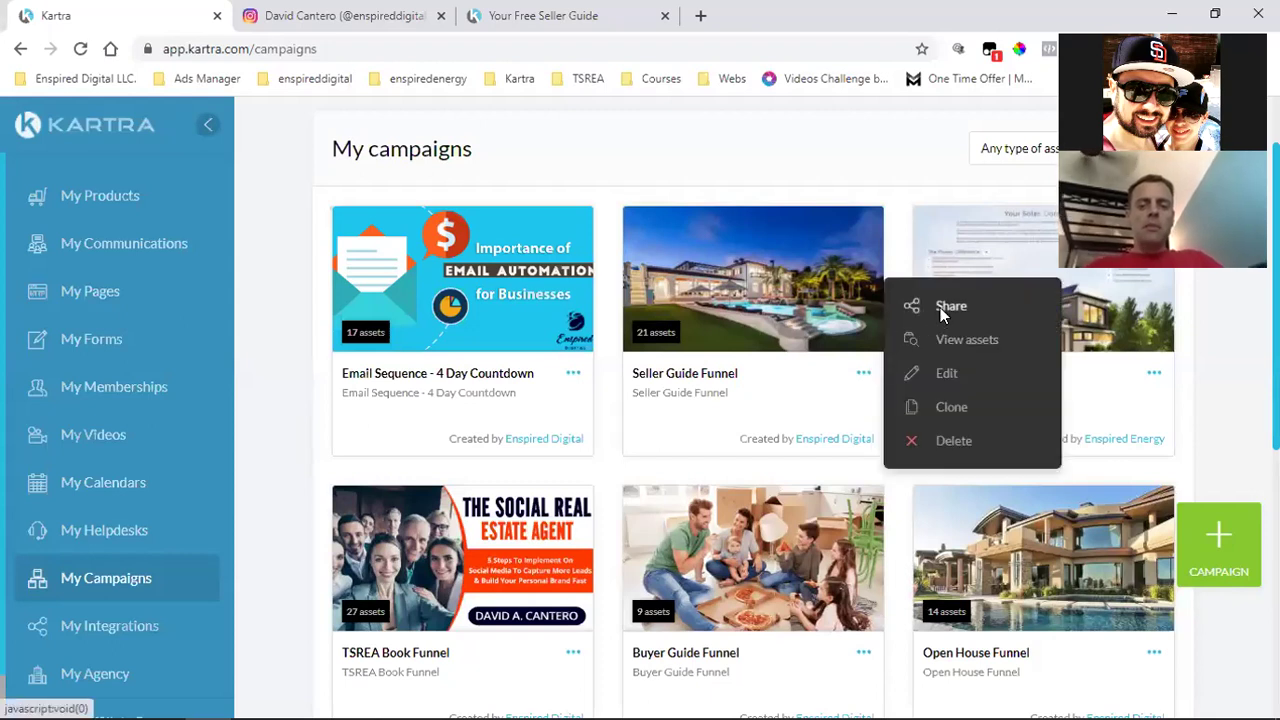
pyautogui.click(941, 309)
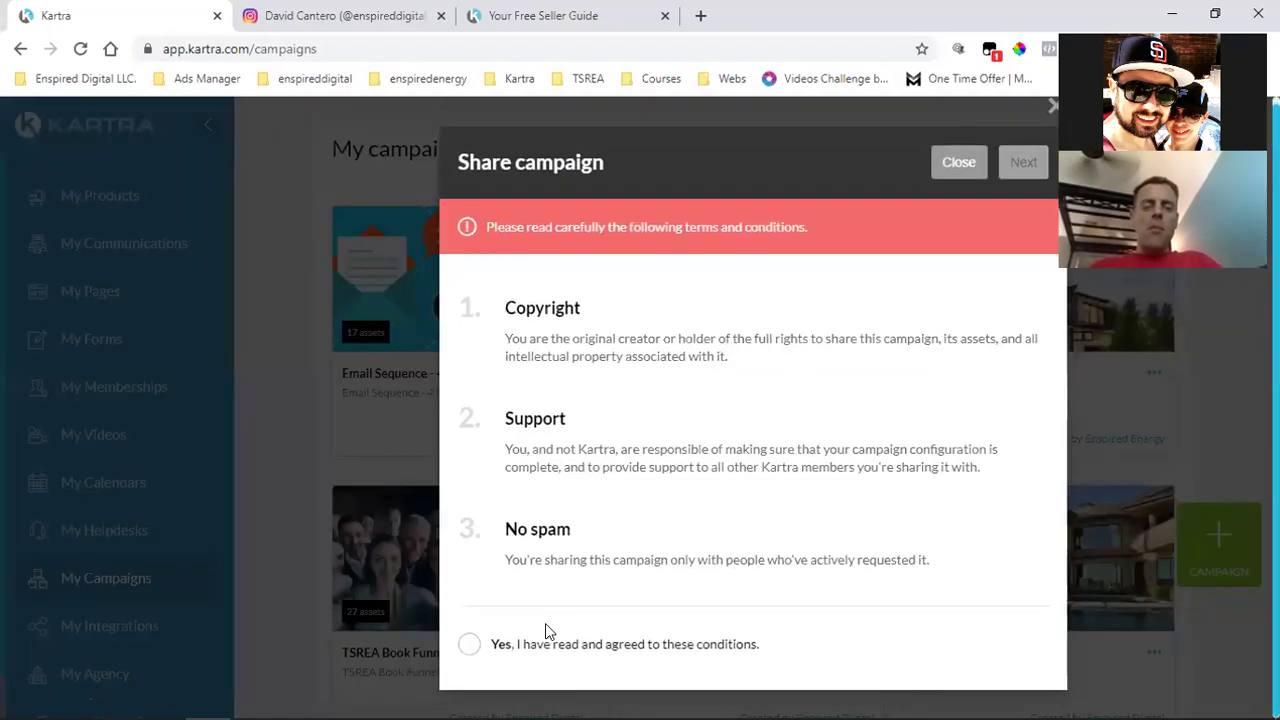
pyautogui.click(545, 625)
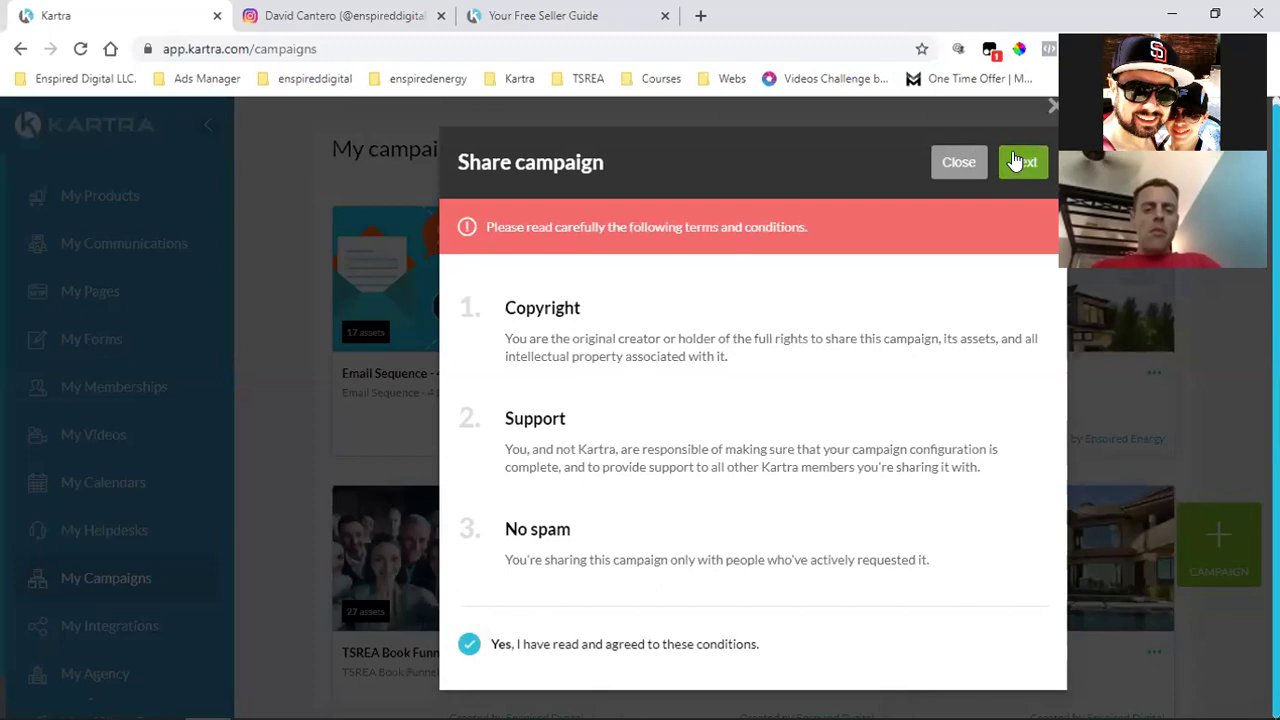
pyautogui.click(1014, 163)
# Share it with a specific Kartra user by entering the recipient's e-mail address.
pyautogui.click(600, 349)
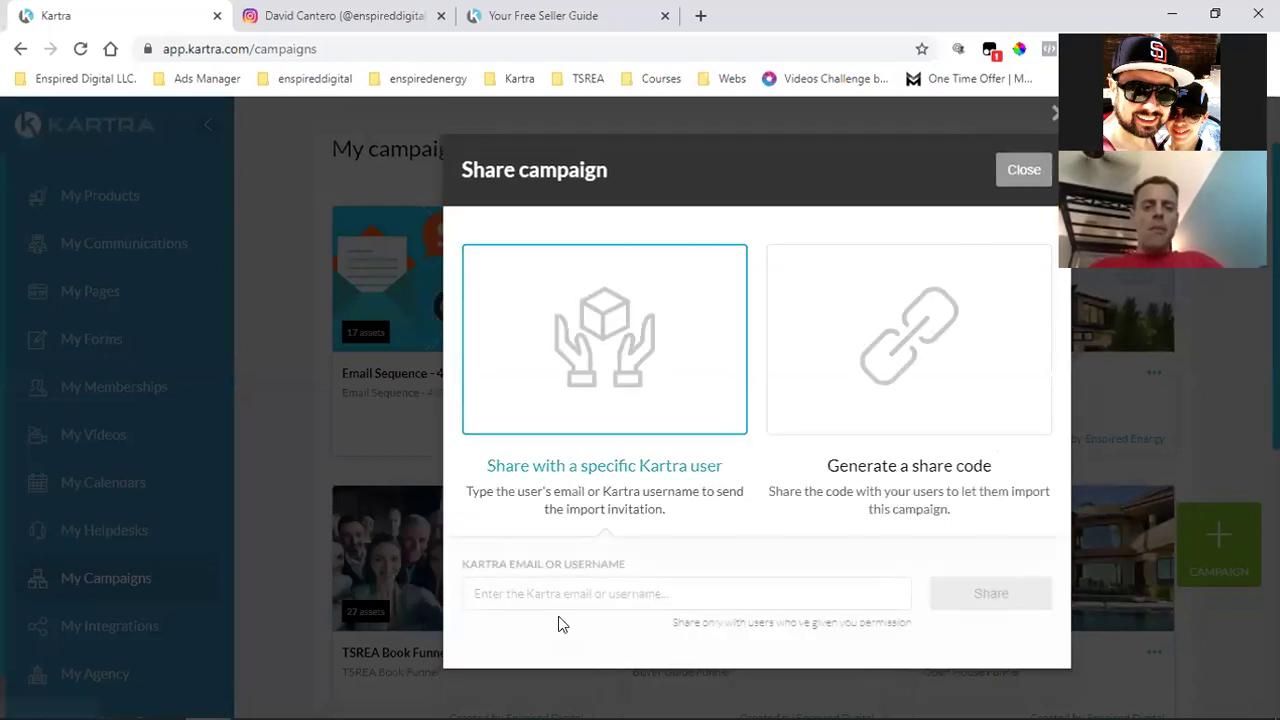
pyautogui.click(575, 594)
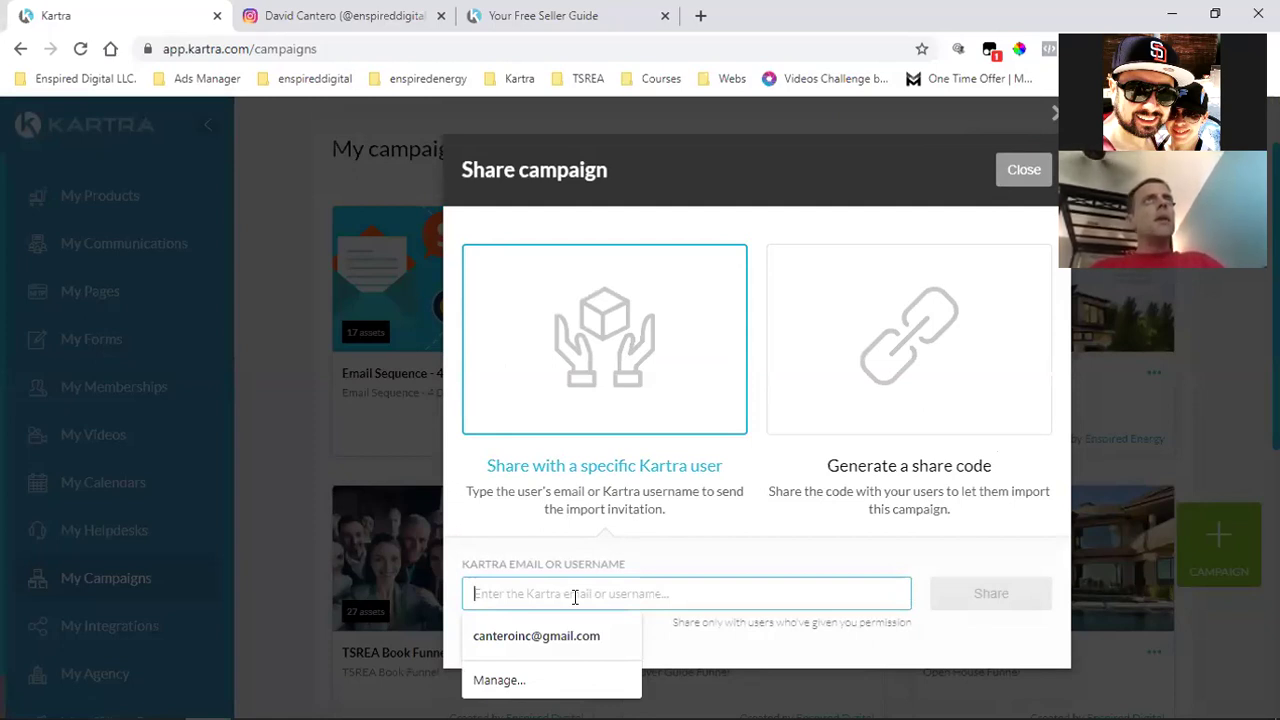
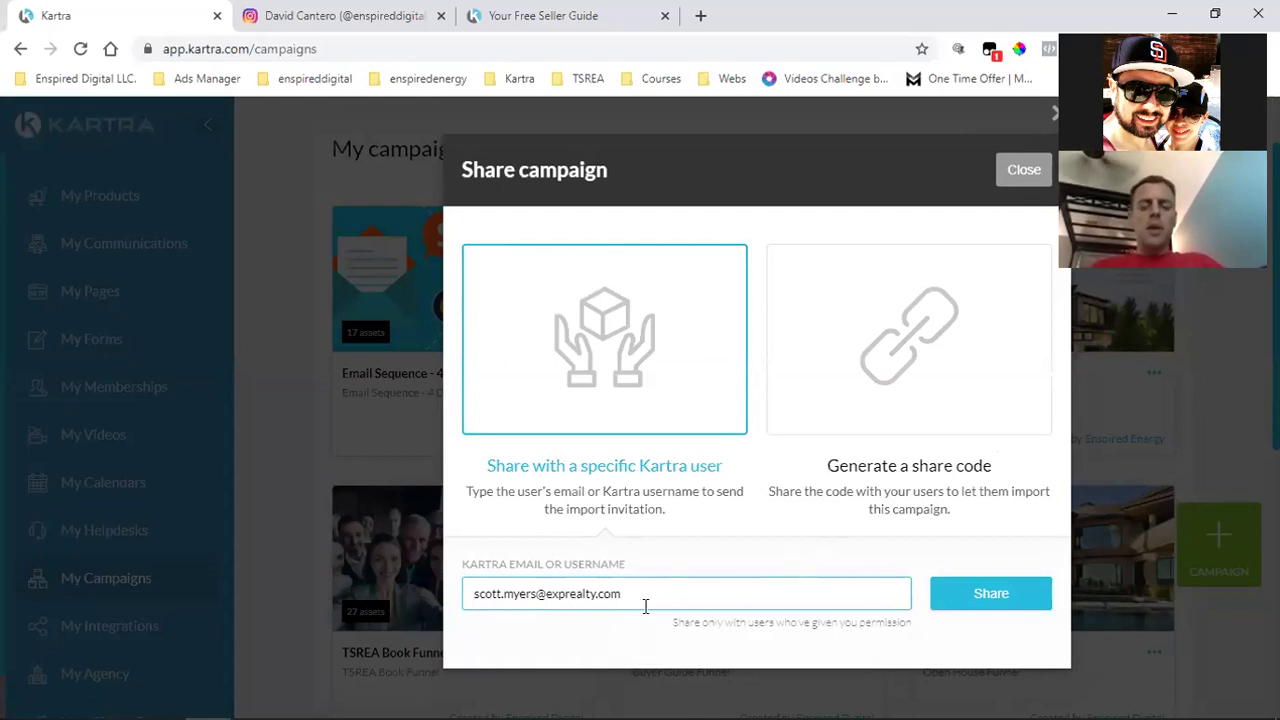
pyautogui.click(995, 593)
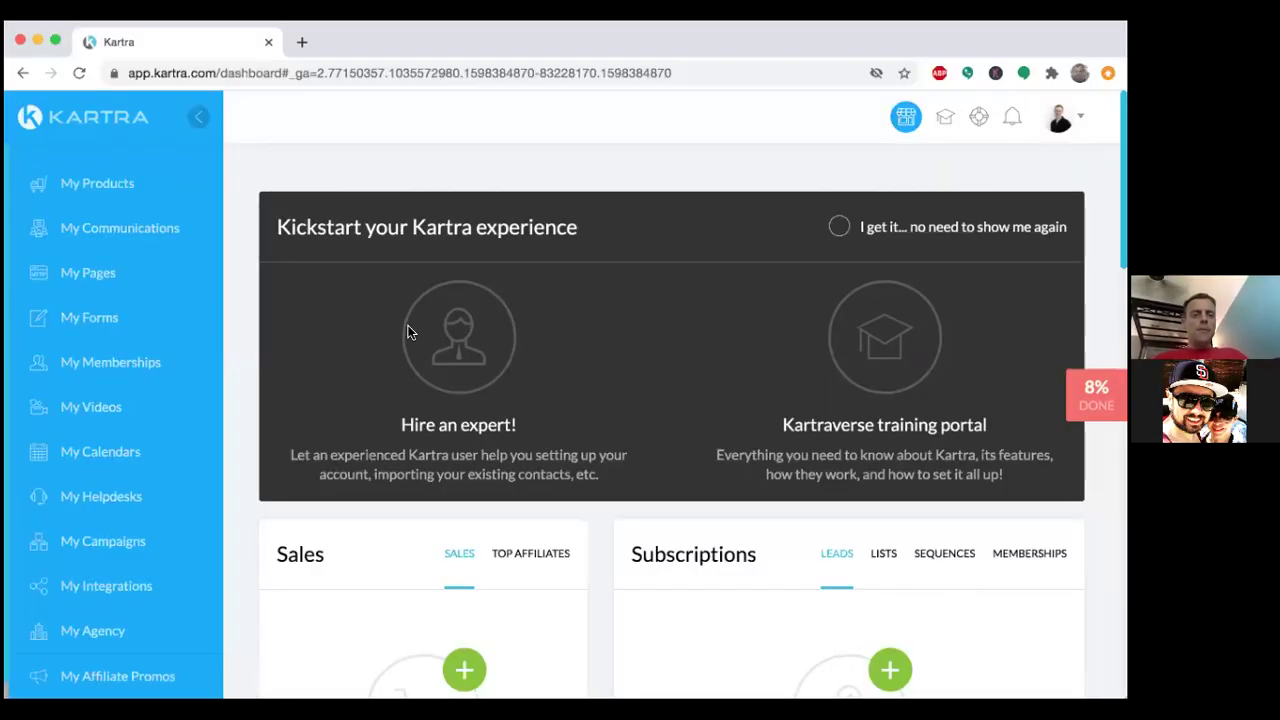
# Open My Campaigns' Available campaigns tab and the pending Seller Guide Funnel card's menu.
pyautogui.click(77, 76)
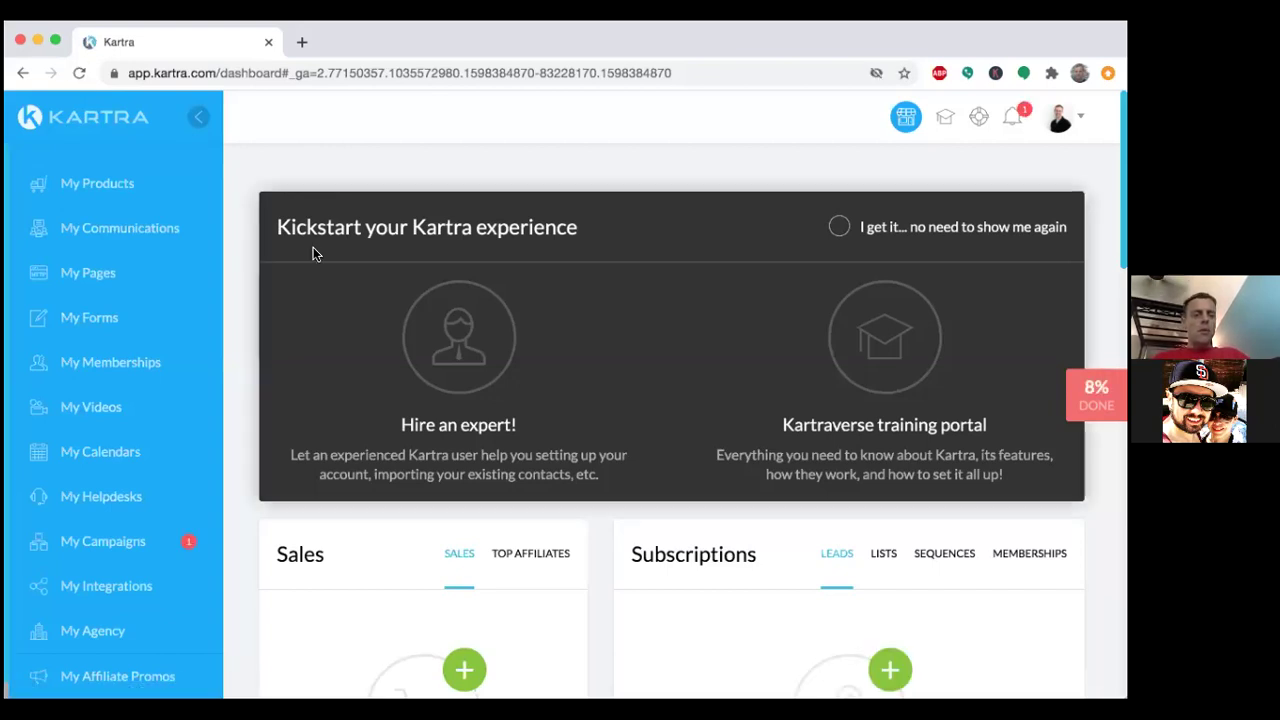
pyautogui.click(127, 549)
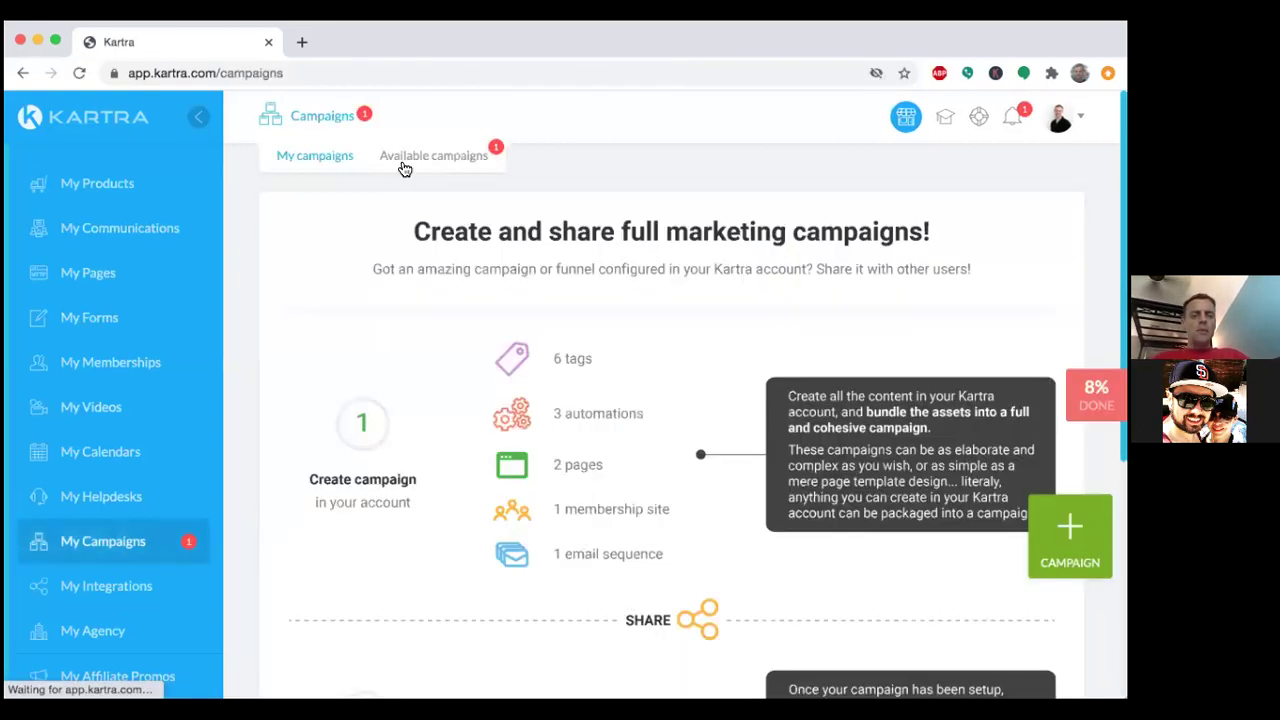
pyautogui.click(404, 160)
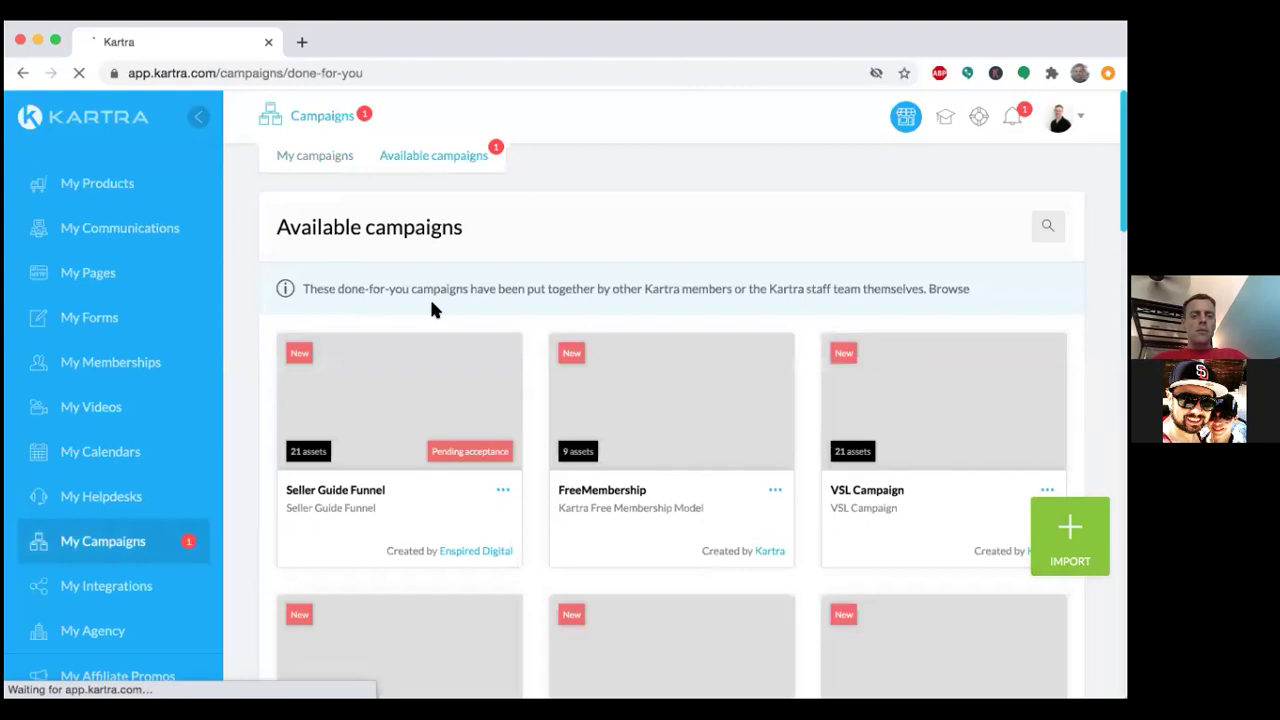
pyautogui.scroll(-2, 505, 418)
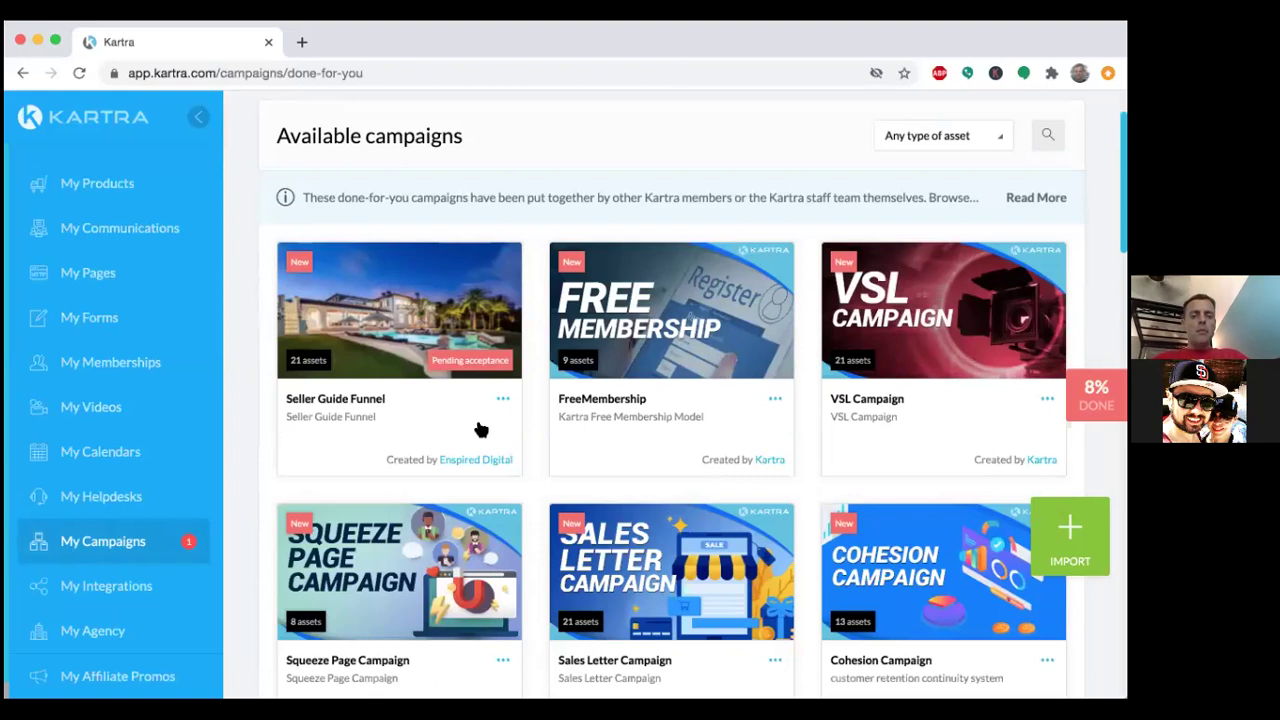
pyautogui.click(503, 398)
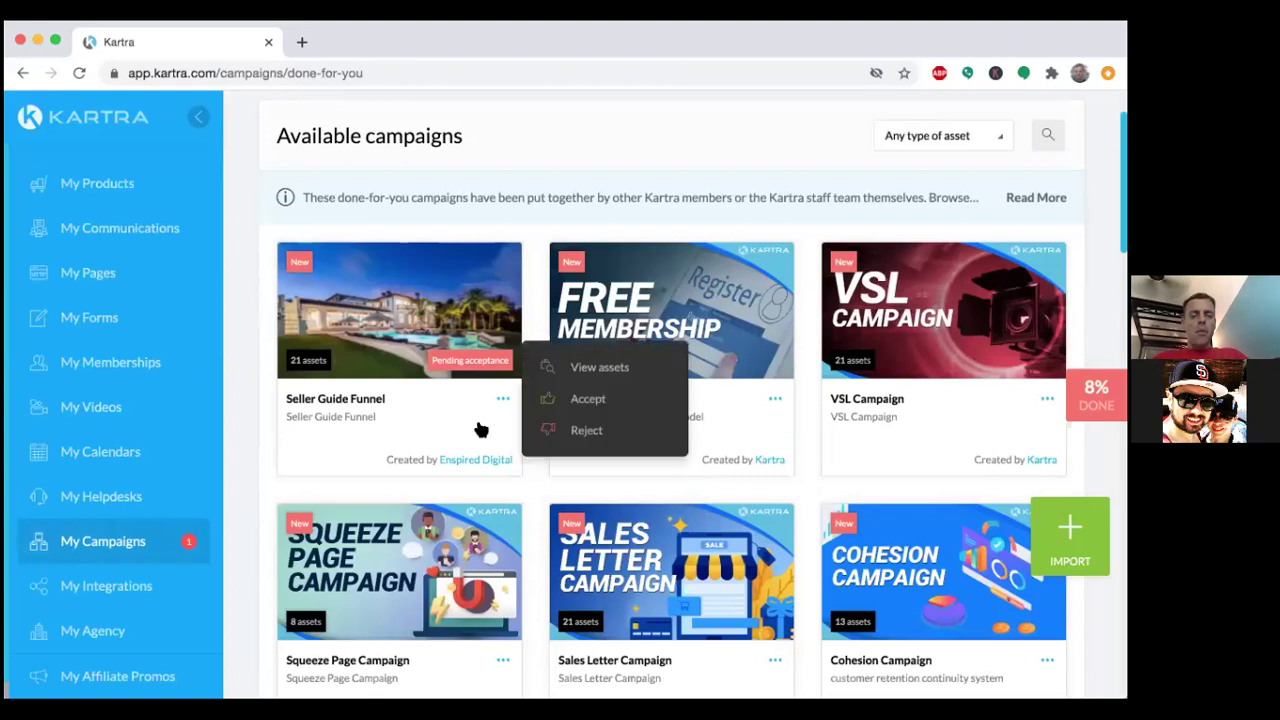
# Accept Seller Guide Funnel, close the 'Campaign accepted' dialog, and reopen its card menu.
pyautogui.click(588, 399)
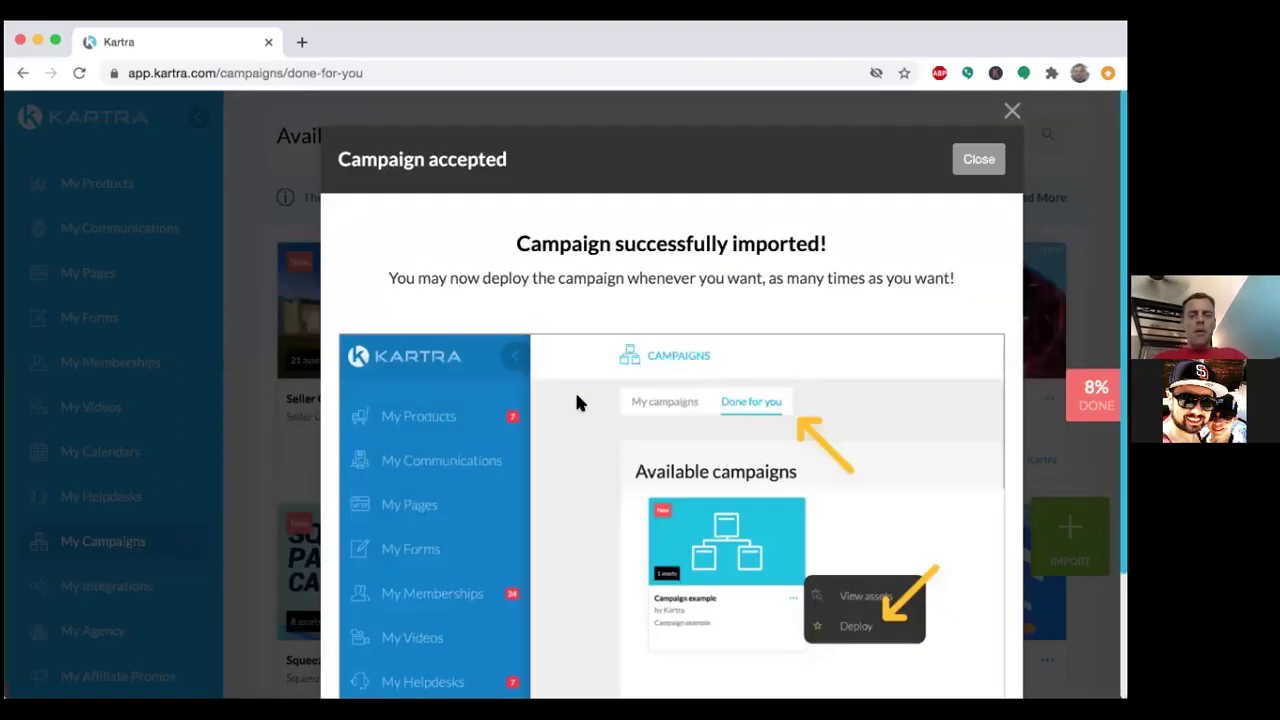
pyautogui.scroll(-3, 576, 396)
pyautogui.scroll(-2, 577, 401)
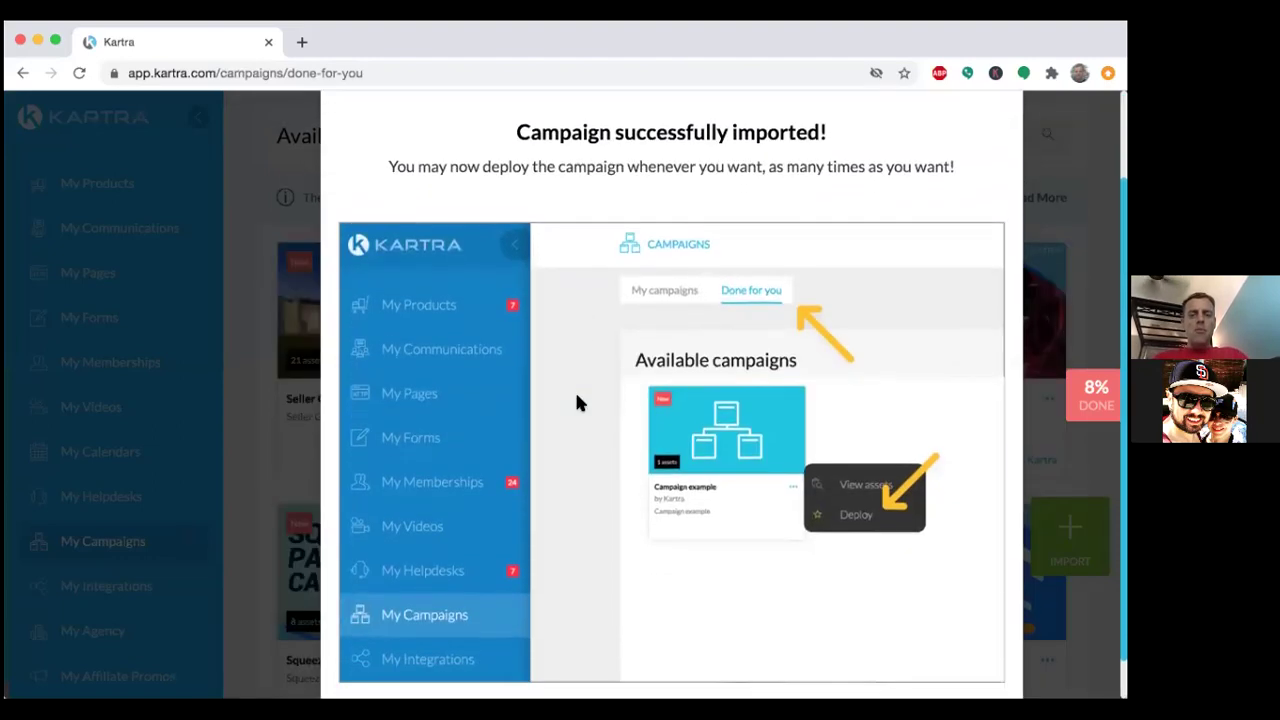
pyautogui.scroll(5, 577, 402)
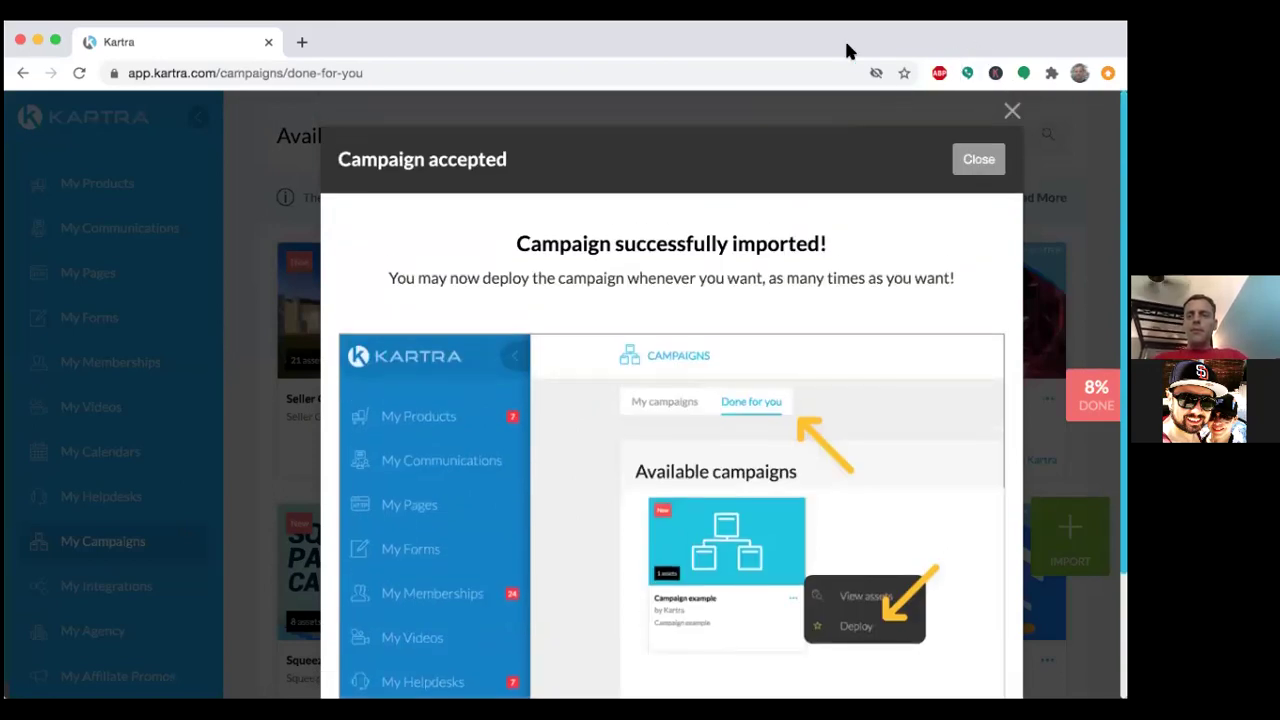
pyautogui.click(972, 160)
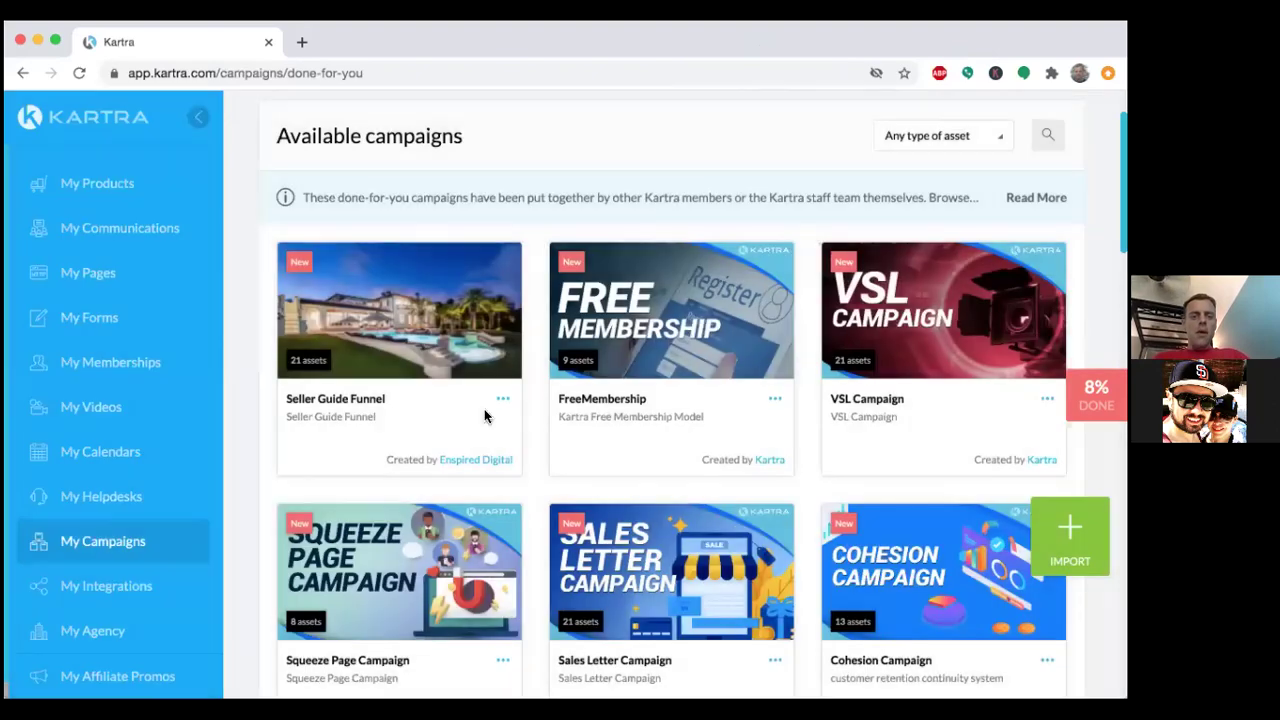
pyautogui.click(502, 400)
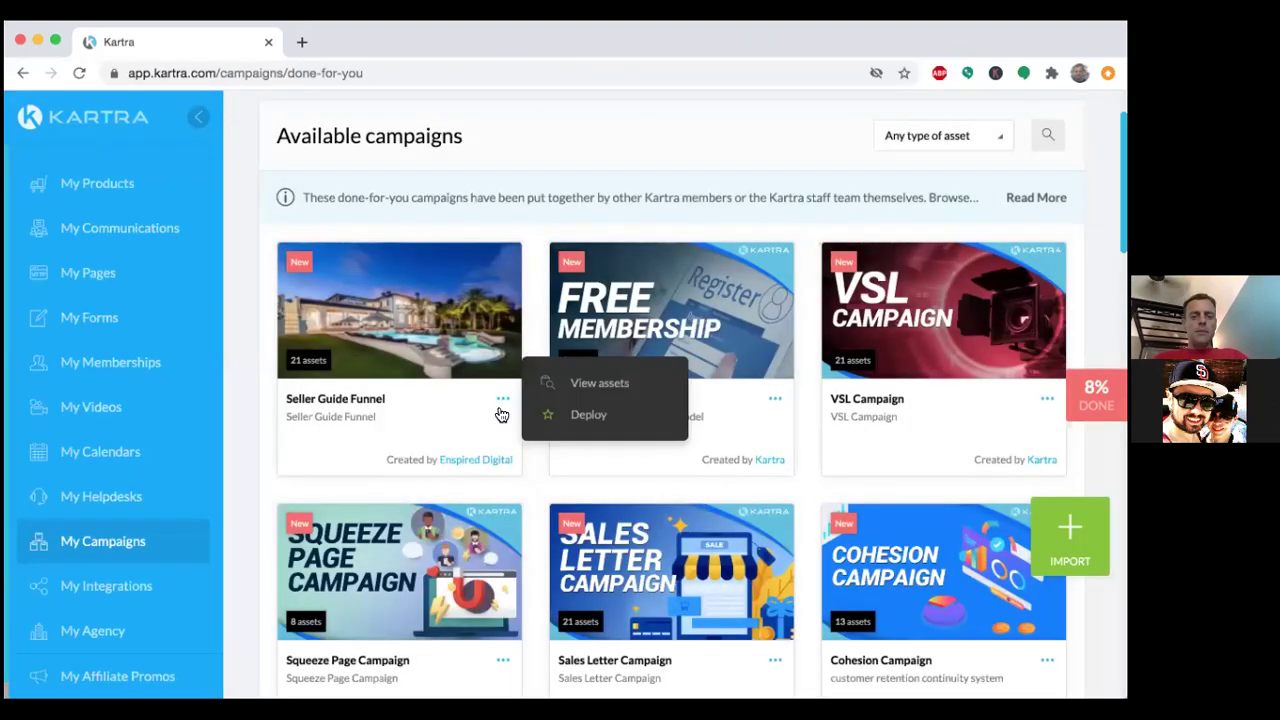
# Deploy Seller Guide Funnel with the prefix 'initial', then close the tutorial video.
pyautogui.click(585, 414)
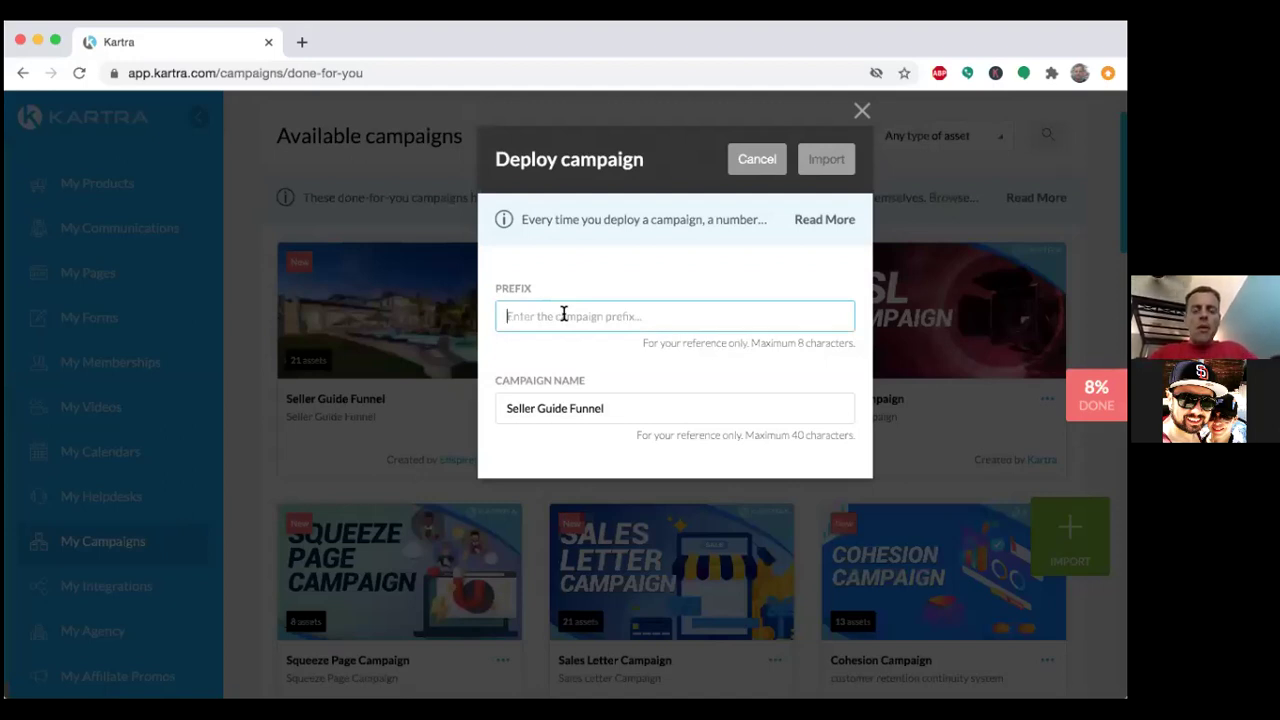
pyautogui.write('initial')
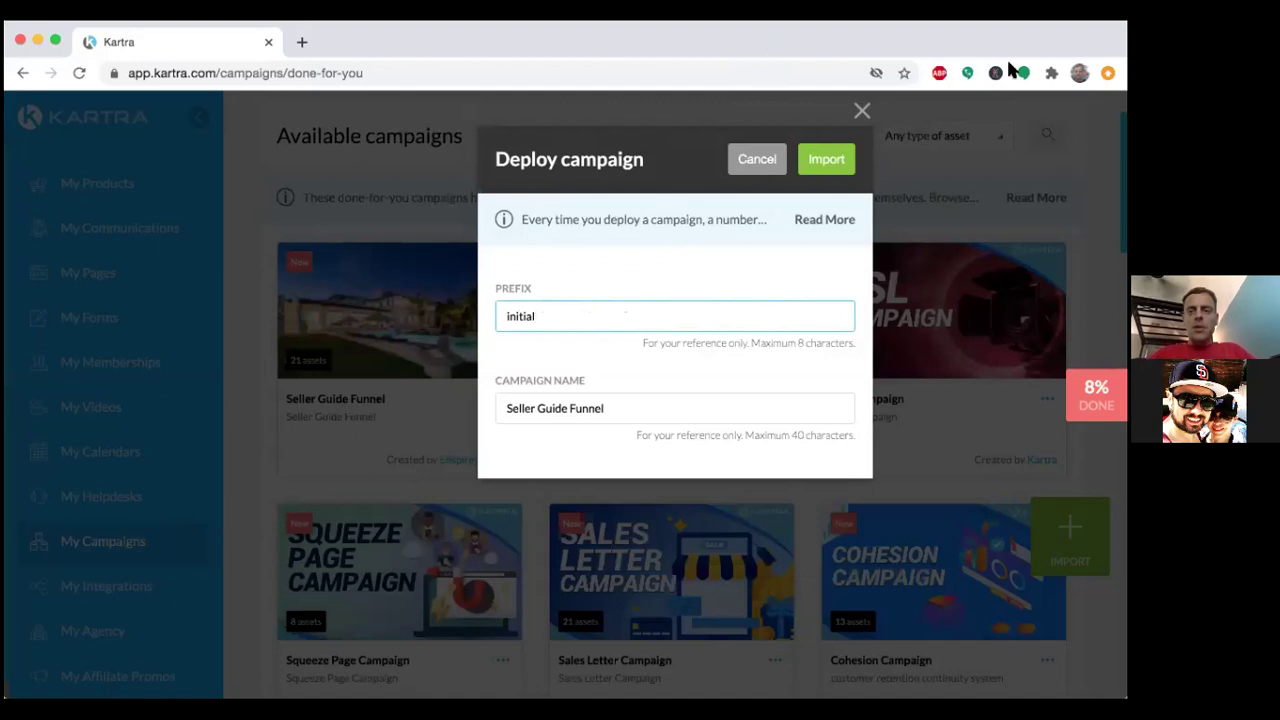
pyautogui.click(809, 157)
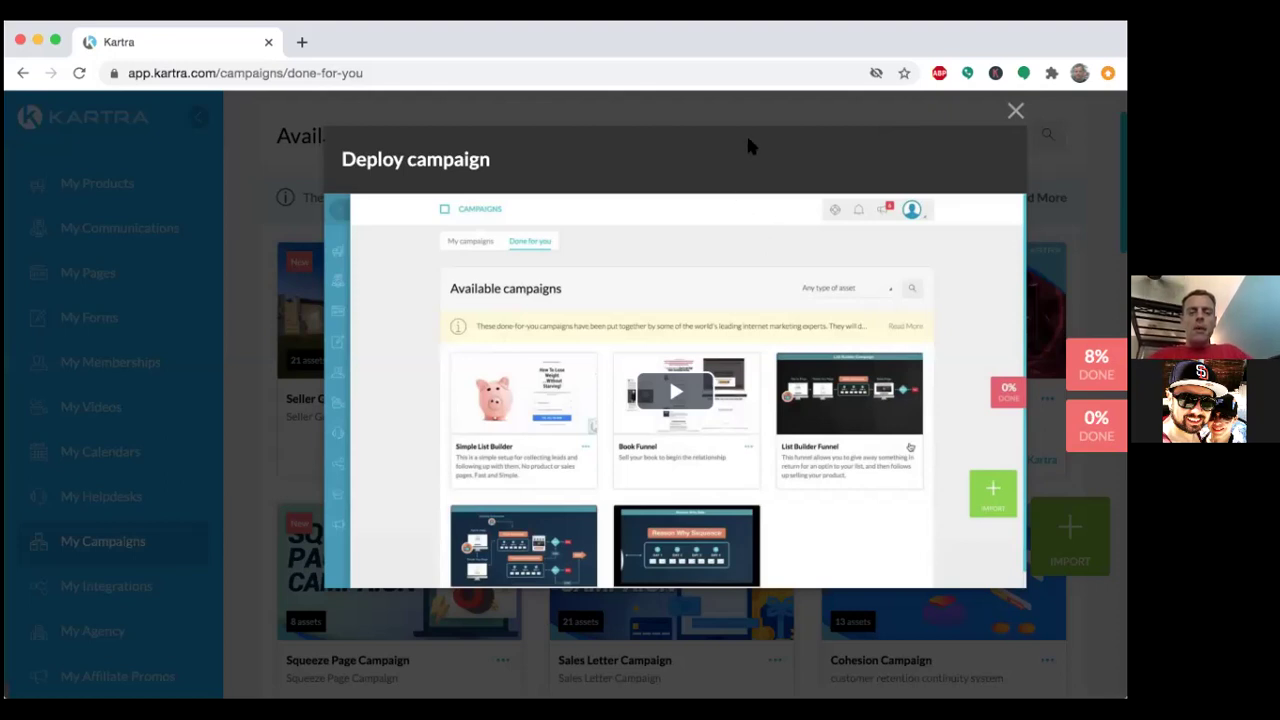
pyautogui.click(1014, 110)
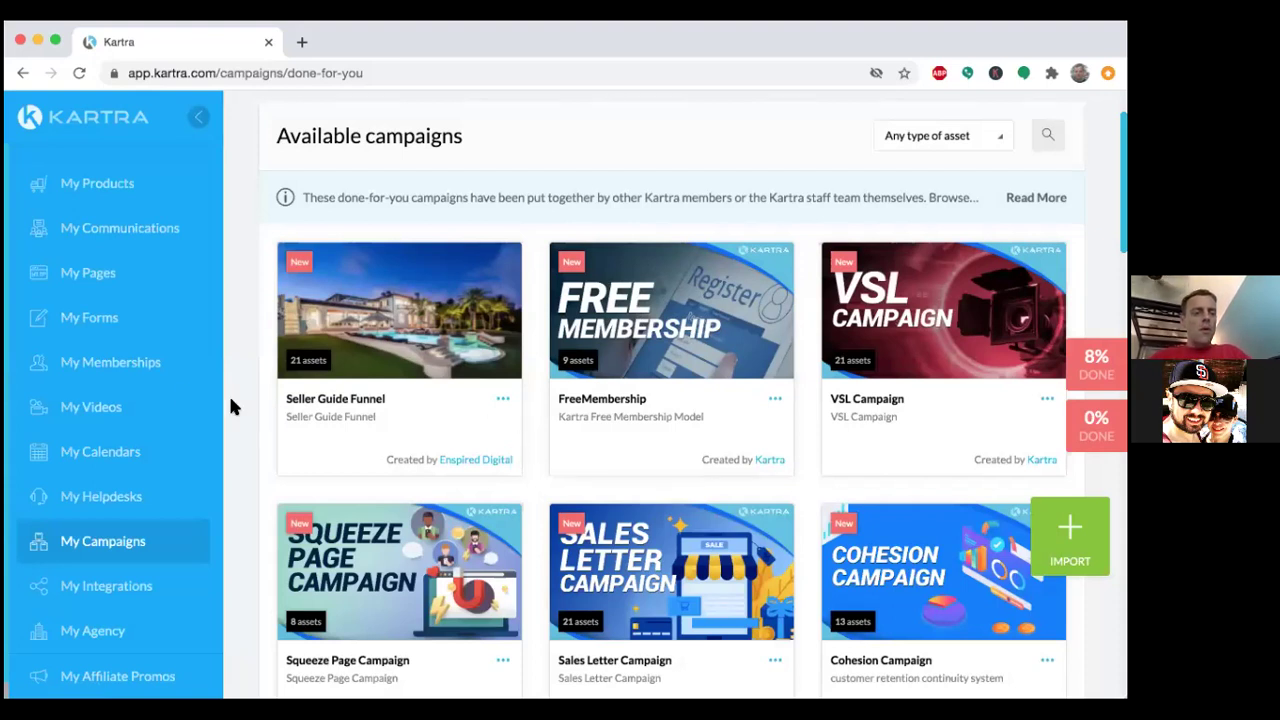
# Open My Communications and show the Leads Lists page with the imported 'initial' lists.
pyautogui.click(130, 232)
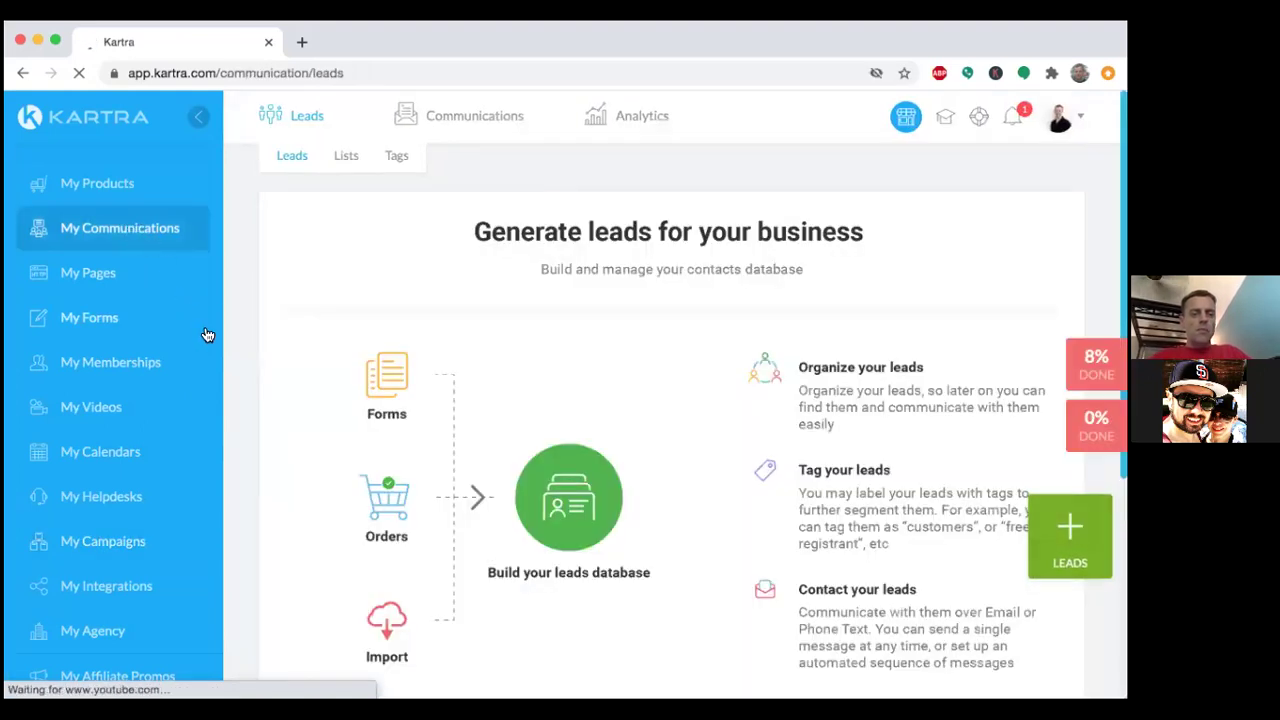
pyautogui.click(346, 155)
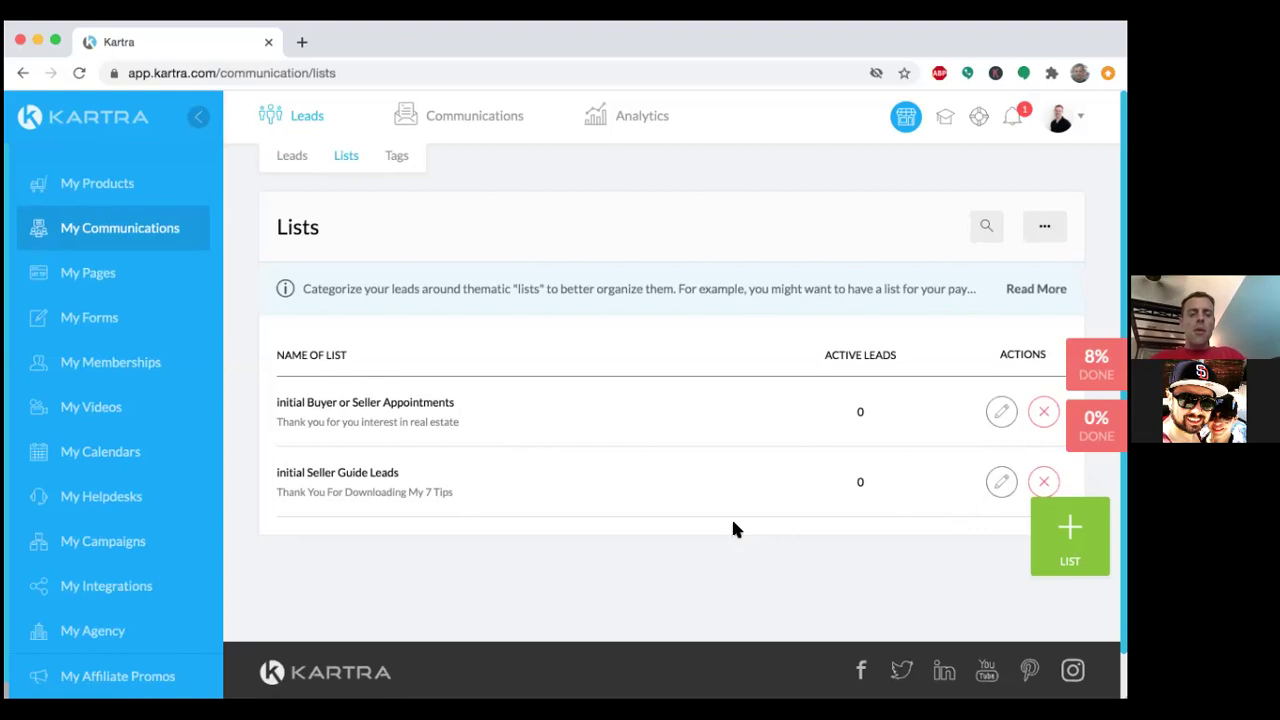
# Rename the 'initial Seller Guide Leads' list to 'Seller Guide Leads'.
pyautogui.click(1001, 481)
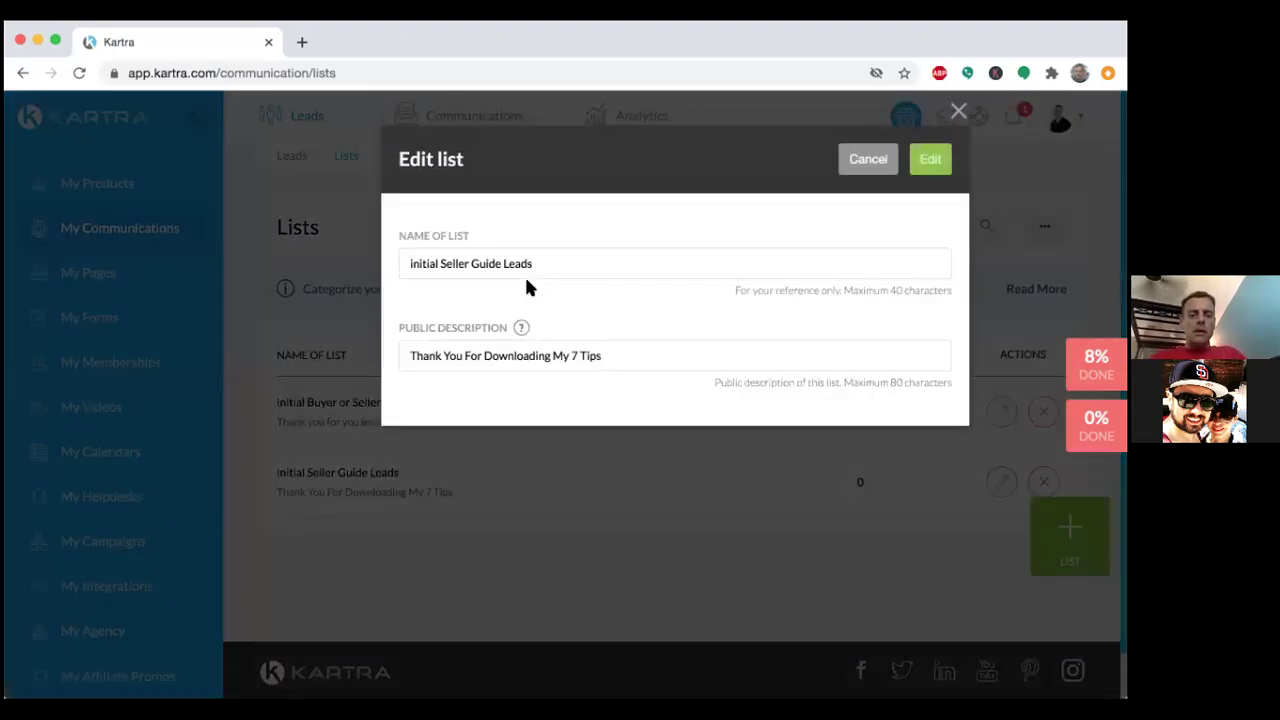
pyautogui.click(442, 264)
pyautogui.press('BackSpace')
pyautogui.press('BackSpace')
pyautogui.press('BackSpace')
pyautogui.press('BackSpace')
pyautogui.press('BackSpace')
pyautogui.press('BackSpace')
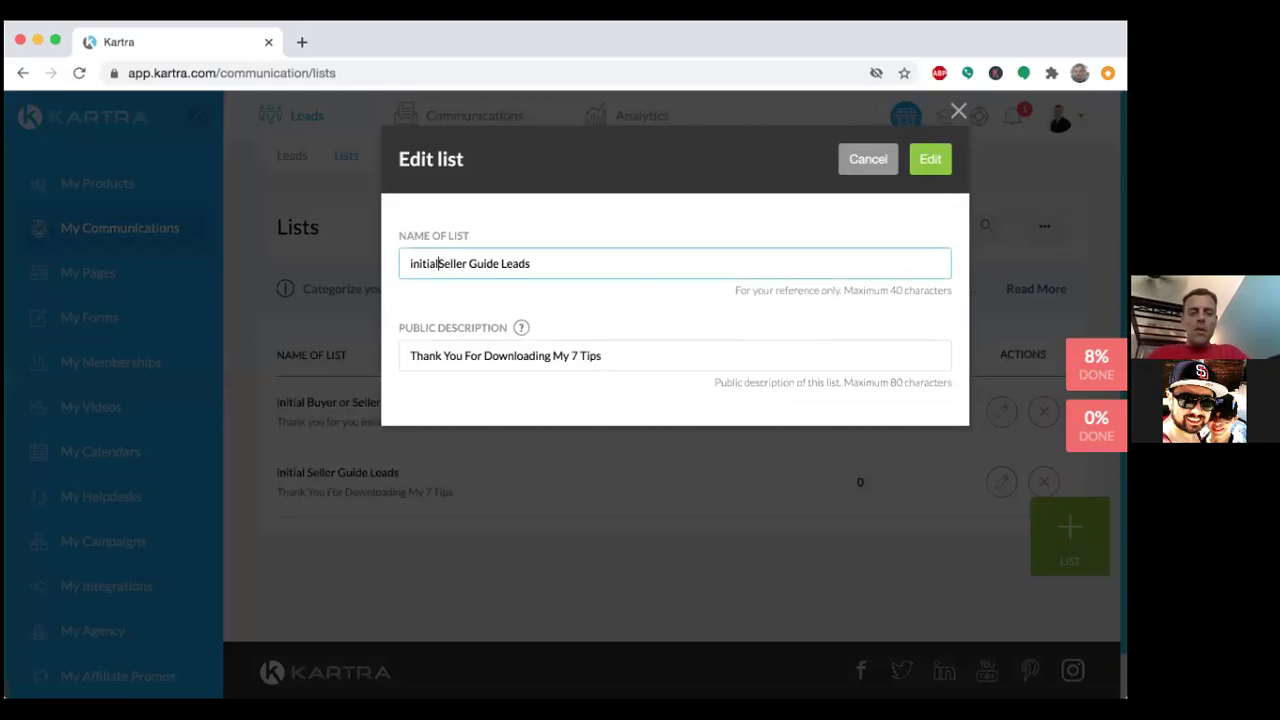
pyautogui.press('BackSpace')
pyautogui.press('BackSpace')
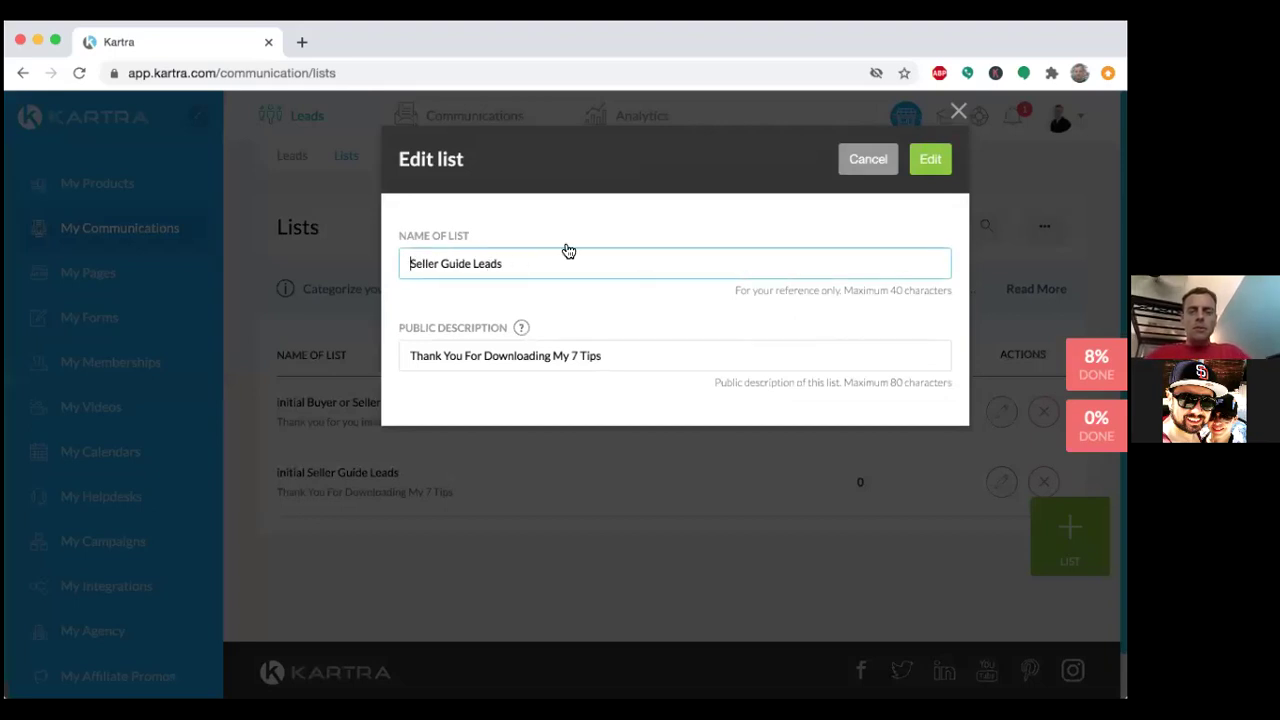
pyautogui.click(932, 162)
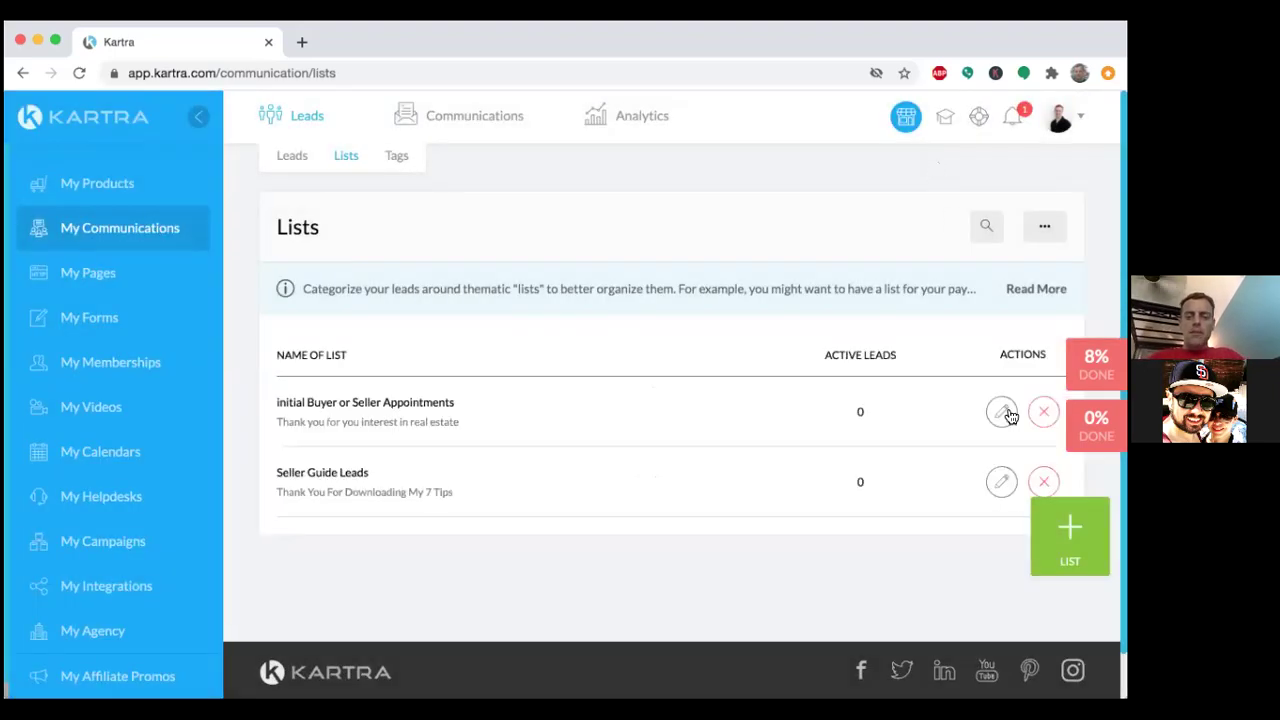
# Change its public description to 'Thank you for downloading my seller guide!'.
pyautogui.click(1001, 482)
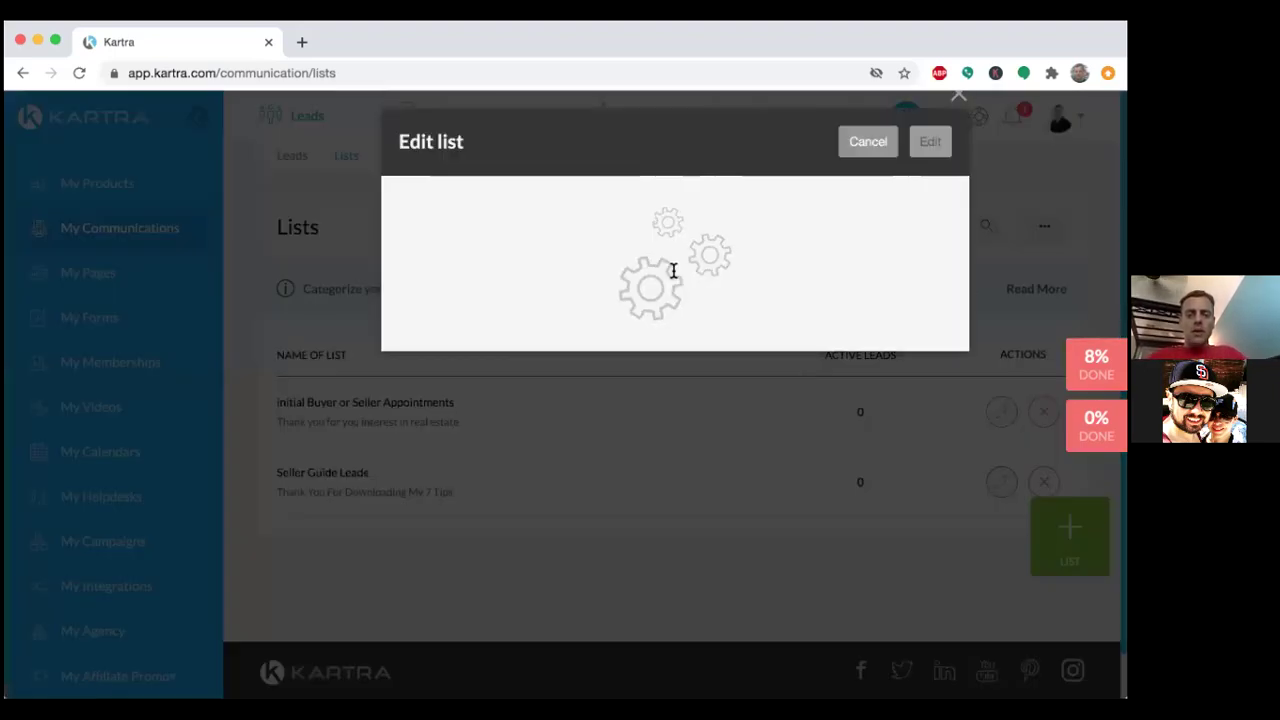
pyautogui.moveTo(605, 355); pyautogui.dragTo(396, 358)
pyautogui.press('BackSpace')
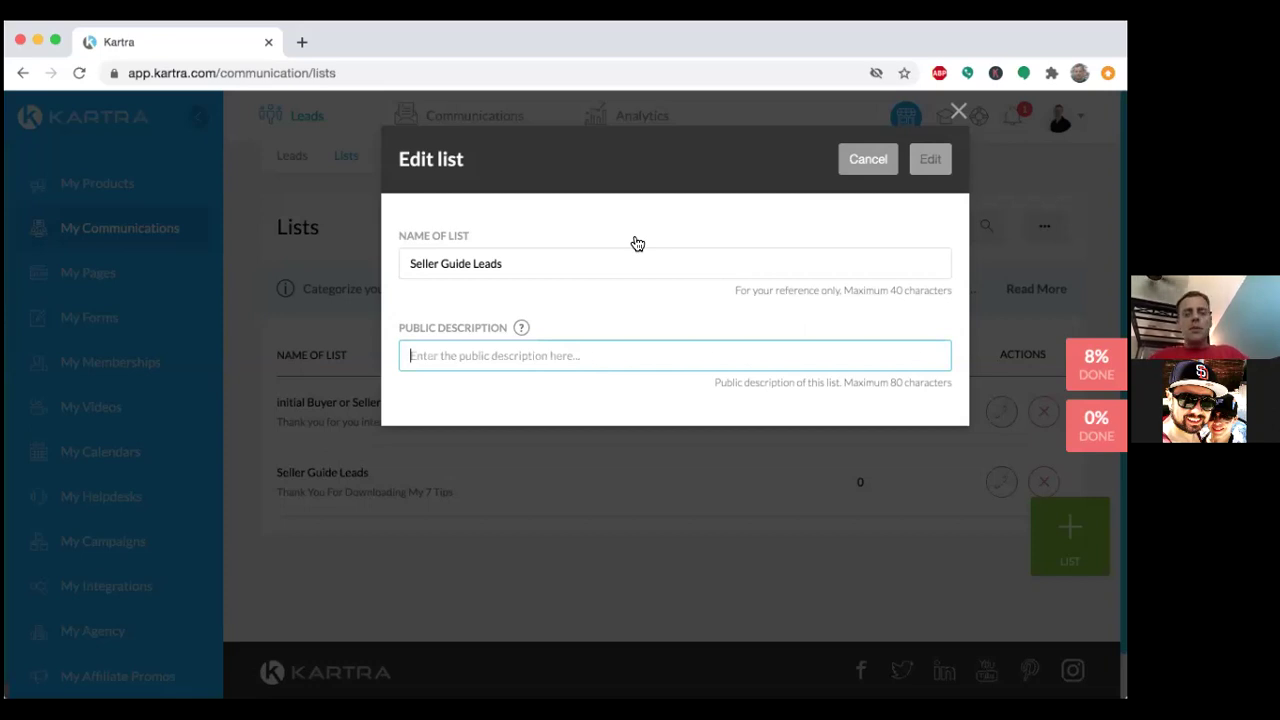
pyautogui.write('Thank you fo')
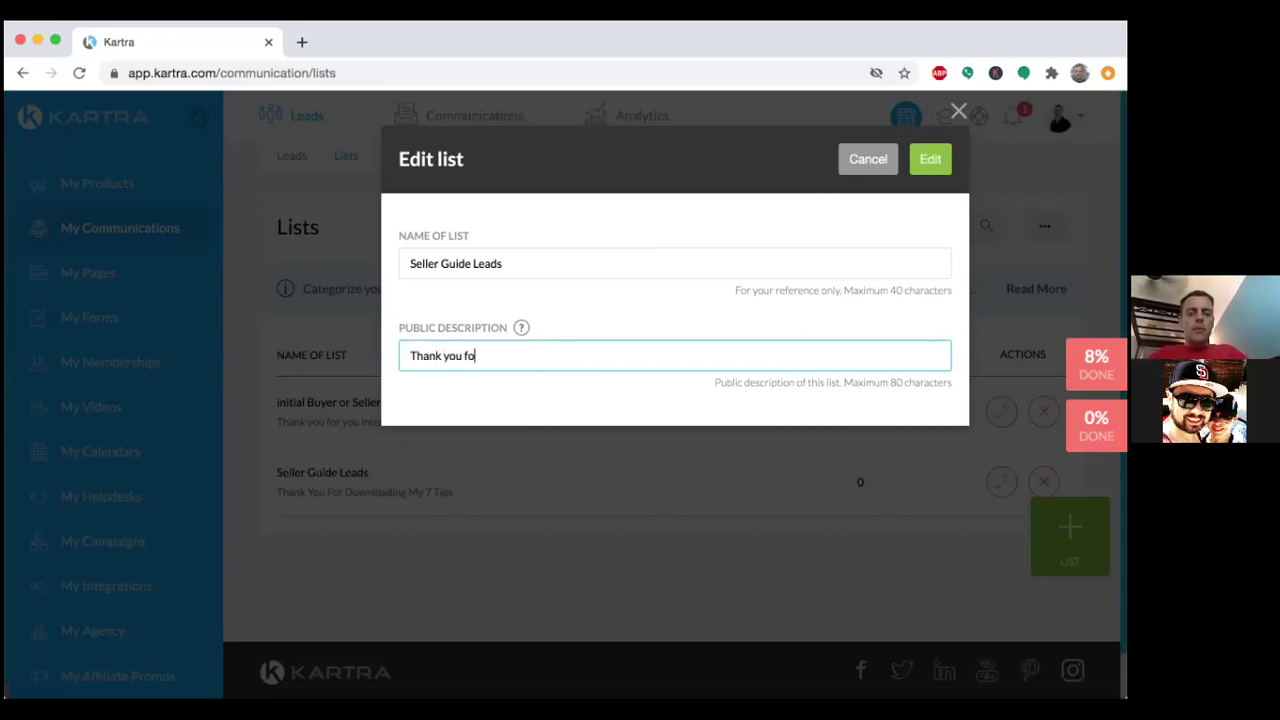
pyautogui.write('r downloading m')
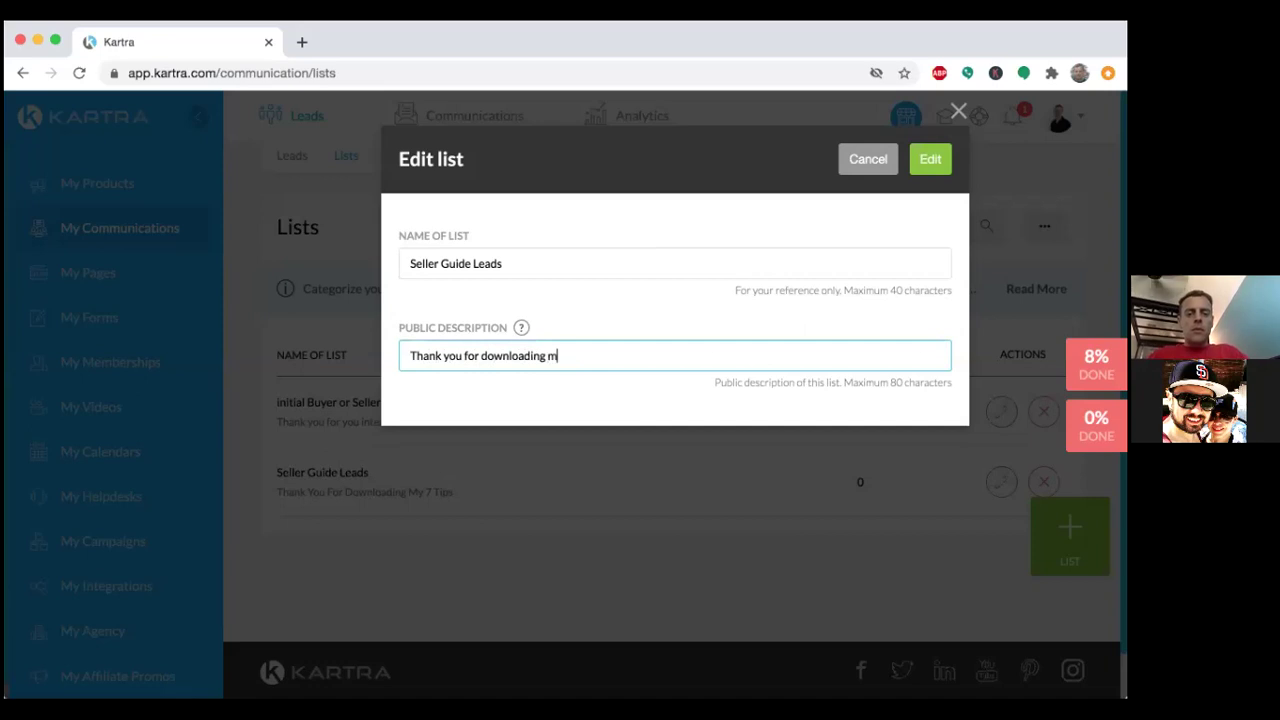
pyautogui.write('y seller guid')
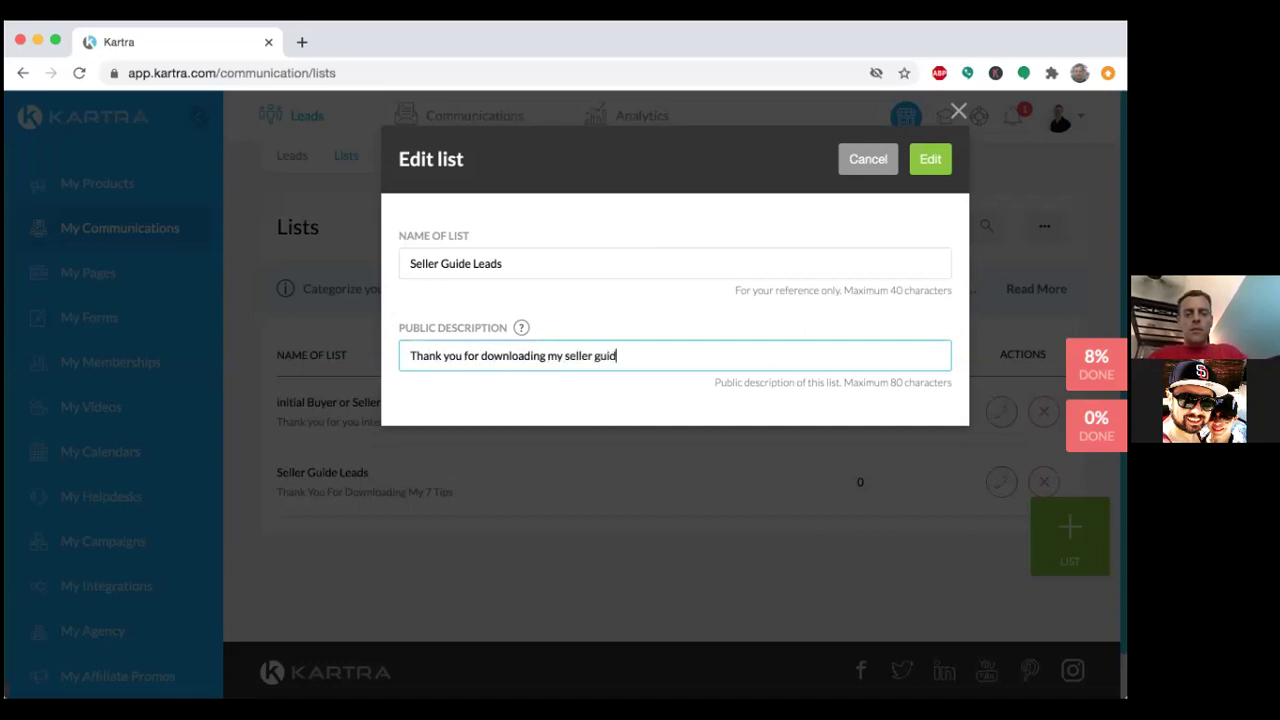
pyautogui.write('e!')
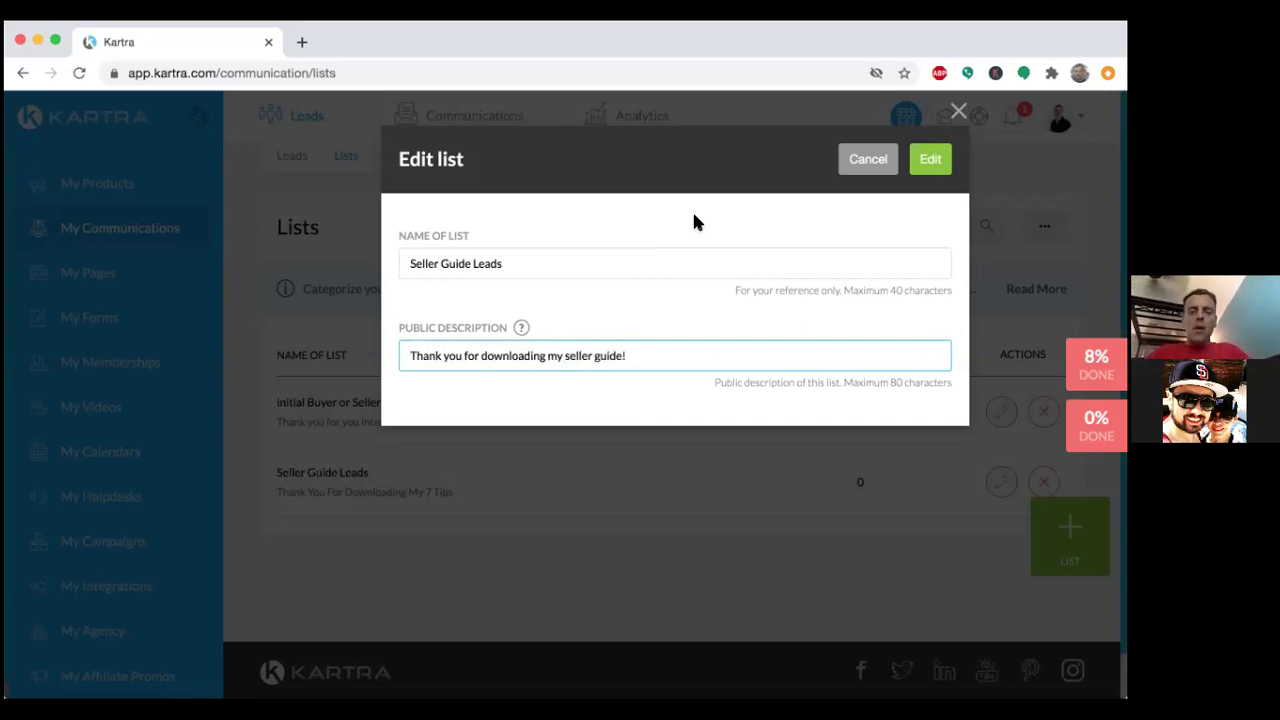
pyautogui.click(938, 159)
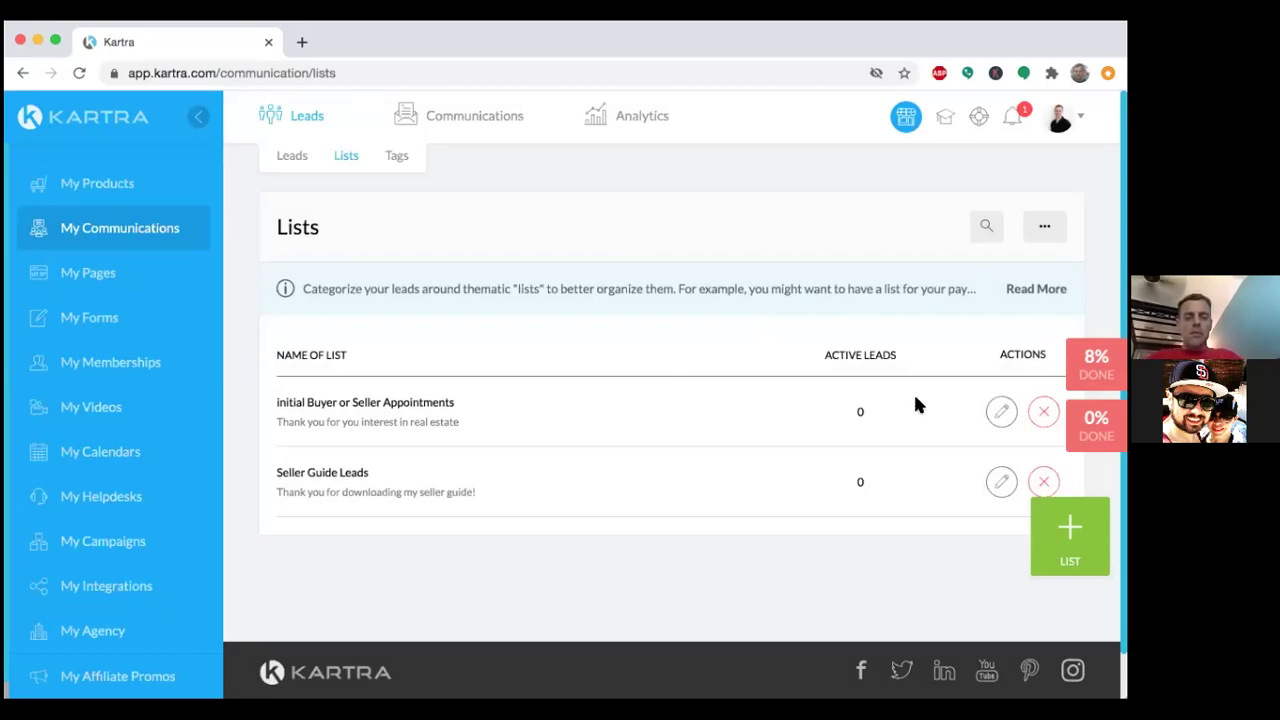
pyautogui.click(1003, 413)
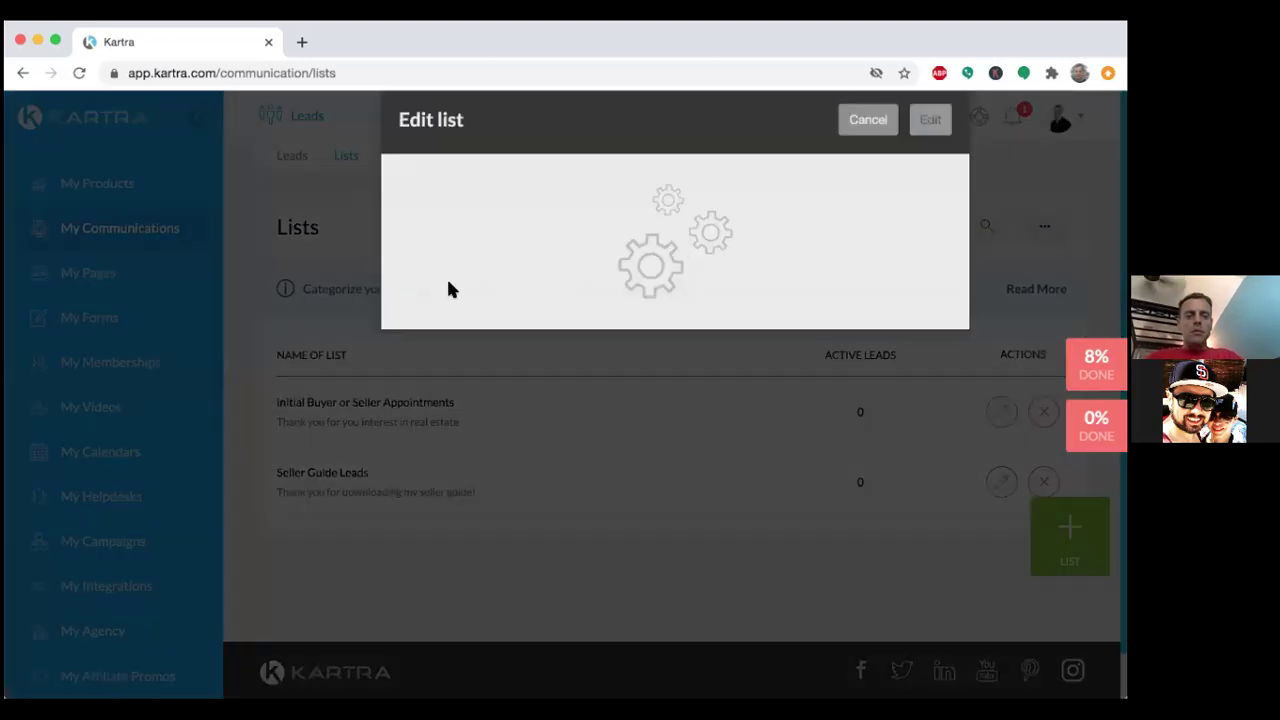
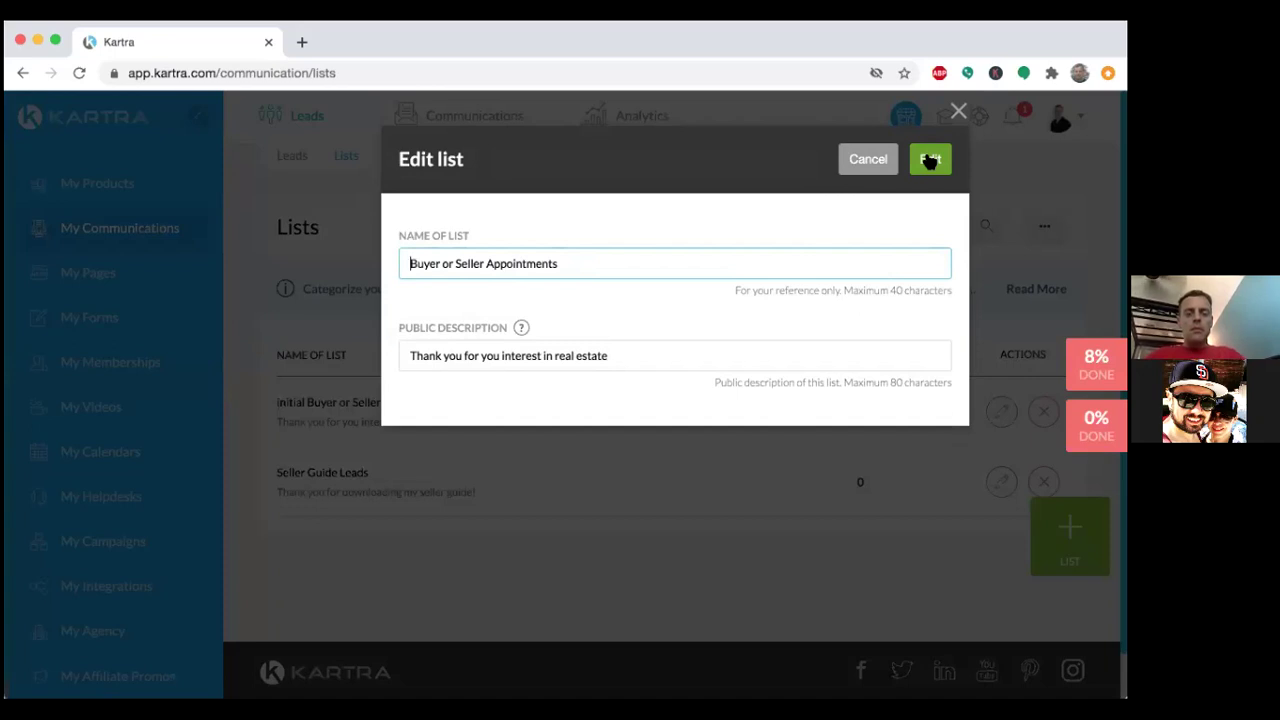
# Save the list name 'Buyer or Seller Appointments' in the Edit list dialog.
pyautogui.click(930, 160)
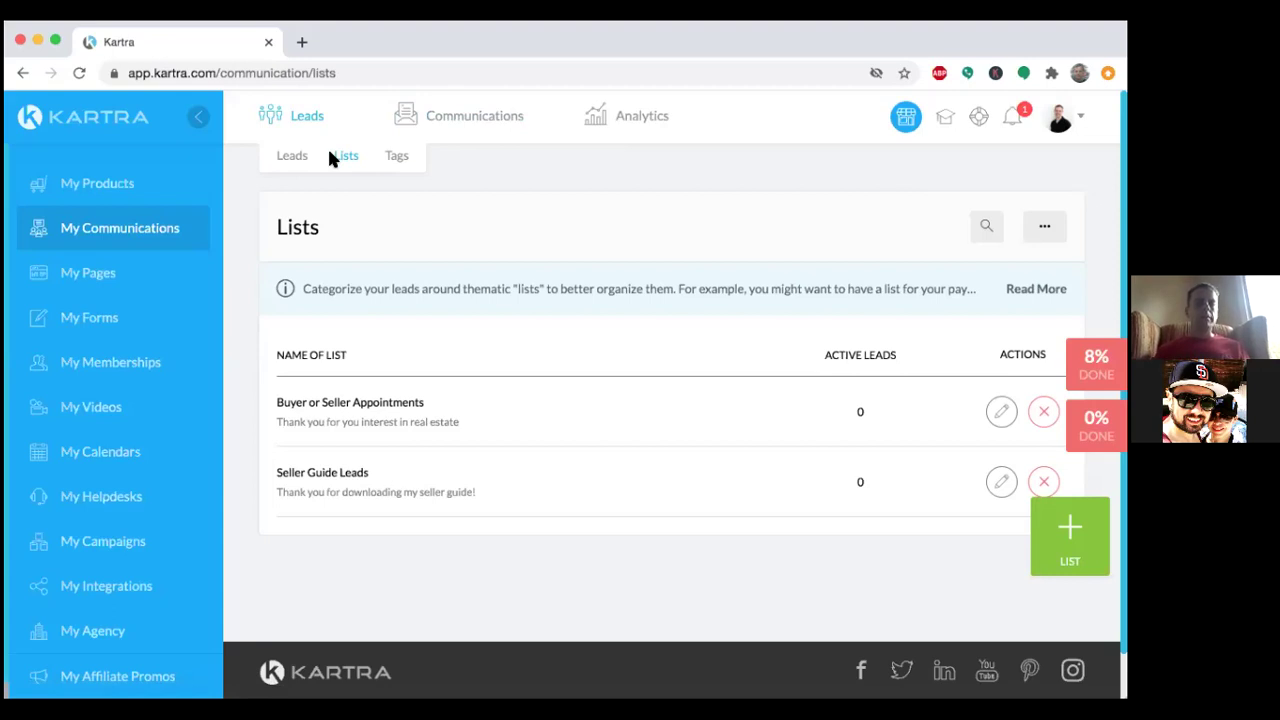
# Go to Communications > Sequences to see the 'initial Seller Guide Leads' sequence.
pyautogui.moveTo(449, 120)
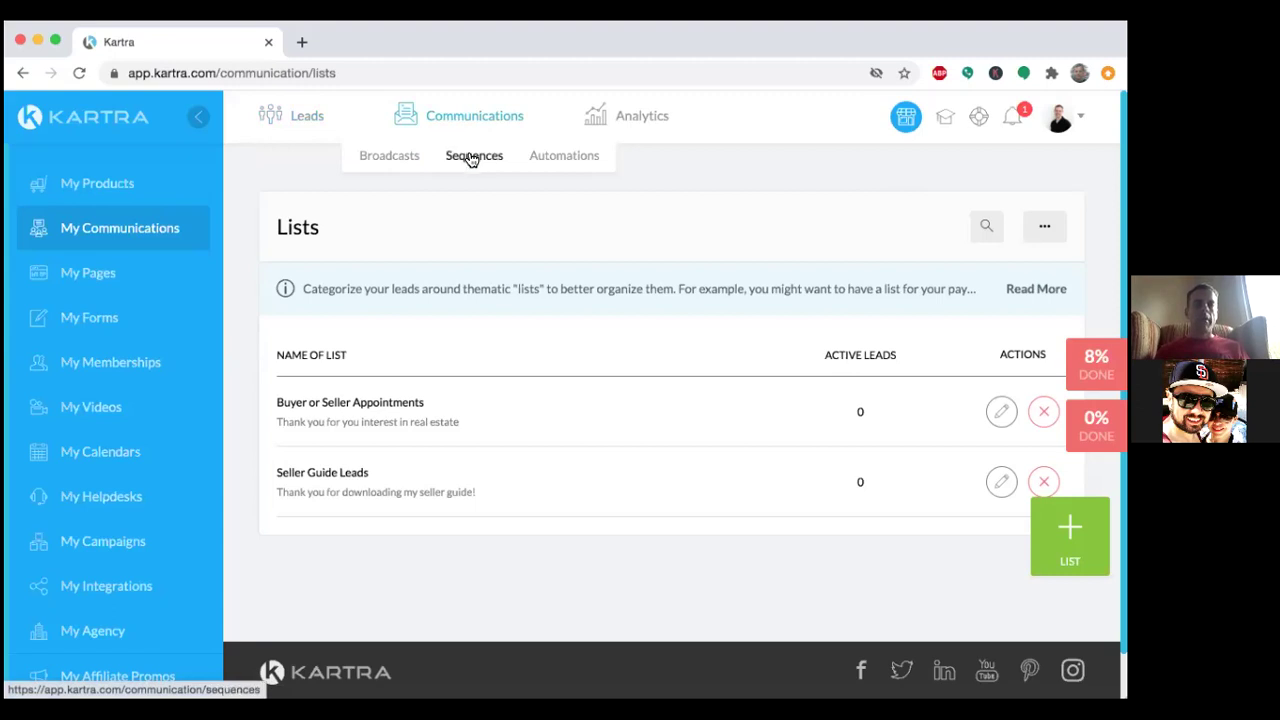
pyautogui.click(471, 157)
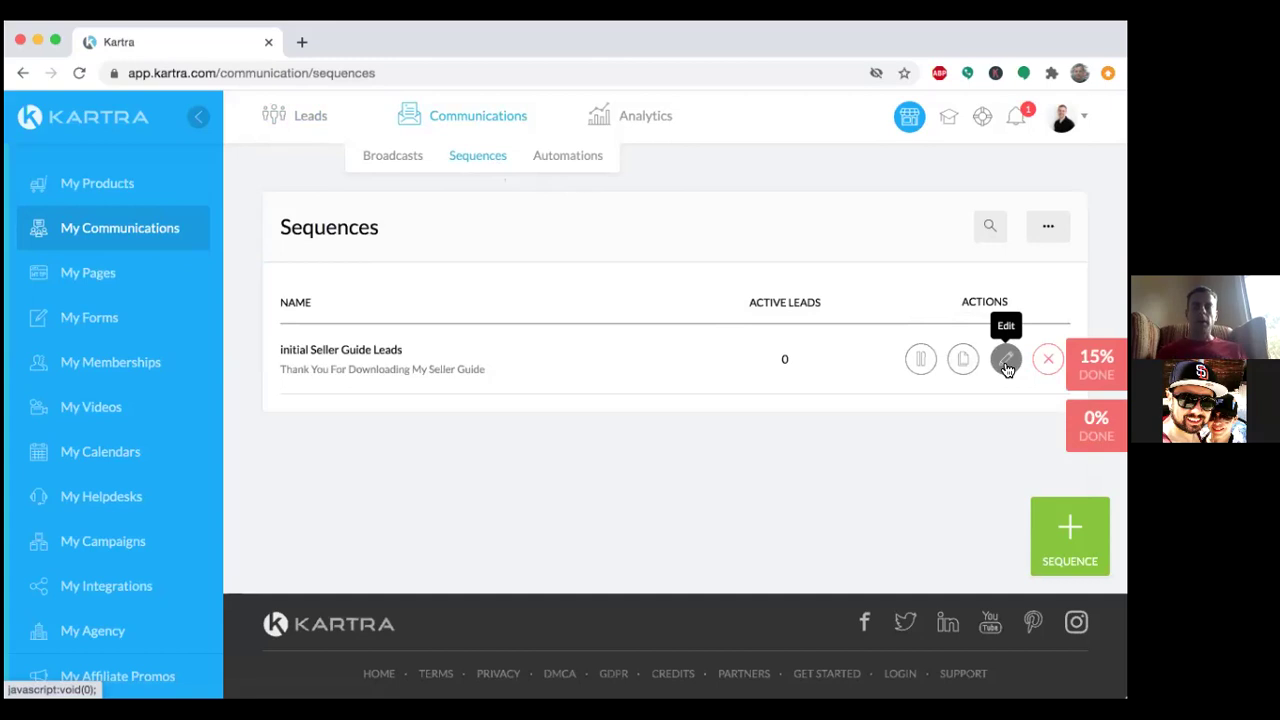
# Remove 'initial' from the sequence name, leaving 'Seller Guide Leads', and save it.
pyautogui.click(1006, 360)
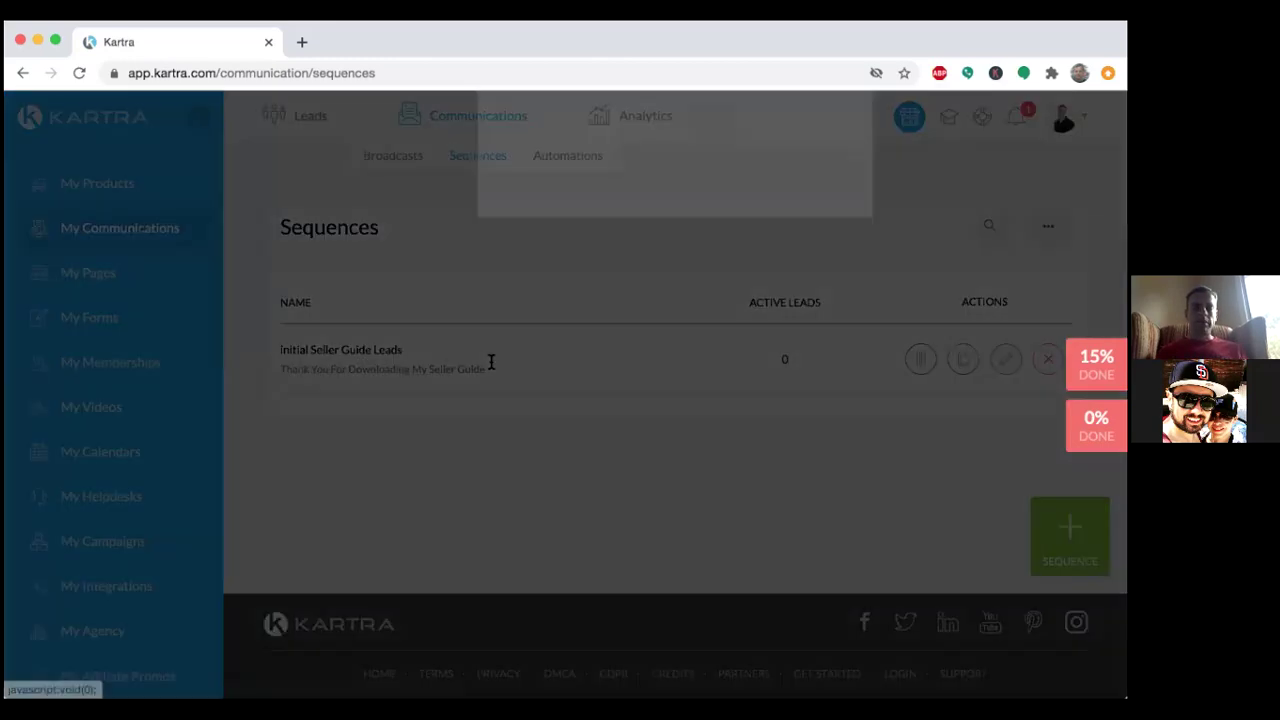
pyautogui.click(540, 263)
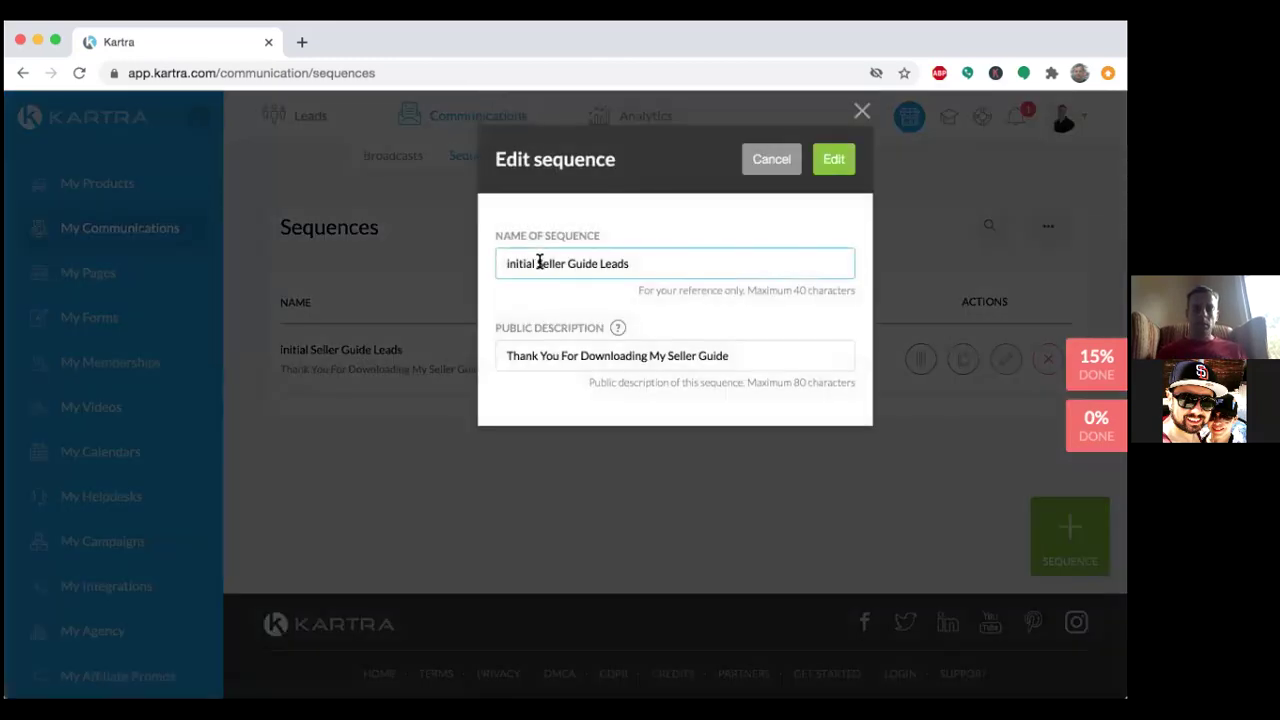
pyautogui.press('BackSpace')
pyautogui.press('BackSpace')
pyautogui.press('BackSpace')
pyautogui.press('BackSpace')
pyautogui.press('BackSpace')
pyautogui.press('BackSpace')
pyautogui.press('BackSpace')
pyautogui.press('BackSpace')
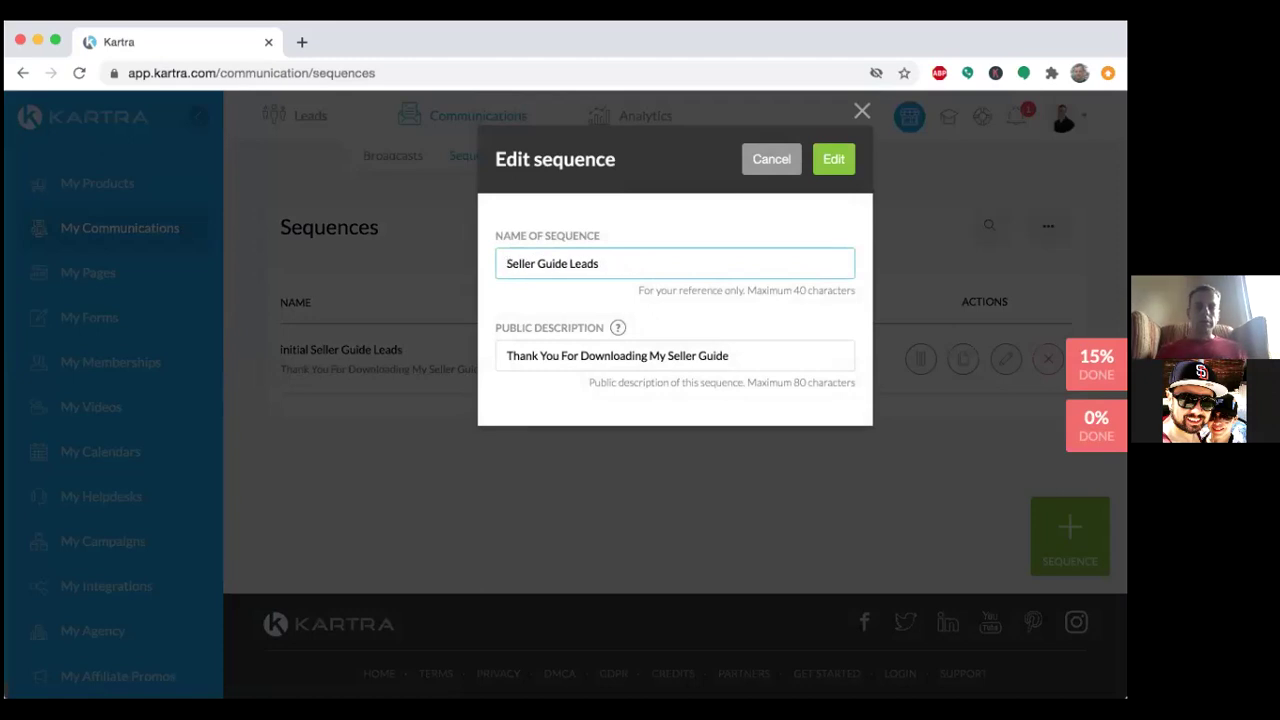
pyautogui.click(836, 161)
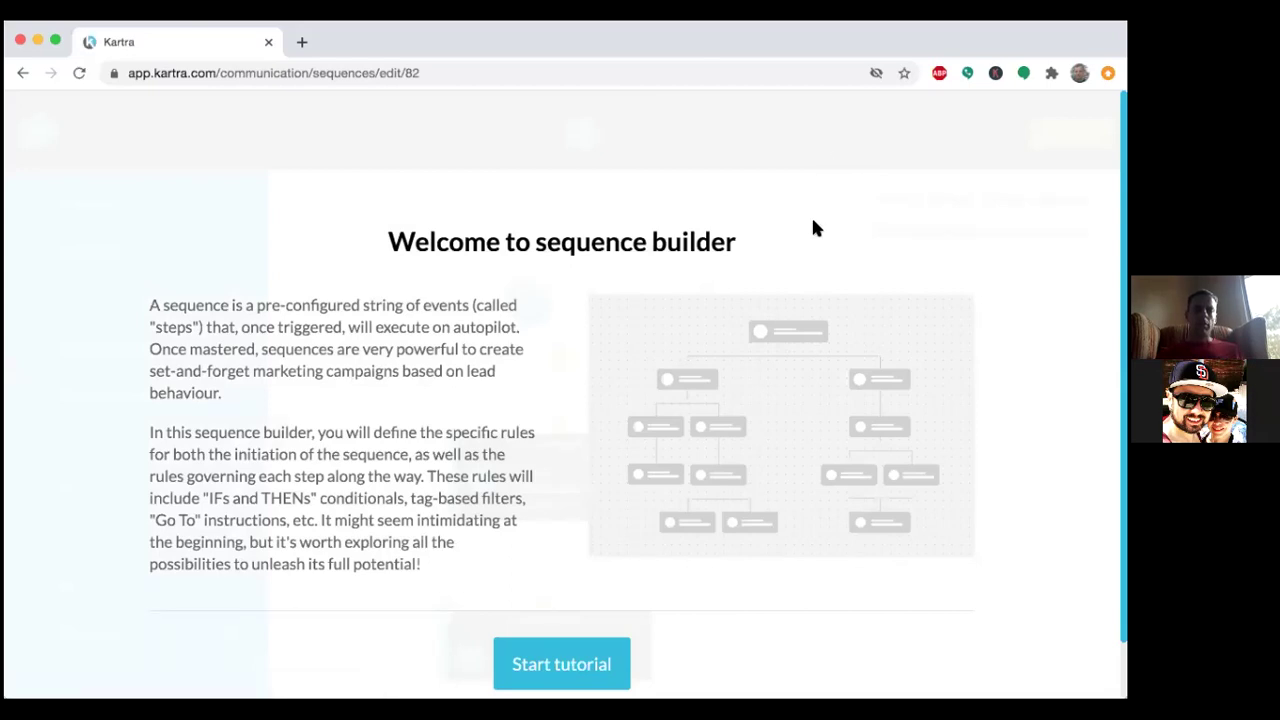
# Review the Welcome to sequence builder page and start the tutorial.
pyautogui.scroll(-2, 813, 228)
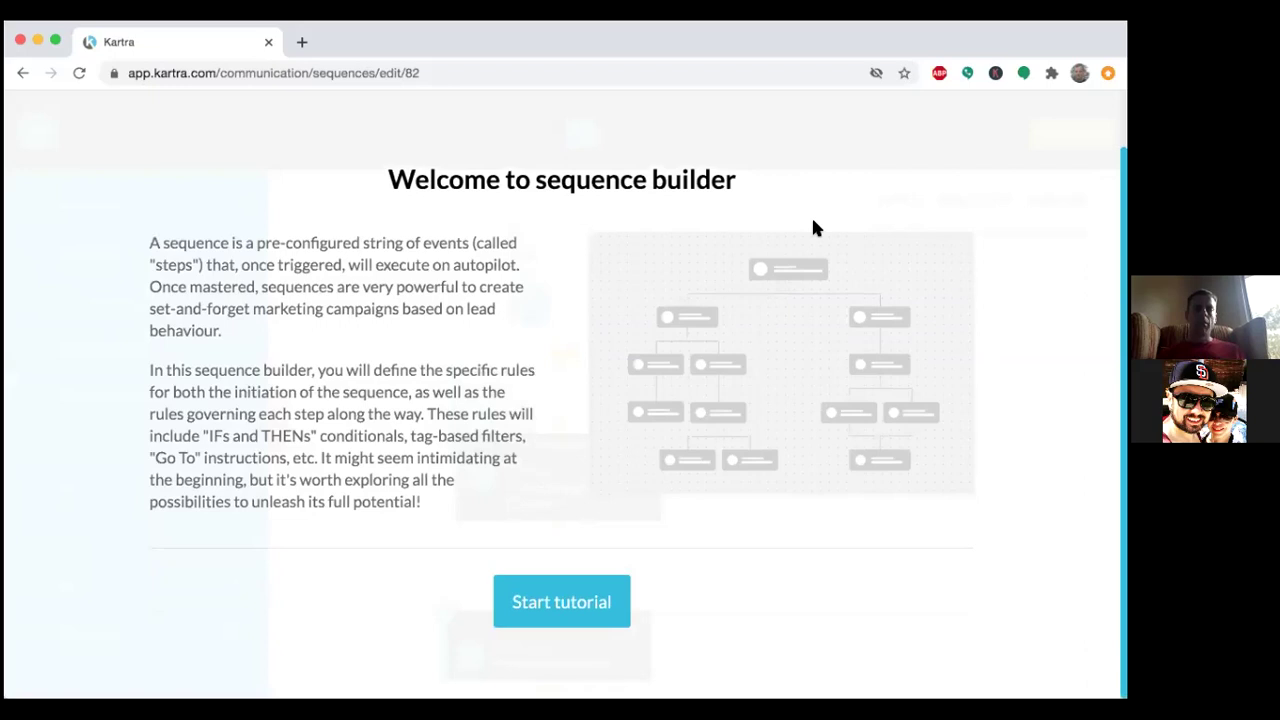
pyautogui.scroll(1, 813, 228)
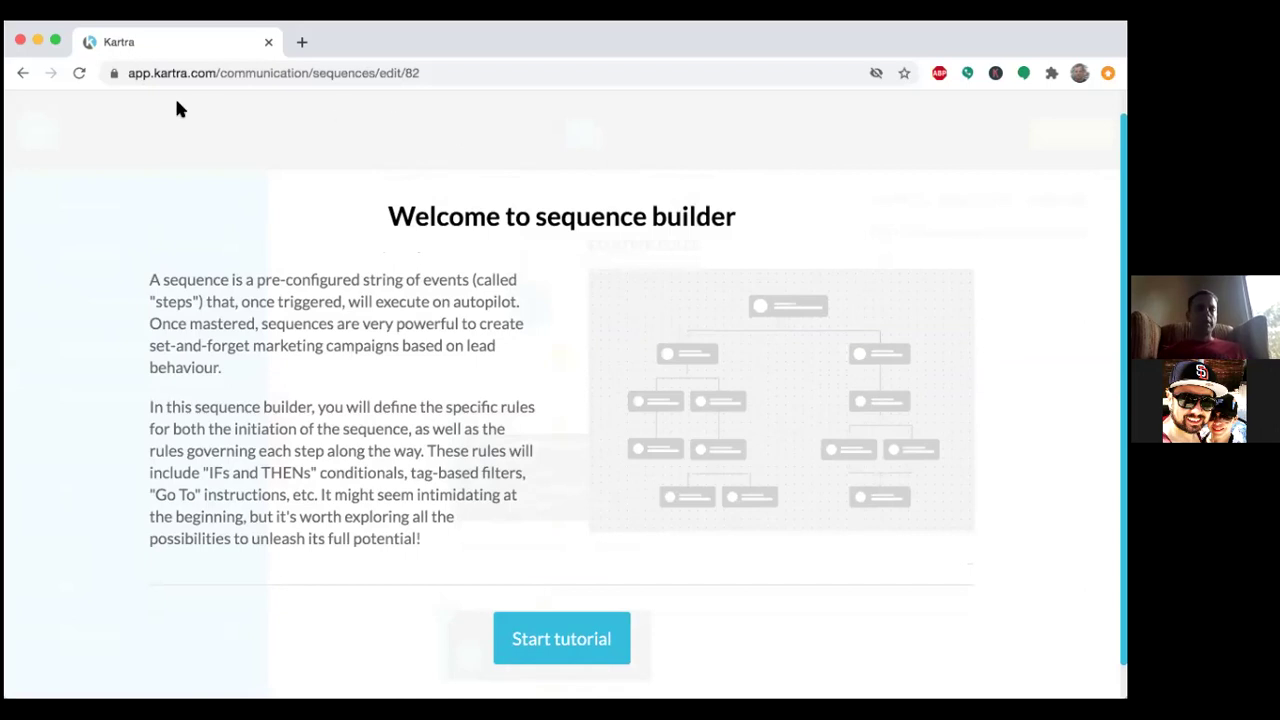
pyautogui.click(566, 630)
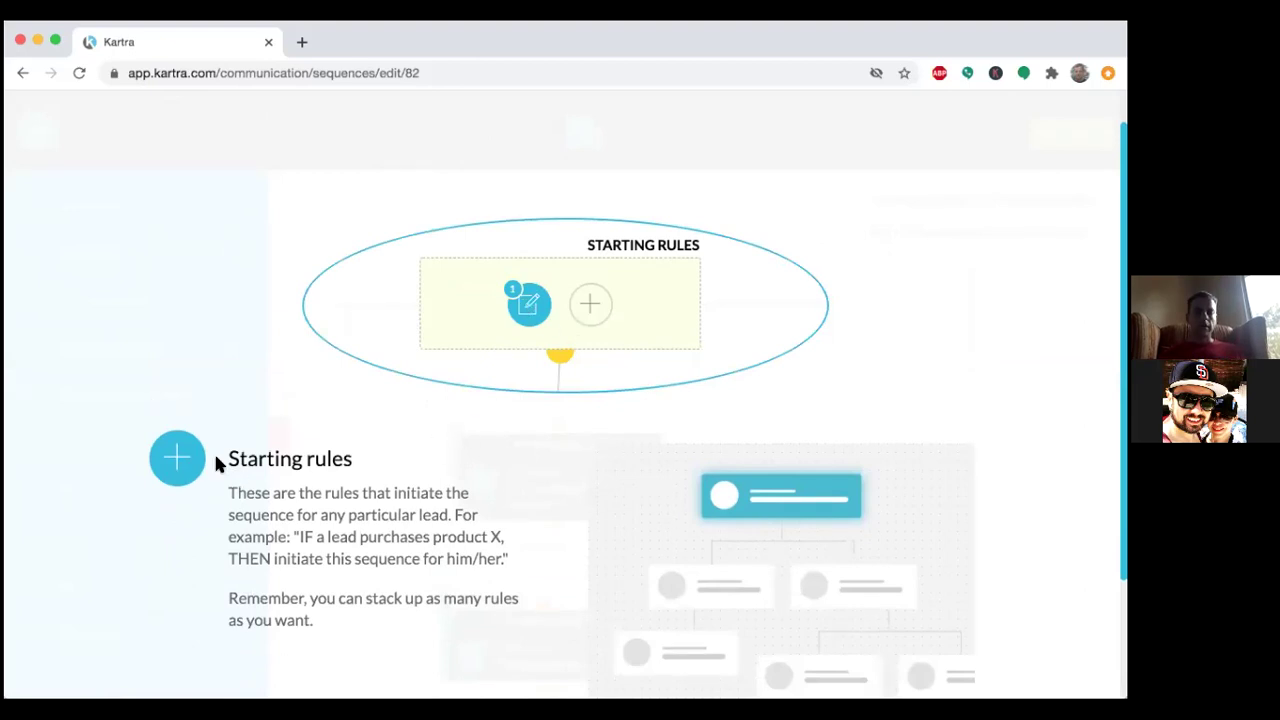
# Advance the tutorial through Actions, Sequence navigation and Arrange icons to horizontal/vertical arrangement.
pyautogui.scroll(-3, 481, 534)
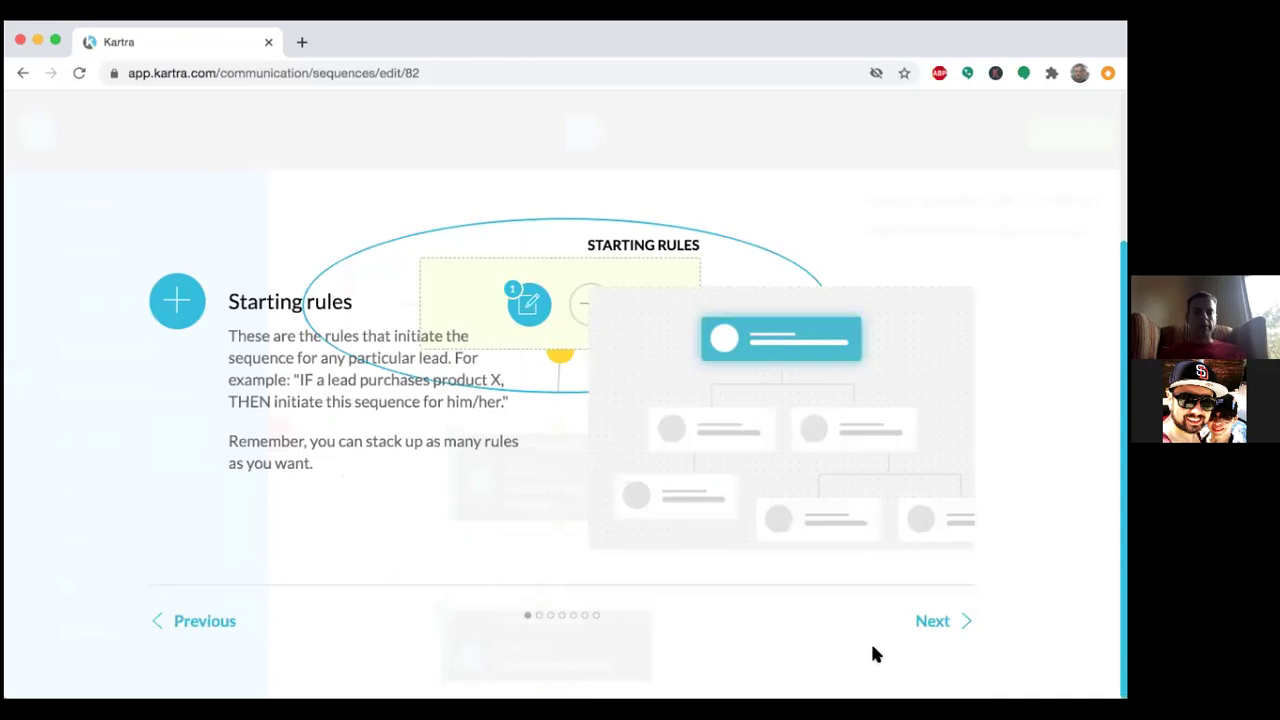
pyautogui.click(933, 621)
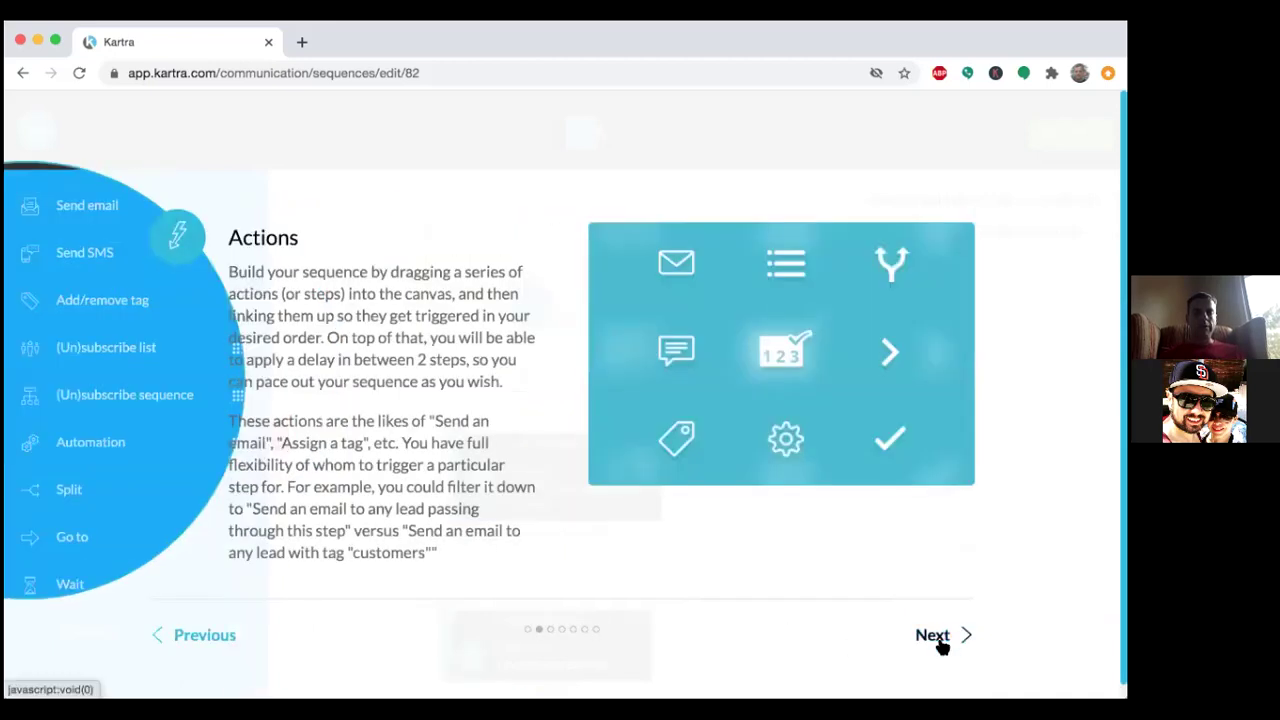
pyautogui.click(940, 643)
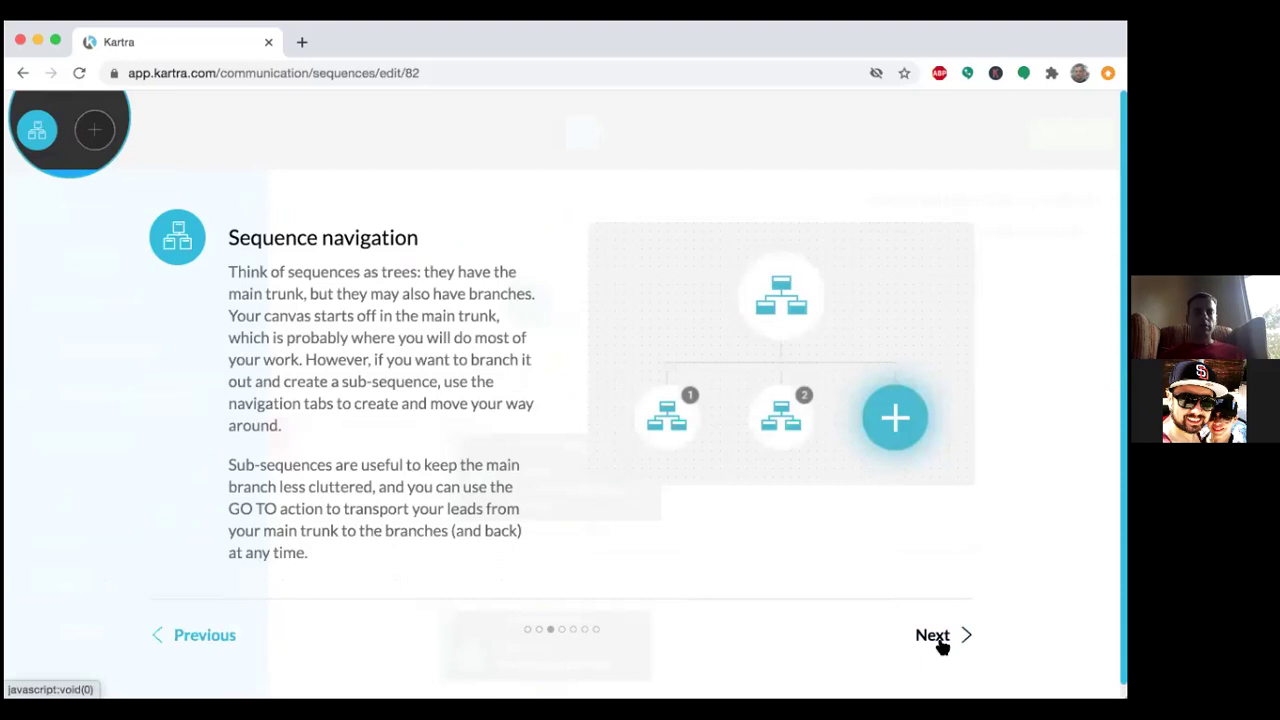
pyautogui.click(940, 643)
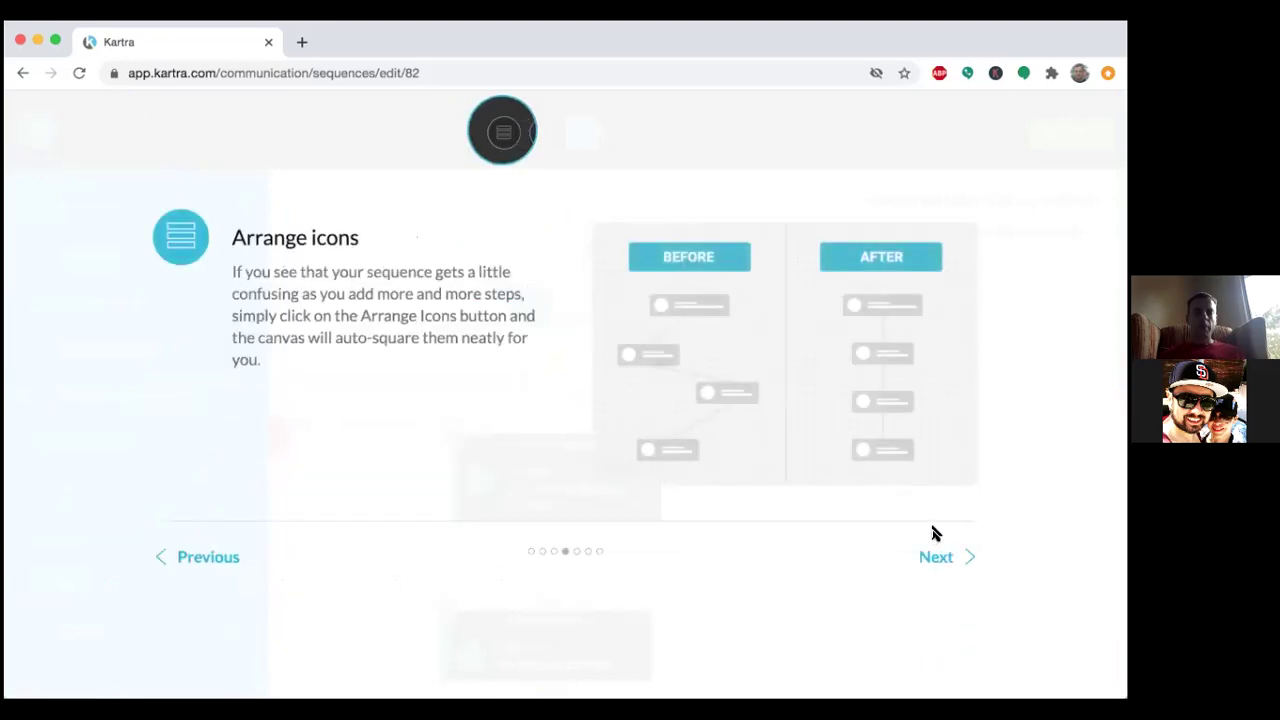
pyautogui.click(937, 558)
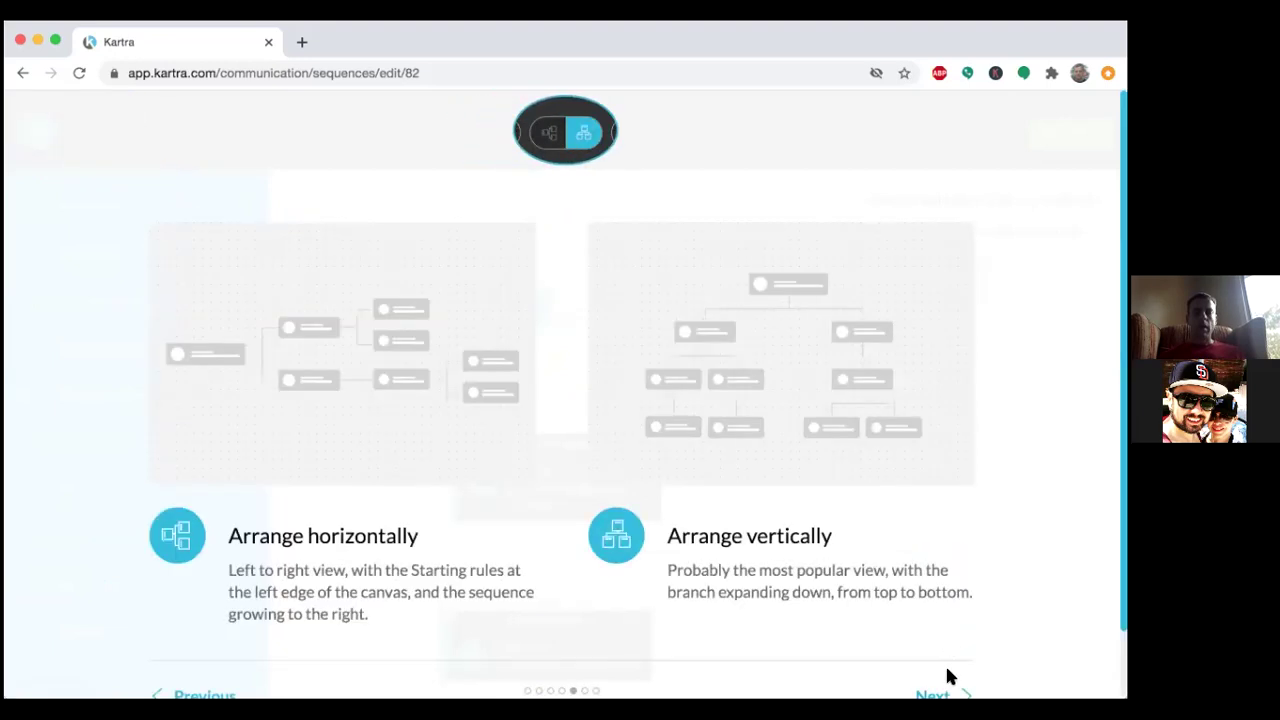
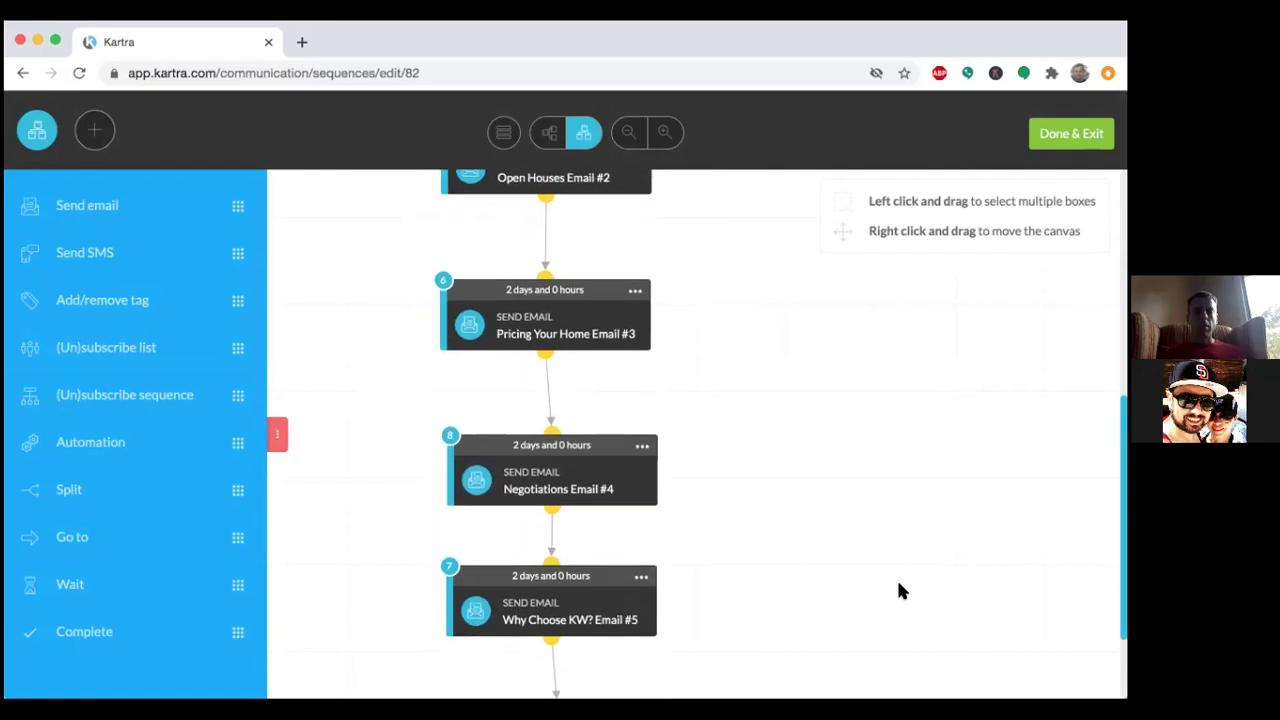
# Open the Custom Marketing Plan Email #1 step's settings briefly, then close them.
pyautogui.scroll(4, 898, 591)
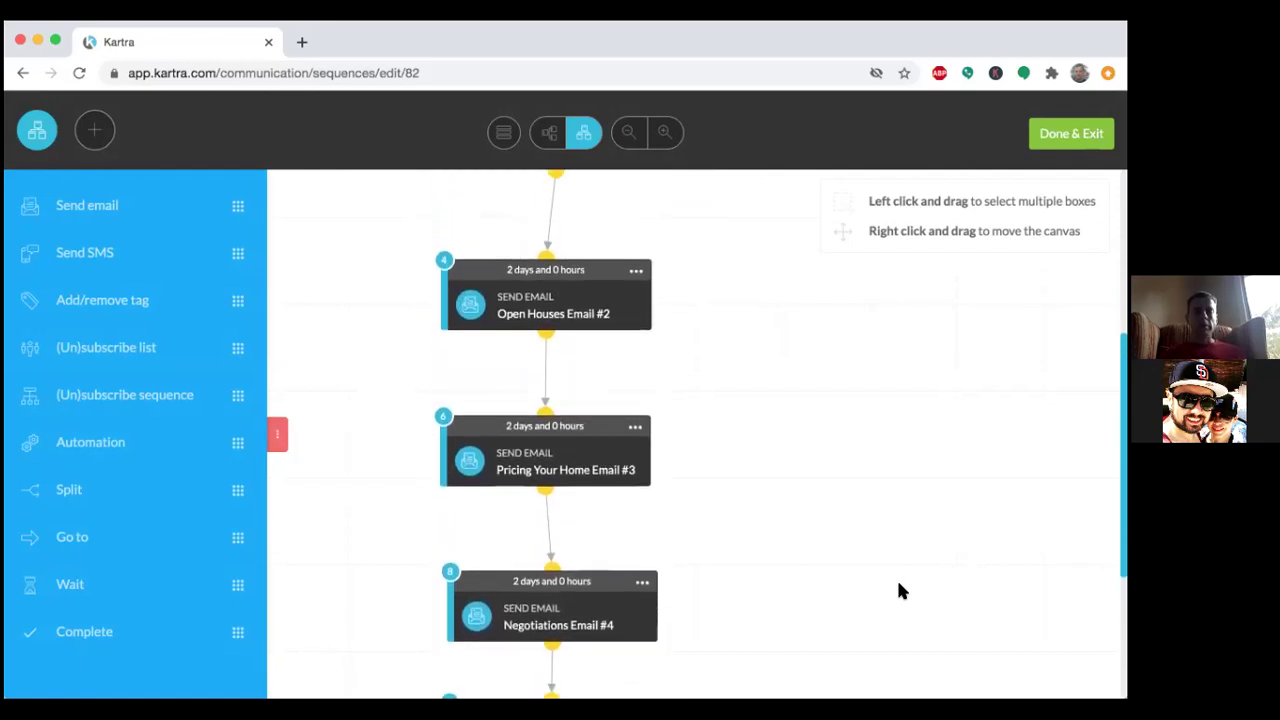
pyautogui.scroll(5, 898, 591)
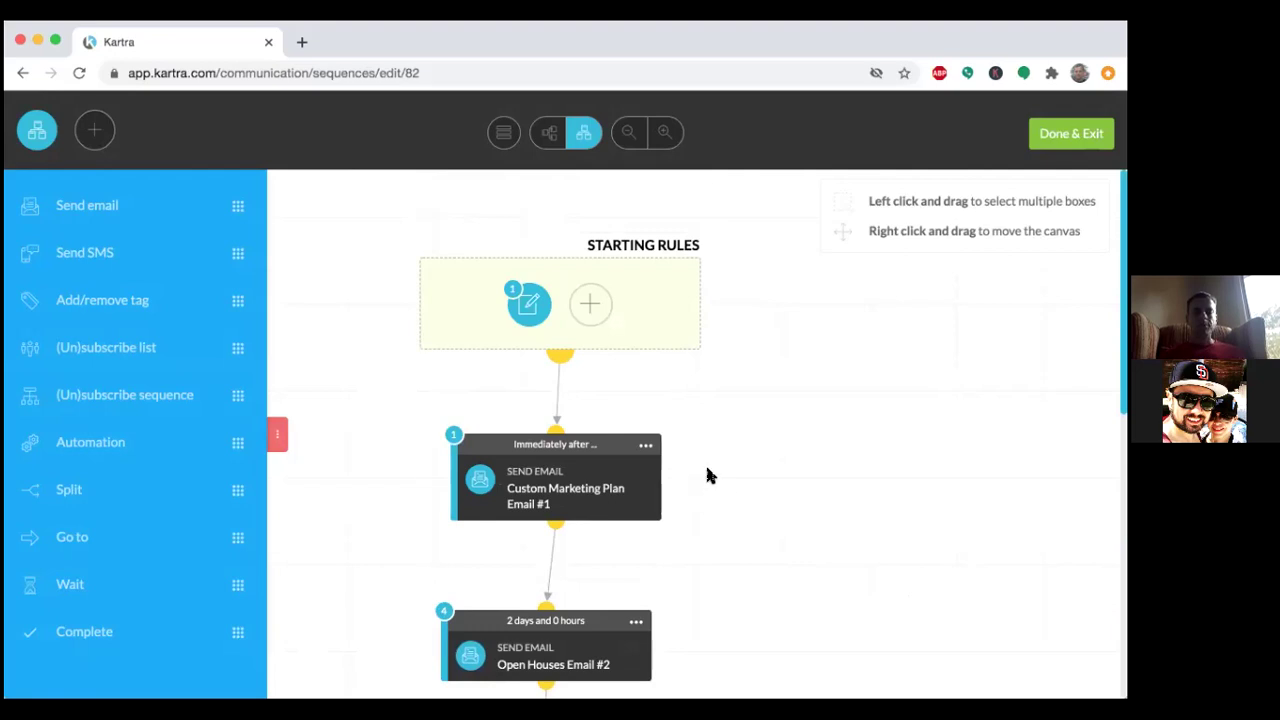
pyautogui.scroll(-3, 712, 478)
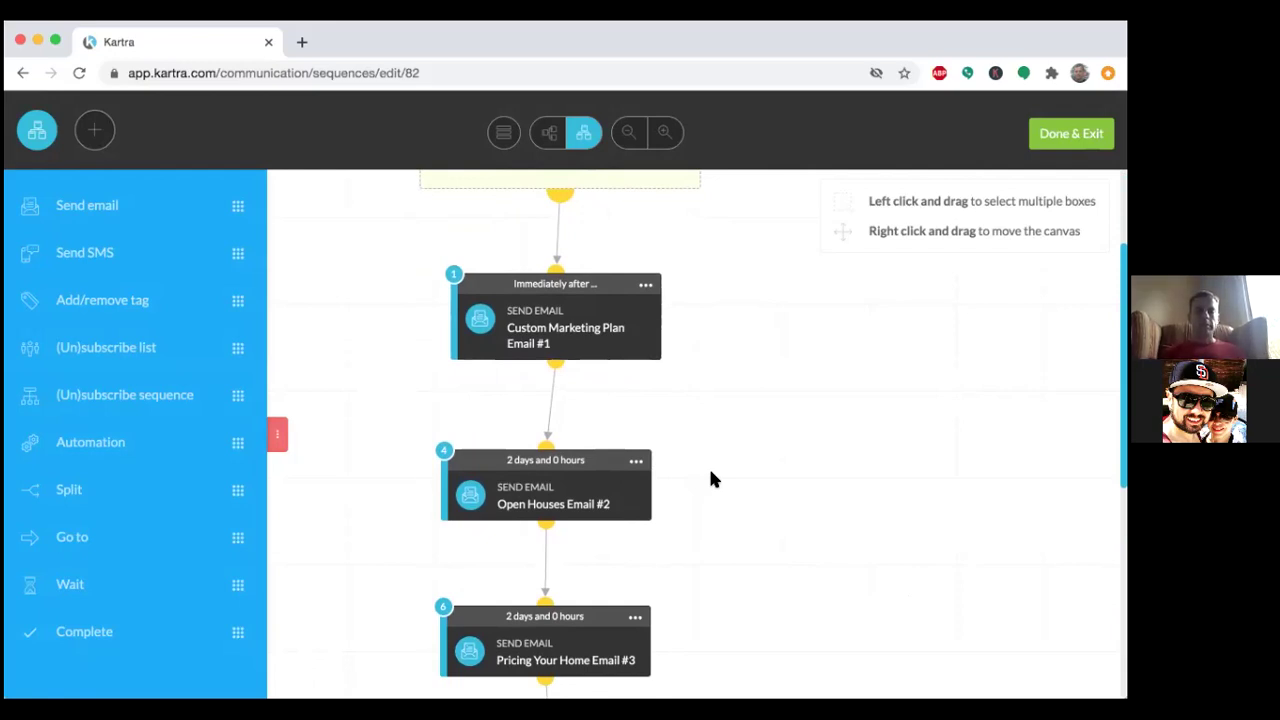
pyautogui.scroll(-1, 710, 479)
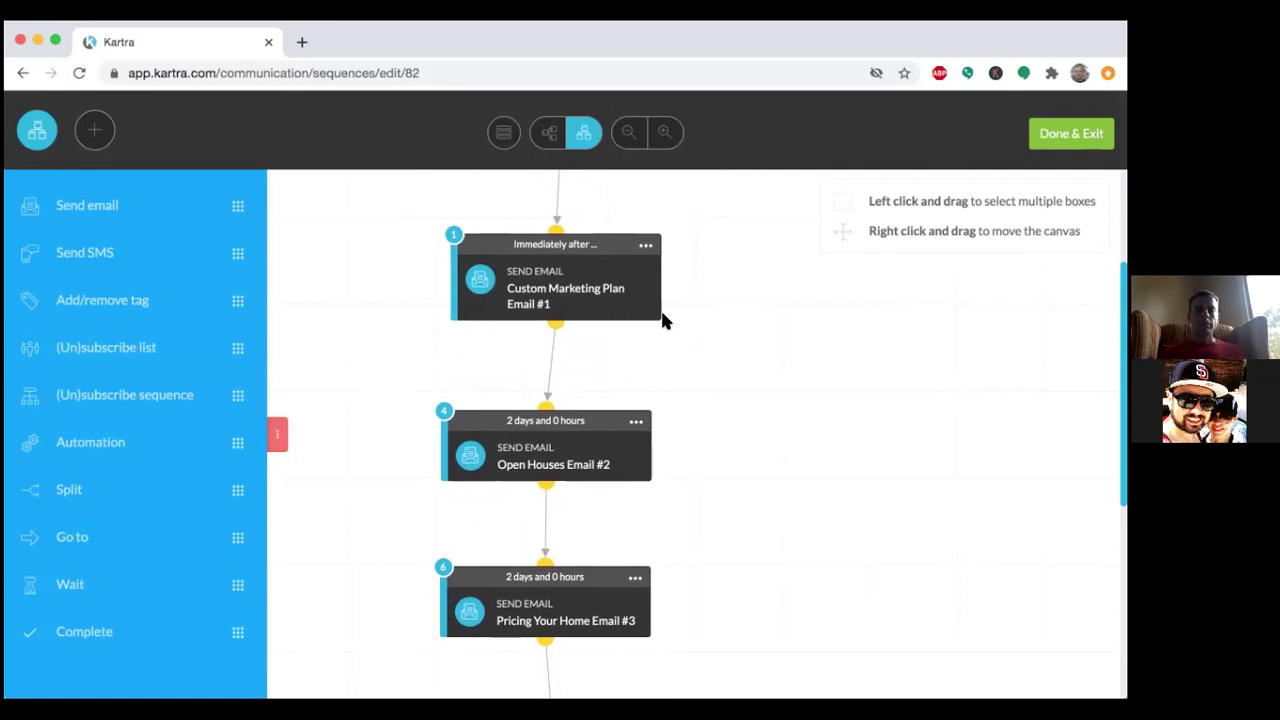
pyautogui.moveTo(623, 287)
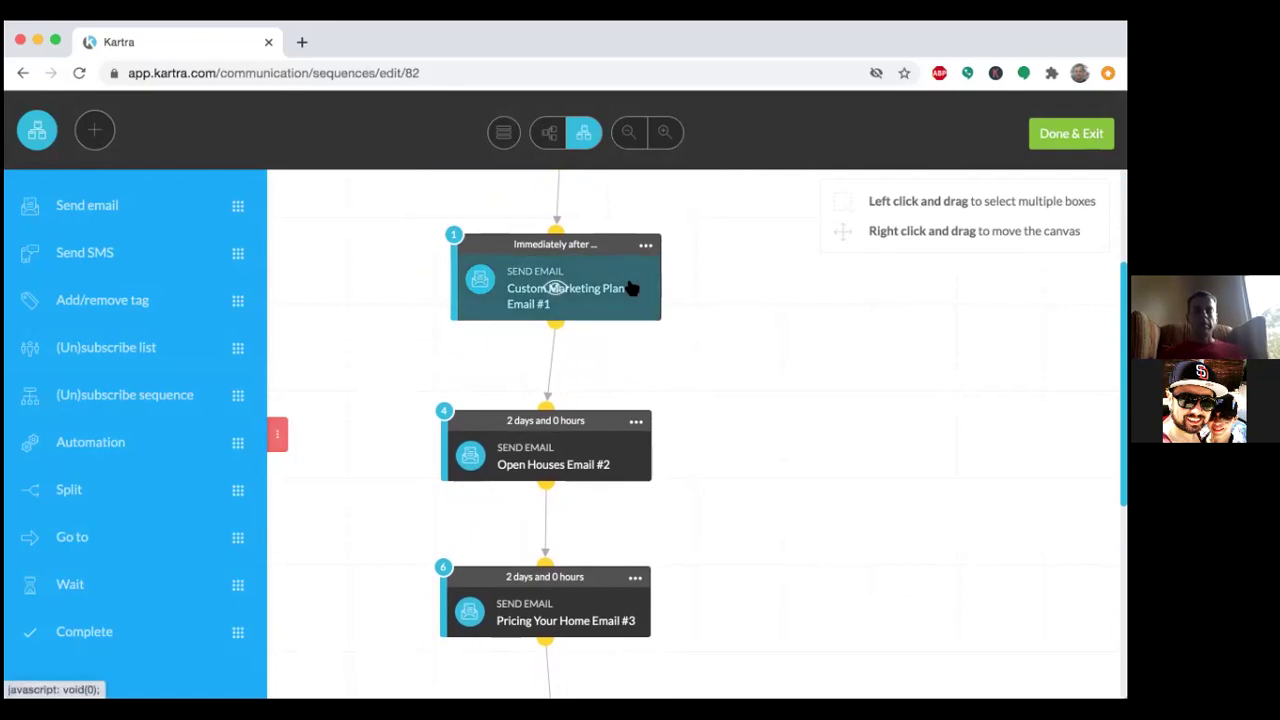
pyautogui.click(563, 287)
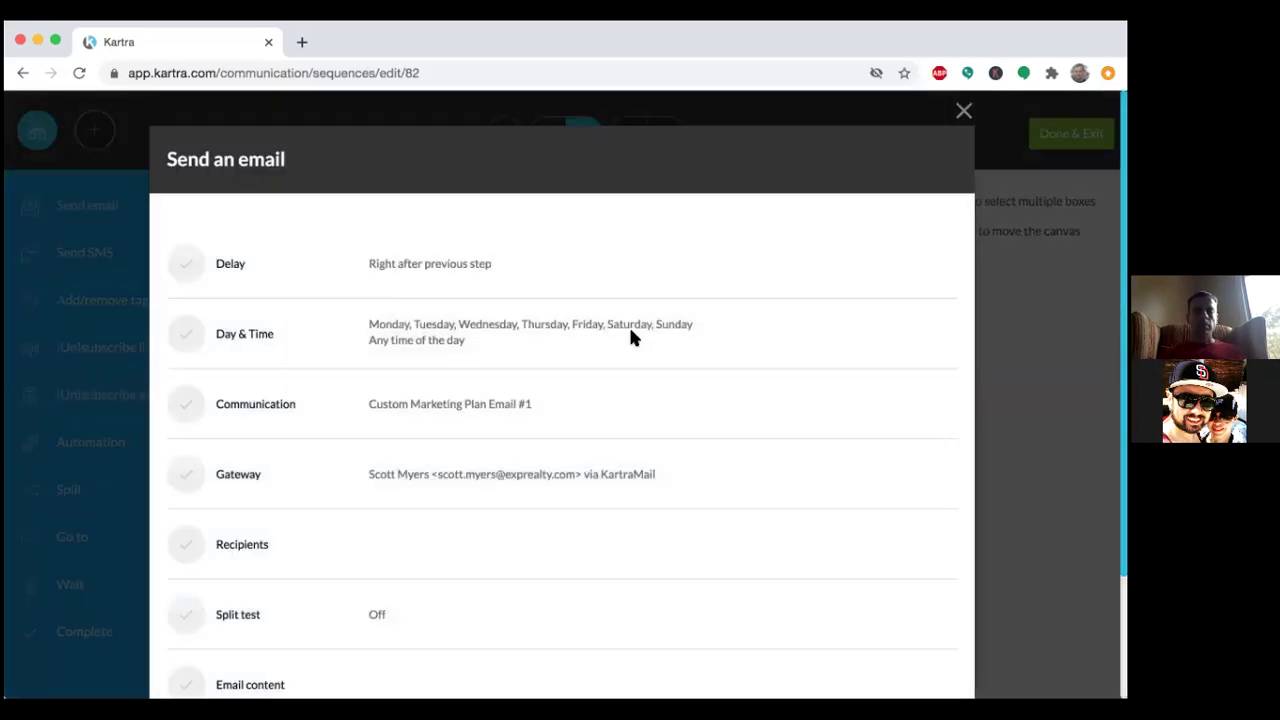
pyautogui.scroll(-3, 690, 458)
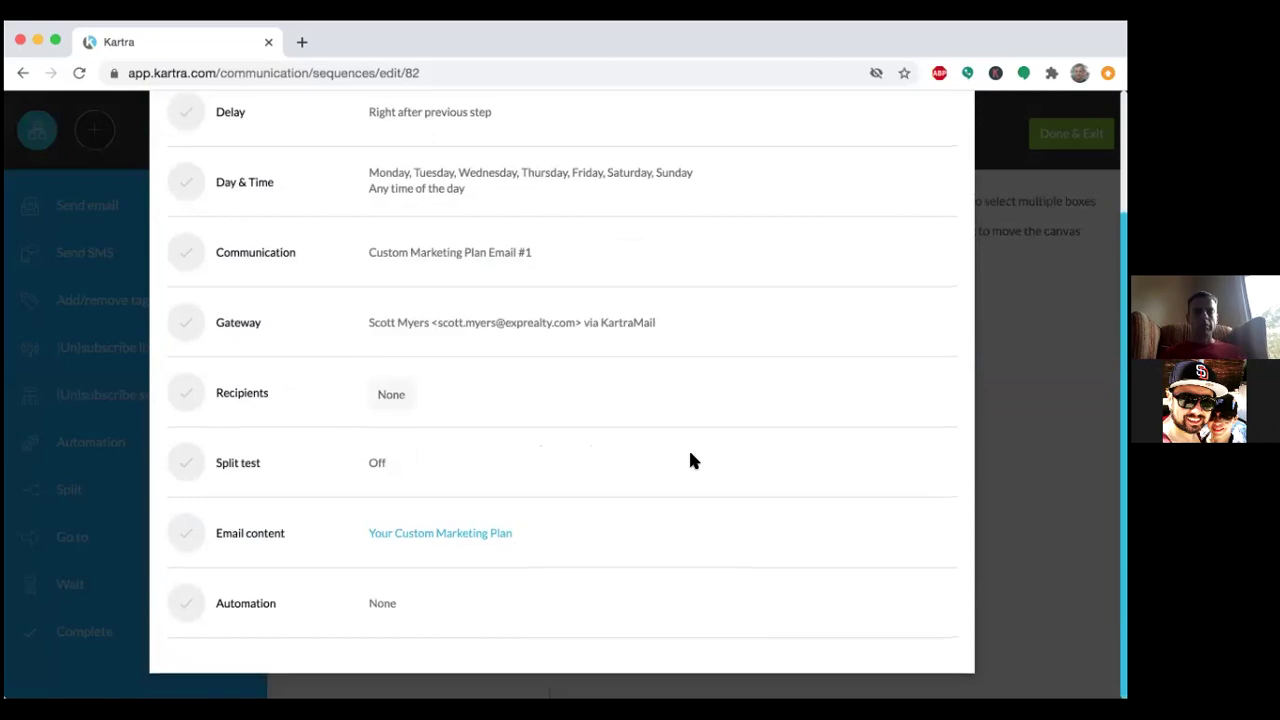
pyautogui.scroll(2, 690, 460)
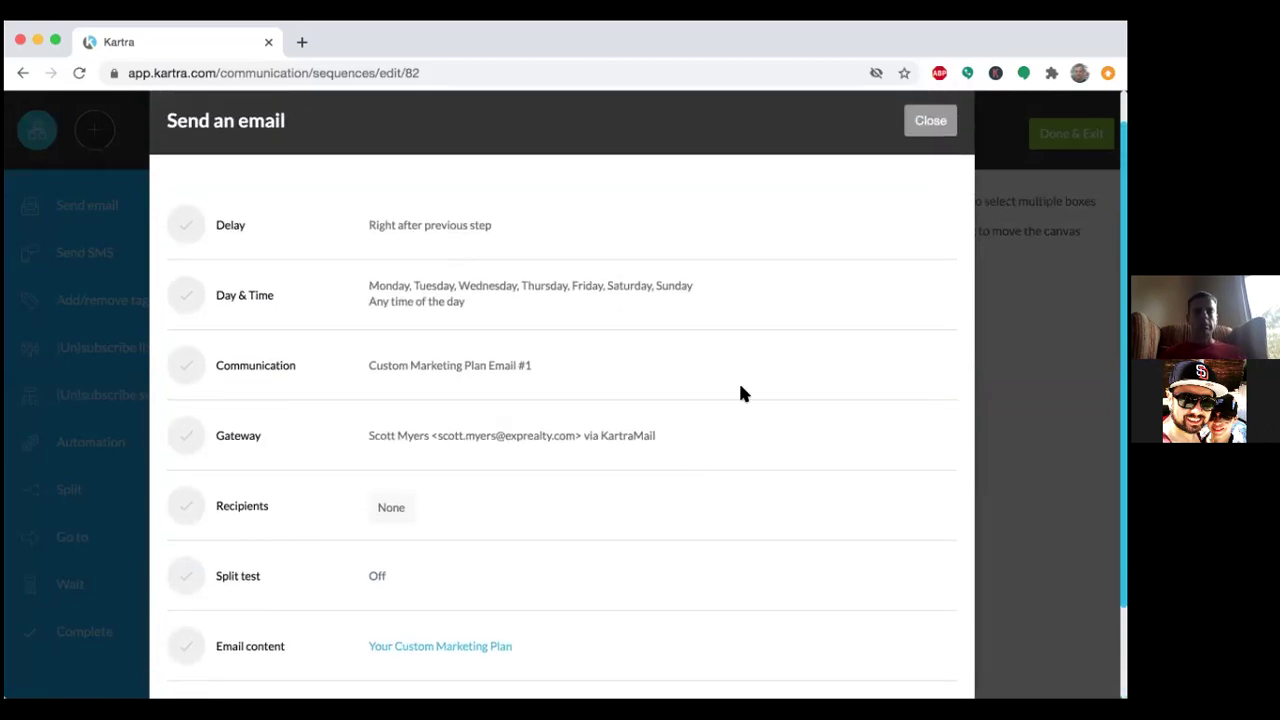
pyautogui.click(926, 121)
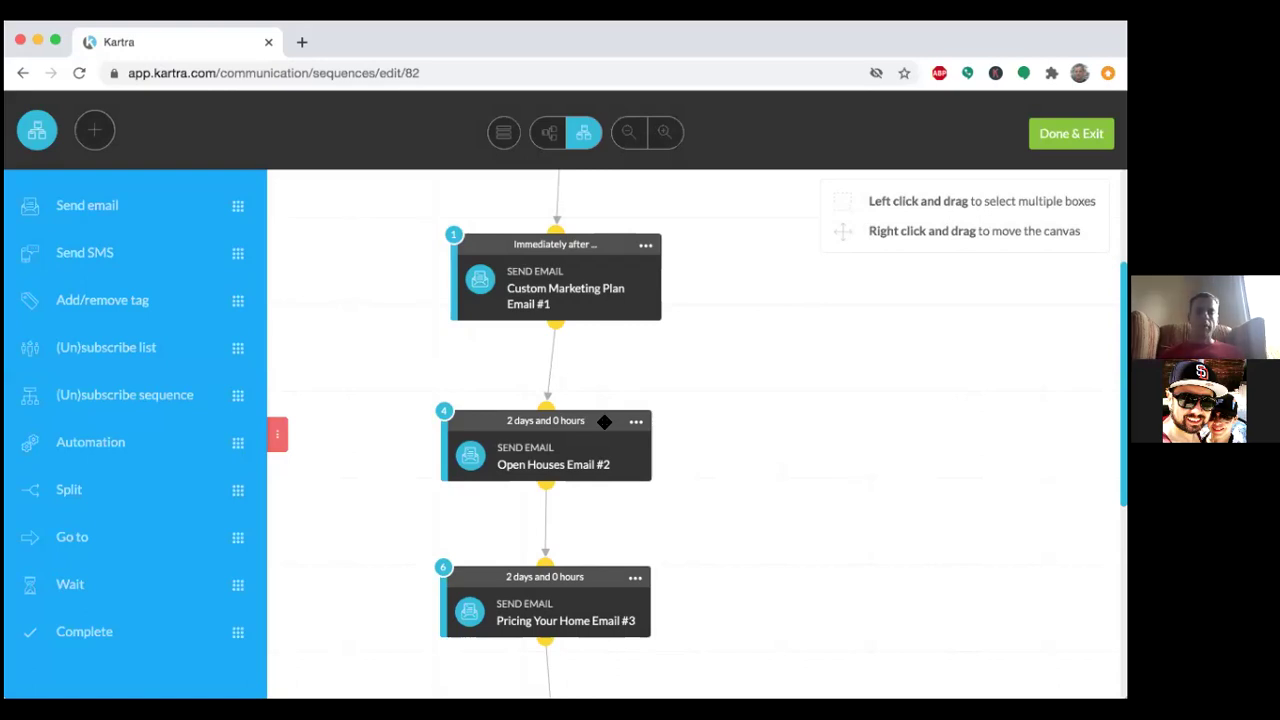
# Review the sequence's starting rules, keep the opt-in form trigger, and save them.
pyautogui.scroll(-3, 604, 421)
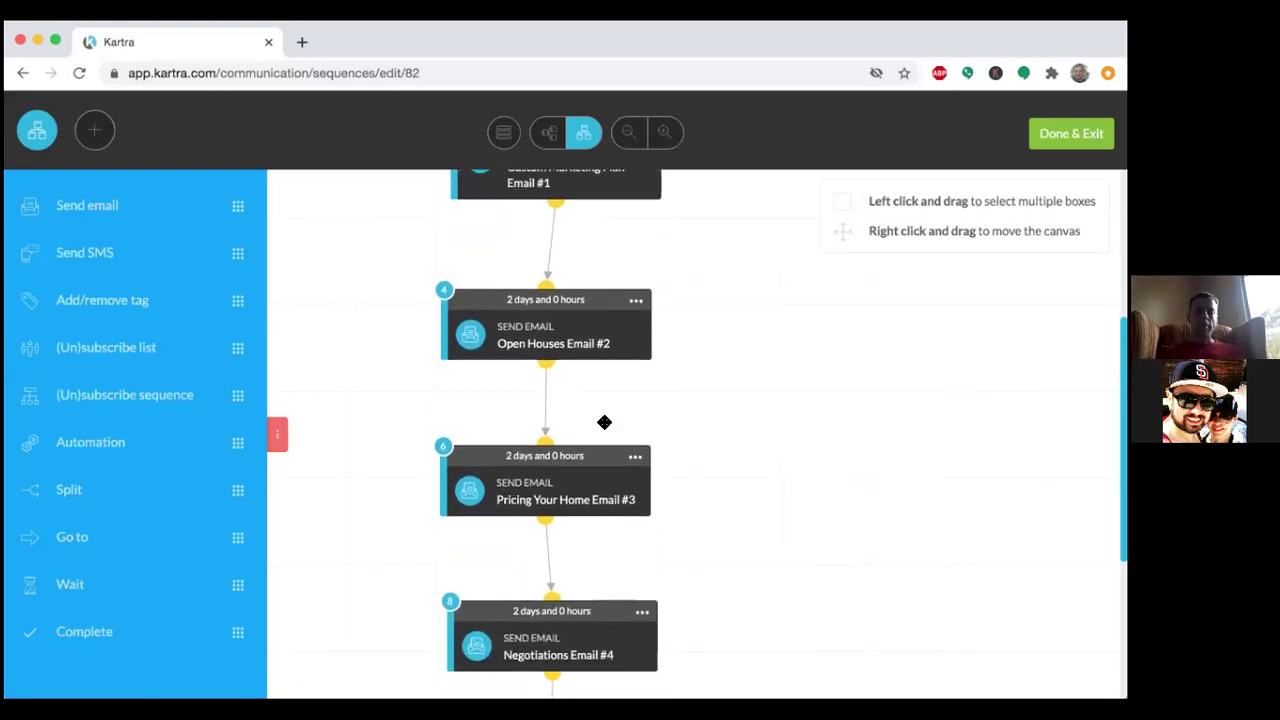
pyautogui.scroll(-1, 604, 421)
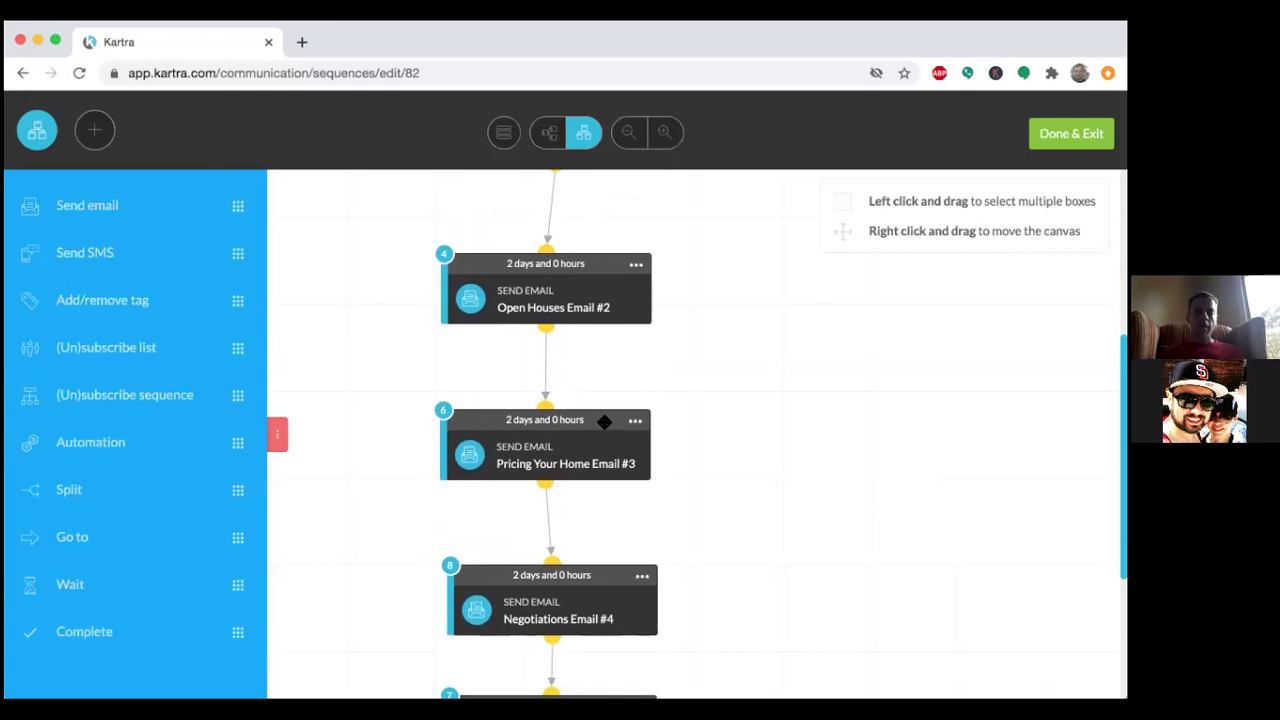
pyautogui.scroll(2, 604, 421)
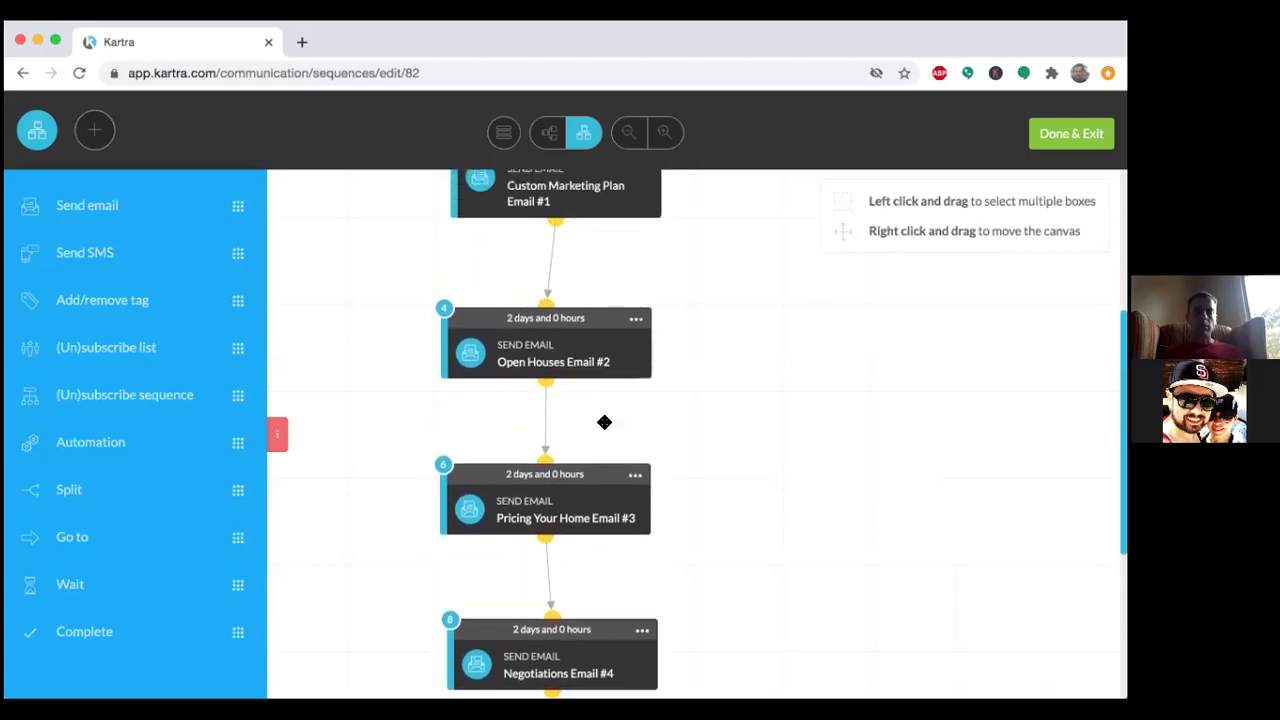
pyautogui.scroll(2, 604, 422)
pyautogui.scroll(-3, 604, 422)
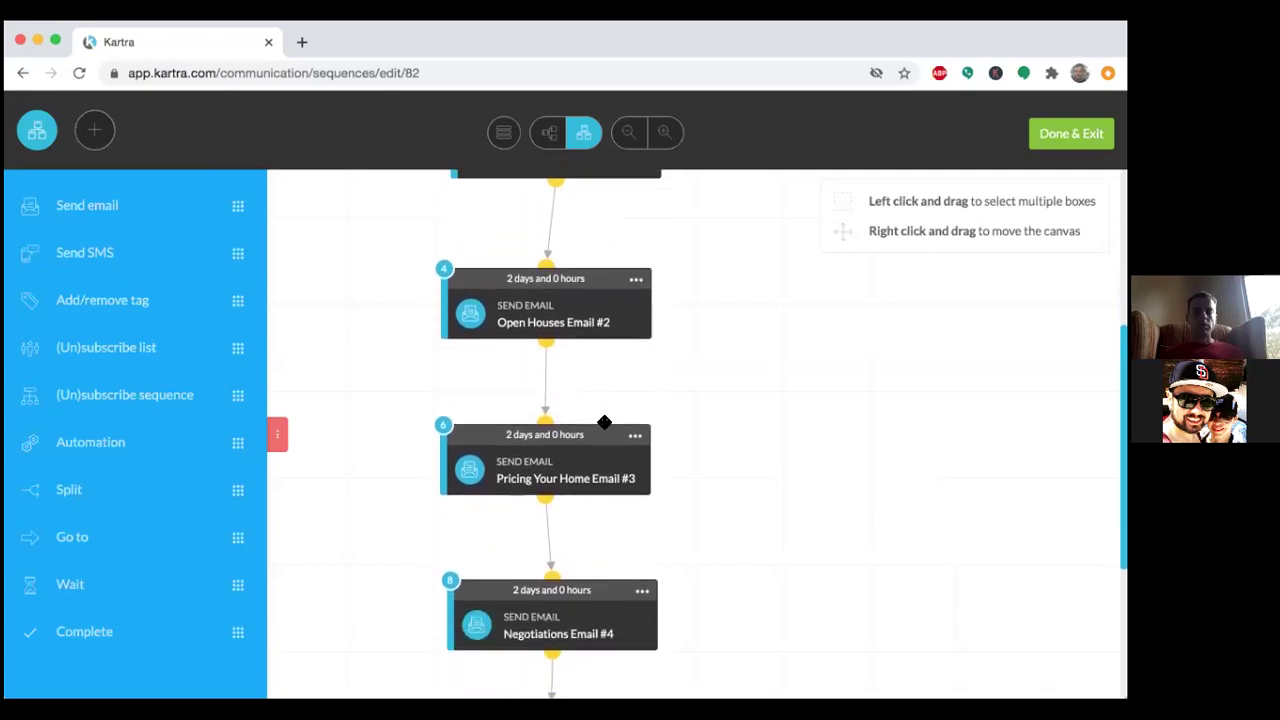
pyautogui.scroll(-1, 604, 422)
pyautogui.scroll(-4, 604, 422)
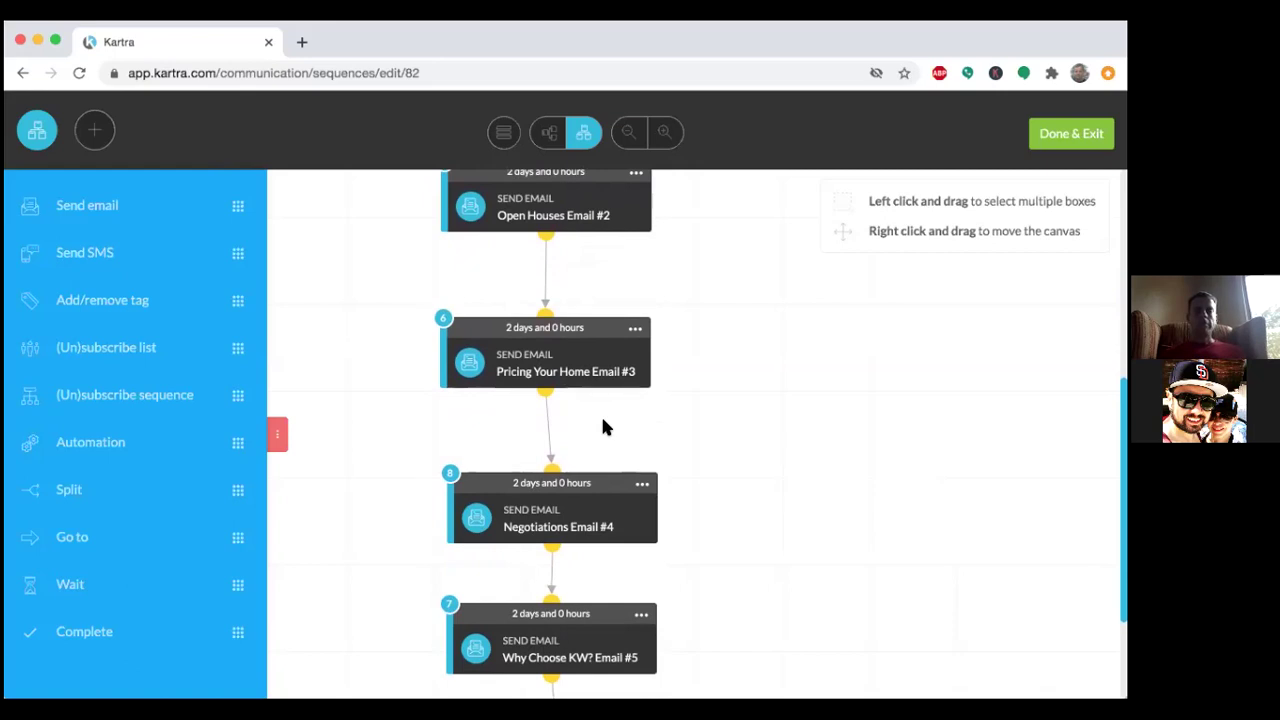
pyautogui.scroll(3, 603, 420)
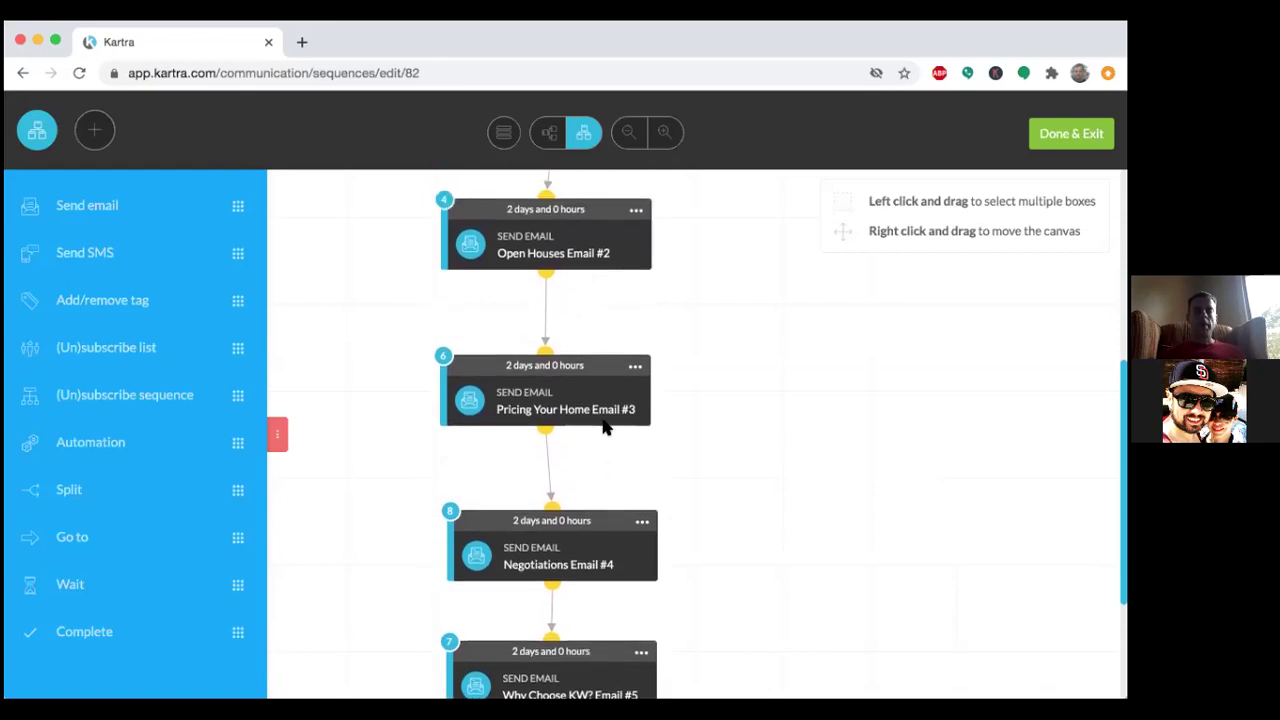
pyautogui.scroll(2, 603, 427)
pyautogui.scroll(-1, 603, 427)
pyautogui.scroll(-5, 603, 427)
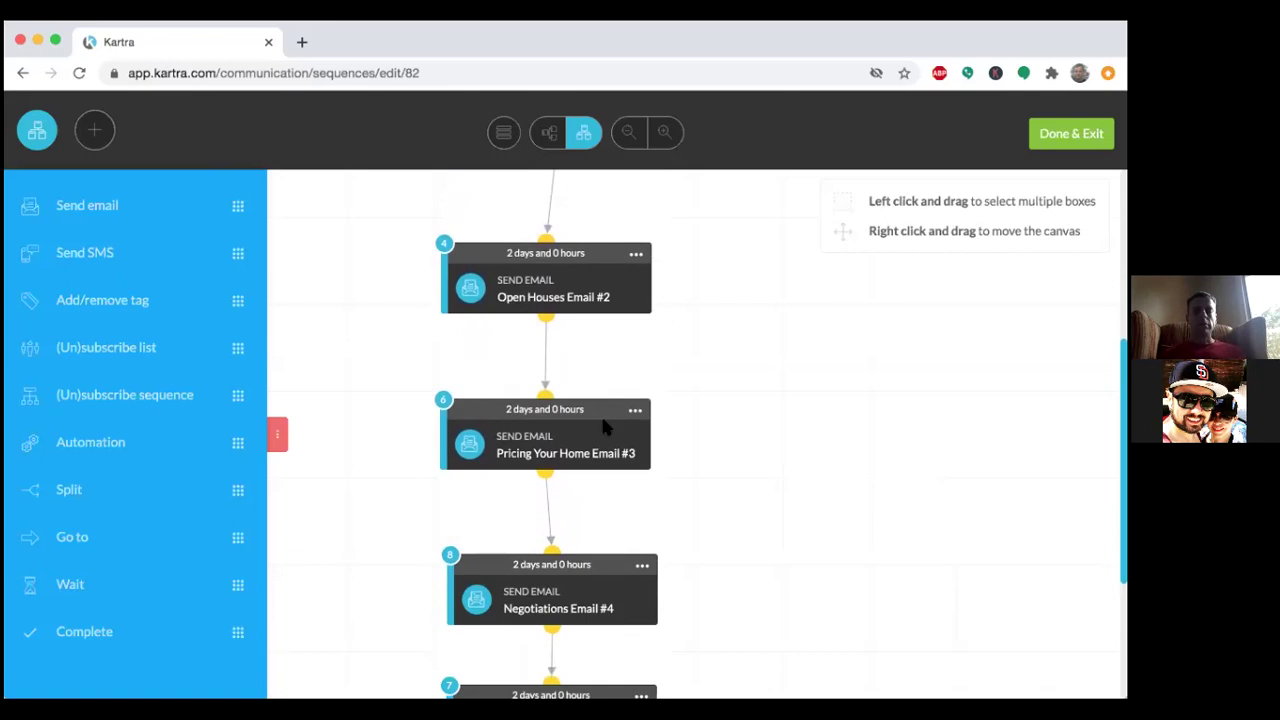
pyautogui.scroll(-1, 603, 427)
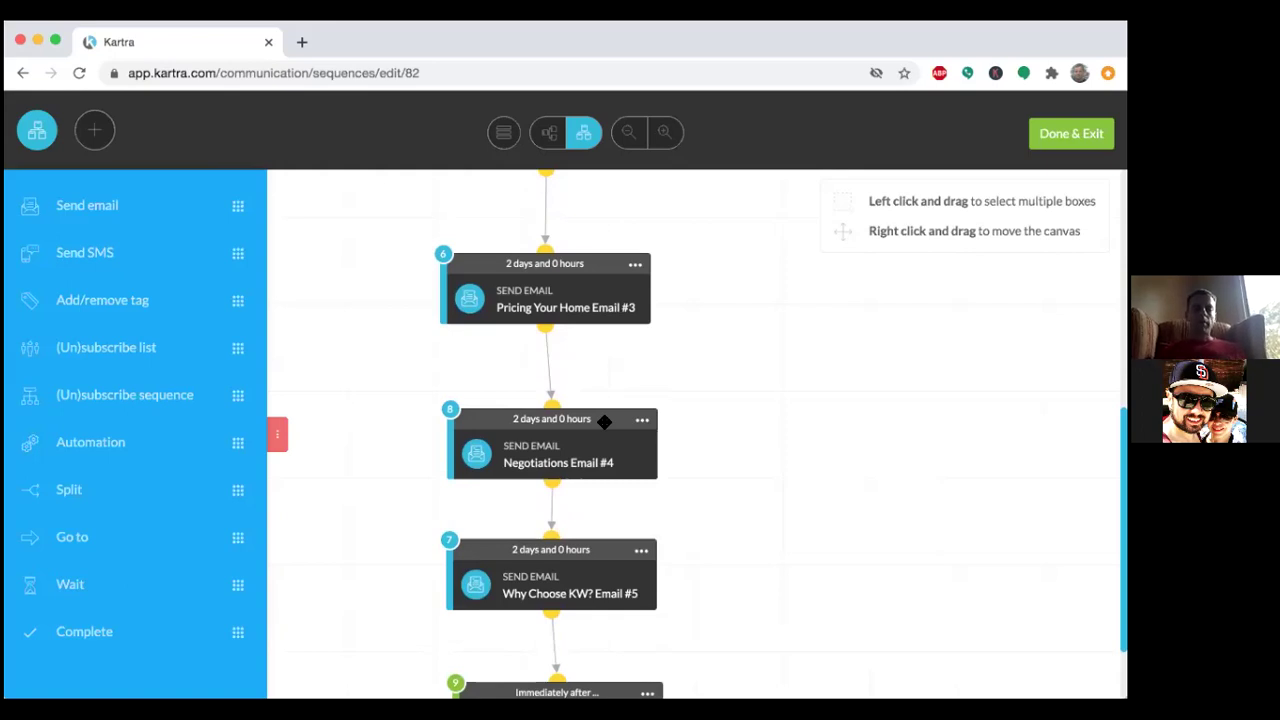
pyautogui.scroll(-3, 604, 422)
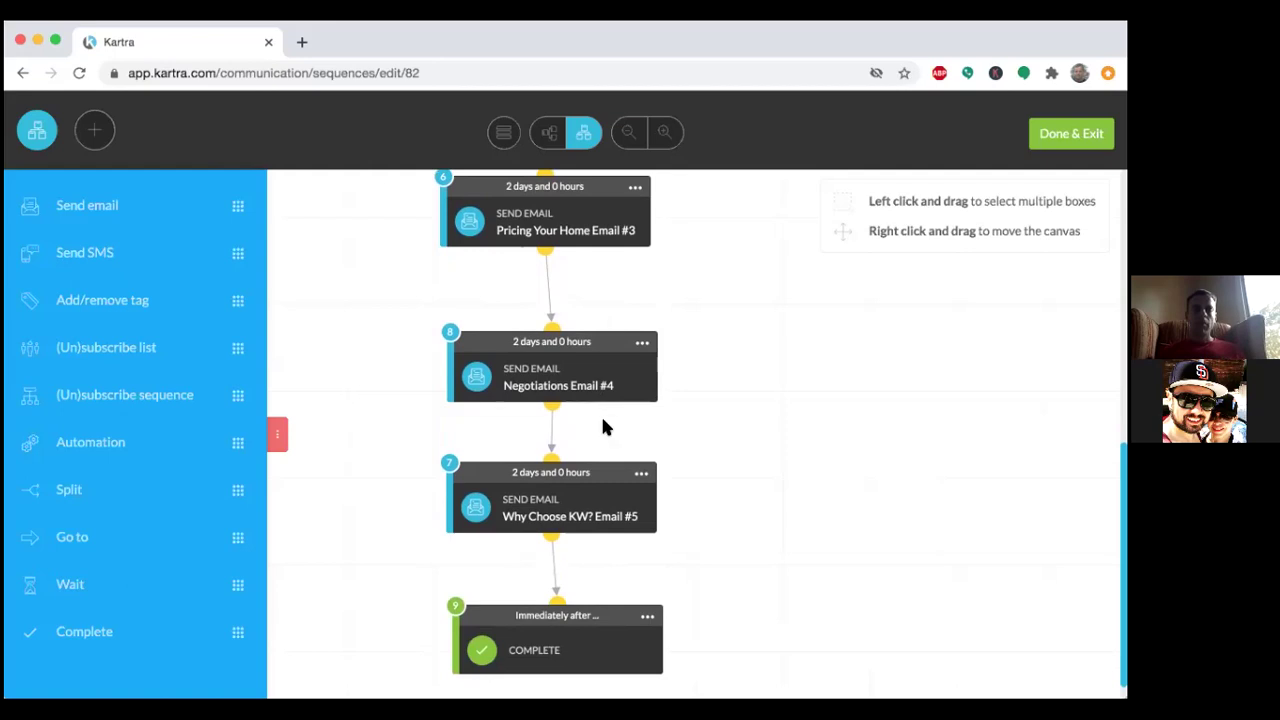
pyautogui.scroll(-1, 603, 423)
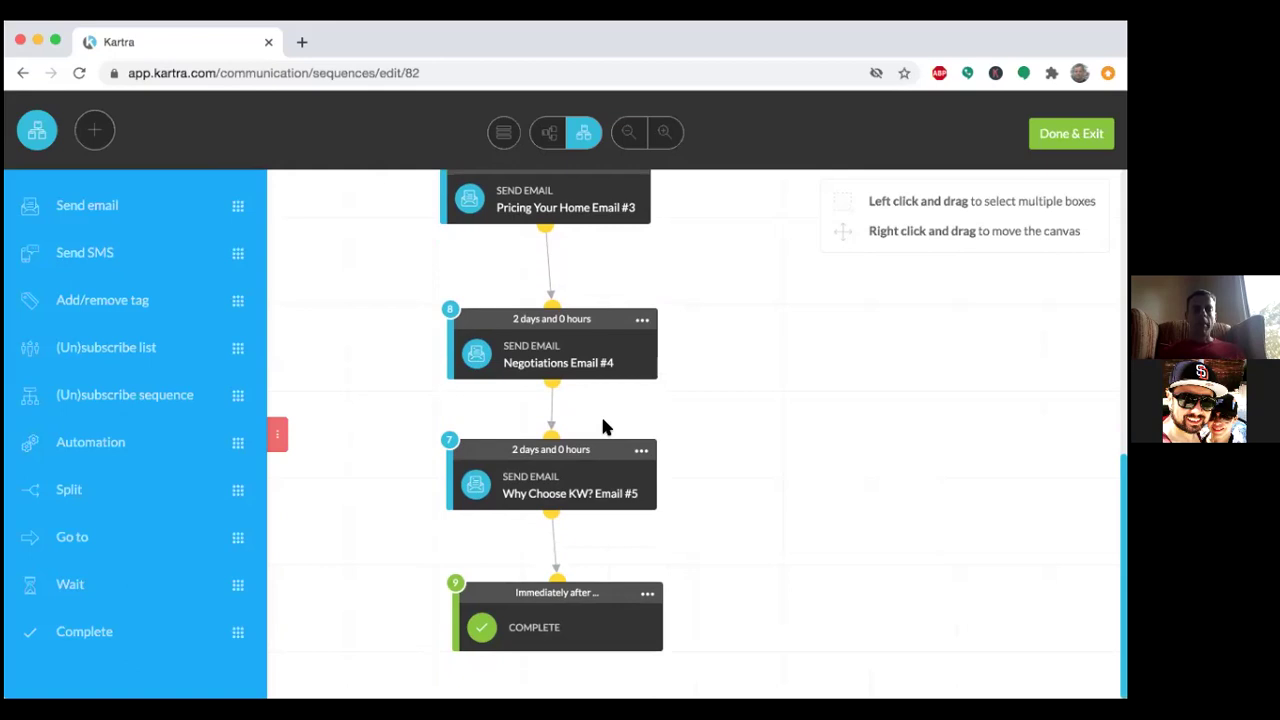
pyautogui.scroll(10, 603, 425)
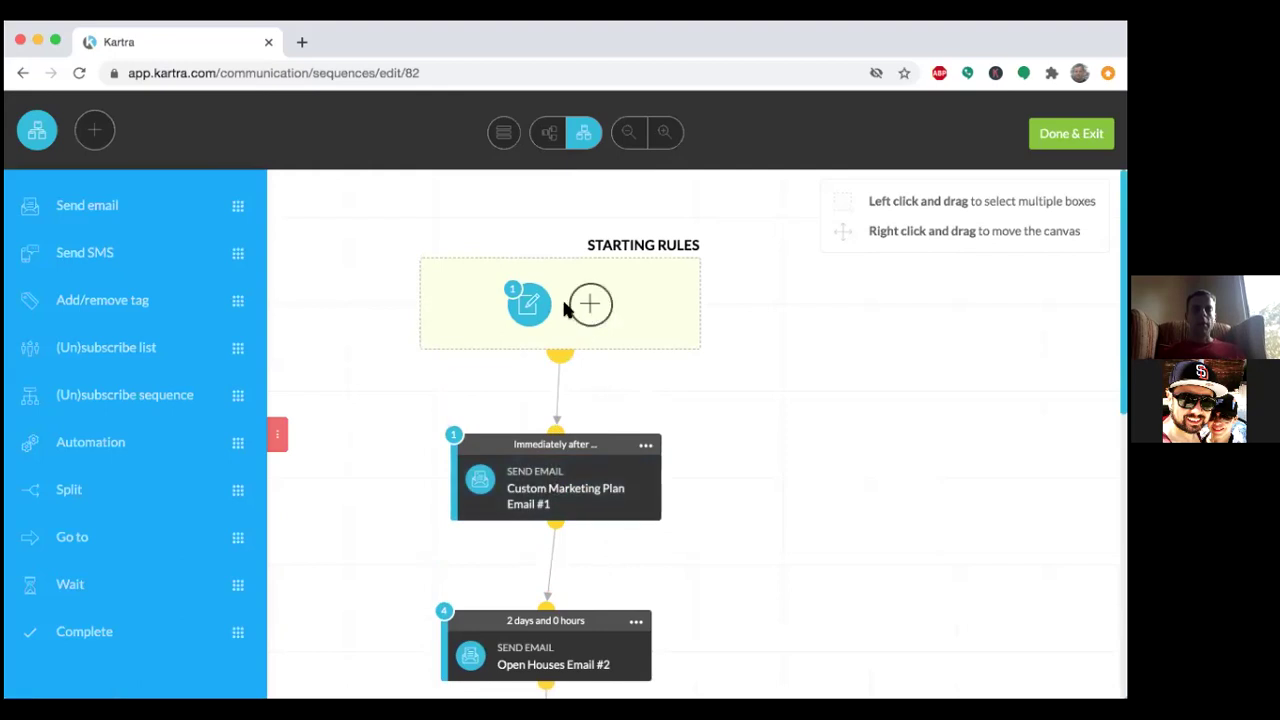
pyautogui.moveTo(527, 302)
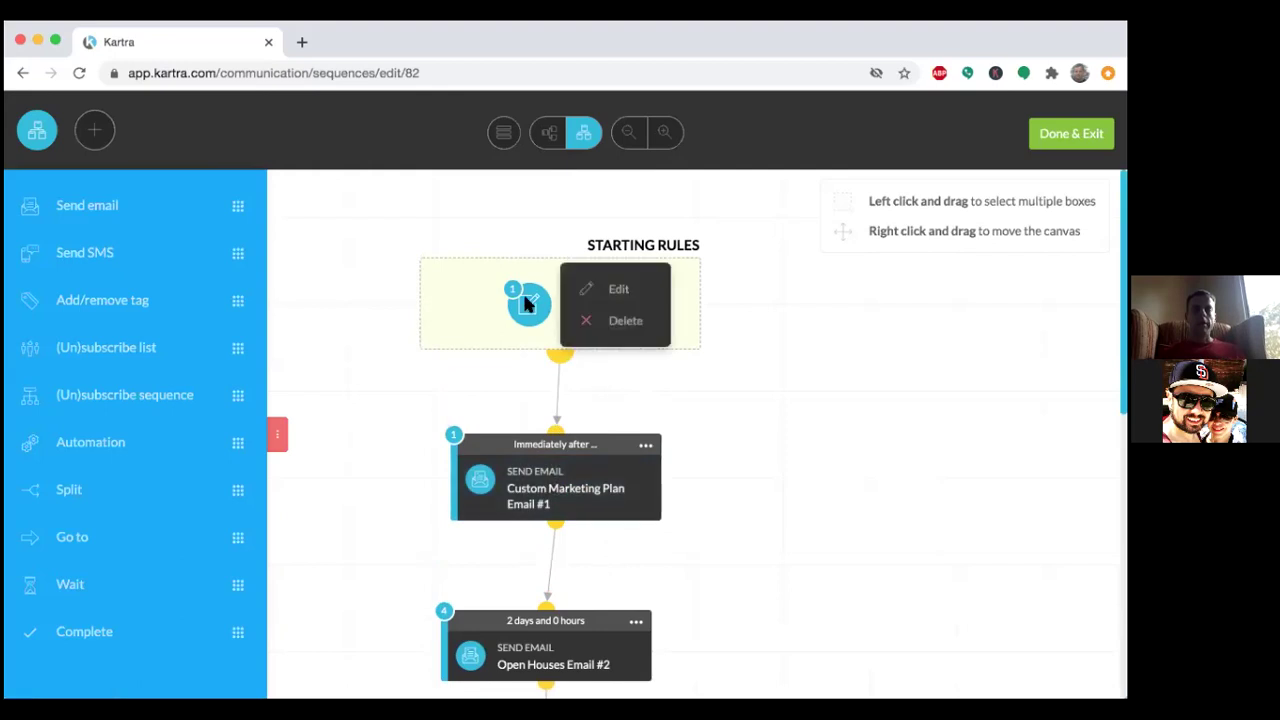
pyautogui.click(611, 291)
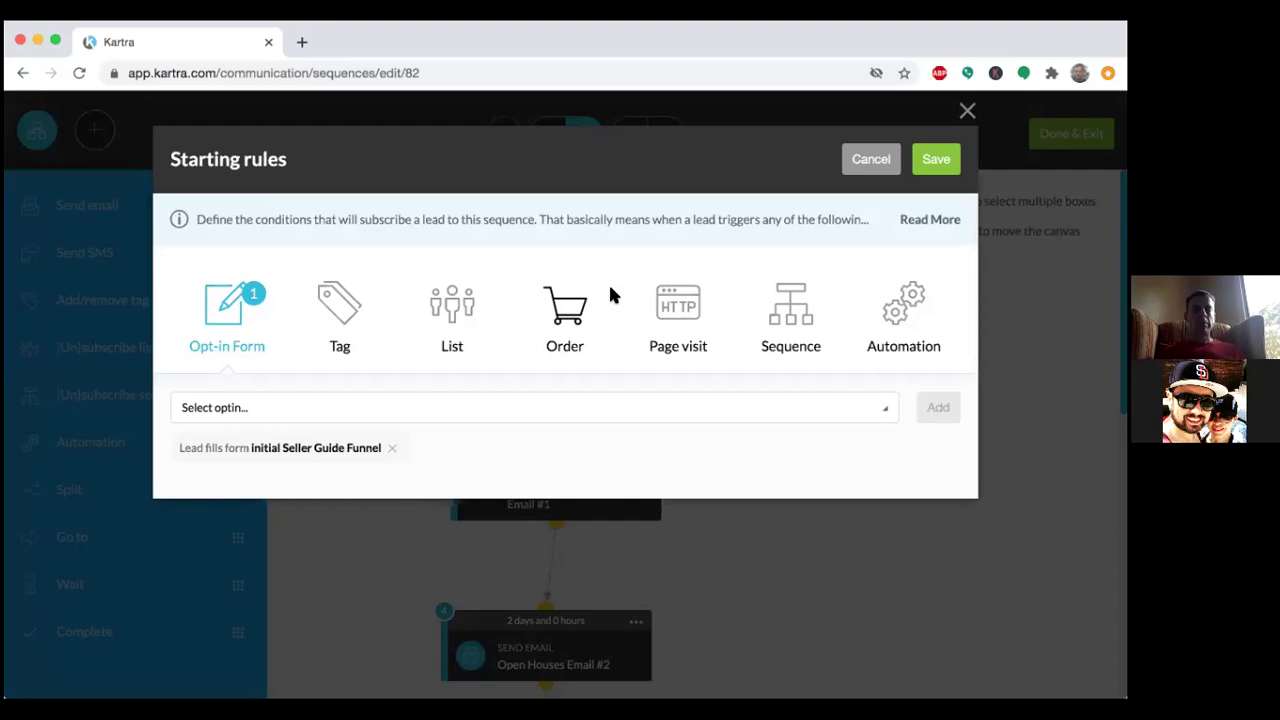
pyautogui.click(462, 314)
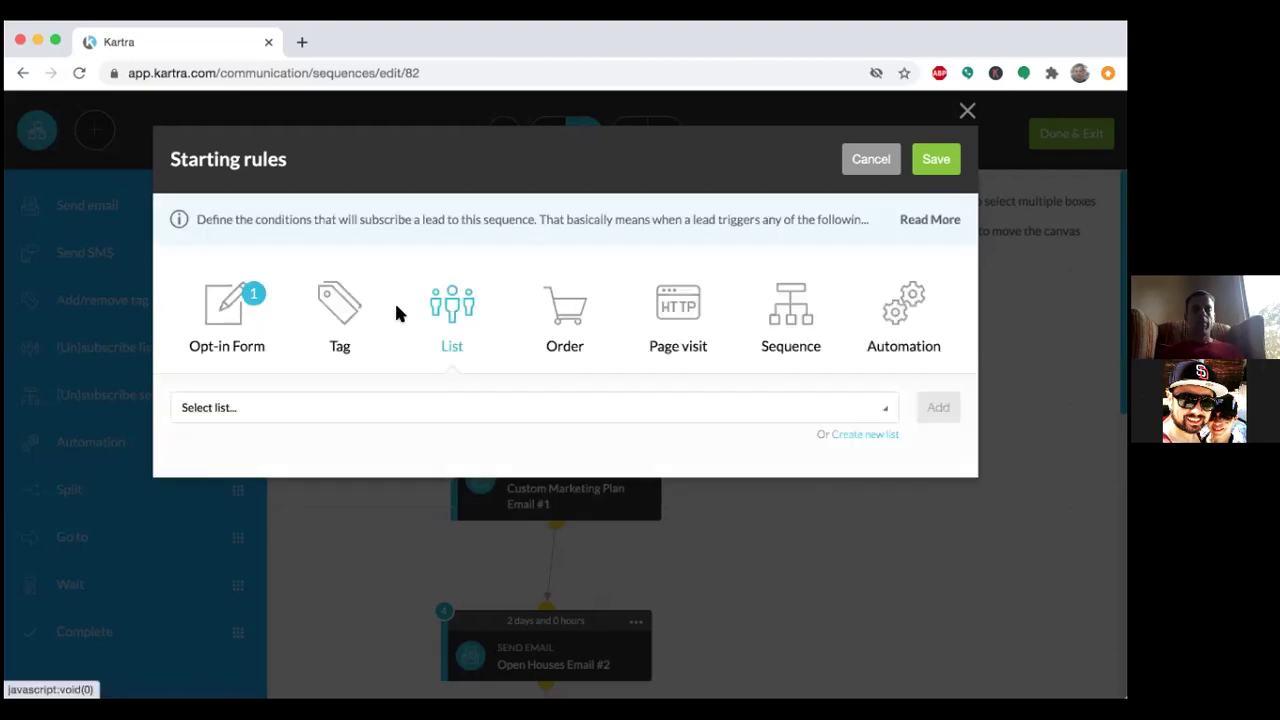
pyautogui.click(210, 310)
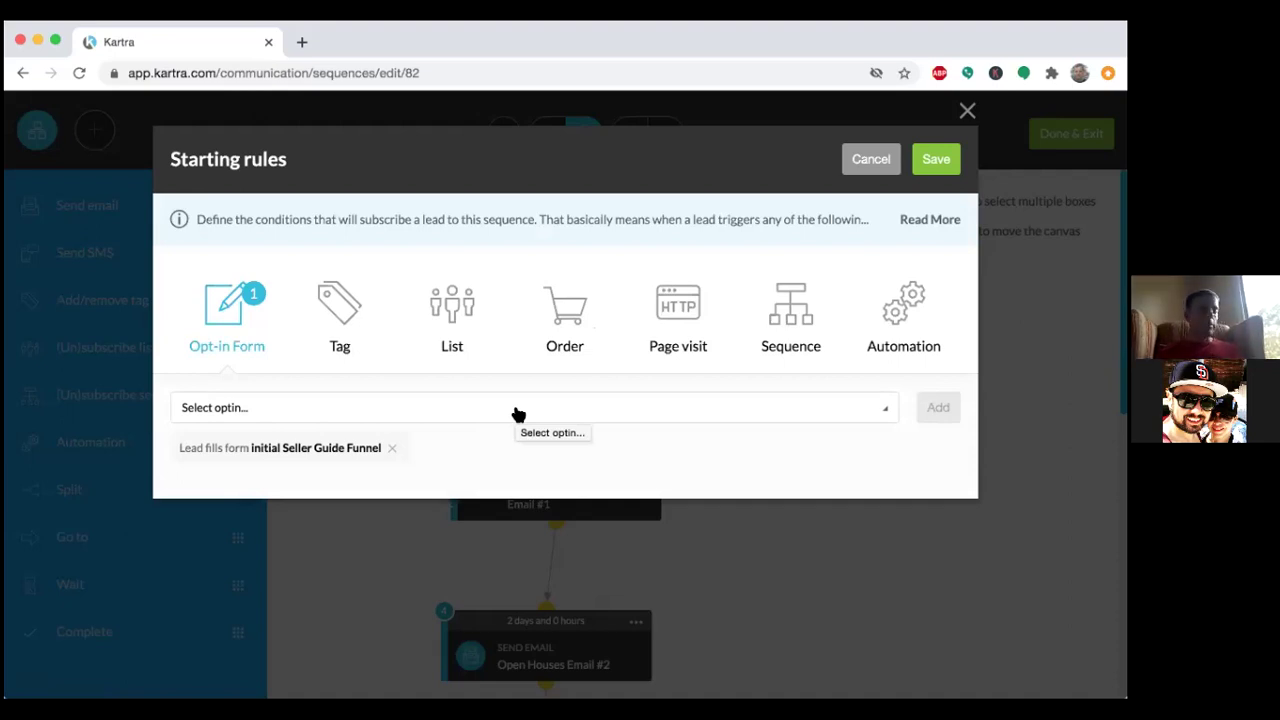
pyautogui.click(936, 160)
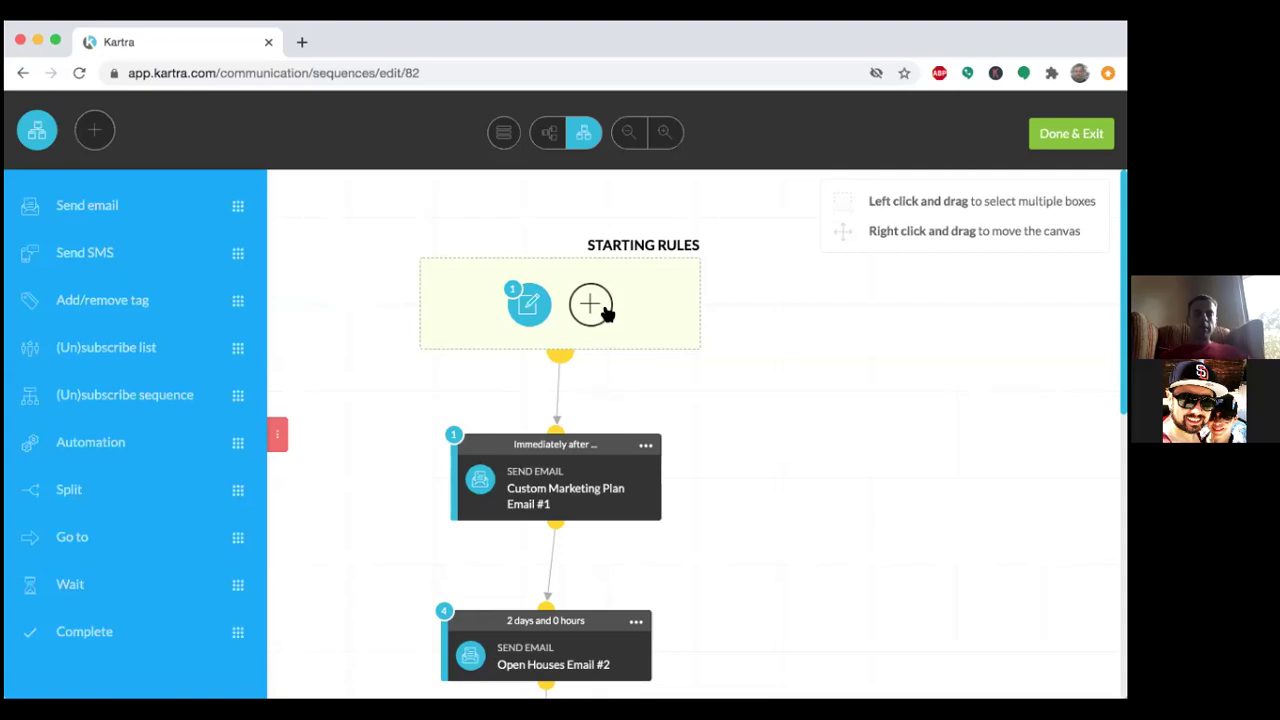
# Choose Edit from the Custom Marketing Plan Email #1 node's actions menu.
pyautogui.click(646, 445)
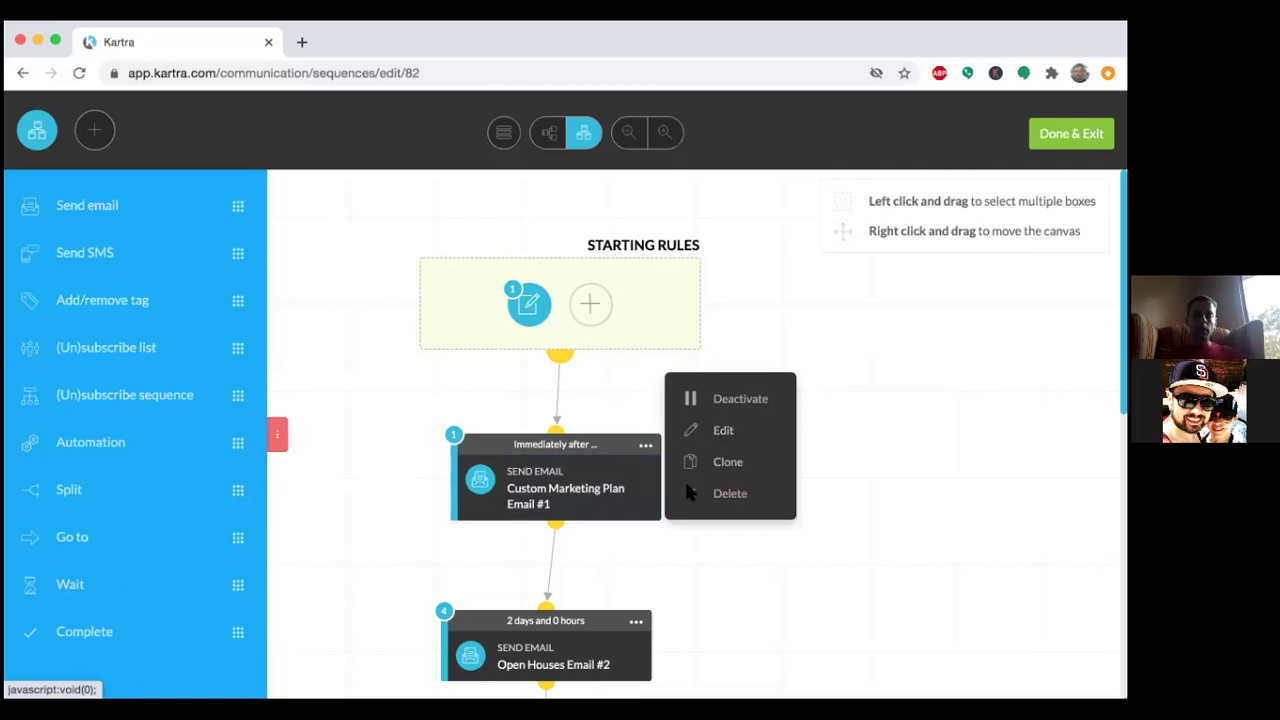
pyautogui.click(636, 621)
pyautogui.click(646, 445)
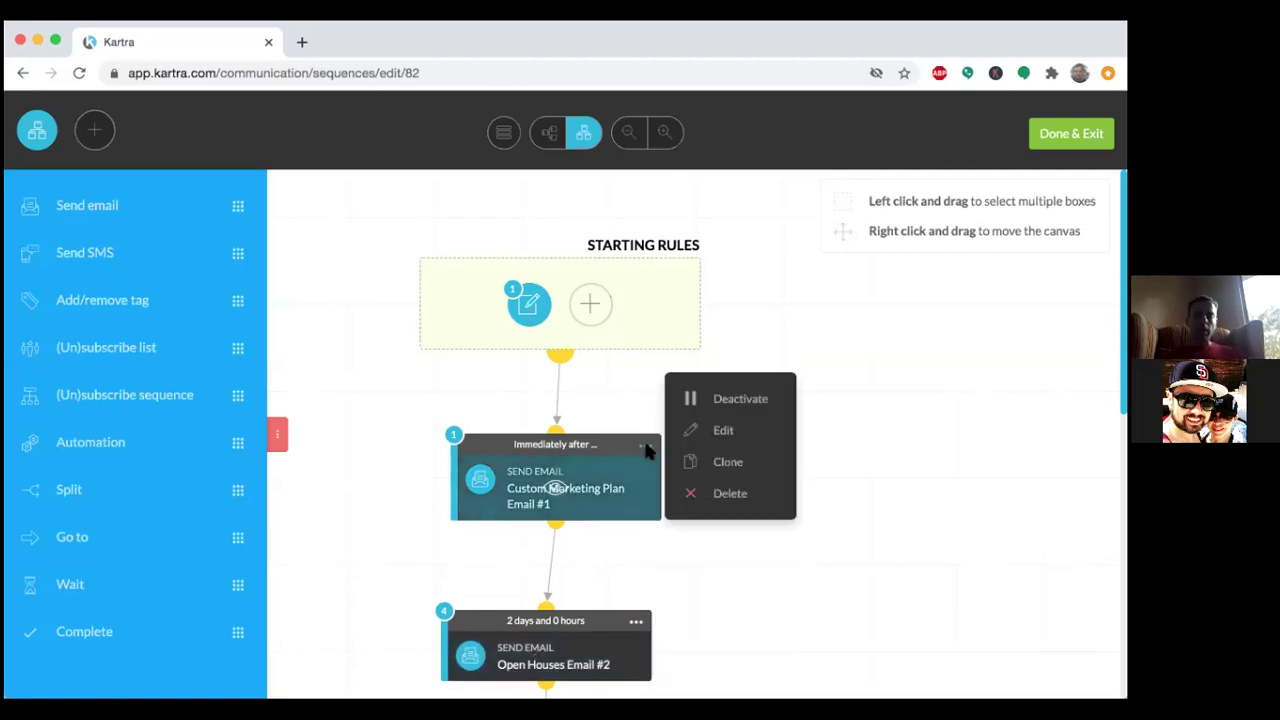
pyautogui.click(714, 438)
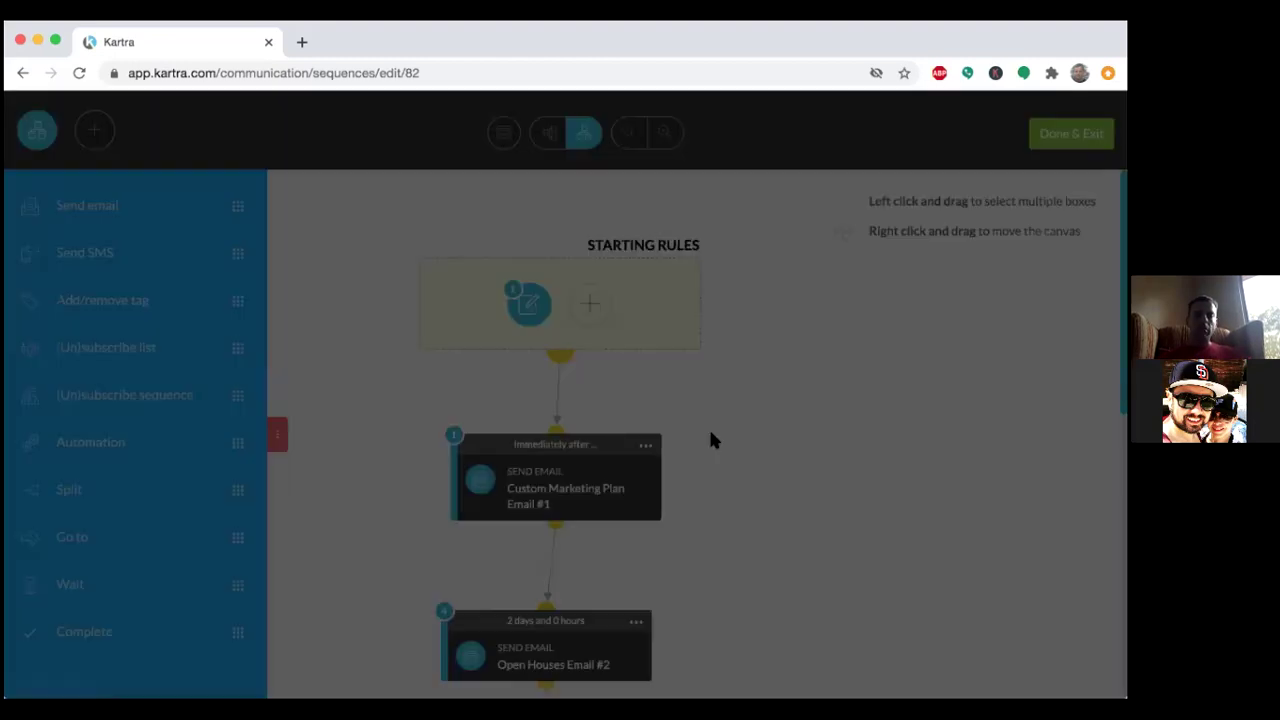
# View the broadcast name 'Custom Marketing Plan Email #1', then close that panel.
pyautogui.scroll(3, 713, 440)
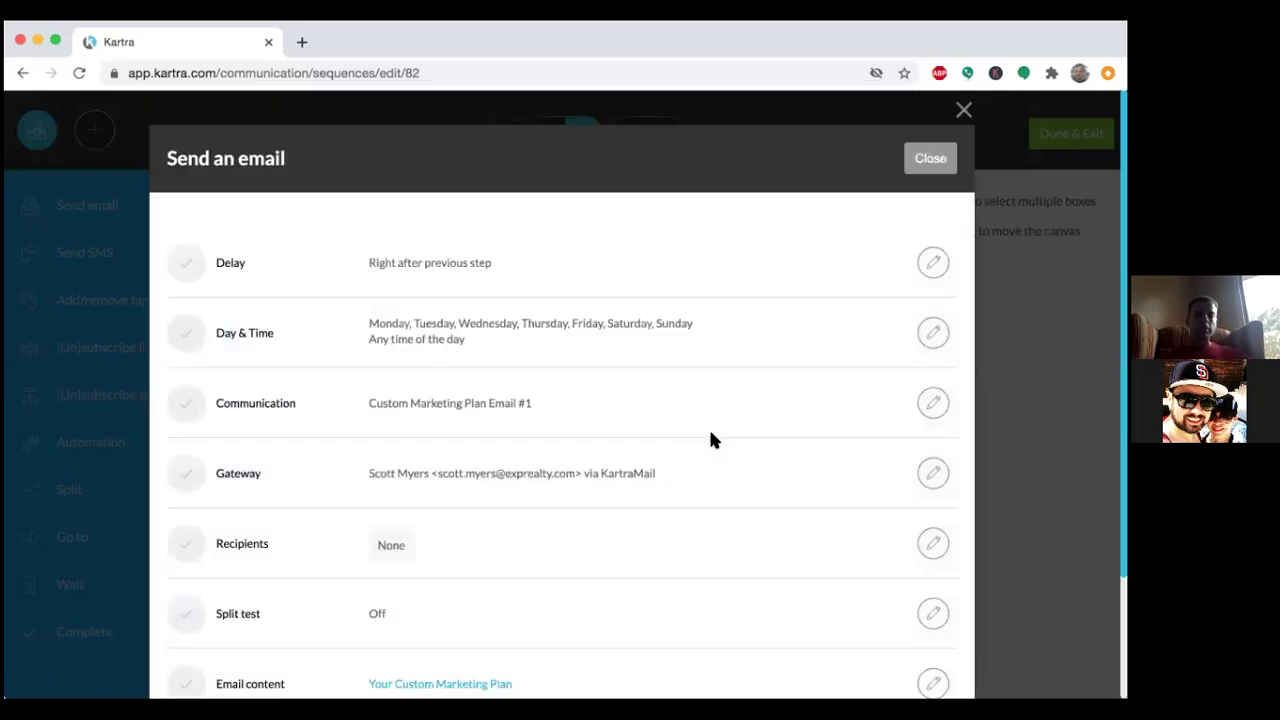
pyautogui.scroll(-2, 710, 440)
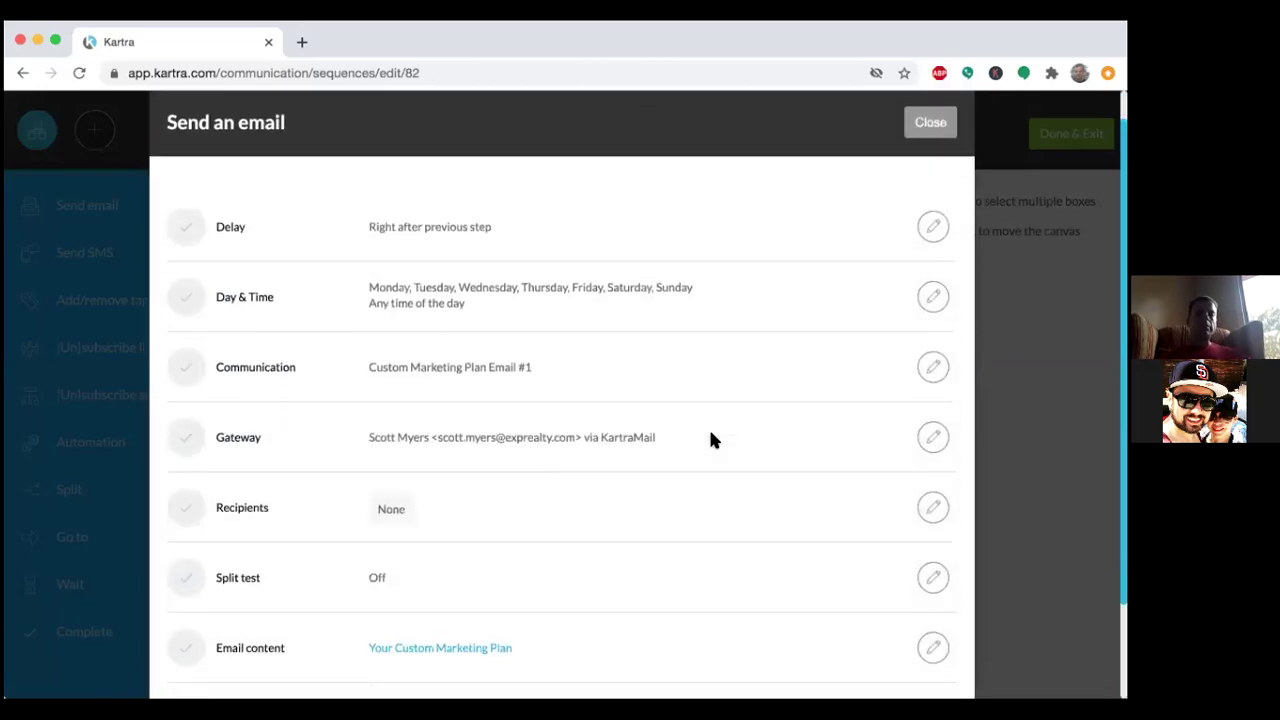
pyautogui.click(933, 289)
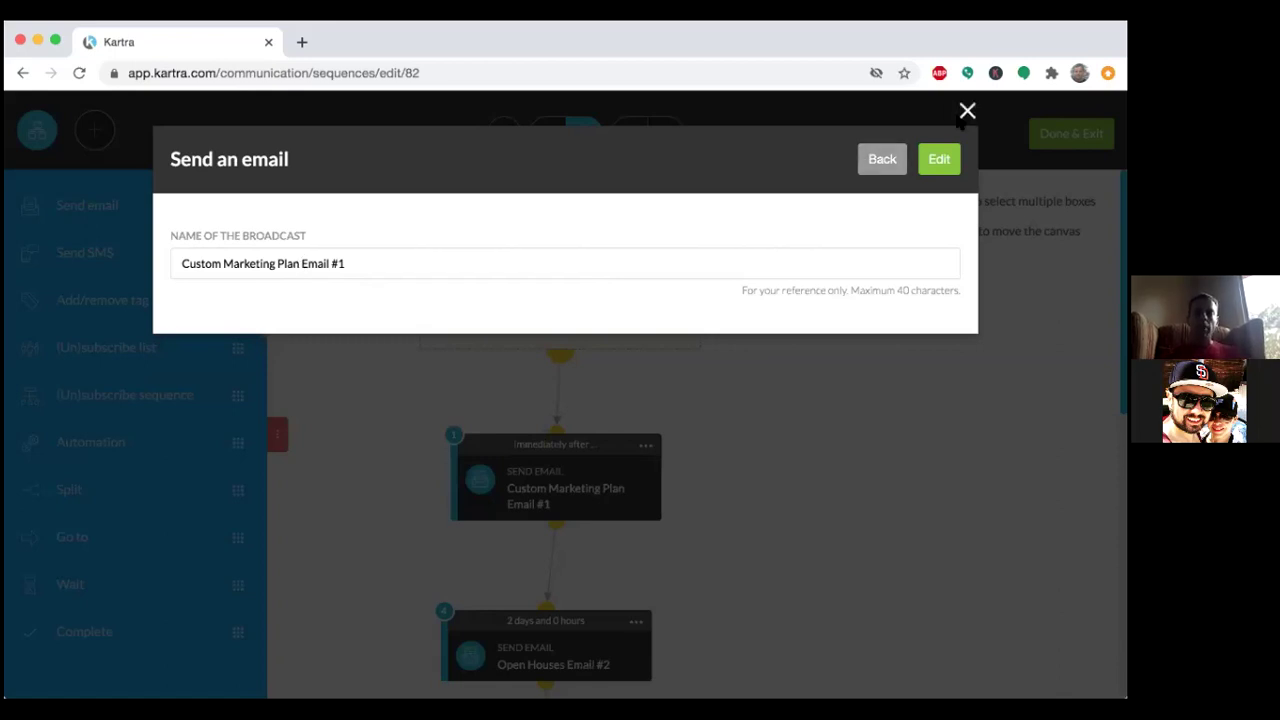
pyautogui.click(964, 113)
pyautogui.scroll(-3, 676, 549)
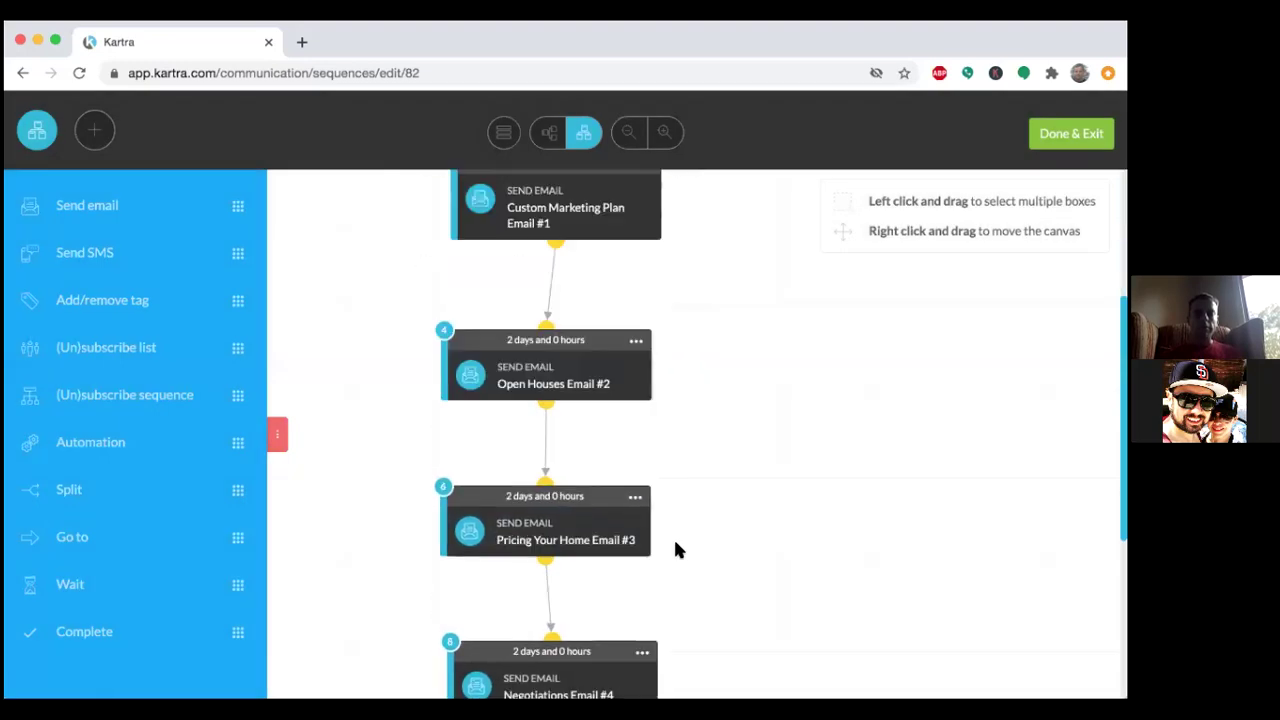
pyautogui.scroll(-2, 676, 549)
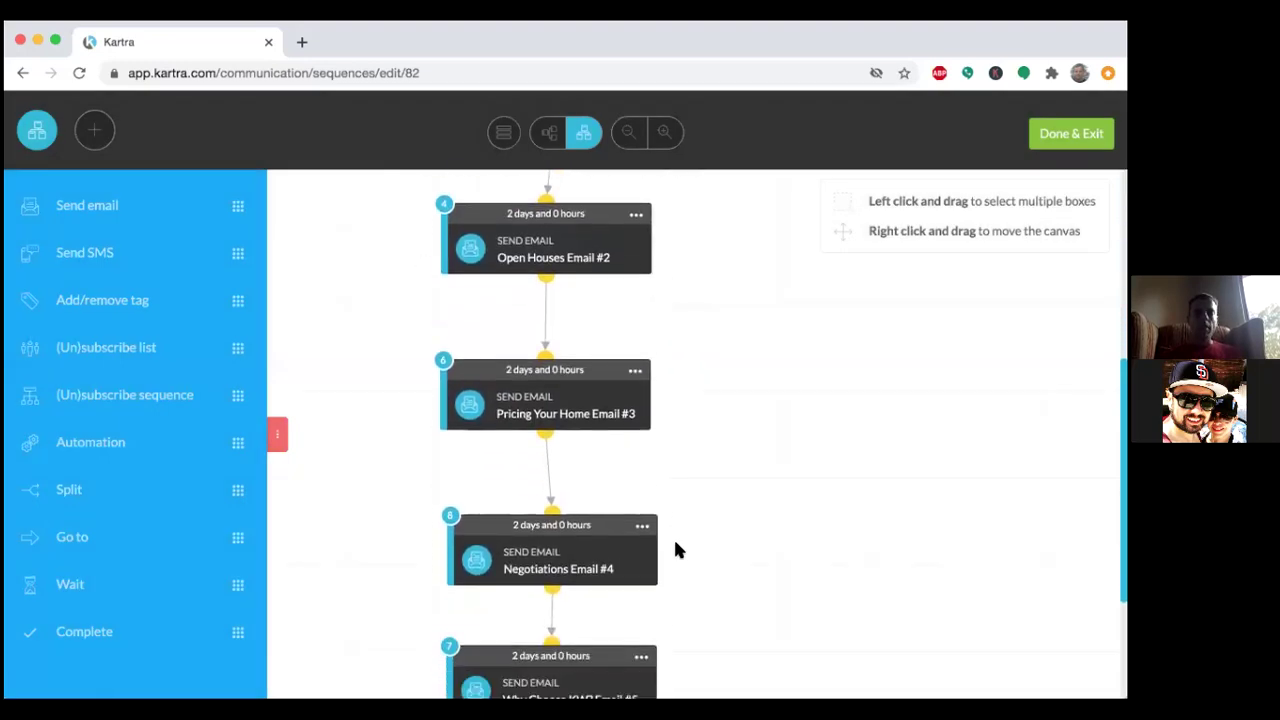
pyautogui.scroll(-3, 676, 549)
pyautogui.scroll(-1, 676, 549)
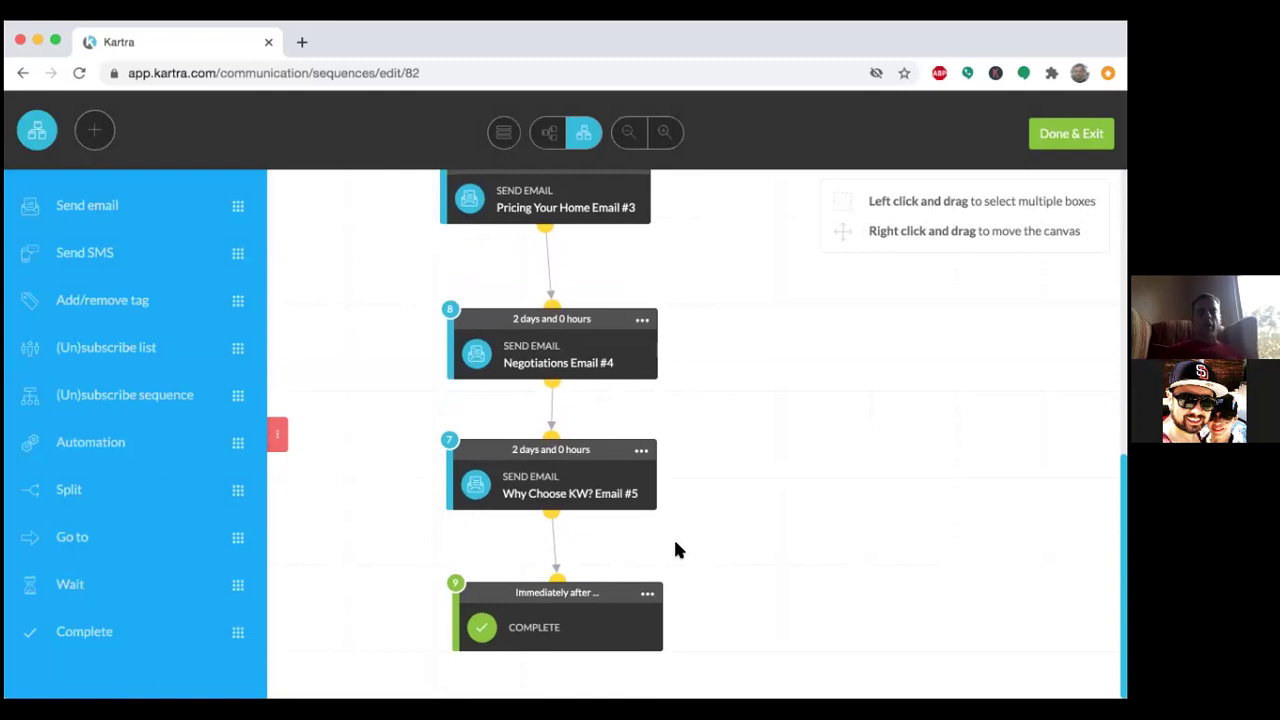
pyautogui.scroll(4, 675, 545)
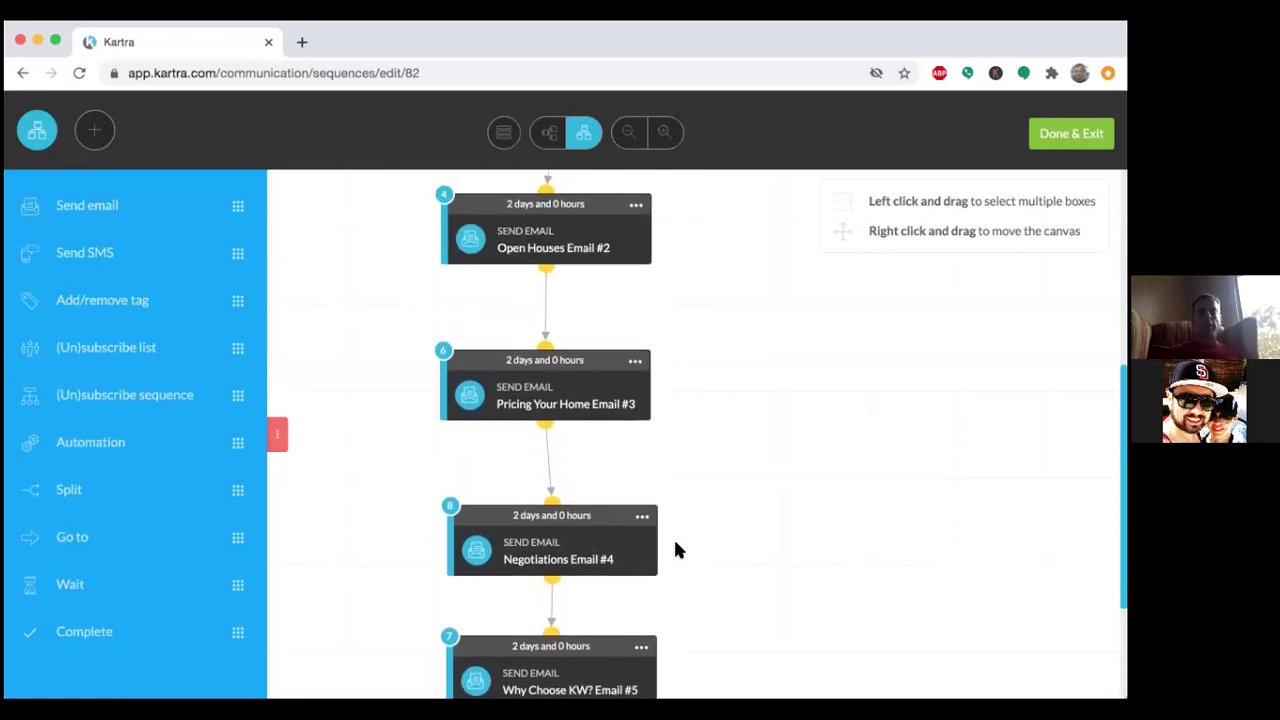
pyautogui.scroll(7, 675, 549)
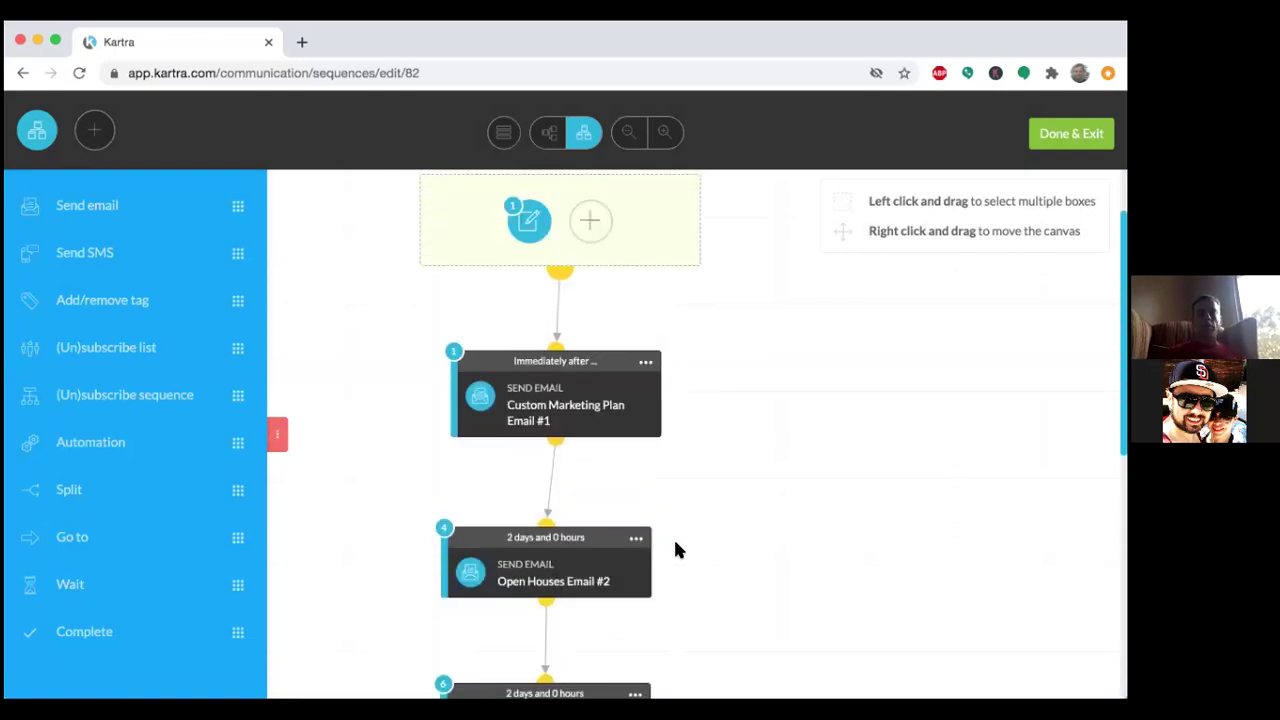
pyautogui.scroll(1, 675, 549)
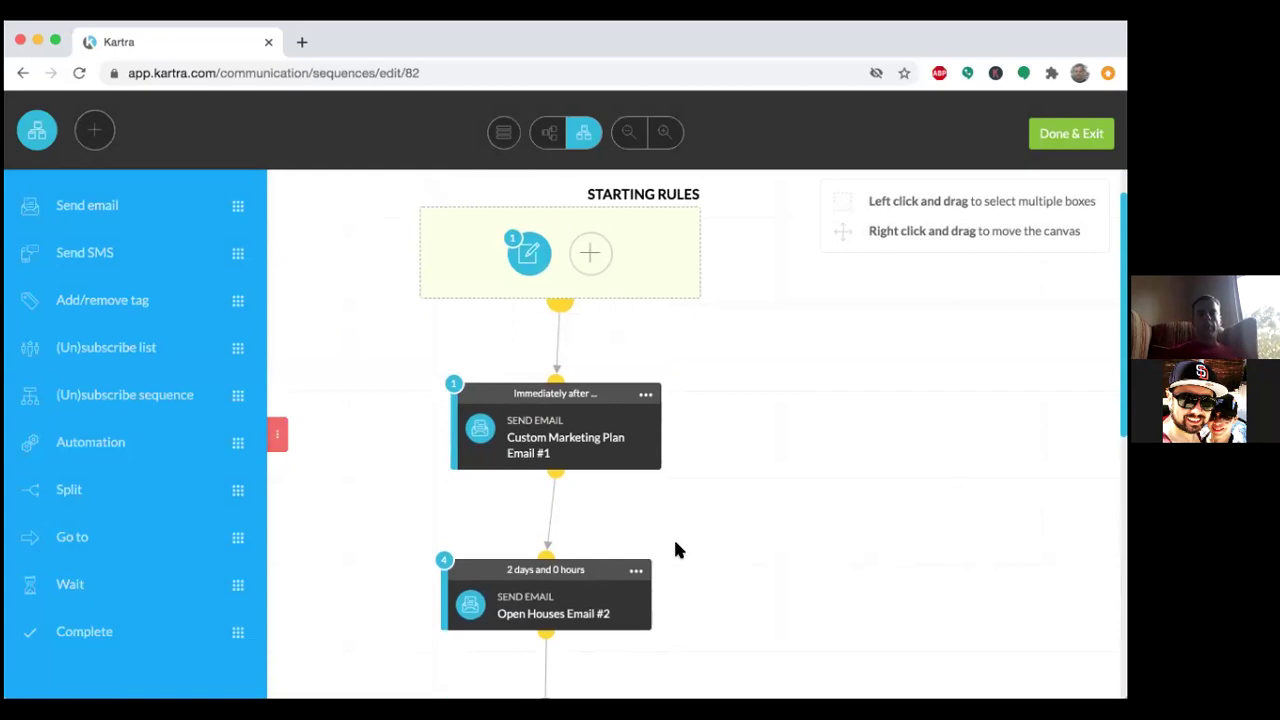
pyautogui.scroll(-2, 675, 549)
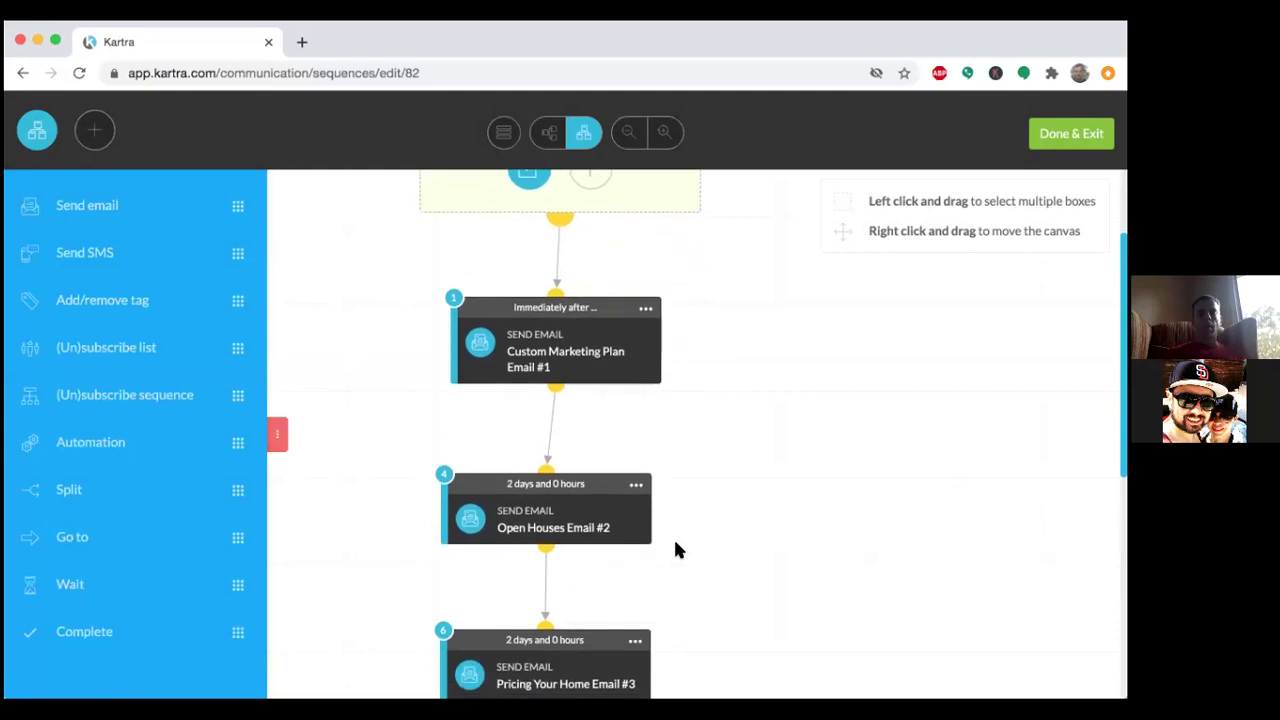
pyautogui.scroll(-1, 675, 549)
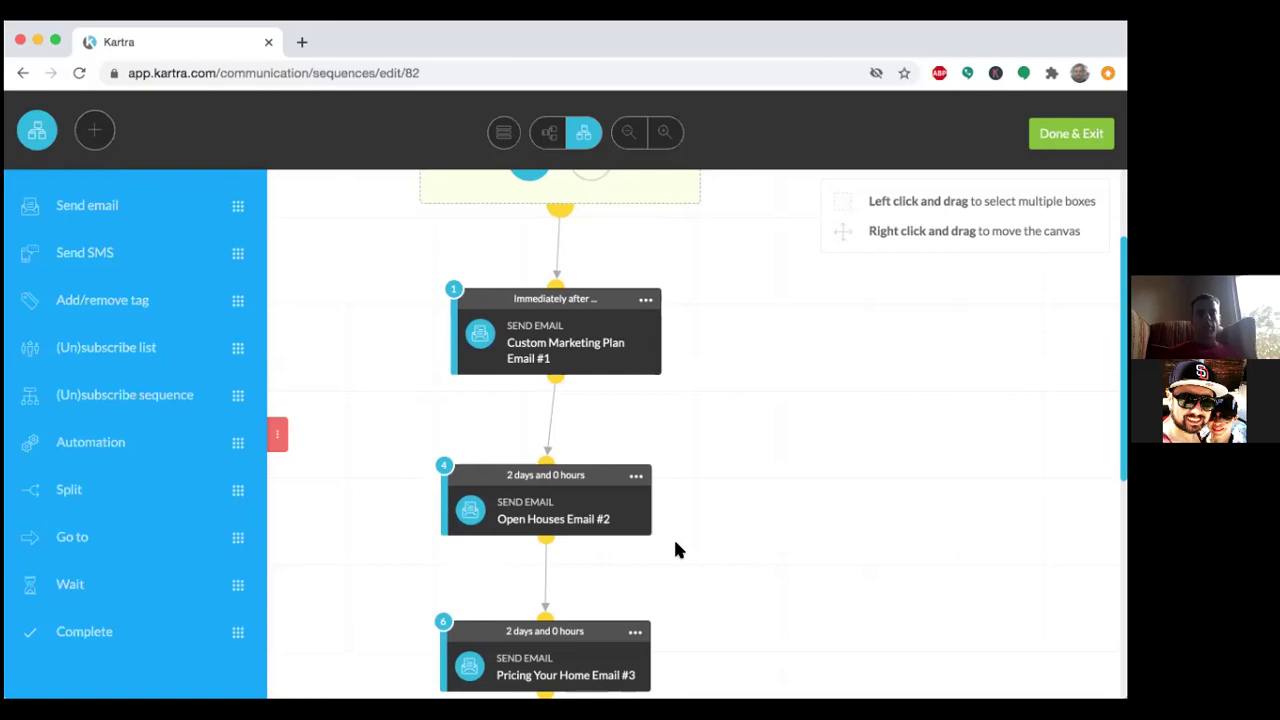
pyautogui.scroll(-5, 720, 543)
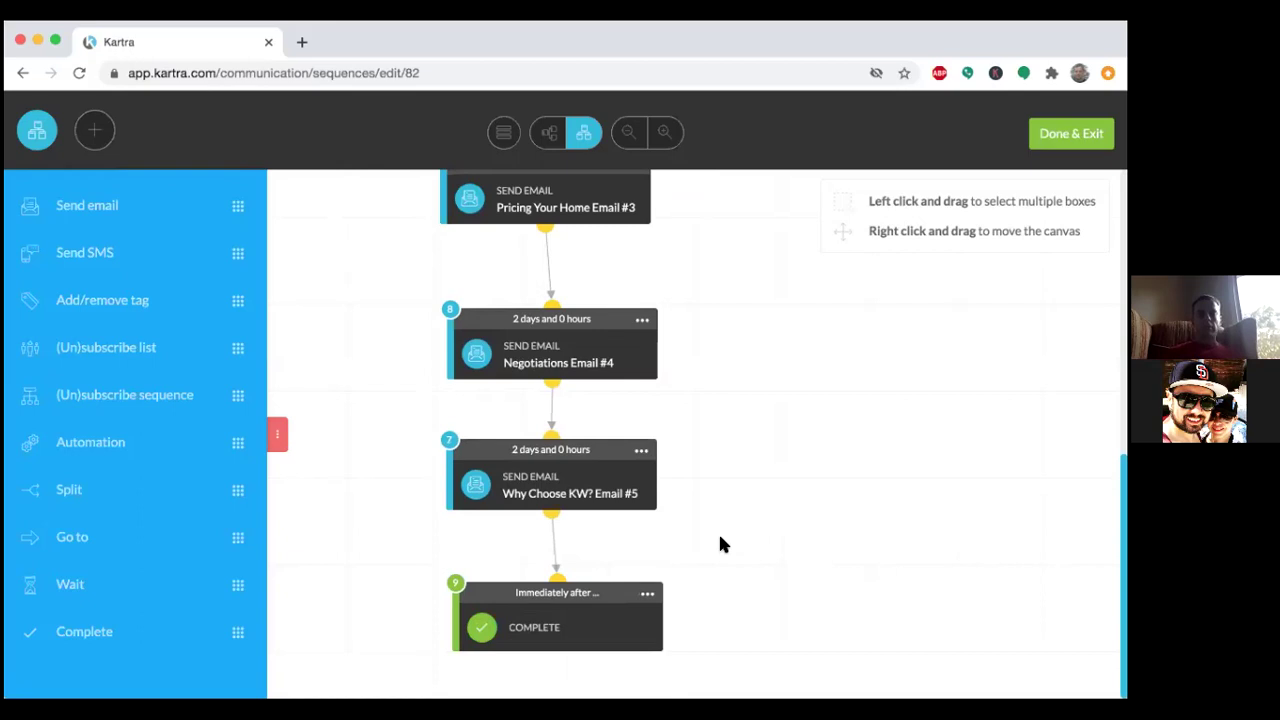
pyautogui.click(647, 594)
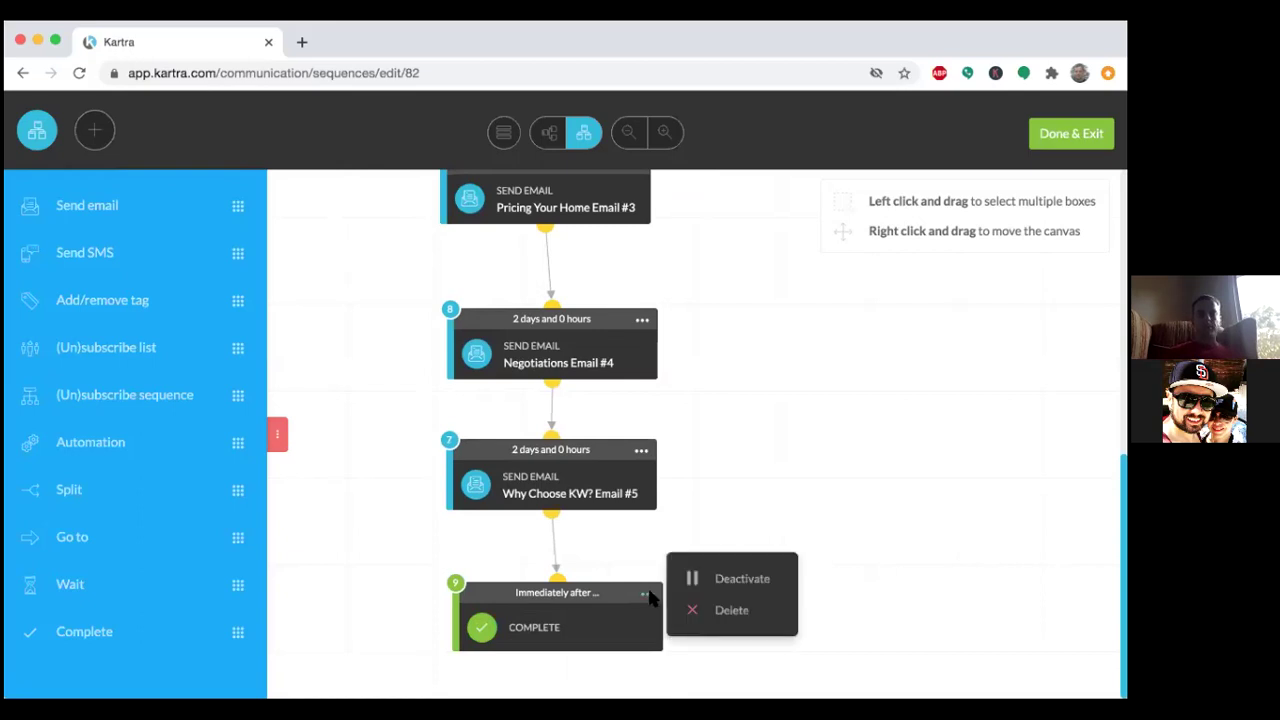
pyautogui.click(702, 506)
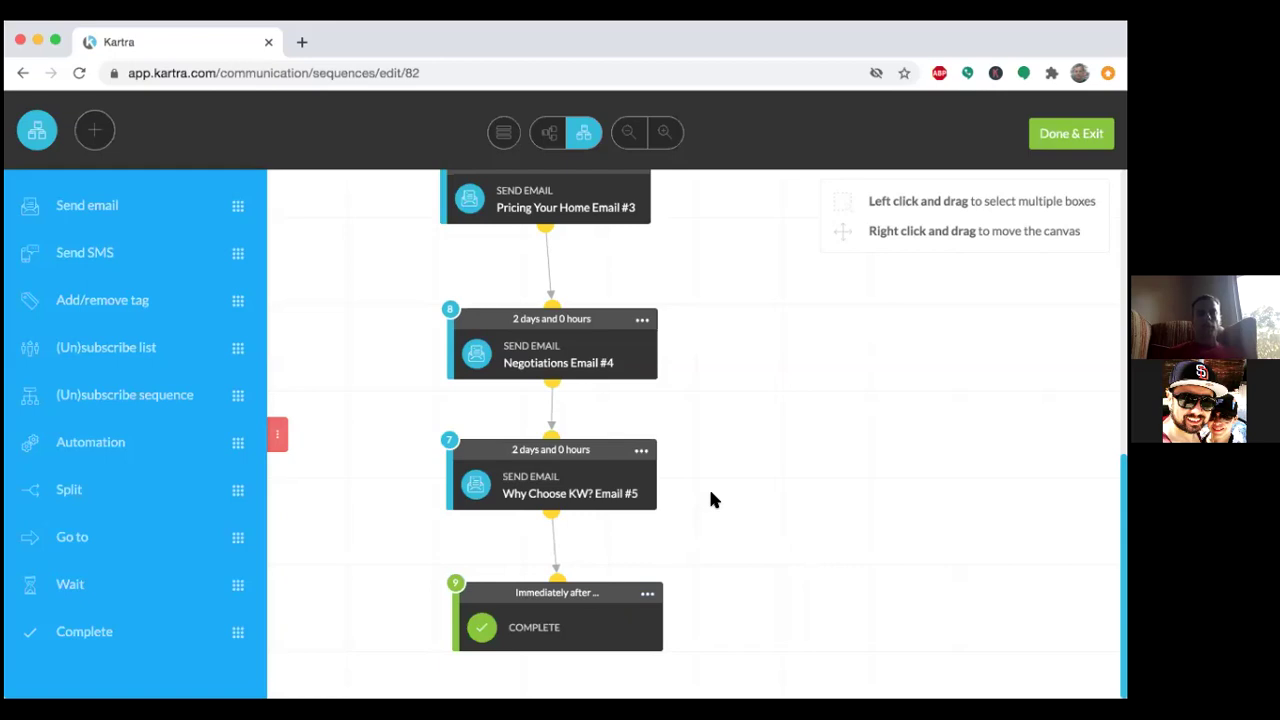
pyautogui.scroll(1, 711, 492)
pyautogui.scroll(1, 711, 499)
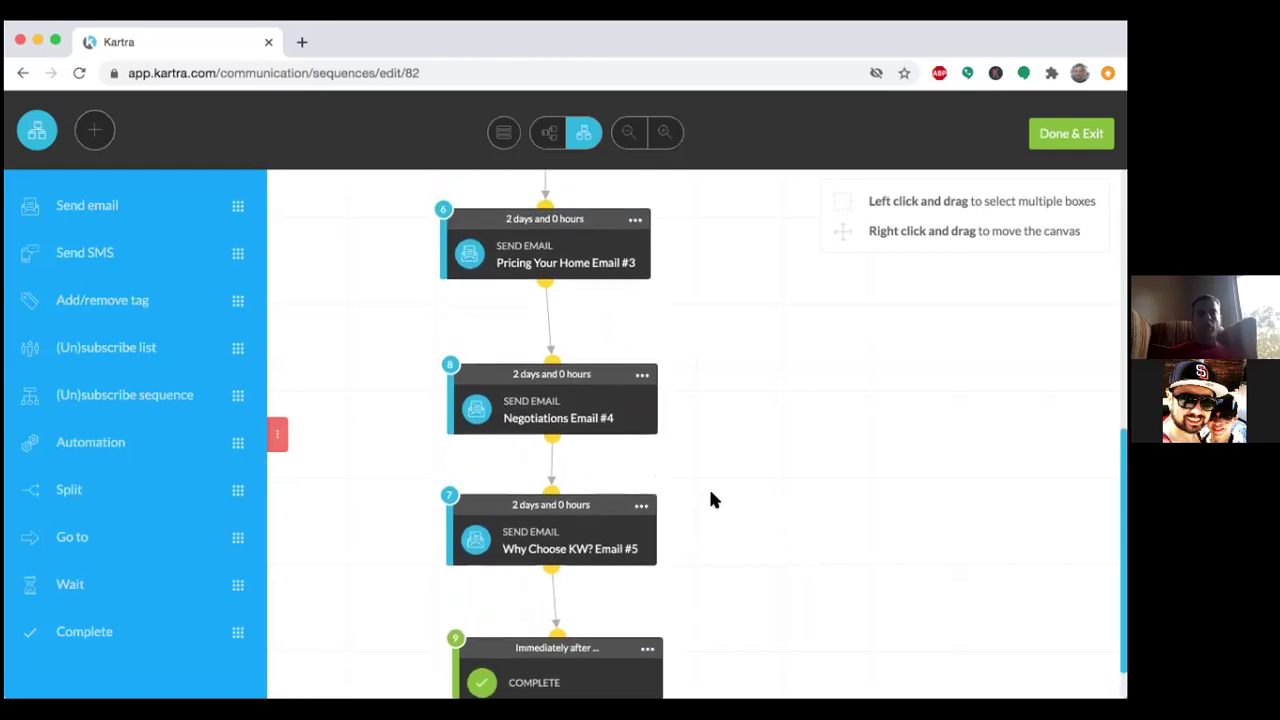
pyautogui.scroll(-1, 711, 499)
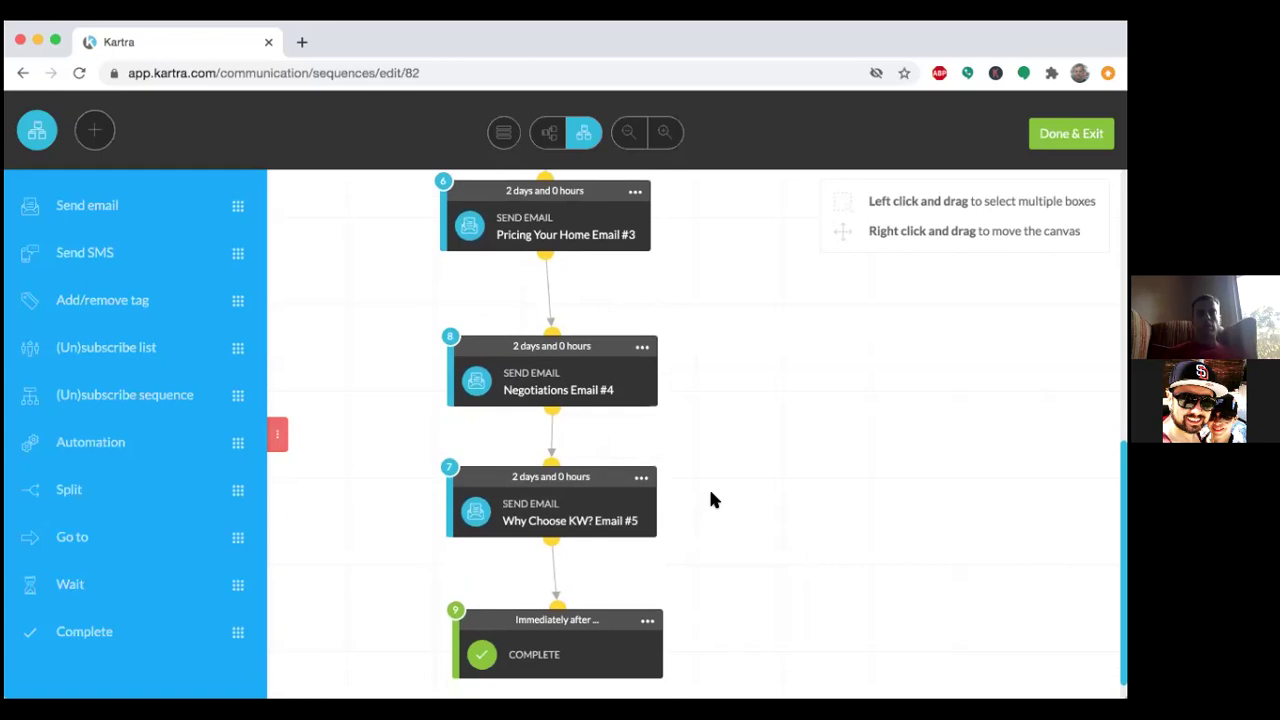
pyautogui.scroll(-1, 711, 499)
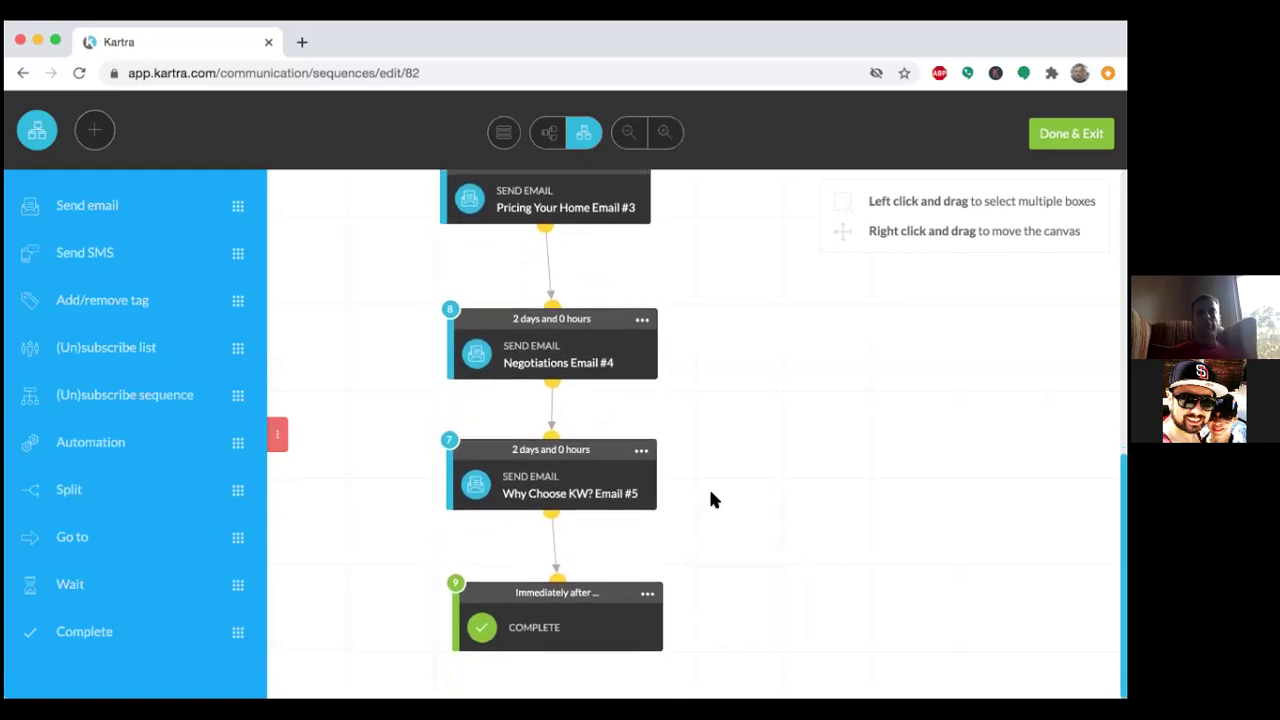
pyautogui.scroll(1, 711, 499)
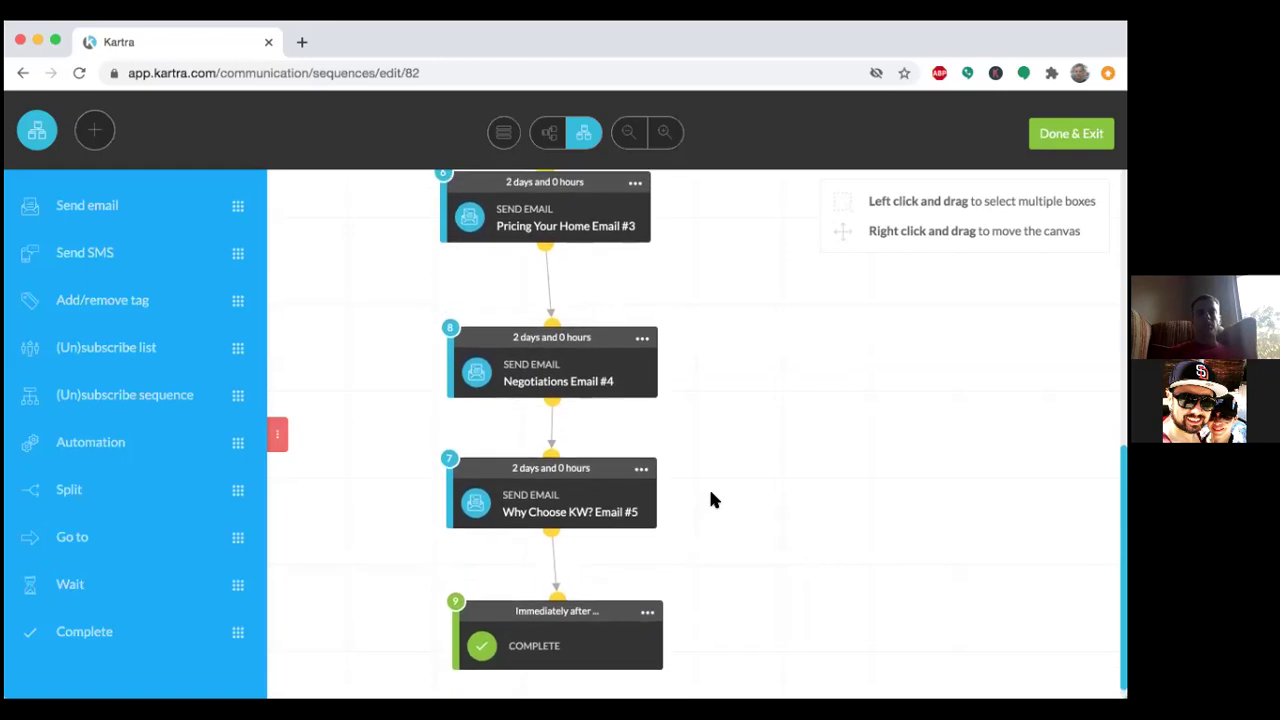
pyautogui.scroll(4, 712, 499)
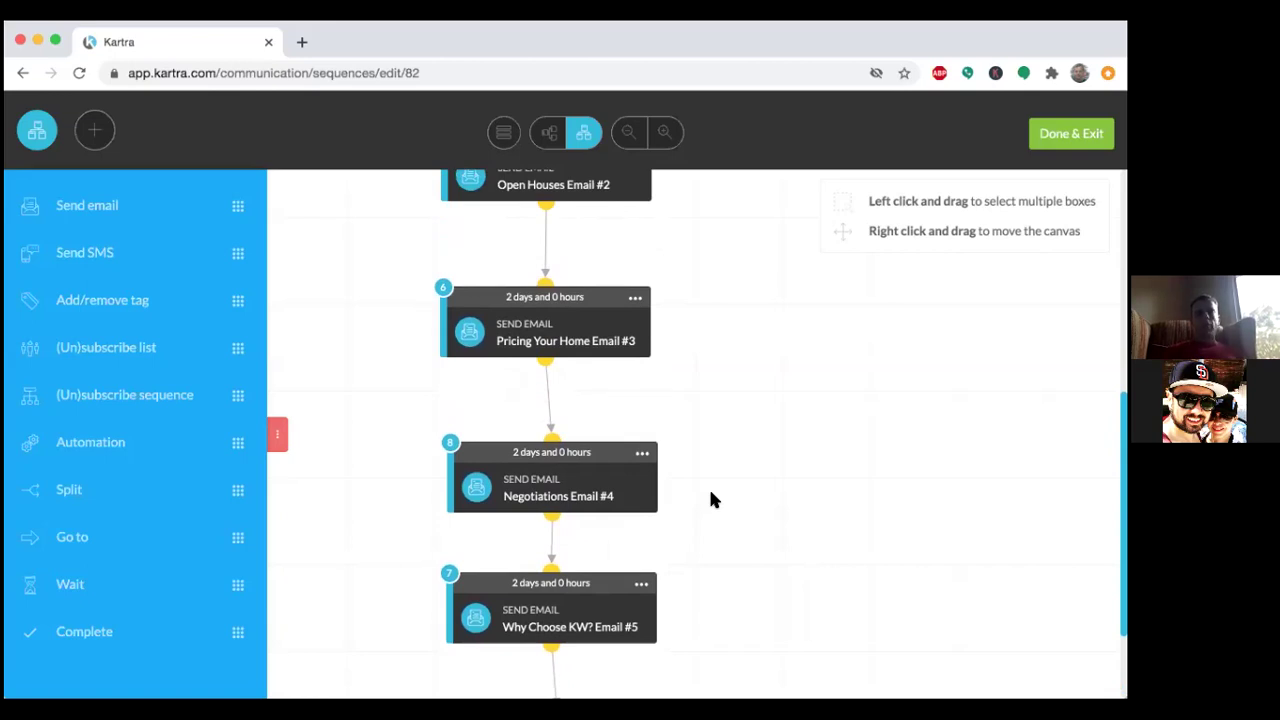
pyautogui.scroll(2, 711, 500)
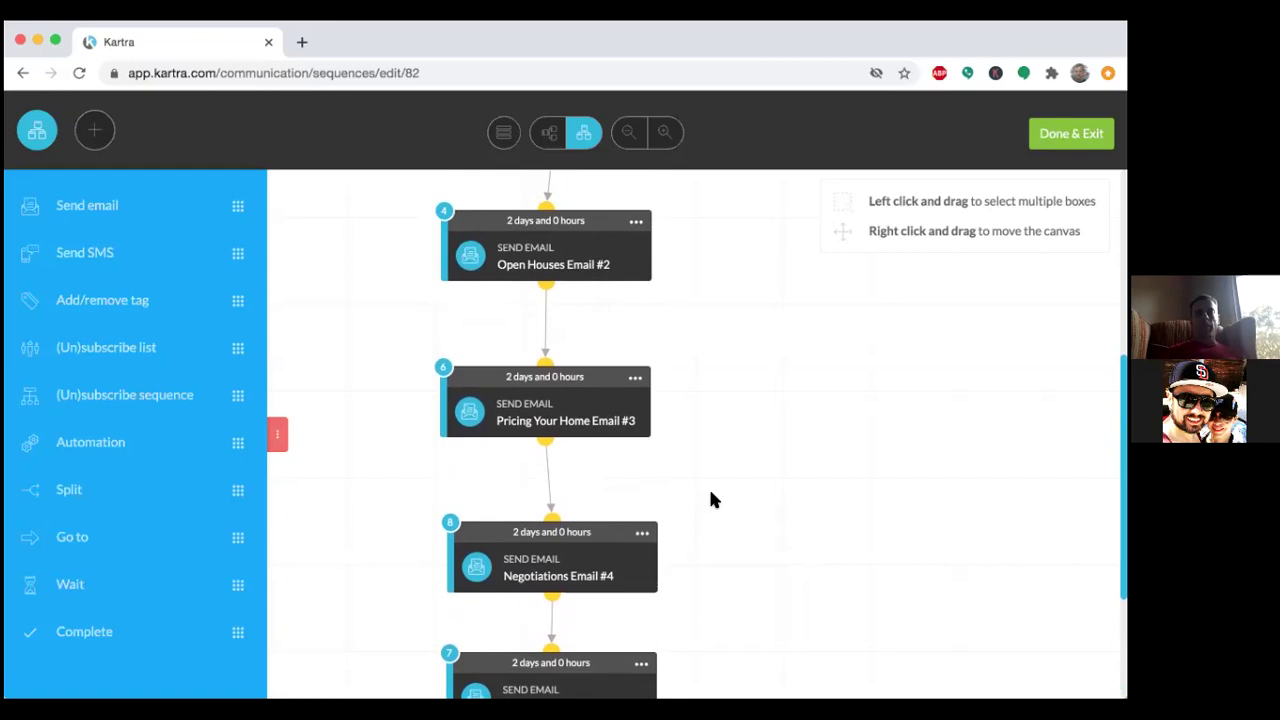
pyautogui.scroll(2, 711, 500)
pyautogui.scroll(3, 711, 500)
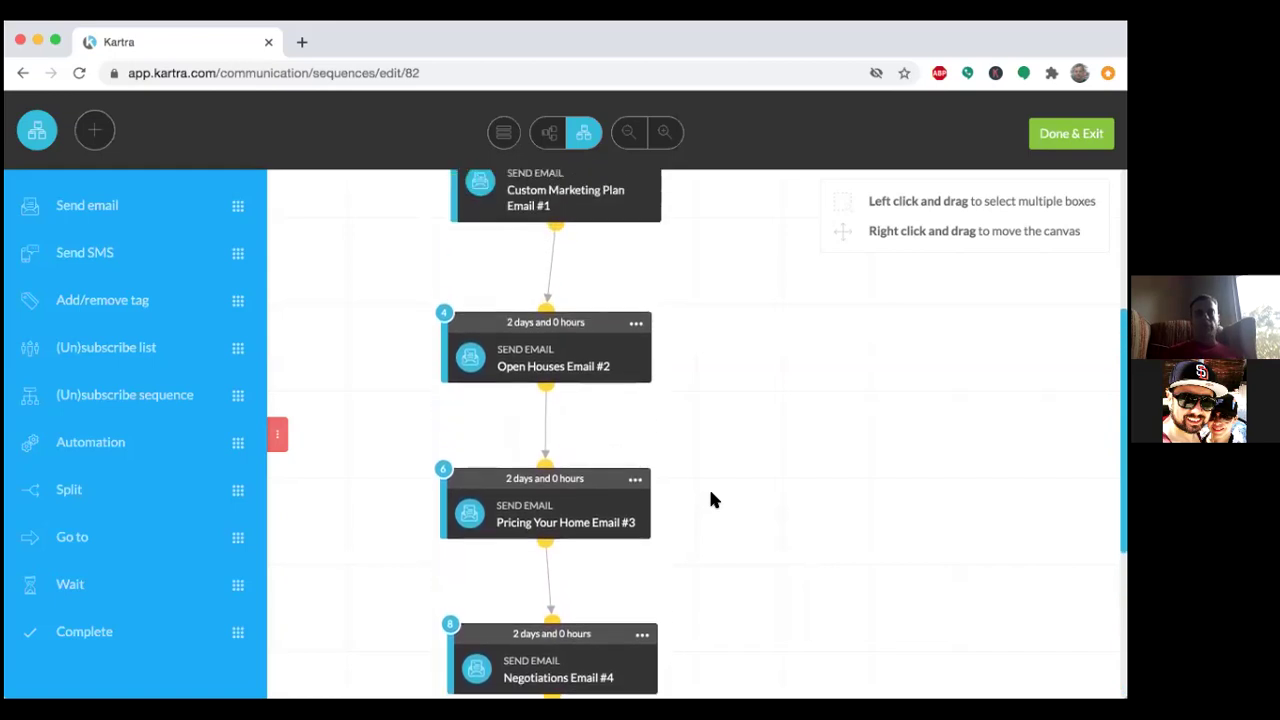
pyautogui.scroll(3, 711, 500)
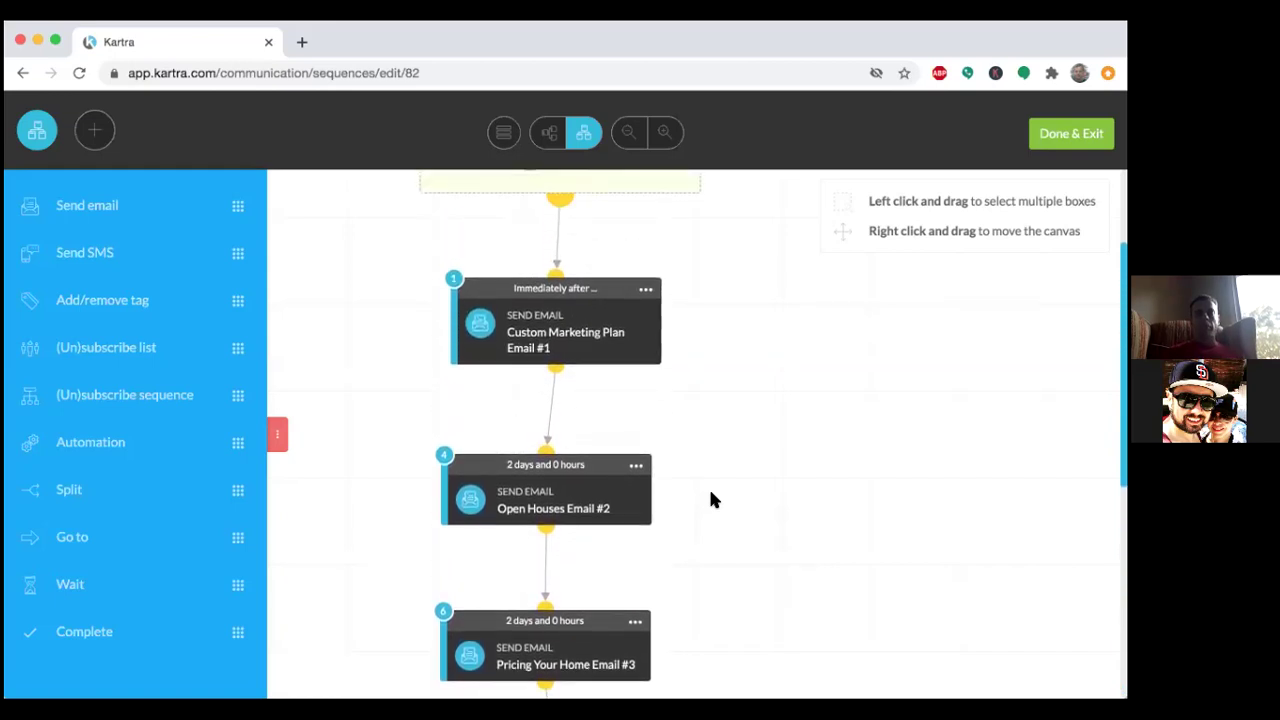
pyautogui.scroll(1, 711, 500)
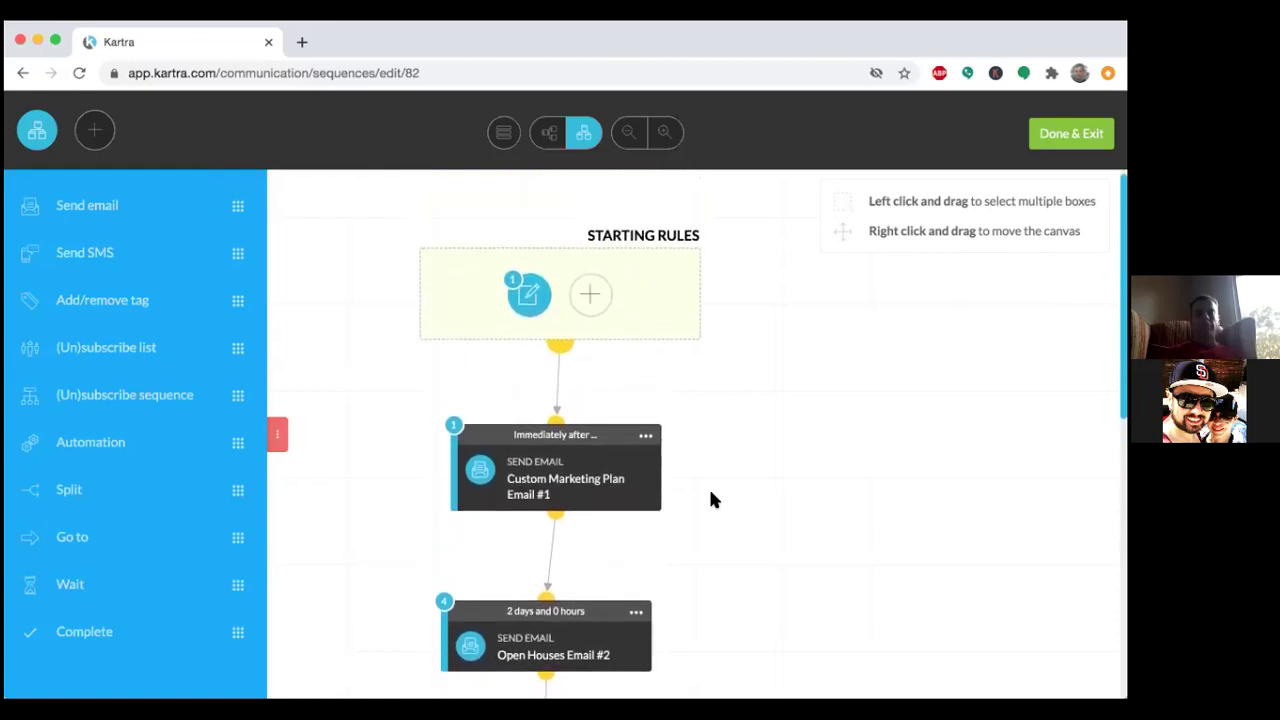
pyautogui.scroll(-2, 711, 500)
pyautogui.scroll(-2, 711, 500)
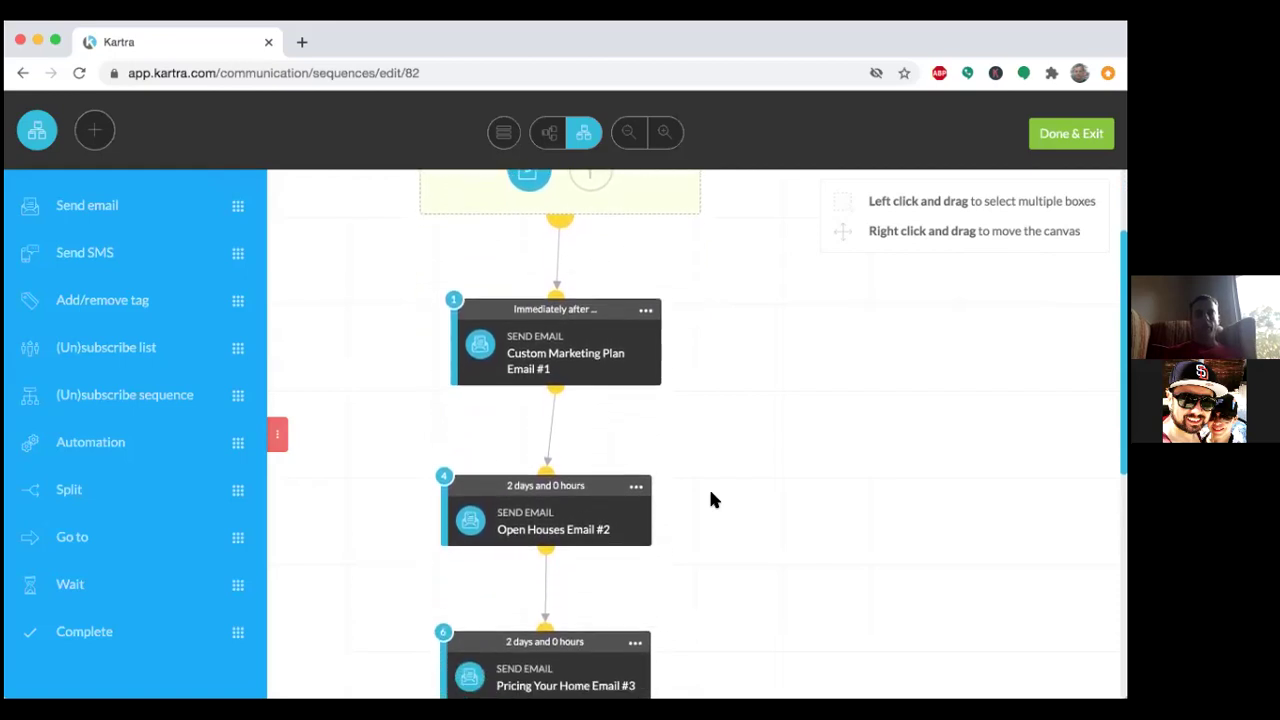
pyautogui.scroll(-2, 711, 500)
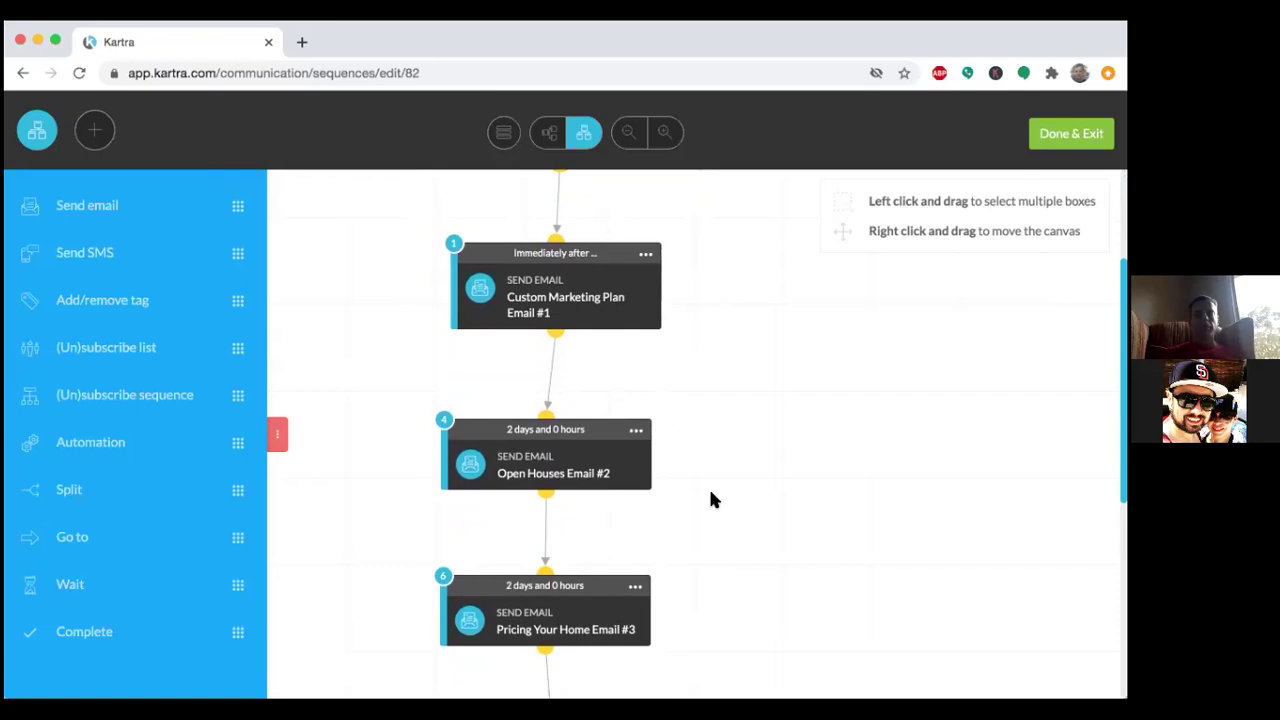
pyautogui.scroll(-10, 710, 497)
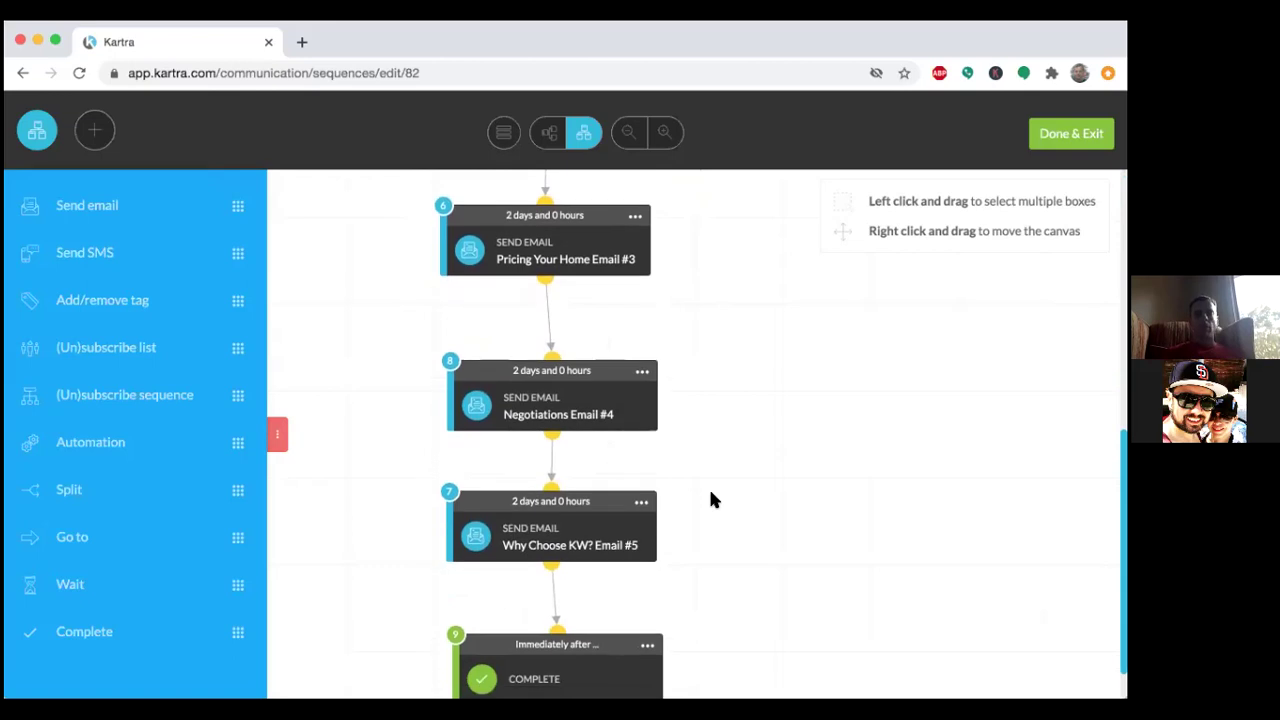
pyautogui.scroll(-2, 710, 497)
pyautogui.scroll(3, 710, 497)
pyautogui.scroll(9, 710, 497)
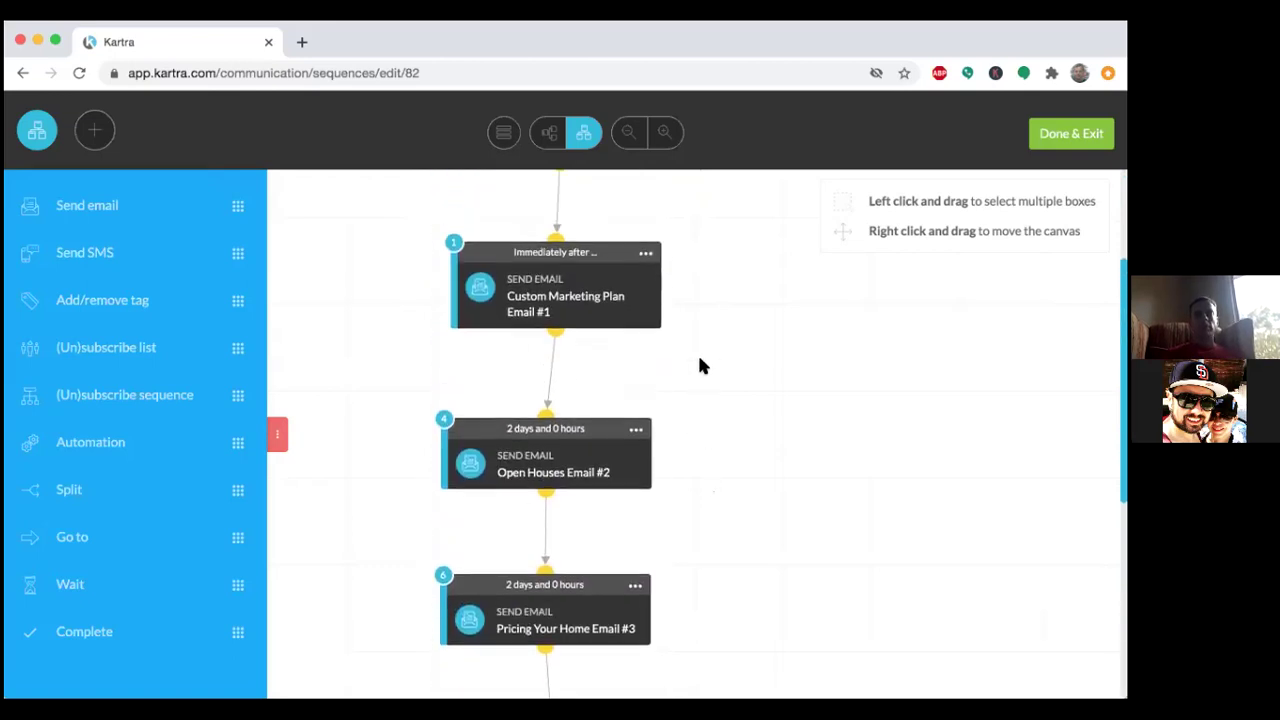
# Reopen the Custom Marketing Plan Email #1 step settings, review them, and close the dialog.
pyautogui.click(646, 253)
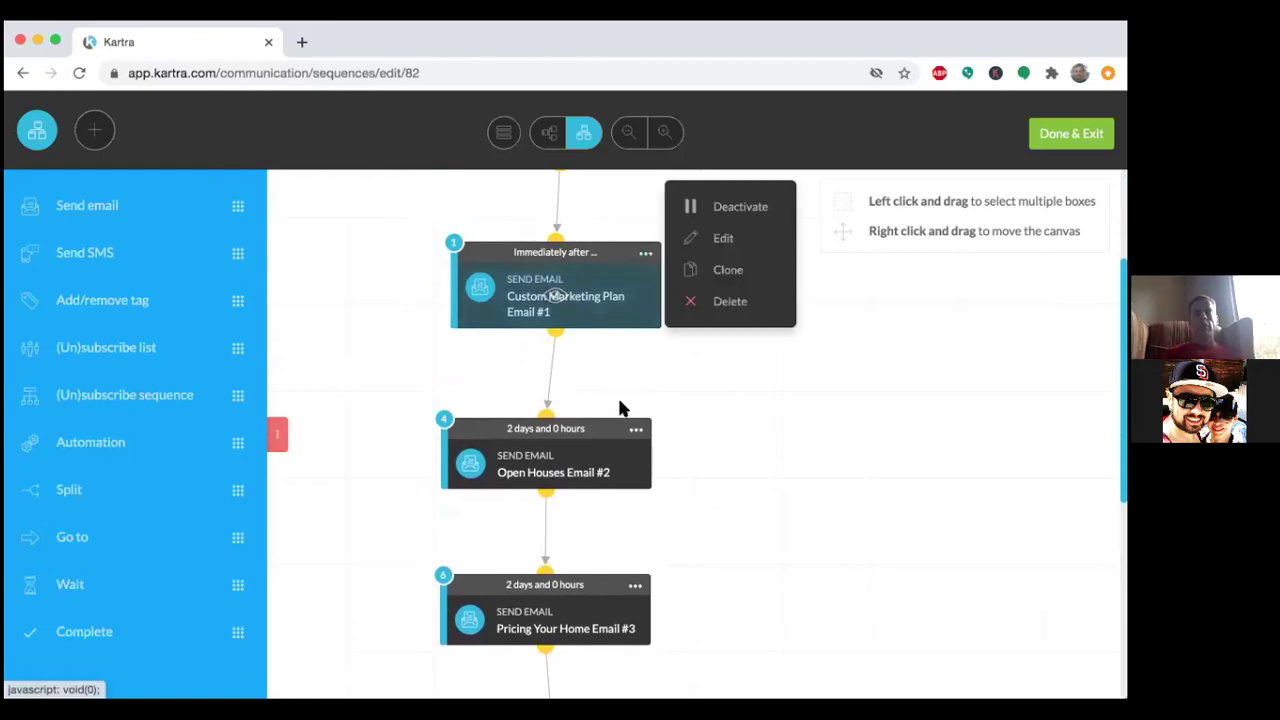
pyautogui.click(635, 430)
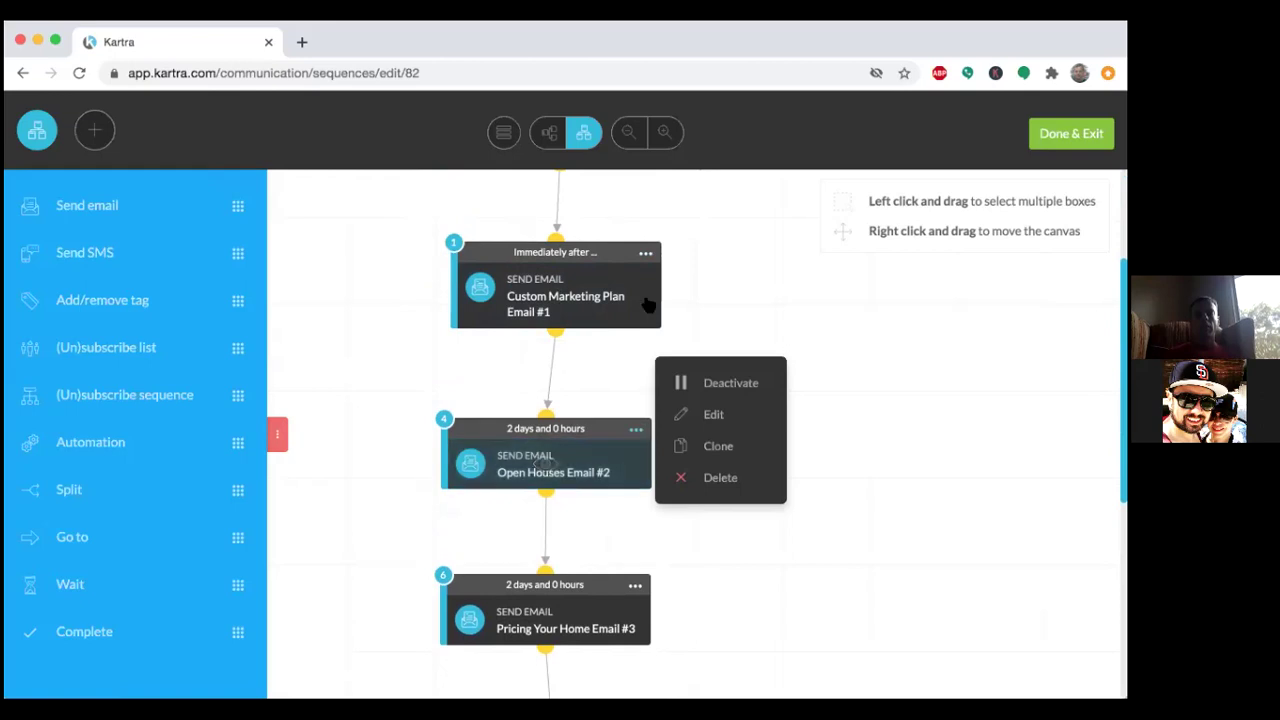
pyautogui.click(646, 253)
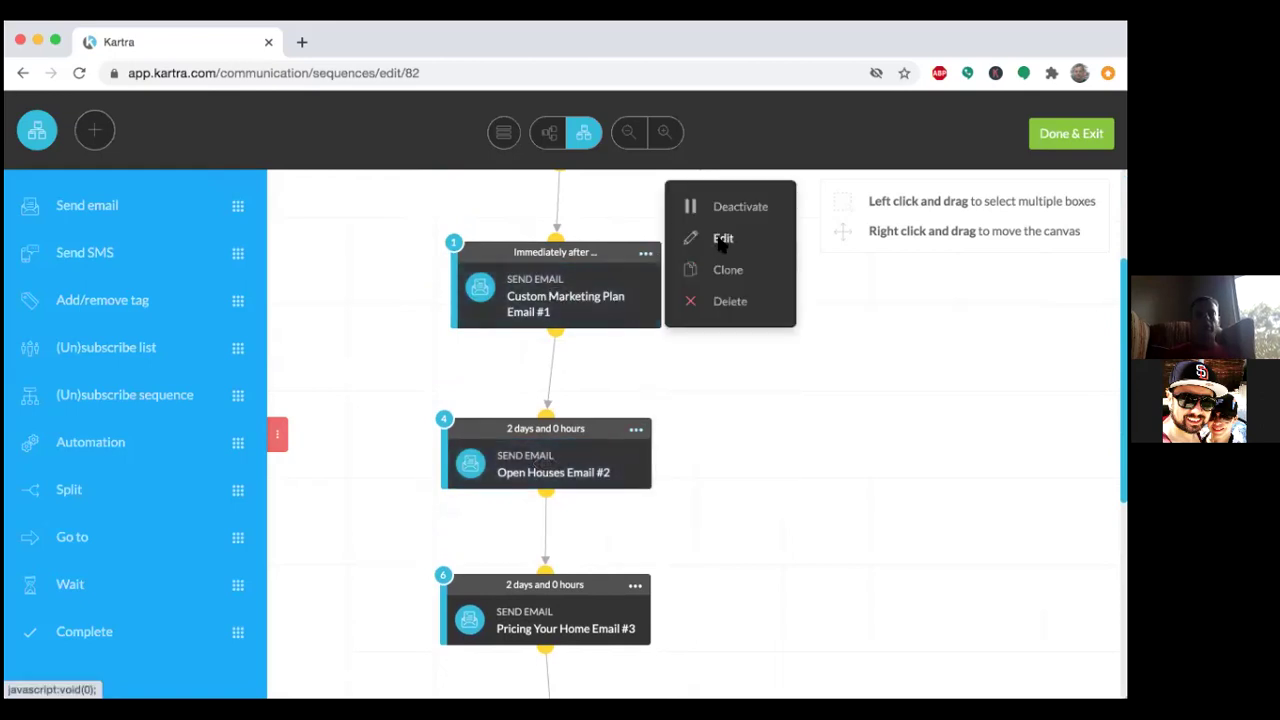
pyautogui.click(721, 240)
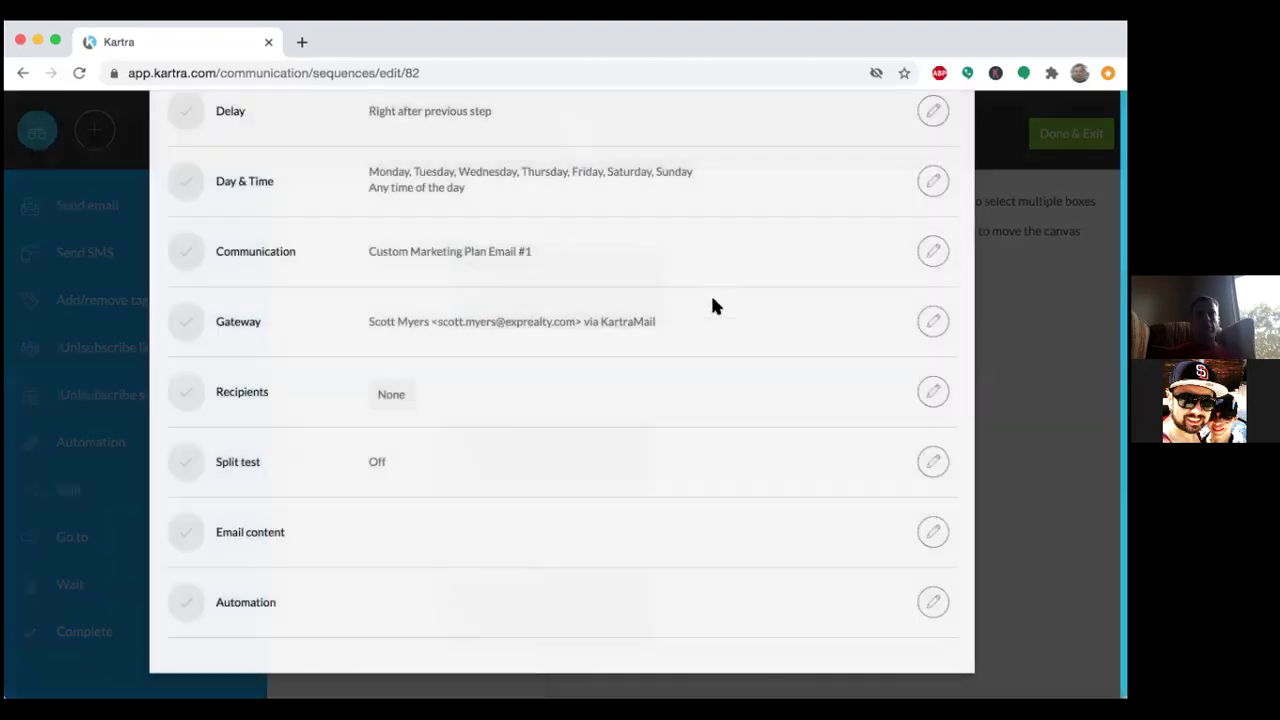
pyautogui.scroll(-3, 735, 405)
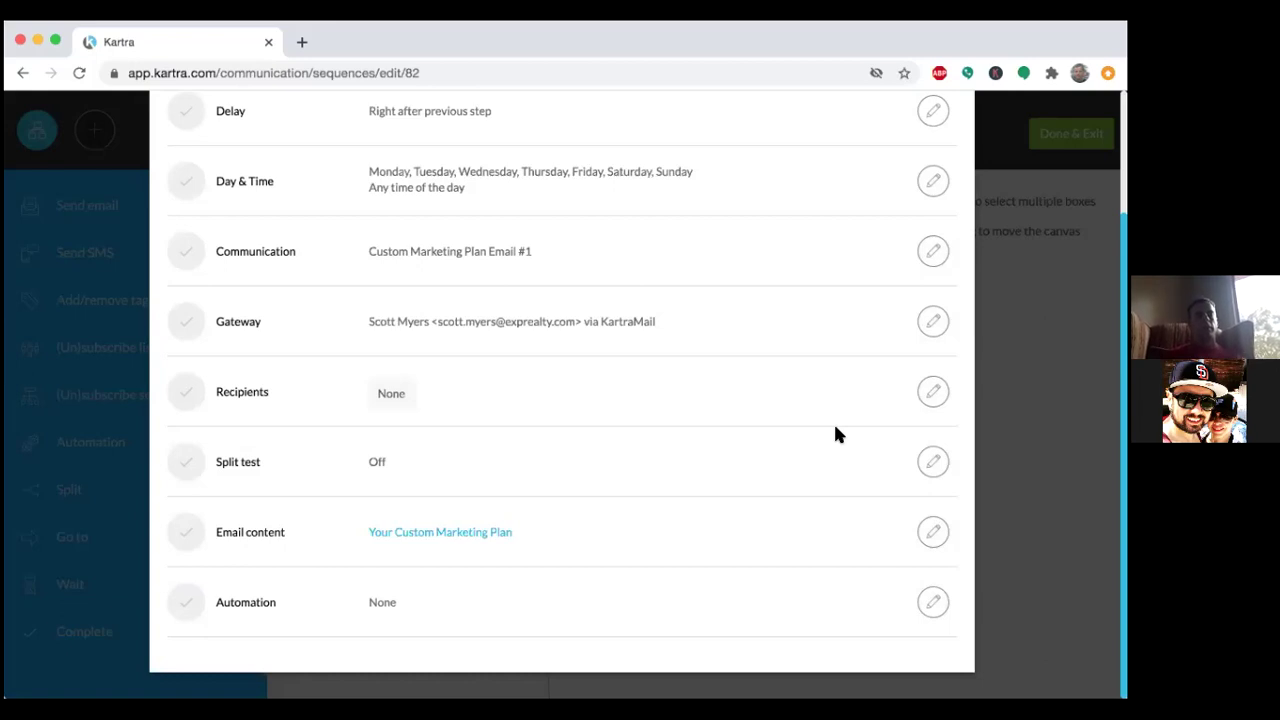
pyautogui.scroll(3, 968, 145)
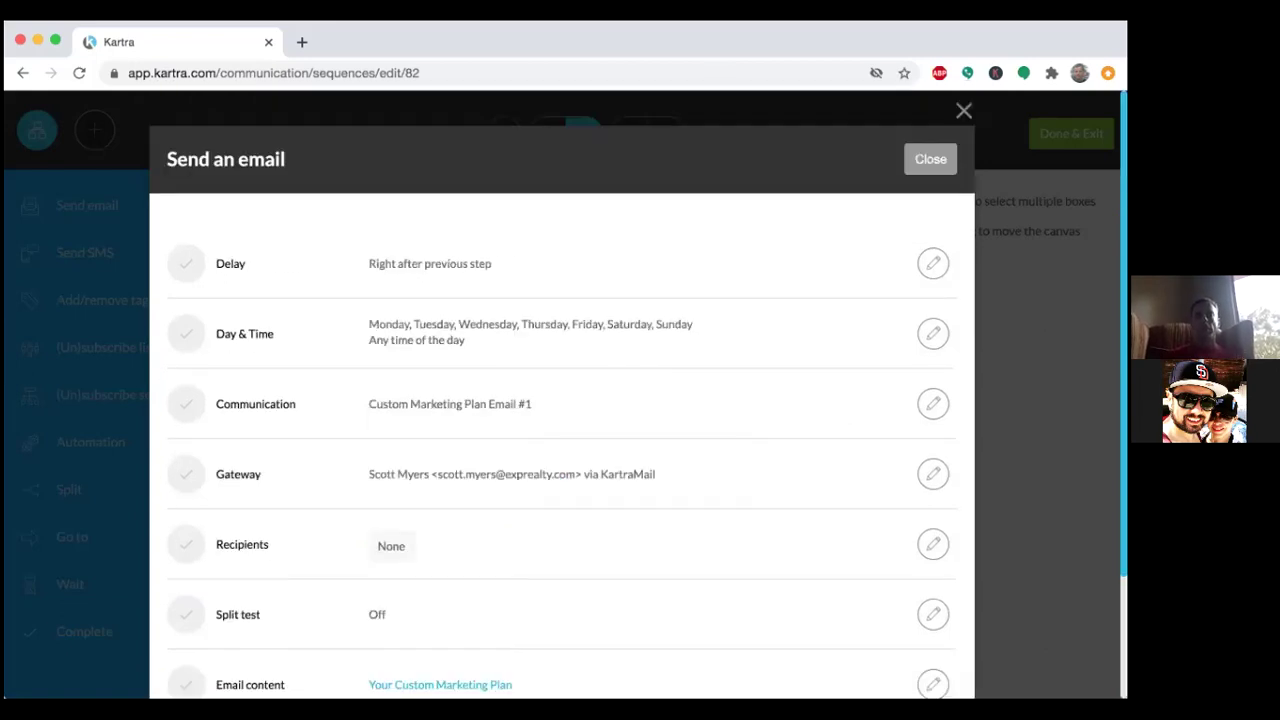
pyautogui.click(963, 110)
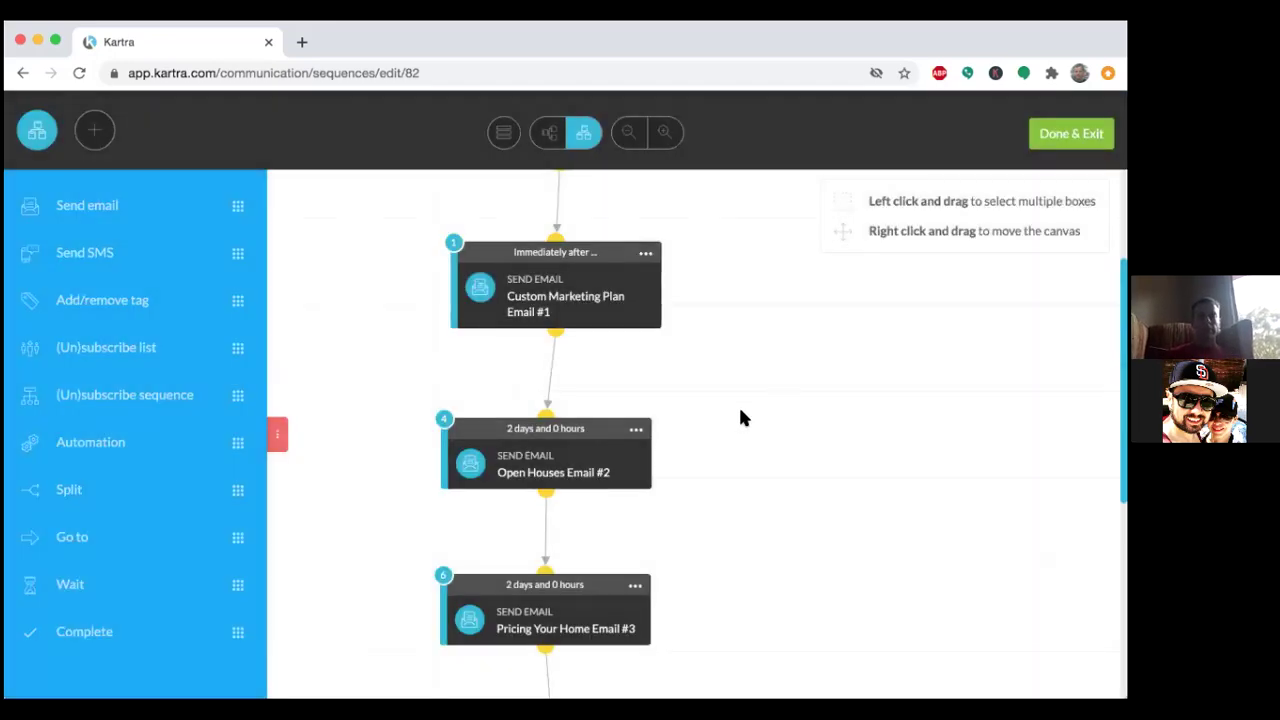
# Open the Open Houses Email #2 step's broadcast name for editing.
pyautogui.click(636, 430)
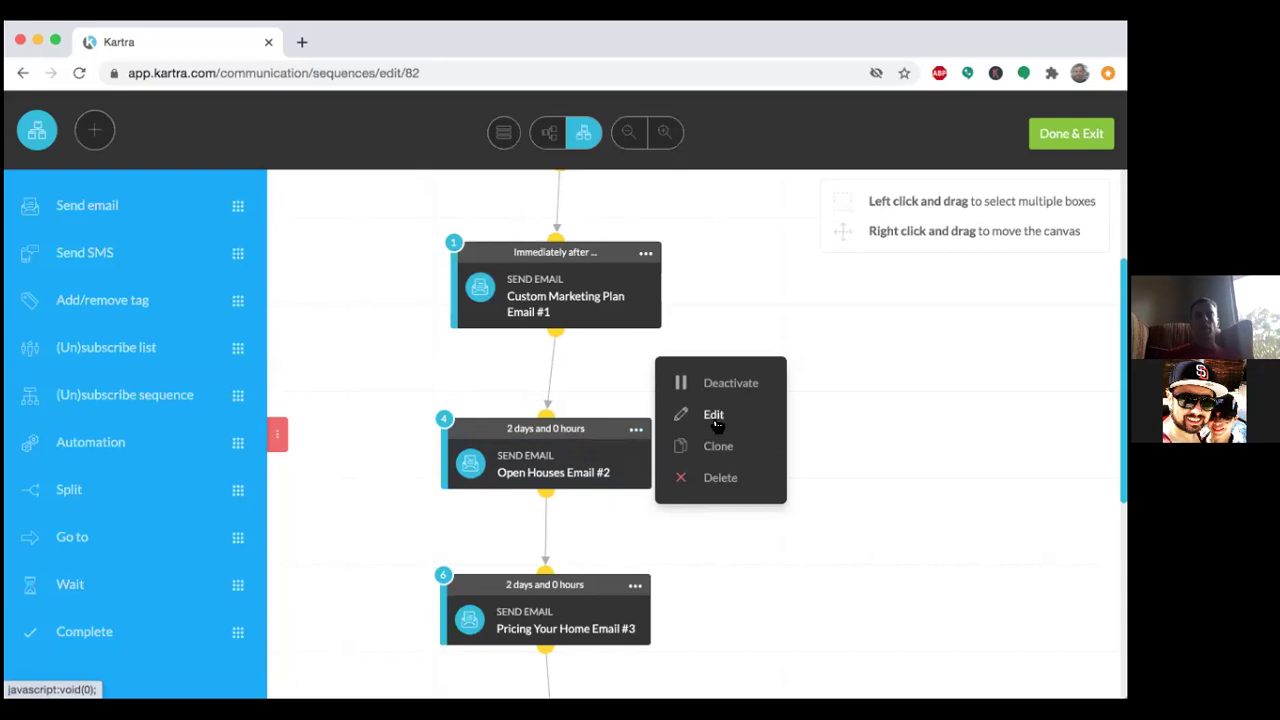
pyautogui.click(714, 418)
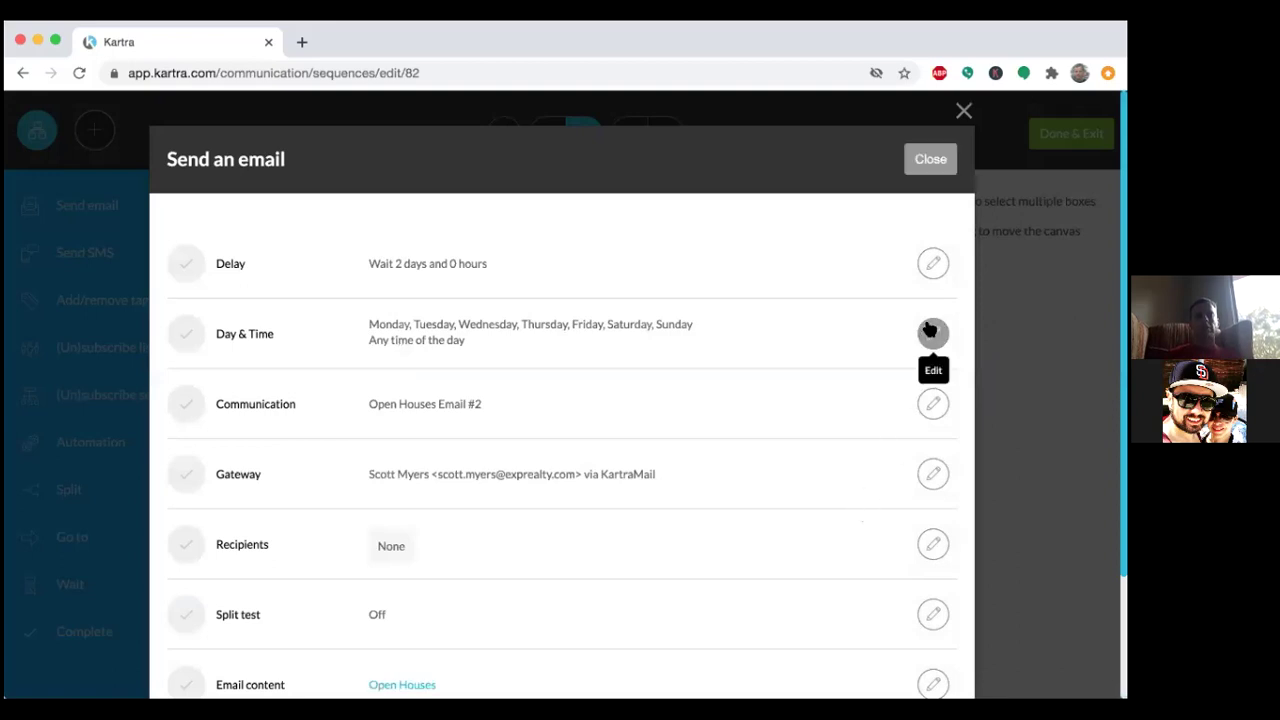
pyautogui.scroll(-3, 903, 471)
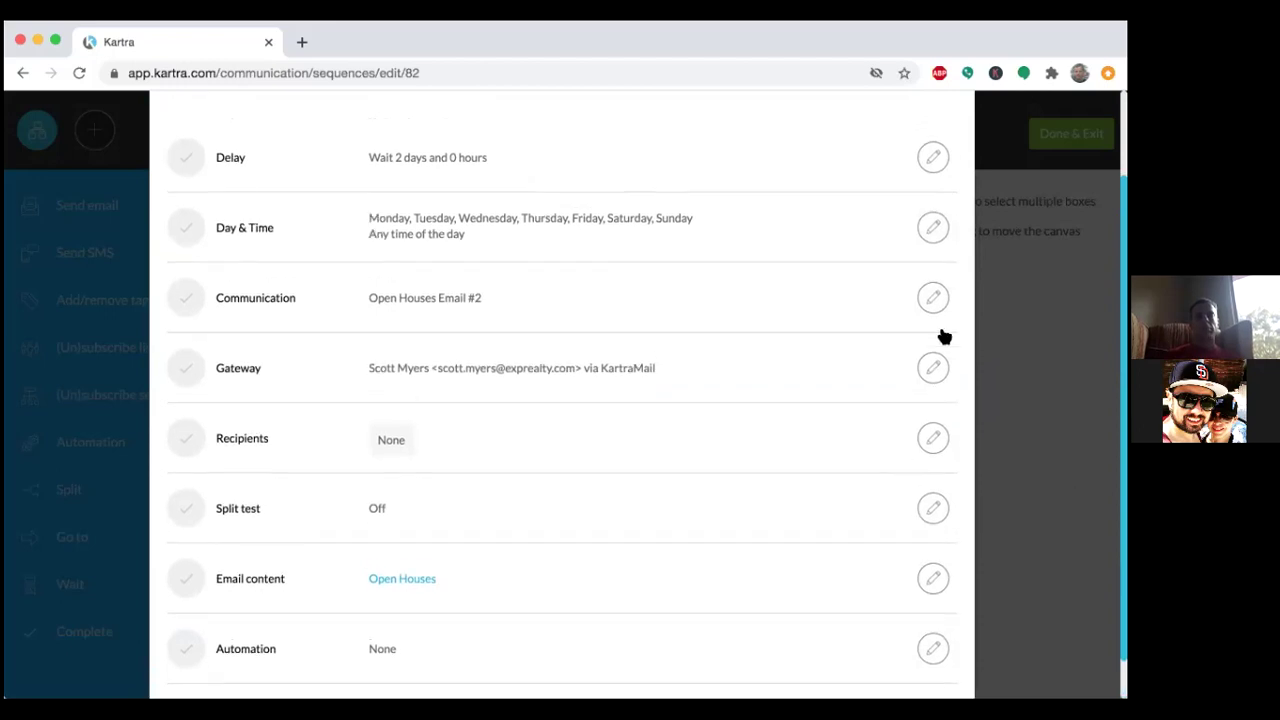
pyautogui.click(934, 299)
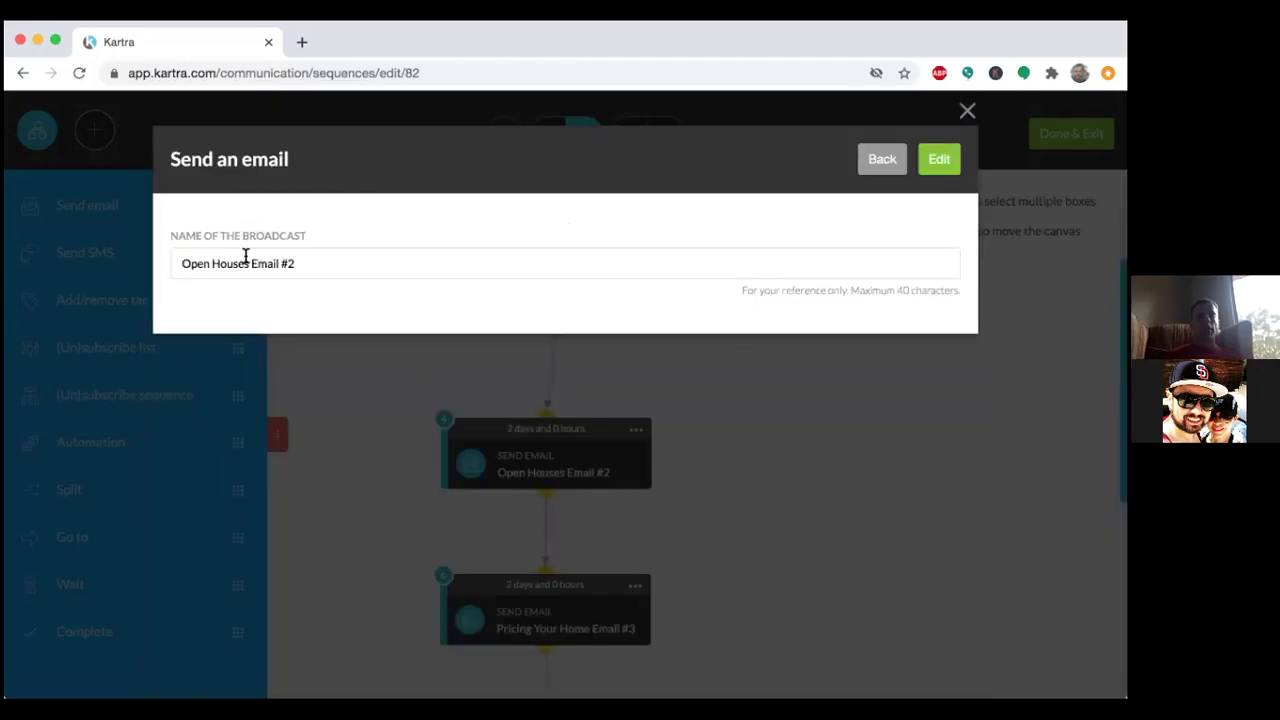
# Rename the broadcast to 'Email #2 - seller guide page XX' and save it.
pyautogui.moveTo(249, 263); pyautogui.dragTo(166, 260)
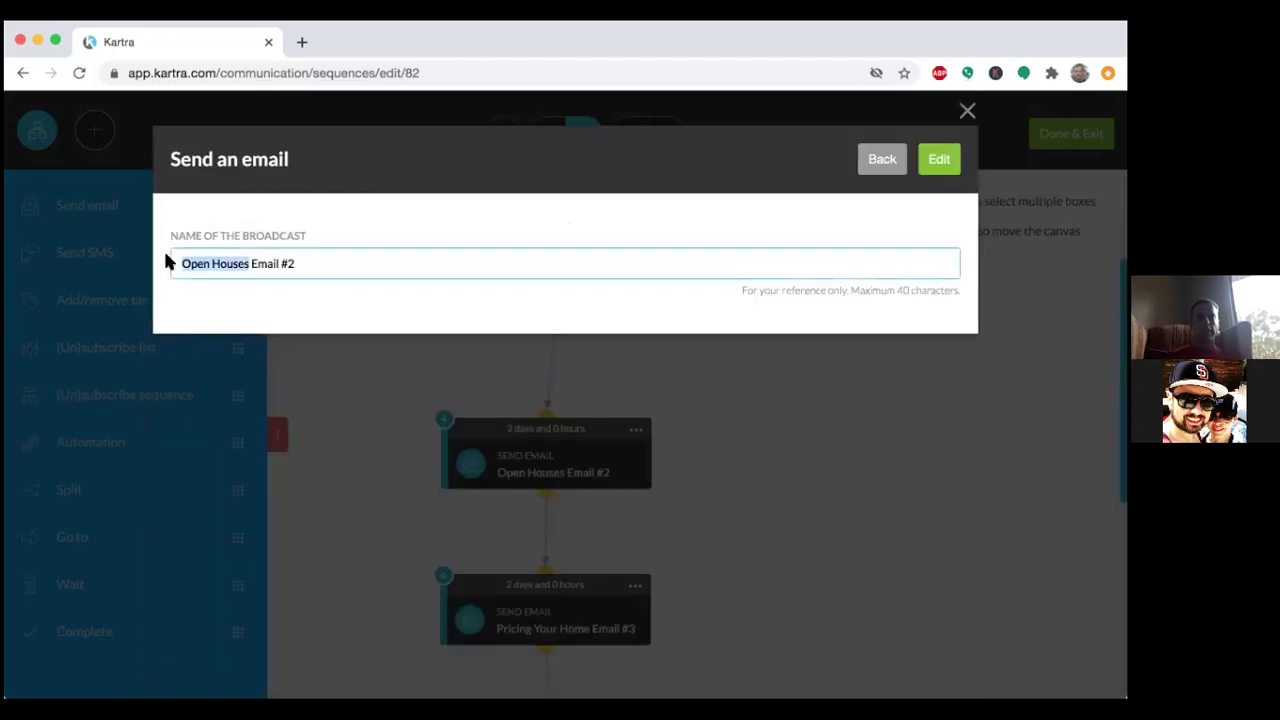
pyautogui.write('SG')
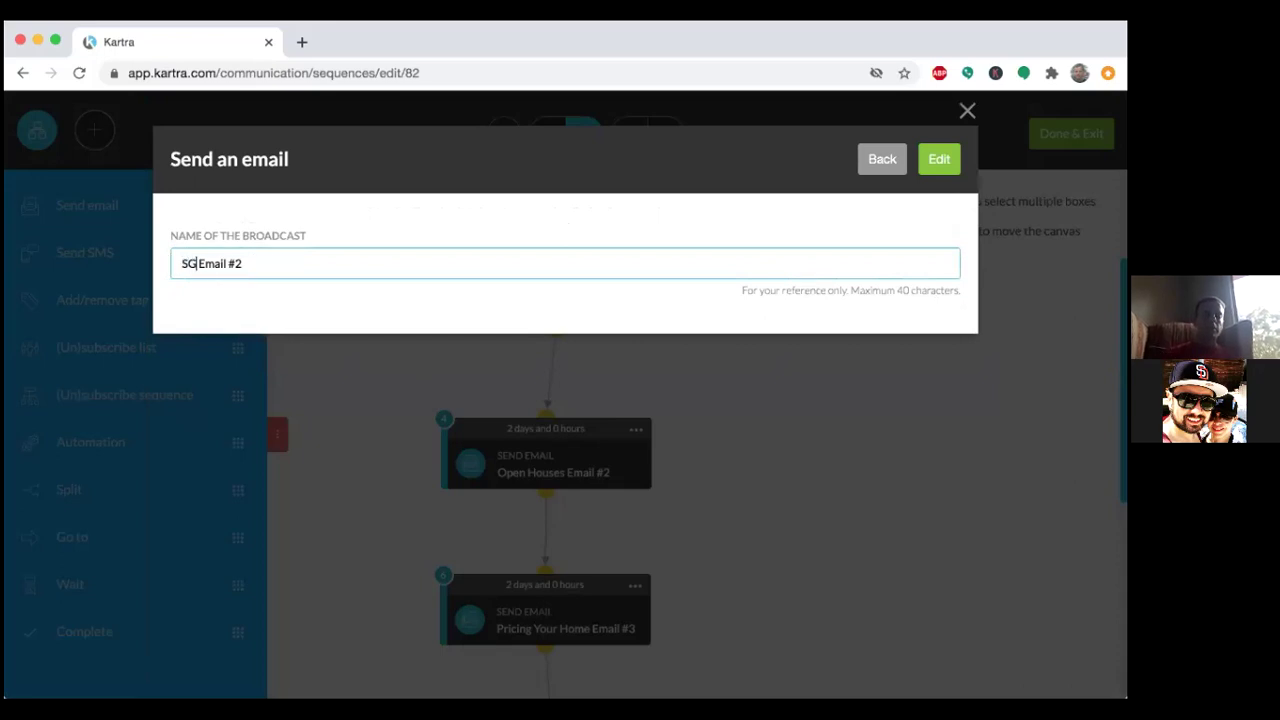
pyautogui.write(' page 3')
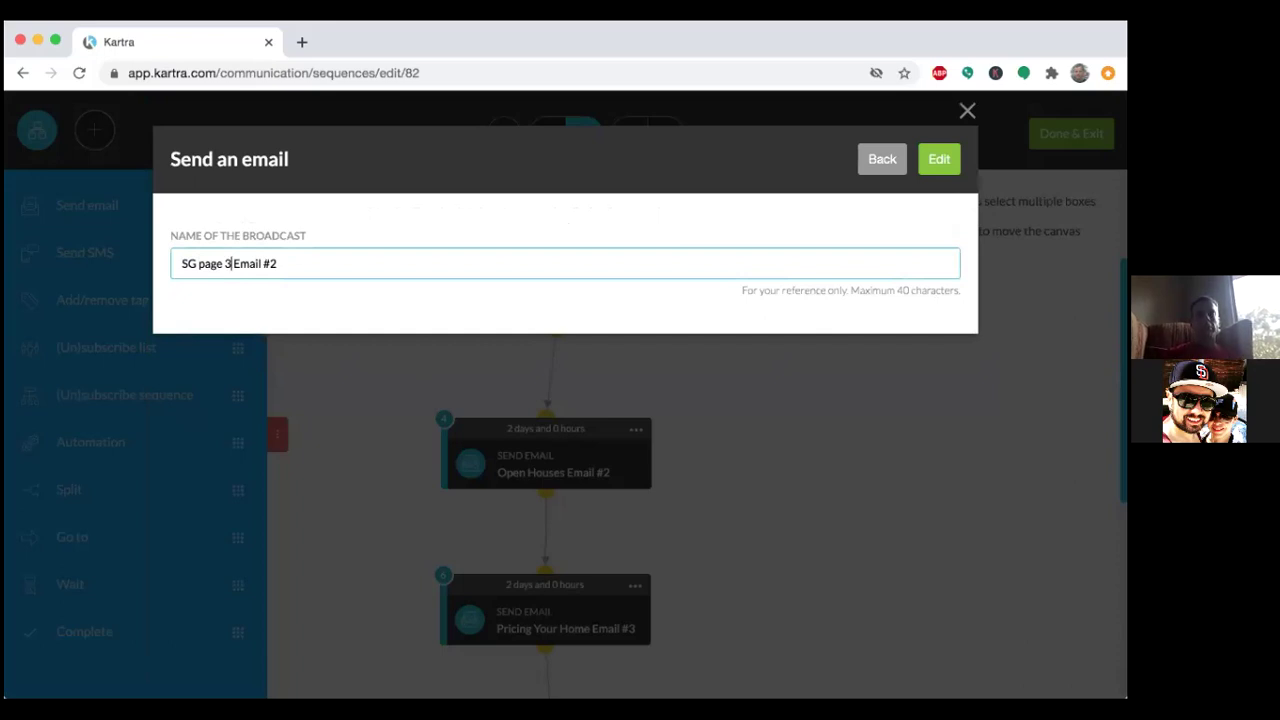
pyautogui.press('Delete')
pyautogui.press('BackSpace')
pyautogui.press('BackSpace')
pyautogui.press('BackSpace')
pyautogui.press('BackSpace')
pyautogui.press('BackSpace')
pyautogui.press('BackSpace')
pyautogui.press('BackSpace')
pyautogui.press('BackSpace')
pyautogui.press('BackSpace')
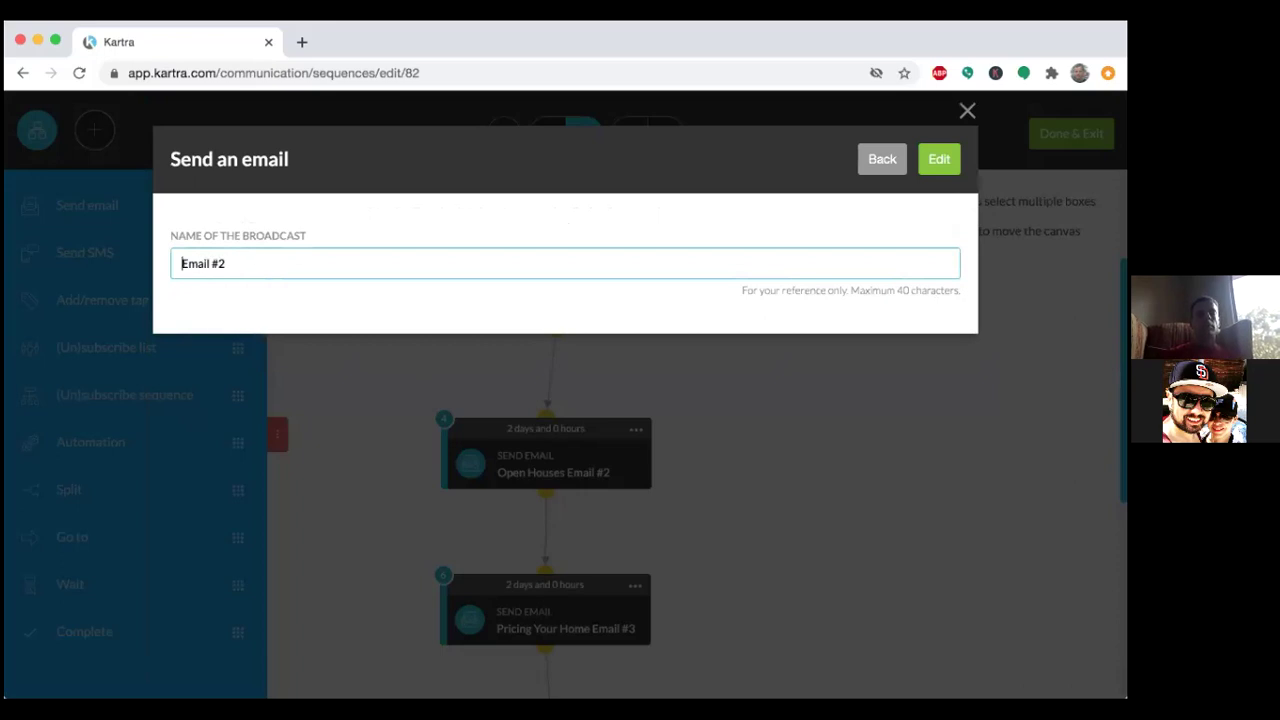
pyautogui.click(240, 262)
pyautogui.write('- seller bui')
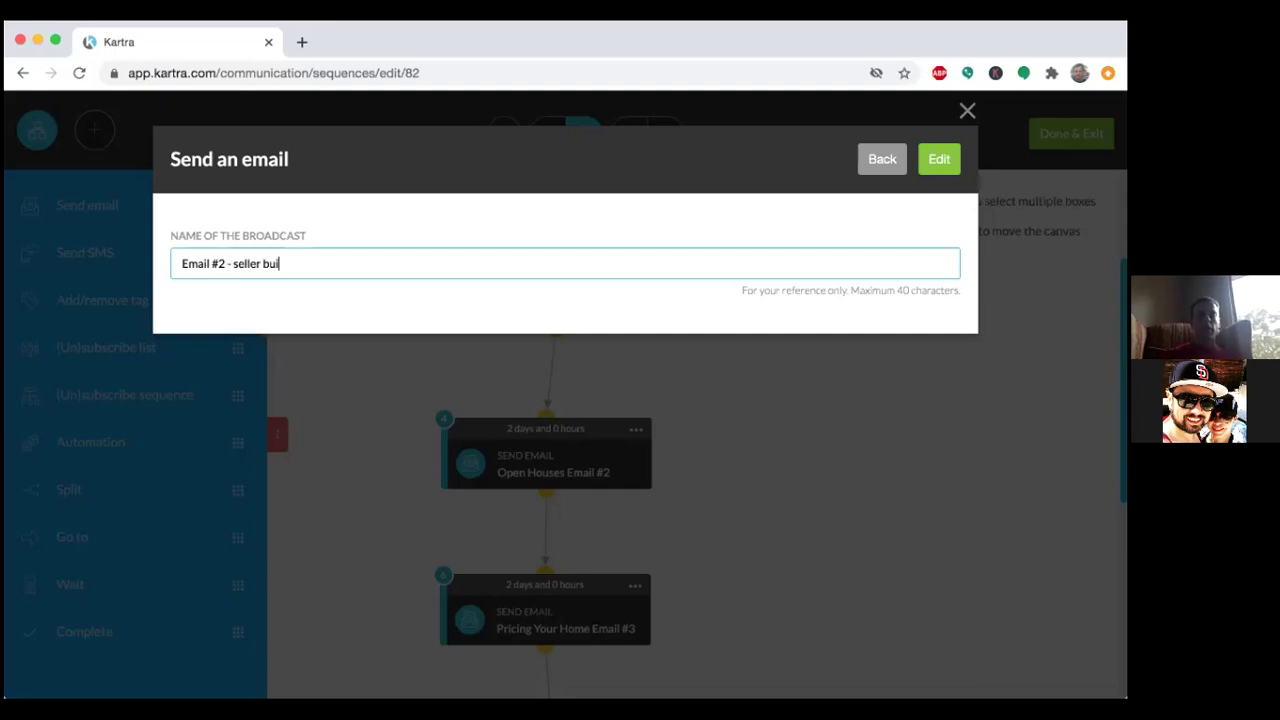
pyautogui.press('BackSpace')
pyautogui.press('BackSpace')
pyautogui.press('BackSpace')
pyautogui.write('guide page')
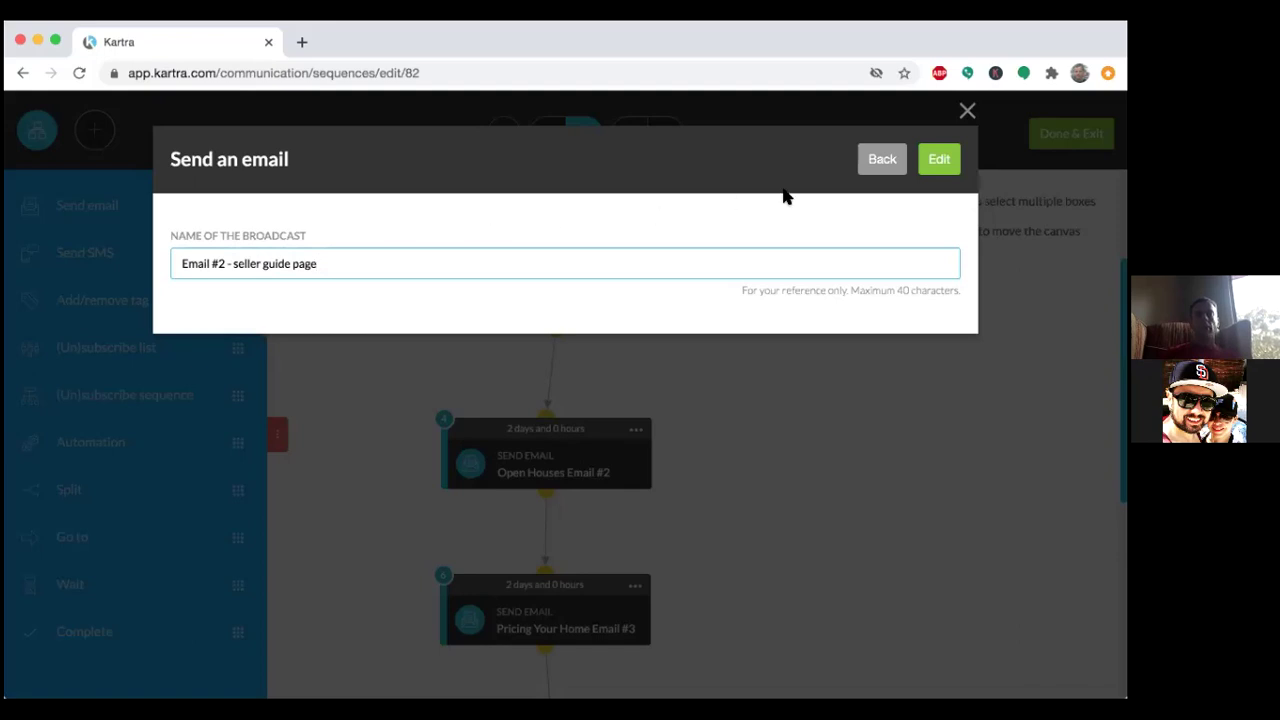
pyautogui.write('XX')
pyautogui.click(944, 159)
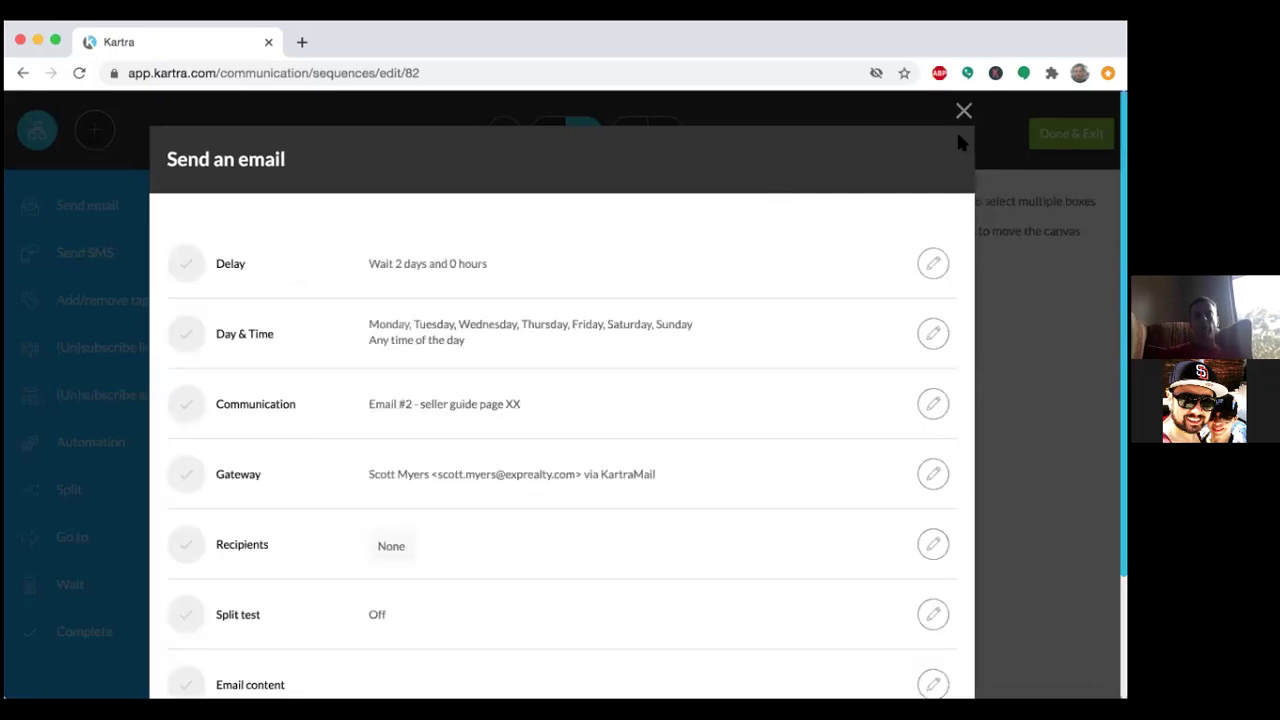
# Shorten the broadcast name to 'Email #2 - SG page XX' and save it.
pyautogui.click(931, 403)
pyautogui.click(288, 263)
pyautogui.press('BackSpace')
pyautogui.press('BackSpace')
pyautogui.press('BackSpace')
pyautogui.press('BackSpace')
pyautogui.press('BackSpace')
pyautogui.press('BackSpace')
pyautogui.press('BackSpace')
pyautogui.press('BackSpace')
pyautogui.press('BackSpace')
pyautogui.press('BackSpace')
pyautogui.press('BackSpace')
pyautogui.press('BackSpace')
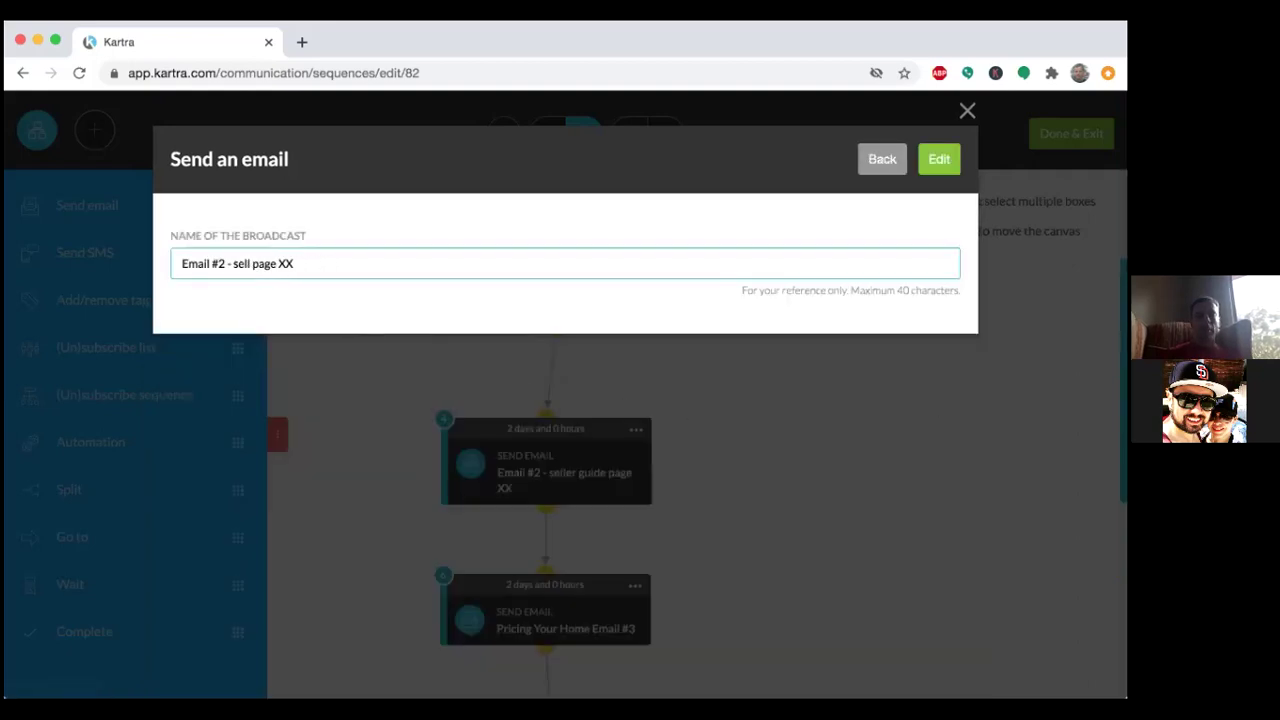
pyautogui.press('BackSpace')
pyautogui.write('SG')
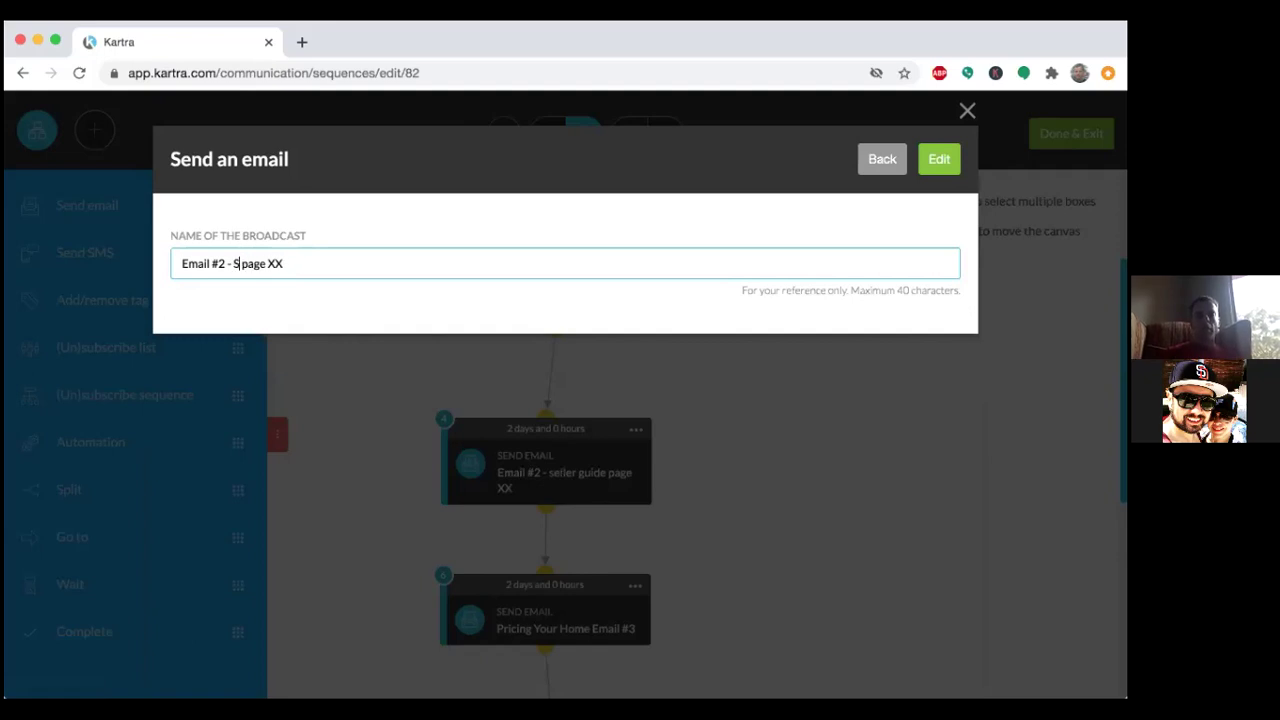
pyautogui.click(937, 158)
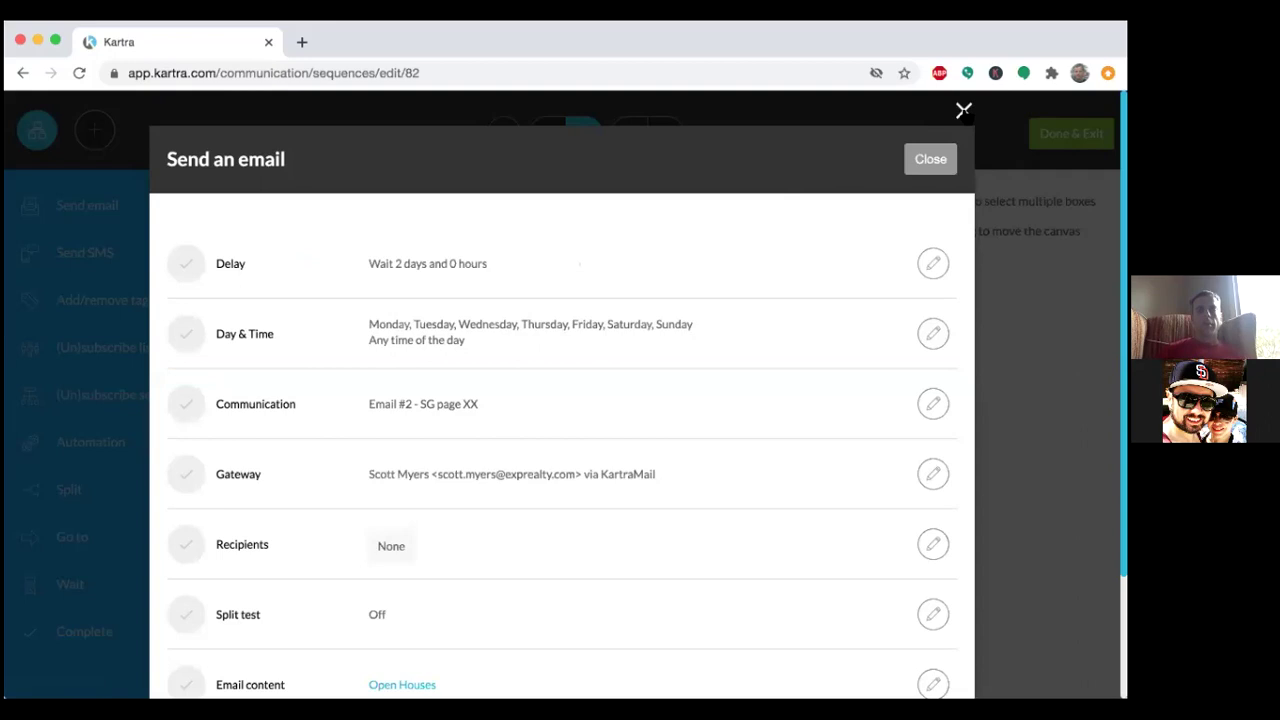
# Close the email step settings and scroll through the sequence canvas.
pyautogui.click(963, 110)
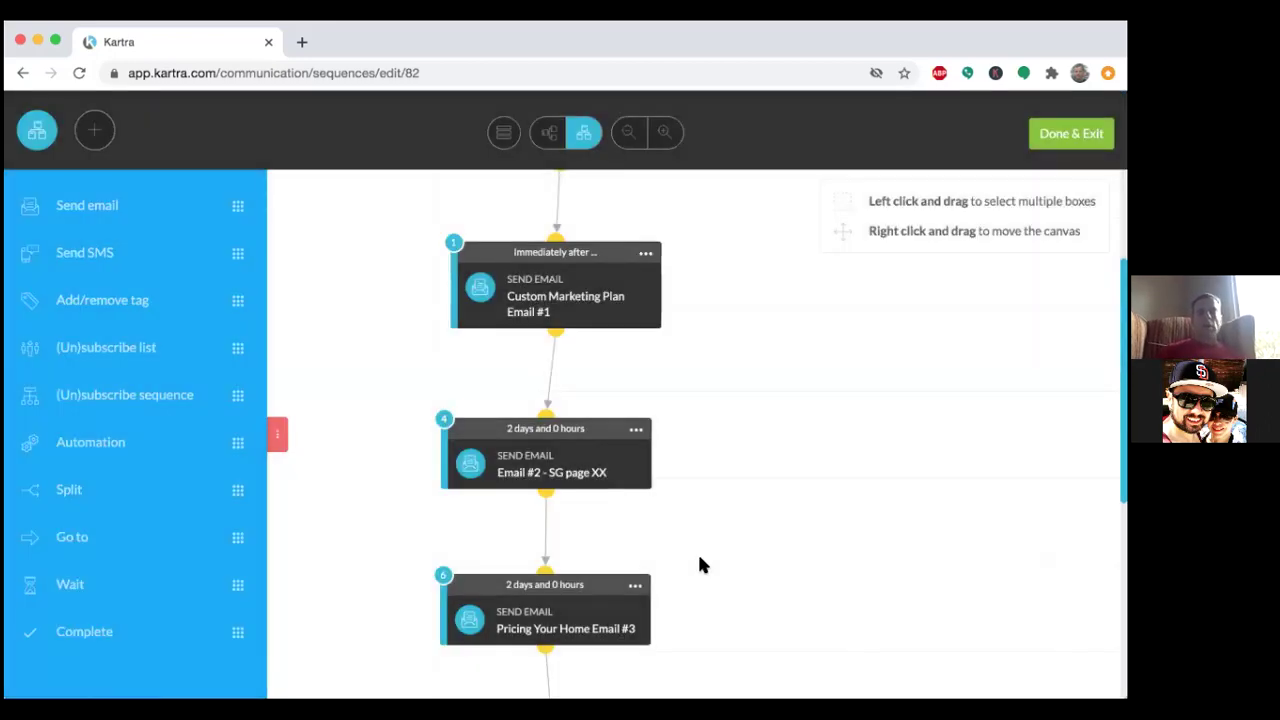
pyautogui.scroll(-5, 700, 563)
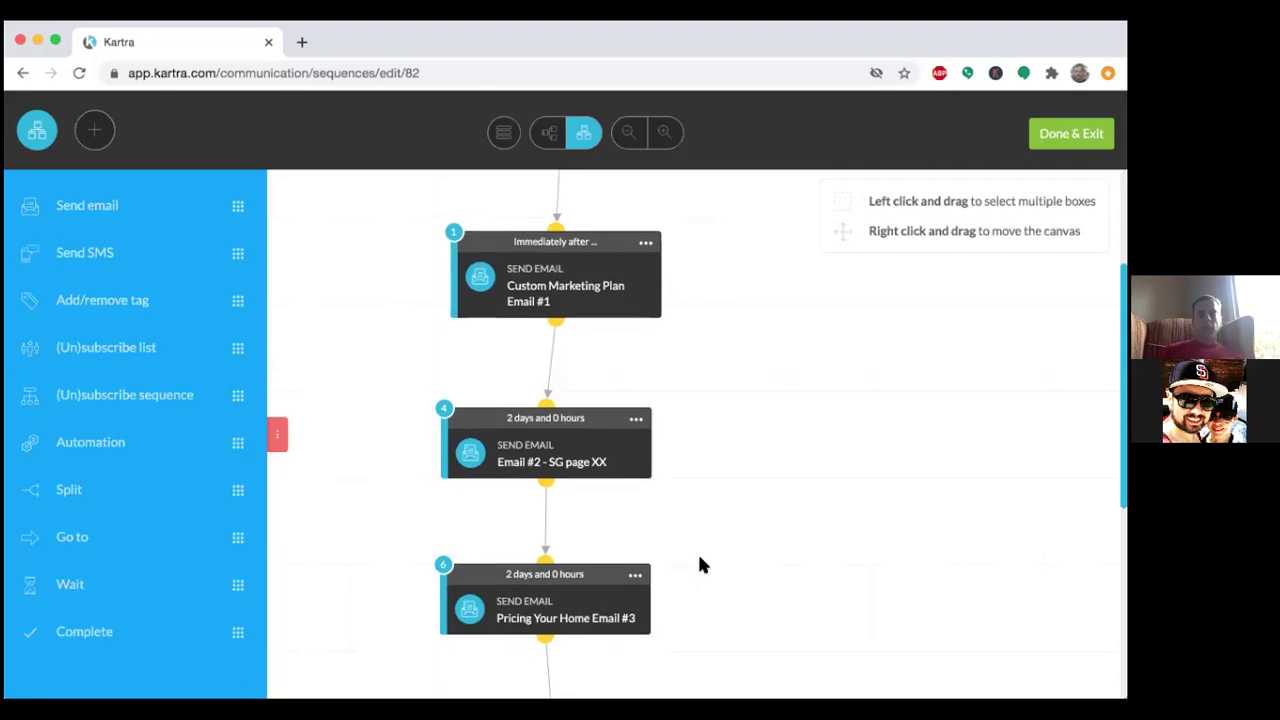
pyautogui.scroll(-7, 700, 564)
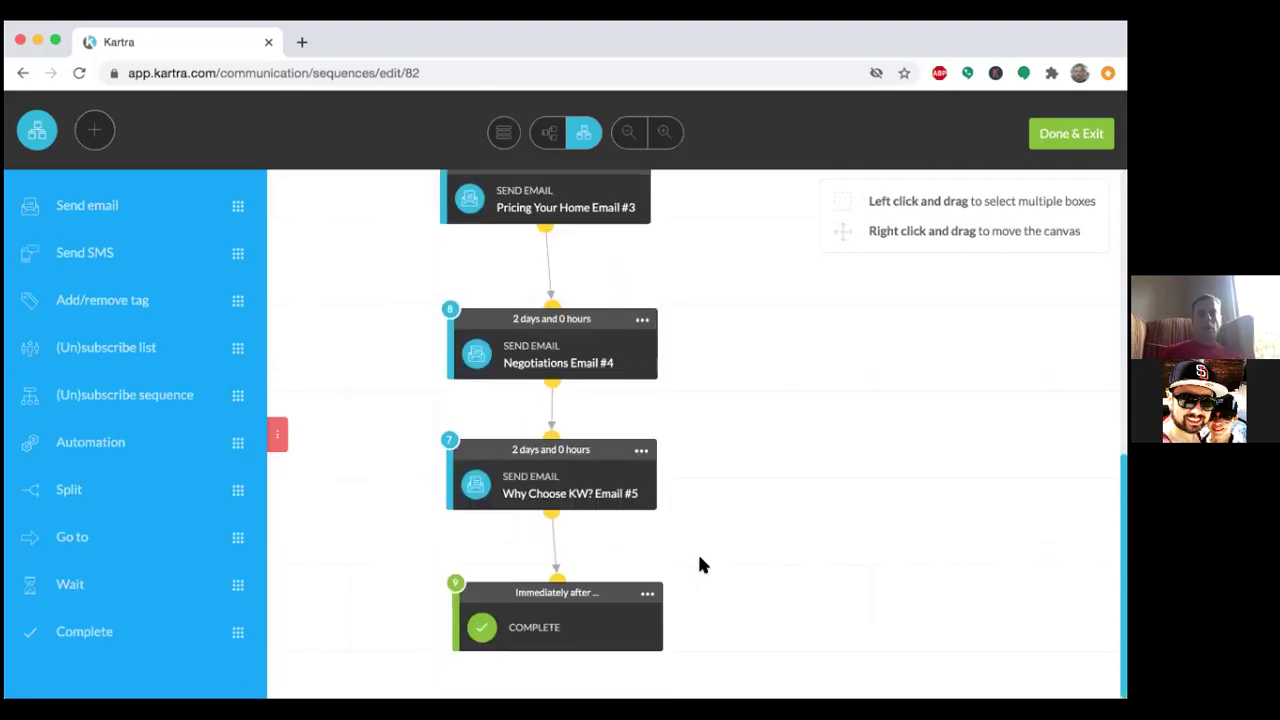
pyautogui.scroll(10, 700, 565)
pyautogui.scroll(4, 700, 565)
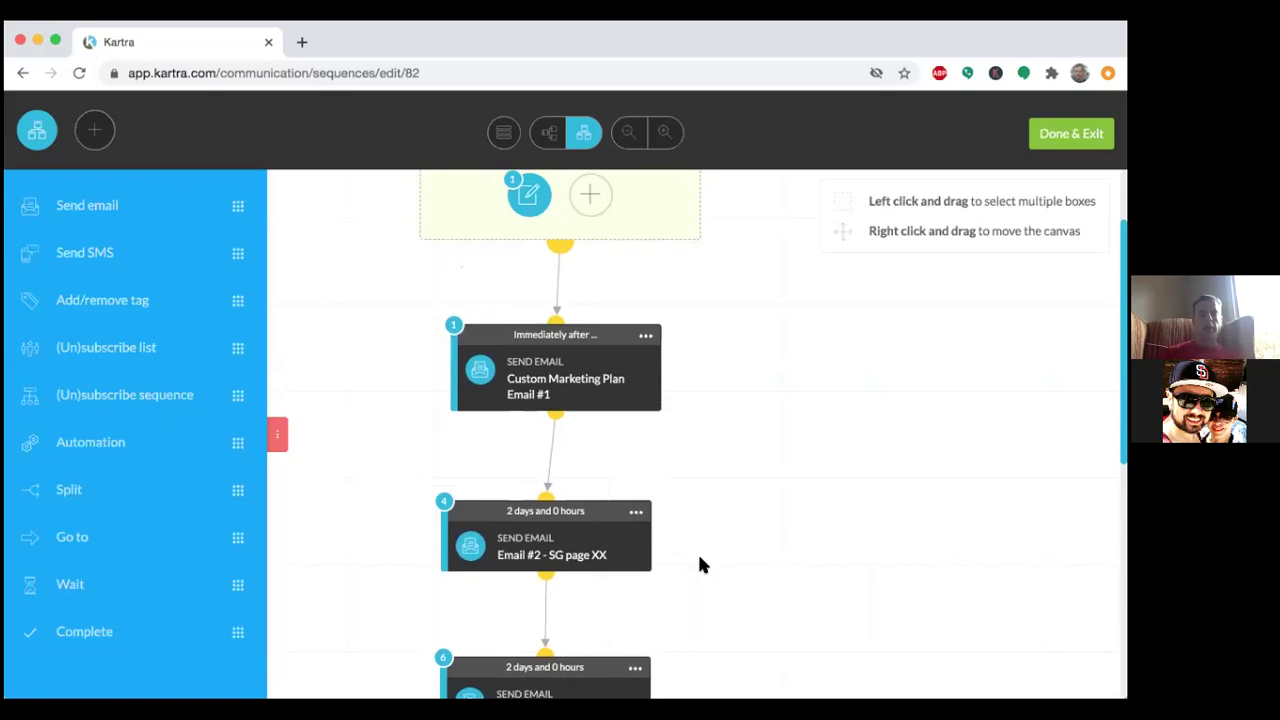
pyautogui.scroll(3, 700, 565)
pyautogui.scroll(-5, 700, 565)
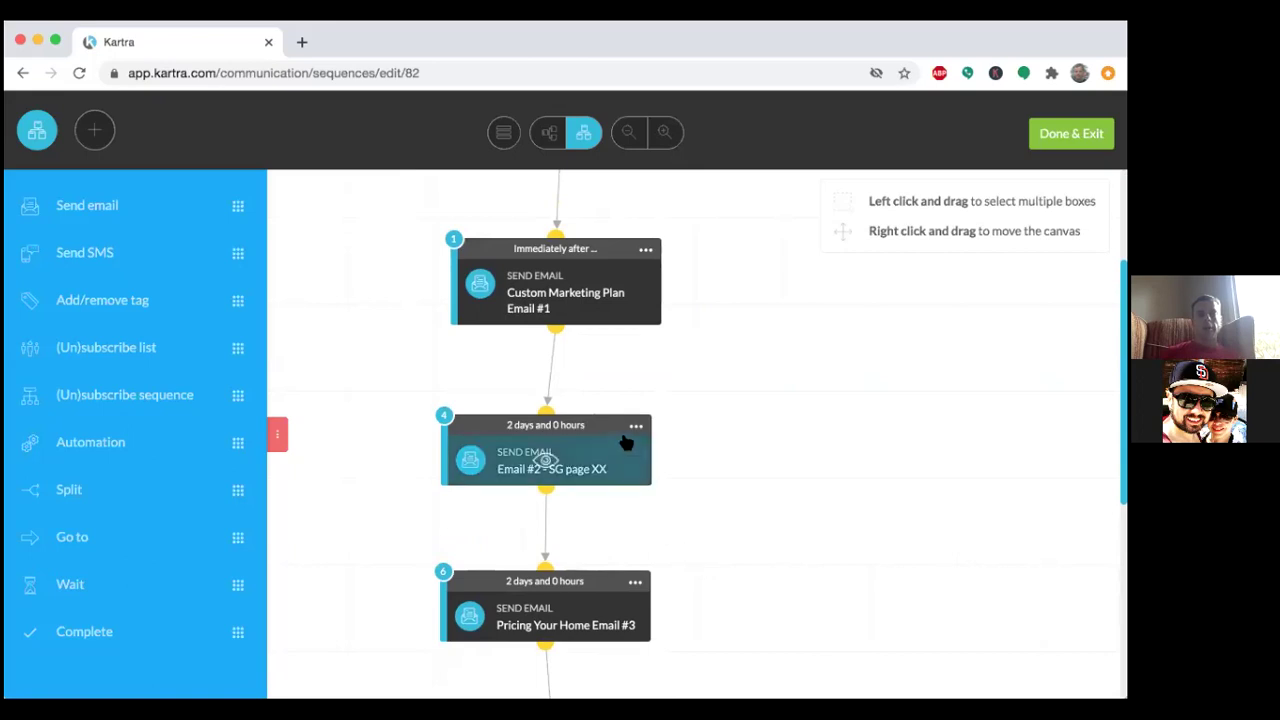
pyautogui.moveTo(641, 256)
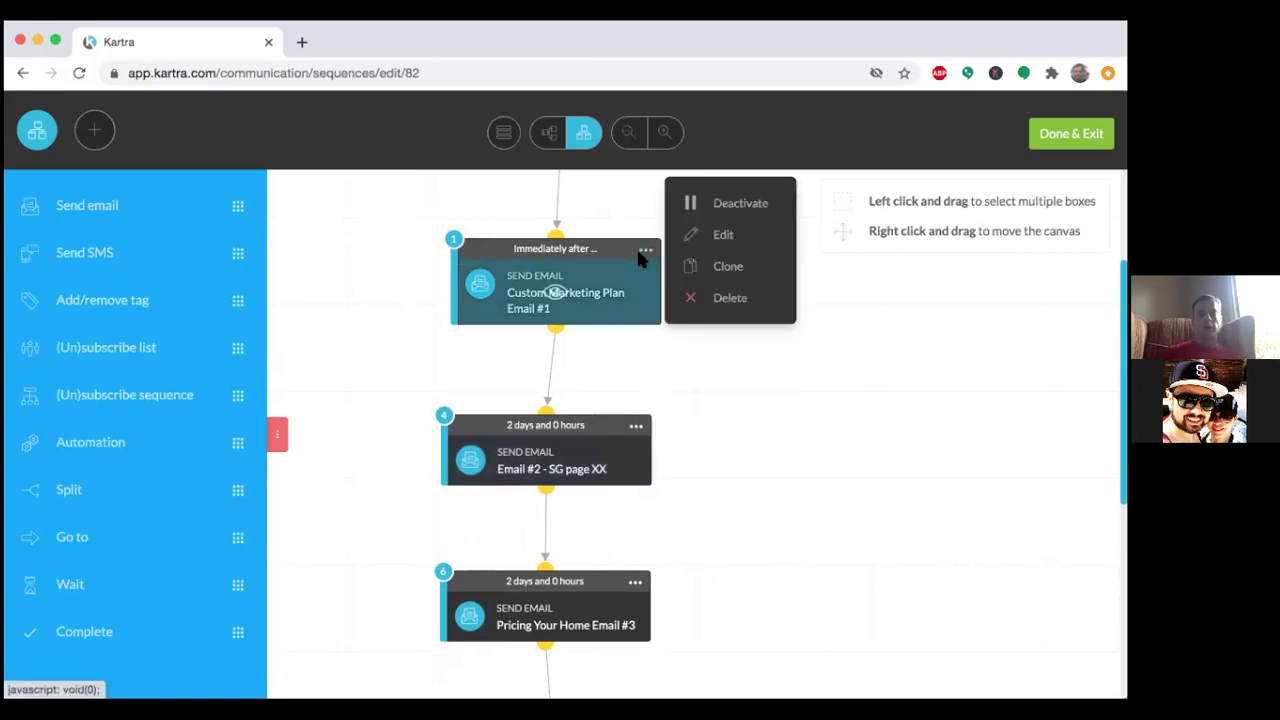
# Review the first email's Seller's Guide Tips content, then reopen its step settings.
pyautogui.click(710, 240)
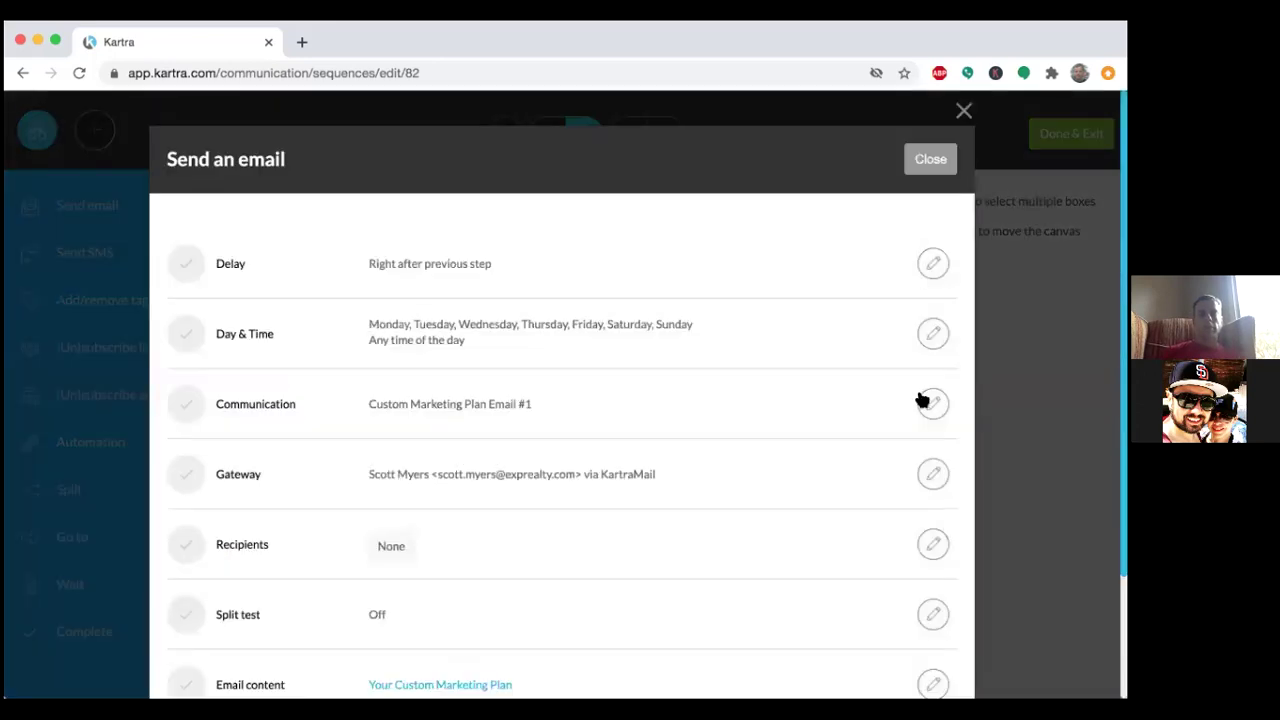
pyautogui.scroll(-3, 922, 400)
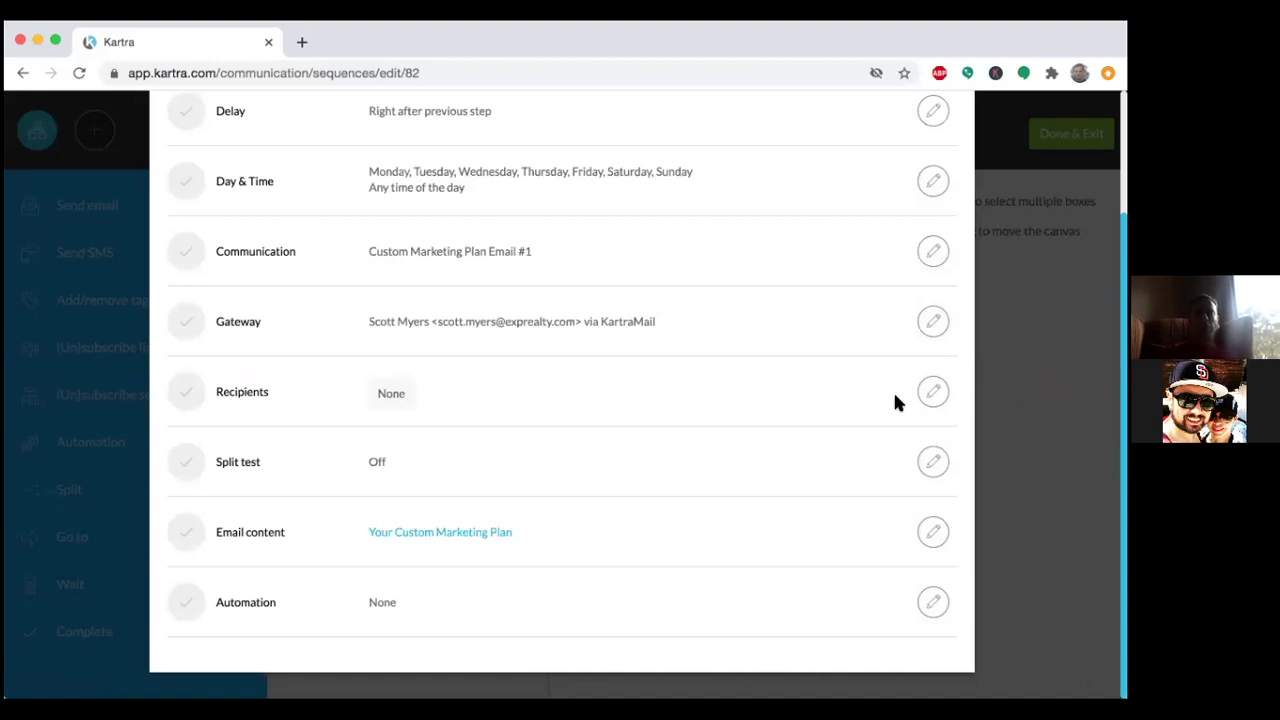
pyautogui.click(935, 533)
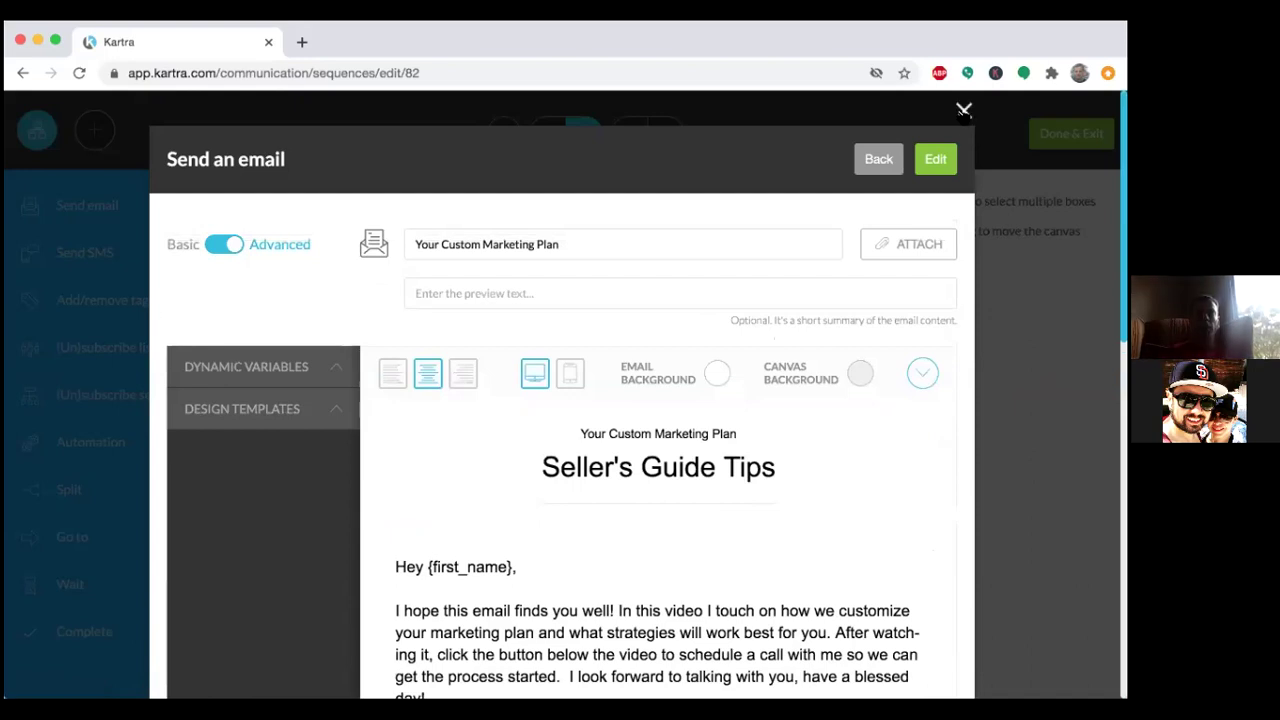
pyautogui.click(963, 109)
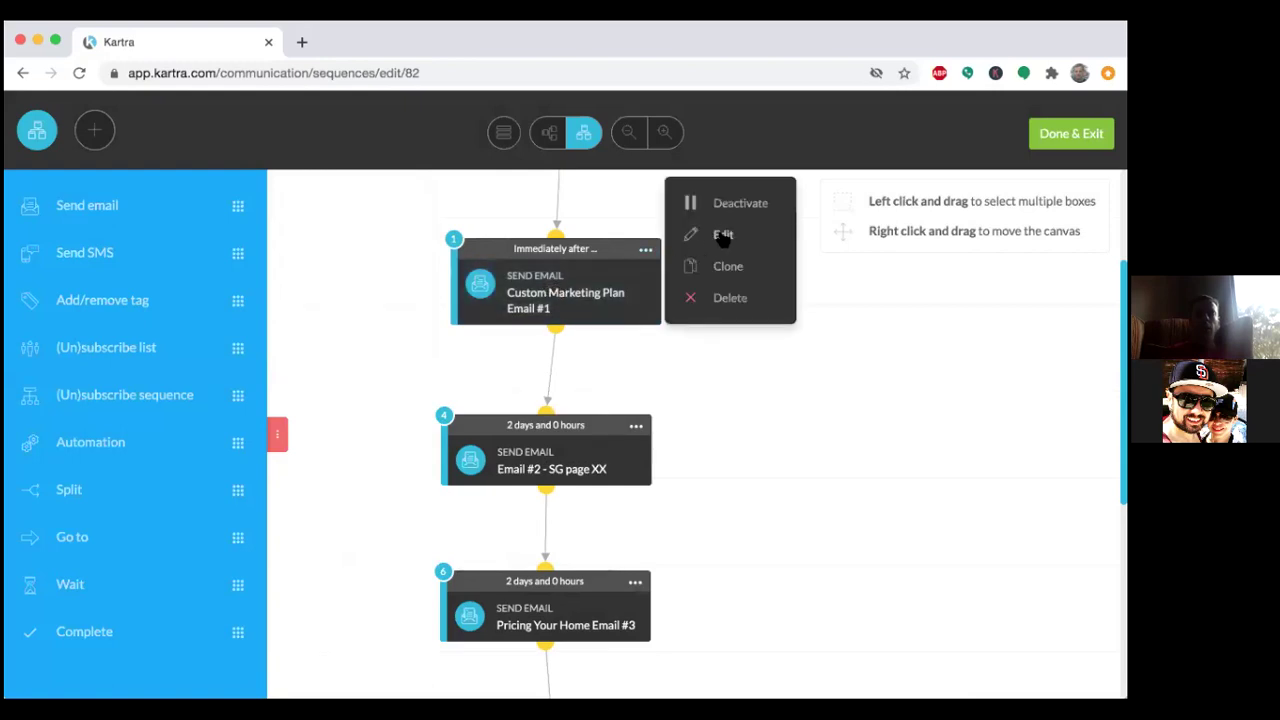
pyautogui.click(722, 236)
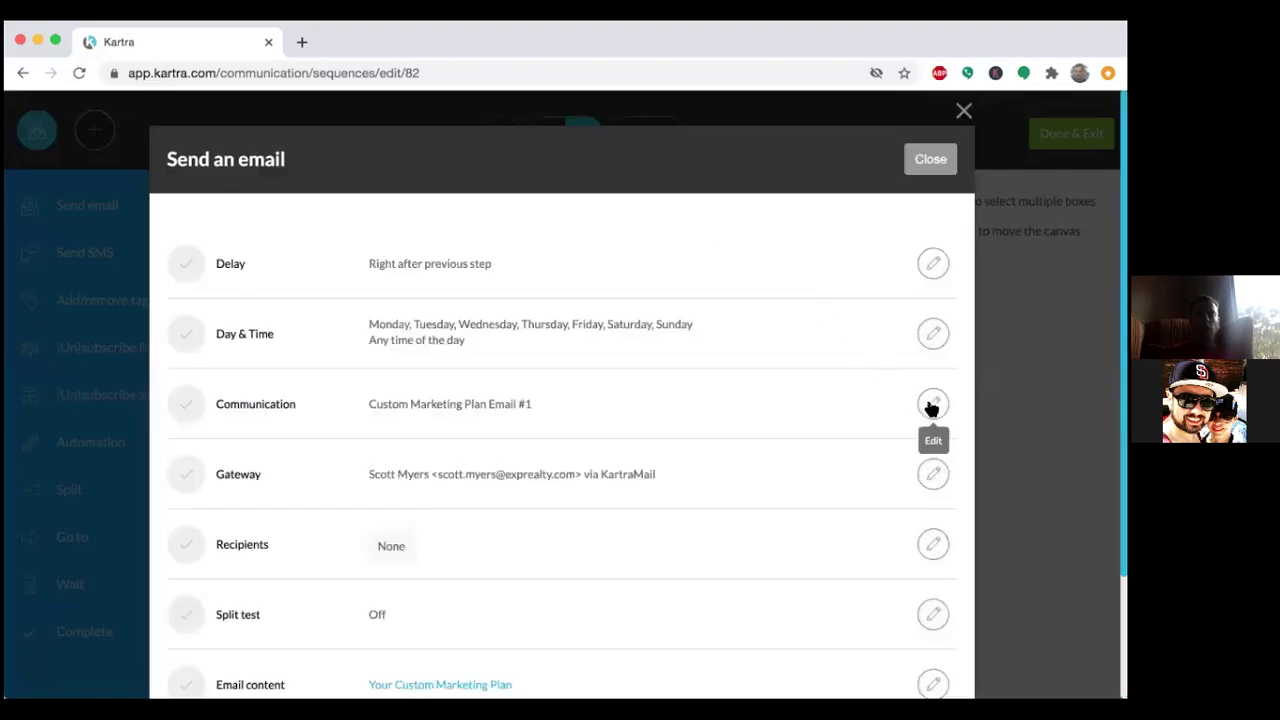
# Replace 'Custom Marketing Plan' with '- SG thank you' in the first email's broadcast name.
pyautogui.click(932, 403)
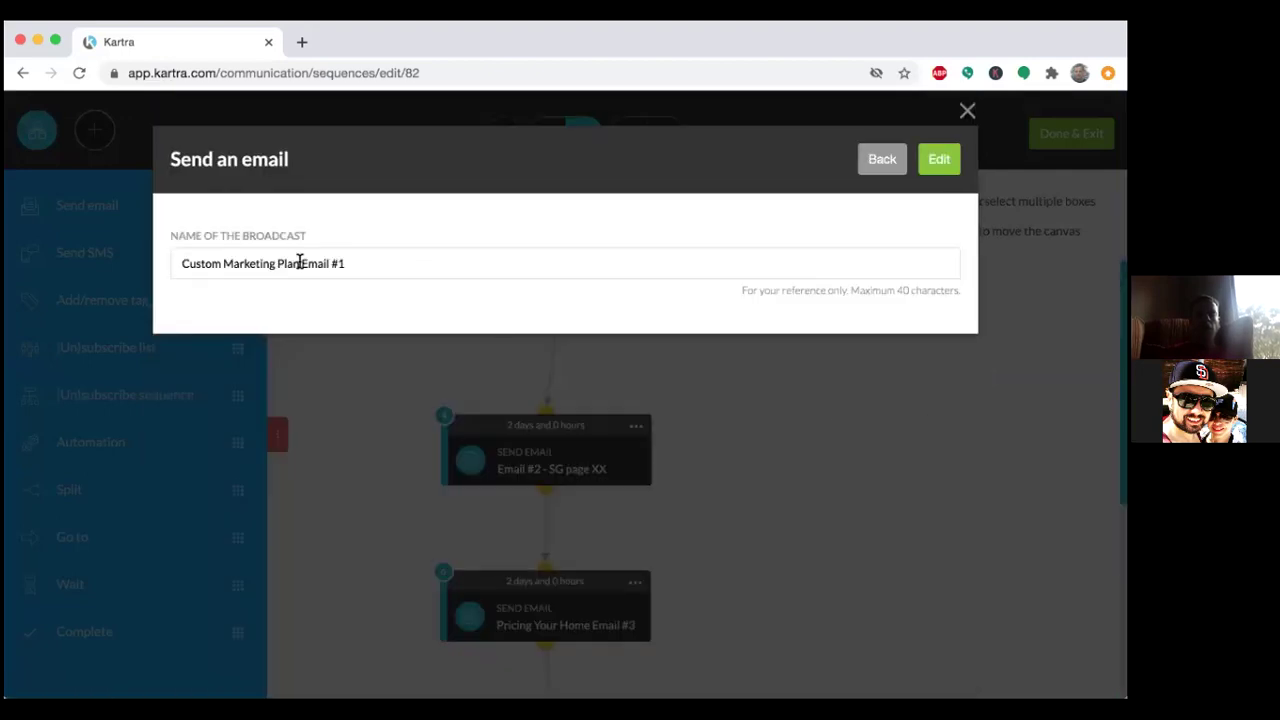
pyautogui.moveTo(300, 263); pyautogui.dragTo(184, 256)
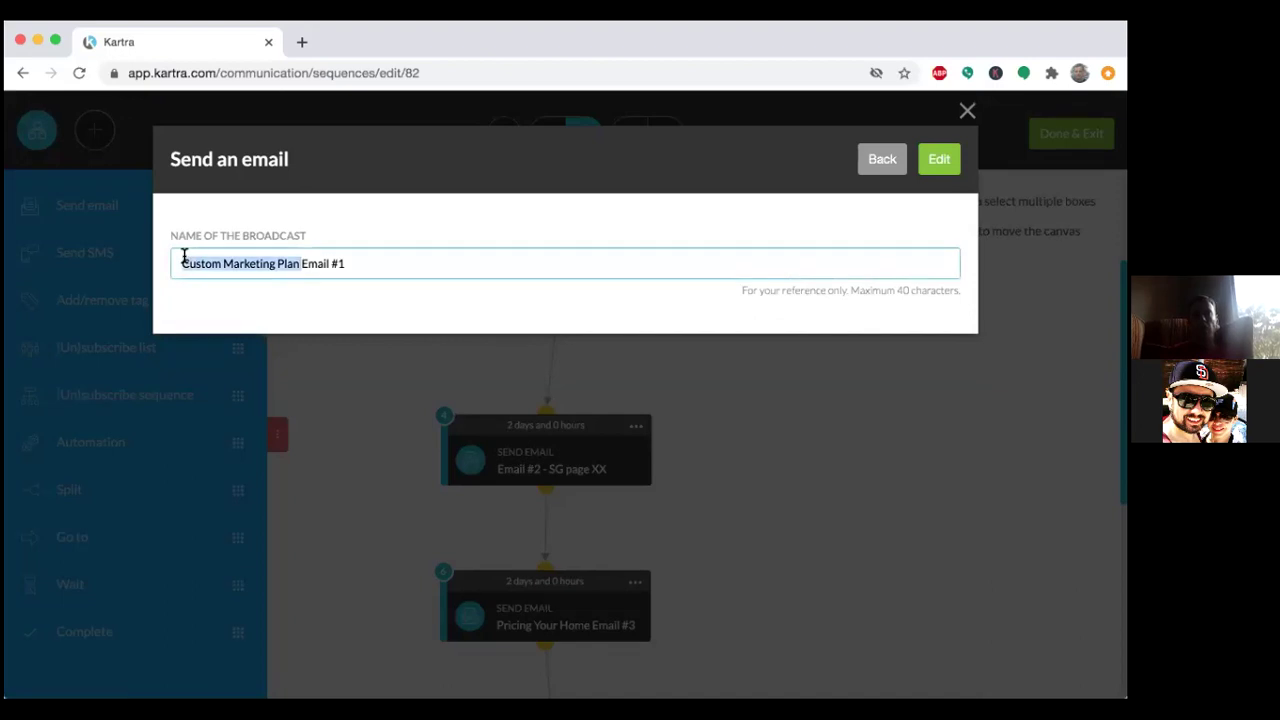
pyautogui.press('BackSpace')
pyautogui.click(220, 264)
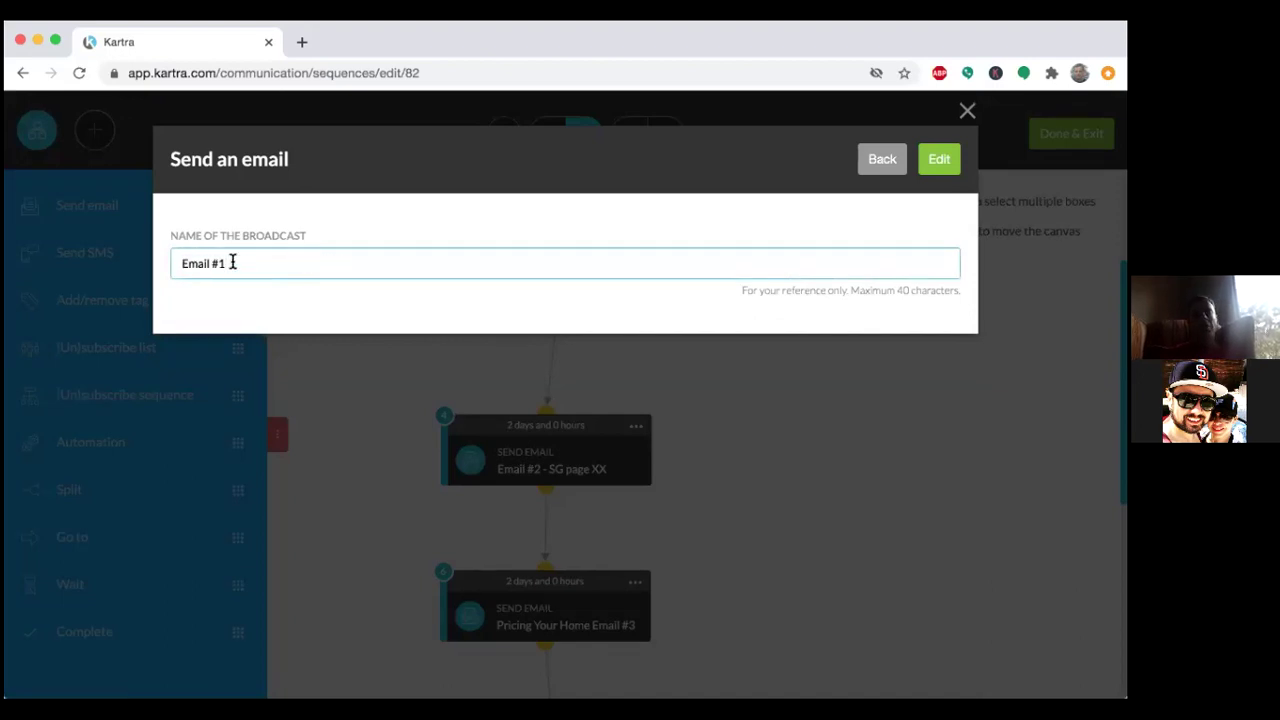
pyautogui.write('- SG thank you')
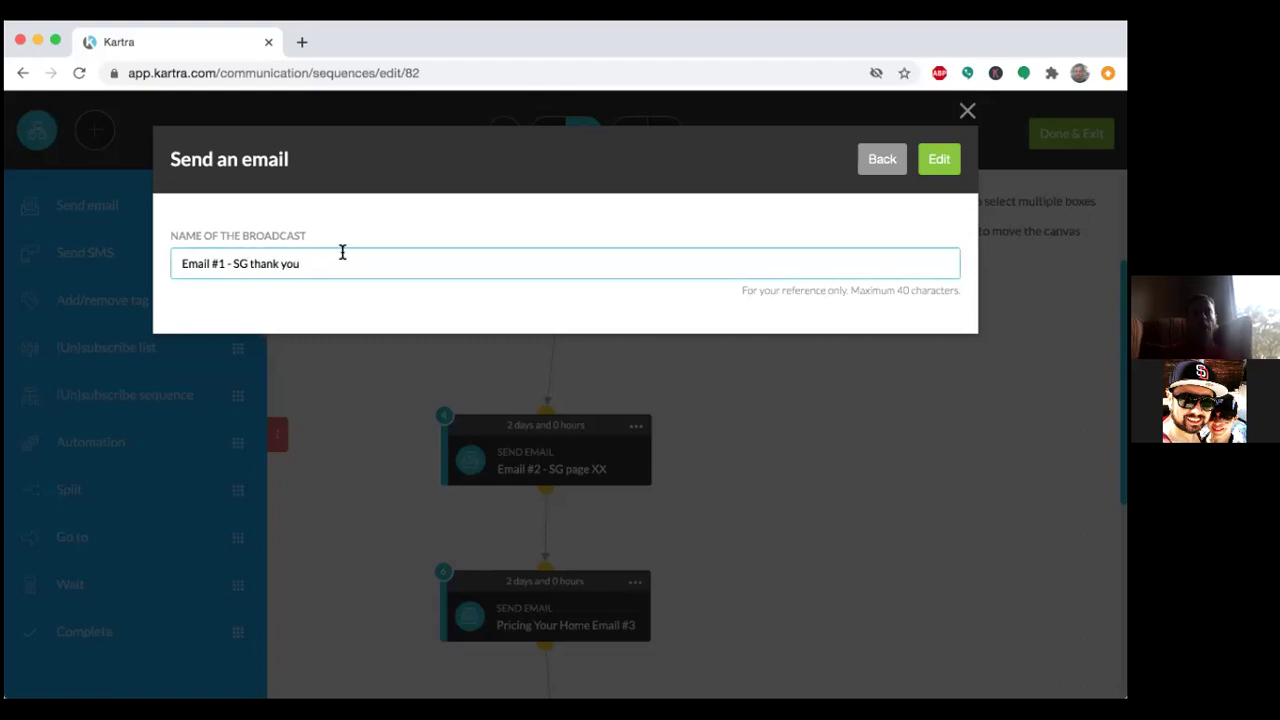
pyautogui.click(939, 160)
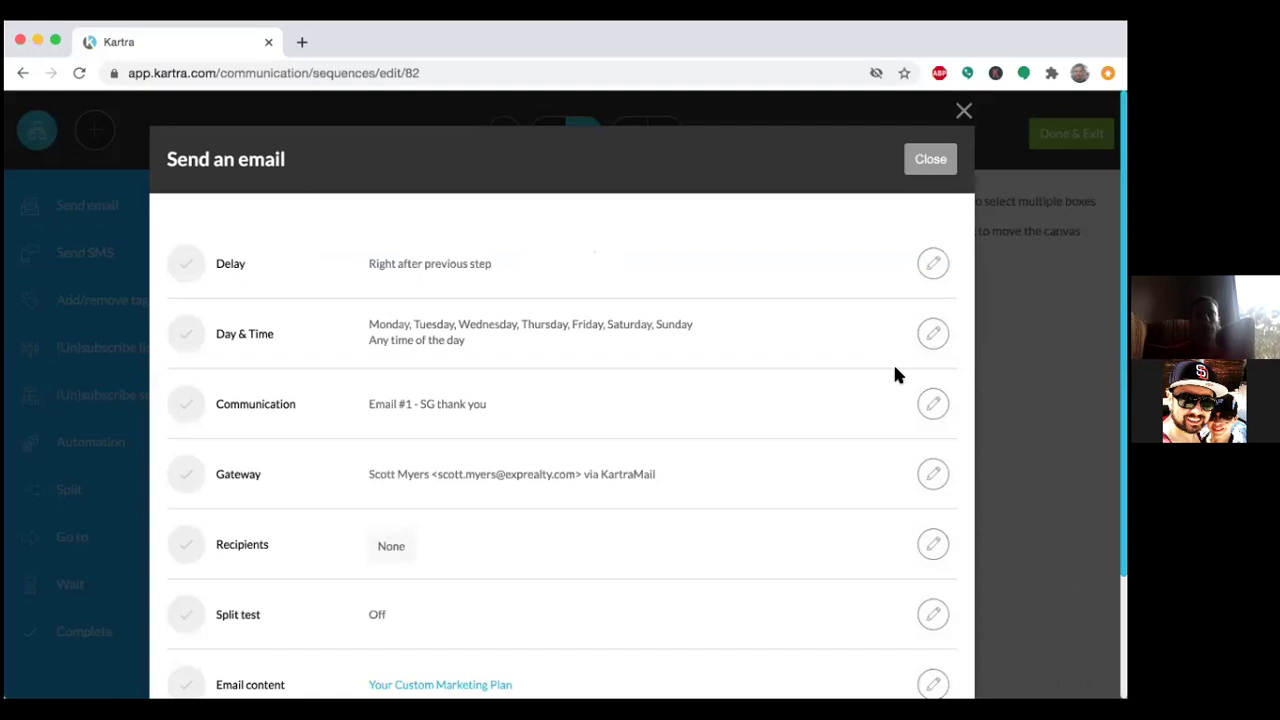
# Open the Your Custom Marketing Plan email content in the editor.
pyautogui.scroll(-3, 895, 375)
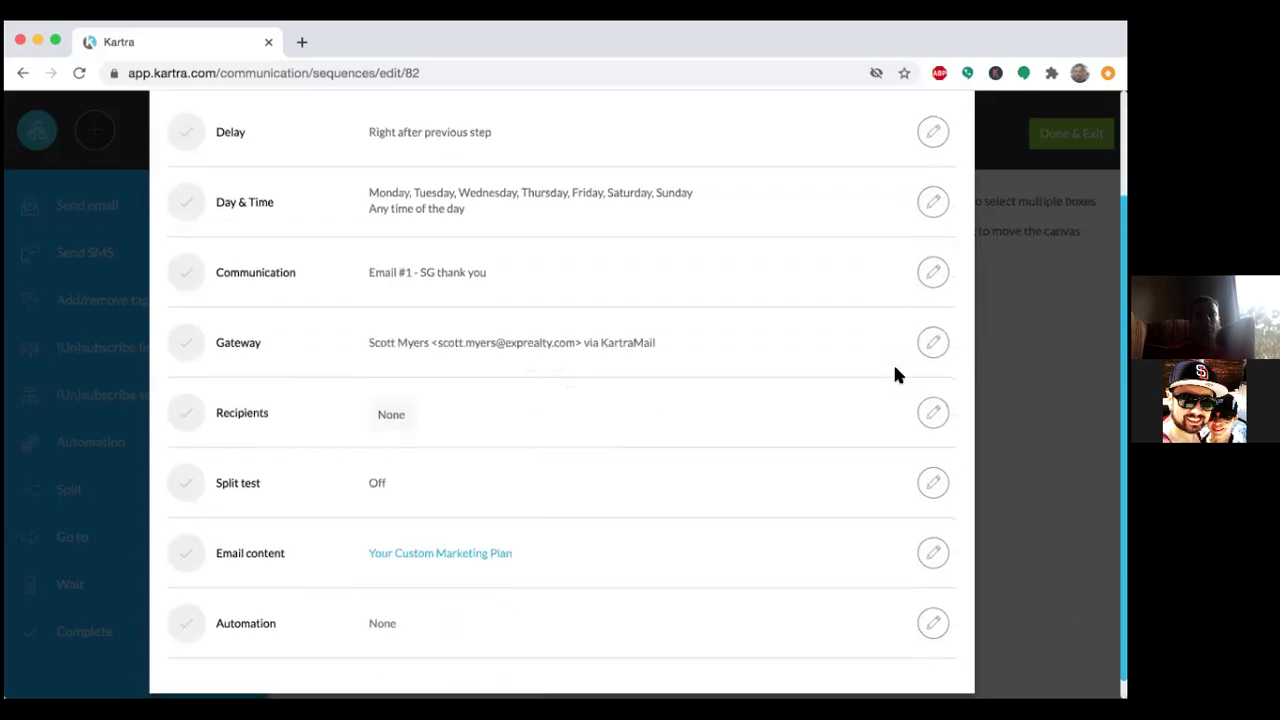
pyautogui.scroll(-1, 895, 375)
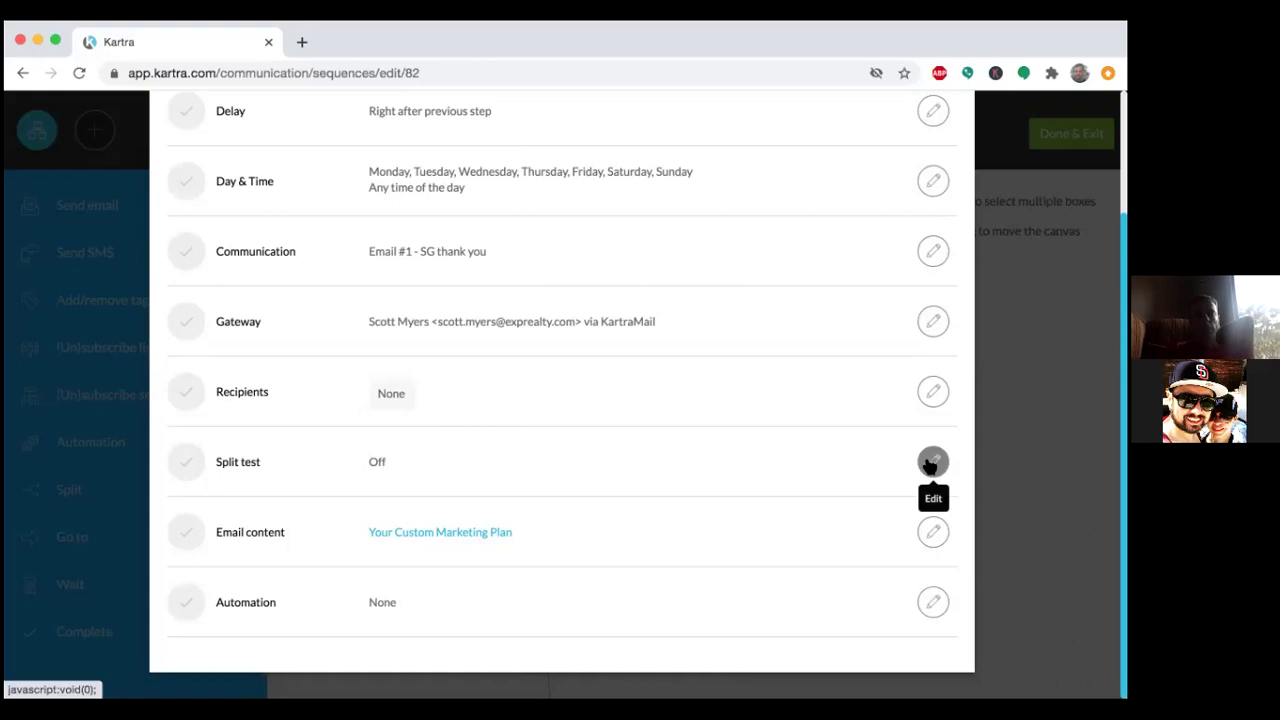
pyautogui.click(932, 533)
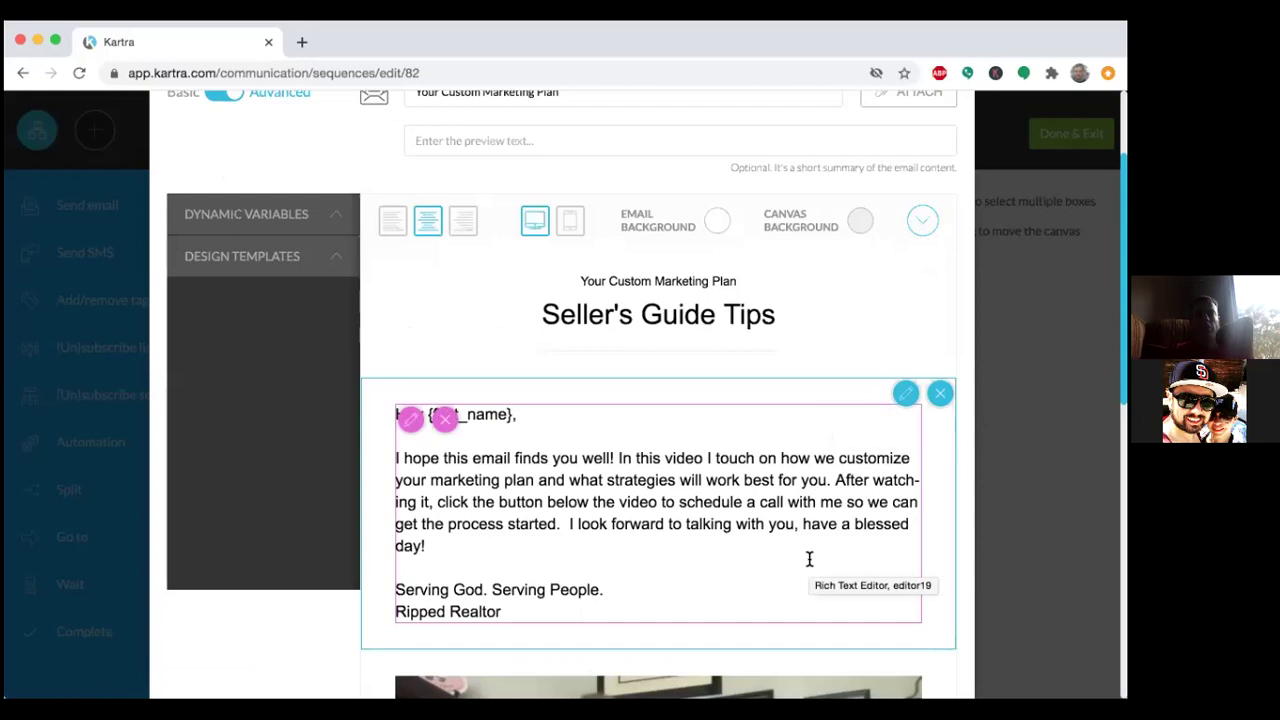
pyautogui.scroll(3, 809, 558)
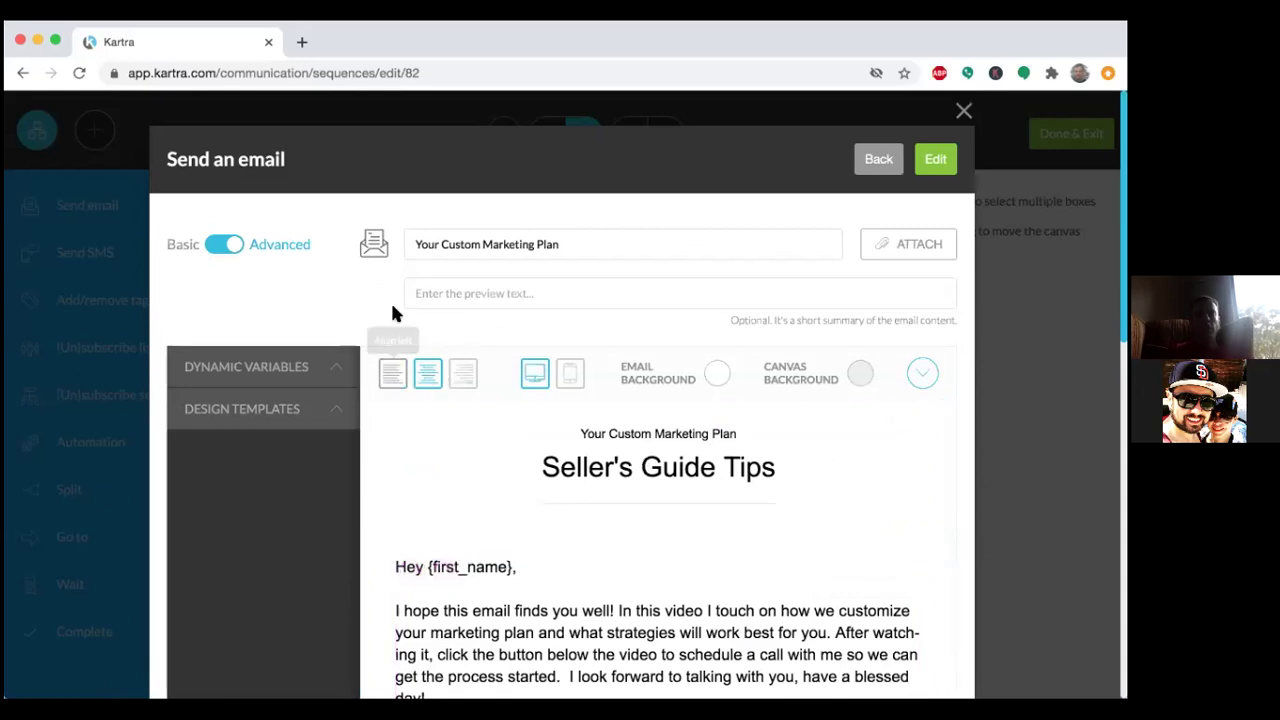
pyautogui.click(229, 245)
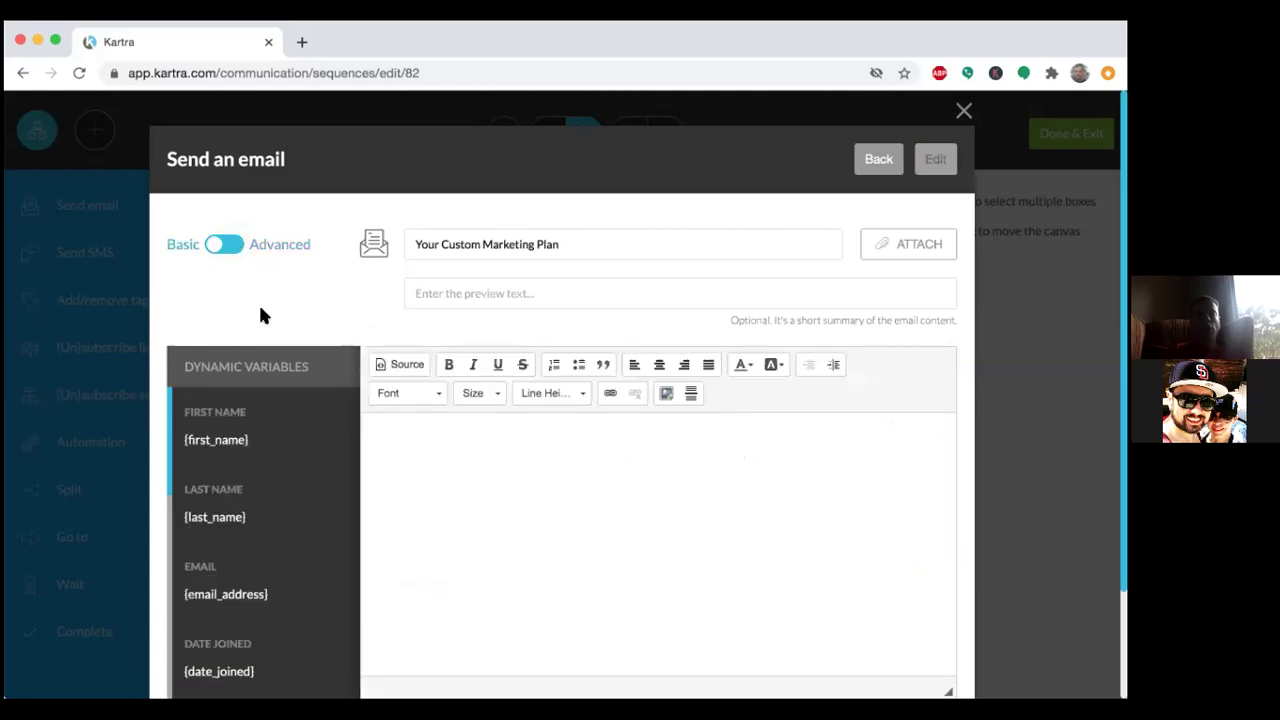
pyautogui.scroll(-1, 348, 453)
pyautogui.scroll(-5, 348, 453)
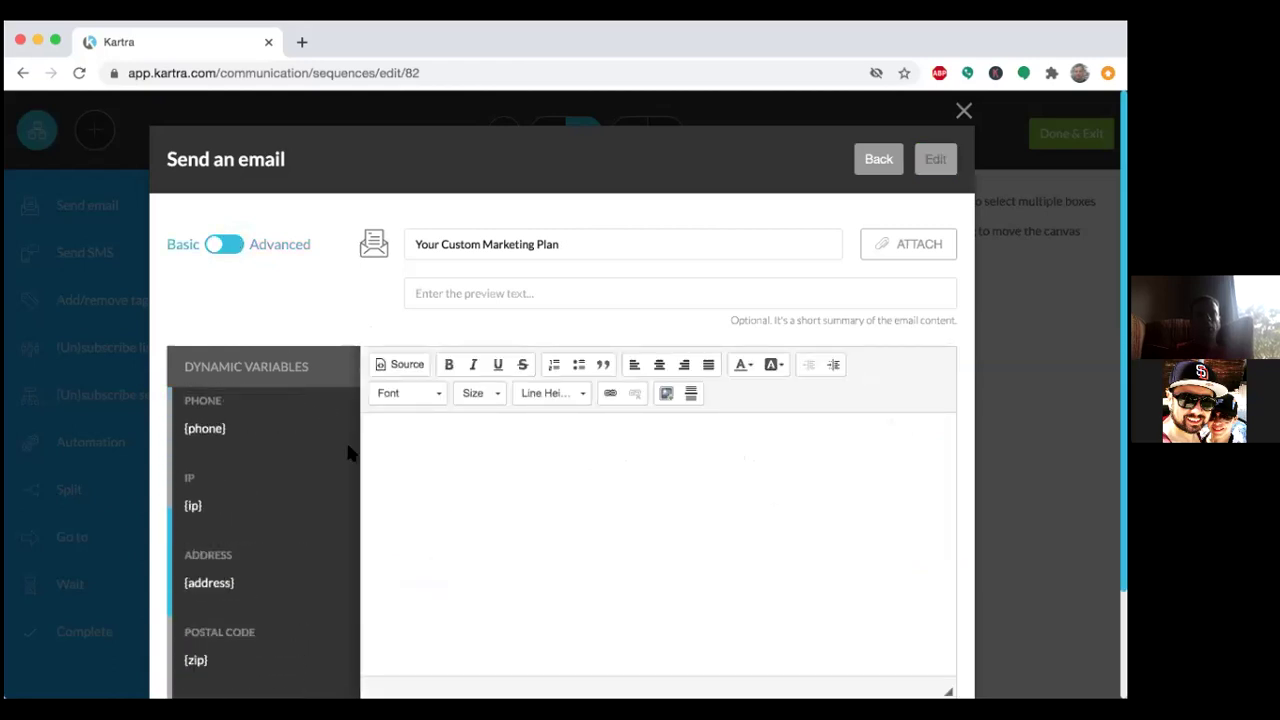
pyautogui.scroll(-2, 729, 507)
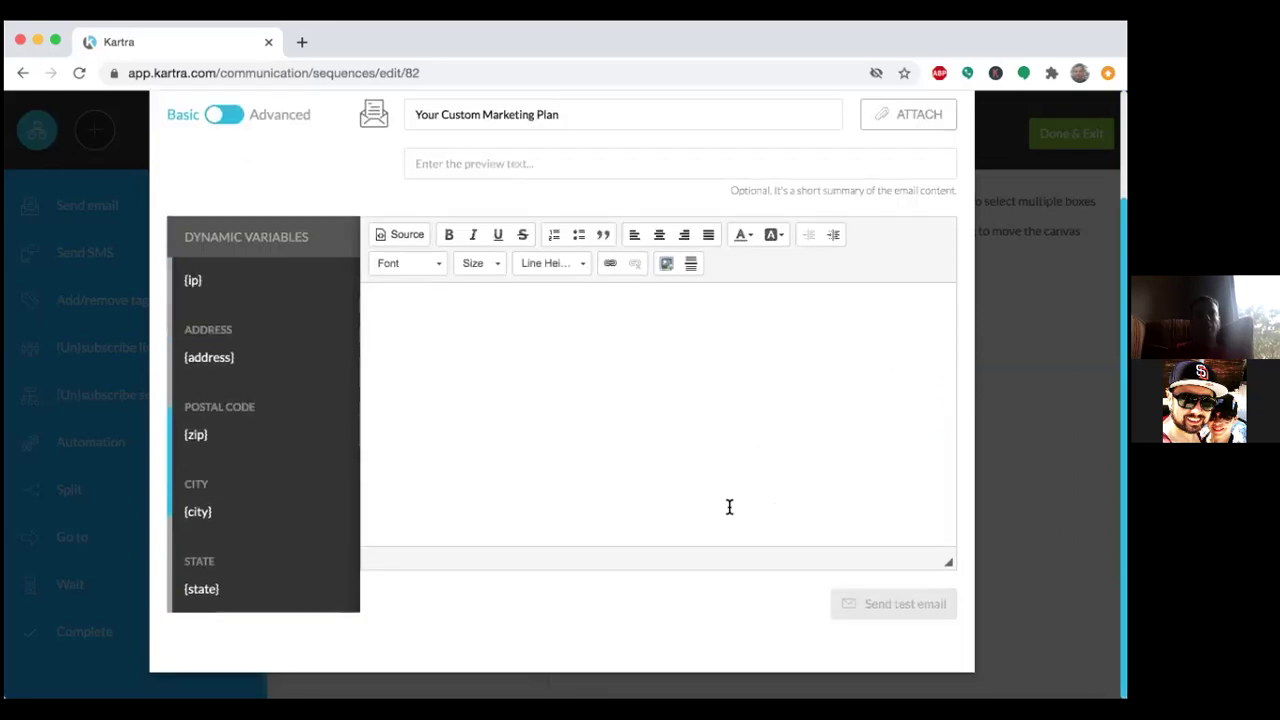
pyautogui.scroll(2, 729, 507)
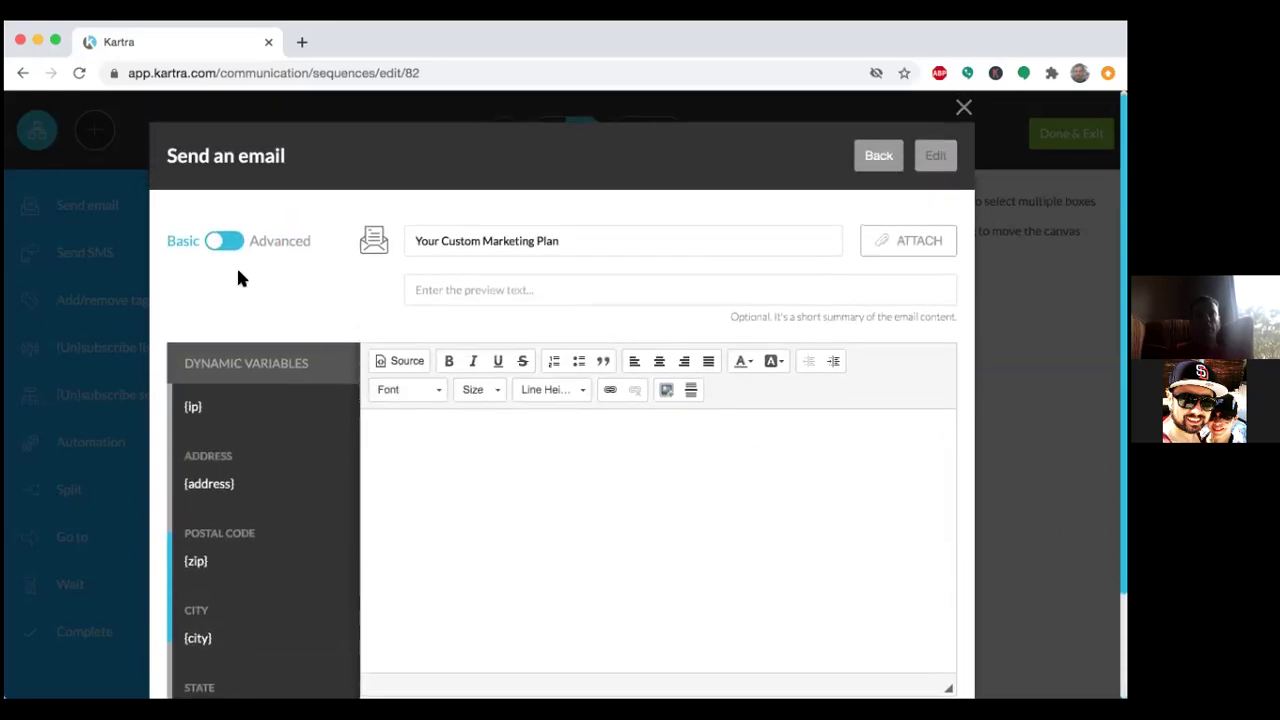
pyautogui.click(219, 252)
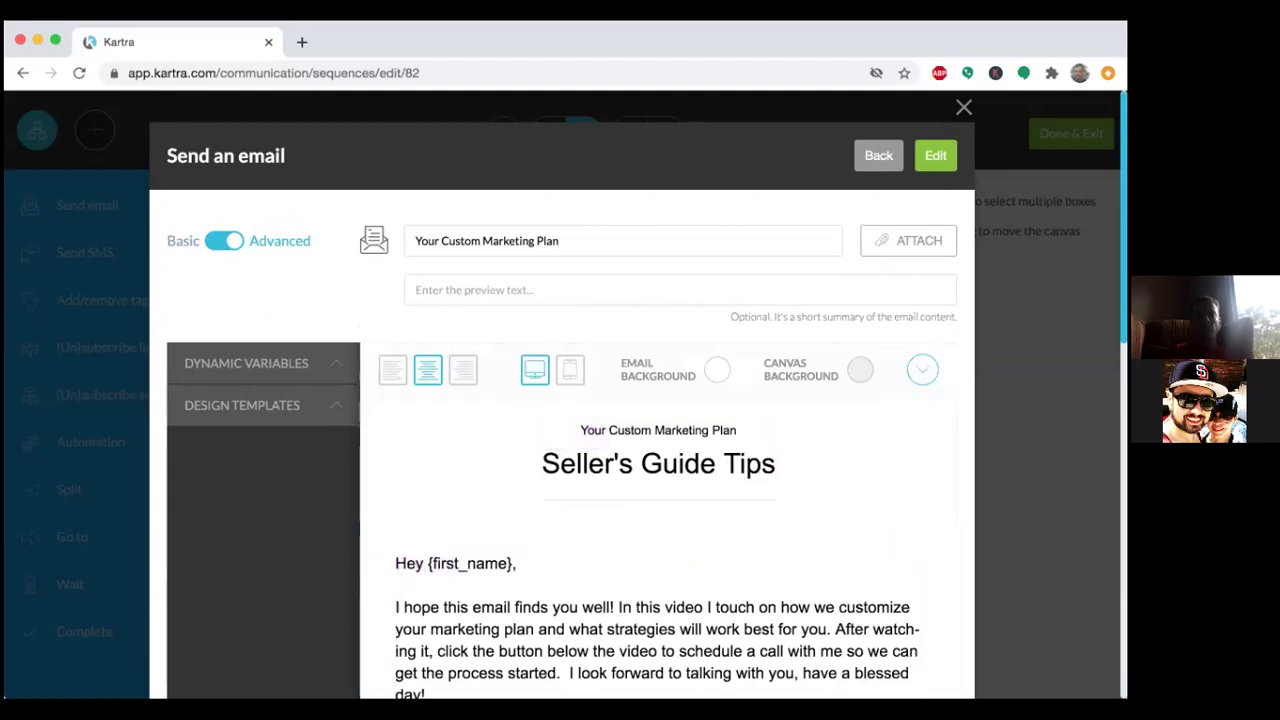
pyautogui.scroll(-3, 560, 450)
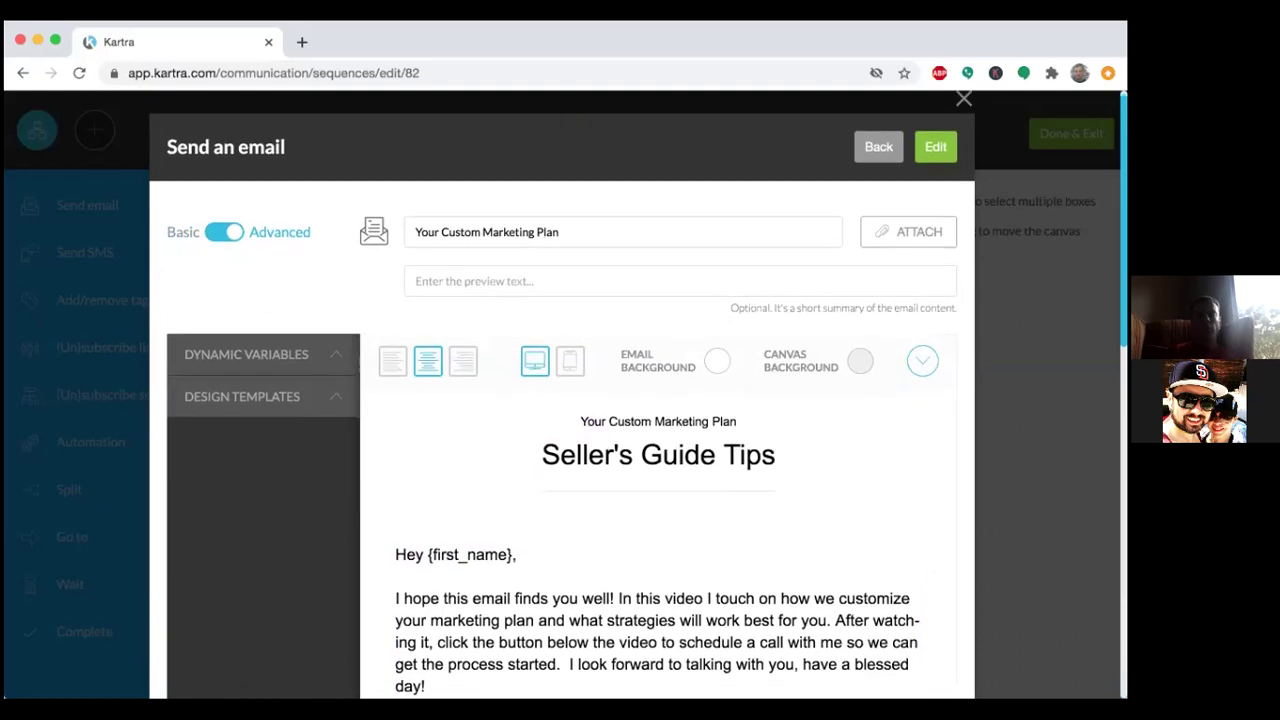
pyautogui.scroll(-1, 560, 450)
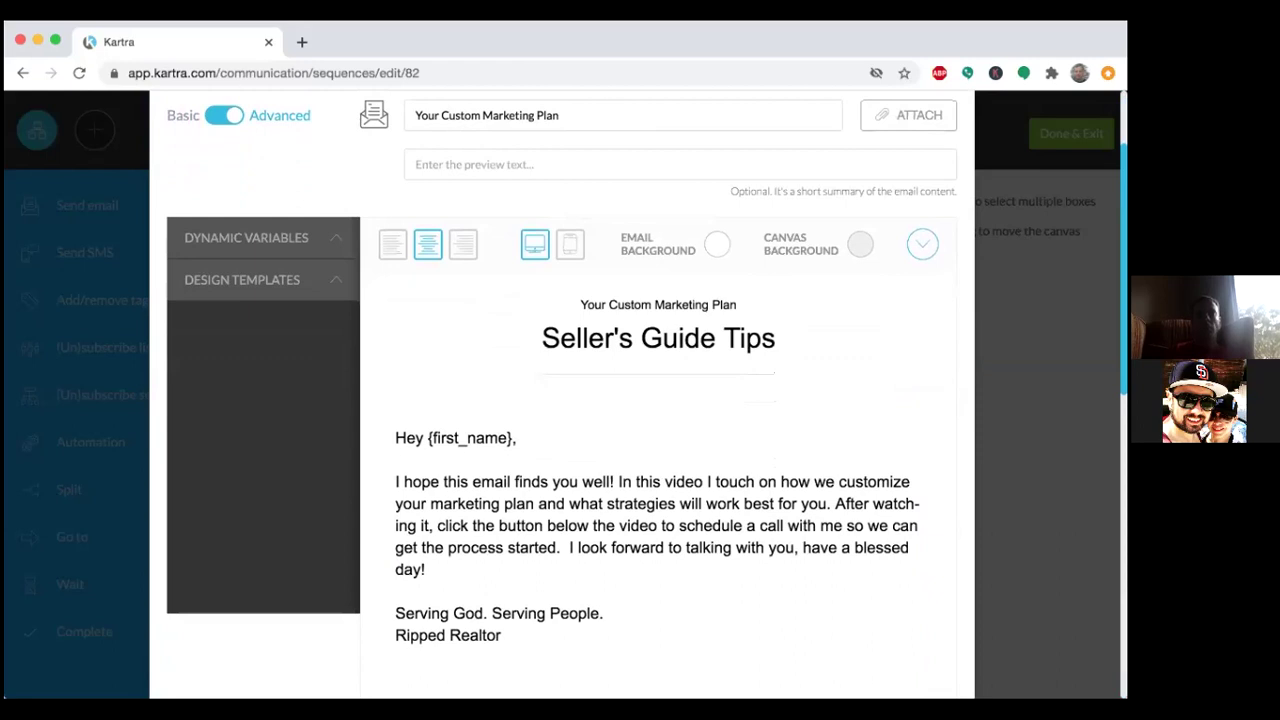
pyautogui.scroll(-15, 560, 450)
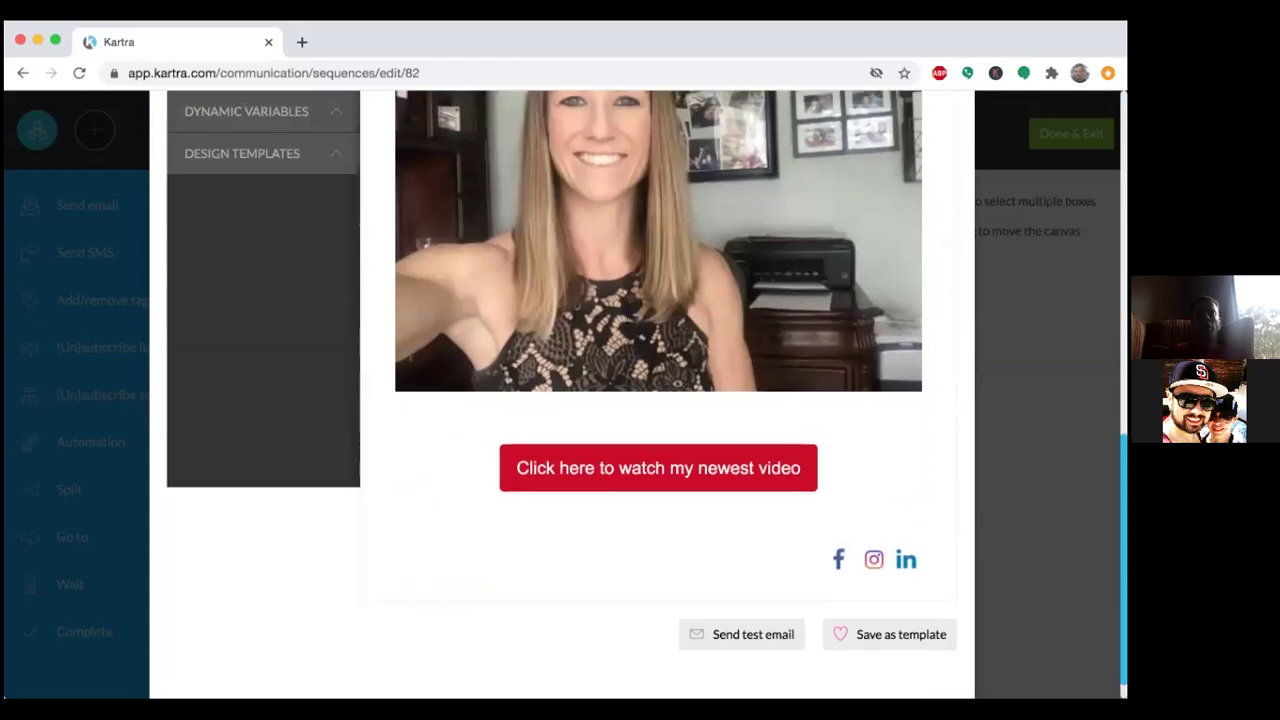
pyautogui.scroll(-1, 560, 400)
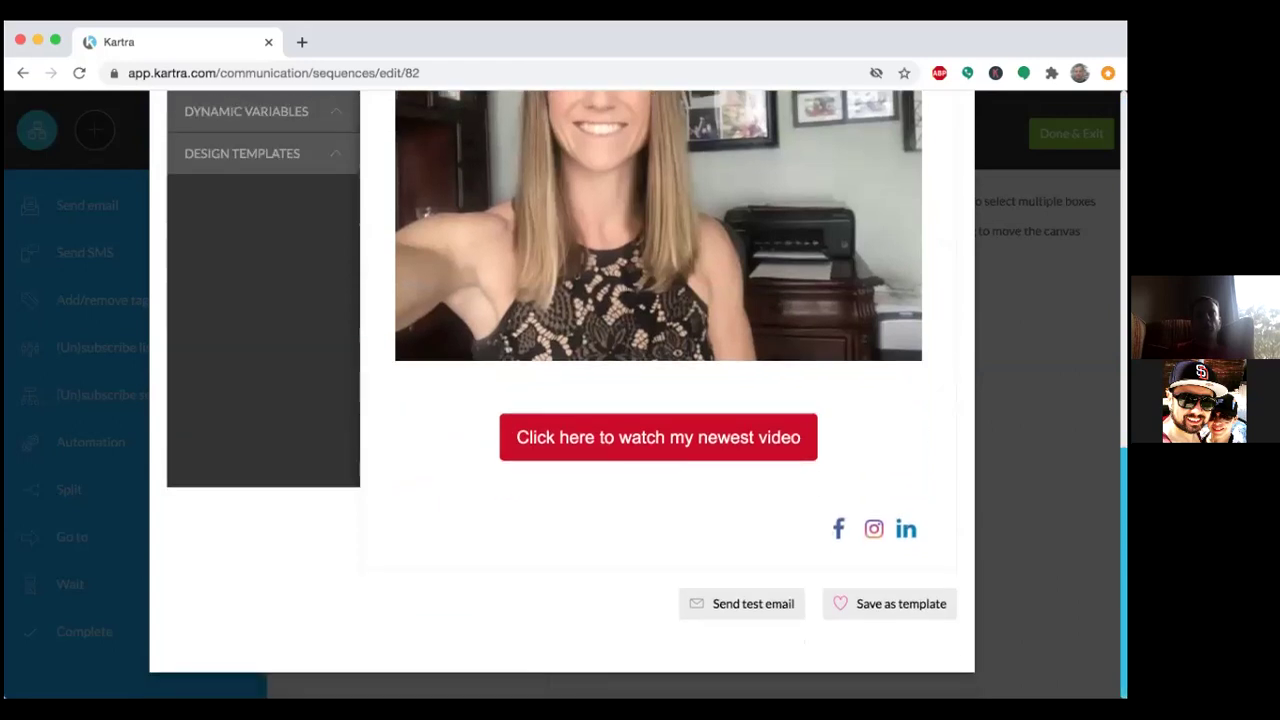
pyautogui.scroll(4, 560, 400)
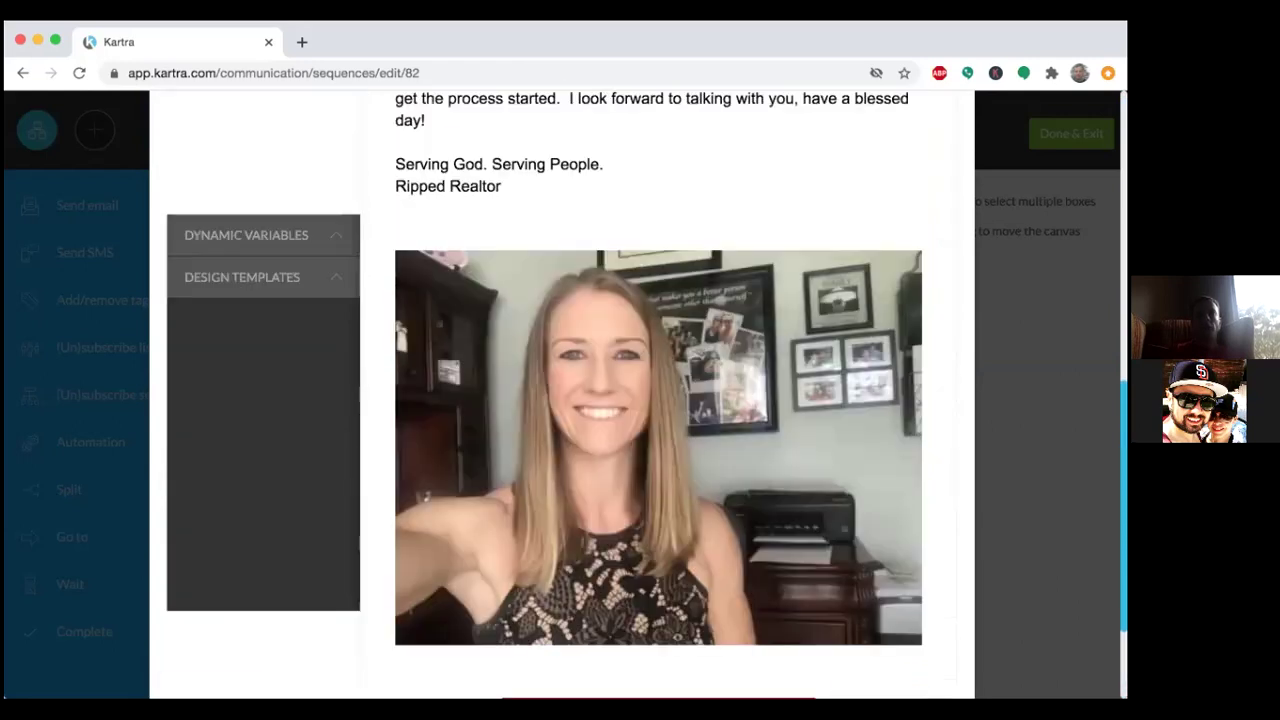
pyautogui.scroll(3, 560, 400)
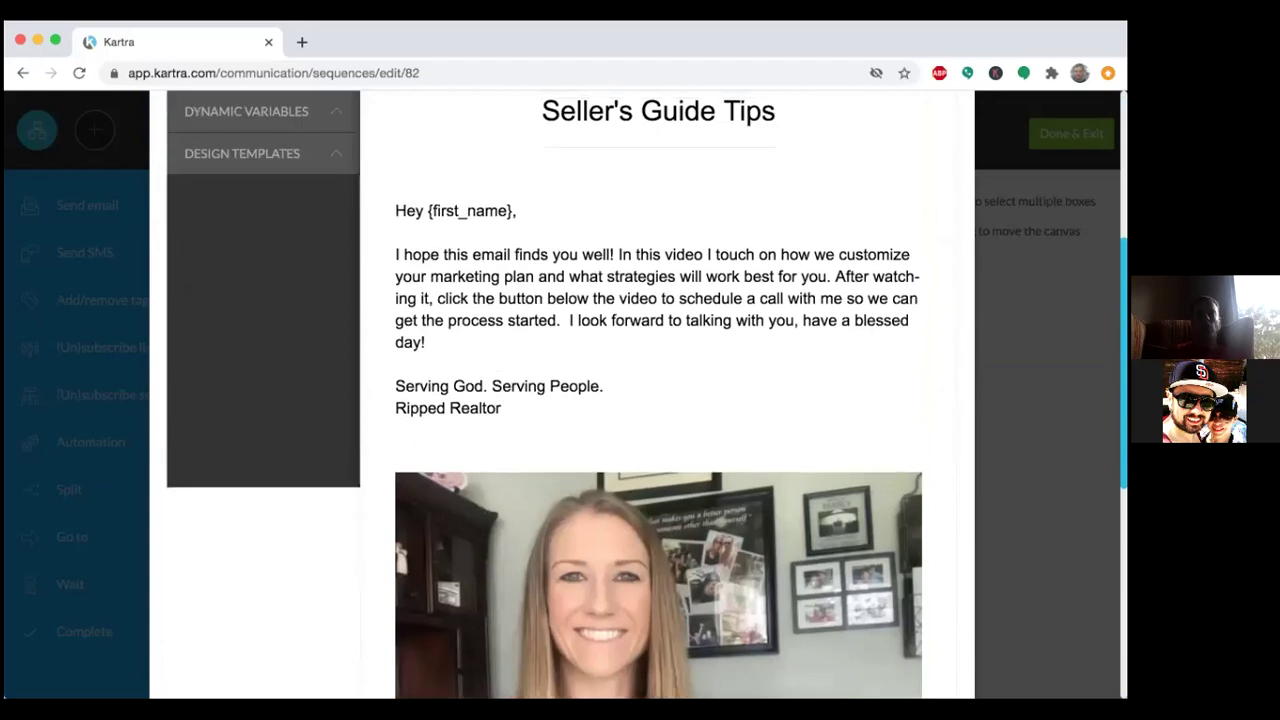
pyautogui.scroll(2, 560, 400)
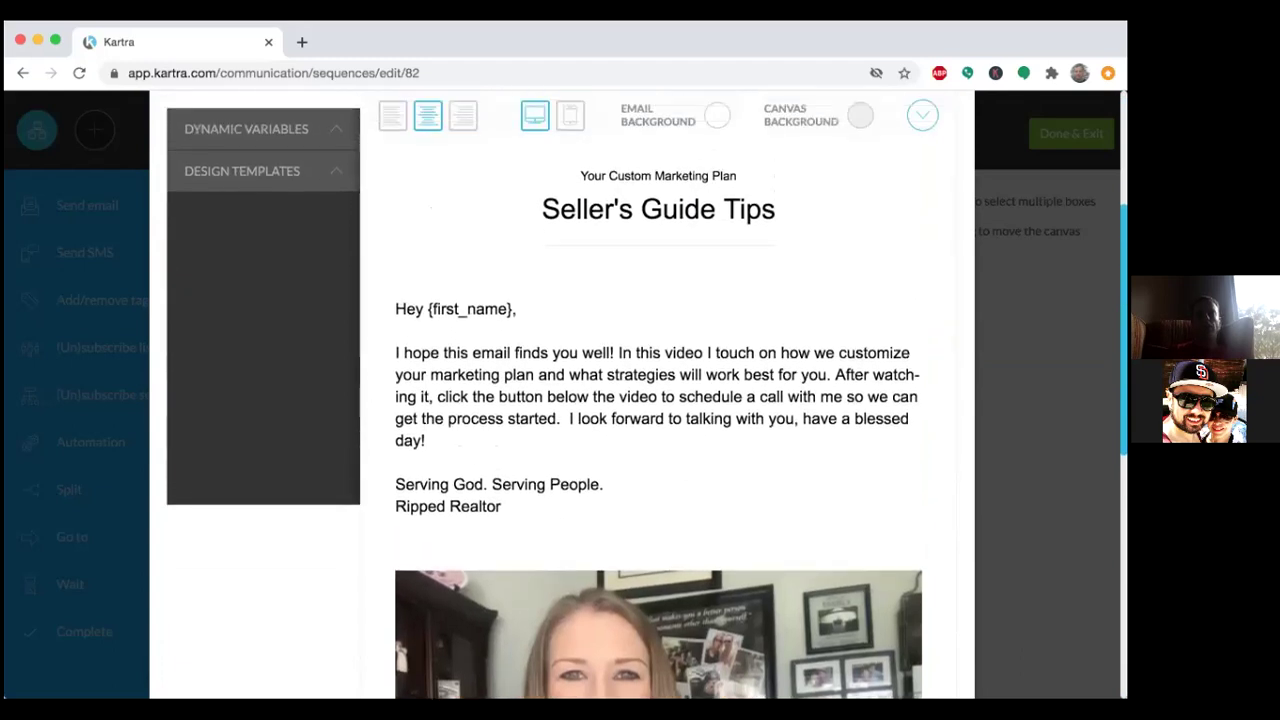
pyautogui.scroll(2, 560, 400)
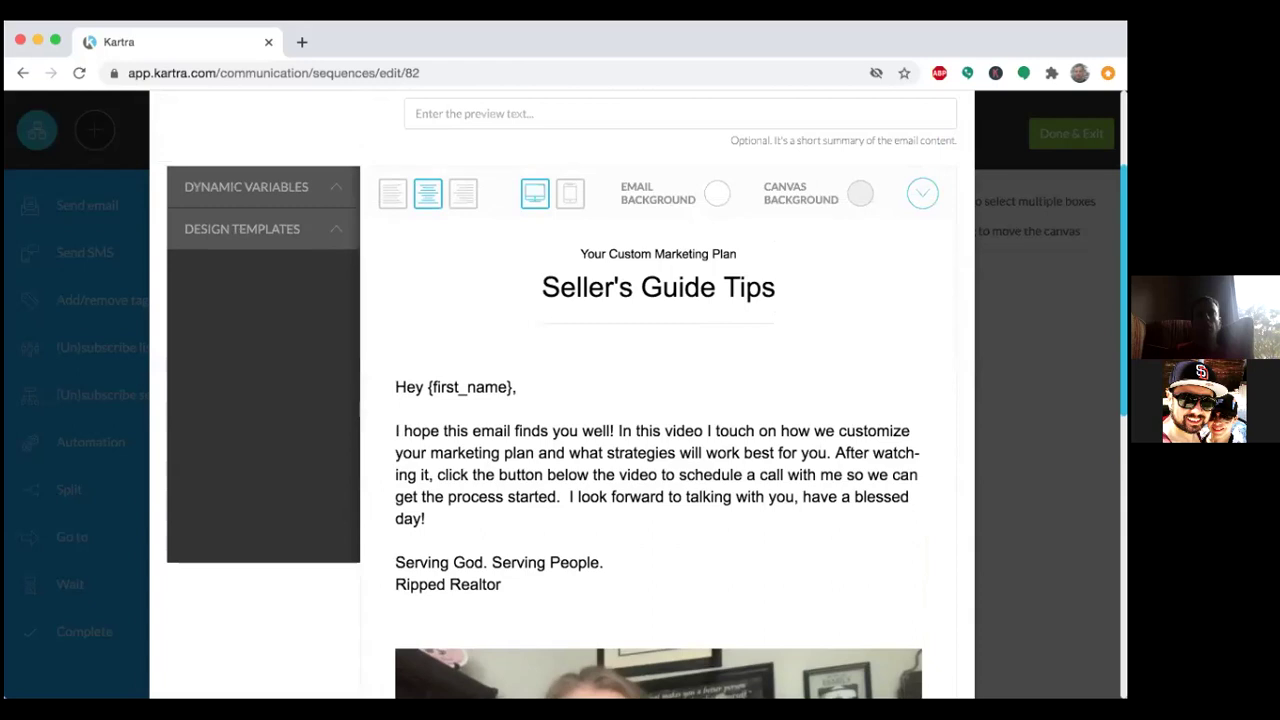
pyautogui.scroll(3, 560, 400)
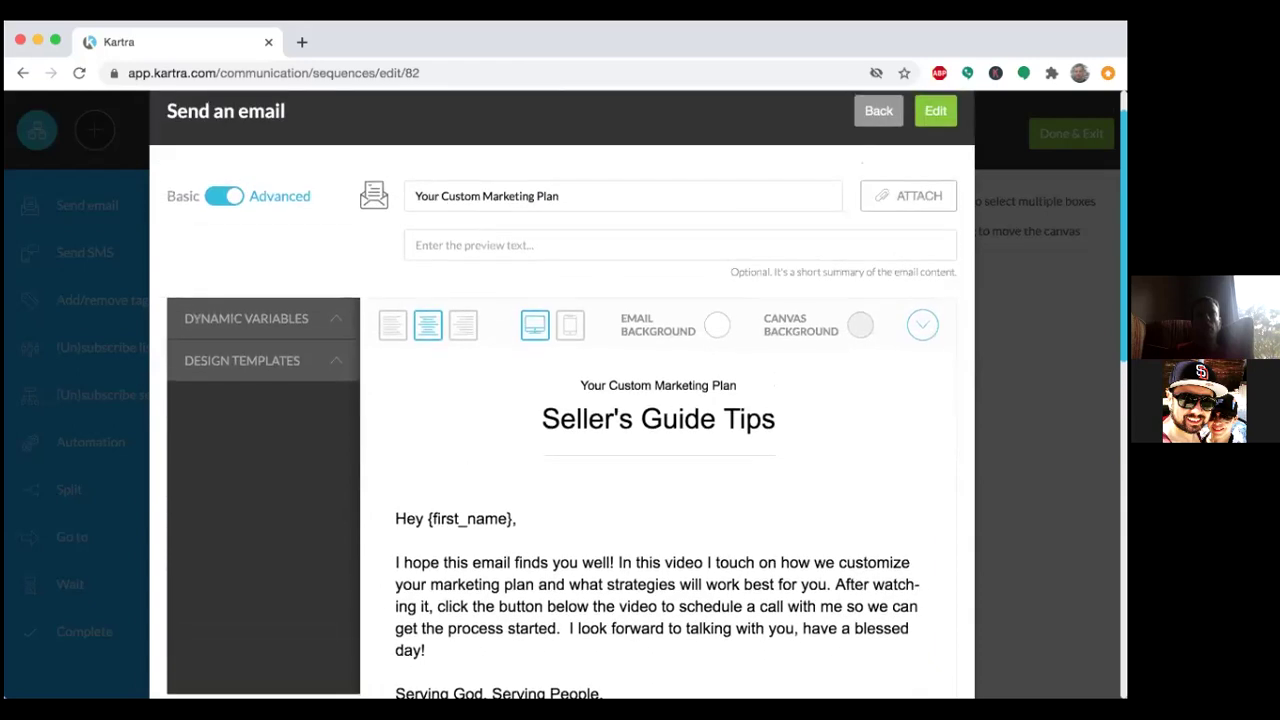
pyautogui.click(290, 366)
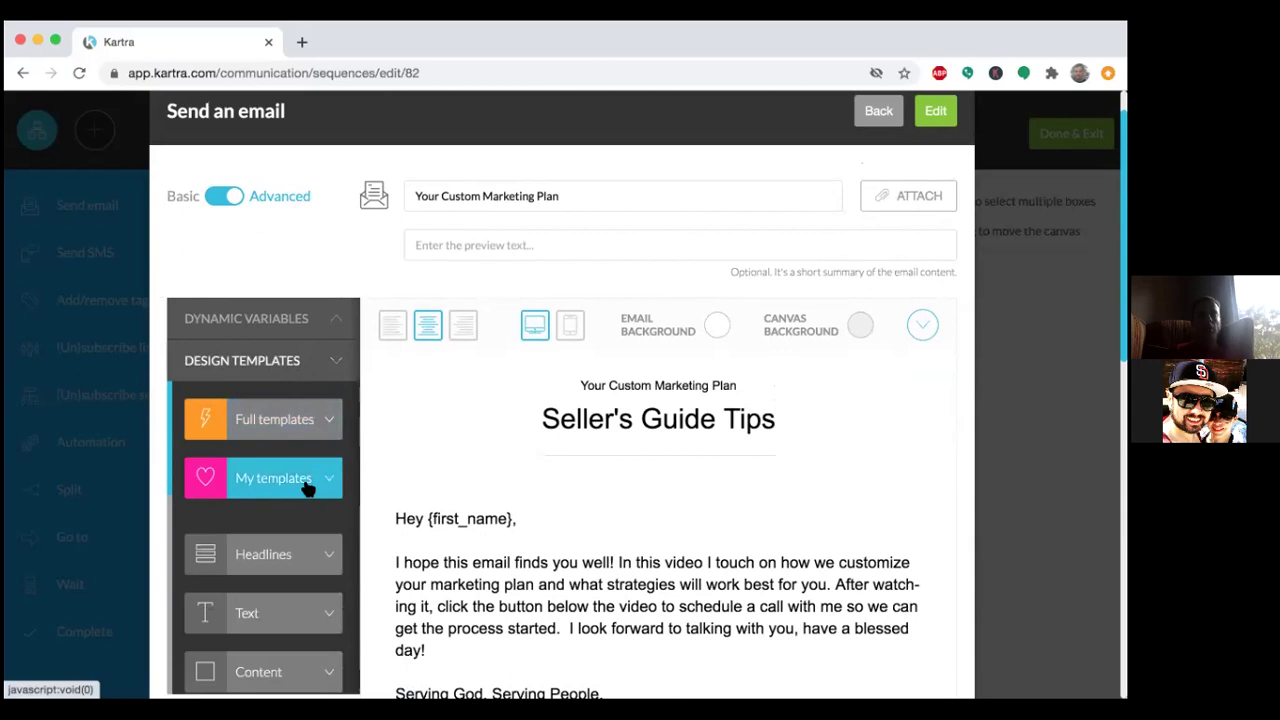
pyautogui.scroll(-3, 307, 487)
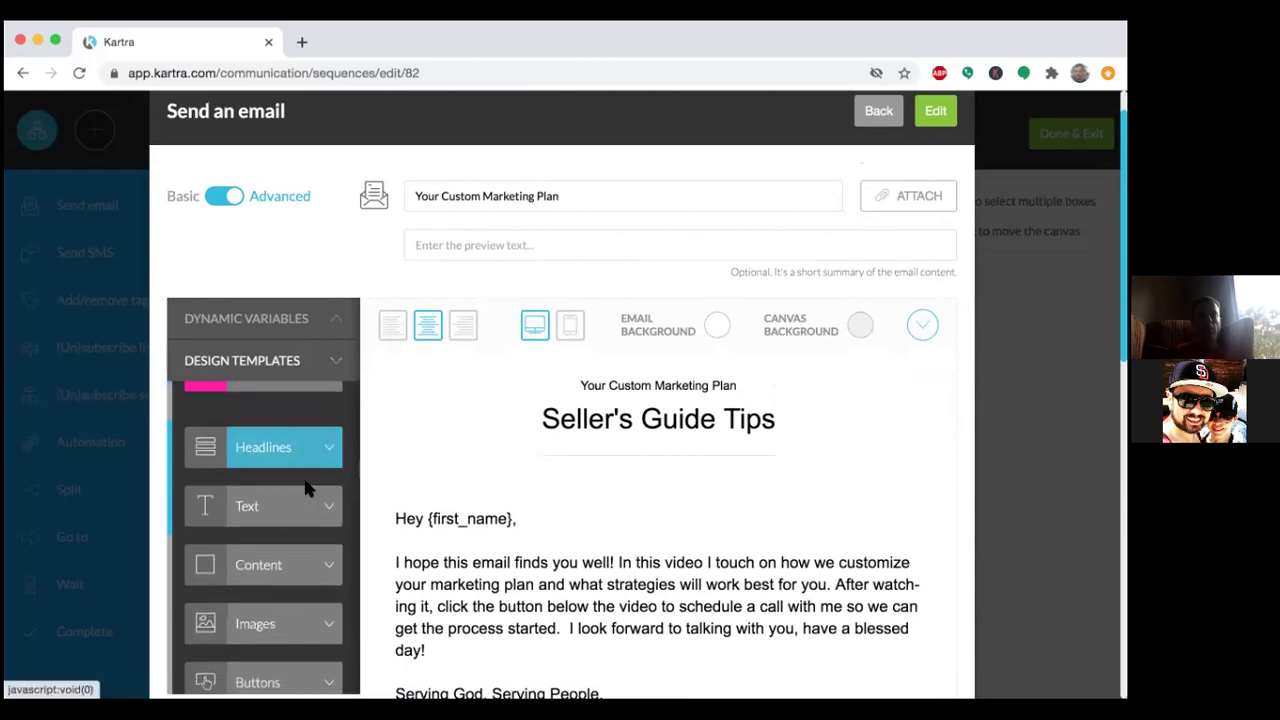
pyautogui.scroll(3, 307, 487)
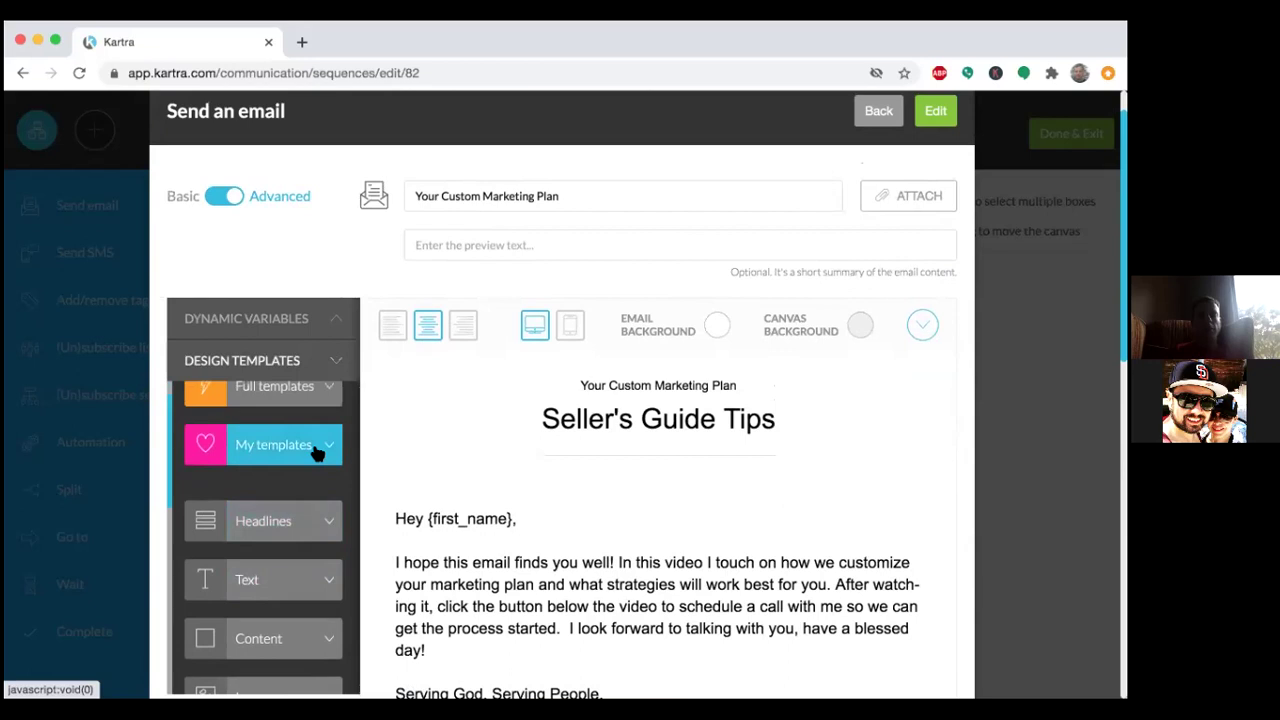
pyautogui.click(334, 389)
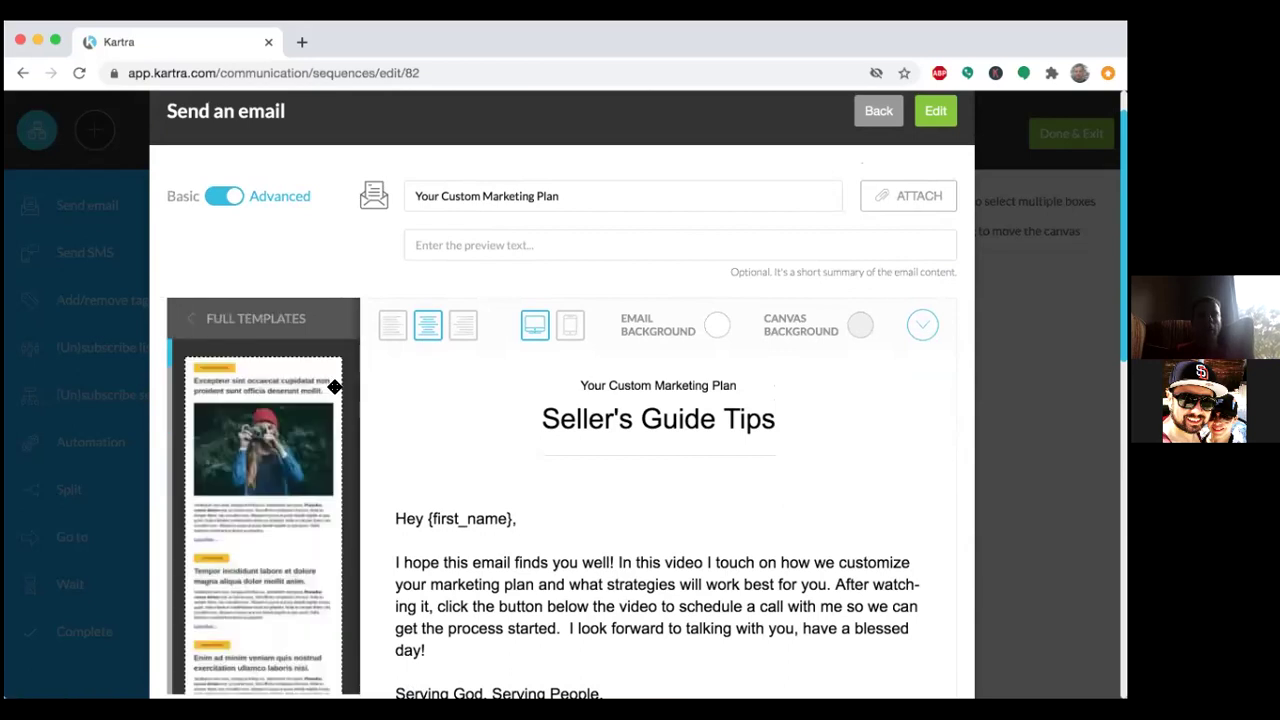
pyautogui.scroll(-5, 321, 558)
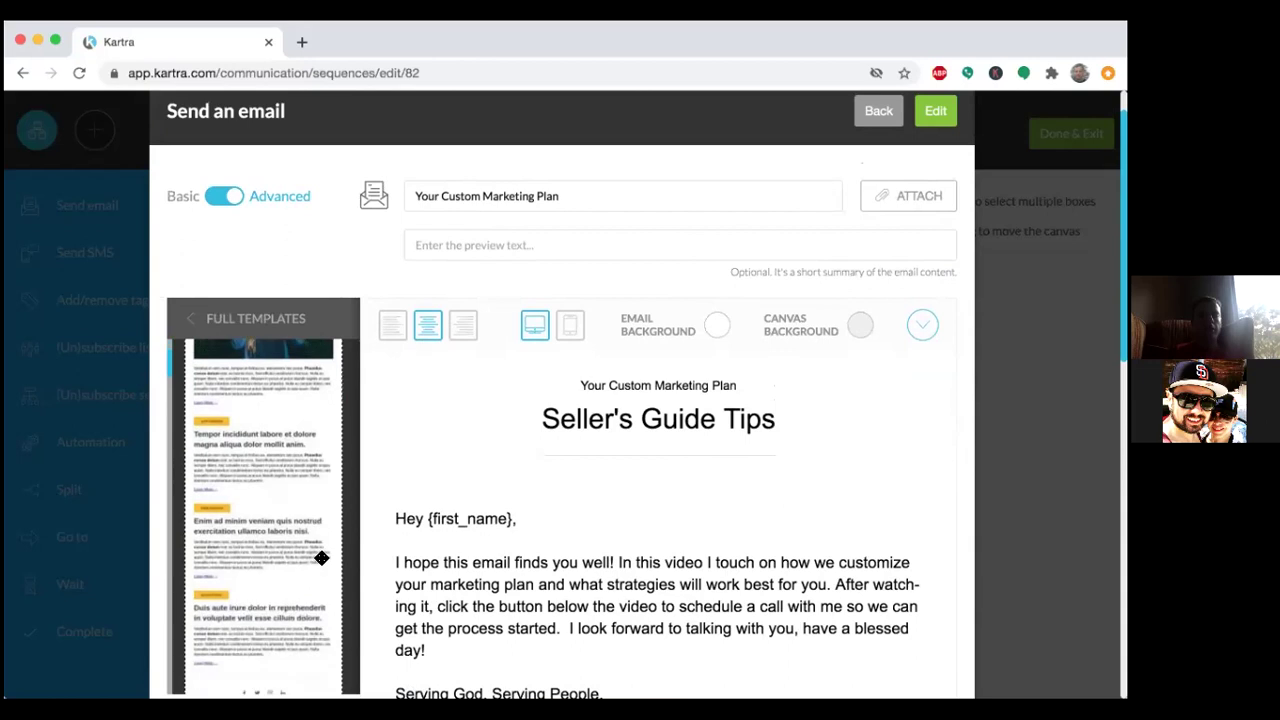
pyautogui.scroll(-10, 321, 558)
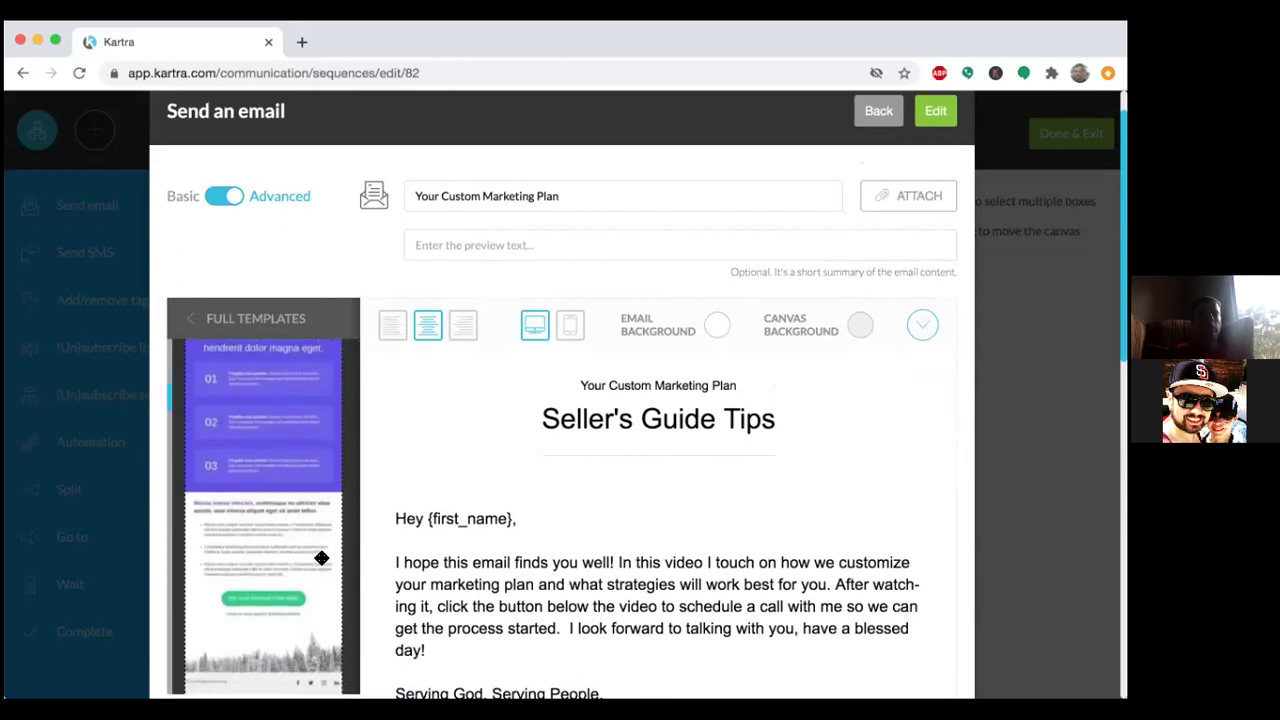
pyautogui.scroll(-5, 321, 558)
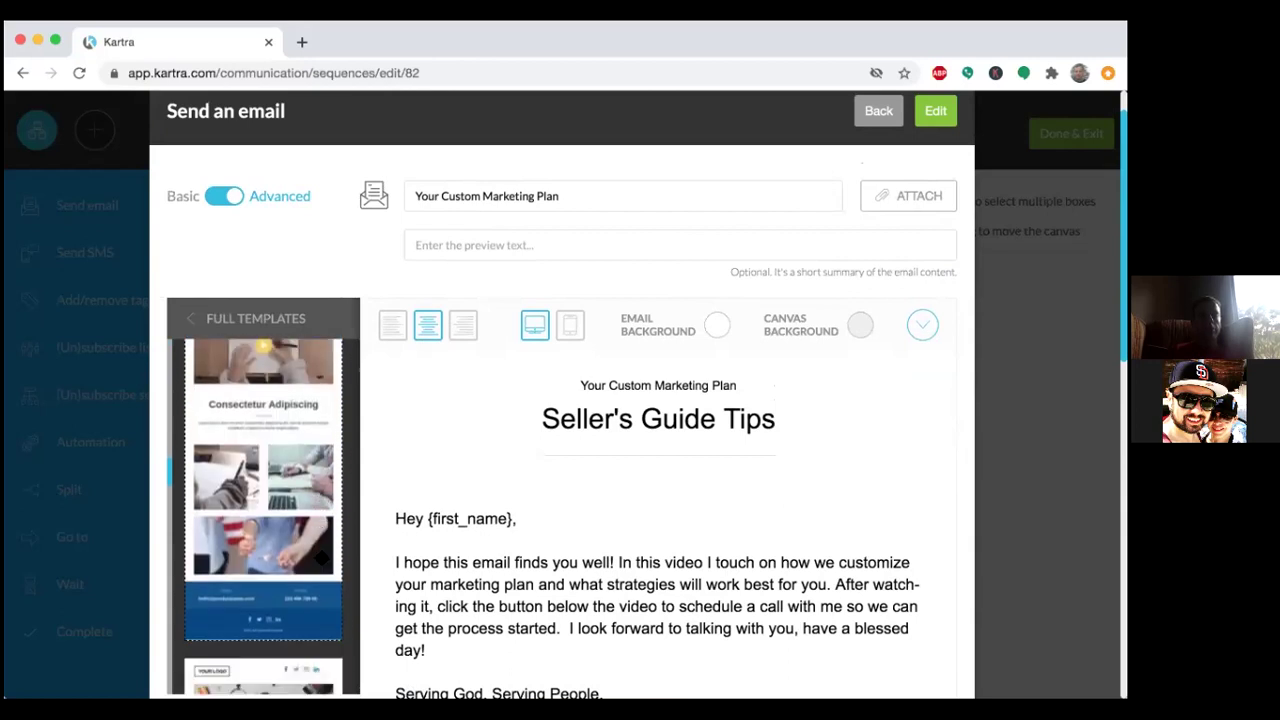
pyautogui.scroll(-8, 321, 558)
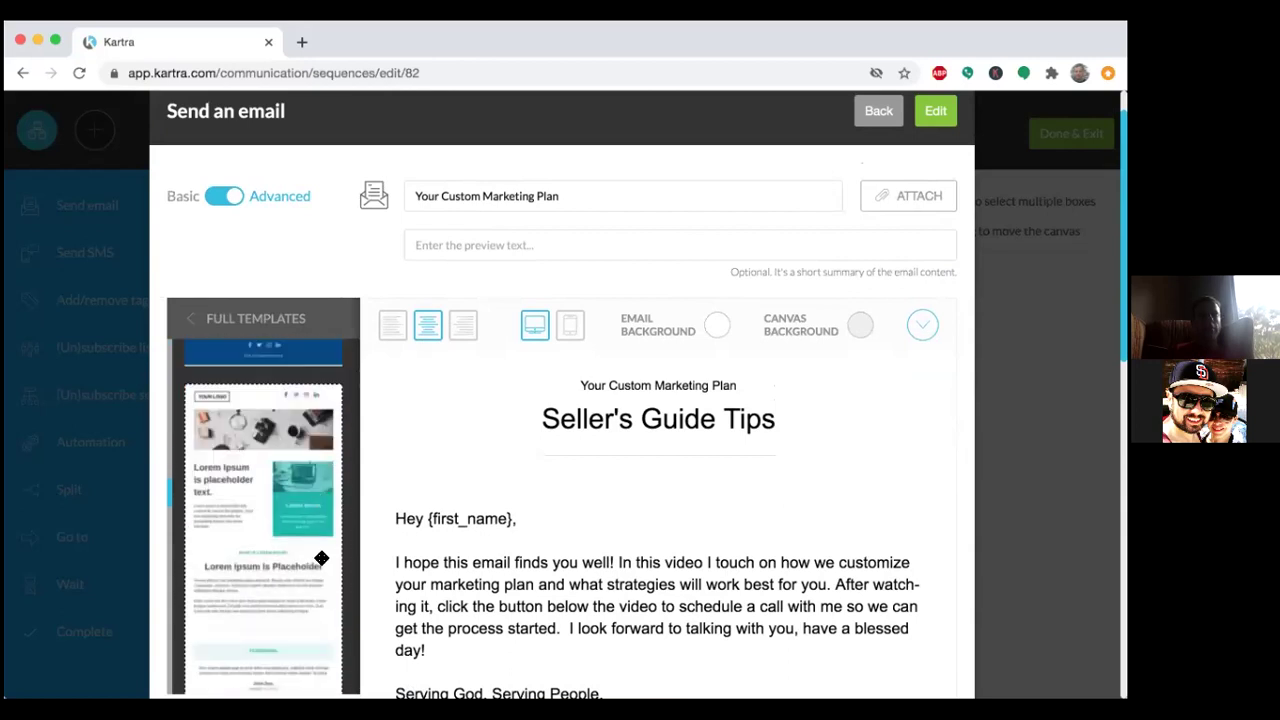
pyautogui.scroll(-8, 321, 558)
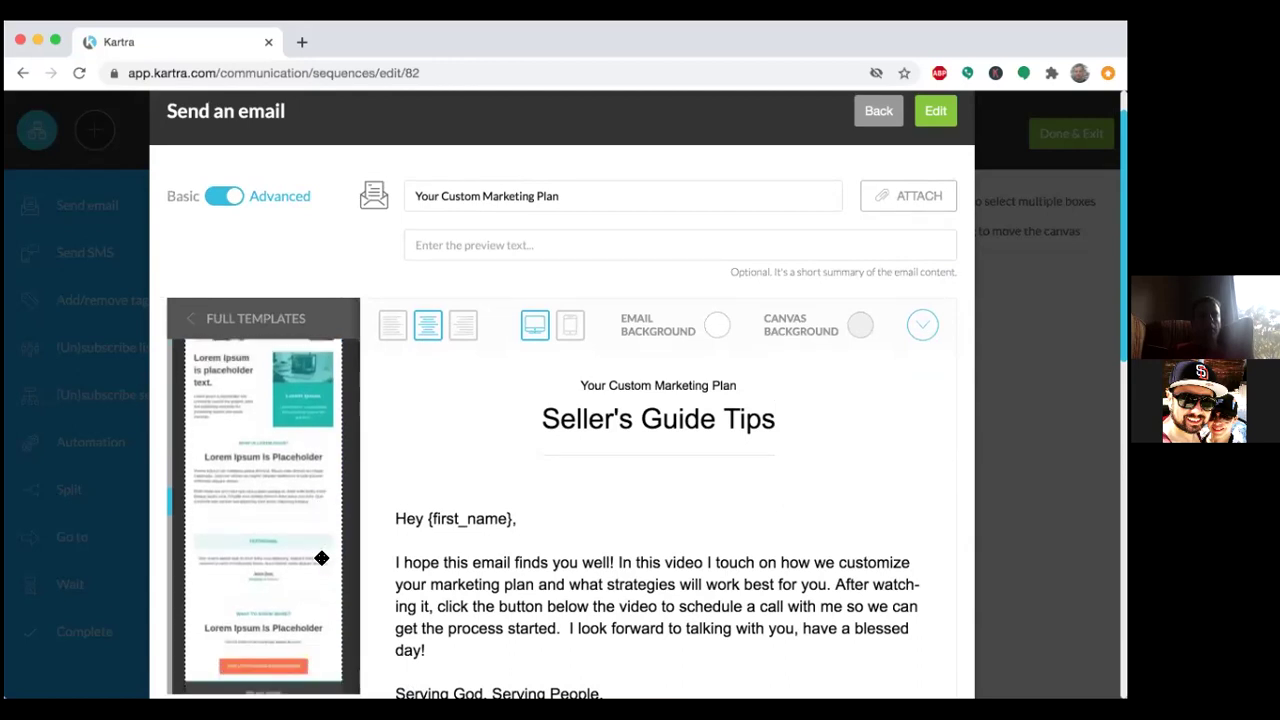
pyautogui.scroll(-2, 321, 558)
pyautogui.scroll(-7, 321, 558)
pyautogui.scroll(-2, 321, 558)
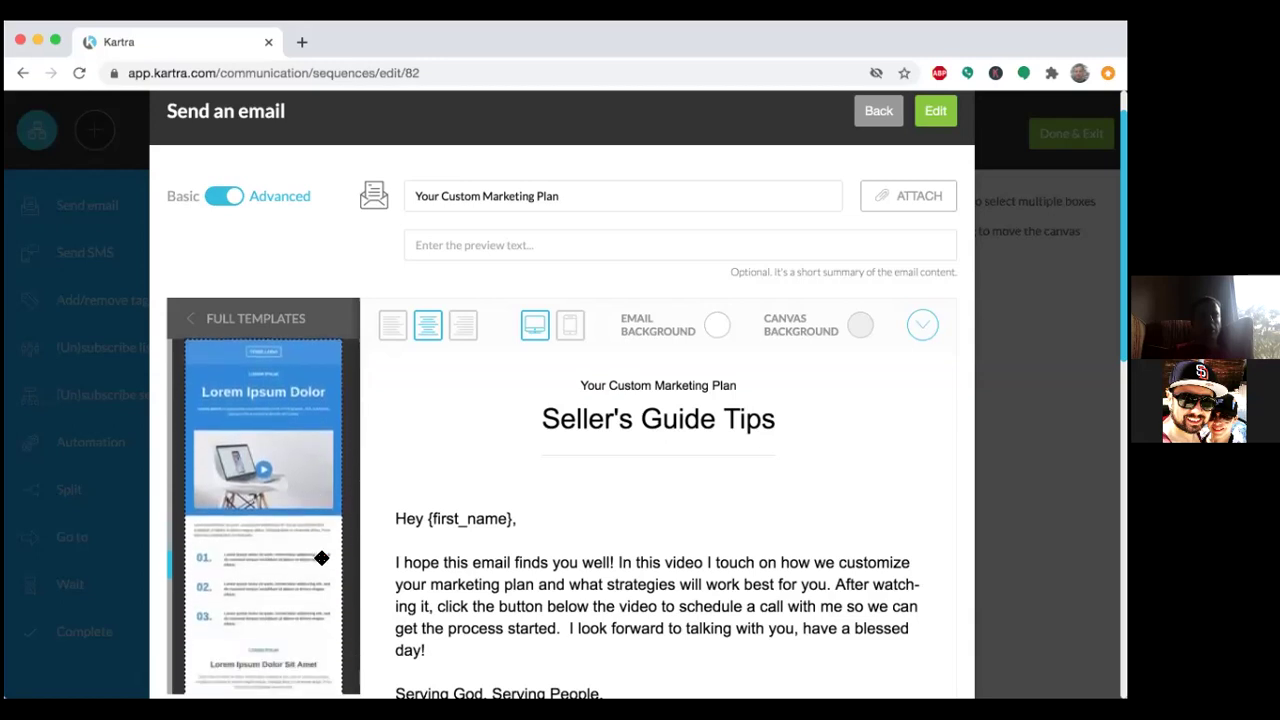
pyautogui.scroll(-3, 321, 558)
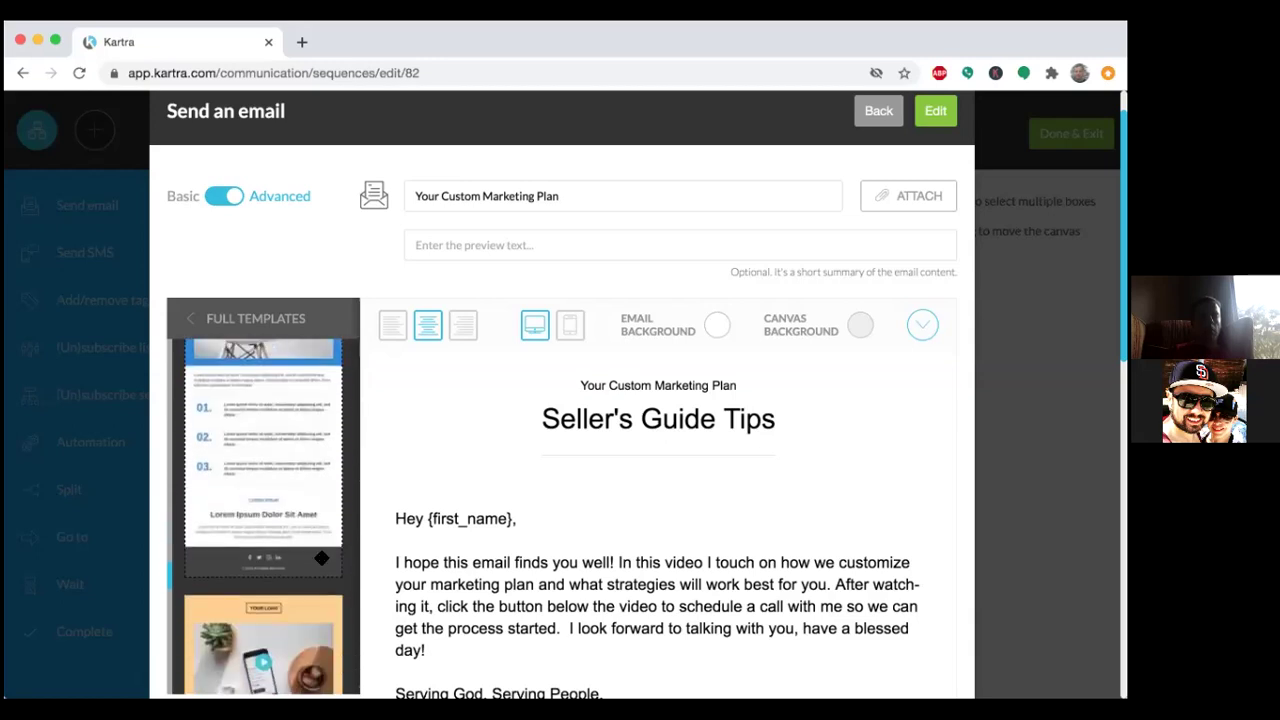
pyautogui.scroll(-4, 321, 558)
pyautogui.scroll(-10, 321, 558)
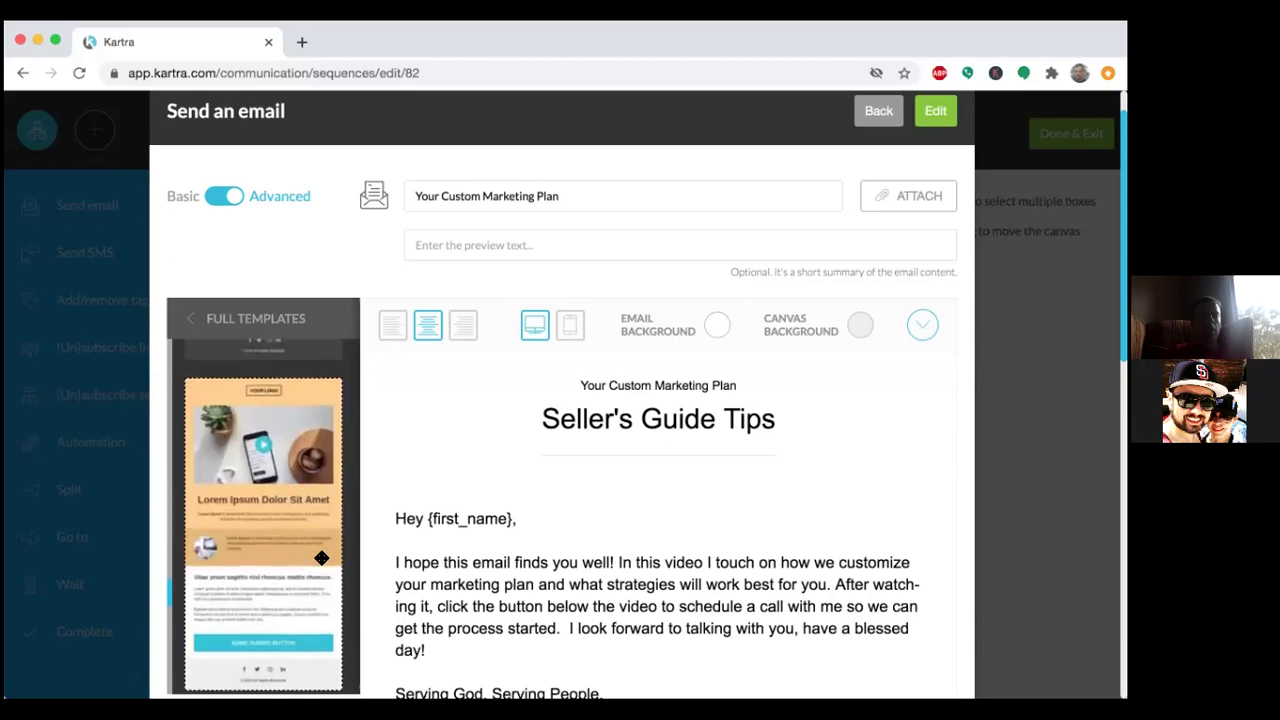
pyautogui.scroll(-10, 321, 558)
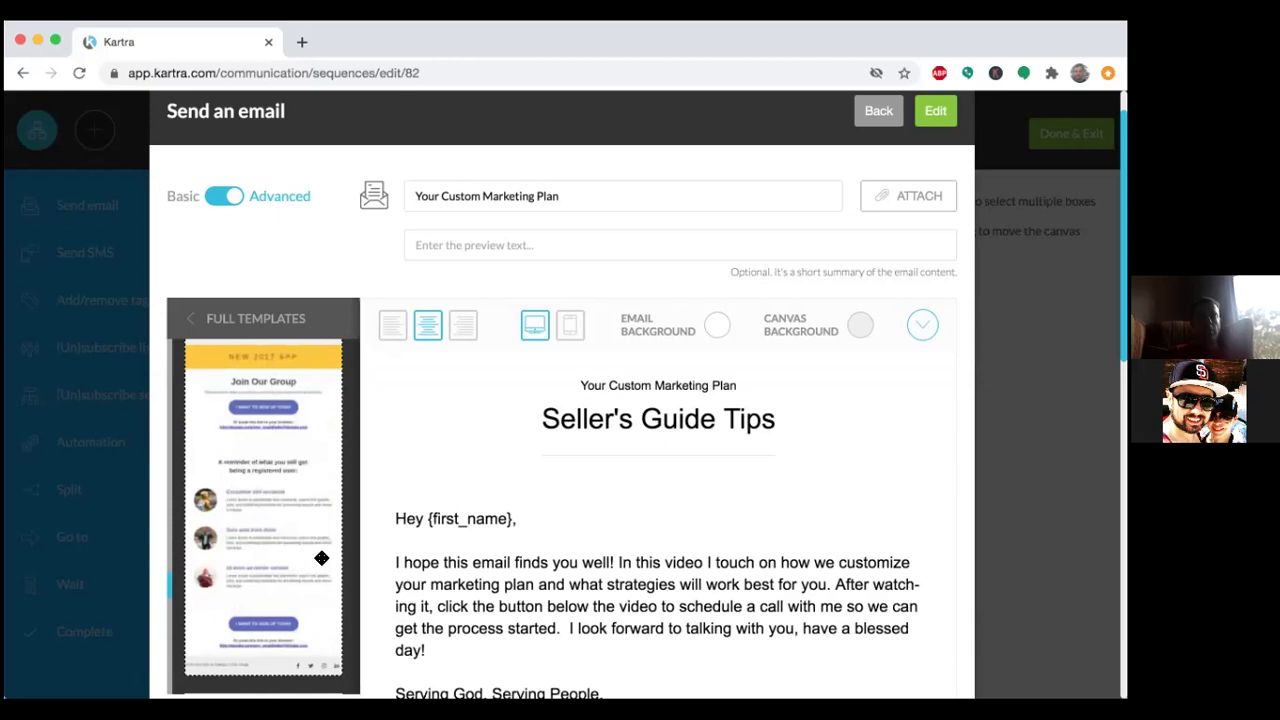
pyautogui.scroll(-10, 321, 558)
pyautogui.scroll(-10, 321, 548)
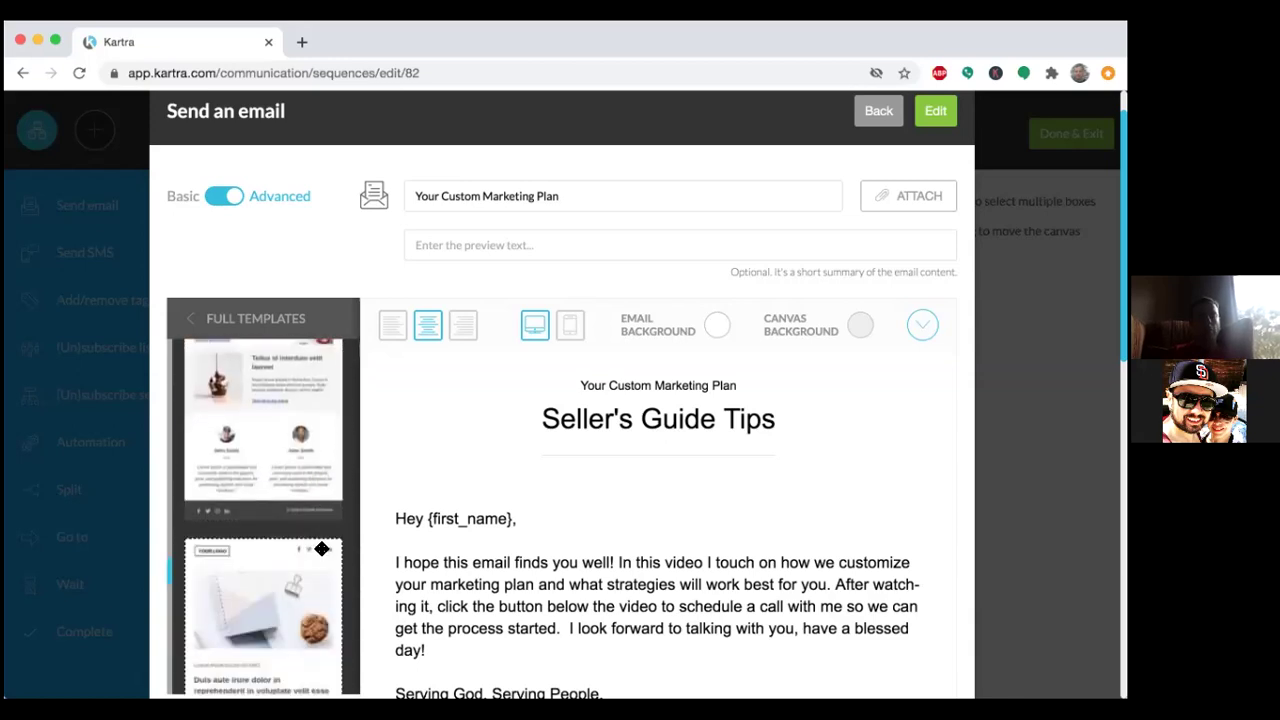
pyautogui.scroll(-10, 321, 548)
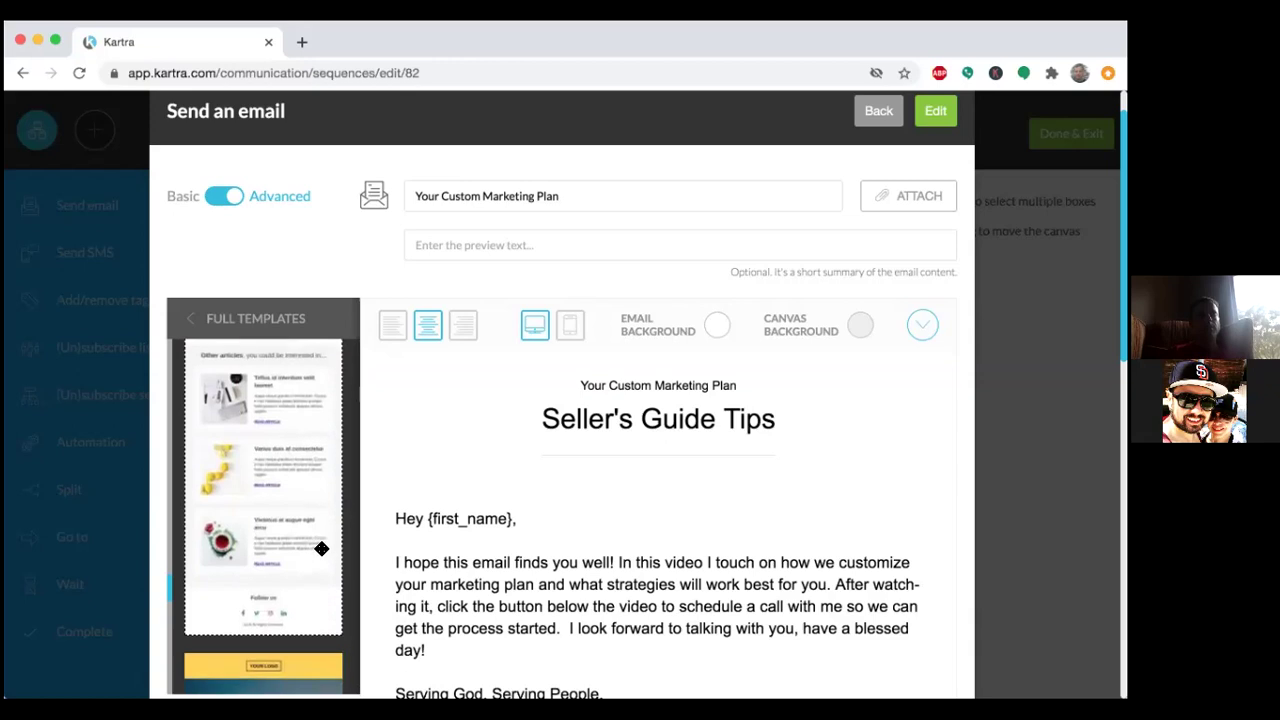
pyautogui.scroll(-3, 321, 548)
pyautogui.scroll(-15, 321, 548)
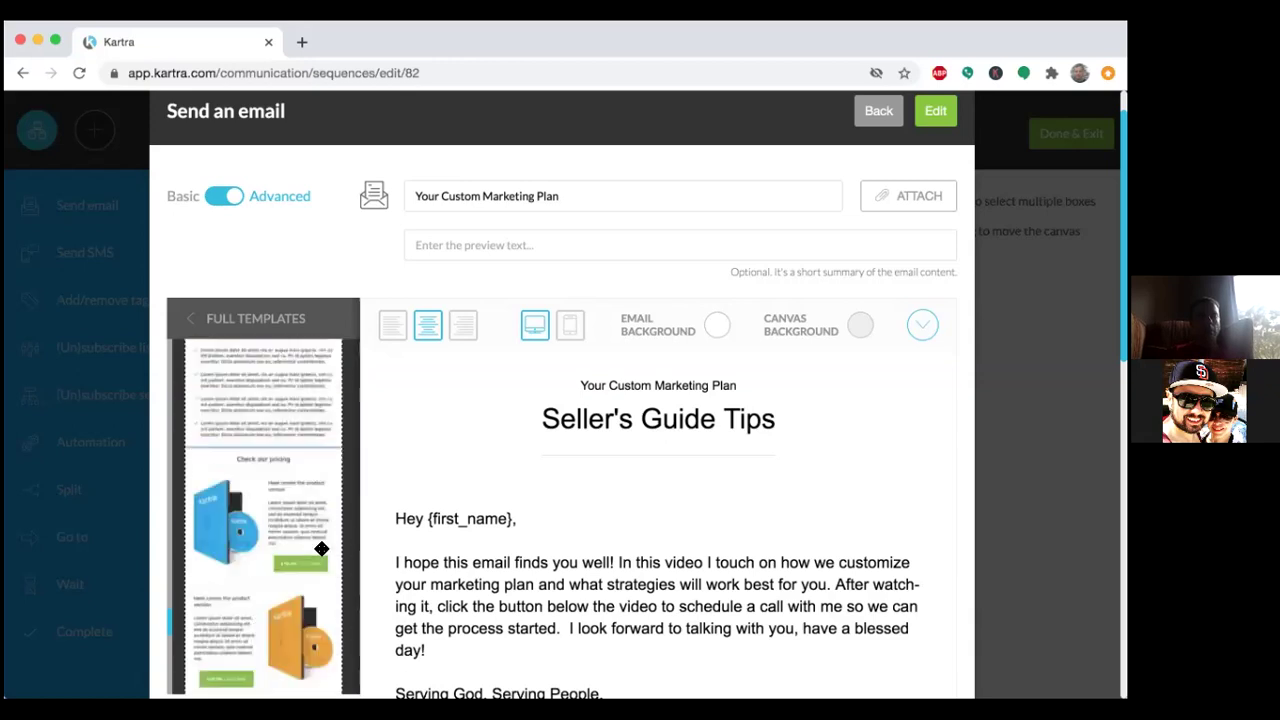
pyautogui.scroll(-15, 321, 548)
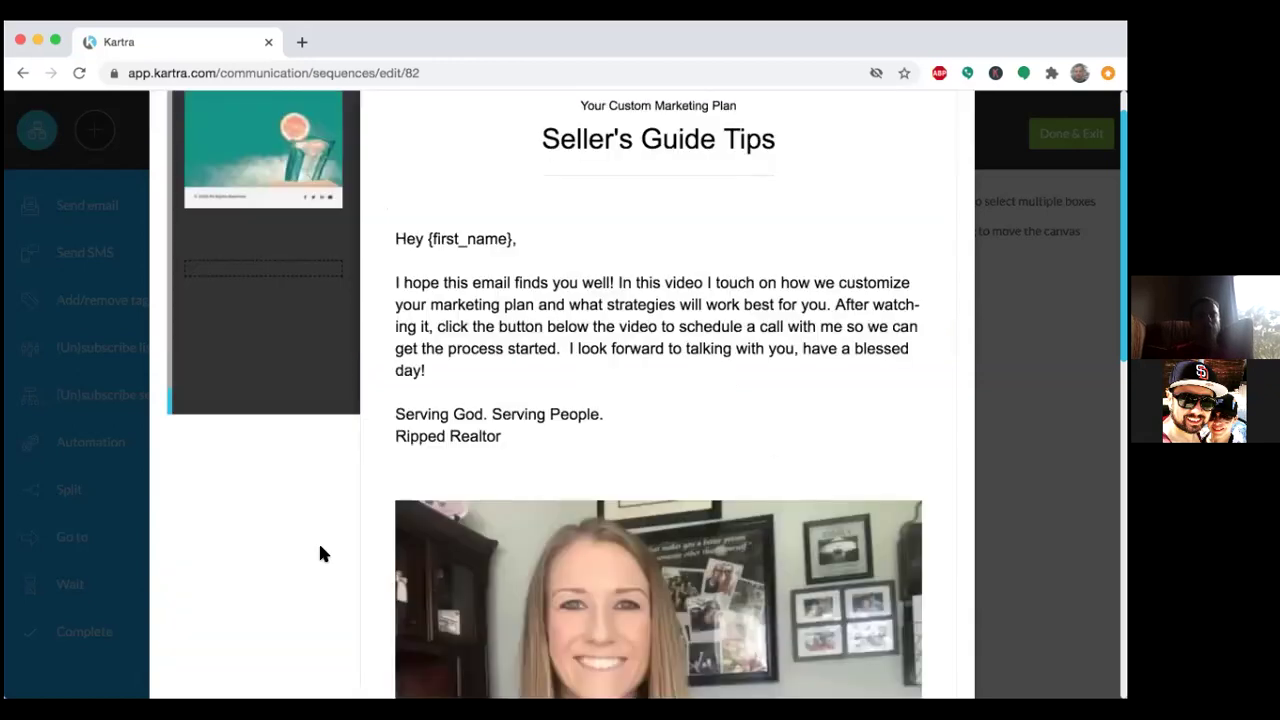
pyautogui.scroll(10, 321, 548)
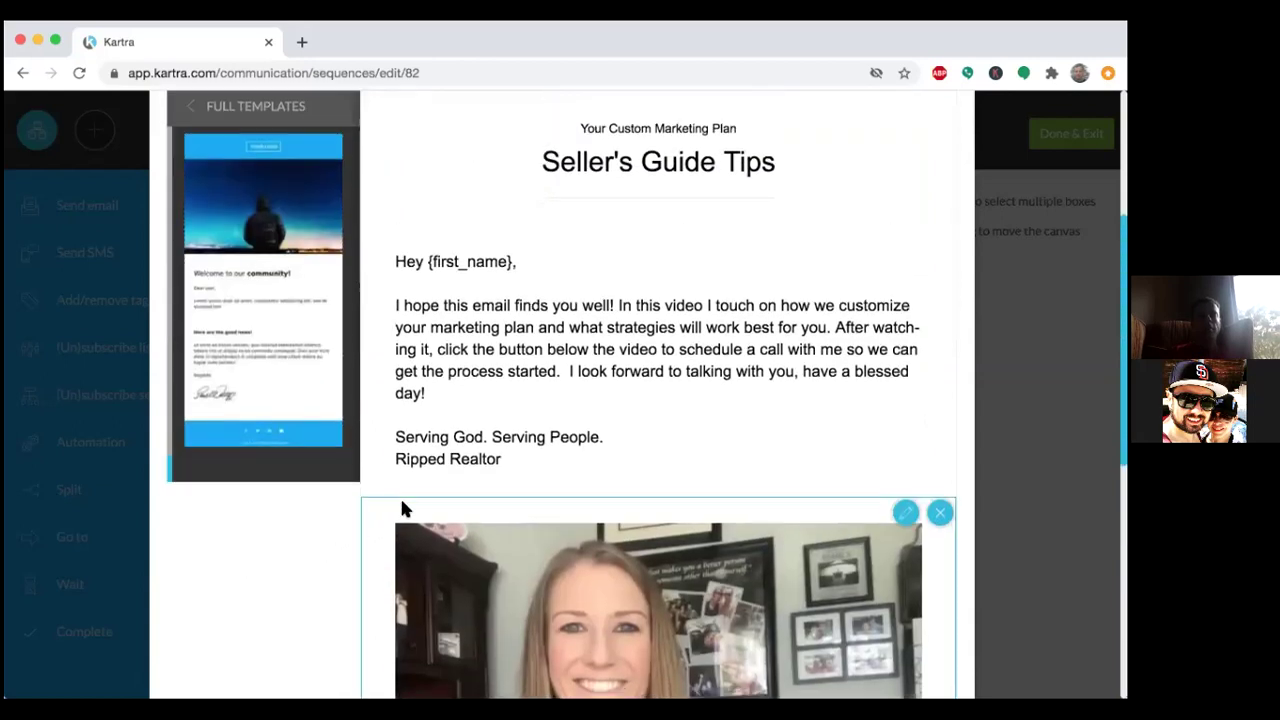
pyautogui.scroll(-5, 400, 505)
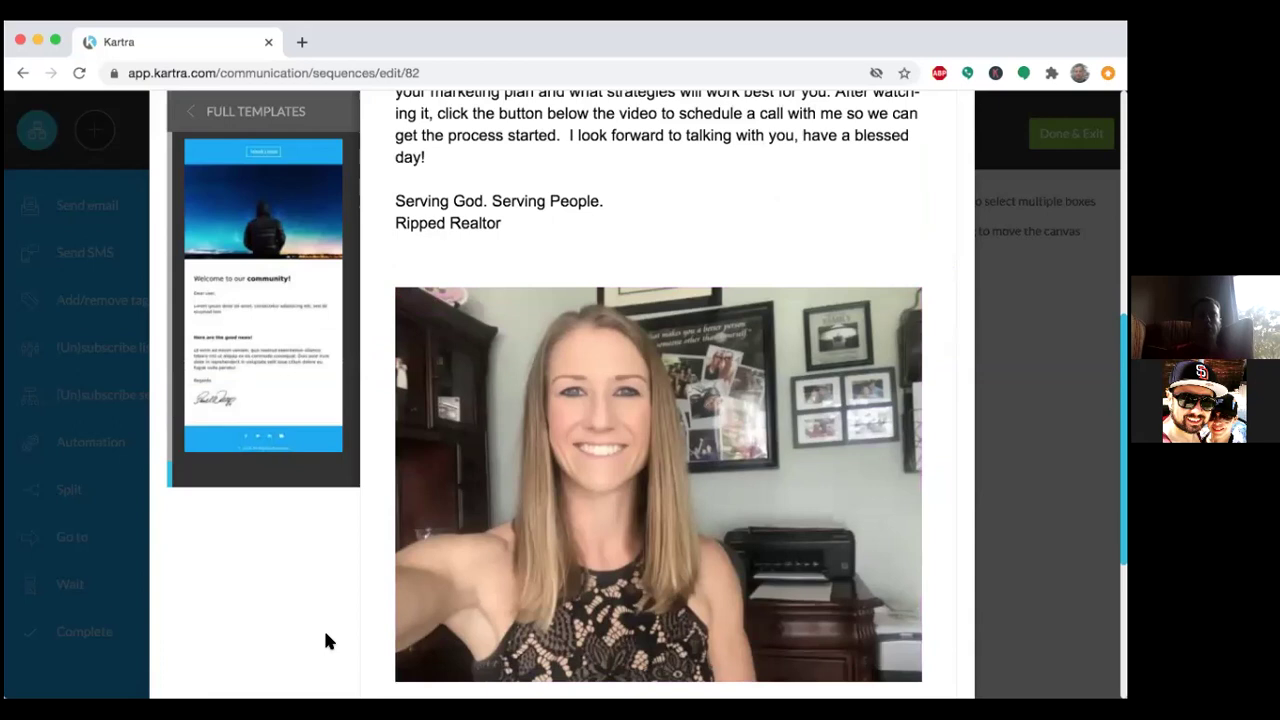
pyautogui.scroll(4, 325, 637)
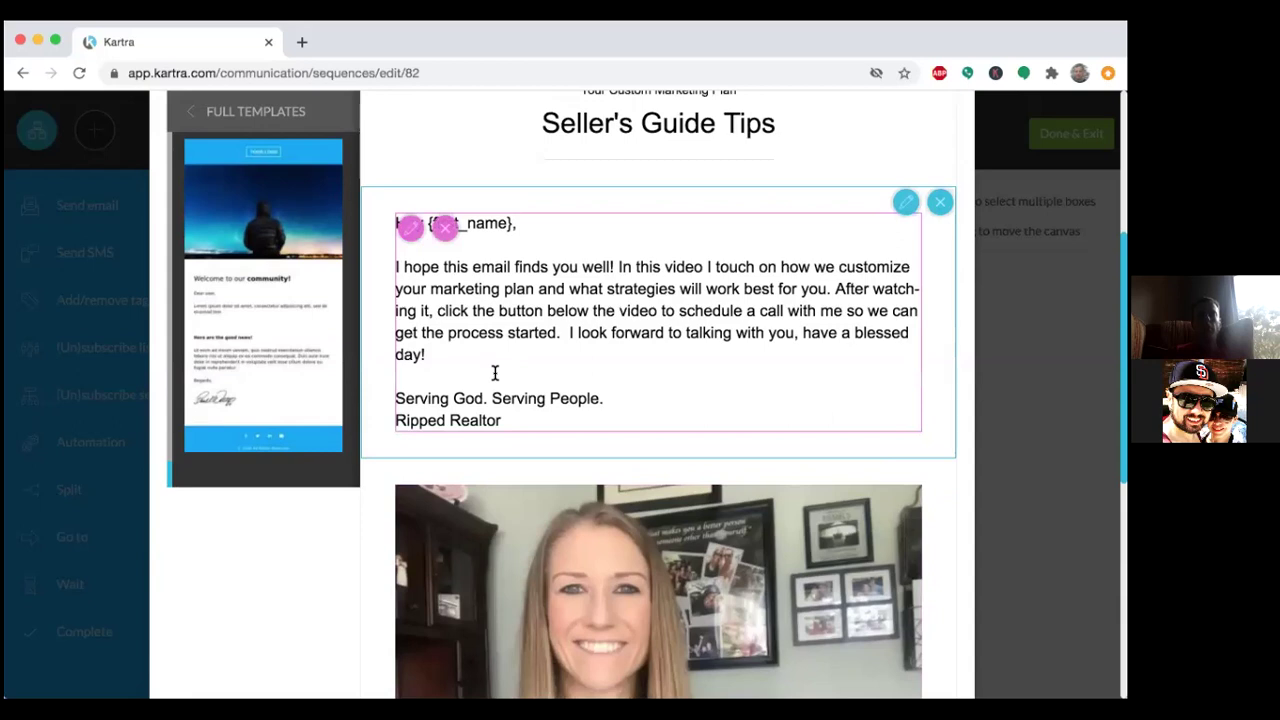
pyautogui.scroll(-5, 381, 590)
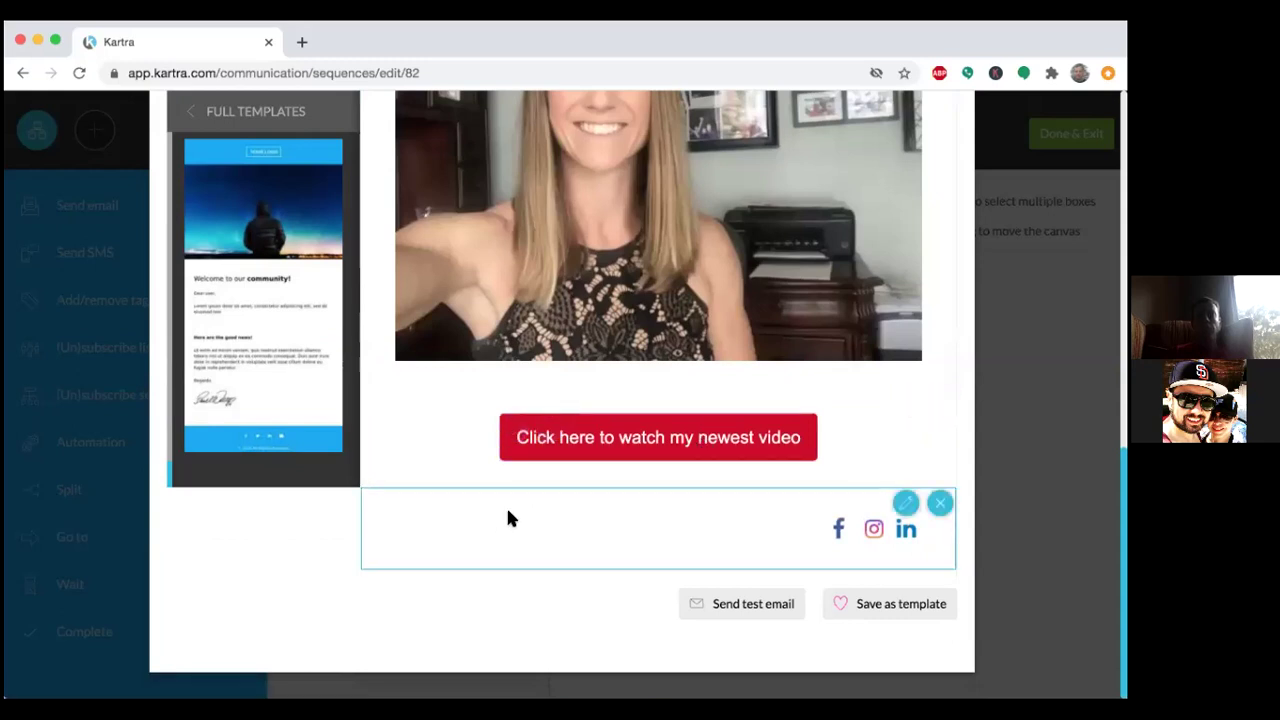
pyautogui.scroll(5, 1028, 353)
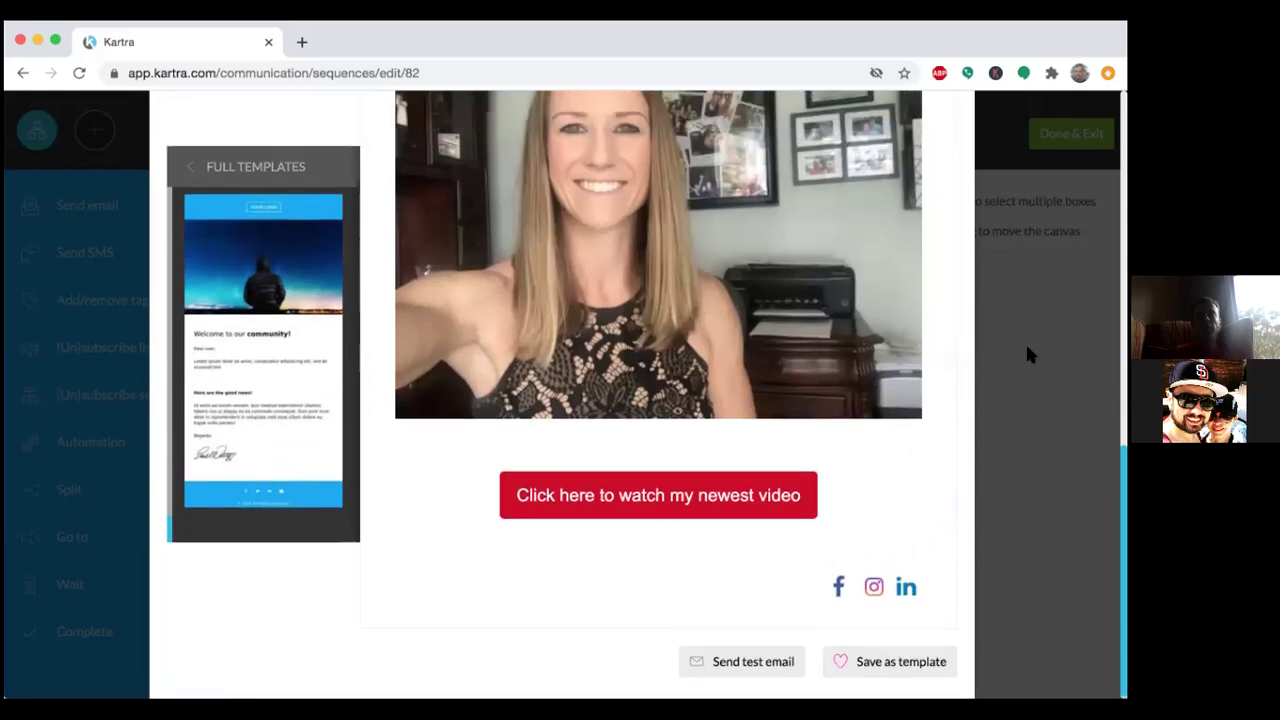
pyautogui.scroll(5, 1030, 354)
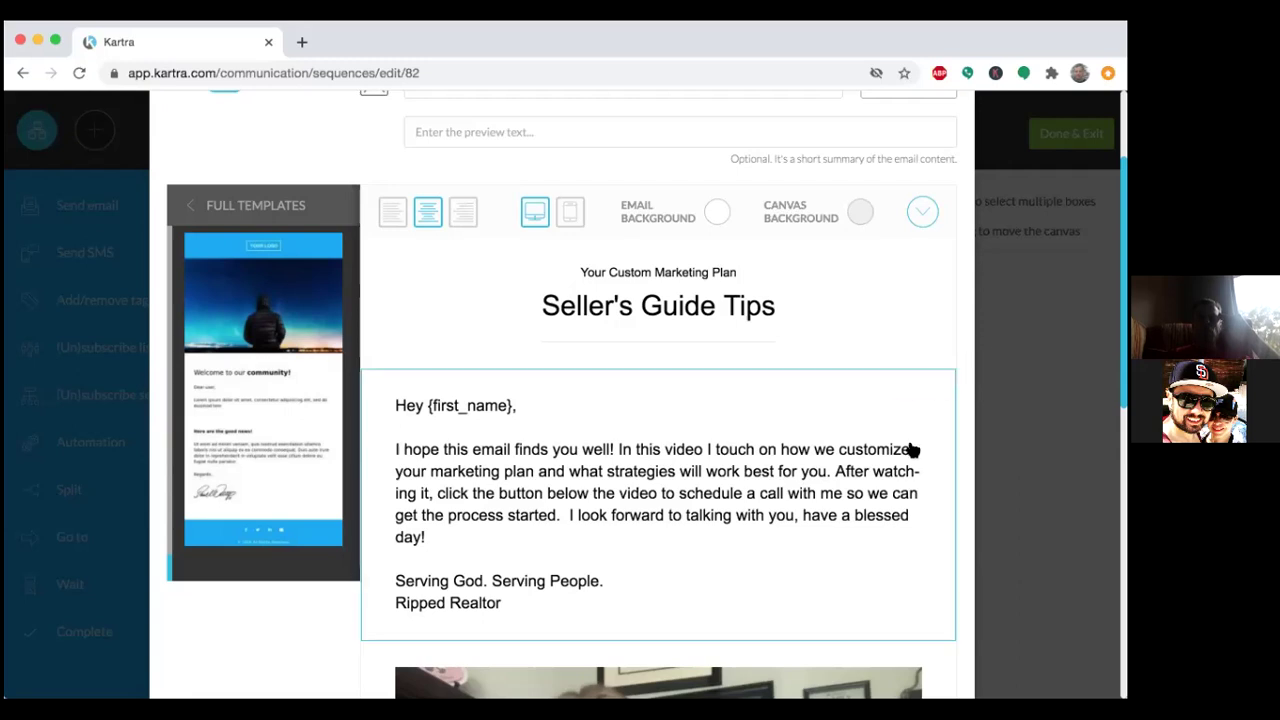
pyautogui.moveTo(908, 448)
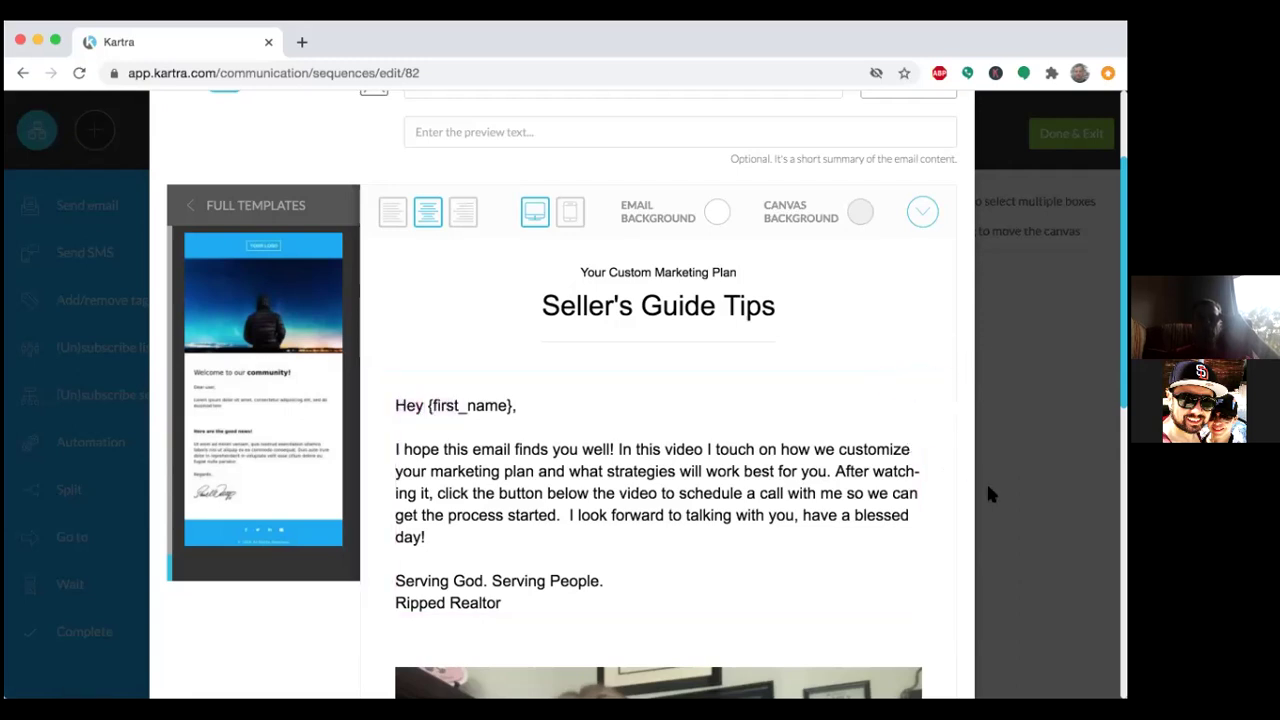
pyautogui.moveTo(887, 484)
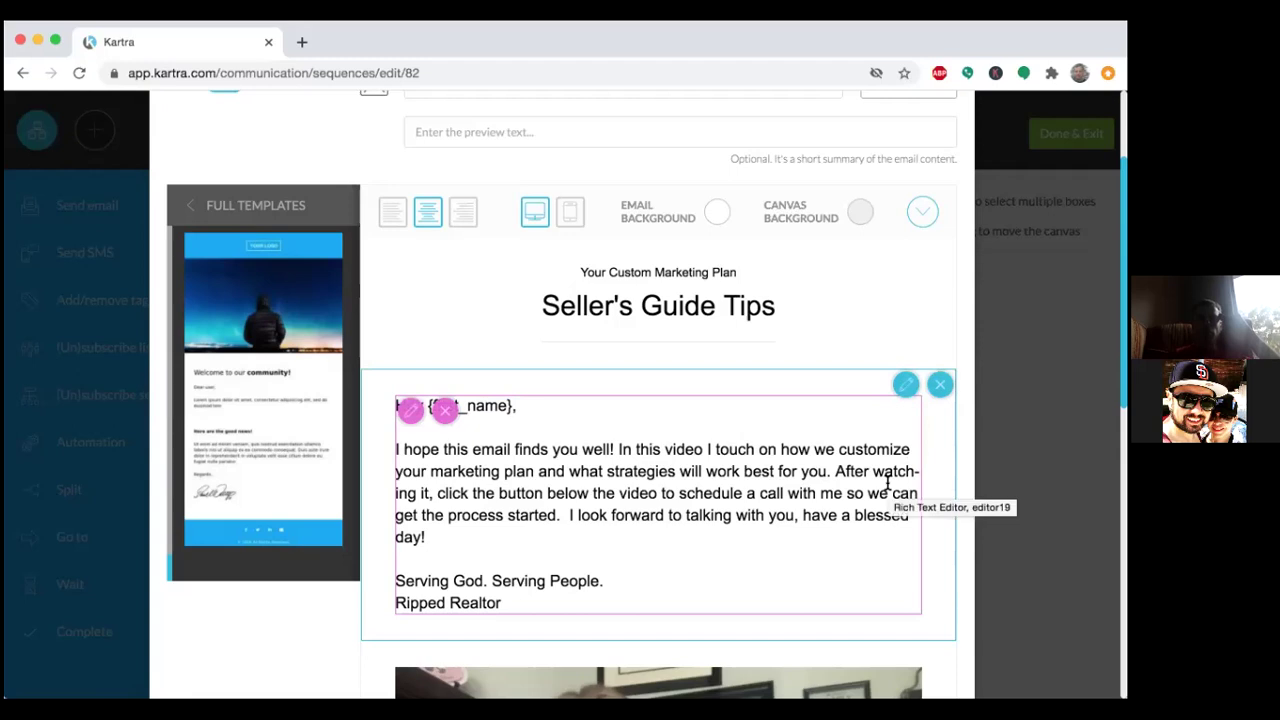
pyautogui.scroll(-1, 1001, 529)
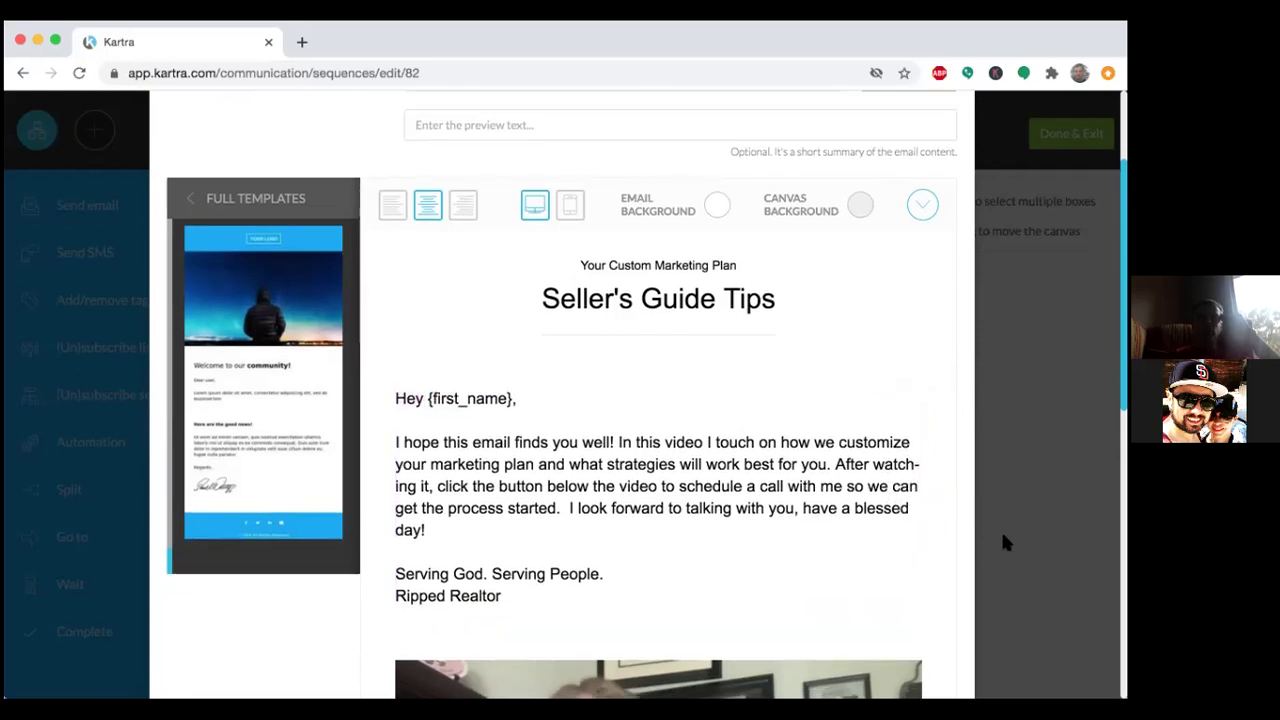
pyautogui.scroll(-5, 1001, 529)
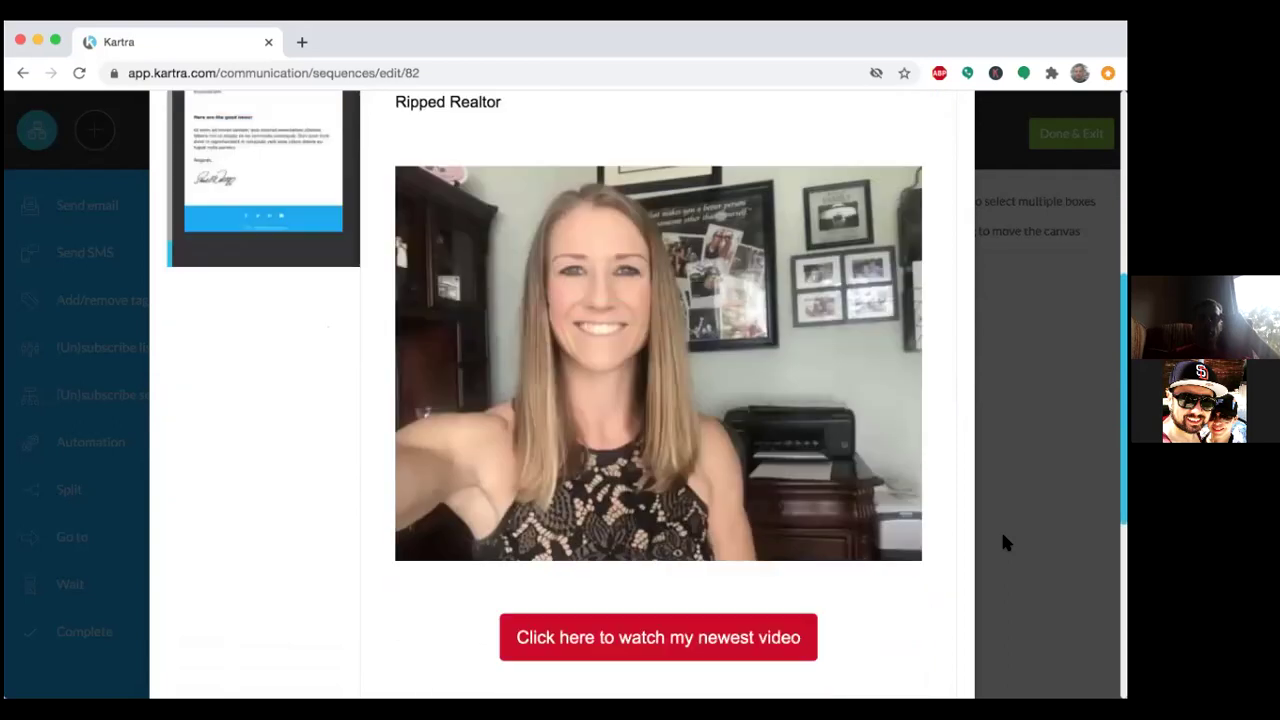
pyautogui.scroll(-2, 1006, 542)
pyautogui.scroll(2, 1006, 542)
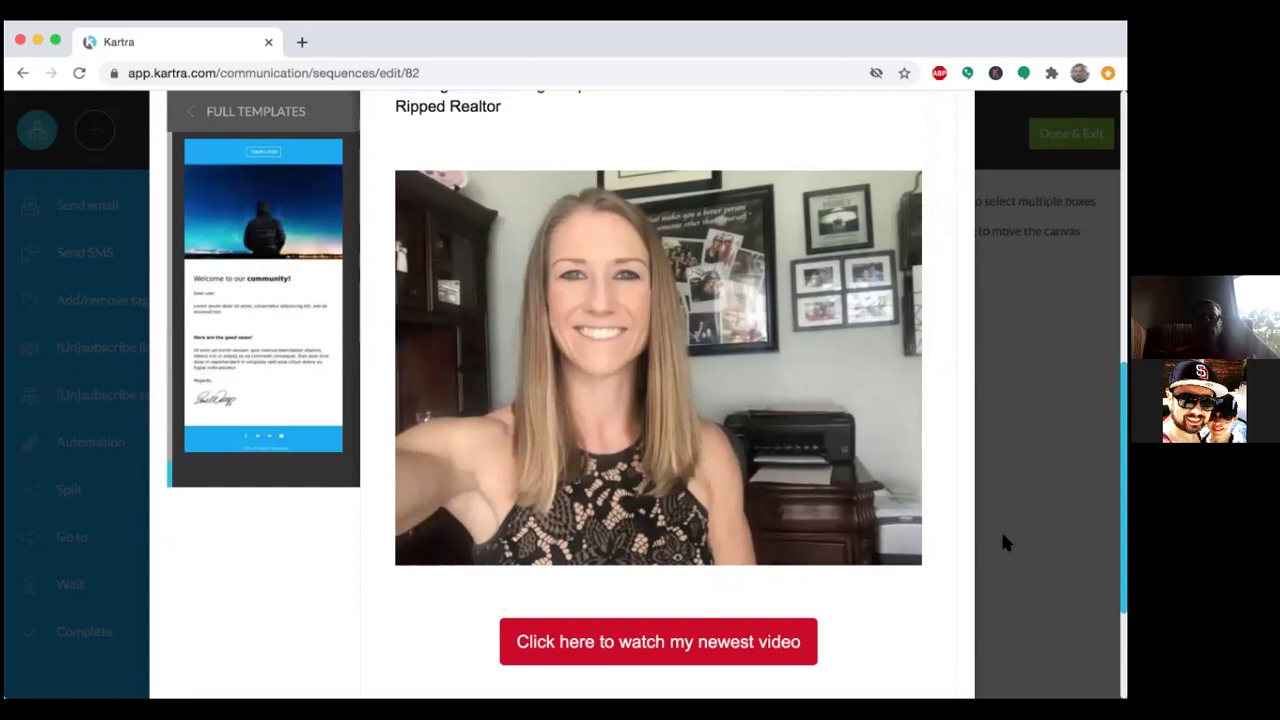
pyautogui.scroll(3, 1005, 542)
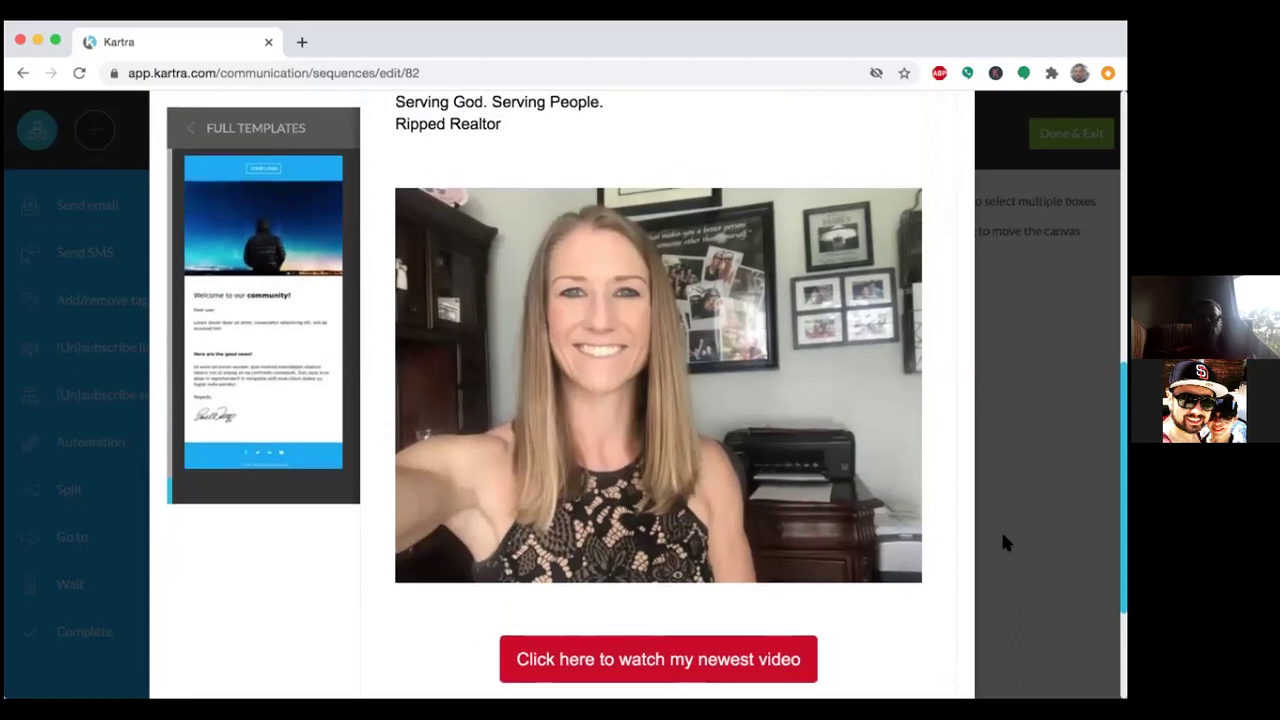
pyautogui.scroll(10, 1005, 542)
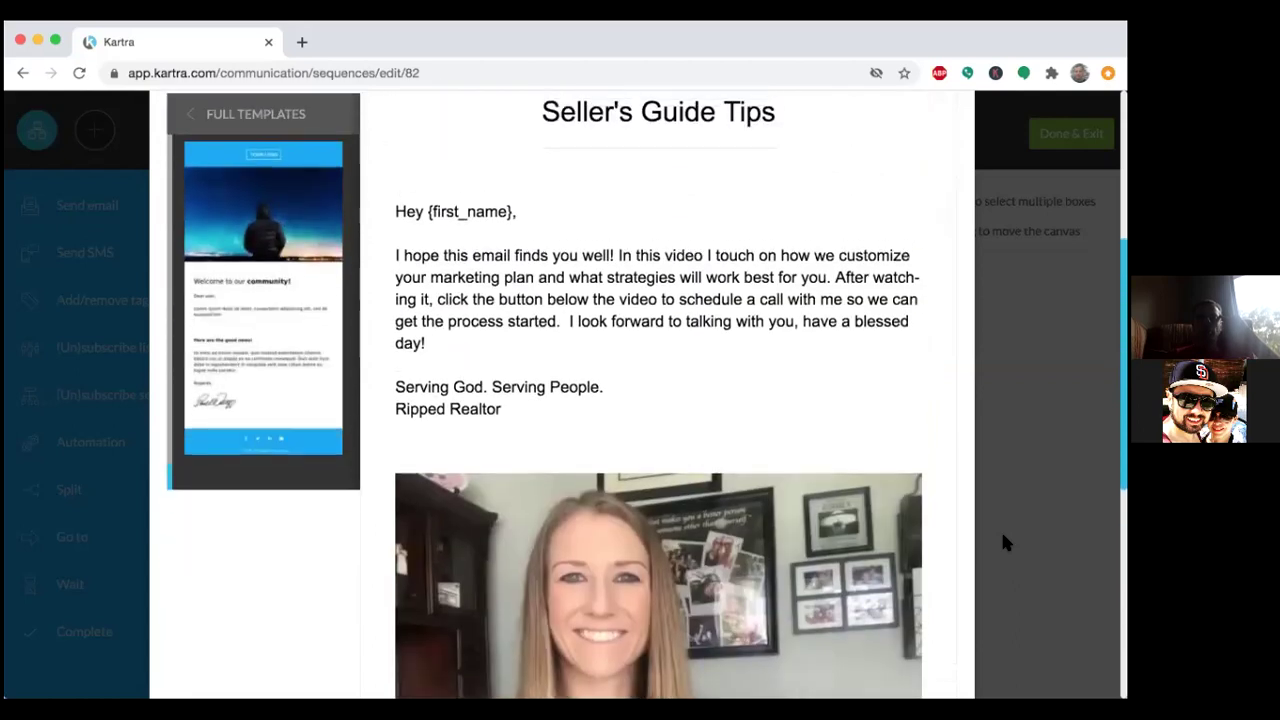
pyautogui.scroll(4, 1004, 538)
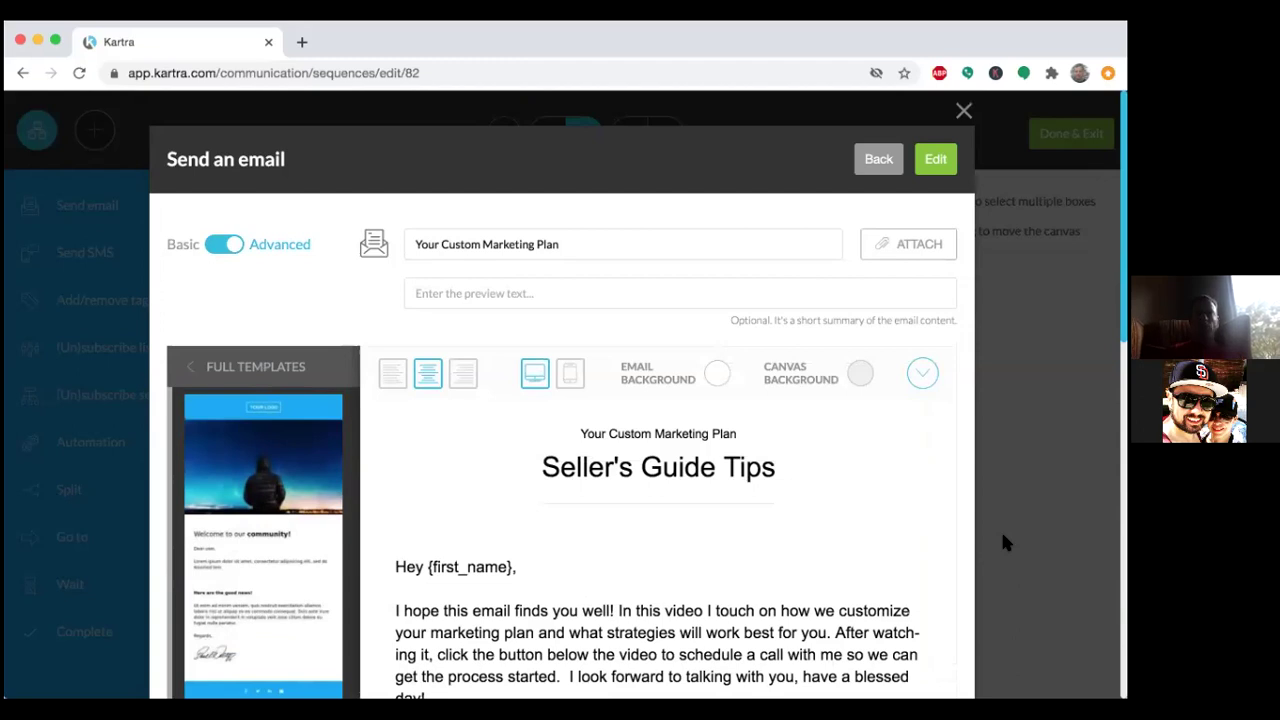
pyautogui.scroll(-5, 1005, 542)
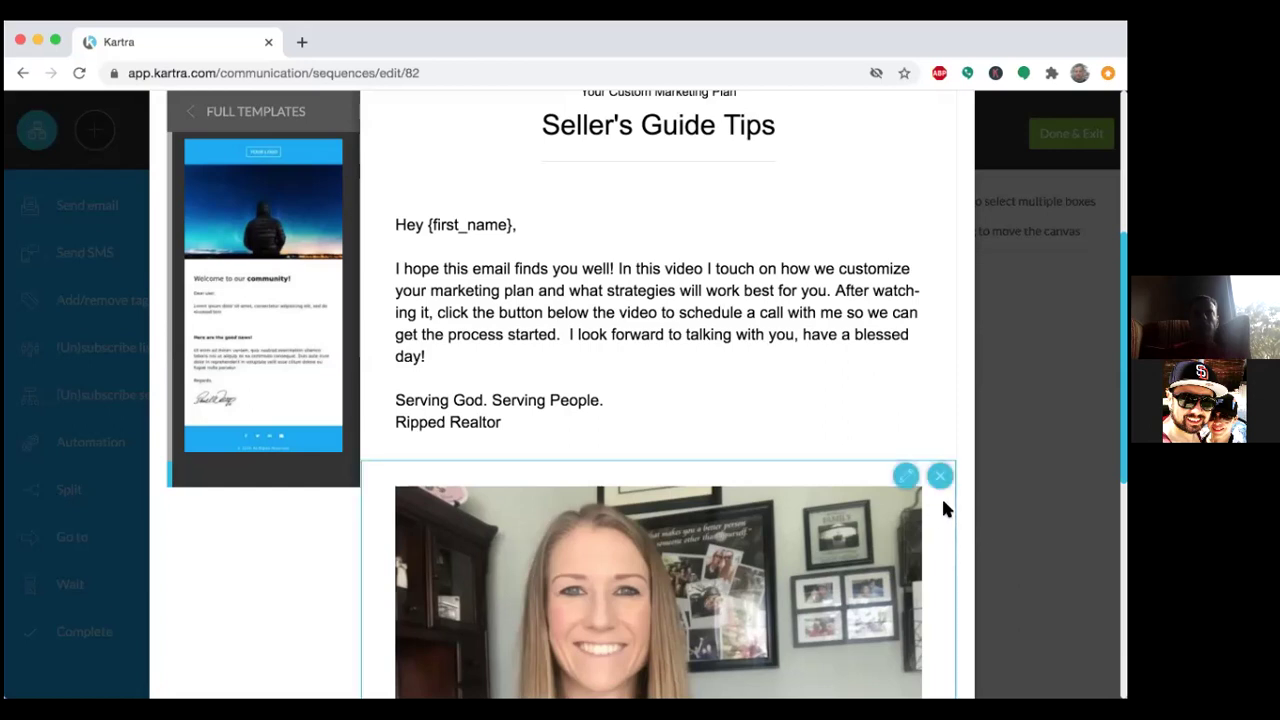
pyautogui.scroll(-3, 1001, 527)
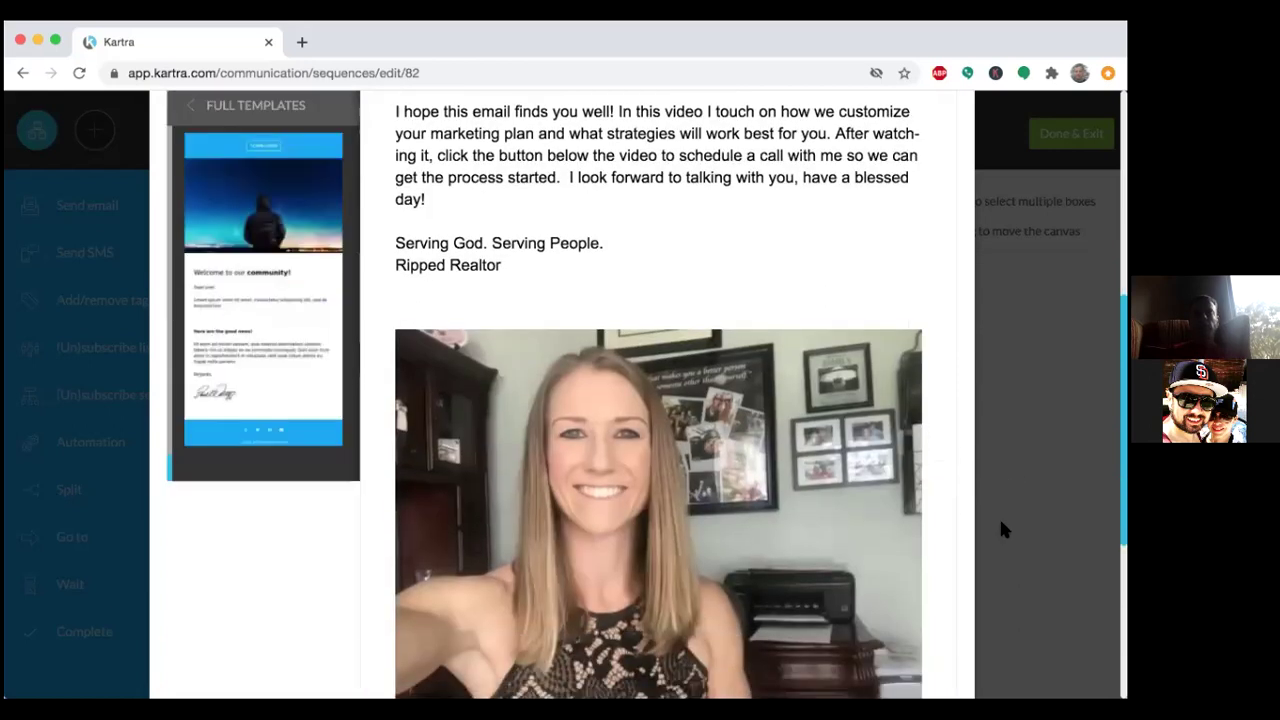
pyautogui.scroll(-2, 1001, 527)
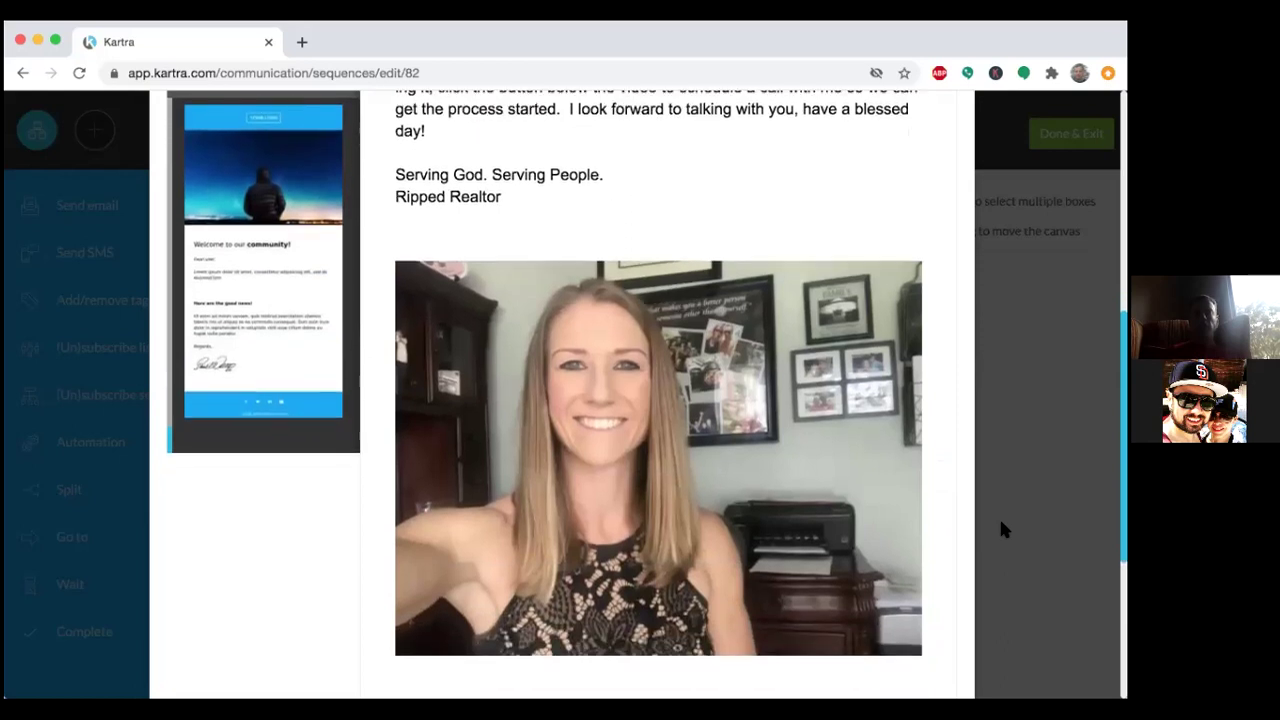
pyautogui.scroll(-3, 1001, 527)
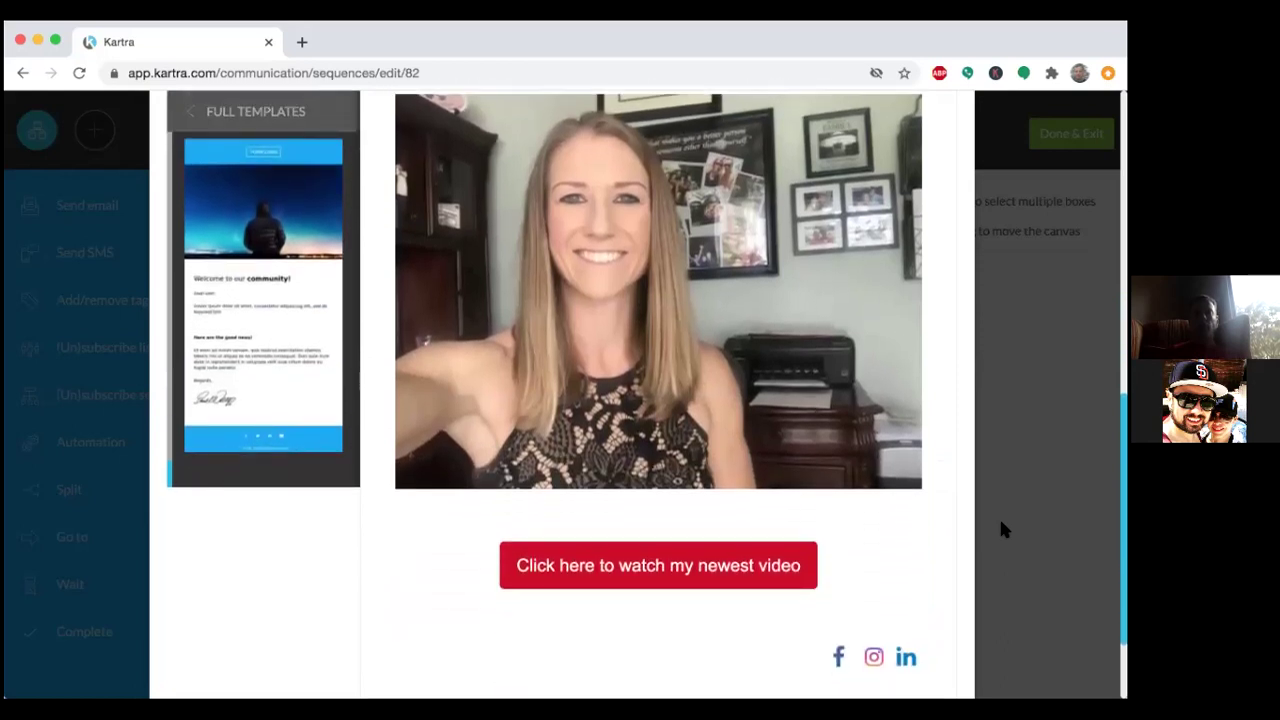
pyautogui.scroll(1, 1001, 530)
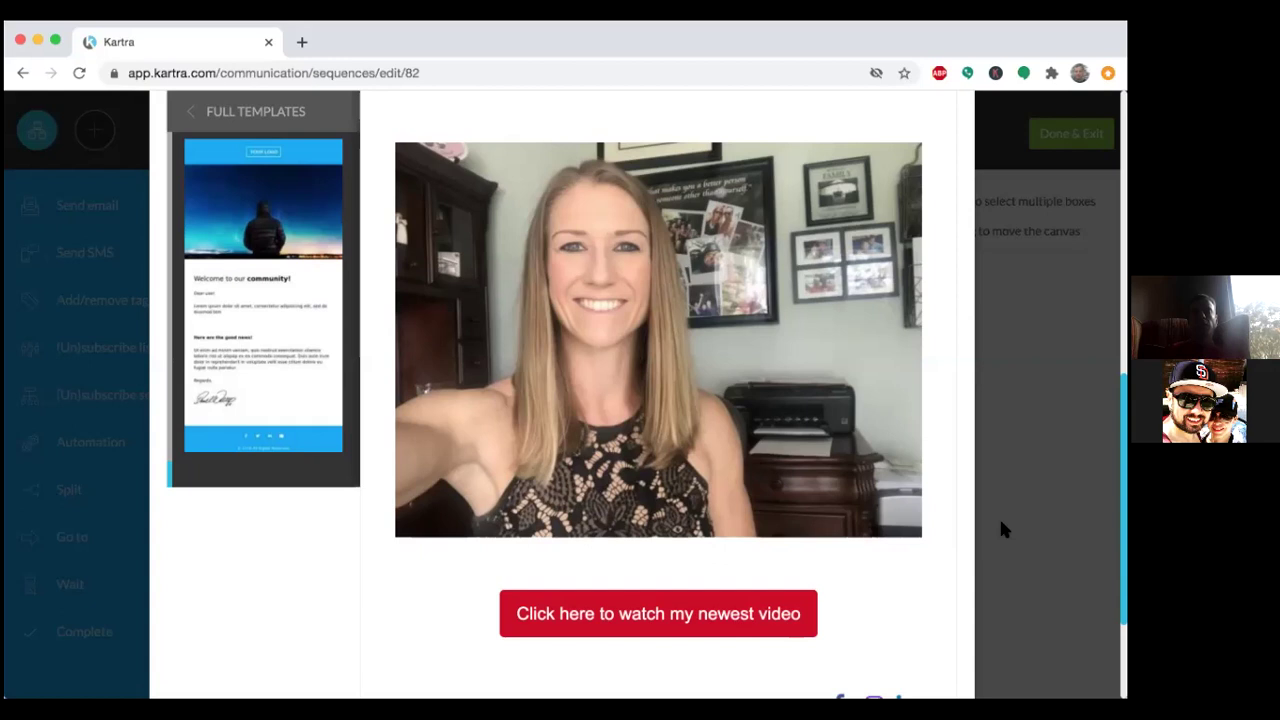
pyautogui.scroll(2, 1003, 530)
pyautogui.scroll(5, 1001, 523)
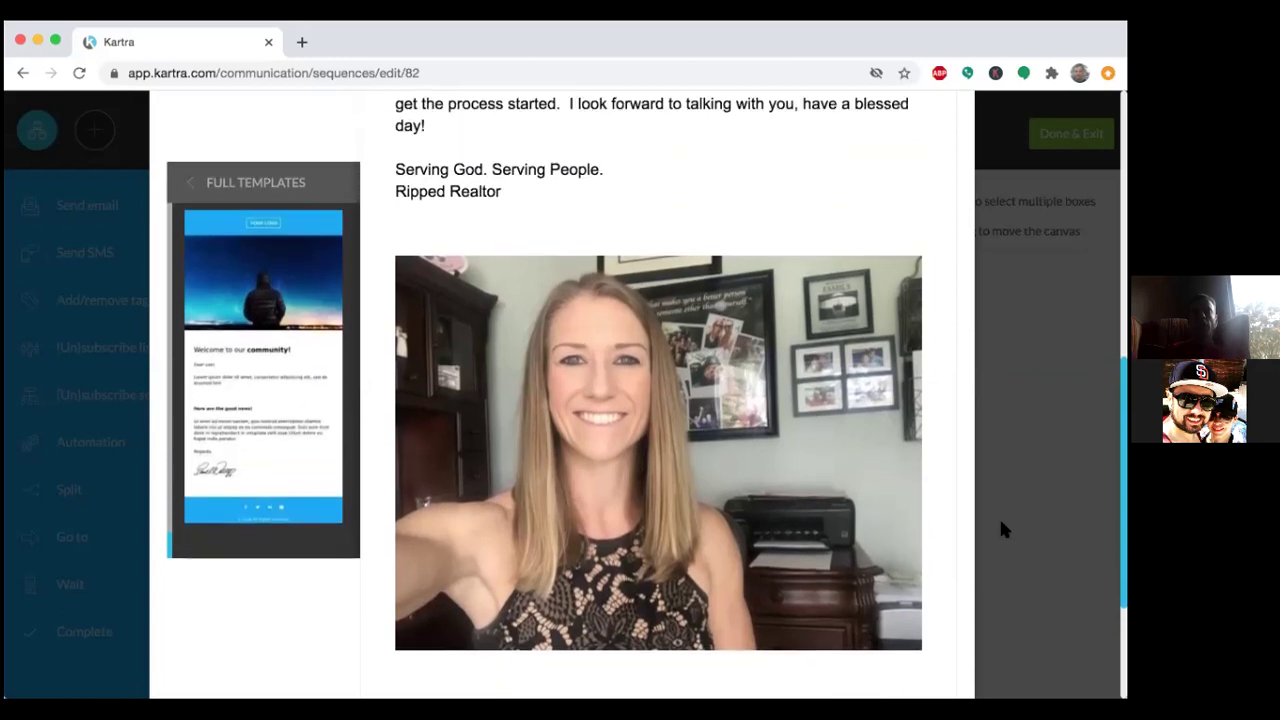
pyautogui.scroll(3, 1001, 524)
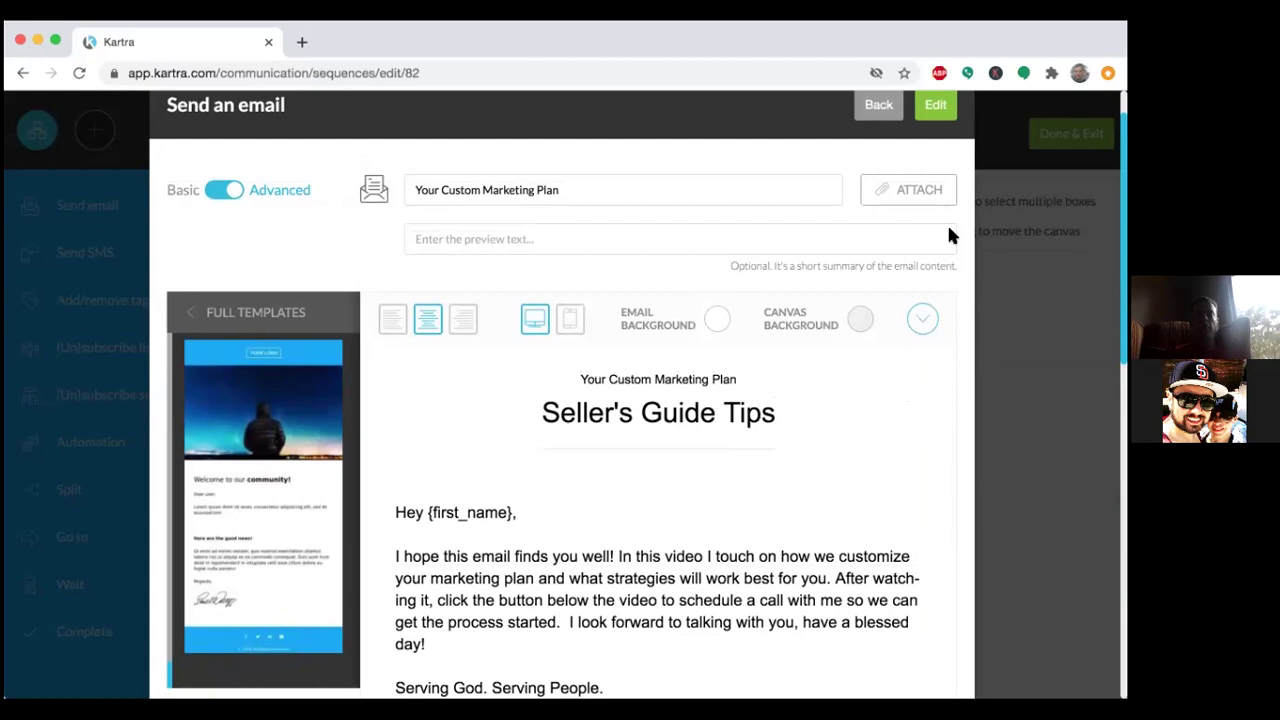
pyautogui.scroll(-3, 934, 389)
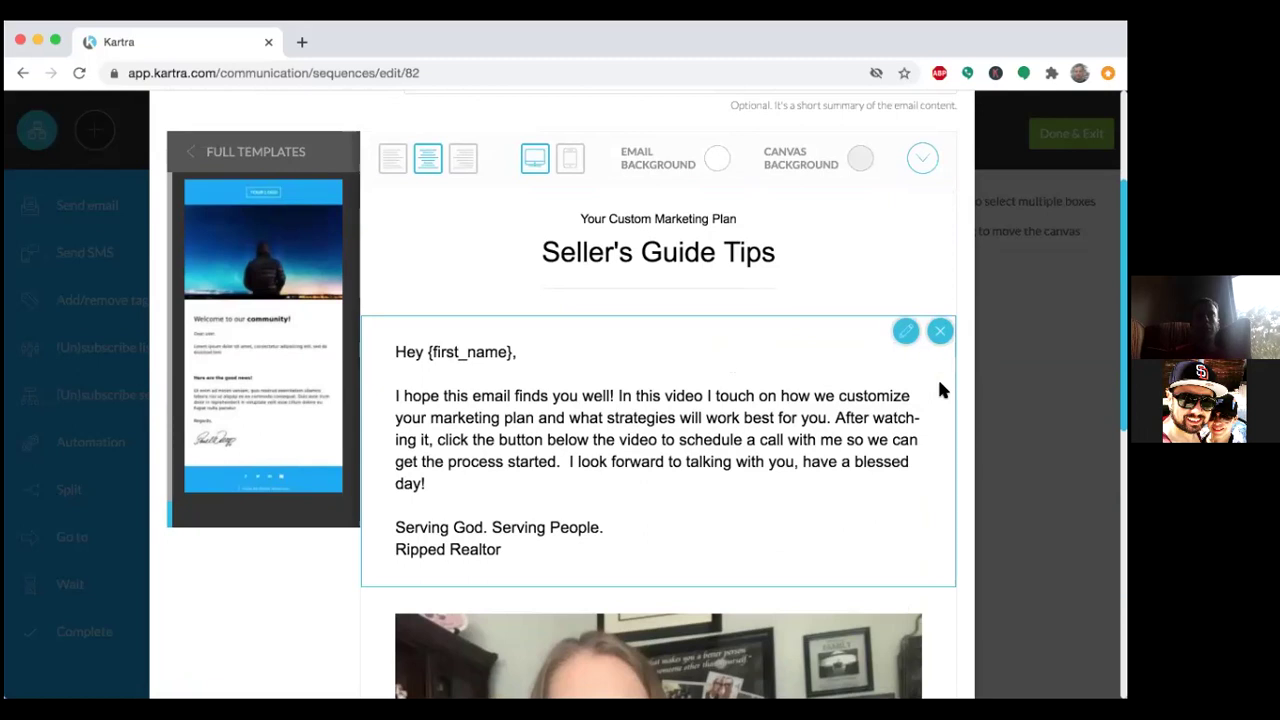
pyautogui.scroll(-1, 1004, 470)
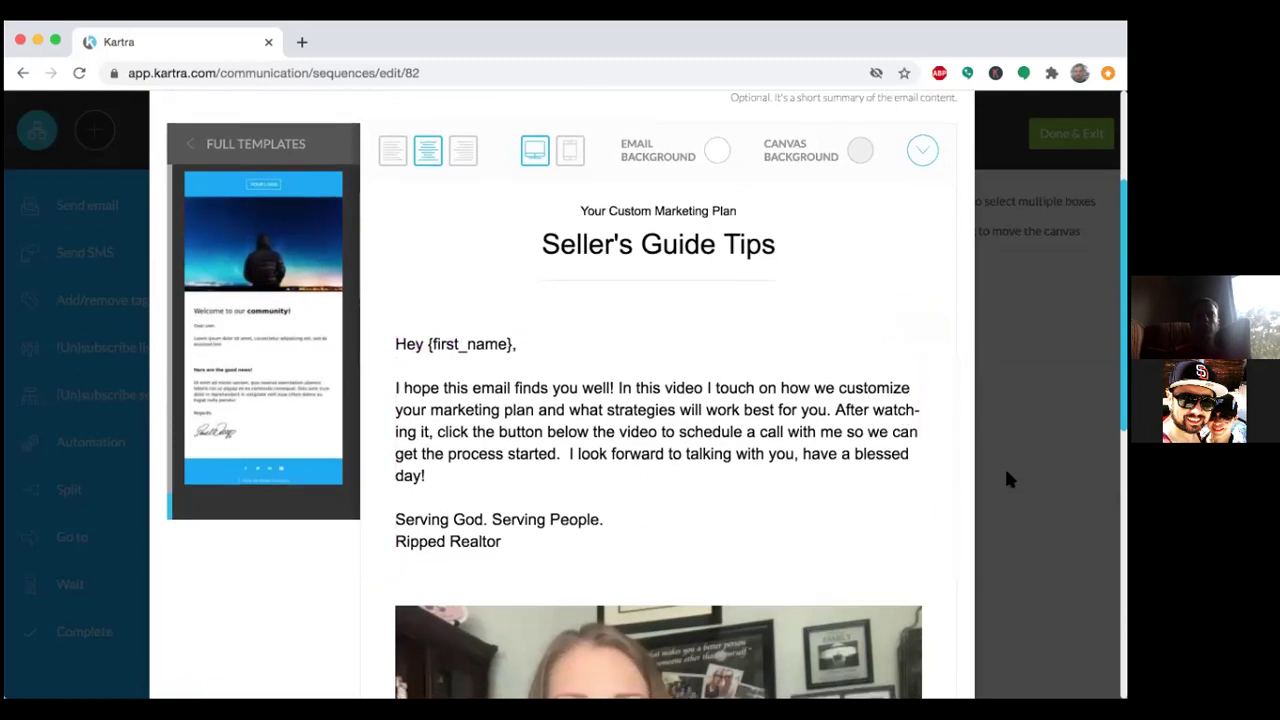
pyautogui.scroll(-5, 1004, 466)
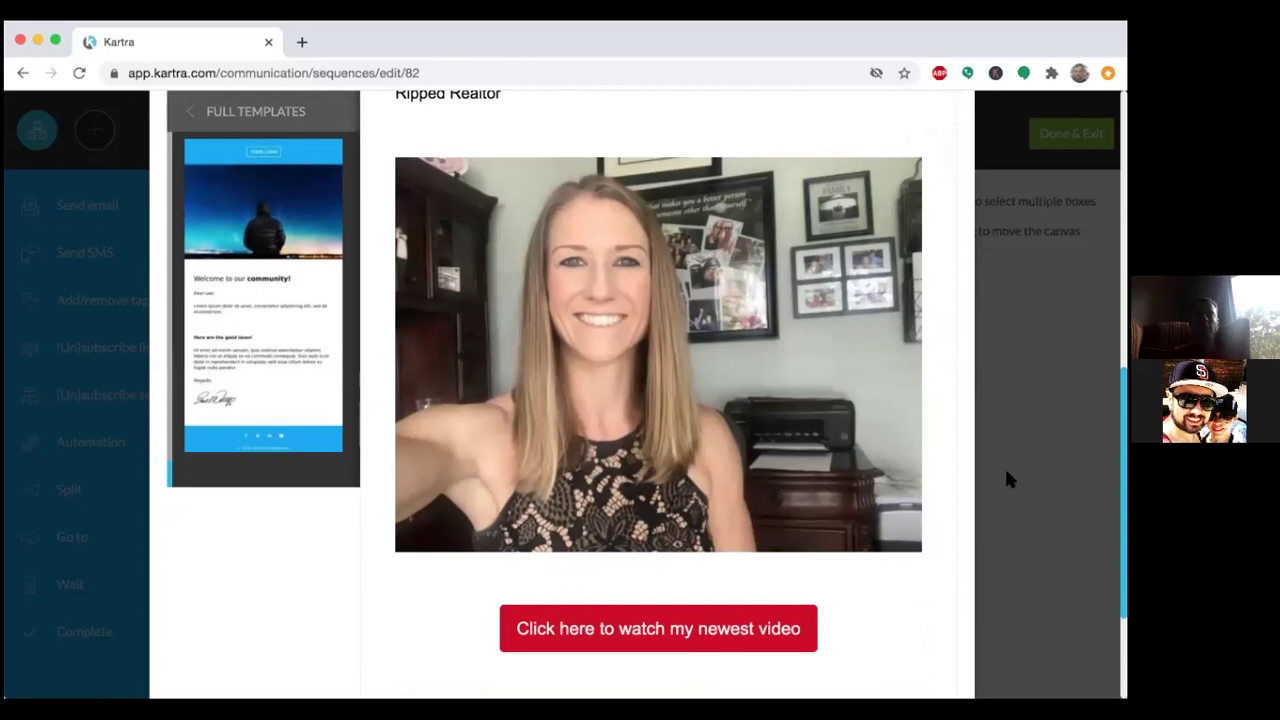
pyautogui.scroll(-2, 1004, 466)
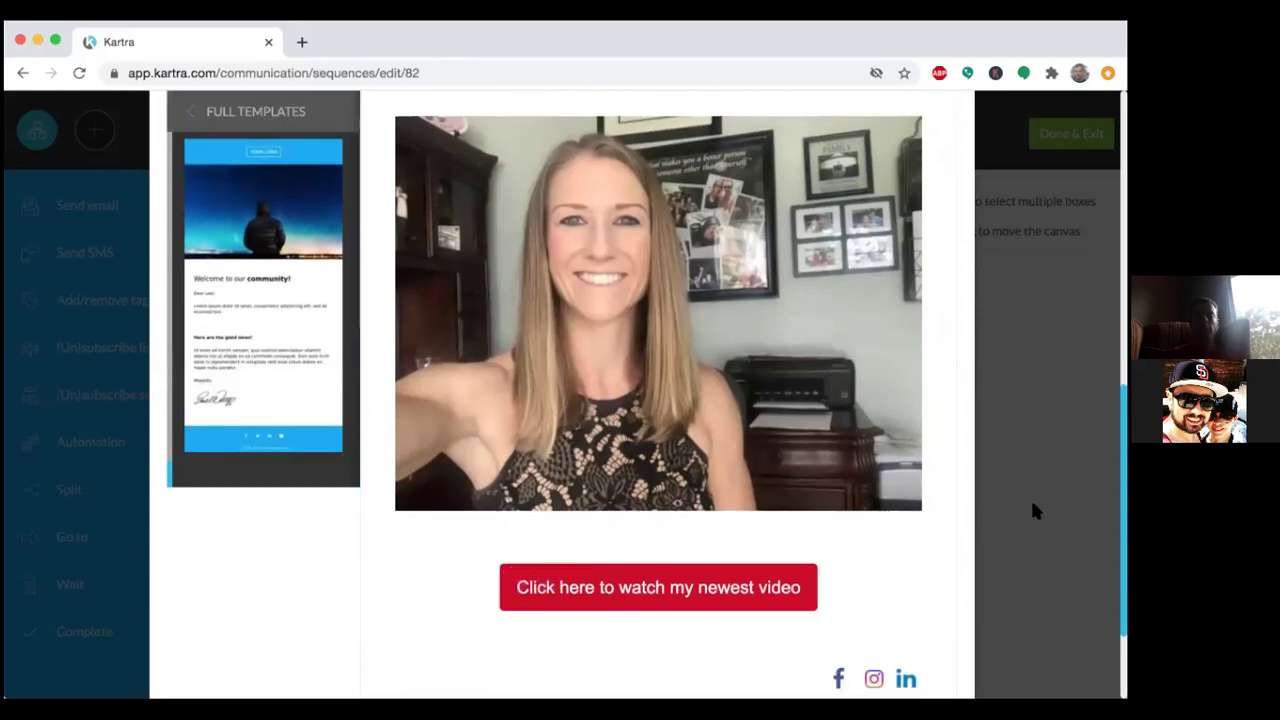
pyautogui.scroll(-3, 1034, 506)
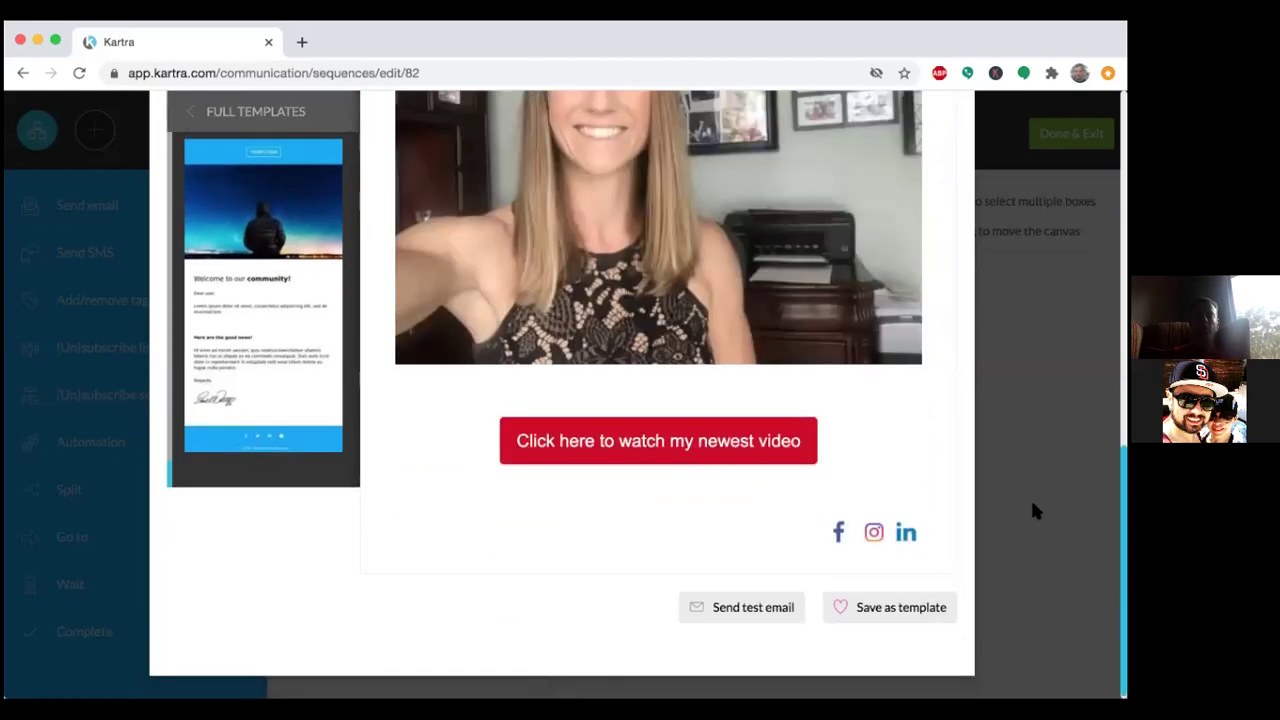
pyautogui.scroll(3, 1034, 510)
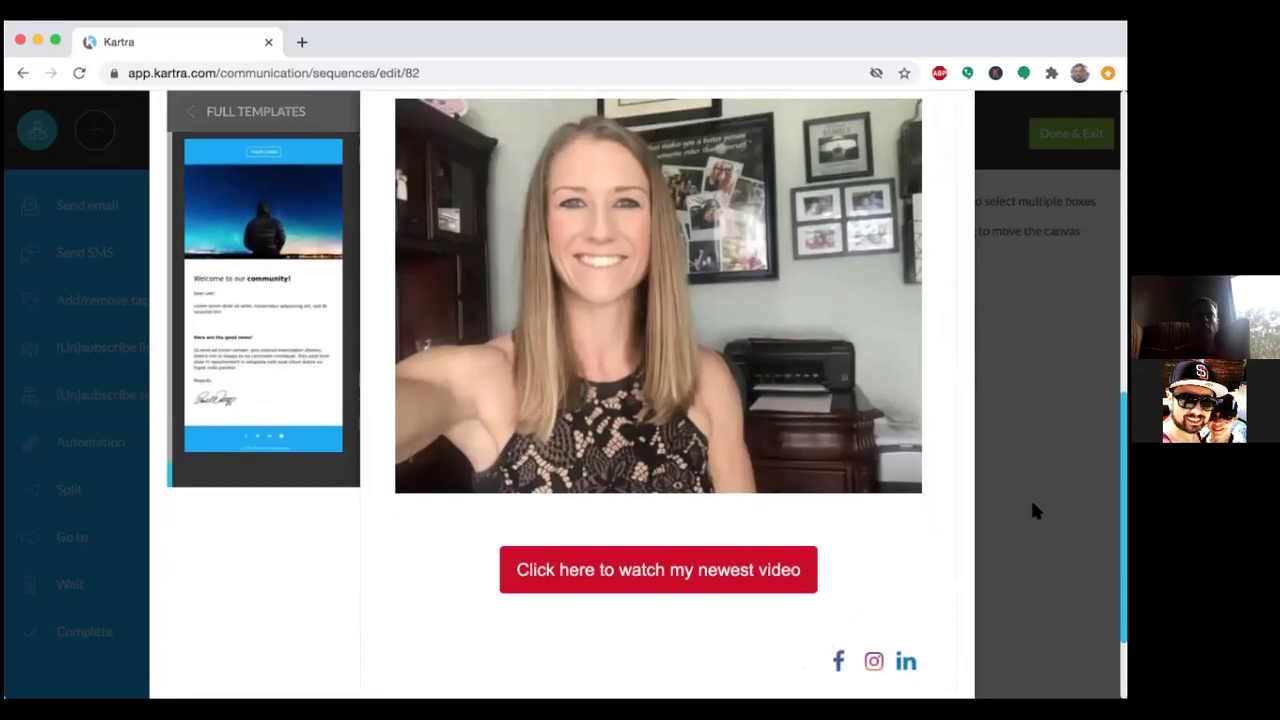
pyautogui.scroll(2, 1035, 510)
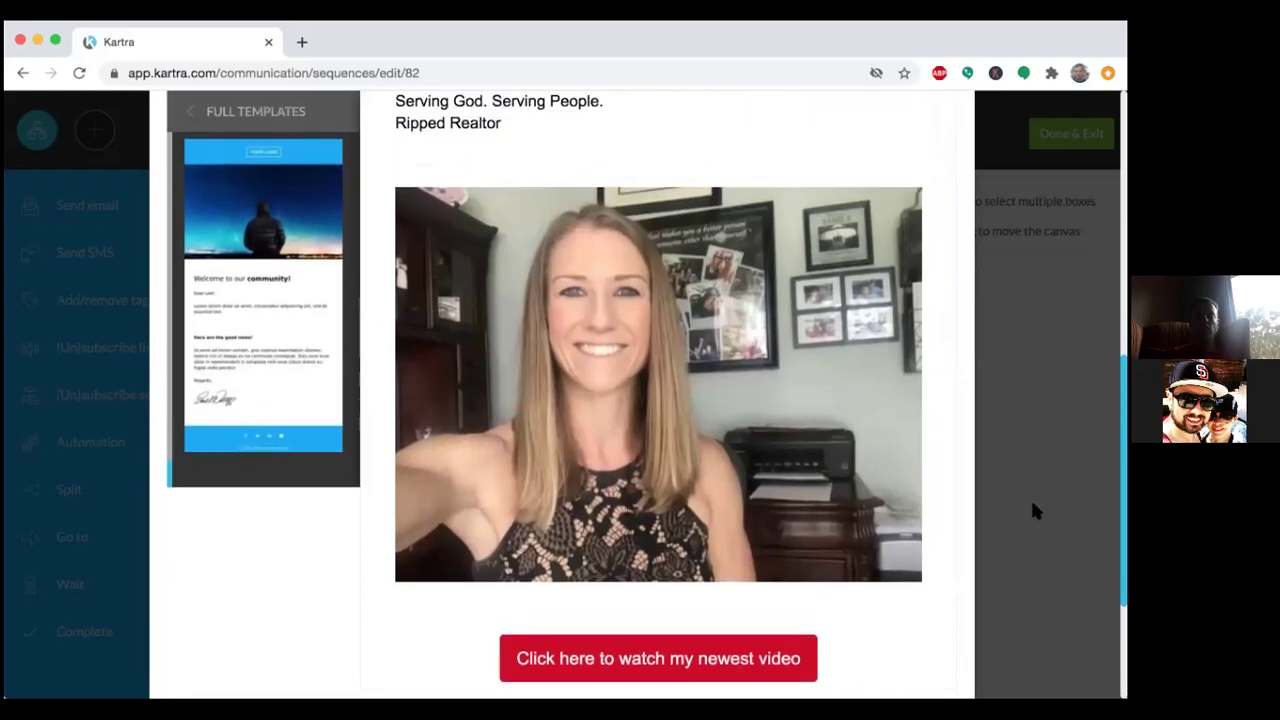
pyautogui.scroll(3, 1034, 510)
pyautogui.scroll(2, 1034, 510)
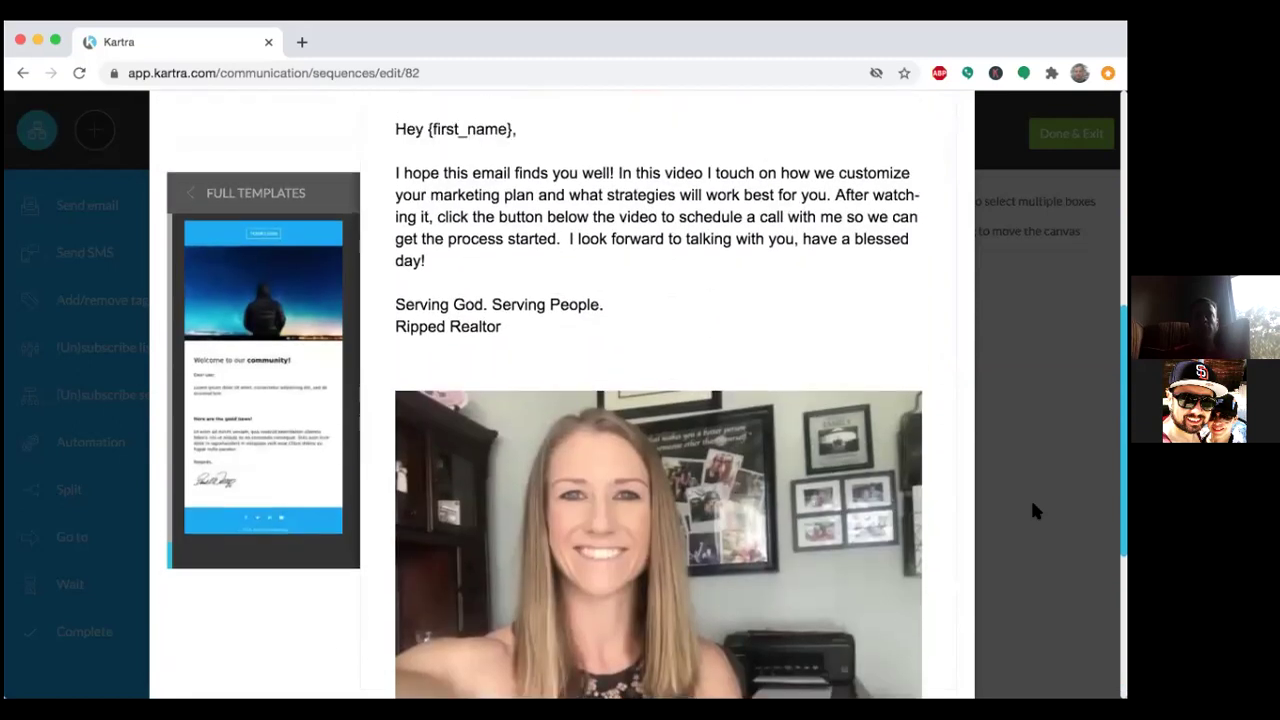
pyautogui.scroll(1, 1034, 510)
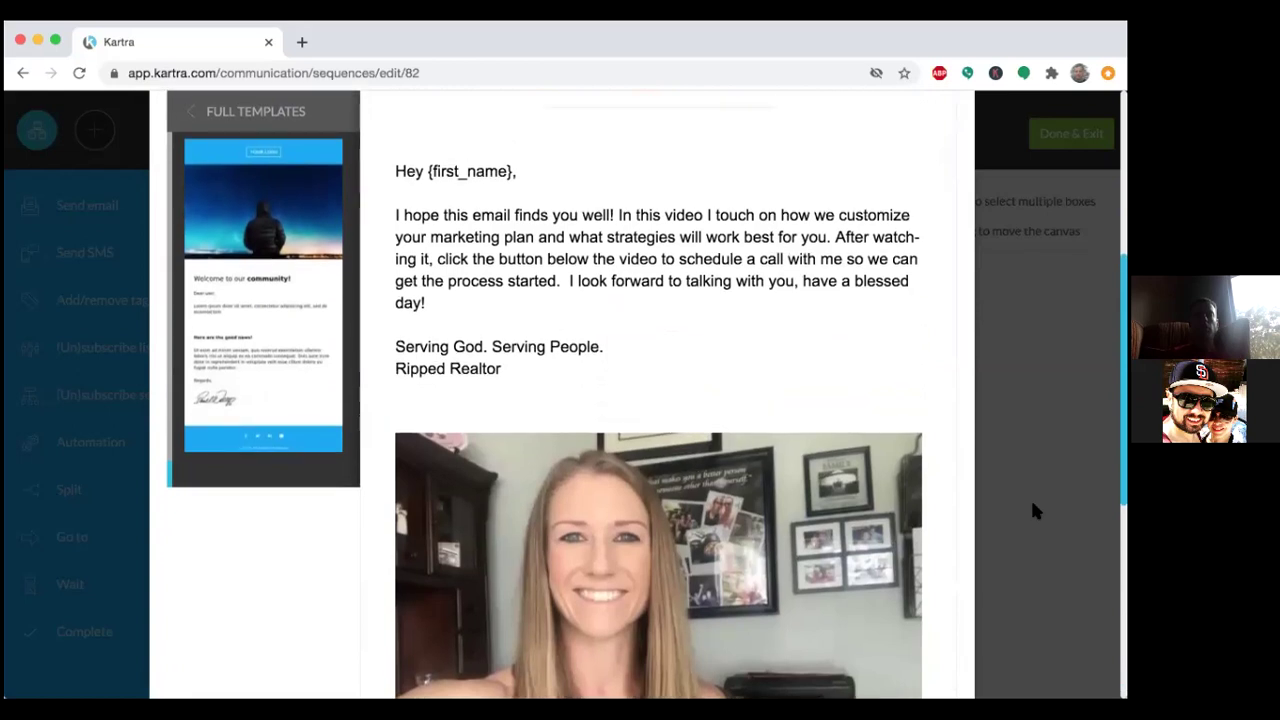
pyautogui.scroll(2, 1035, 510)
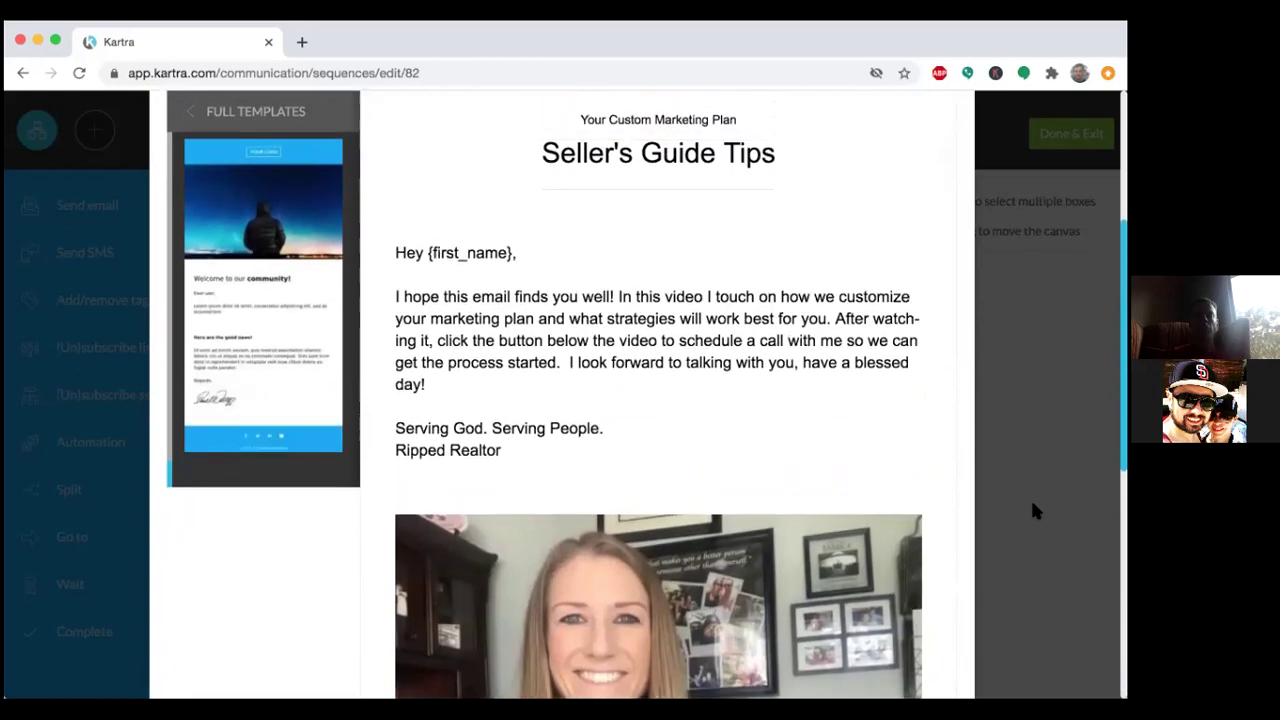
pyautogui.scroll(3, 1034, 507)
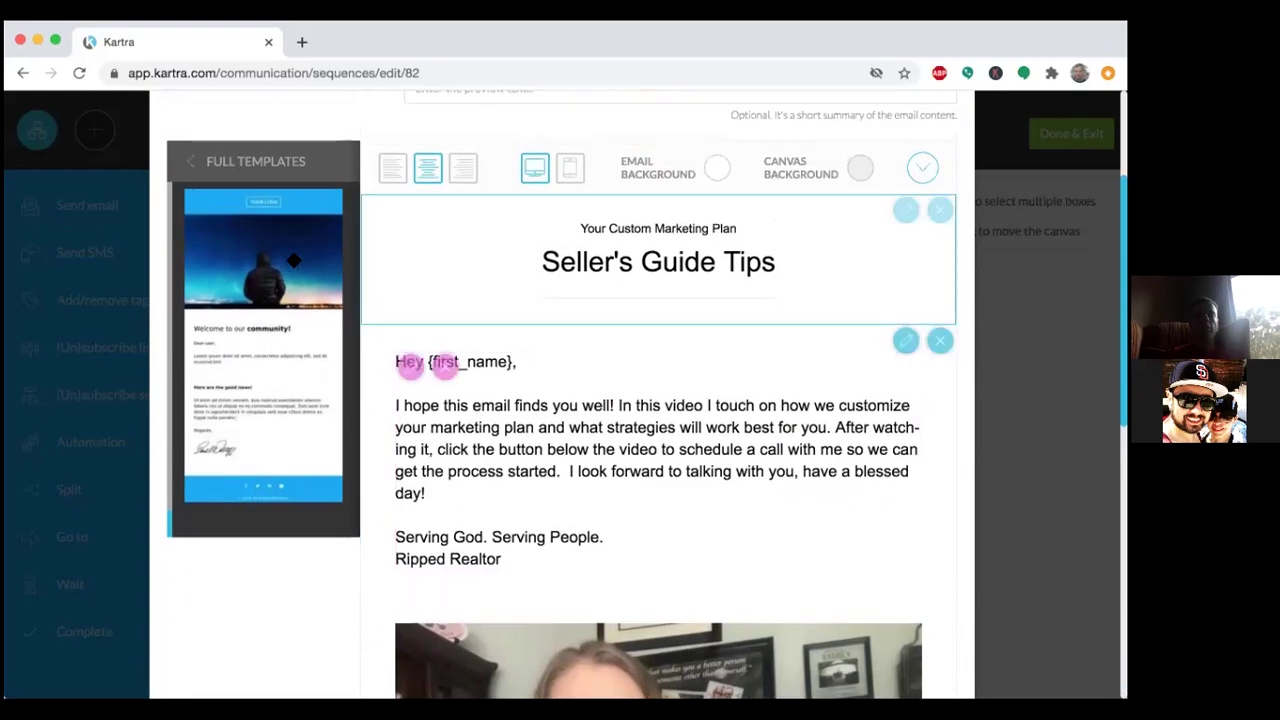
# Return to the Design Templates categories and scroll down to Headers.
pyautogui.click(198, 178)
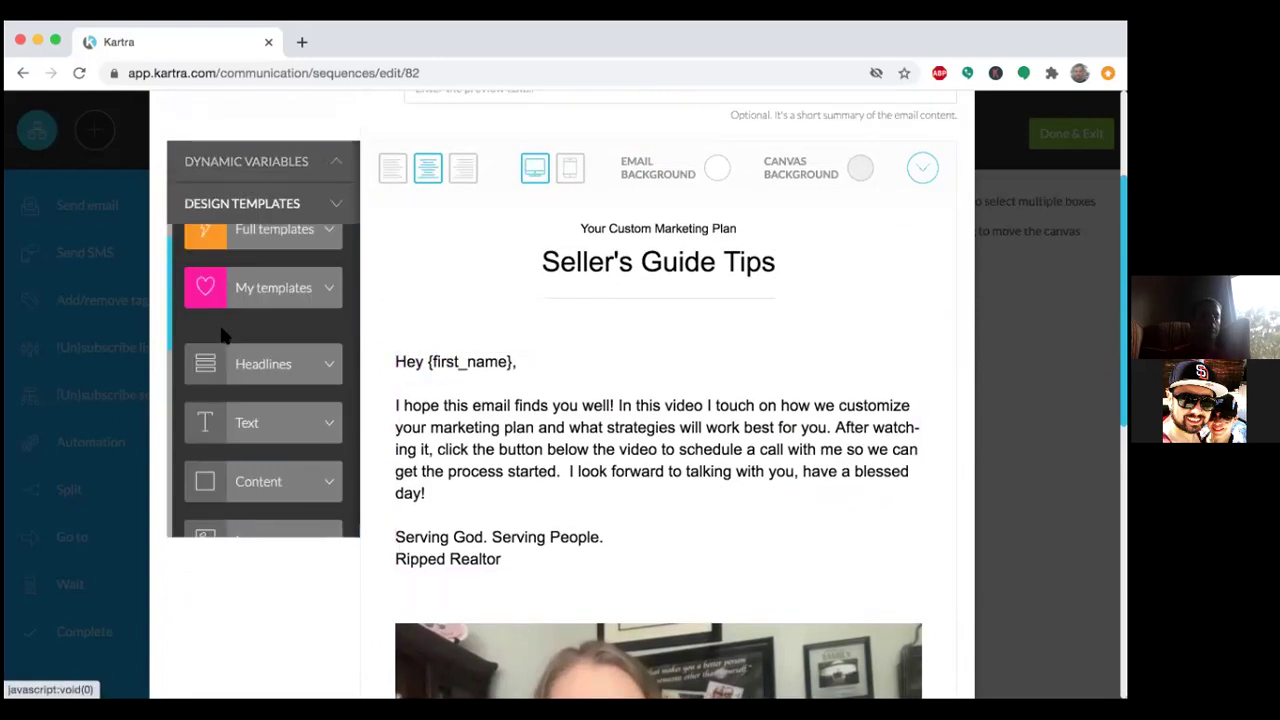
pyautogui.scroll(5, 224, 338)
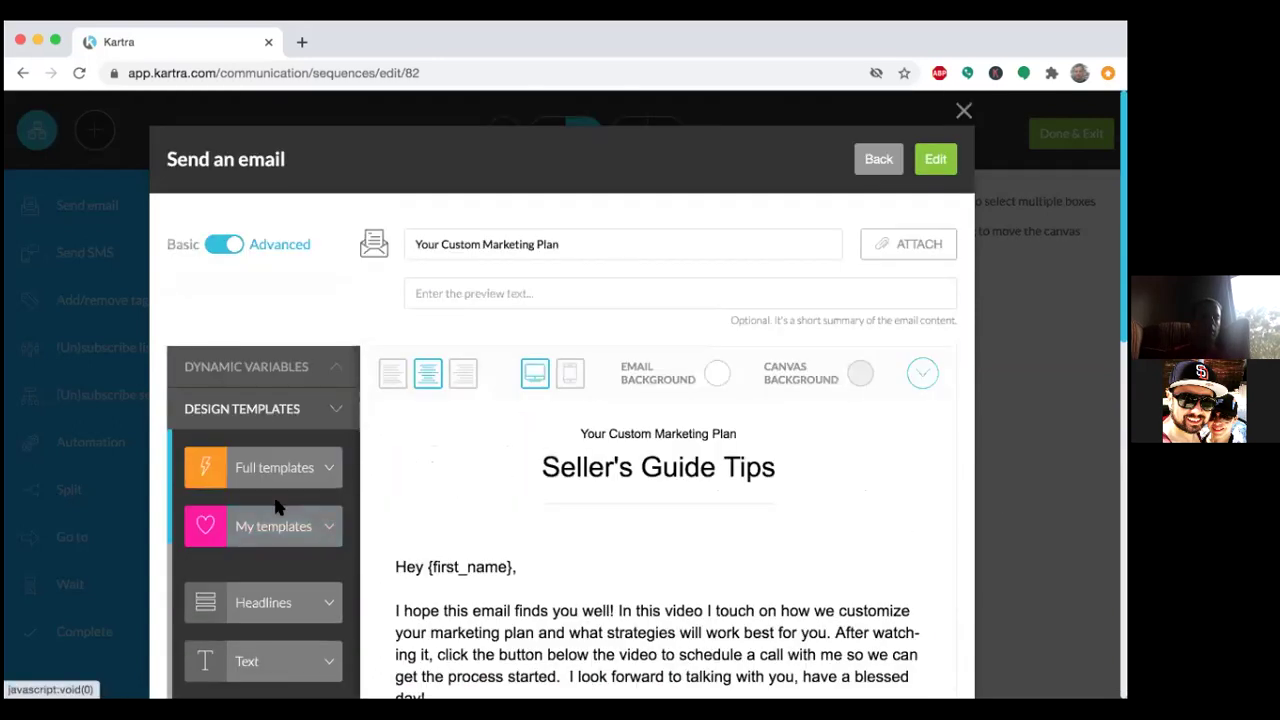
pyautogui.scroll(-3, 278, 507)
pyautogui.scroll(-2, 278, 500)
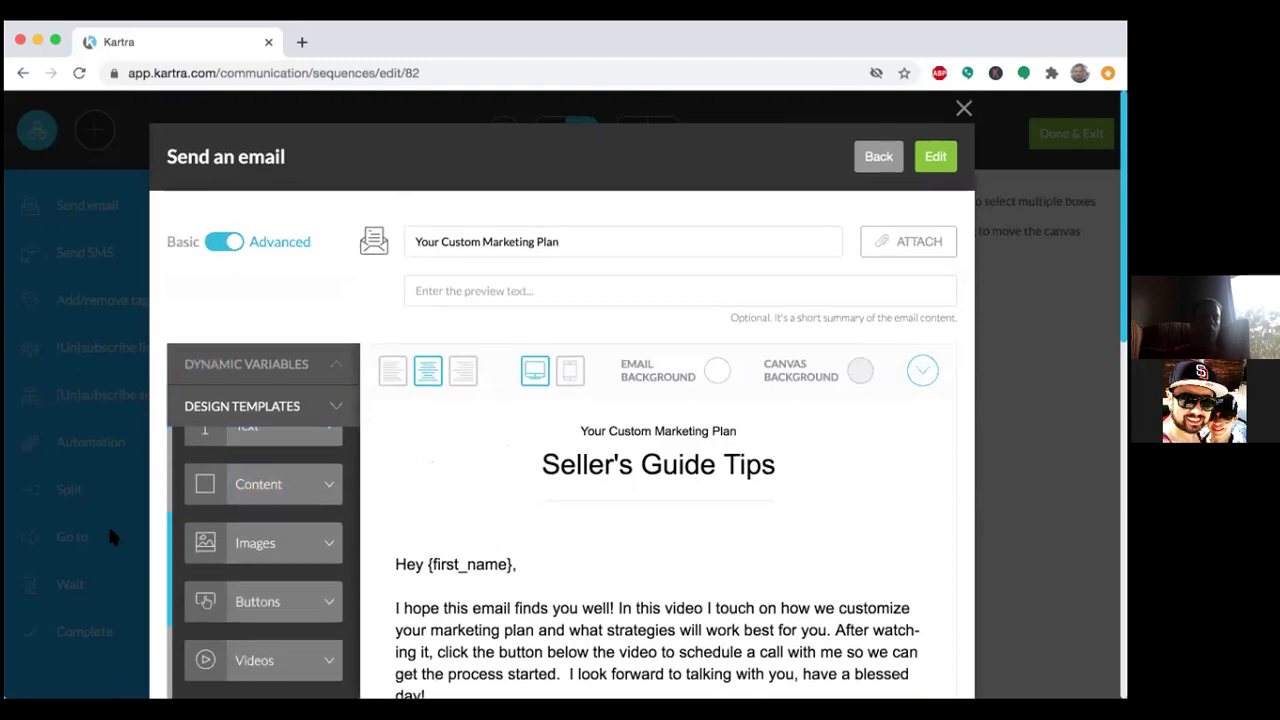
pyautogui.scroll(-4, 110, 534)
pyautogui.scroll(-2, 211, 426)
pyautogui.scroll(-5, 211, 426)
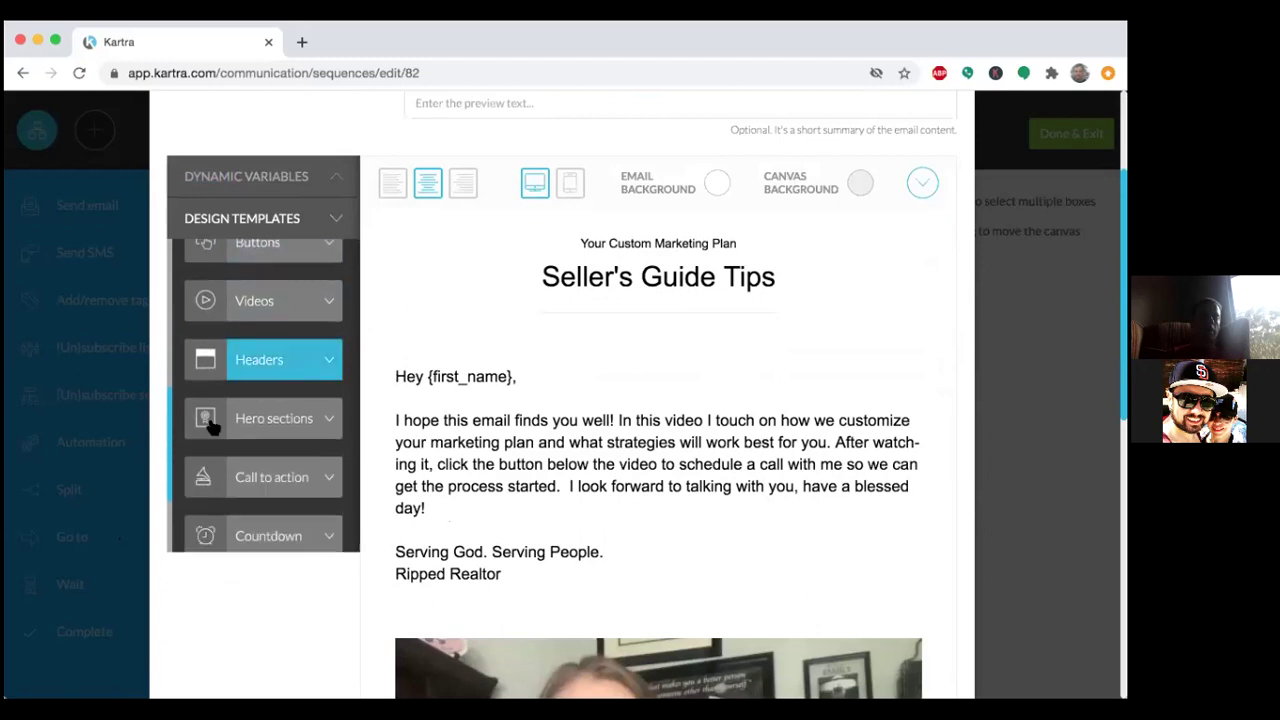
pyautogui.scroll(2, 211, 426)
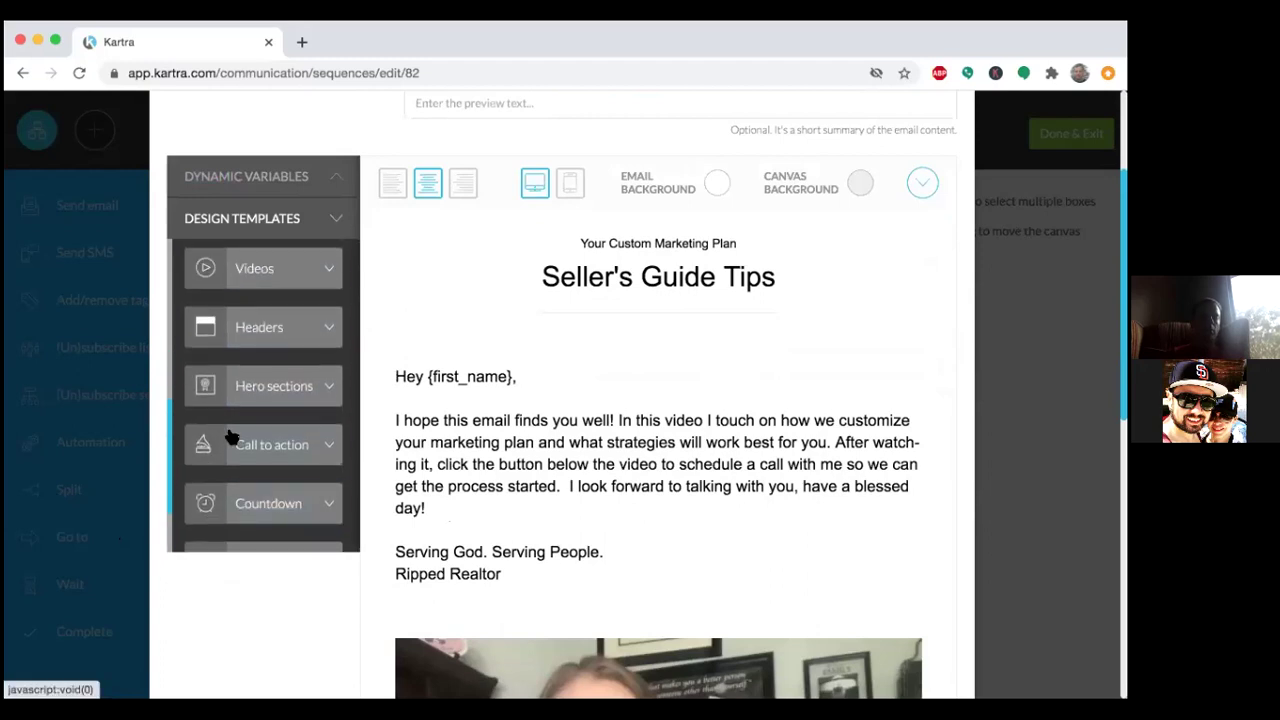
# Drag the logo-left, social-icons-right header layout above the email title.
pyautogui.click(306, 335)
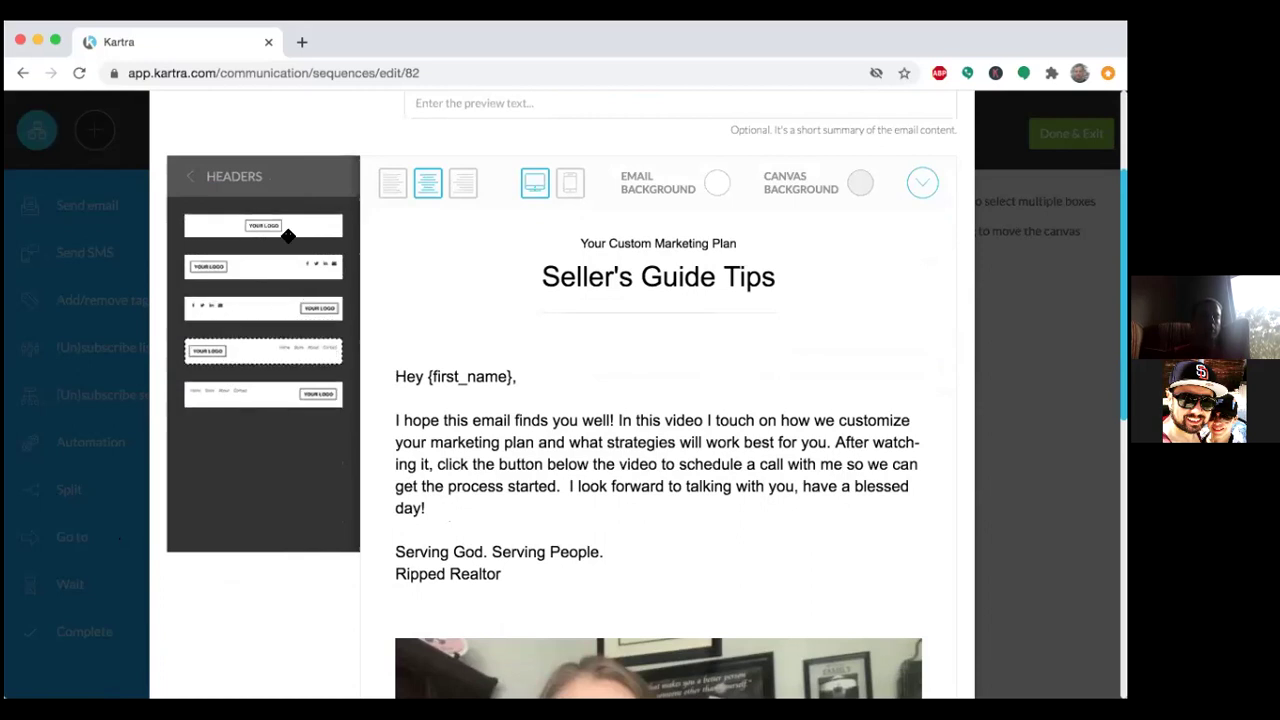
pyautogui.click(194, 178)
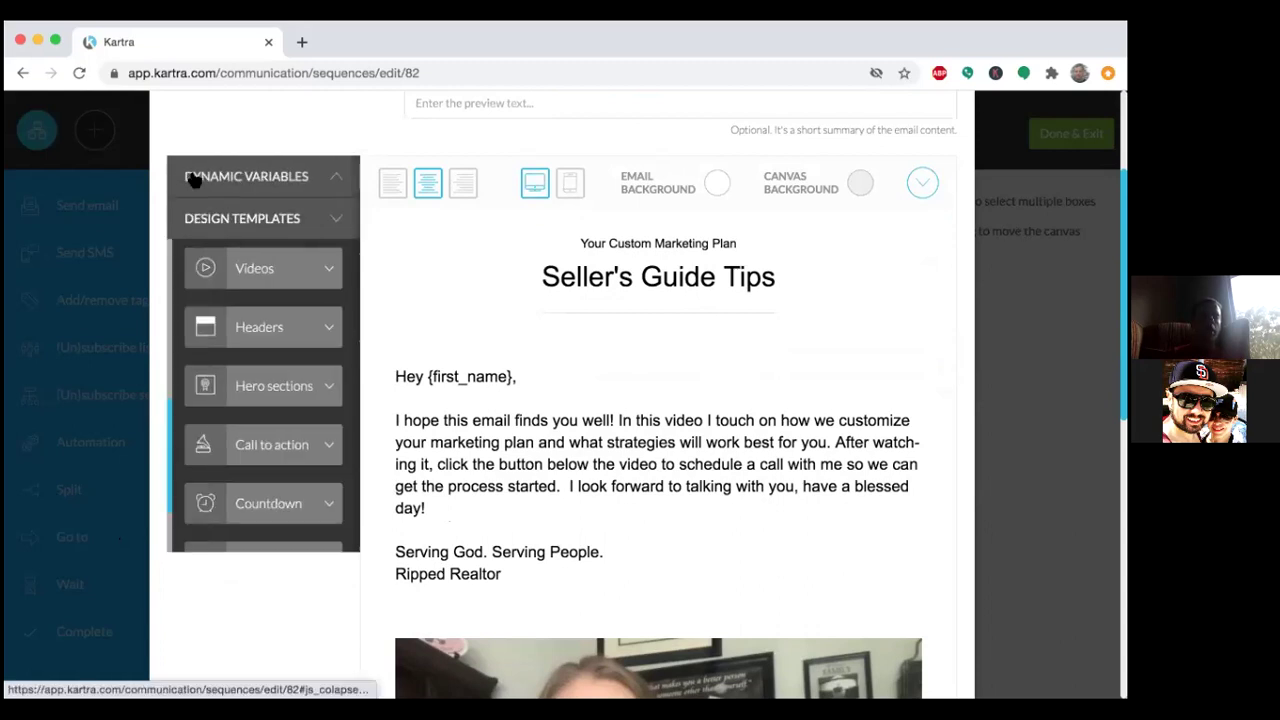
pyautogui.click(280, 323)
pyautogui.moveTo(269, 266); pyautogui.dragTo(641, 283)
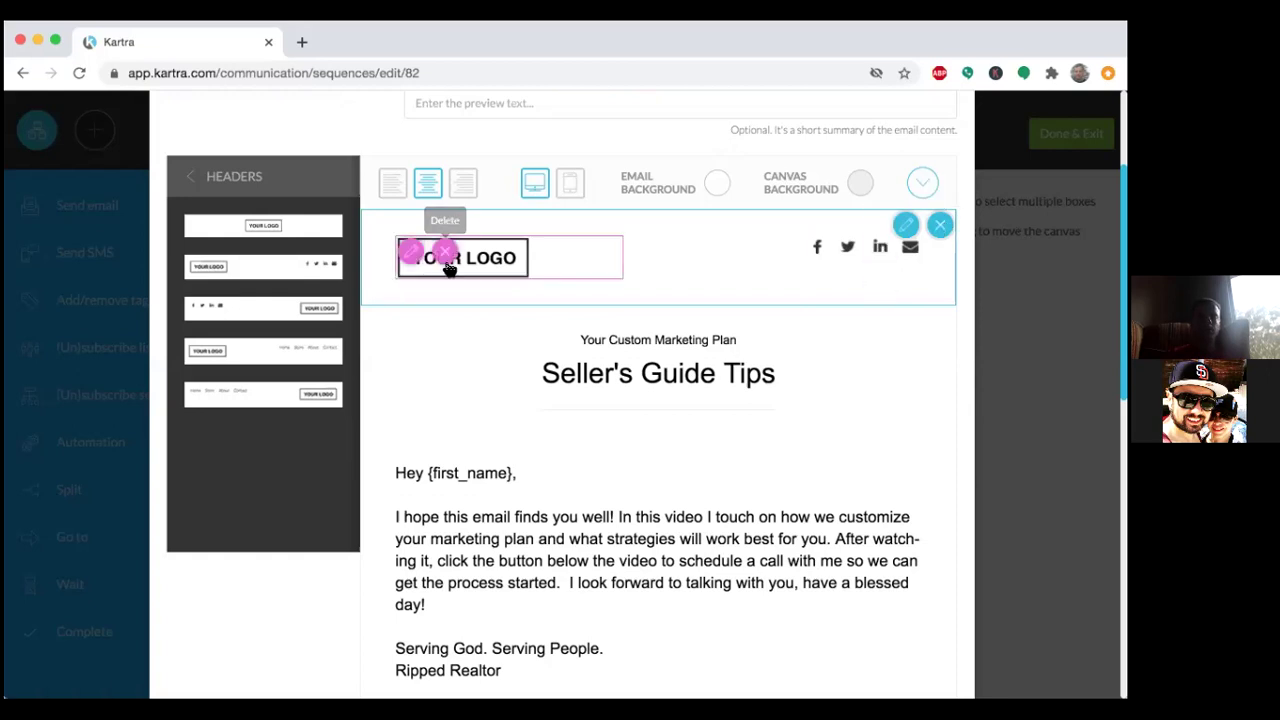
pyautogui.scroll(-1, 531, 452)
pyautogui.scroll(-5, 530, 452)
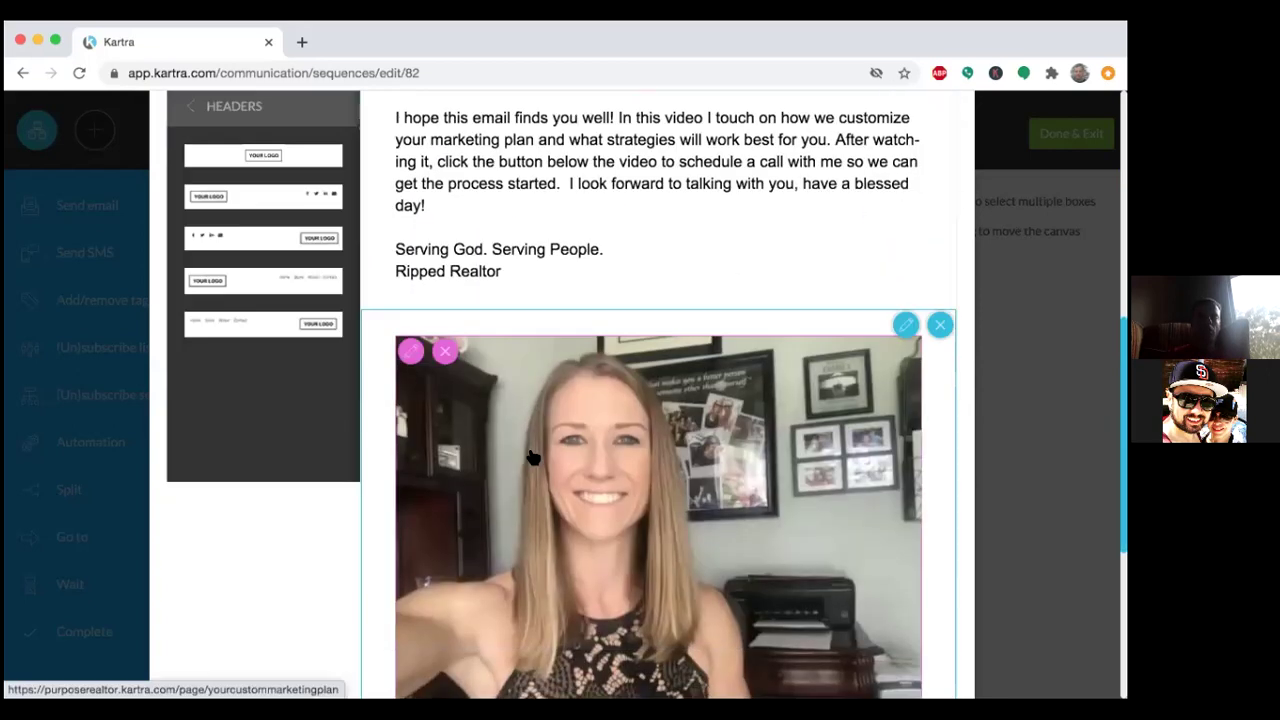
pyautogui.scroll(8, 530, 450)
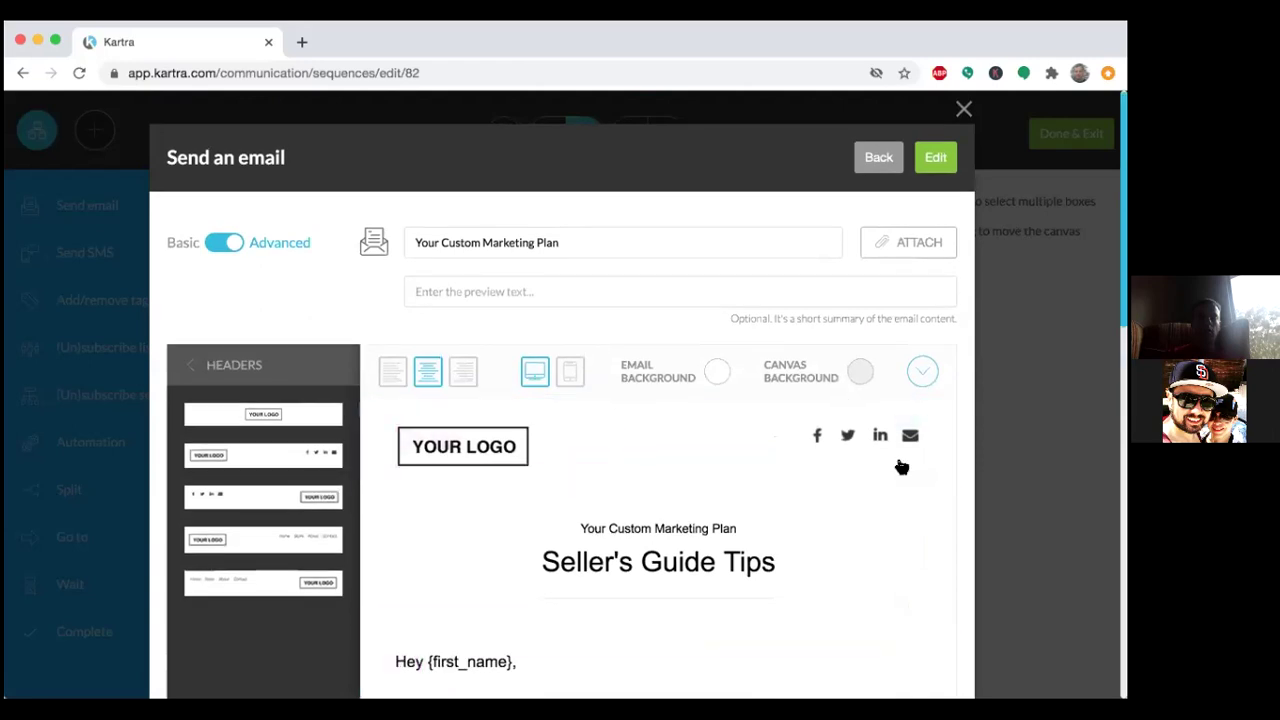
pyautogui.scroll(-3, 937, 509)
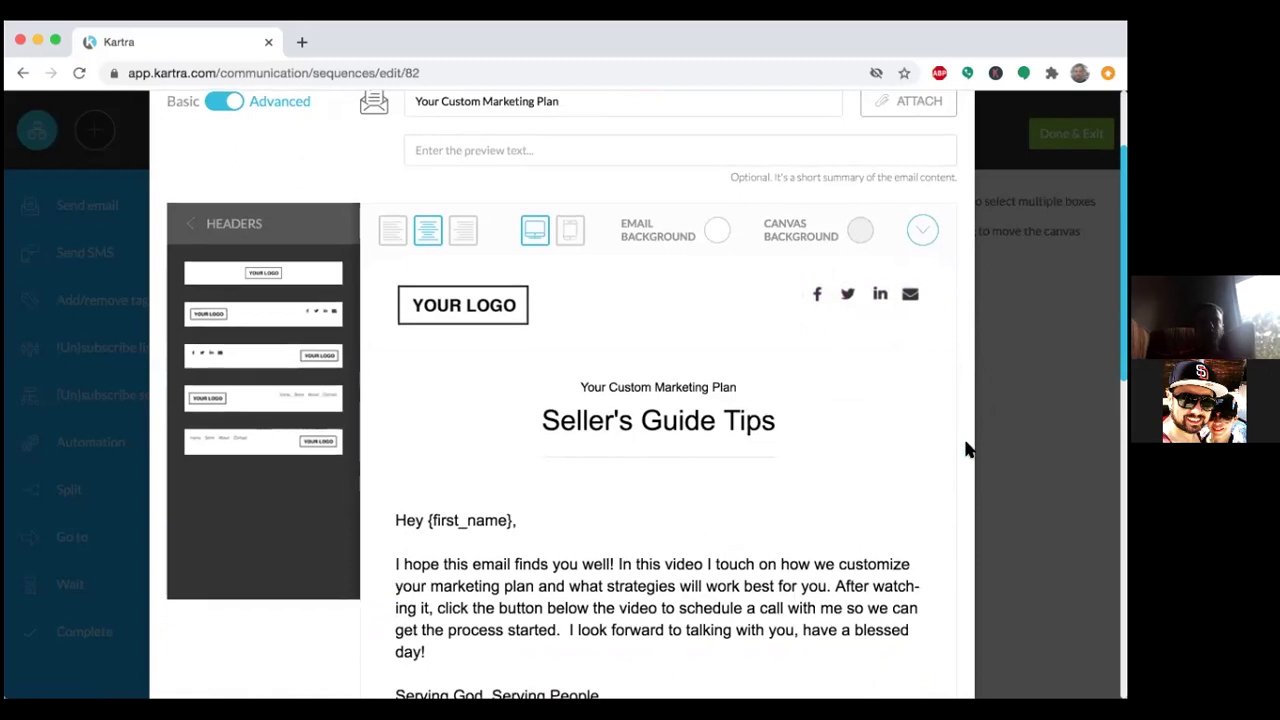
pyautogui.scroll(-10, 966, 449)
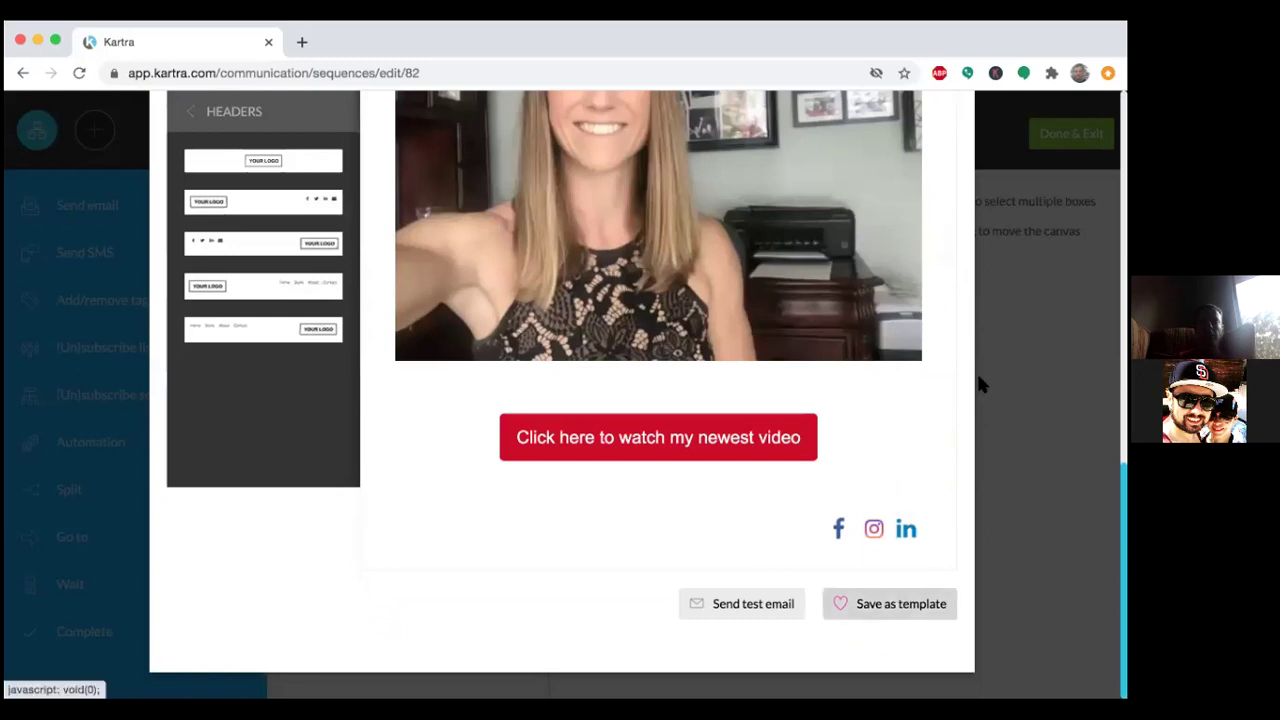
pyautogui.scroll(2, 976, 380)
pyautogui.scroll(5, 978, 400)
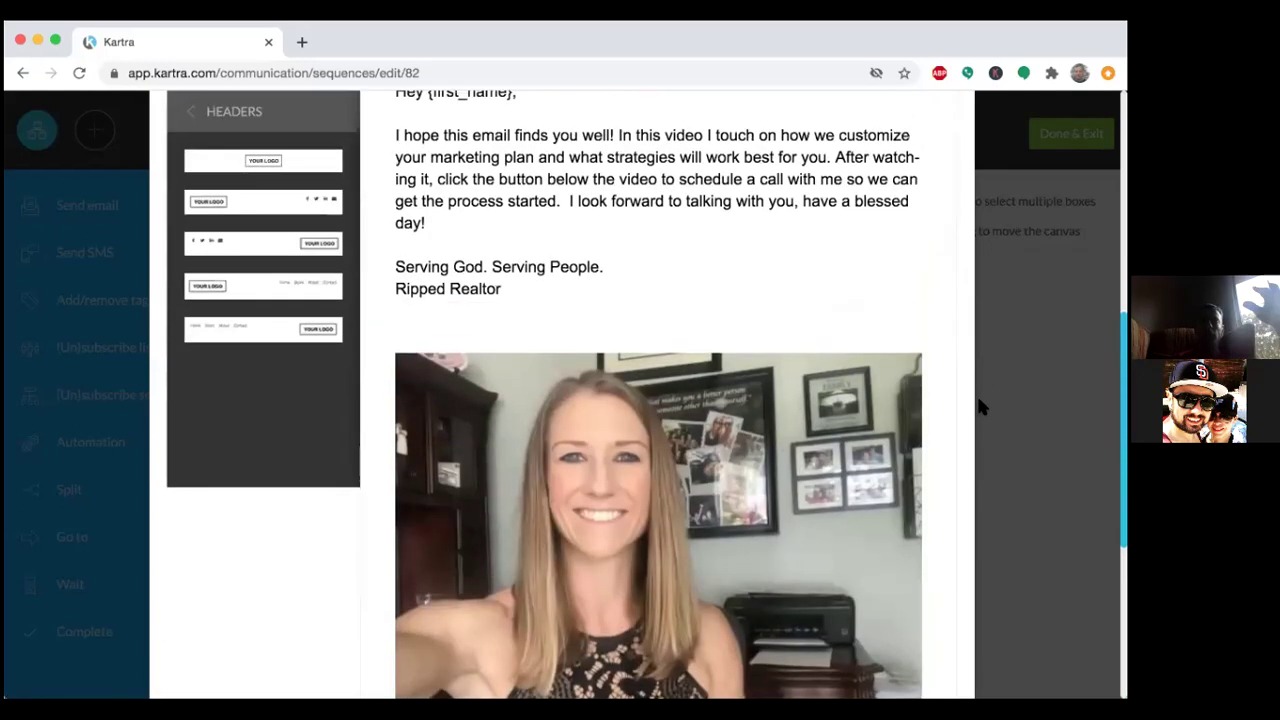
pyautogui.scroll(3, 980, 405)
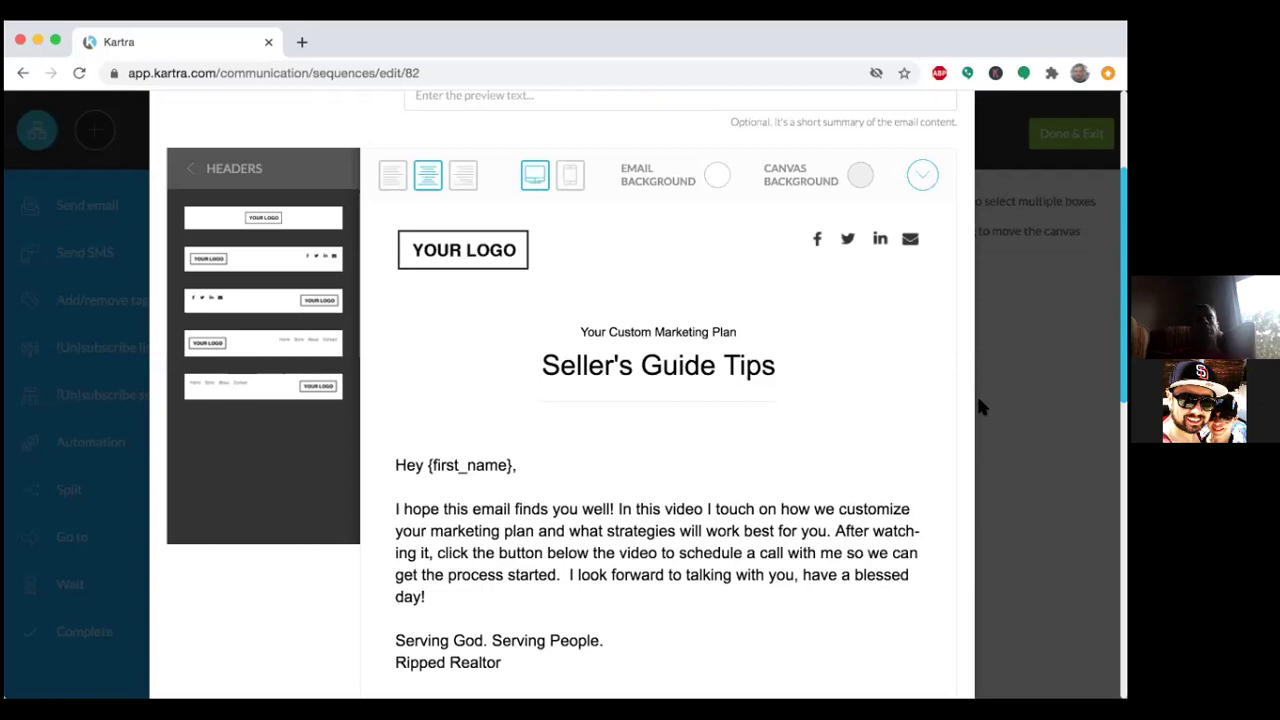
pyautogui.moveTo(964, 388)
pyautogui.scroll(-5, 965, 390)
pyautogui.scroll(6, 965, 390)
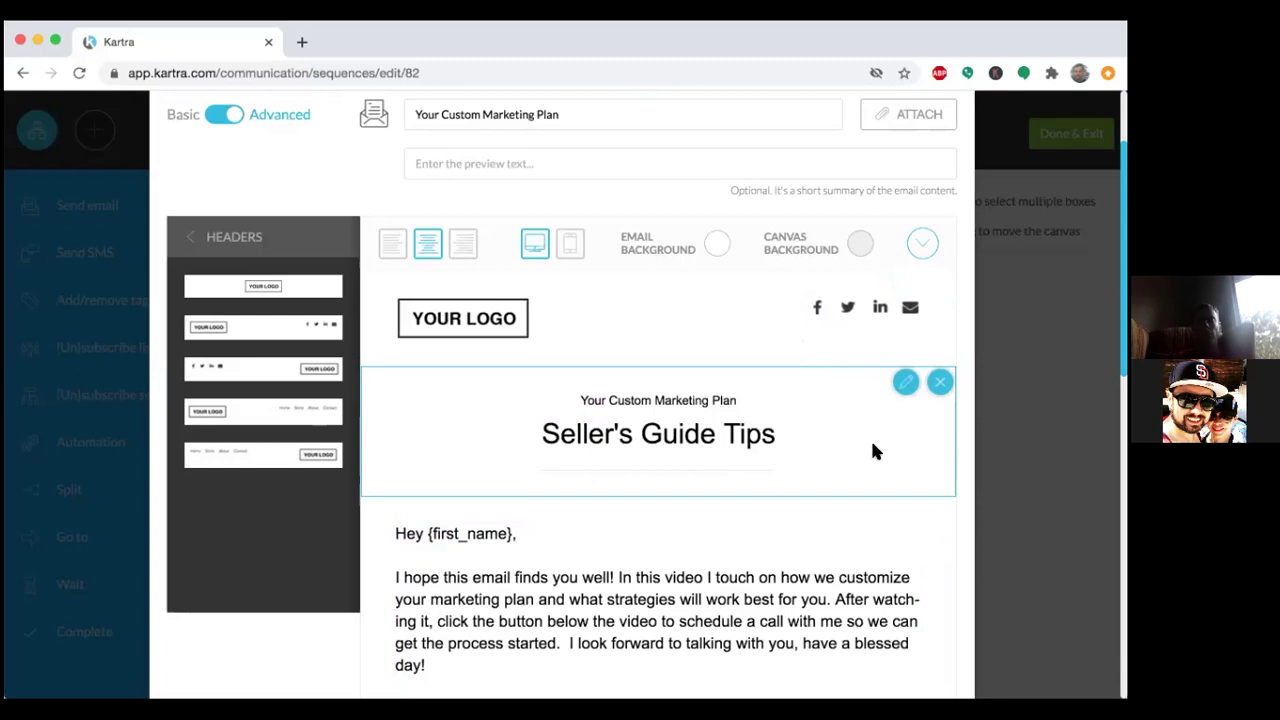
# Inspect the Twitter icon's link URL without changing it, then return to the template categories.
pyautogui.click(848, 314)
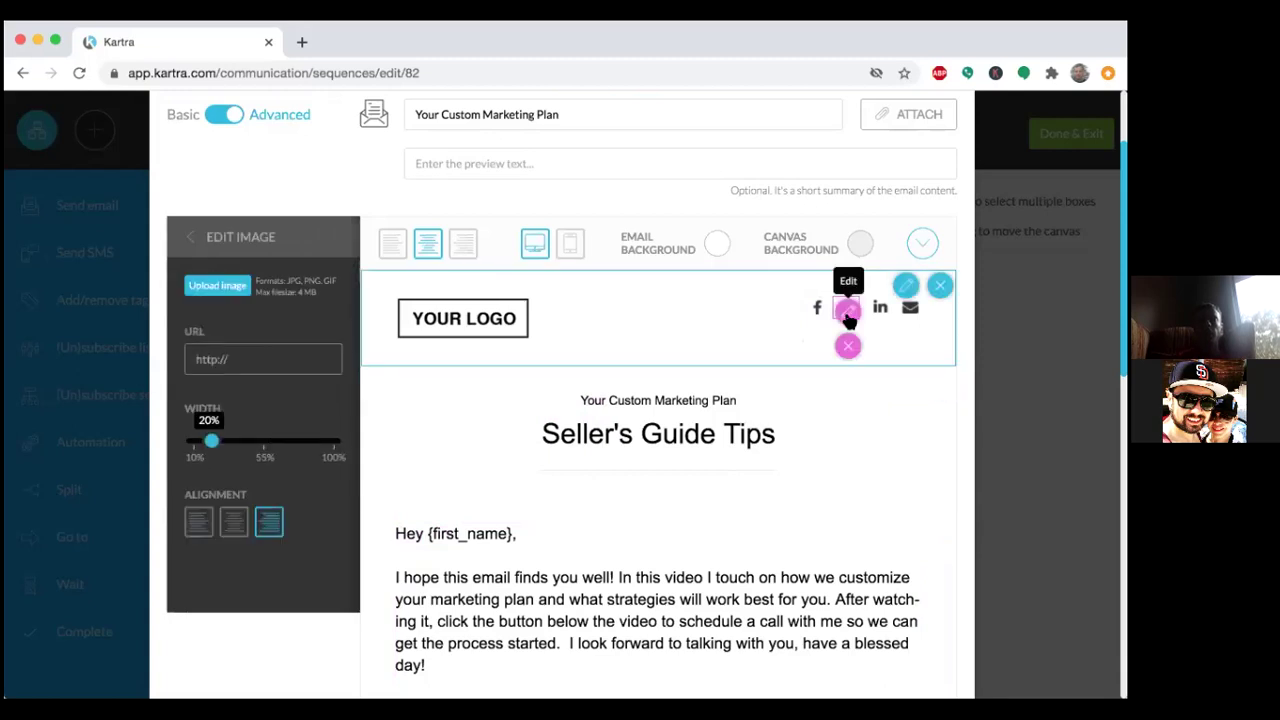
pyautogui.click(231, 360)
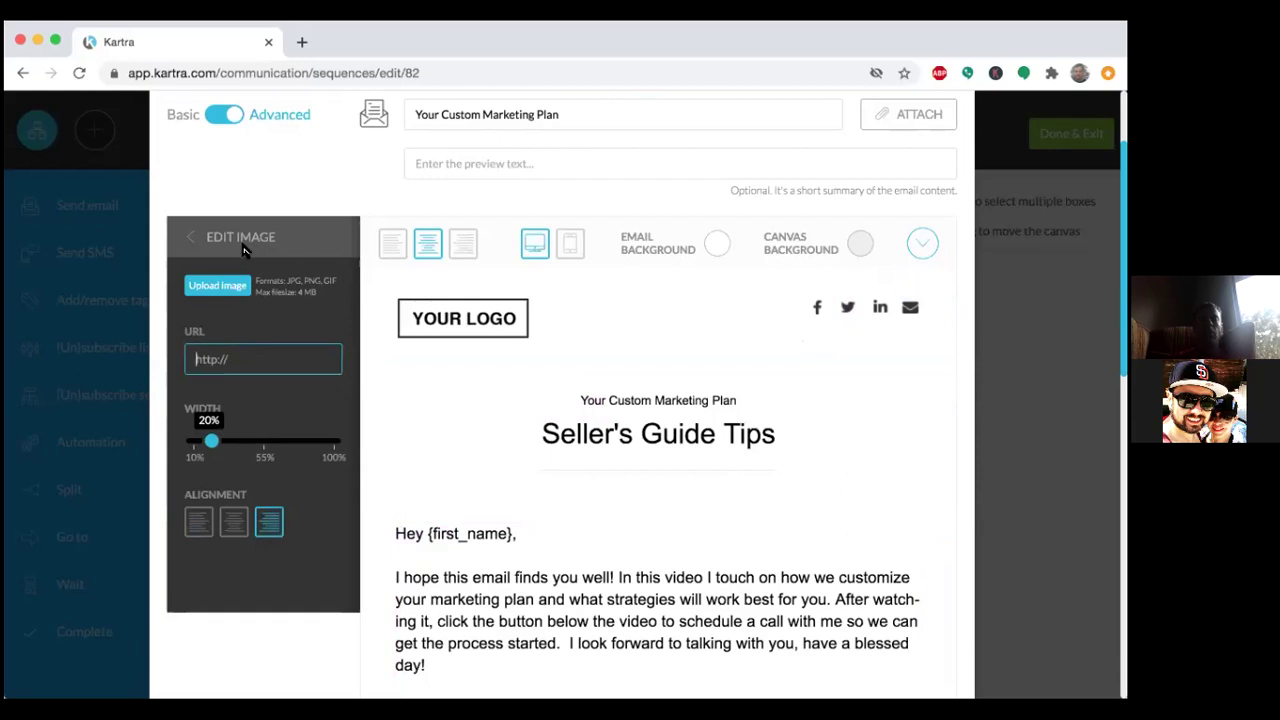
pyautogui.click(211, 237)
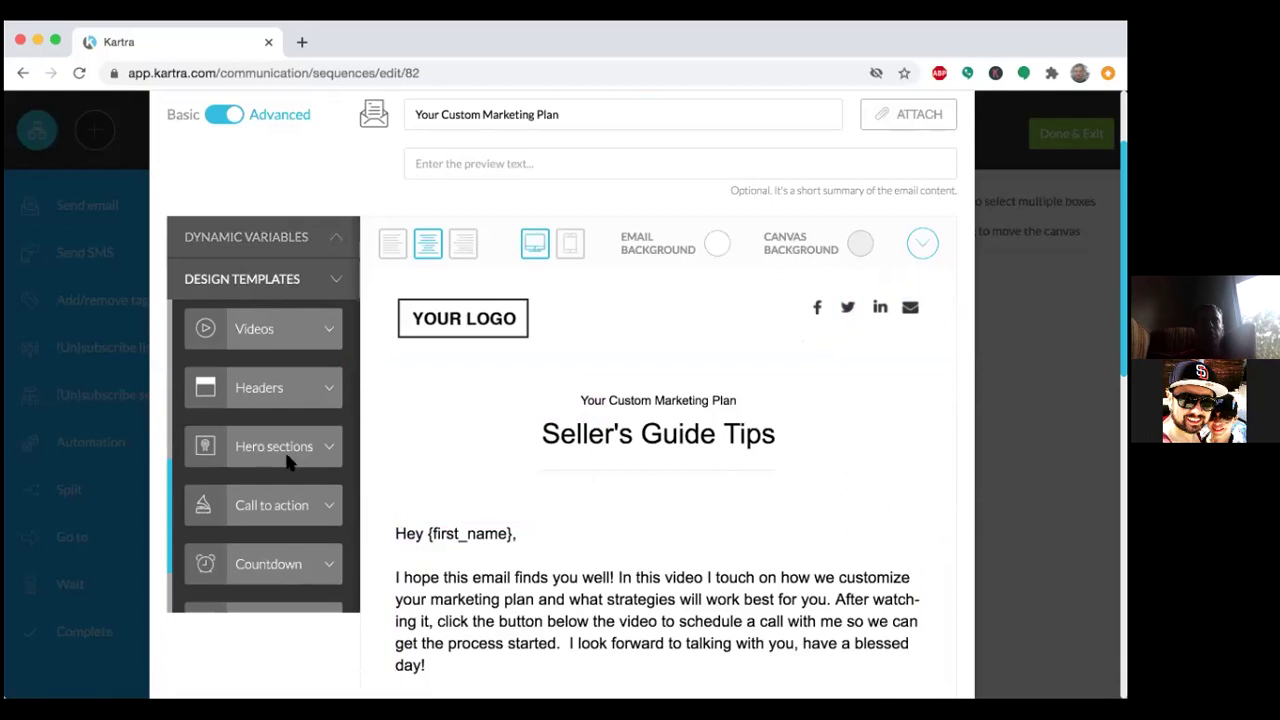
pyautogui.scroll(-5, 287, 462)
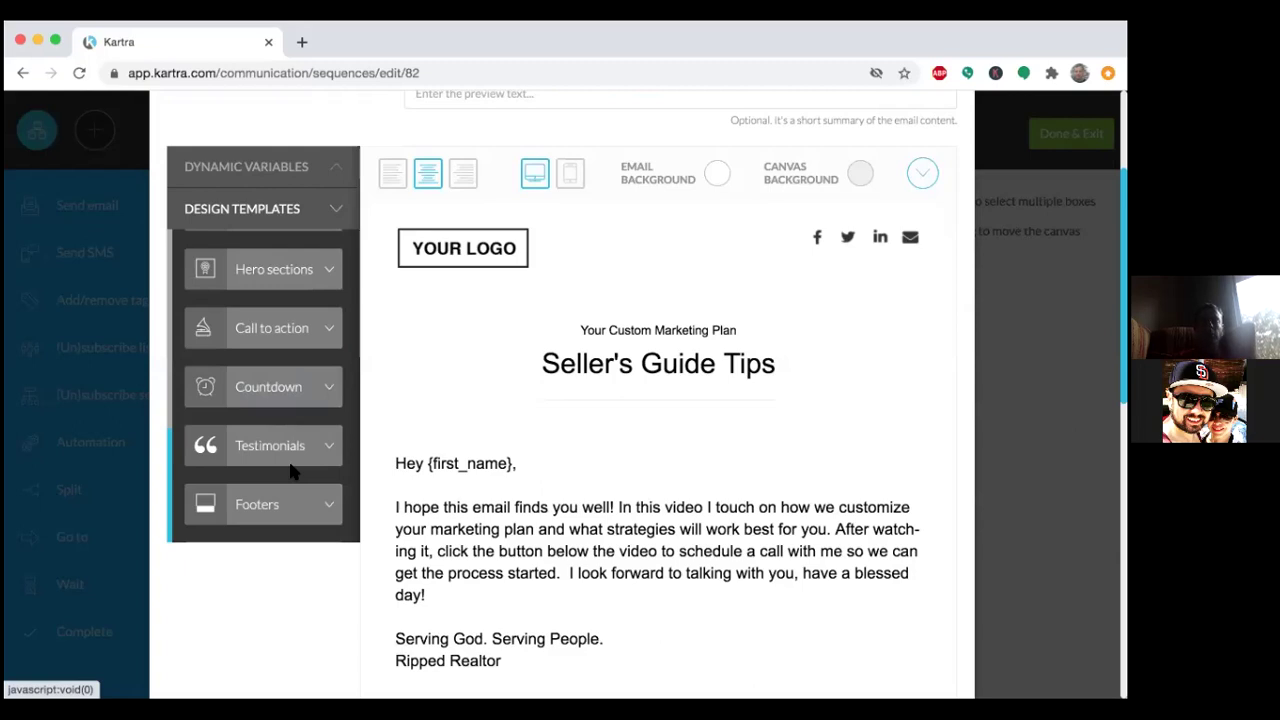
pyautogui.scroll(-10, 322, 607)
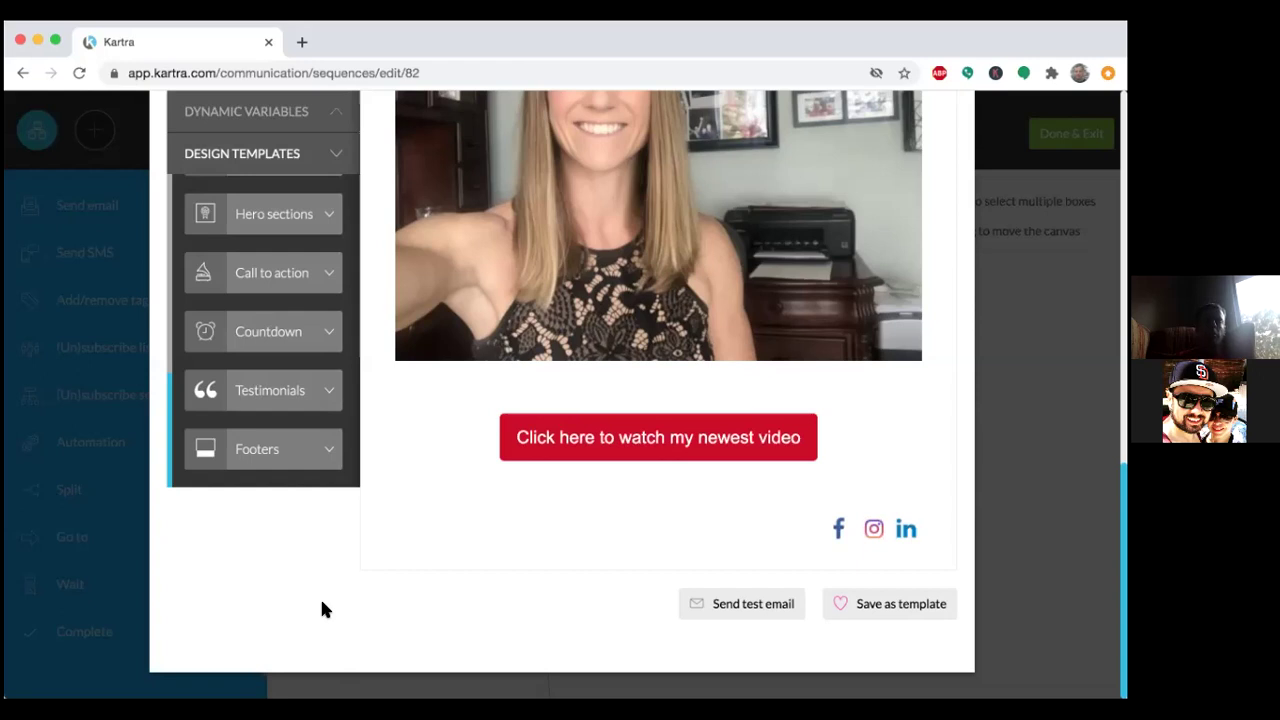
pyautogui.scroll(5, 314, 572)
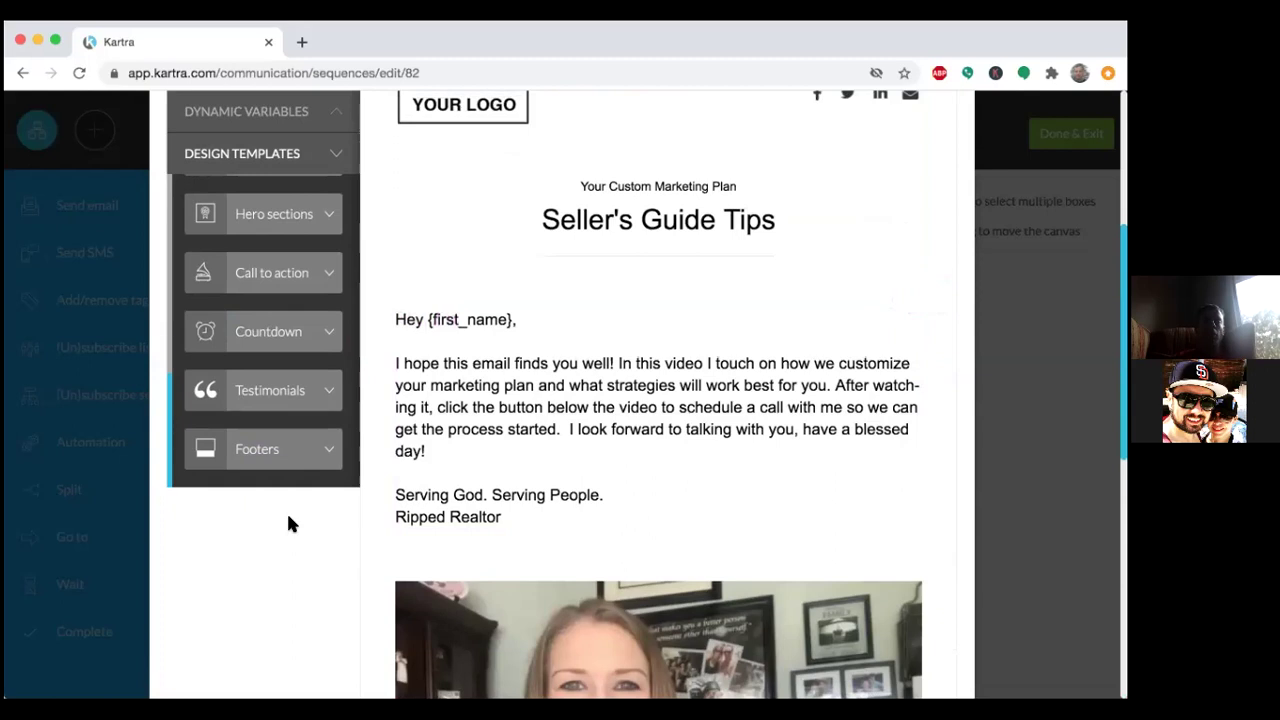
pyautogui.scroll(3, 288, 524)
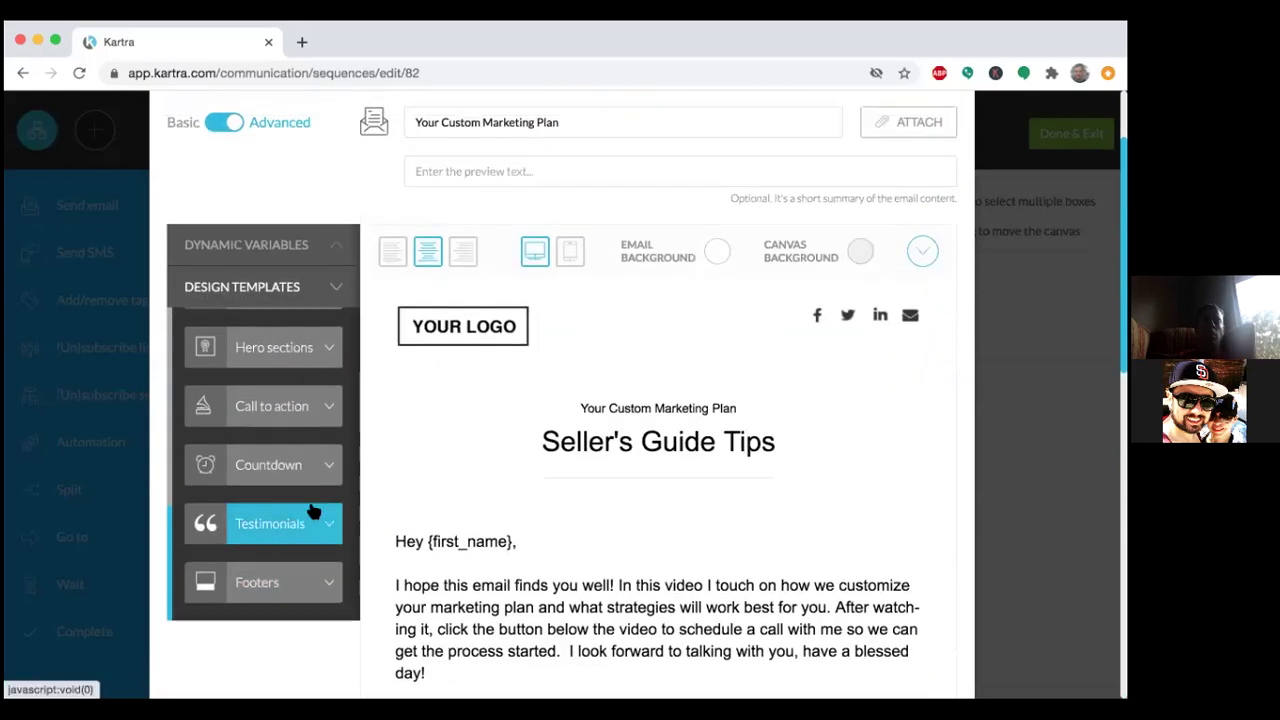
pyautogui.scroll(2, 420, 452)
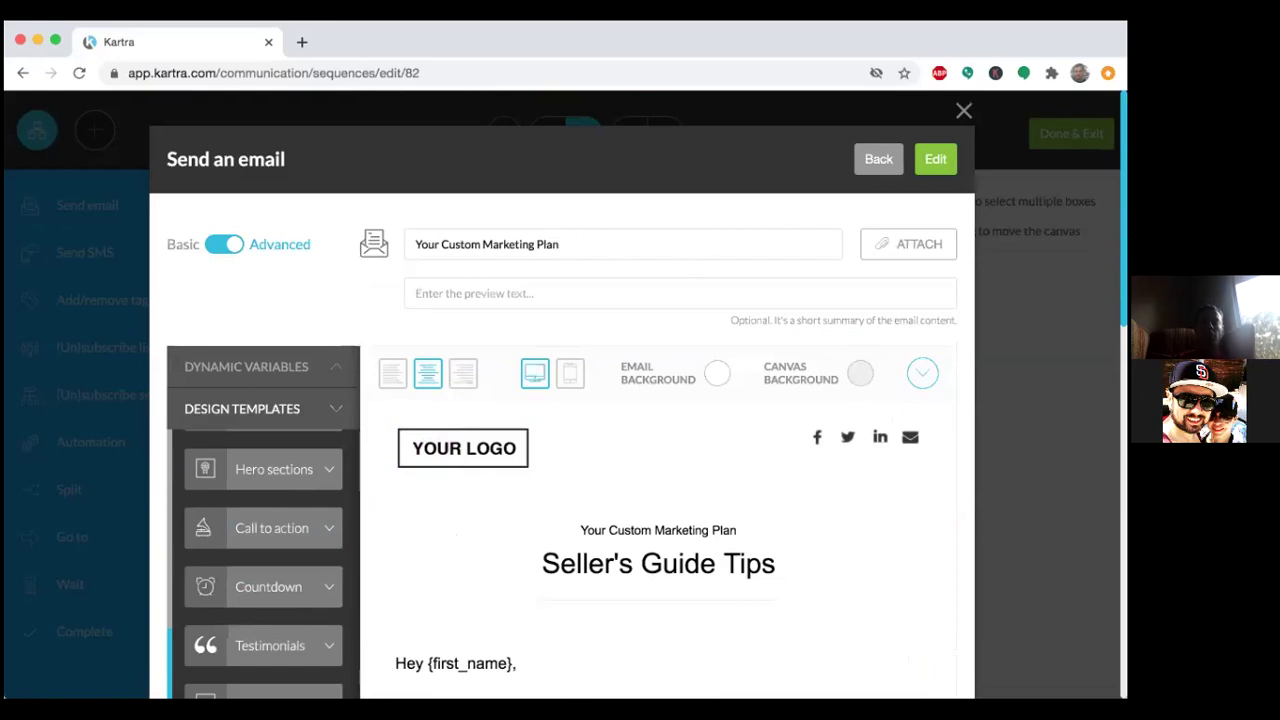
pyautogui.scroll(-10, 660, 400)
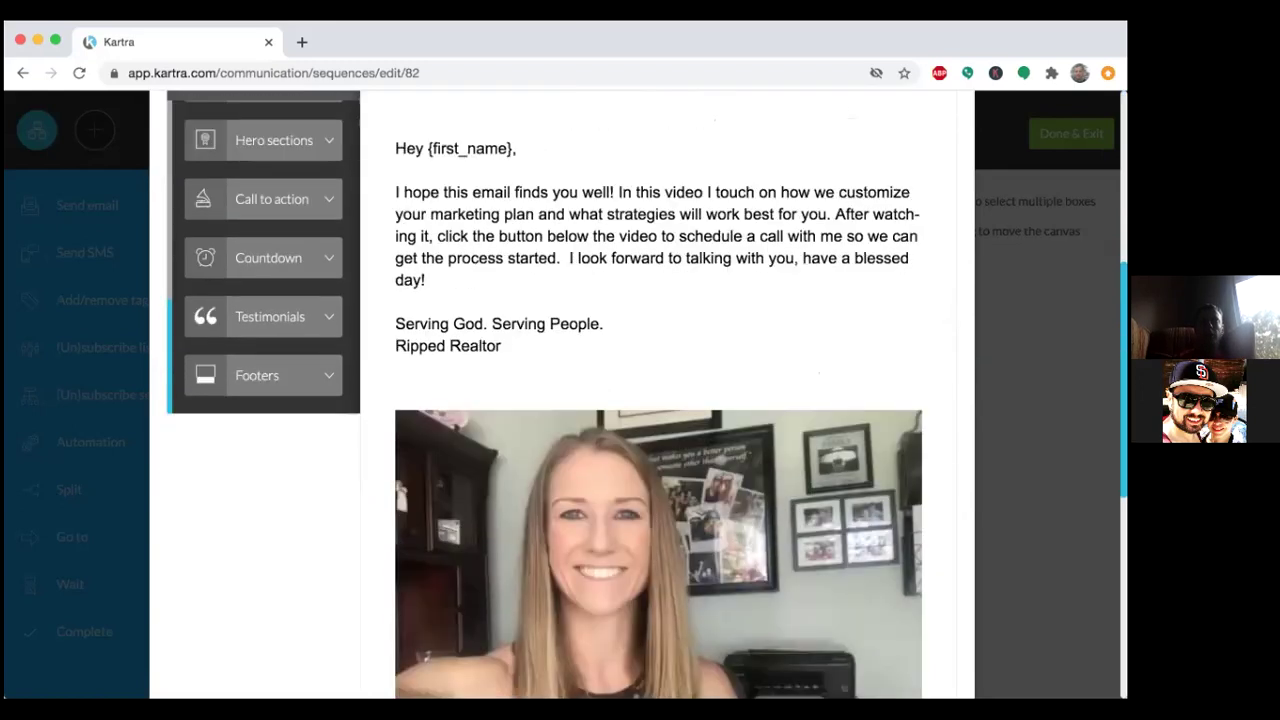
pyautogui.scroll(10, 400, 308)
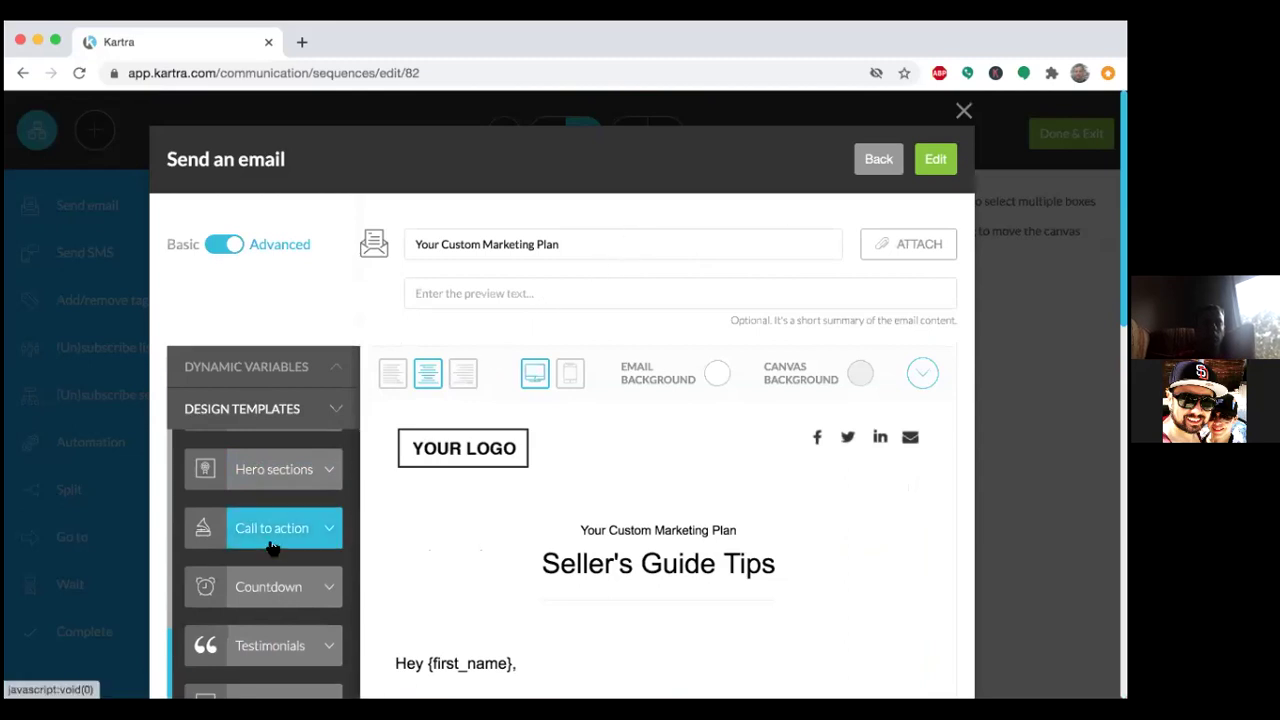
pyautogui.scroll(8, 272, 496)
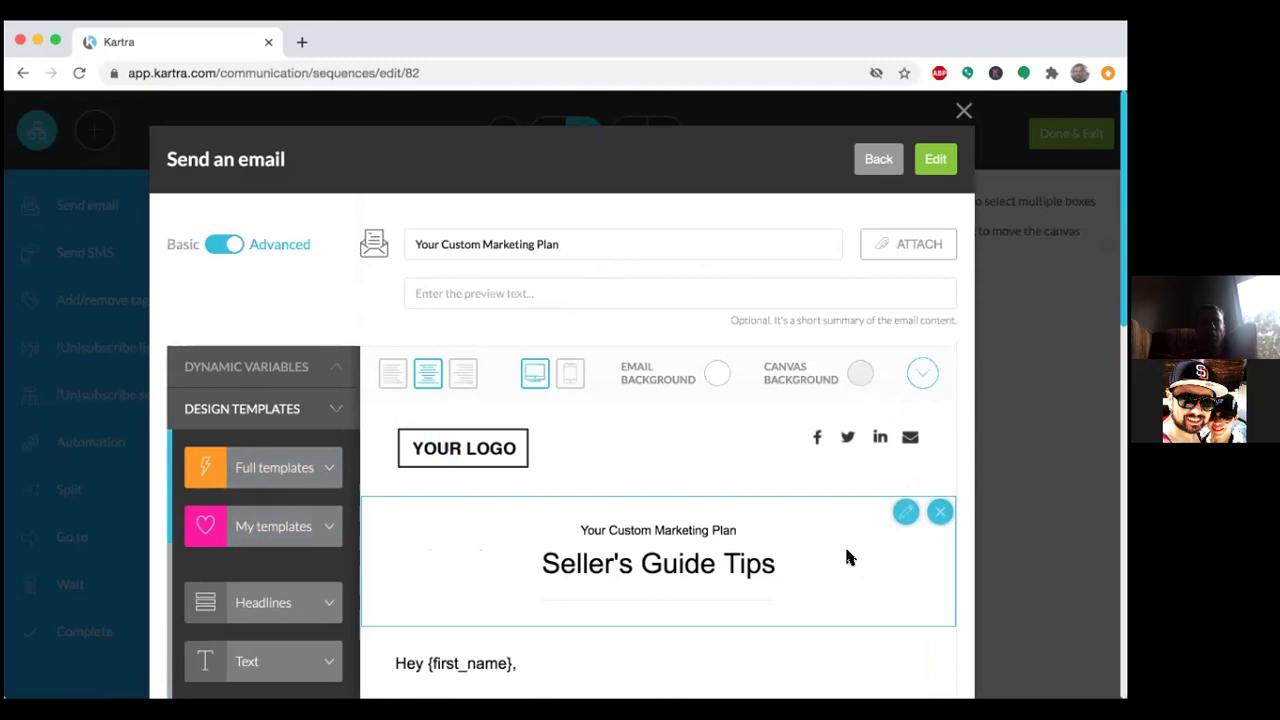
pyautogui.scroll(-5, 864, 591)
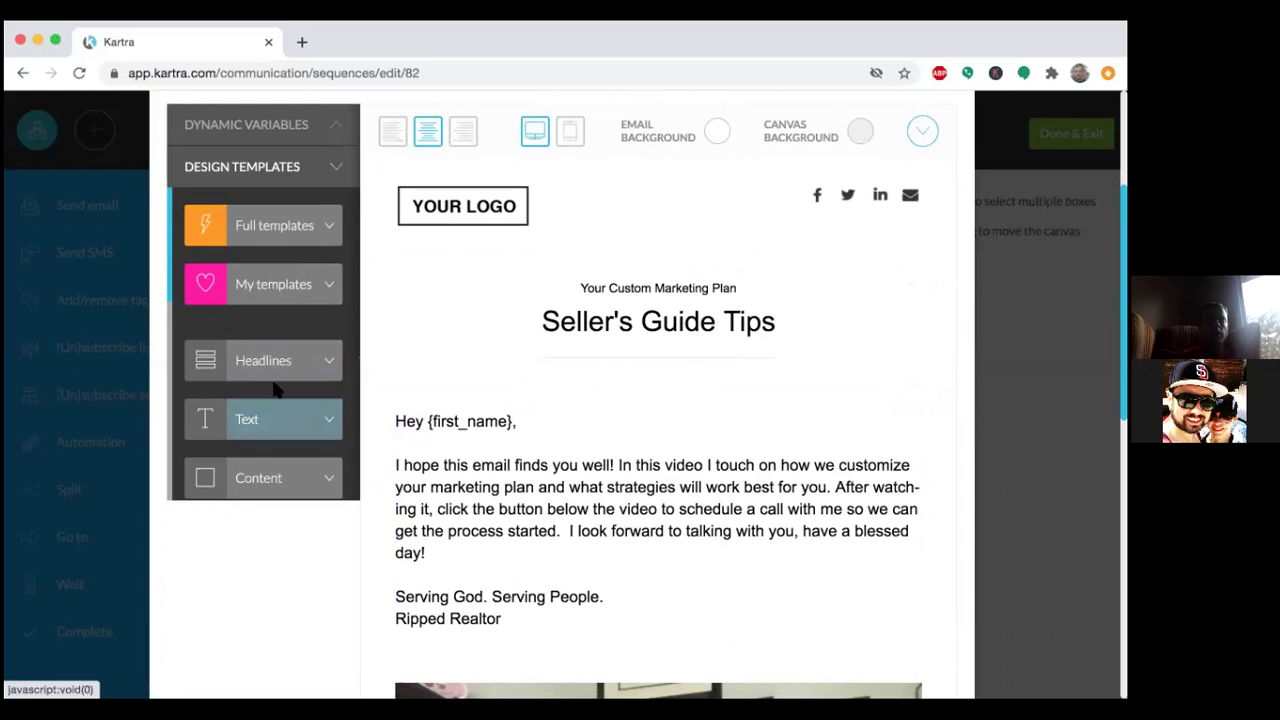
# Expand the Dynamic Variables list and select the {first_name} variable text.
pyautogui.click(287, 130)
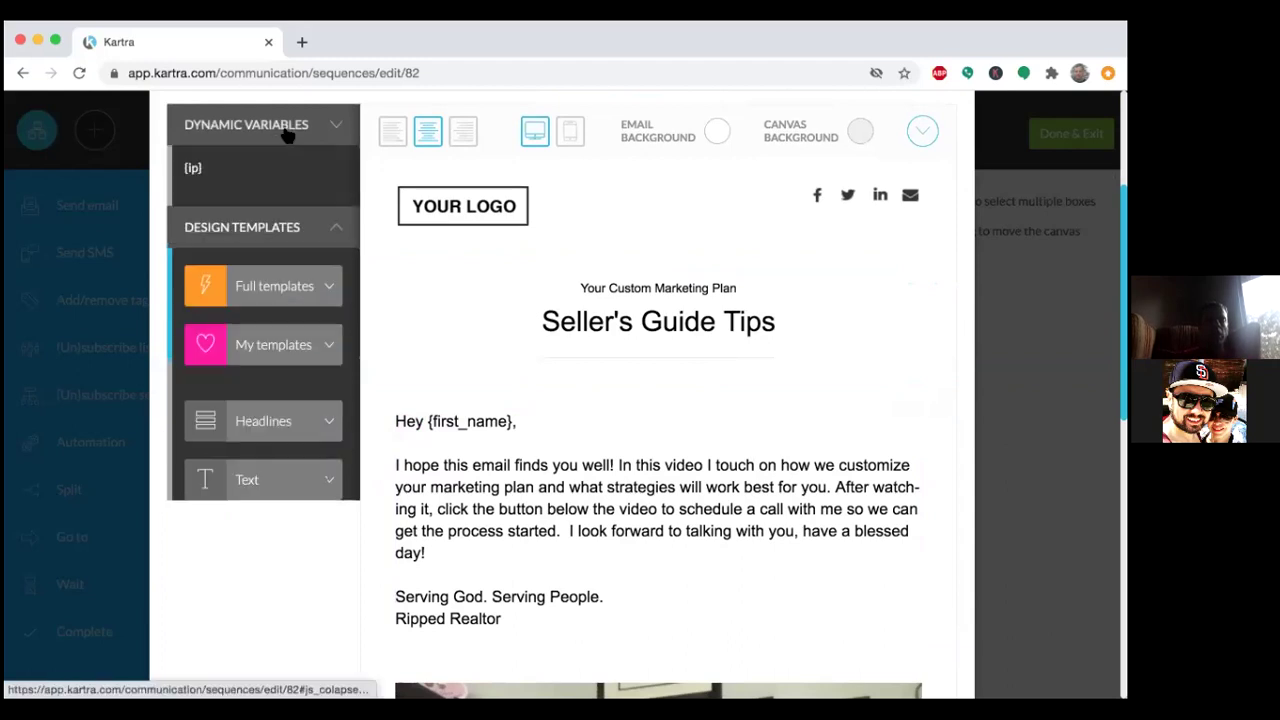
pyautogui.scroll(-2, 255, 289)
pyautogui.scroll(5, 255, 289)
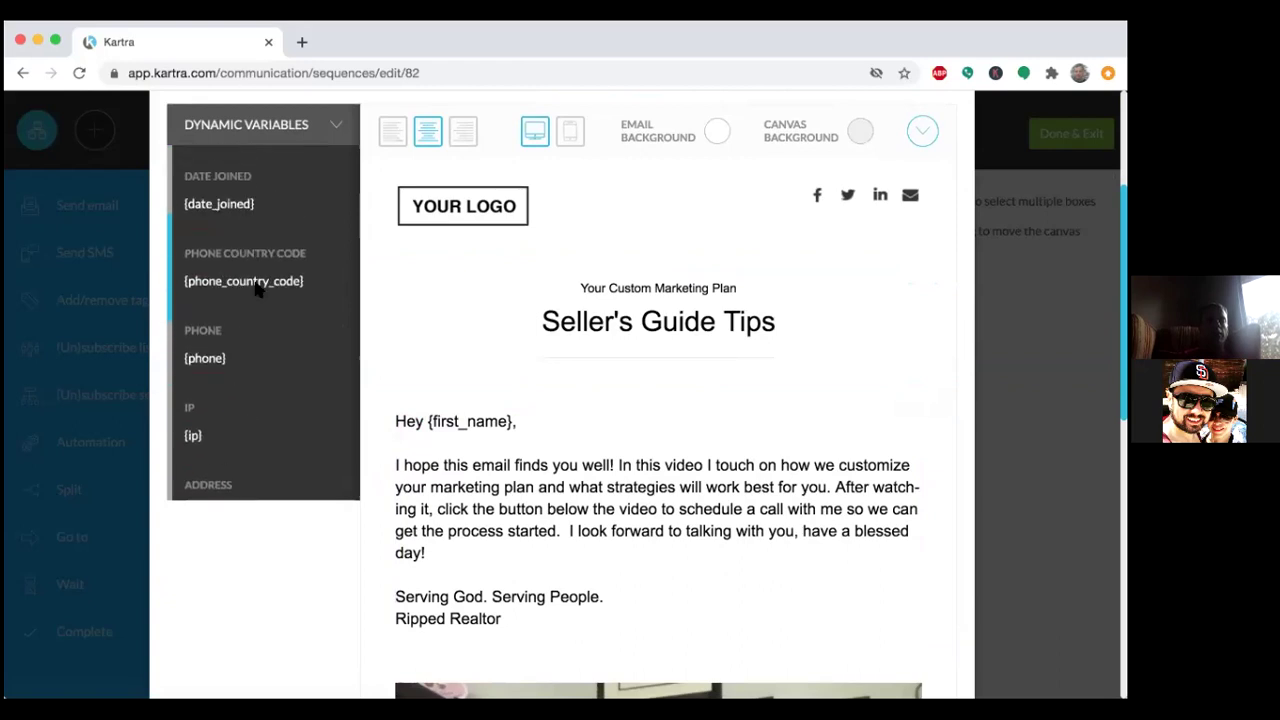
pyautogui.scroll(5, 255, 289)
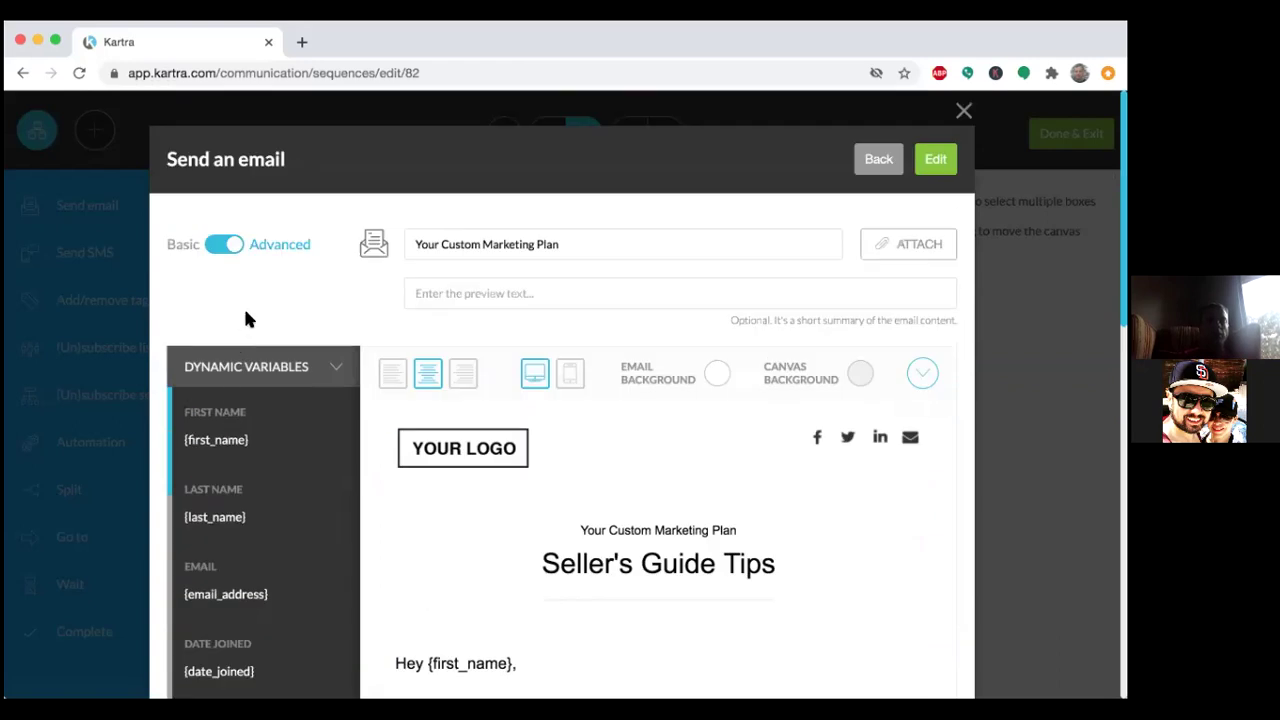
pyautogui.scroll(-5, 256, 300)
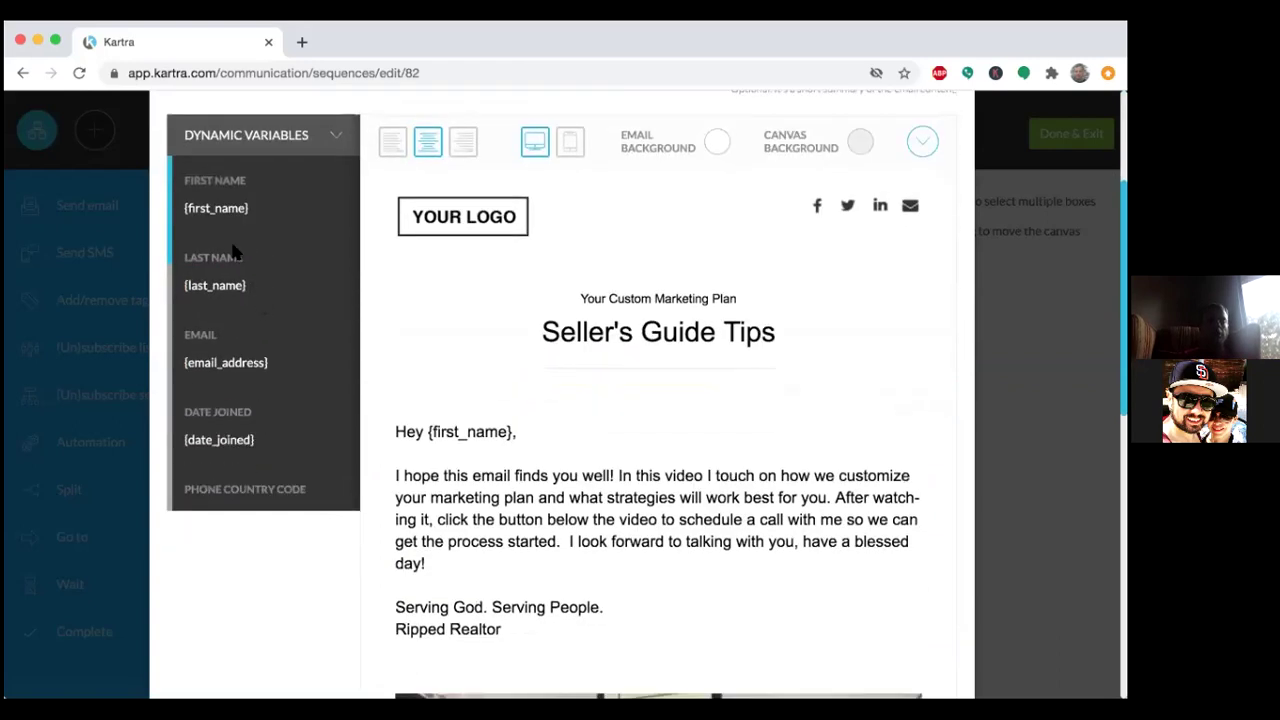
pyautogui.moveTo(183, 208); pyautogui.dragTo(258, 215)
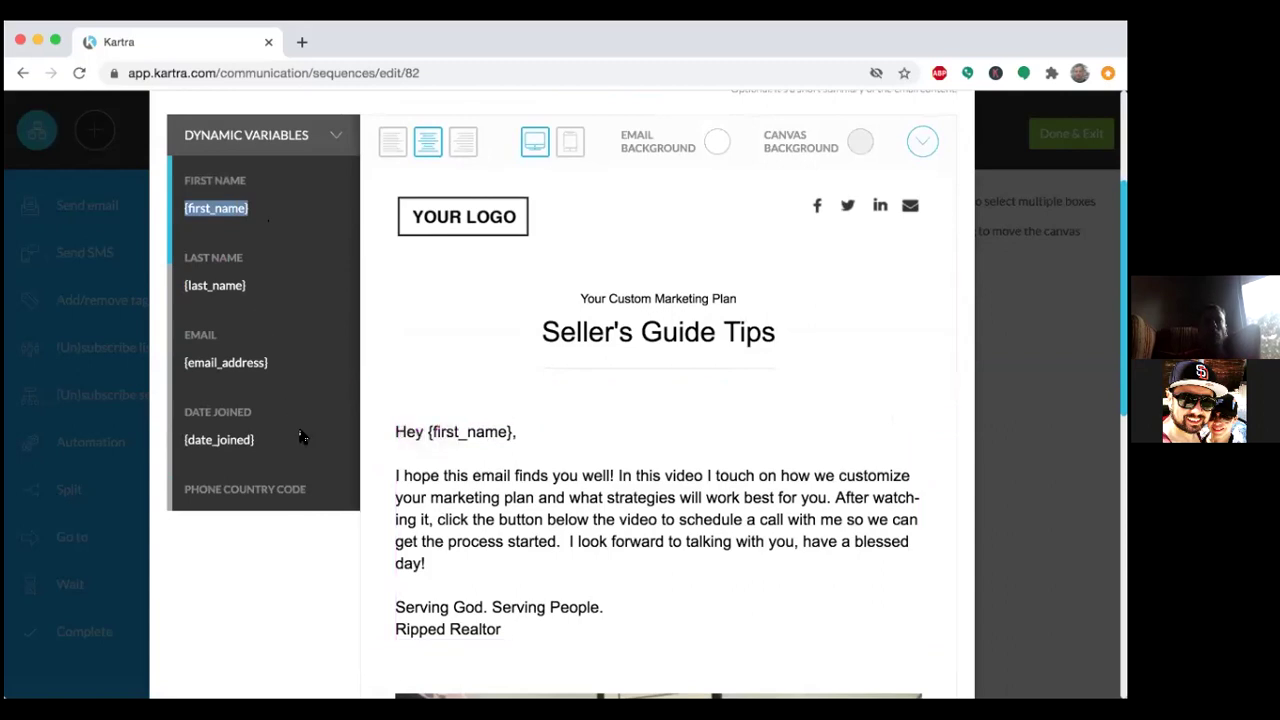
# Scroll the variable list down through {country} and the custom fields, then back up.
pyautogui.scroll(-3, 302, 437)
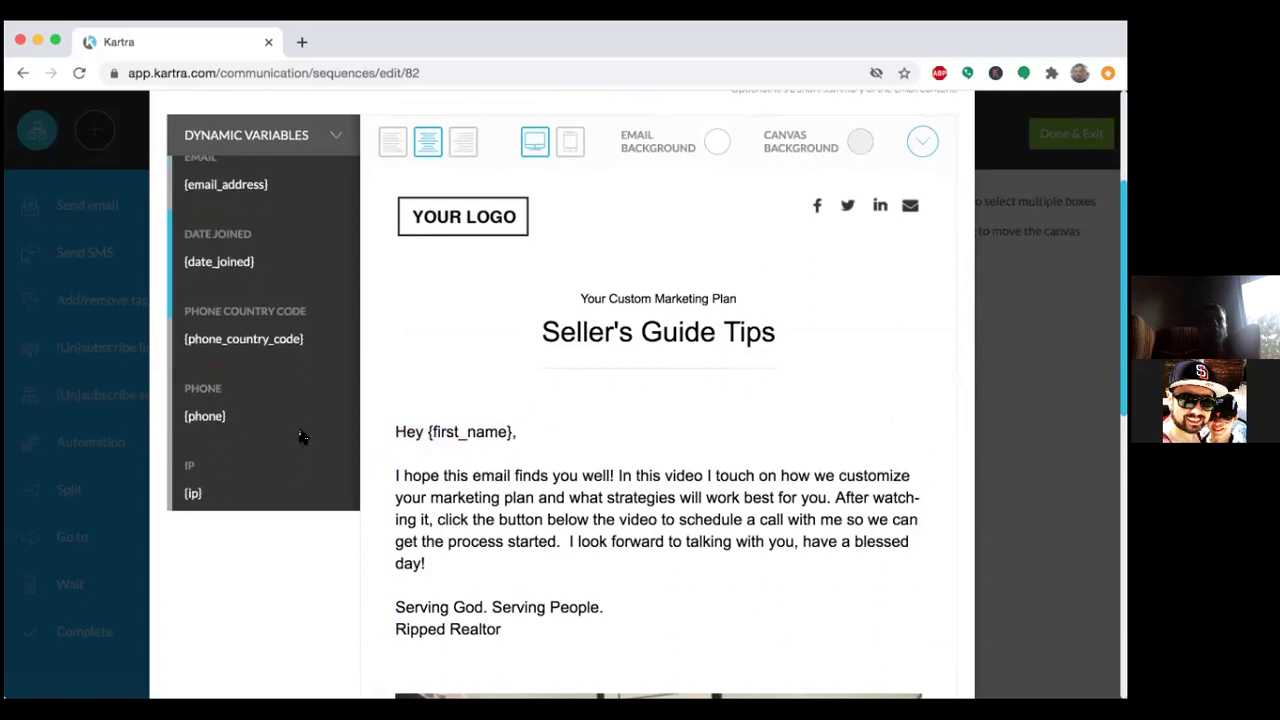
pyautogui.scroll(-3, 302, 437)
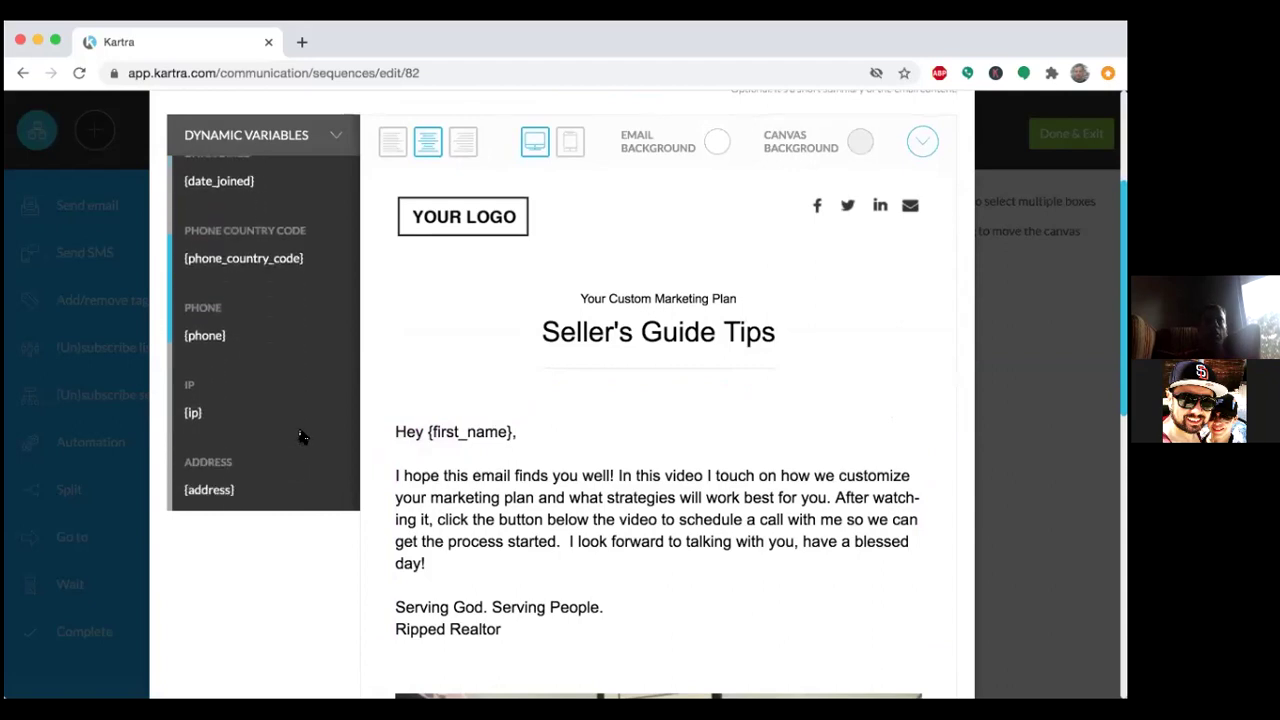
pyautogui.scroll(-6, 302, 437)
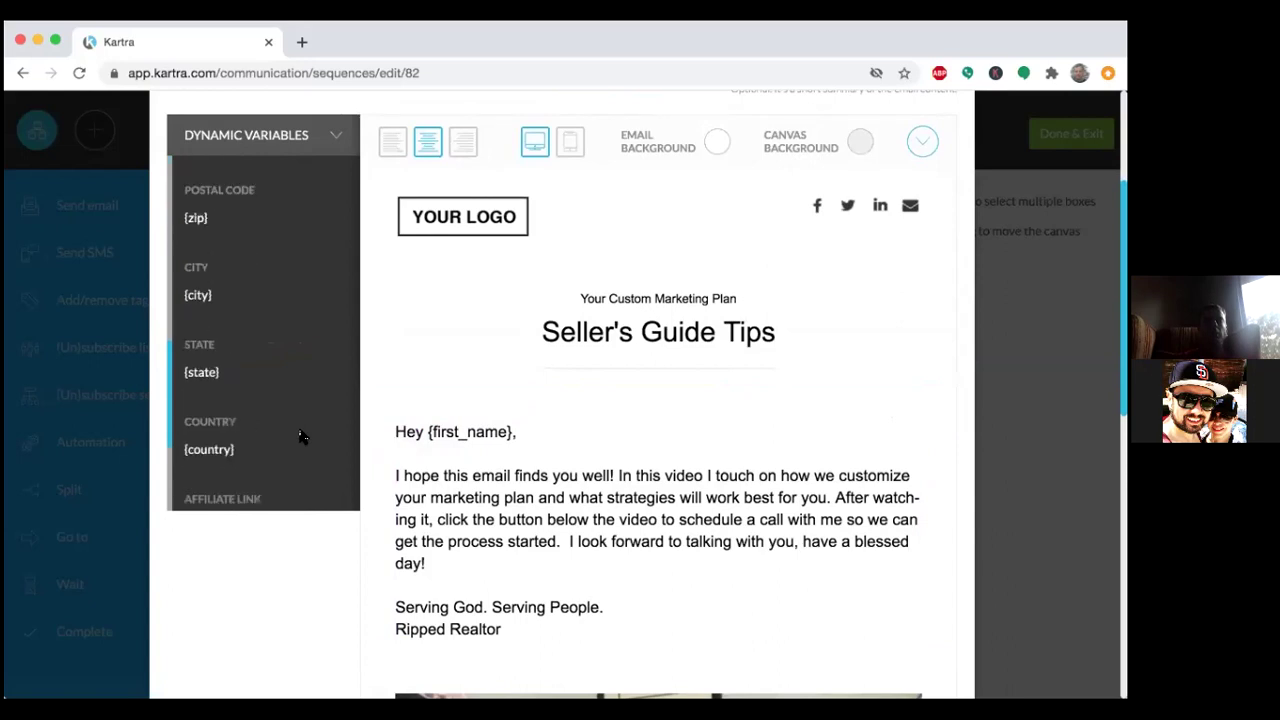
pyautogui.scroll(-2, 302, 437)
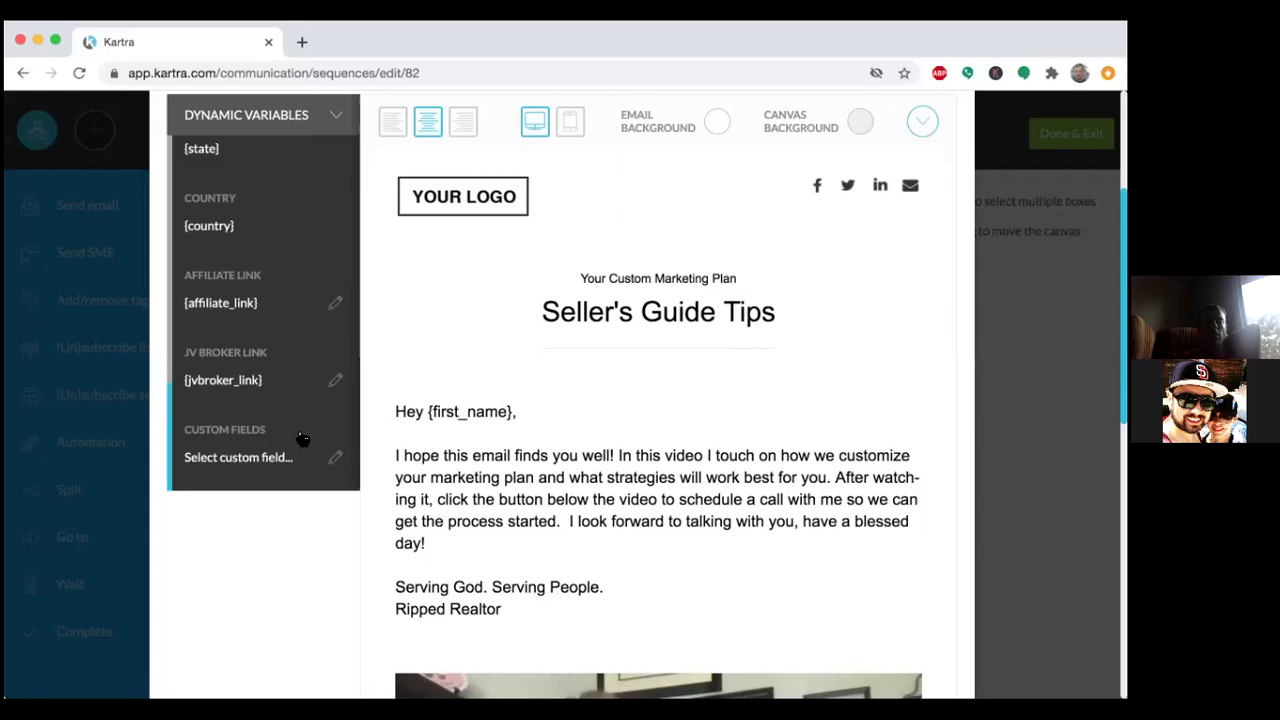
pyautogui.scroll(-2, 270, 563)
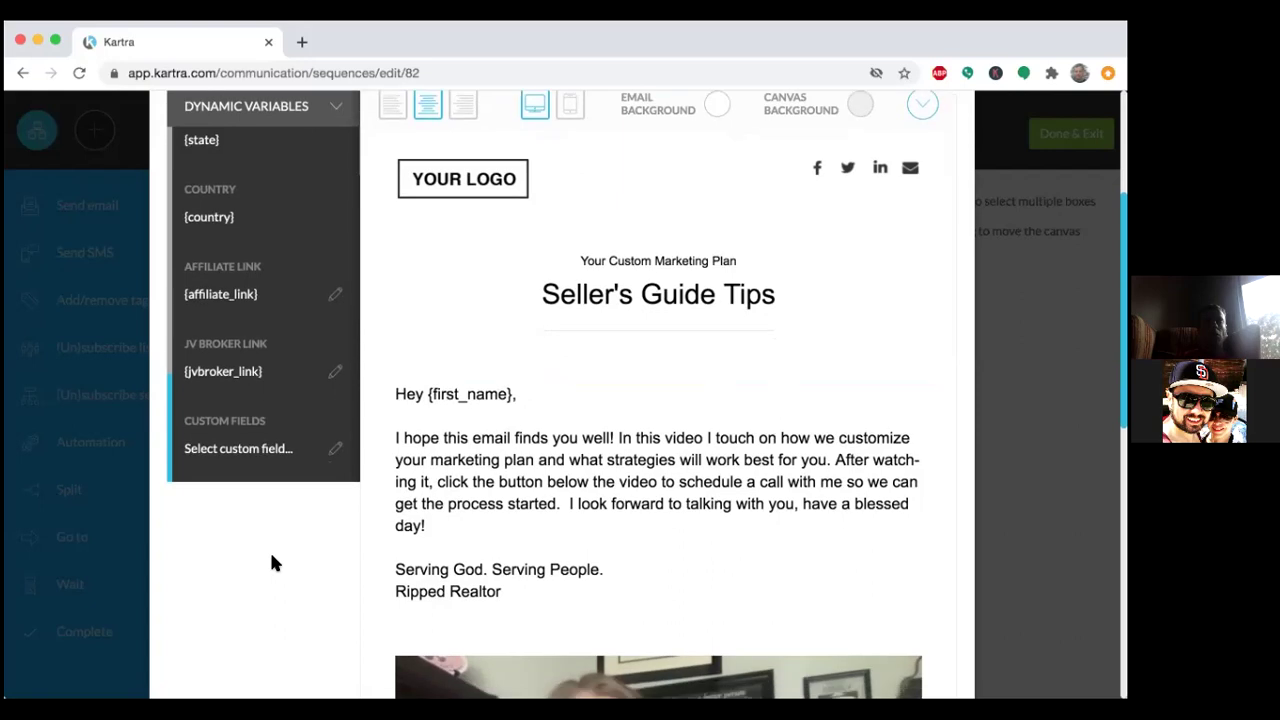
pyautogui.scroll(-3, 270, 563)
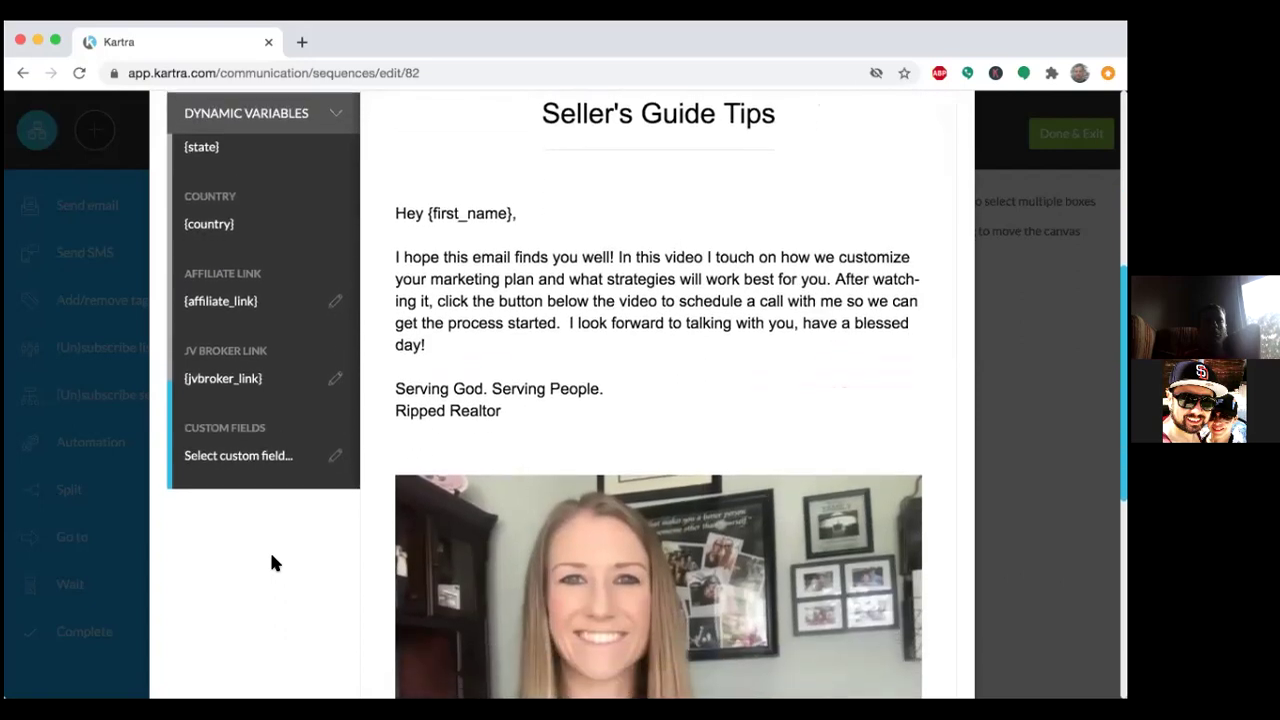
pyautogui.scroll(3, 270, 563)
pyautogui.scroll(3, 271, 563)
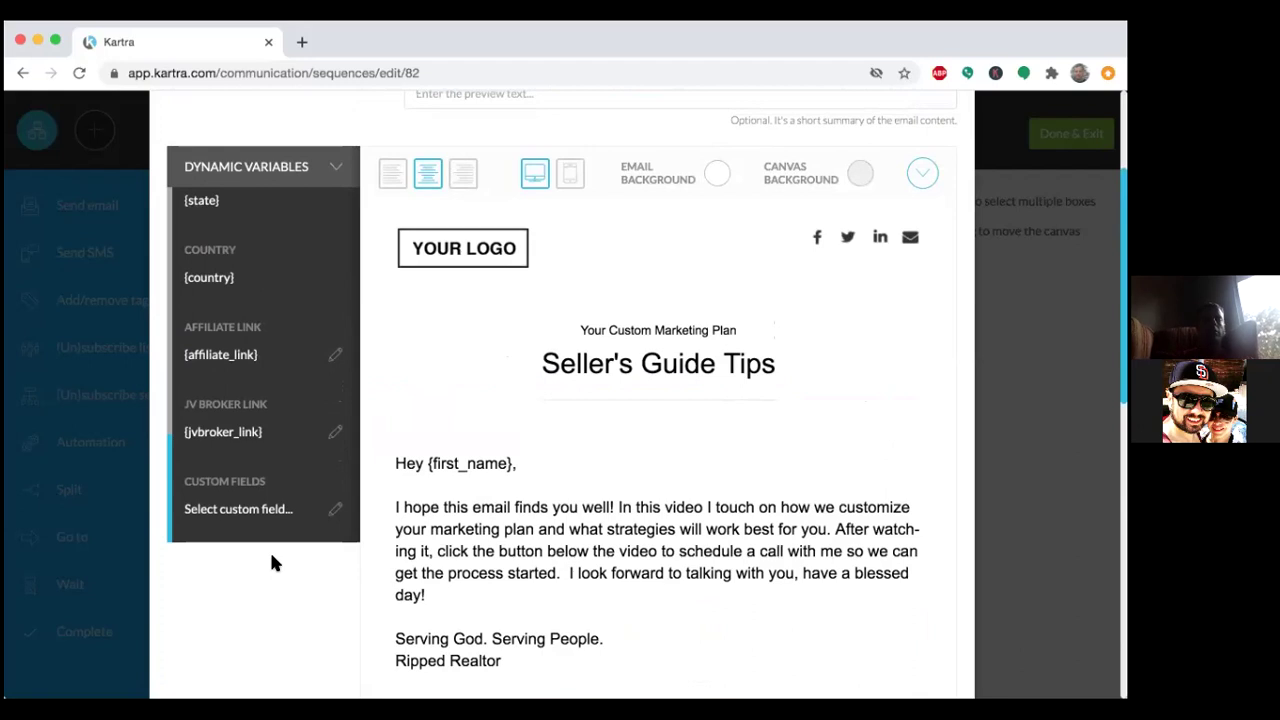
pyautogui.scroll(1, 271, 563)
pyautogui.scroll(4, 275, 563)
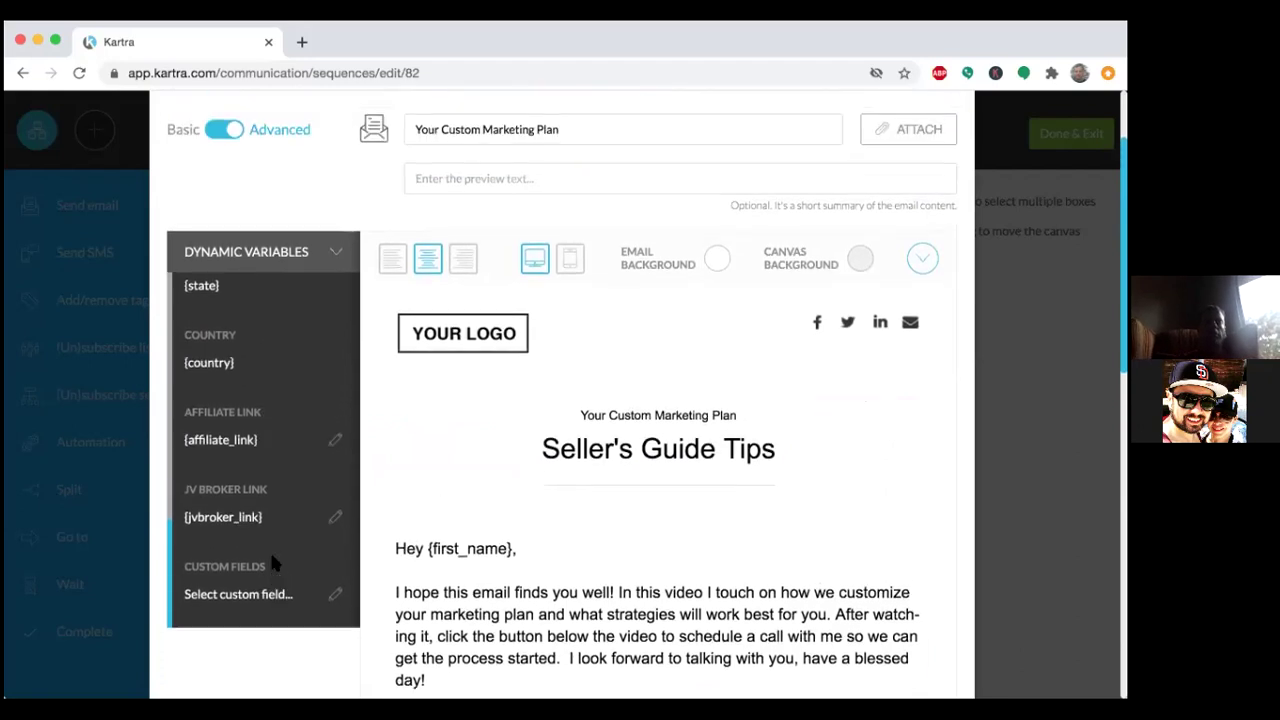
pyautogui.scroll(1, 275, 563)
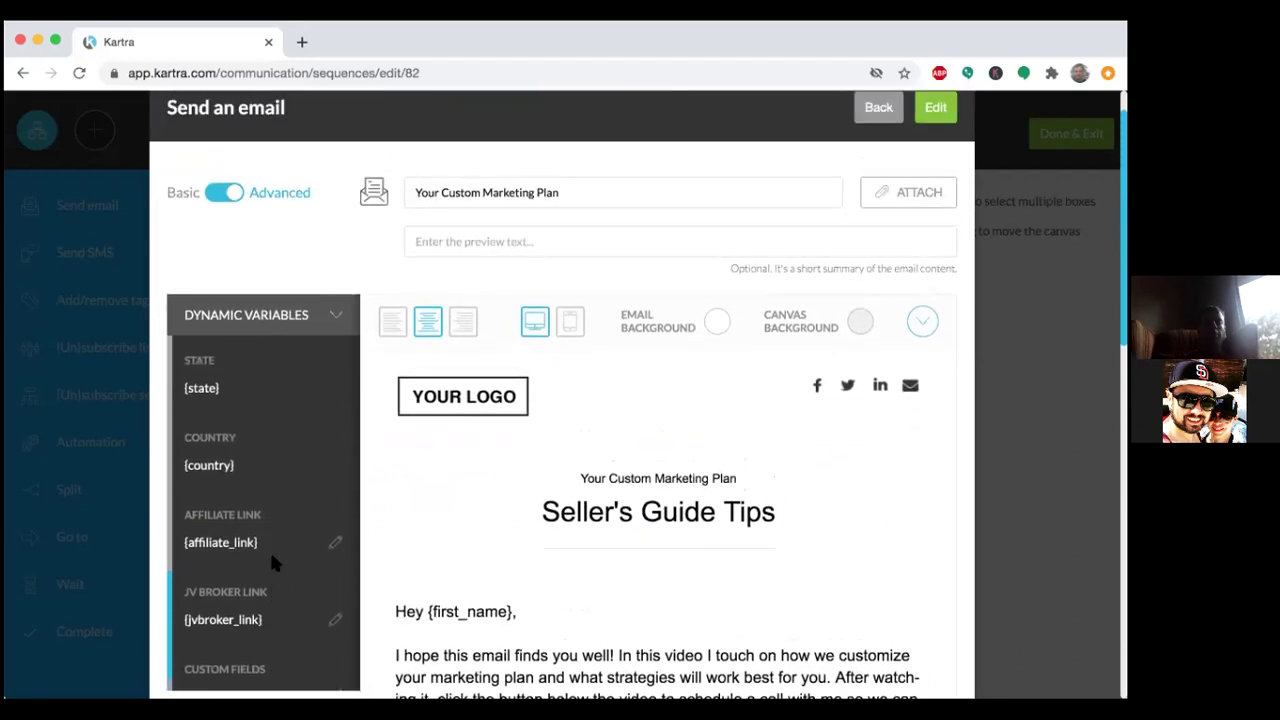
pyautogui.scroll(-5, 275, 563)
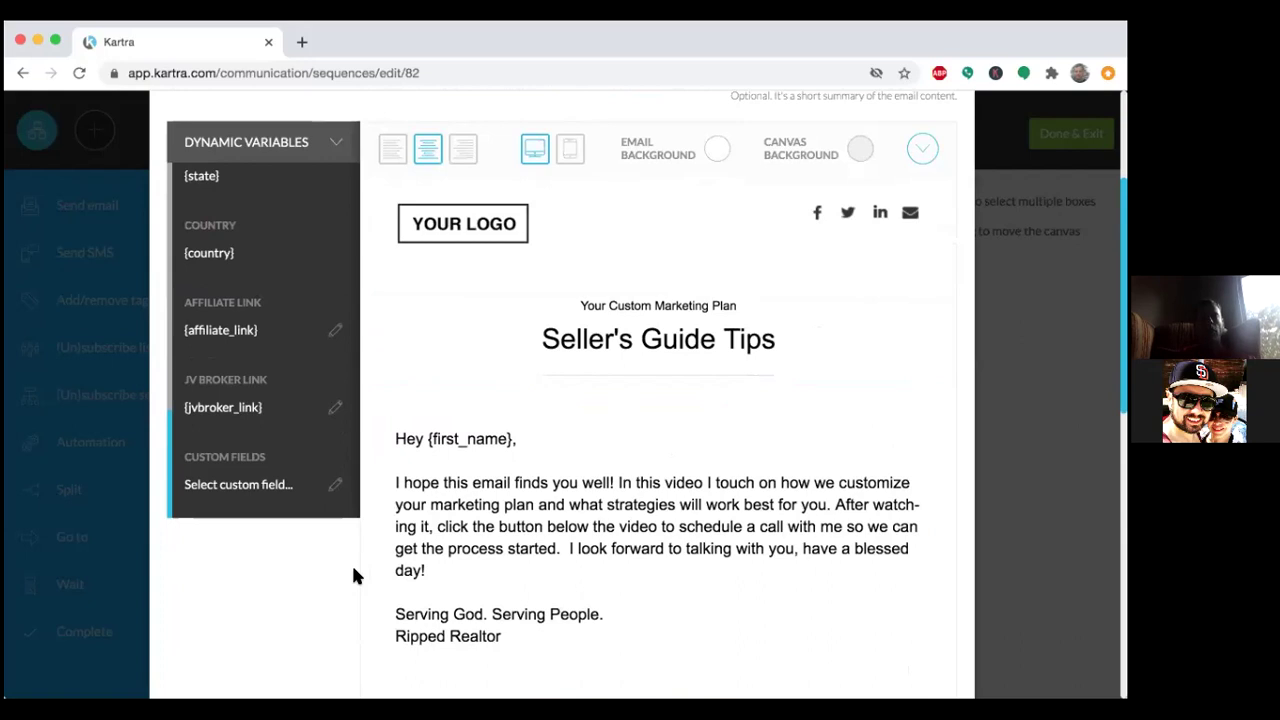
pyautogui.click(540, 457)
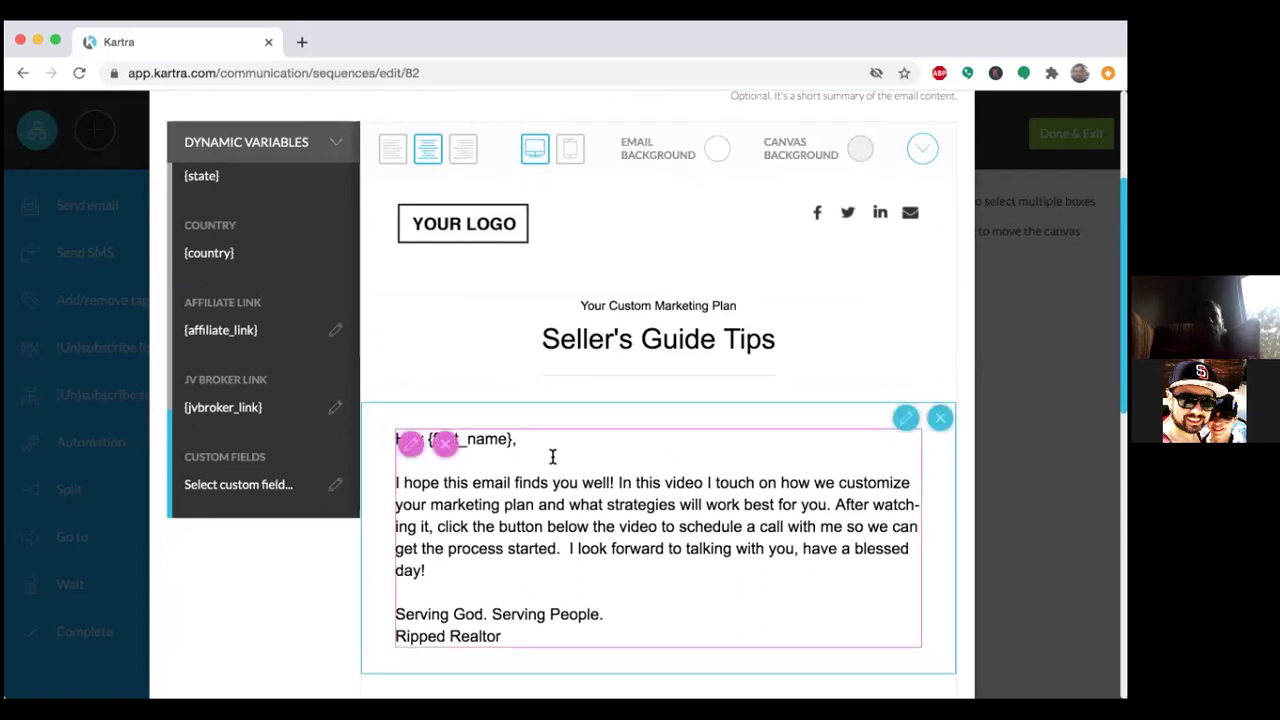
pyautogui.click(796, 477)
pyautogui.scroll(-10, 796, 477)
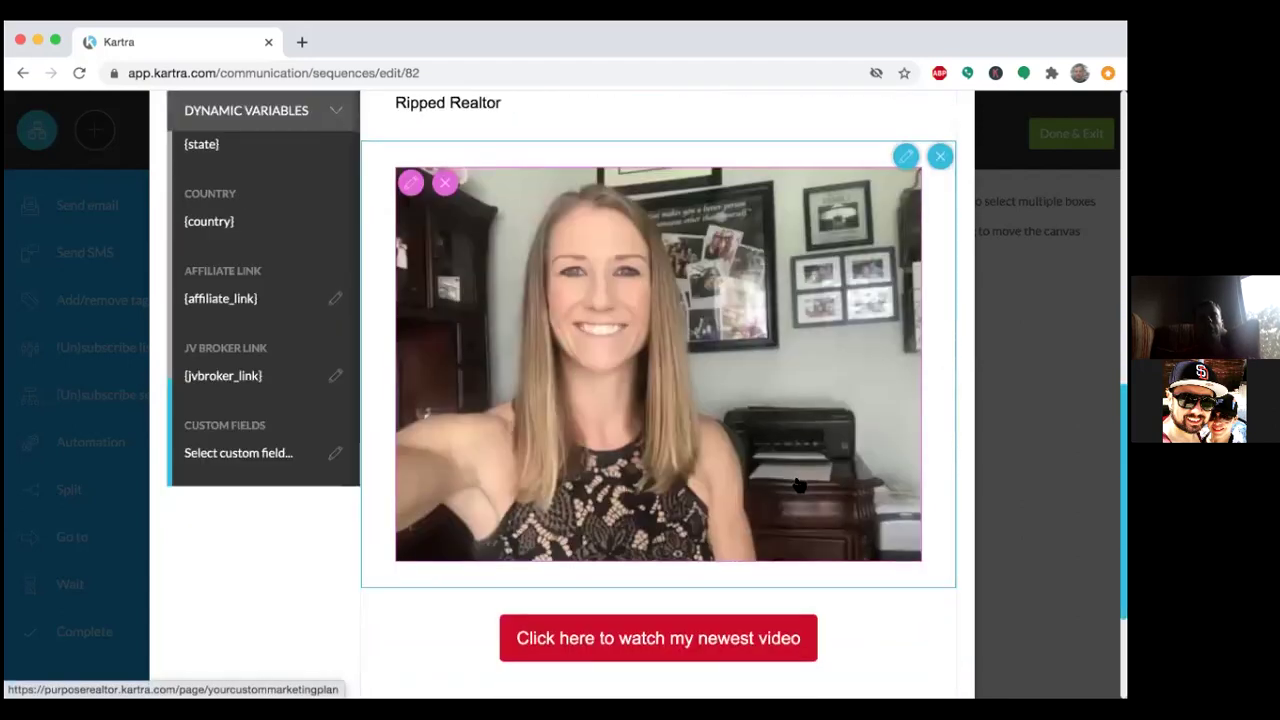
pyautogui.scroll(8, 799, 484)
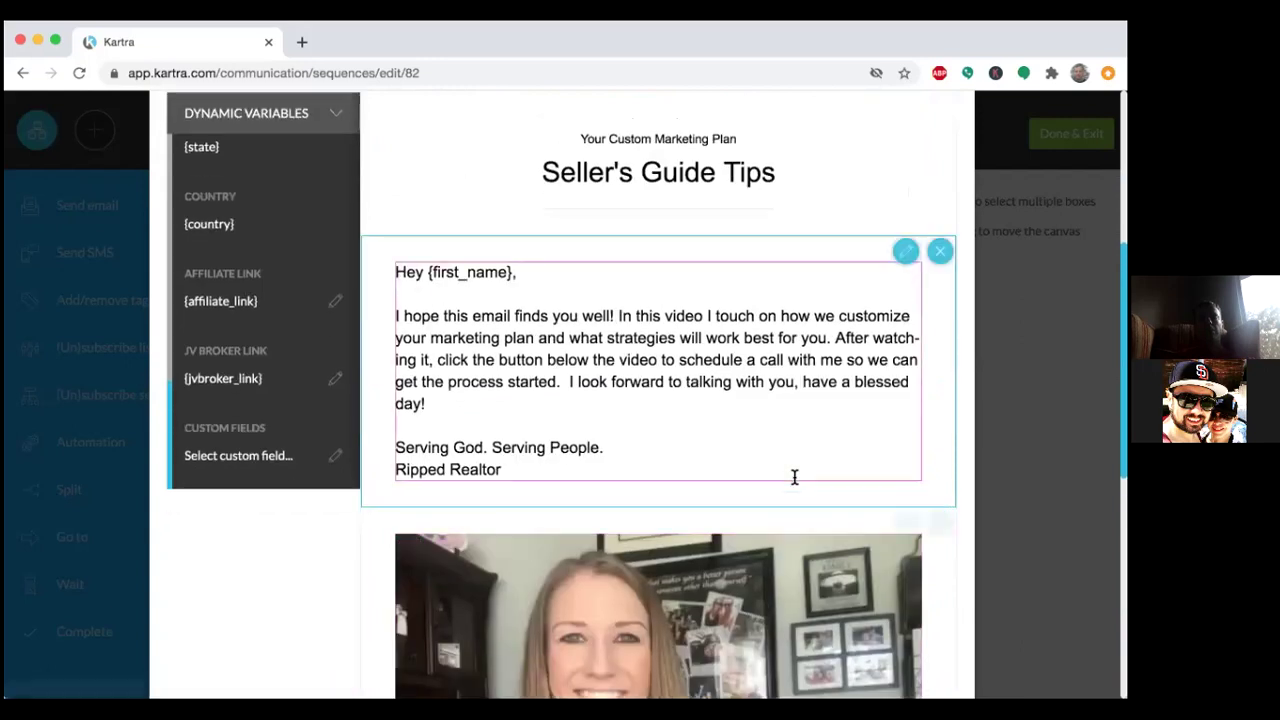
pyautogui.scroll(5, 796, 483)
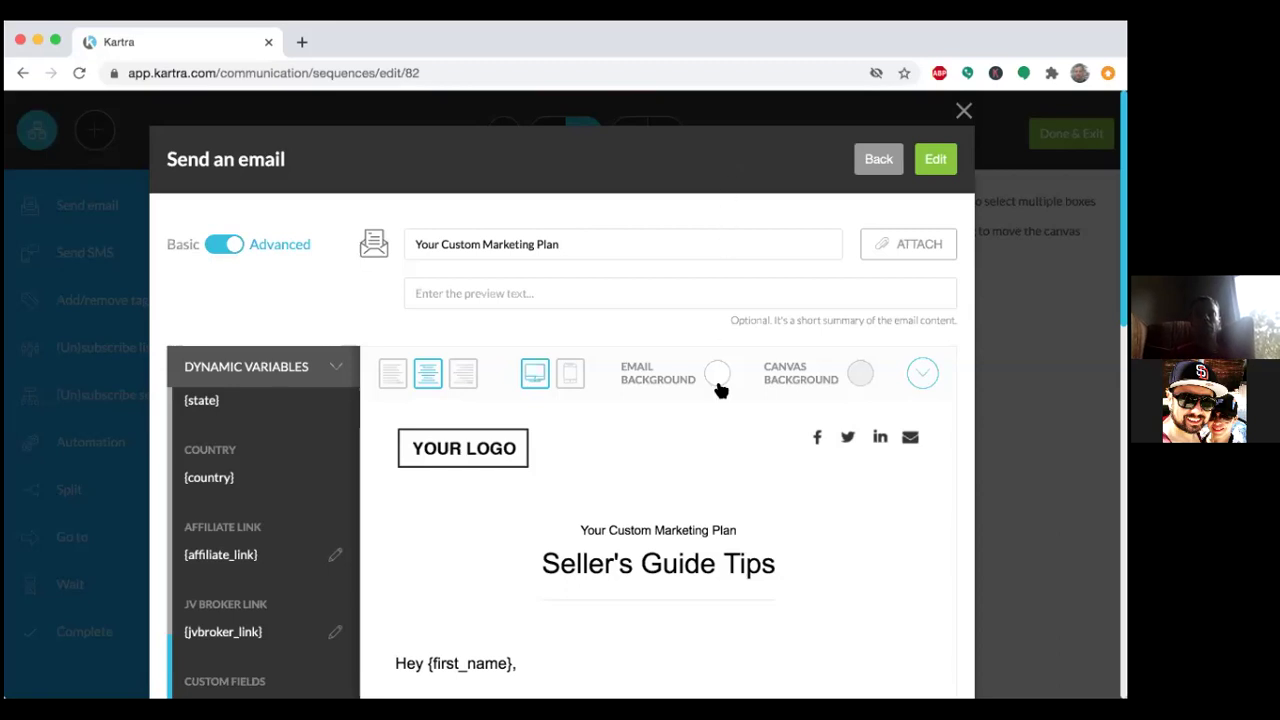
# Review the YOUR LOGO and social-icon header above the Seller's Guide Tips heading, ending at the modal top.
pyautogui.scroll(-1, 714, 398)
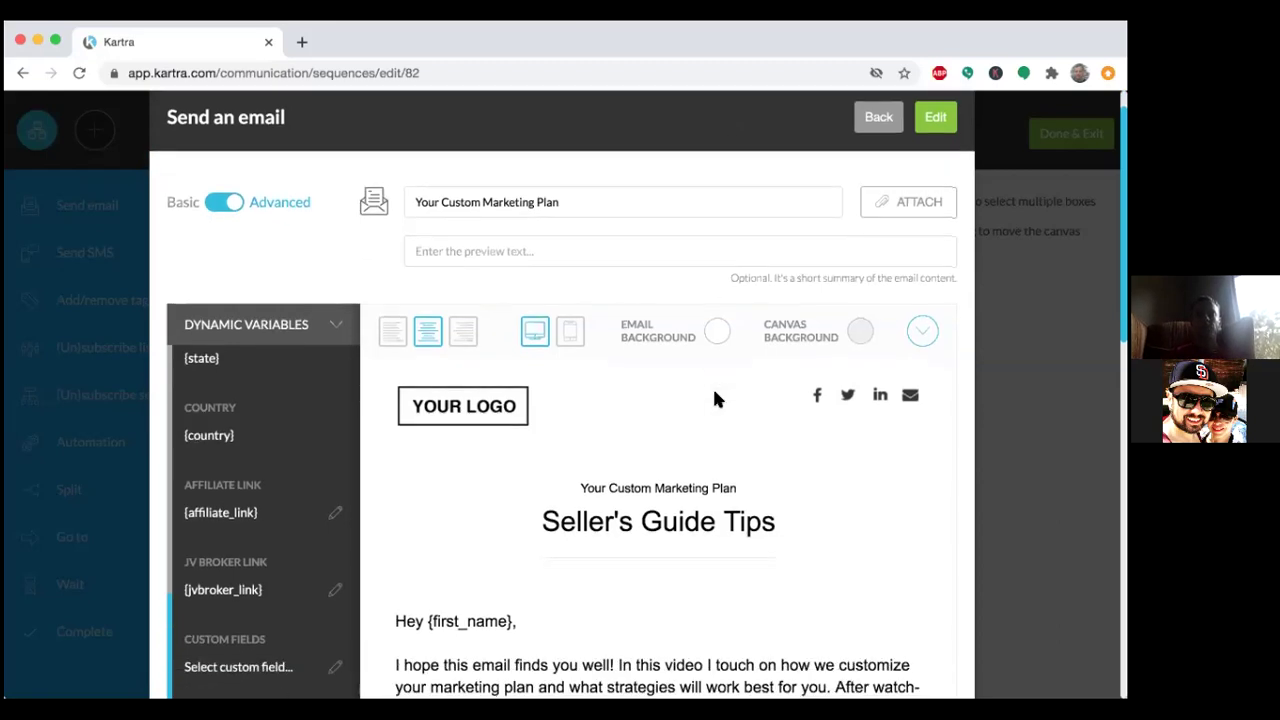
pyautogui.scroll(1, 714, 398)
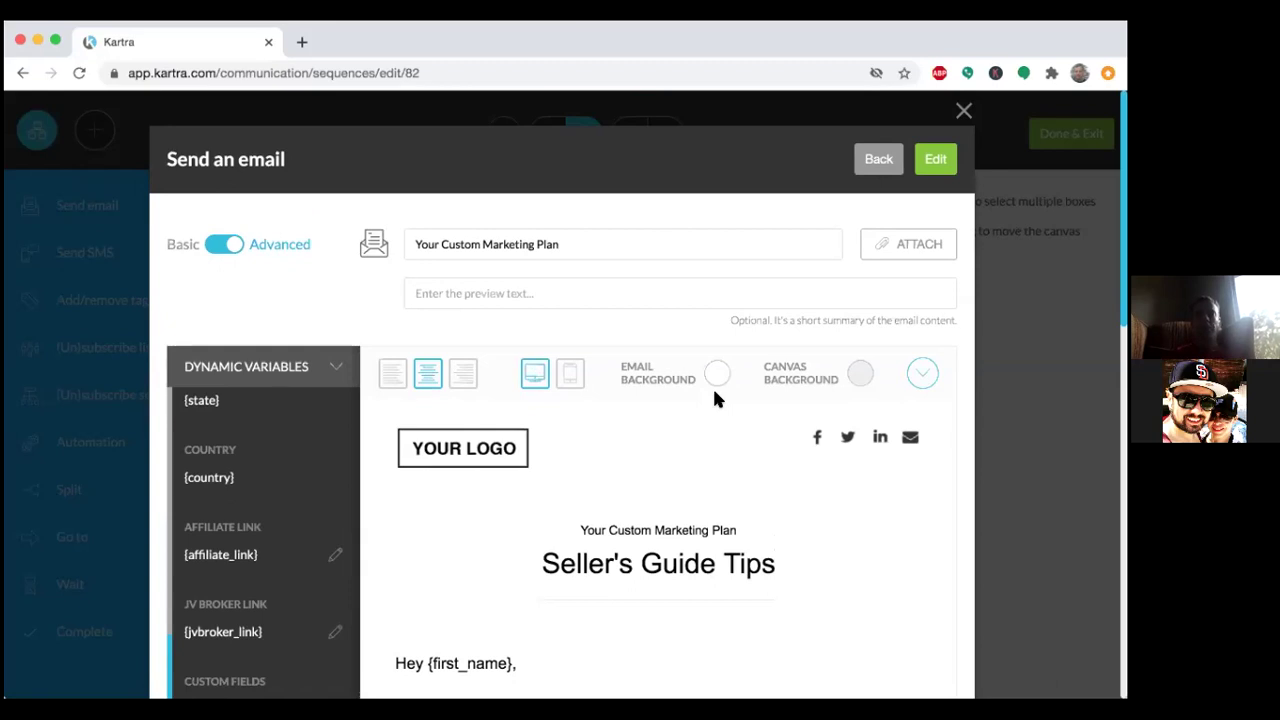
pyautogui.scroll(-5, 714, 398)
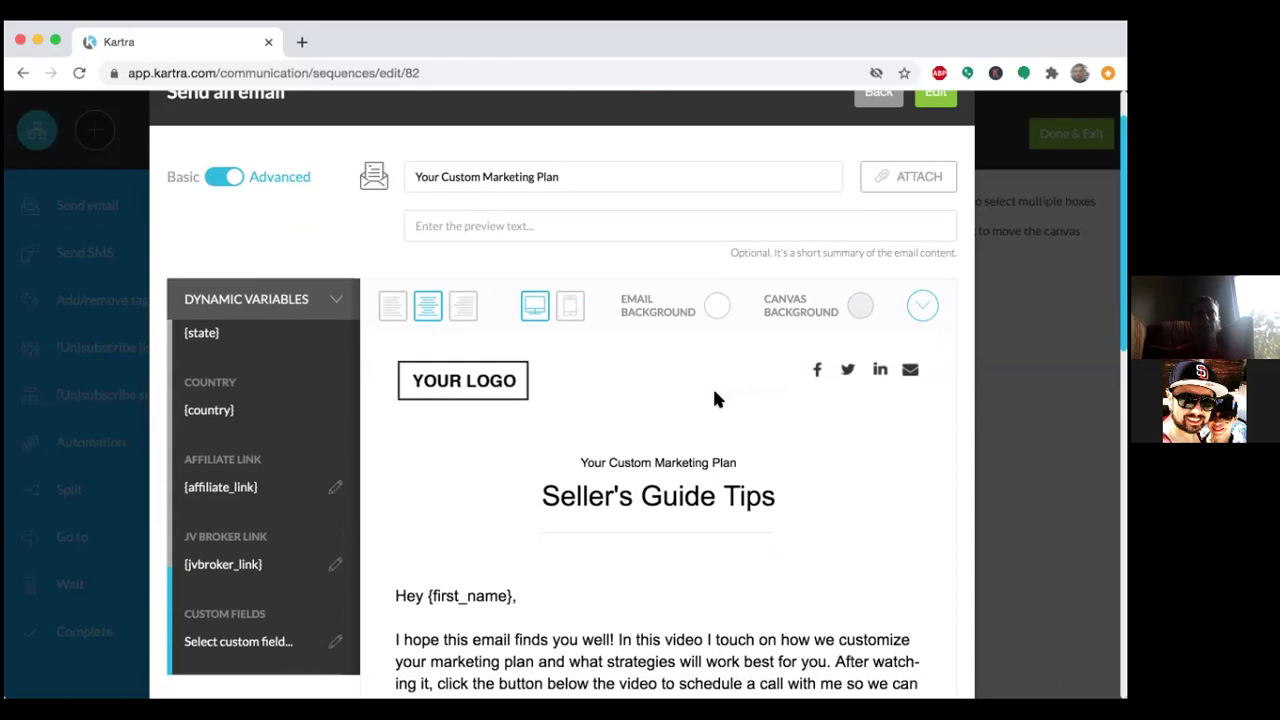
pyautogui.moveTo(714, 398)
pyautogui.scroll(4, 714, 398)
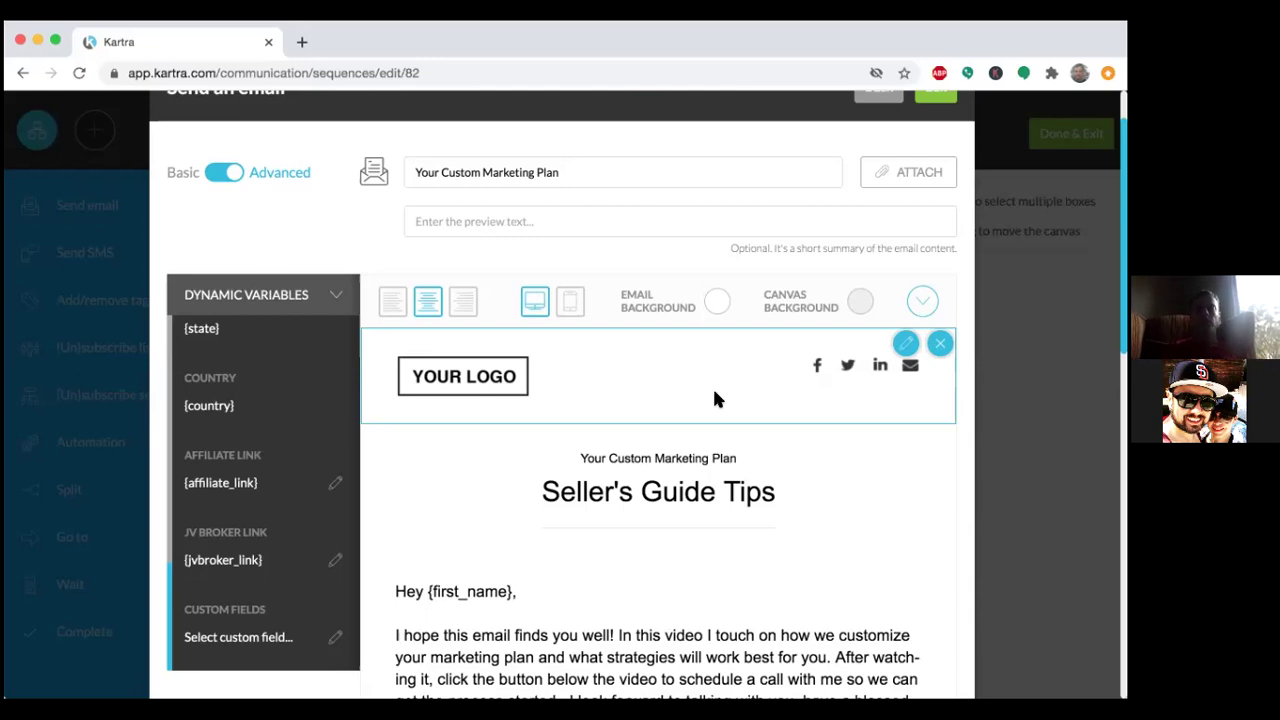
pyautogui.scroll(2, 877, 458)
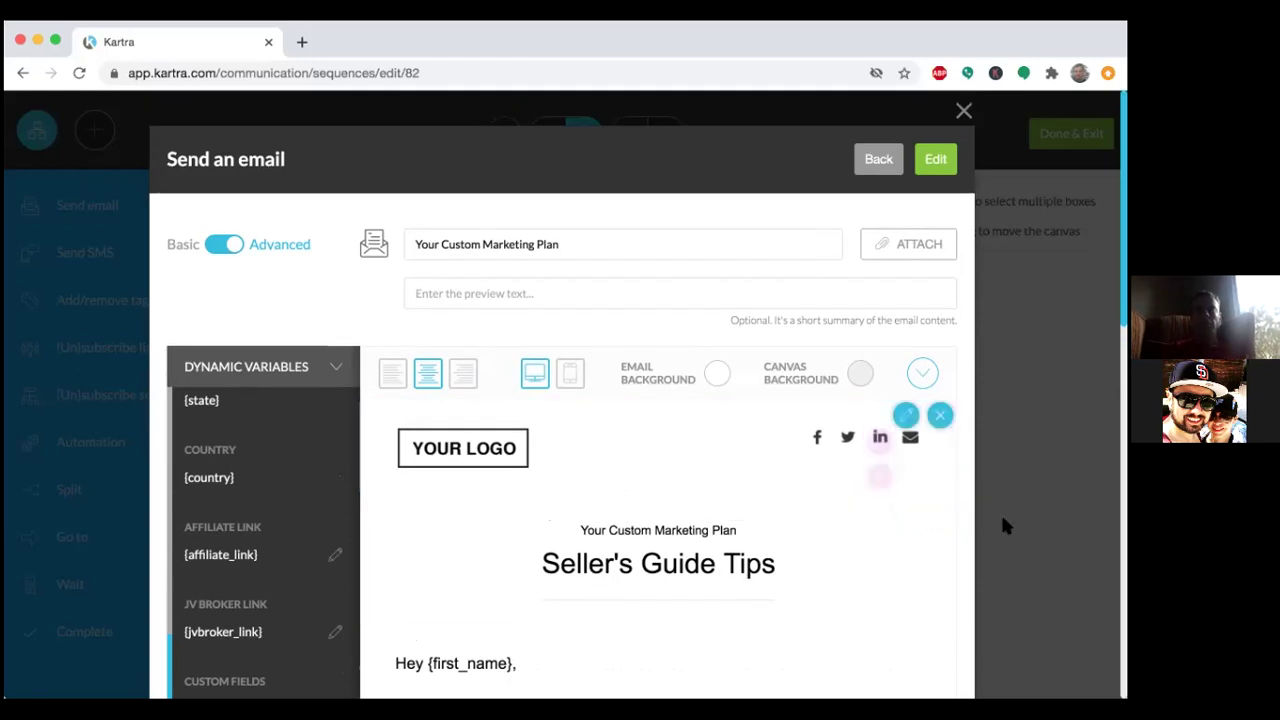
# Save the Your Custom Marketing Plan email through its spam check and confirm it as the step's email content.
pyautogui.click(938, 161)
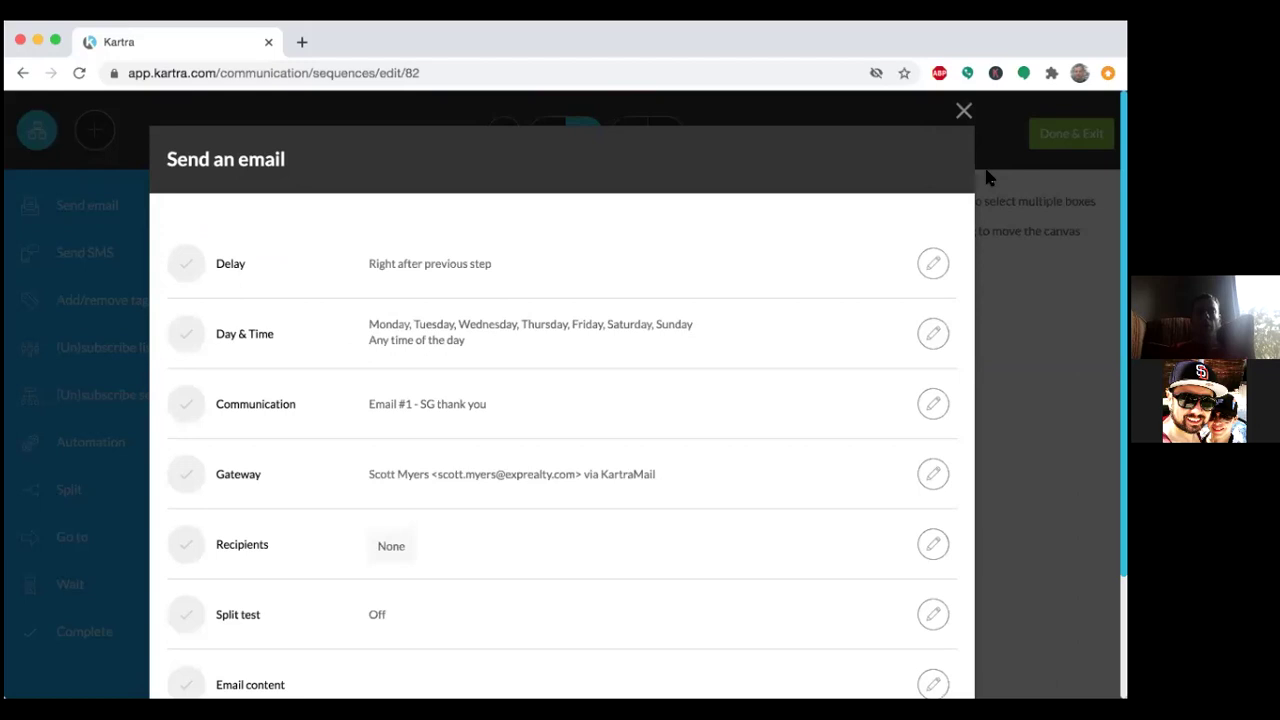
pyautogui.scroll(-3, 865, 336)
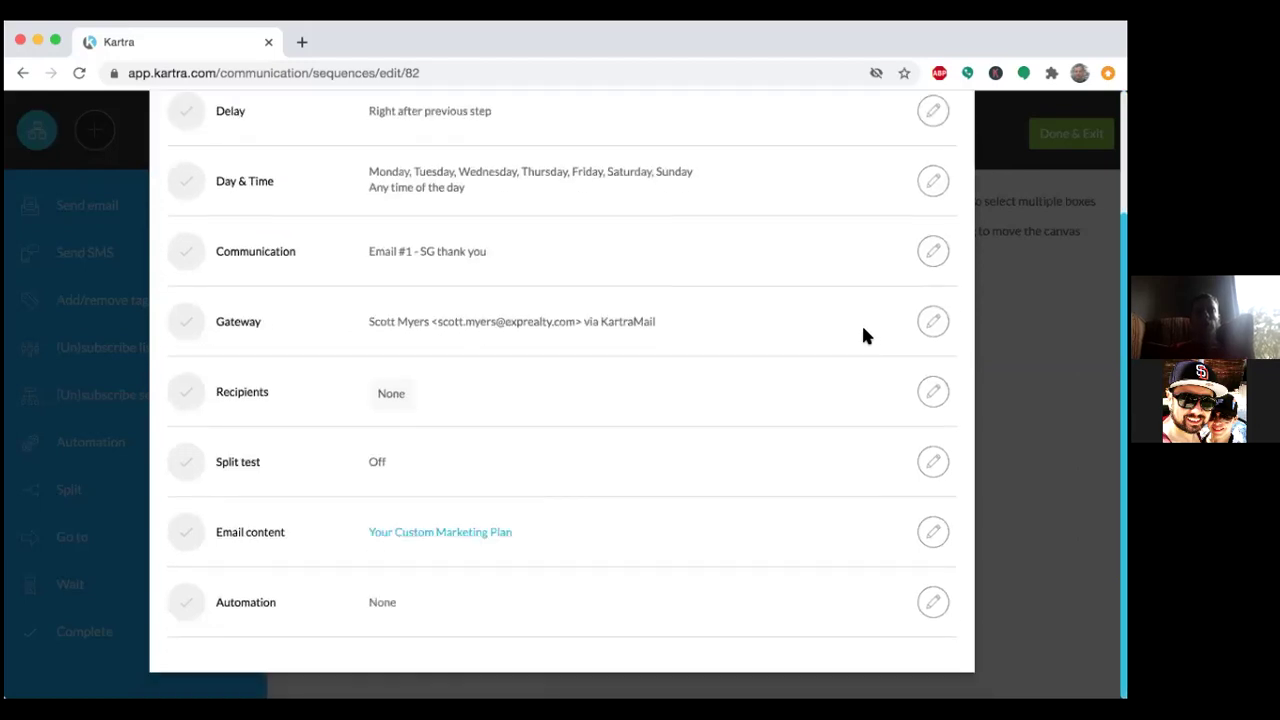
pyautogui.scroll(3, 865, 336)
# Close the Send an email step, review Email #1 and Email #2, and exit to the Sequences list.
pyautogui.click(930, 162)
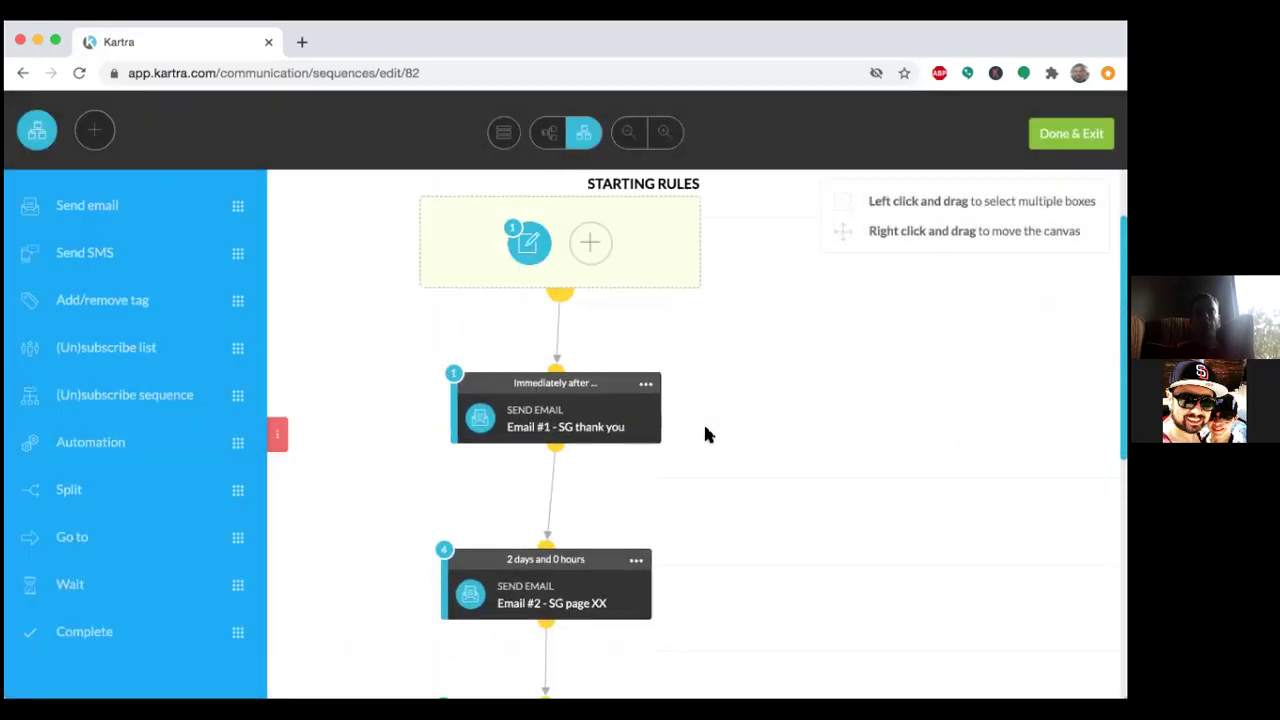
pyautogui.scroll(1, 705, 434)
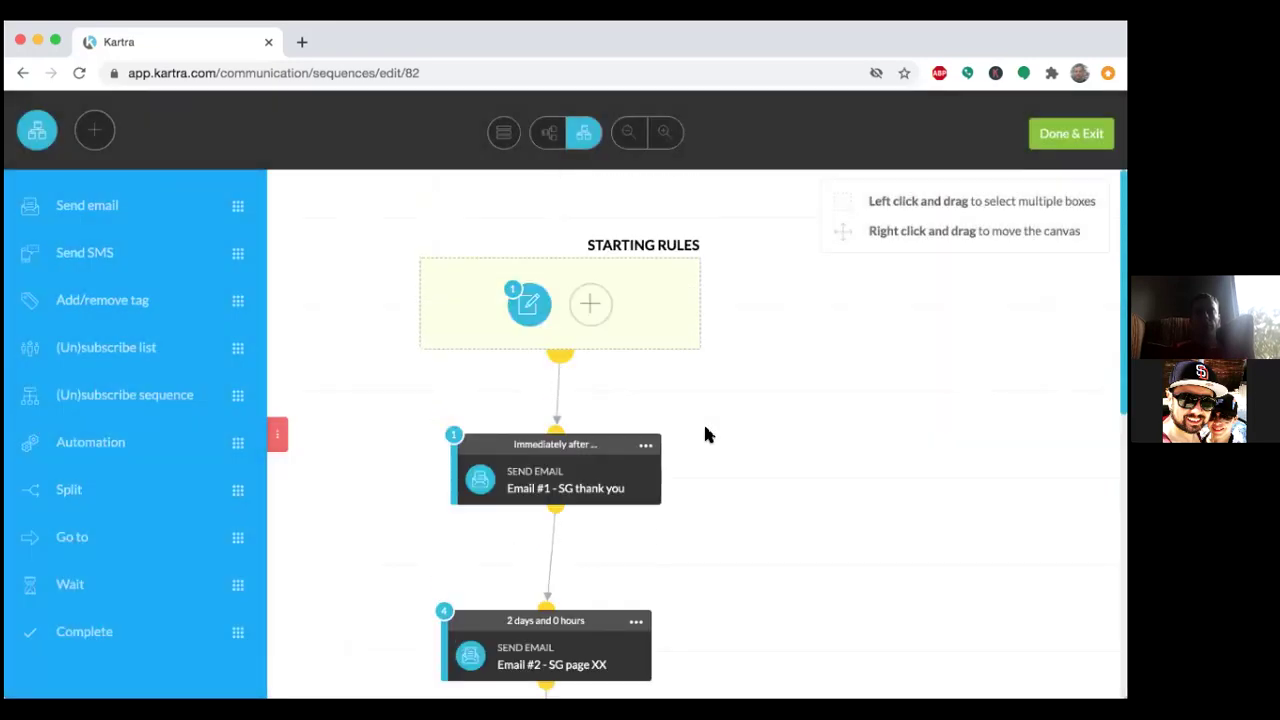
pyautogui.scroll(-3, 705, 434)
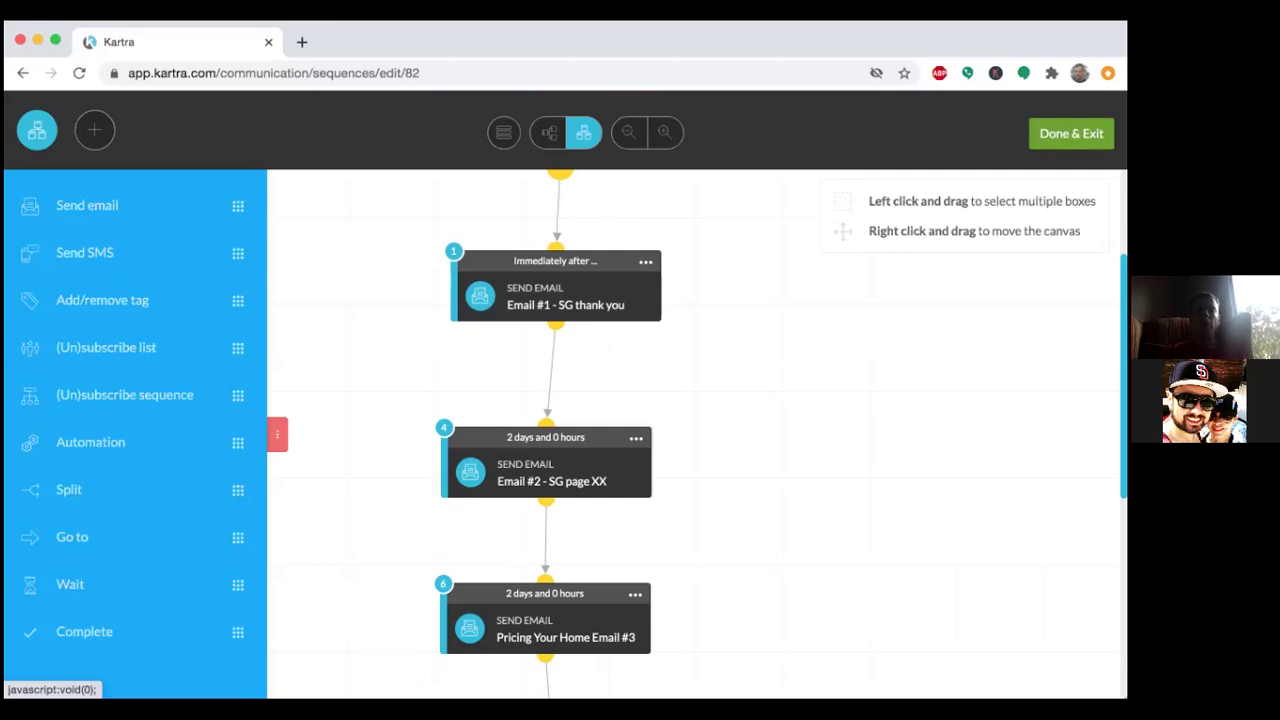
pyautogui.click(1071, 133)
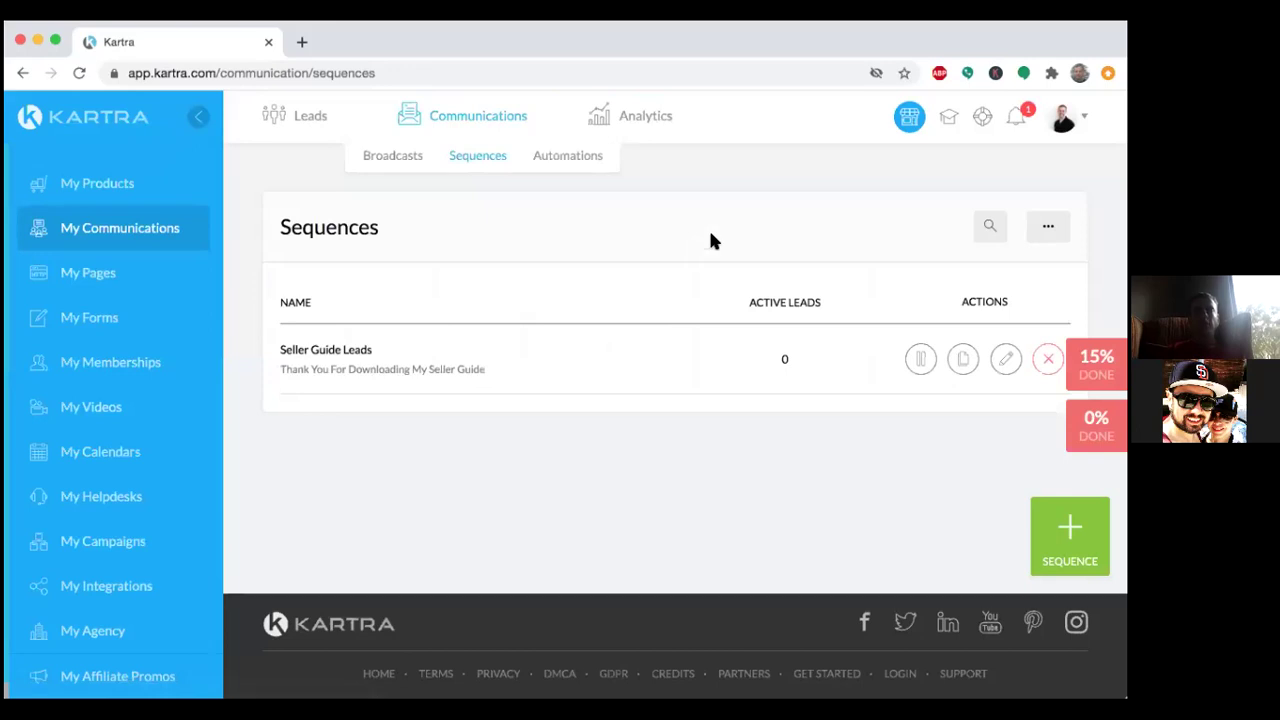
# Open News & Alerts to see the alert about the shared Seller Guide Funnel campaign.
pyautogui.click(1018, 118)
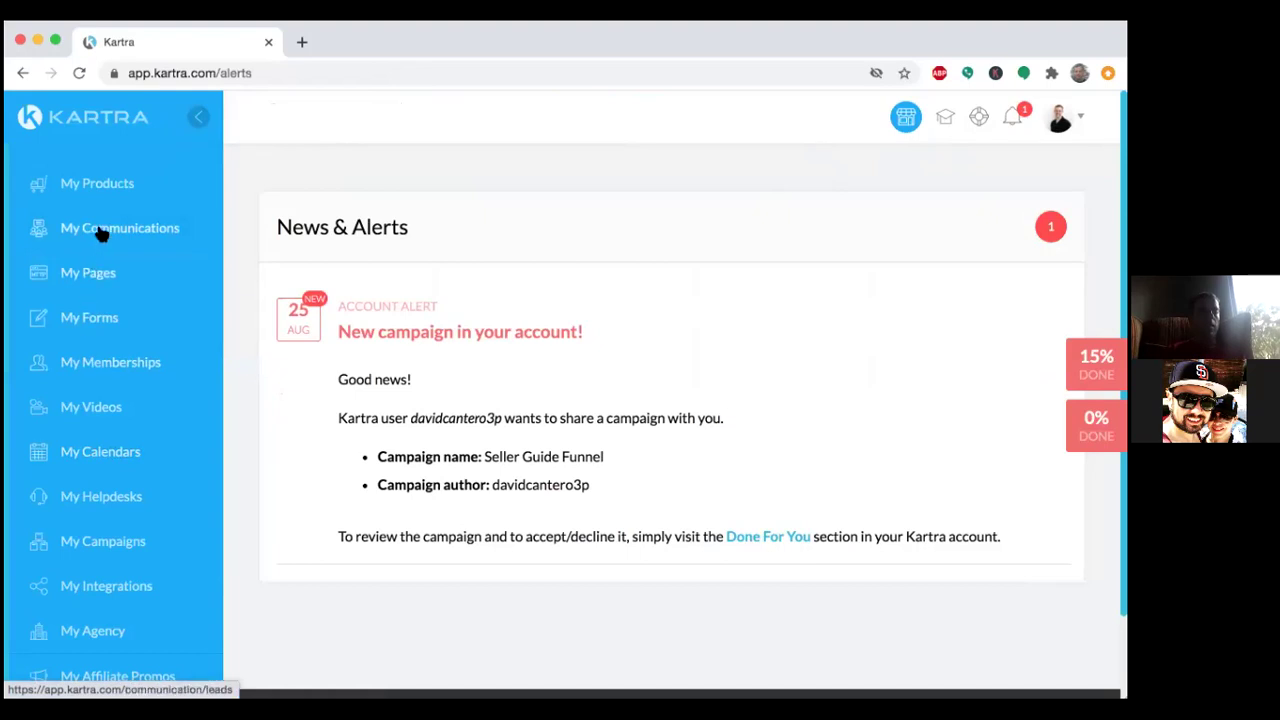
# Open My Pages and preview the Seller Guide Opt-In 1 landing page.
pyautogui.click(96, 275)
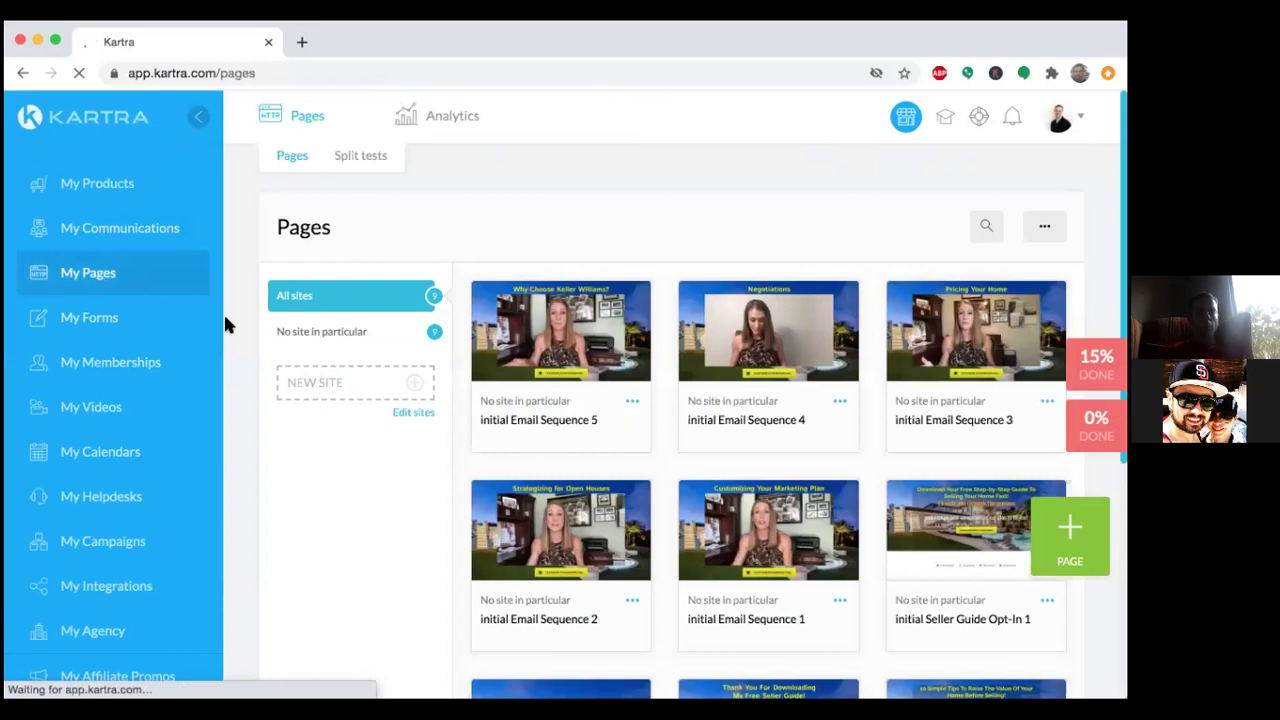
pyautogui.scroll(-1, 297, 417)
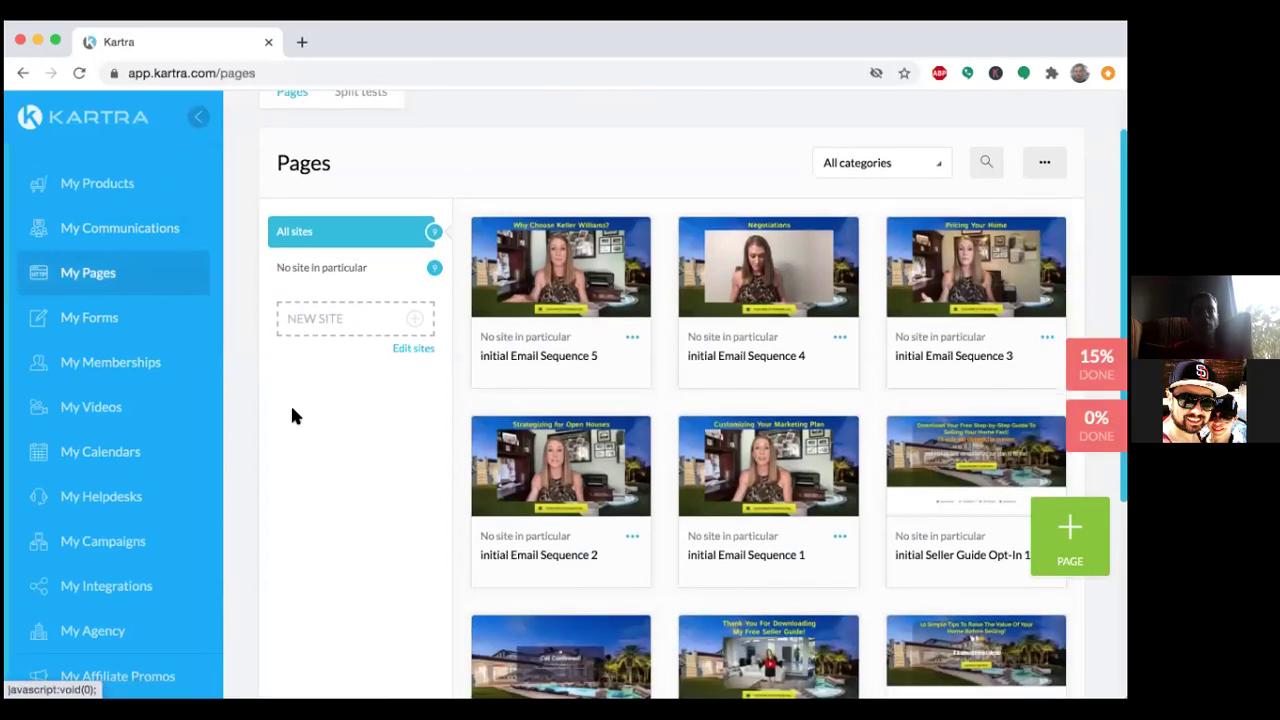
pyautogui.scroll(-3, 292, 416)
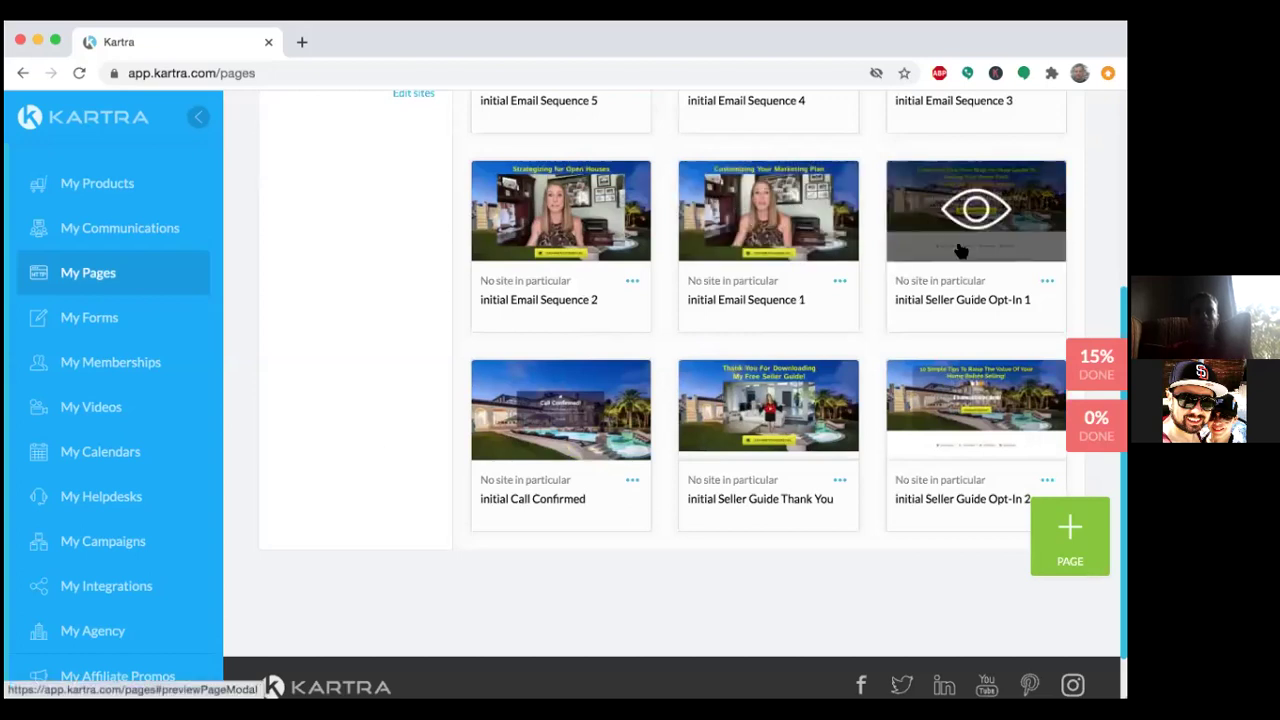
pyautogui.click(976, 208)
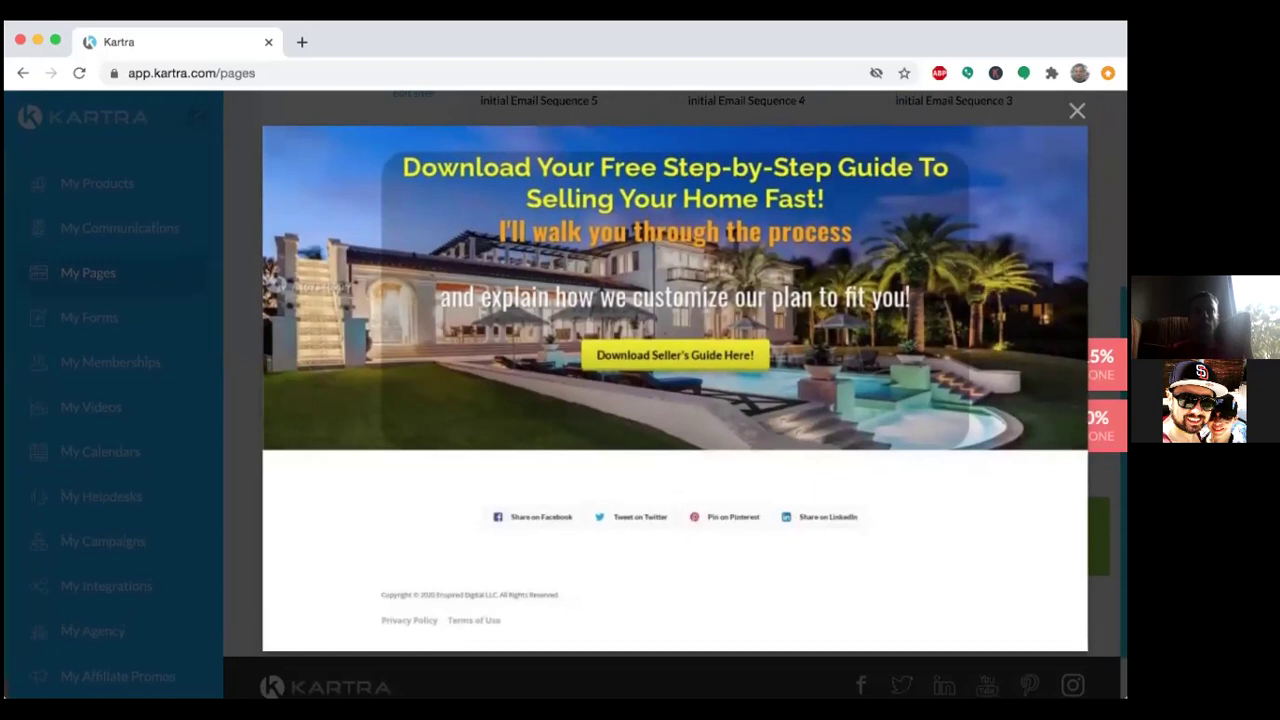
# Close the Opt-In 1 preview, view the 10 Simple Tips Opt-In 2 preview, then return to the pages list.
pyautogui.click(1077, 110)
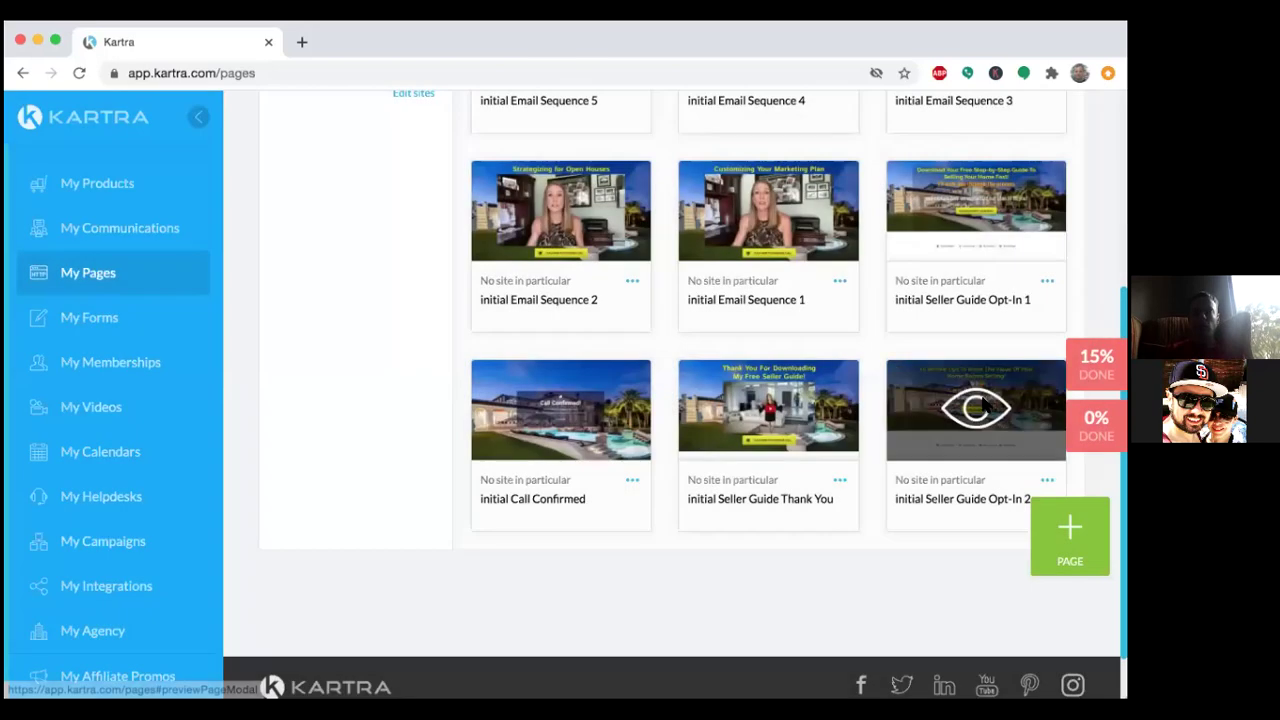
pyautogui.click(978, 405)
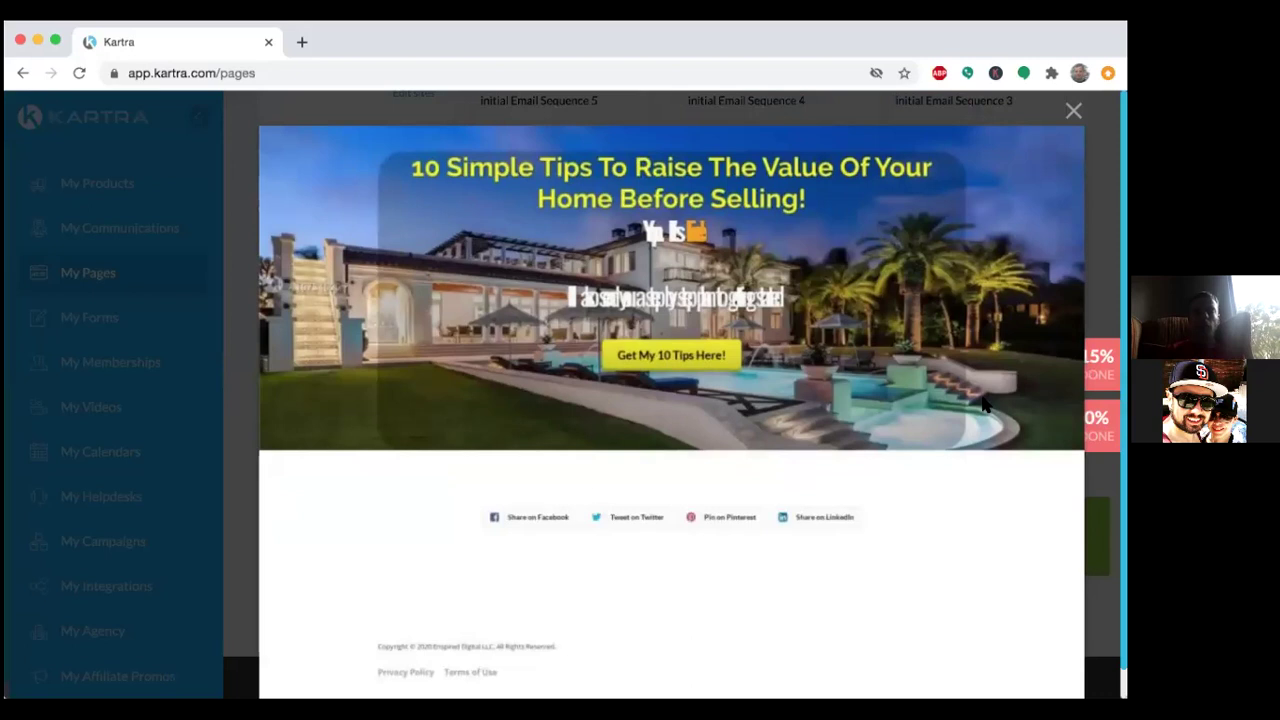
pyautogui.scroll(-1, 899, 316)
pyautogui.scroll(1, 899, 316)
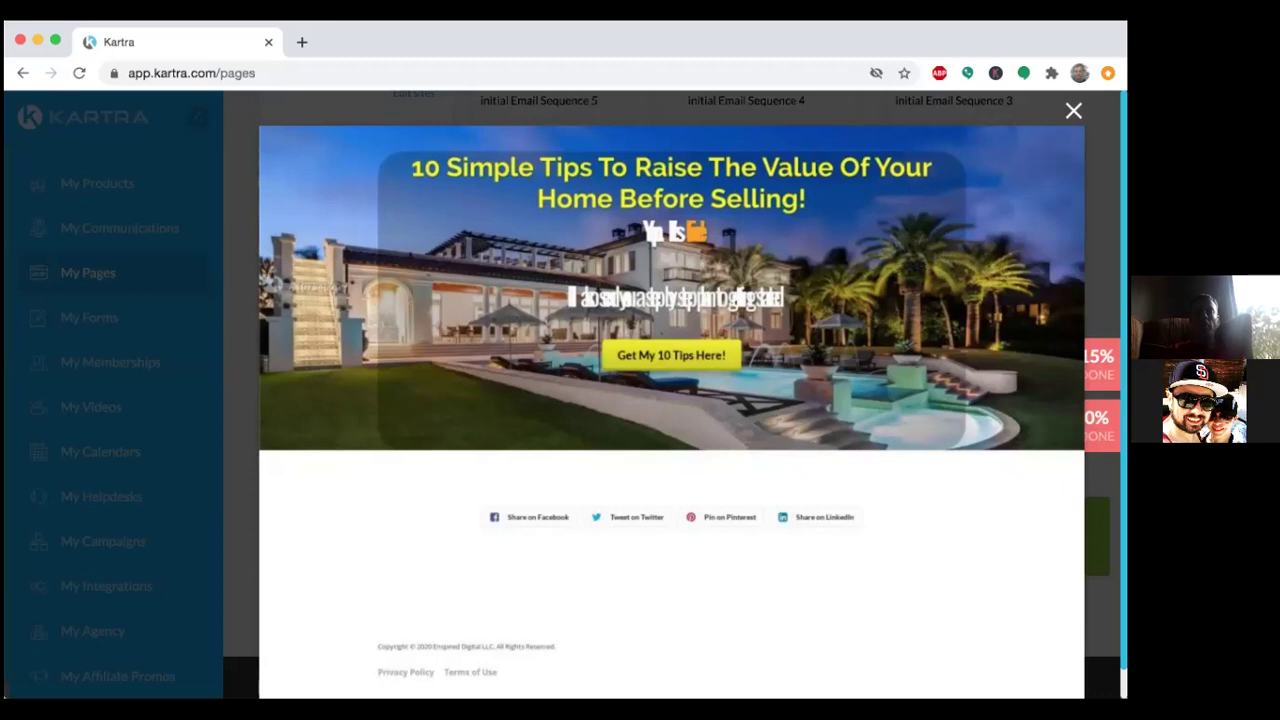
pyautogui.click(1073, 110)
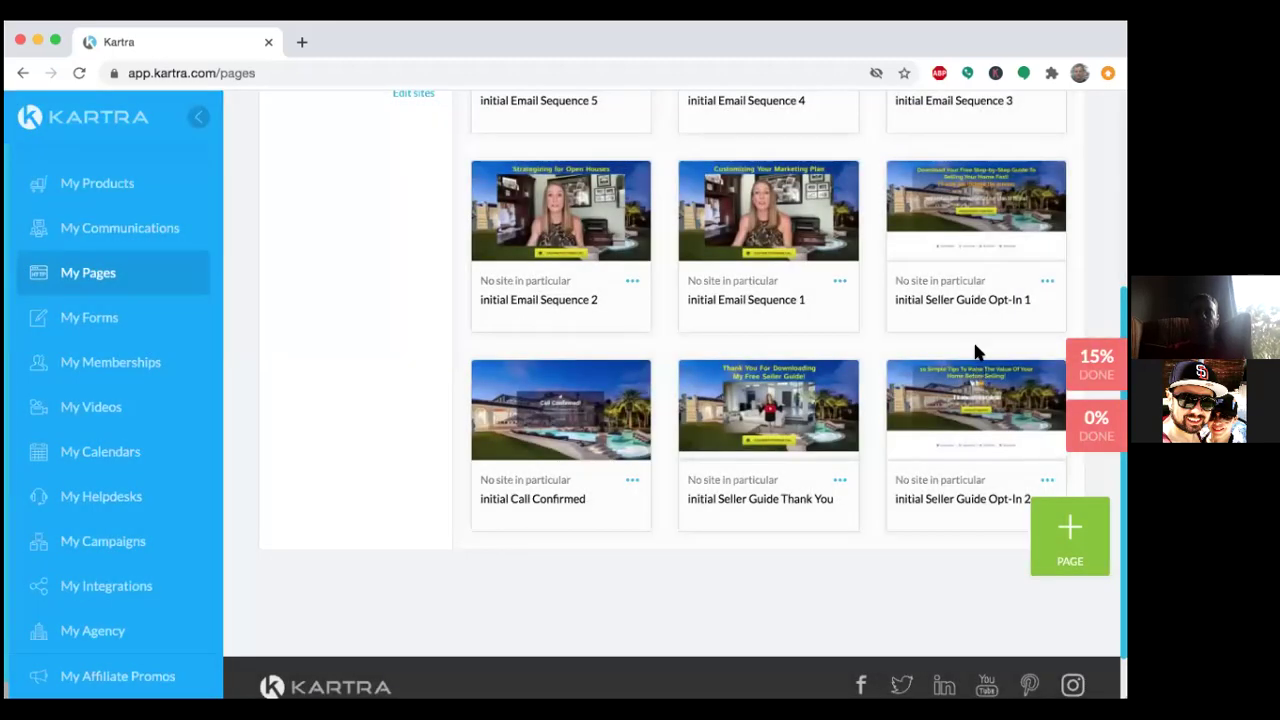
pyautogui.moveTo(893, 437)
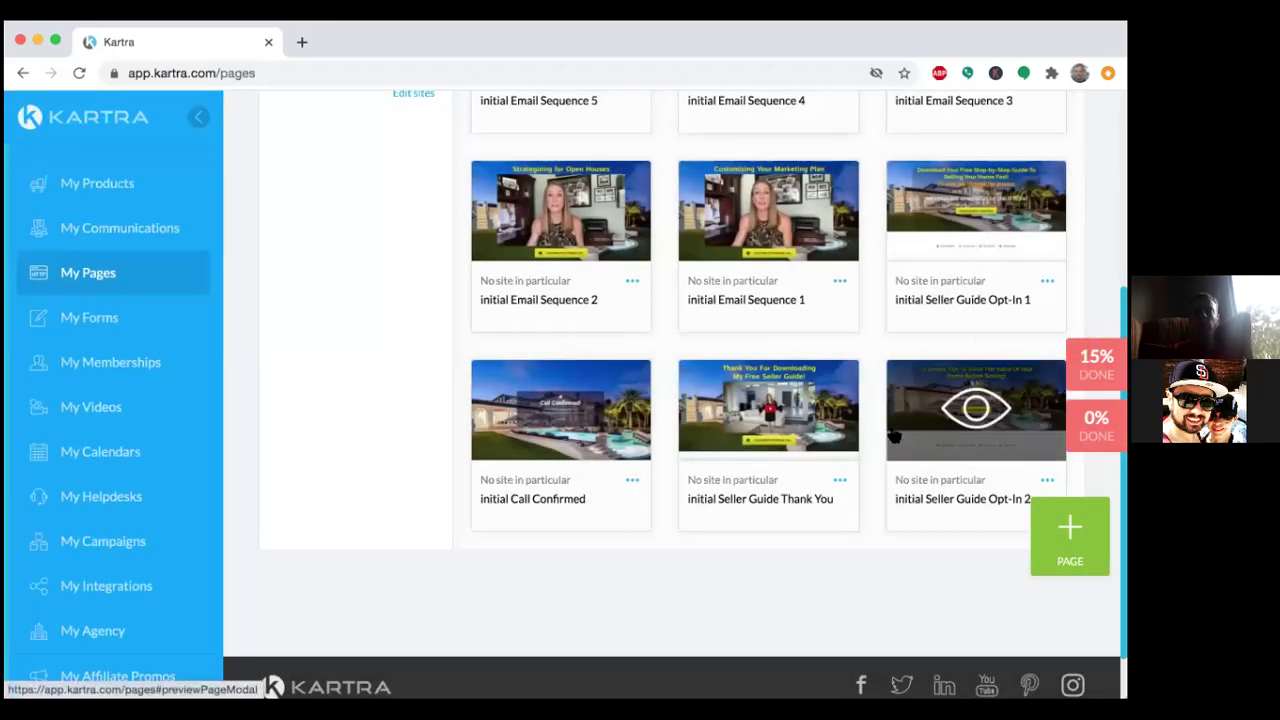
pyautogui.scroll(3, 893, 437)
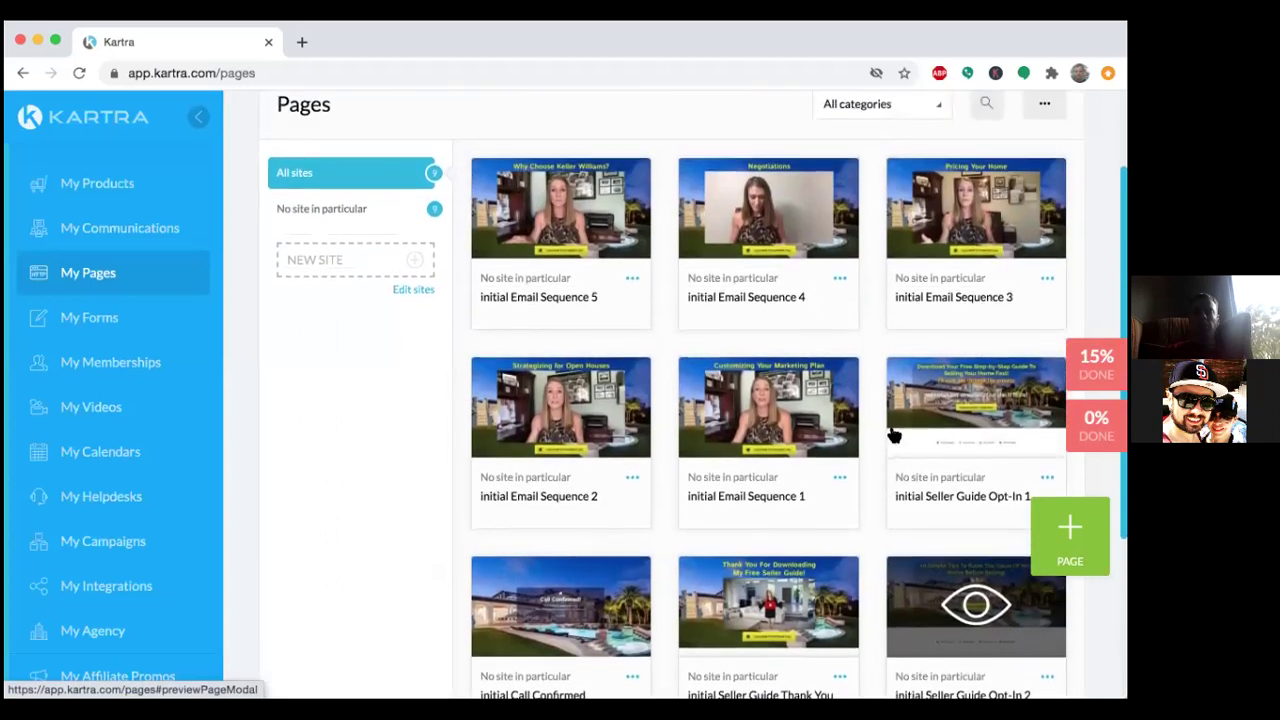
pyautogui.scroll(-1, 893, 437)
pyautogui.scroll(-2, 893, 435)
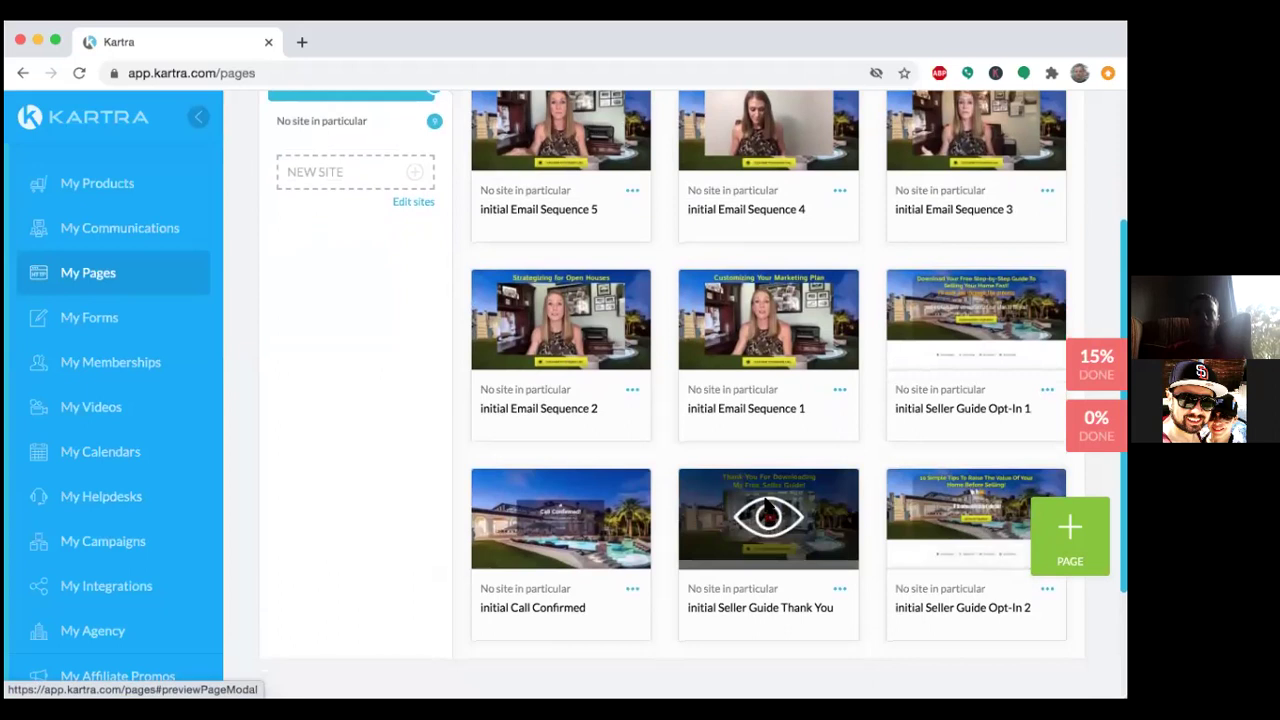
# Preview the Seller Guide Thank You page, scrolling through its video and schedule-call button.
pyautogui.click(765, 502)
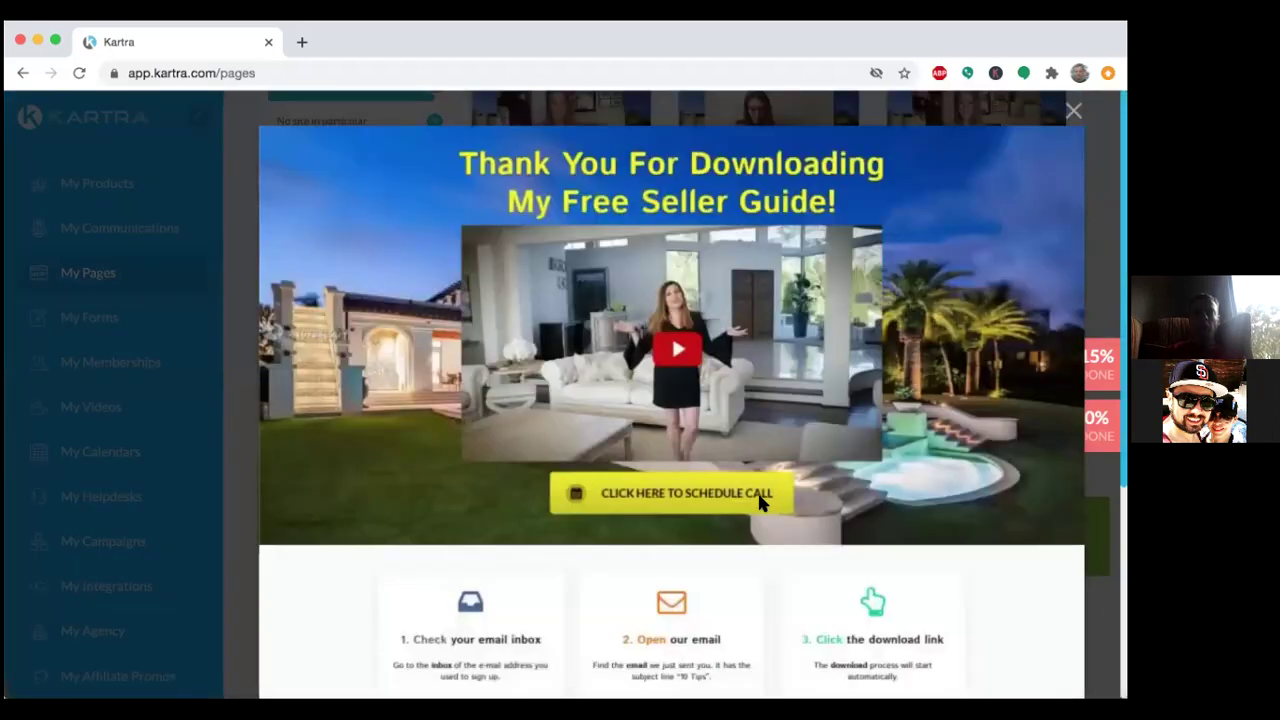
pyautogui.scroll(-2, 562, 492)
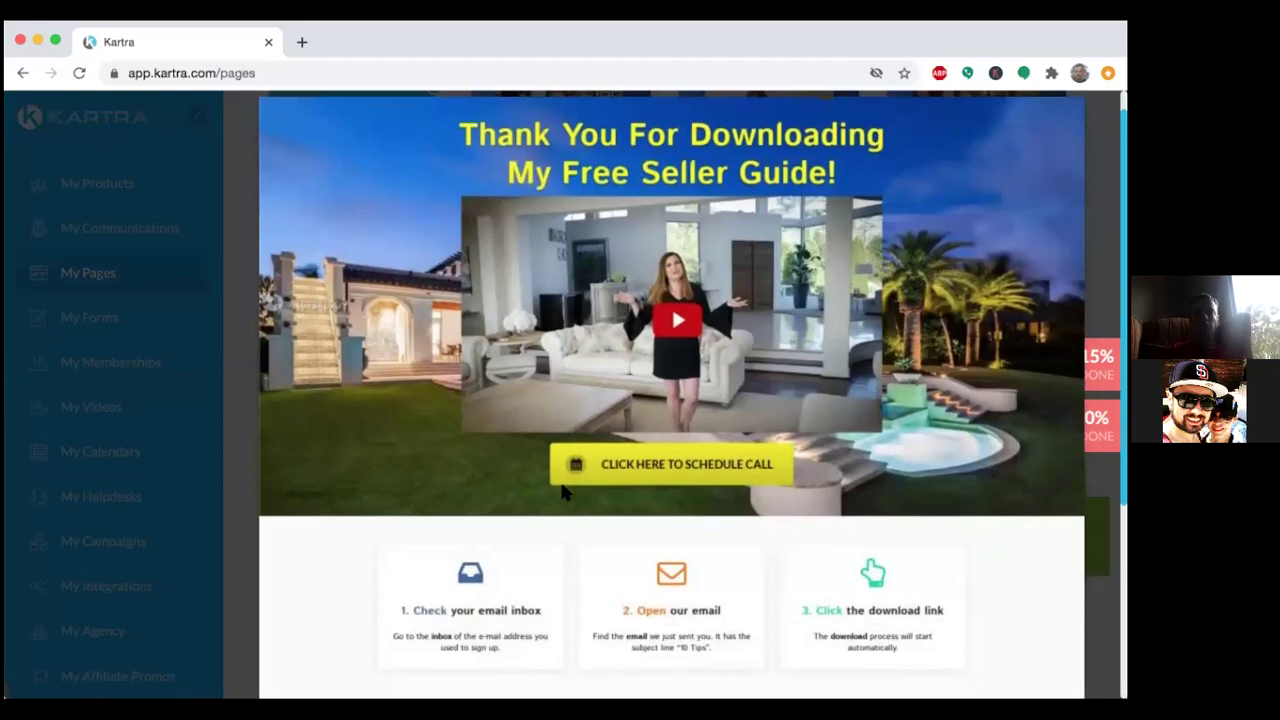
pyautogui.scroll(-1, 562, 492)
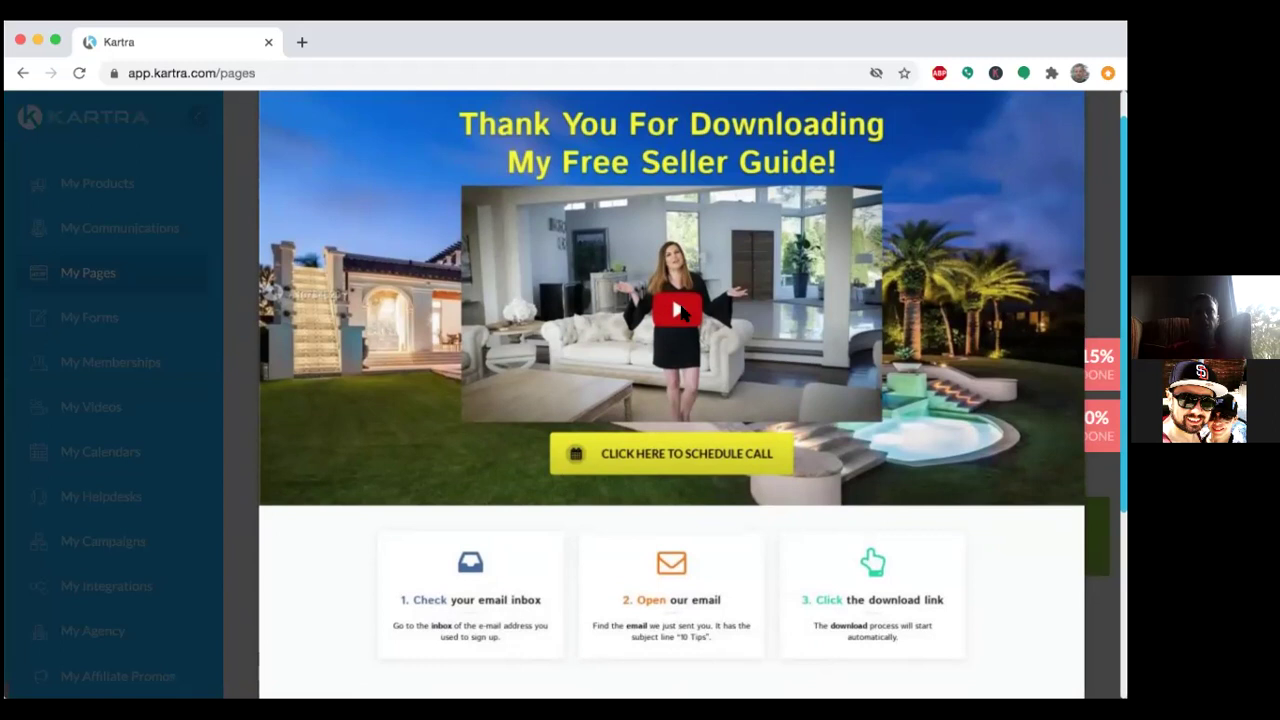
pyautogui.scroll(-1, 966, 340)
pyautogui.scroll(-1, 966, 340)
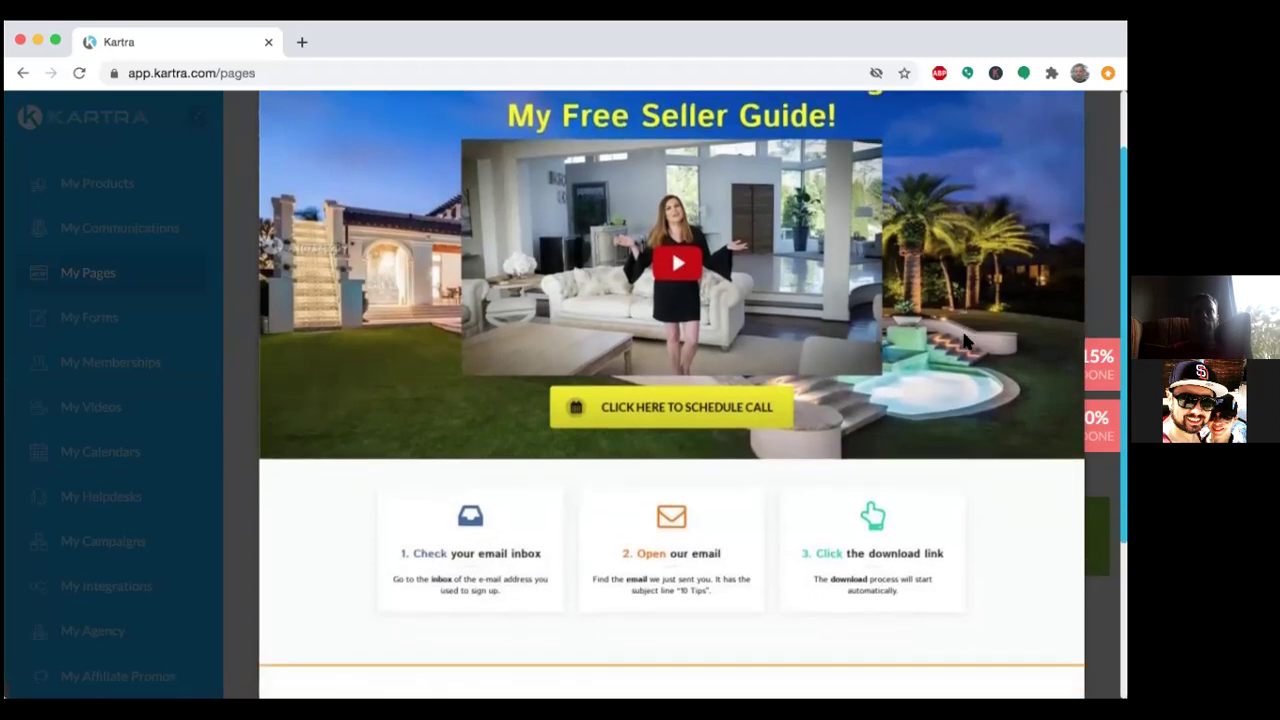
pyautogui.scroll(-2, 966, 340)
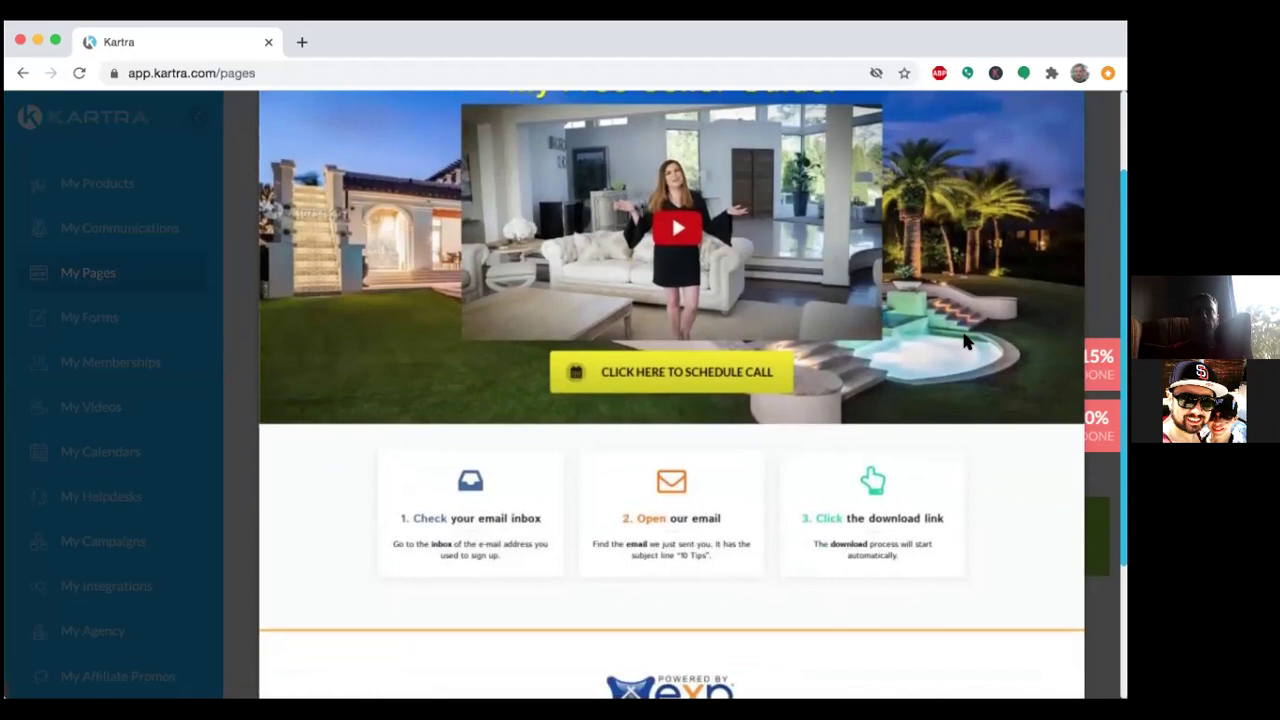
pyautogui.scroll(5, 966, 340)
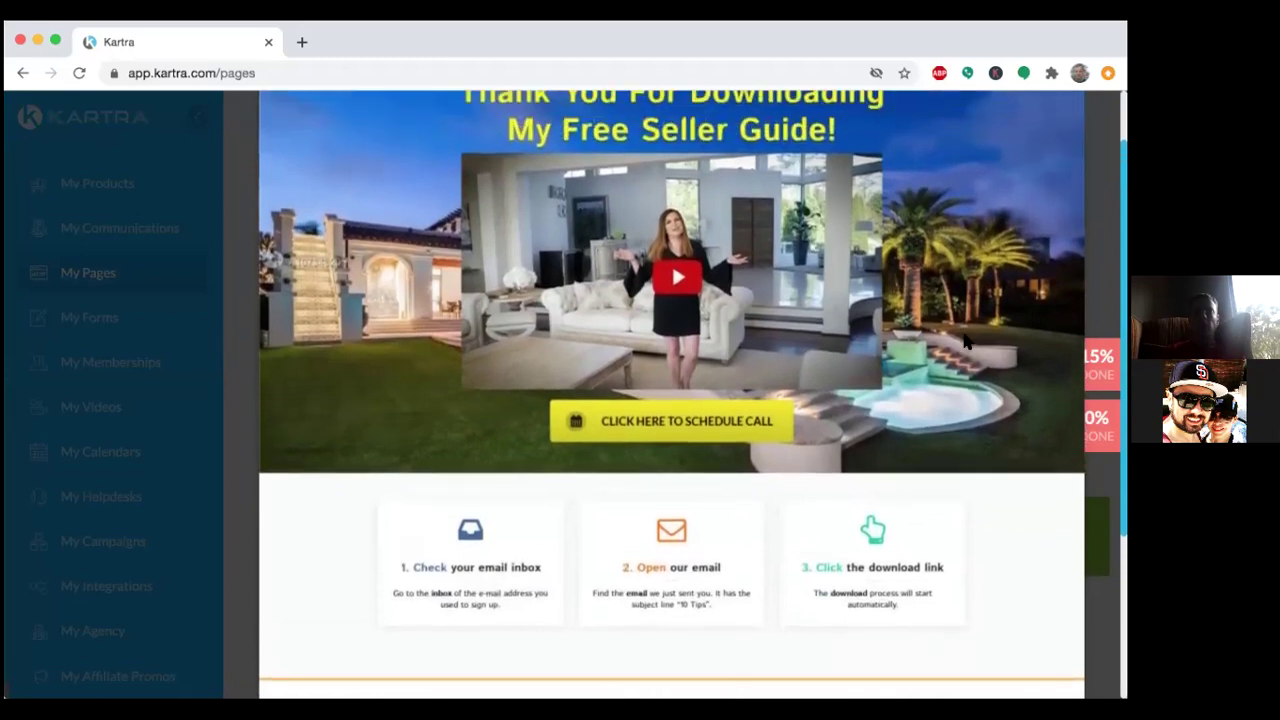
pyautogui.scroll(2, 966, 340)
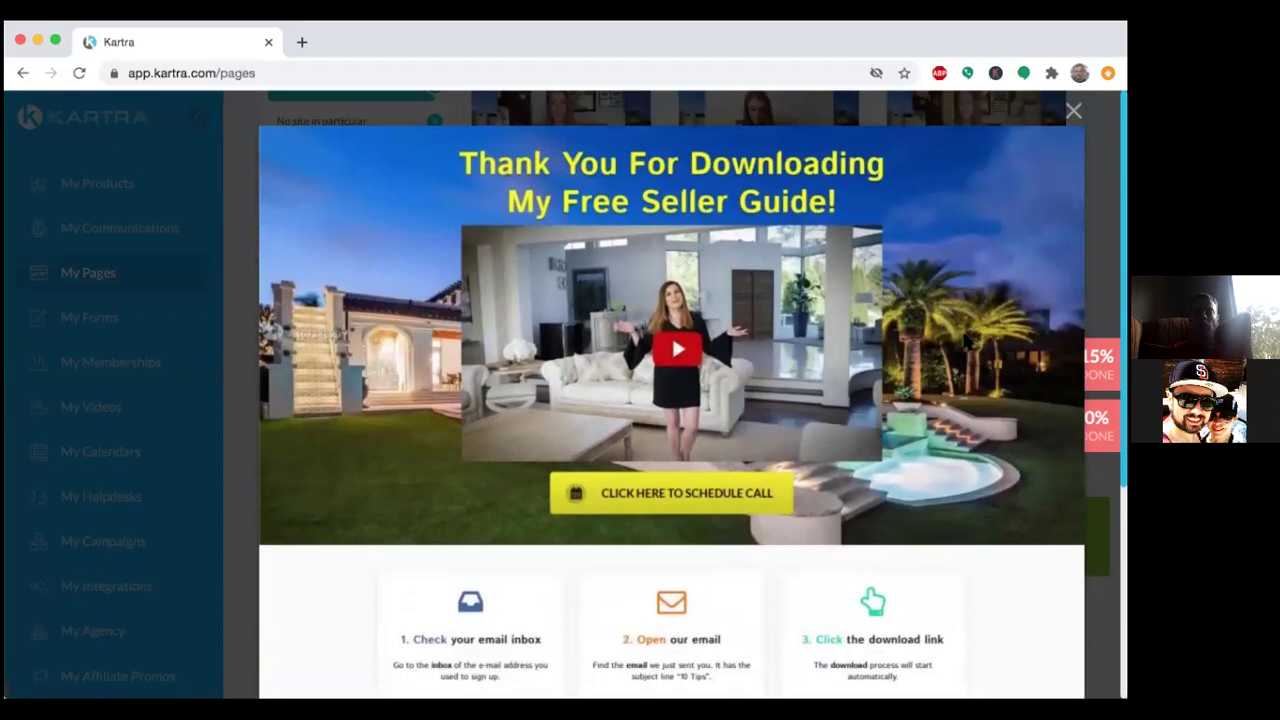
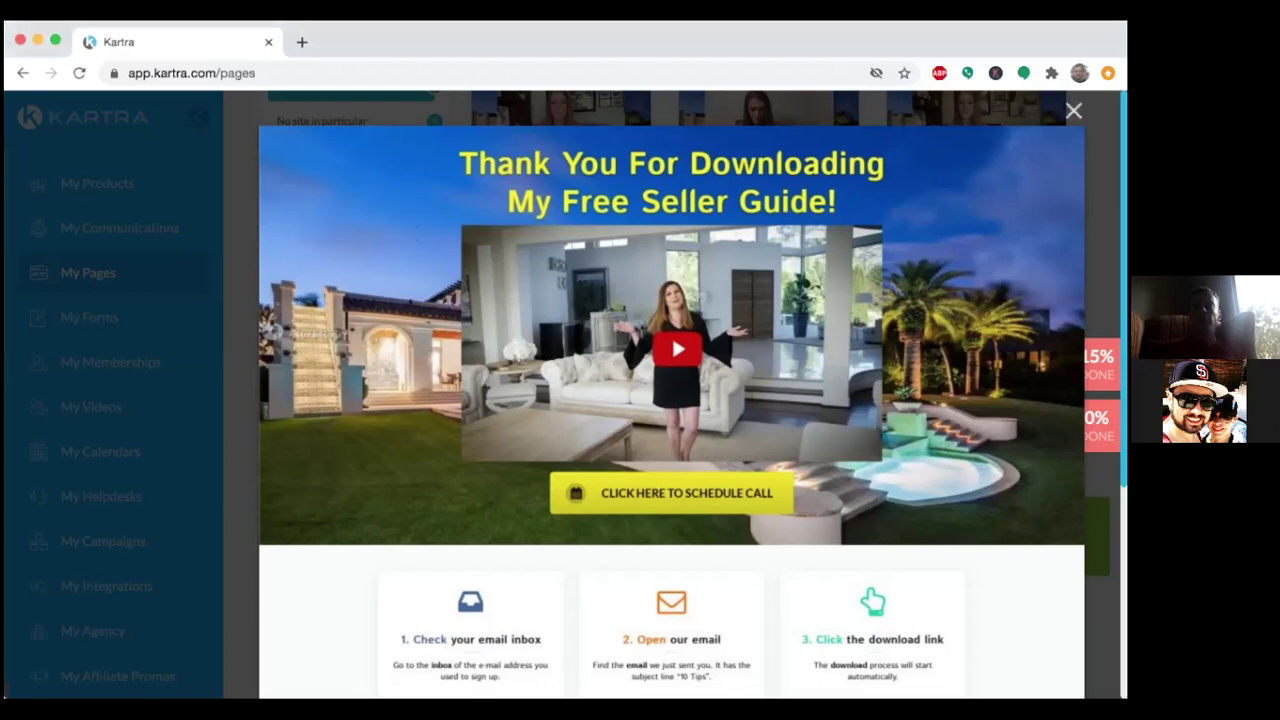
# Close the Seller Guide Thank You preview and scroll through the nine-page My Pages grid.
pyautogui.click(1073, 110)
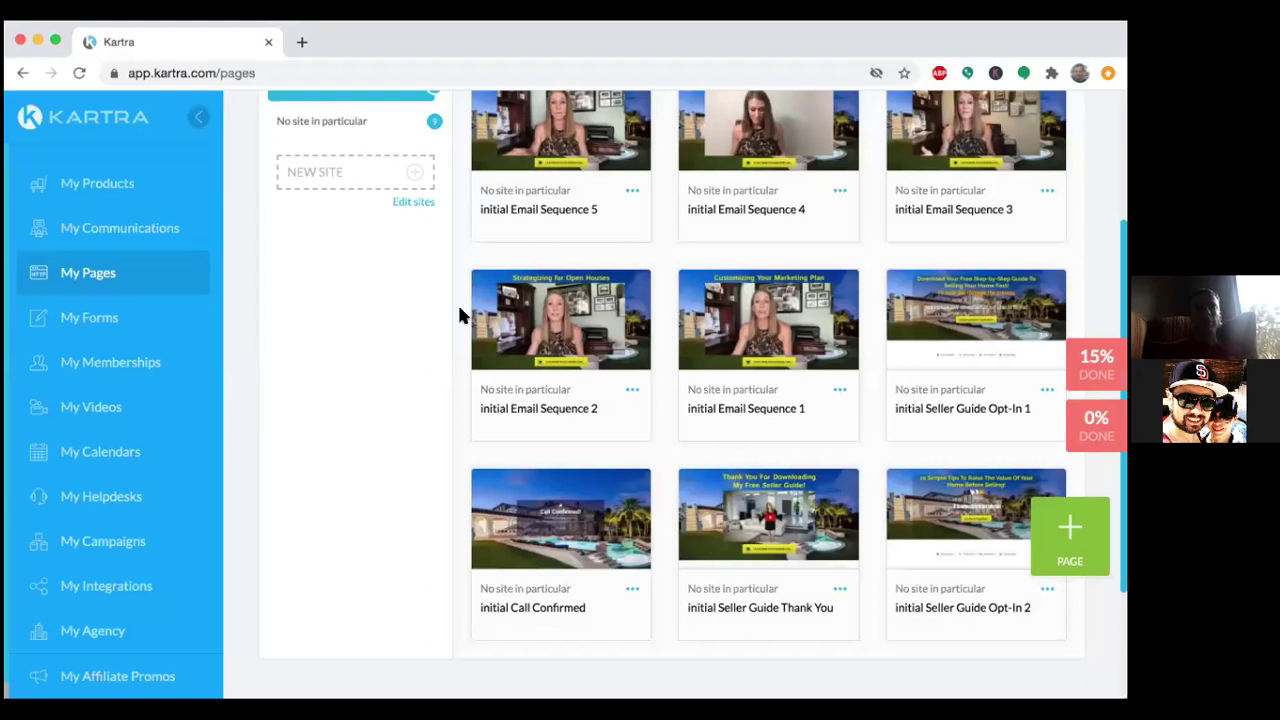
pyautogui.scroll(4, 458, 314)
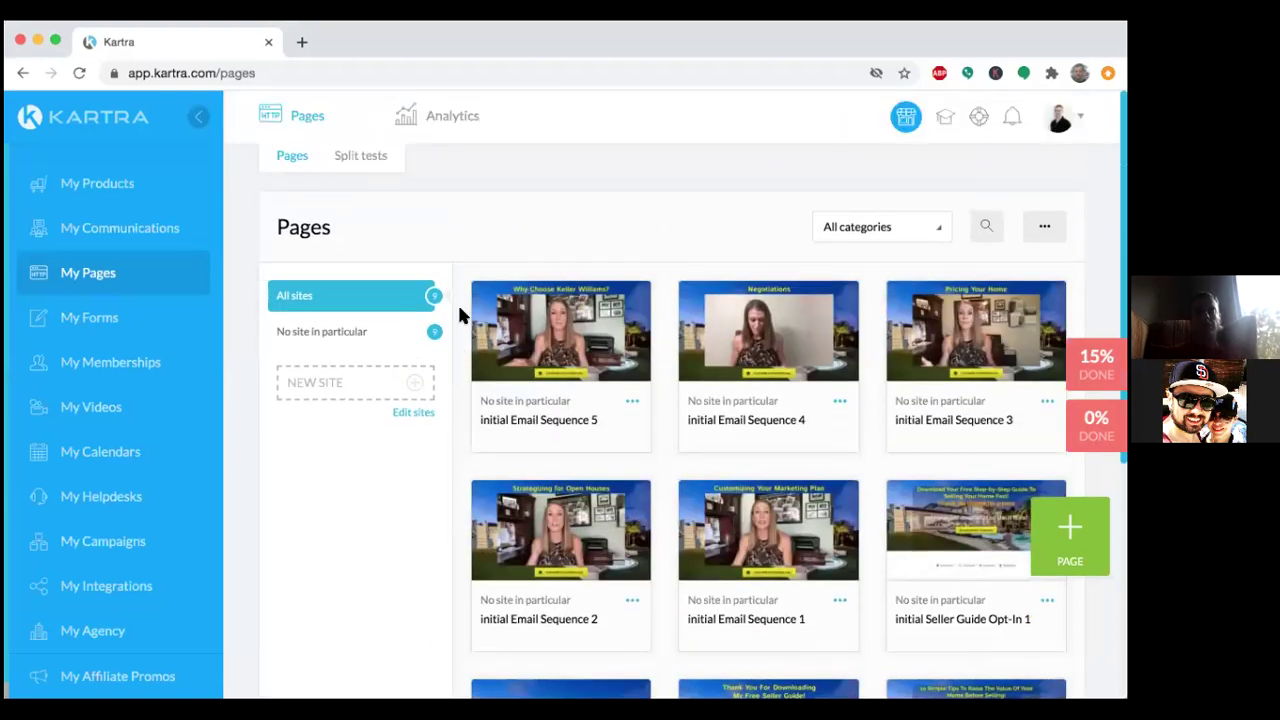
pyautogui.scroll(-1, 459, 314)
pyautogui.scroll(-3, 459, 314)
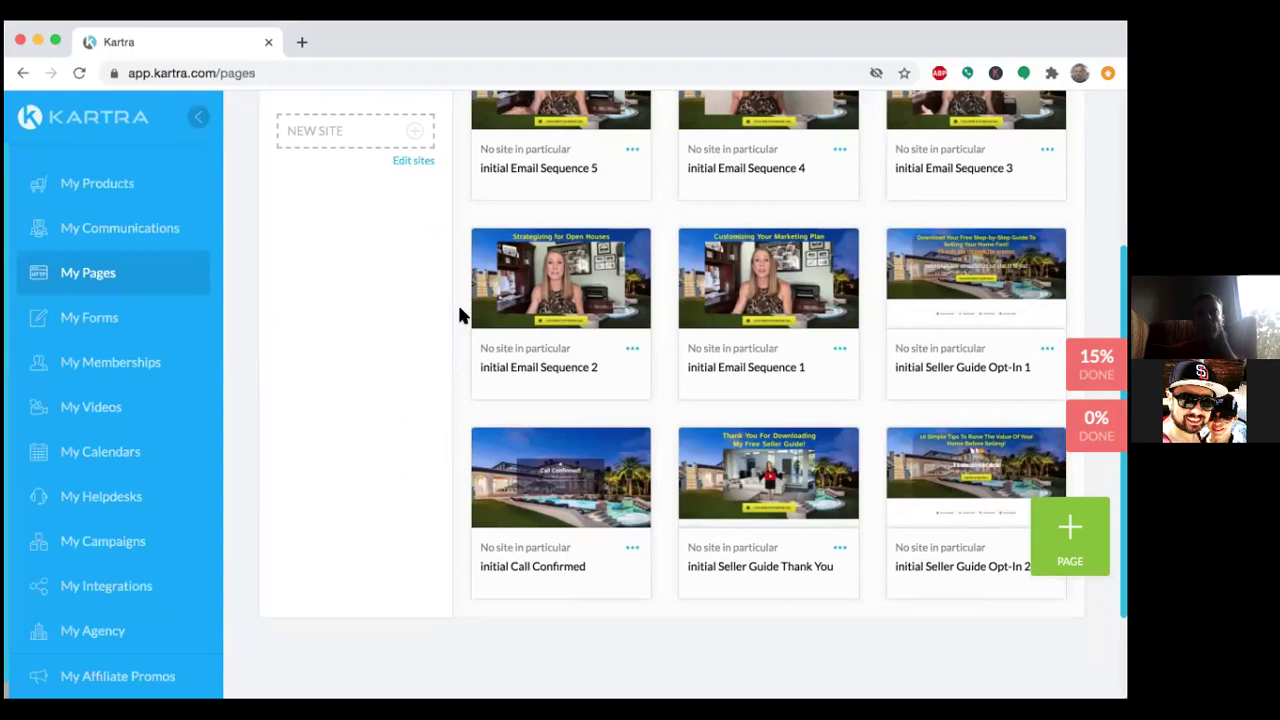
pyautogui.scroll(1, 459, 314)
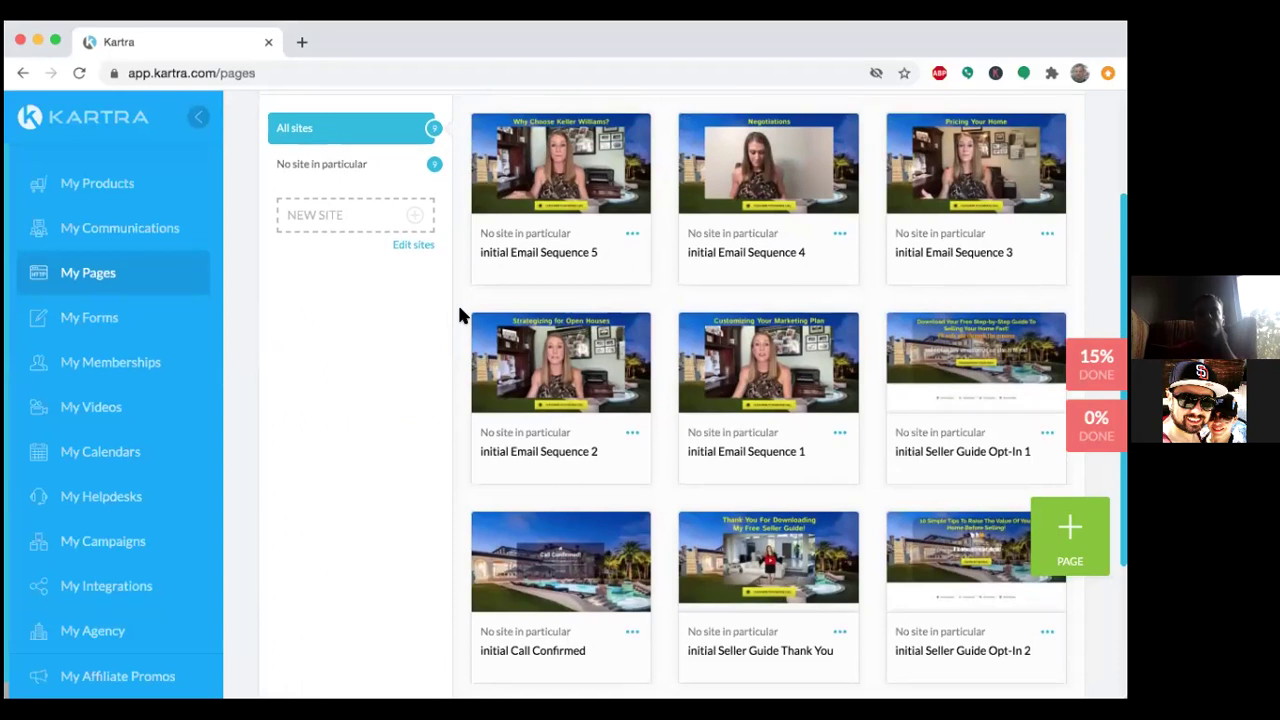
pyautogui.click(766, 362)
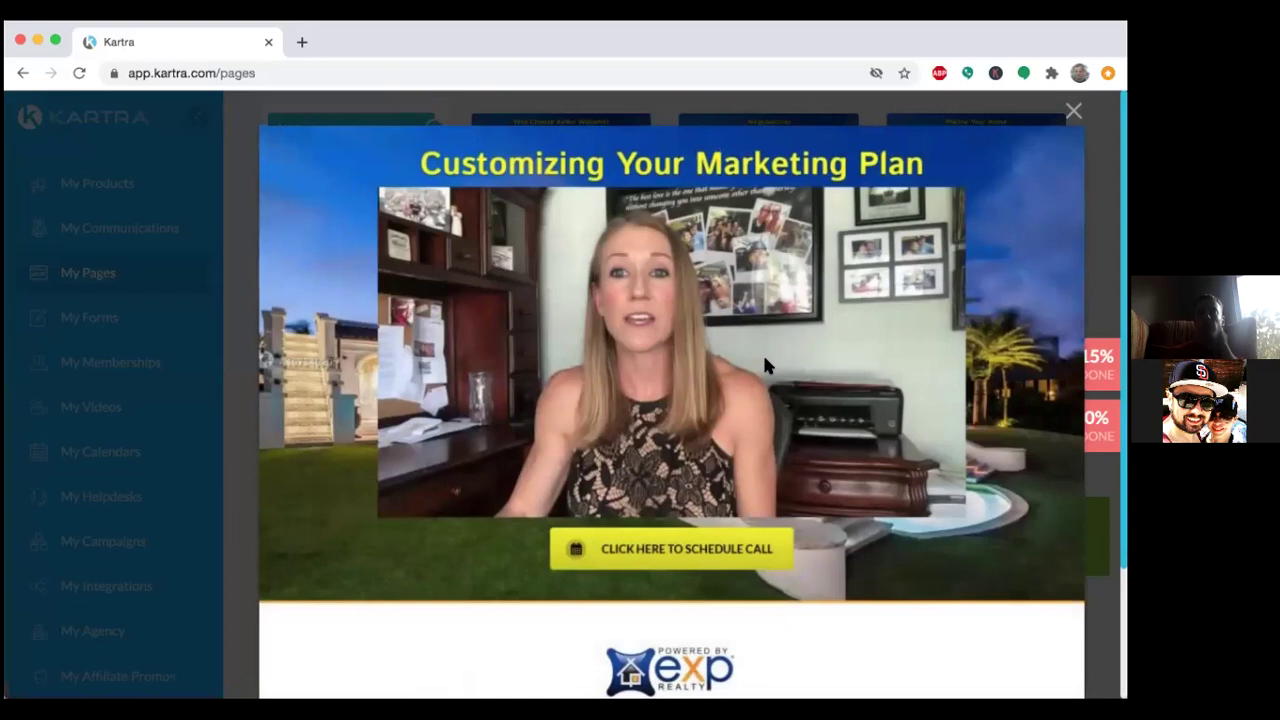
pyautogui.scroll(-3, 764, 363)
pyautogui.scroll(-2, 764, 365)
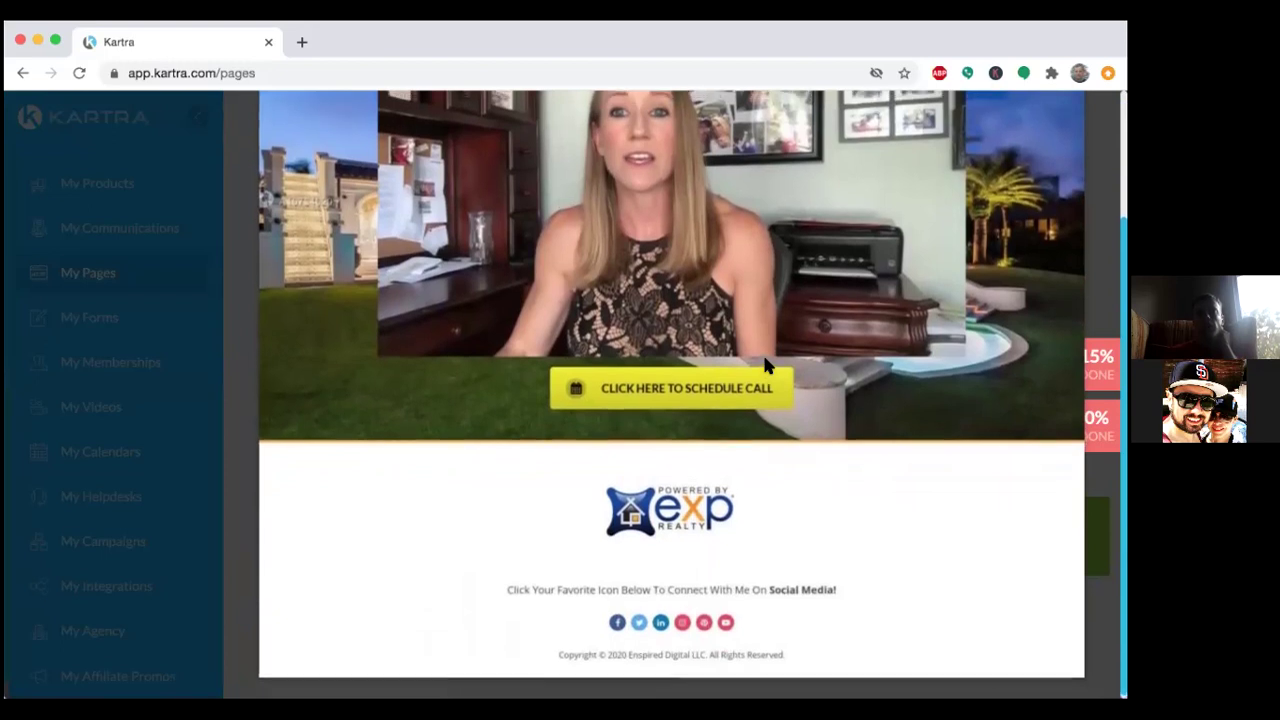
pyautogui.scroll(1, 765, 366)
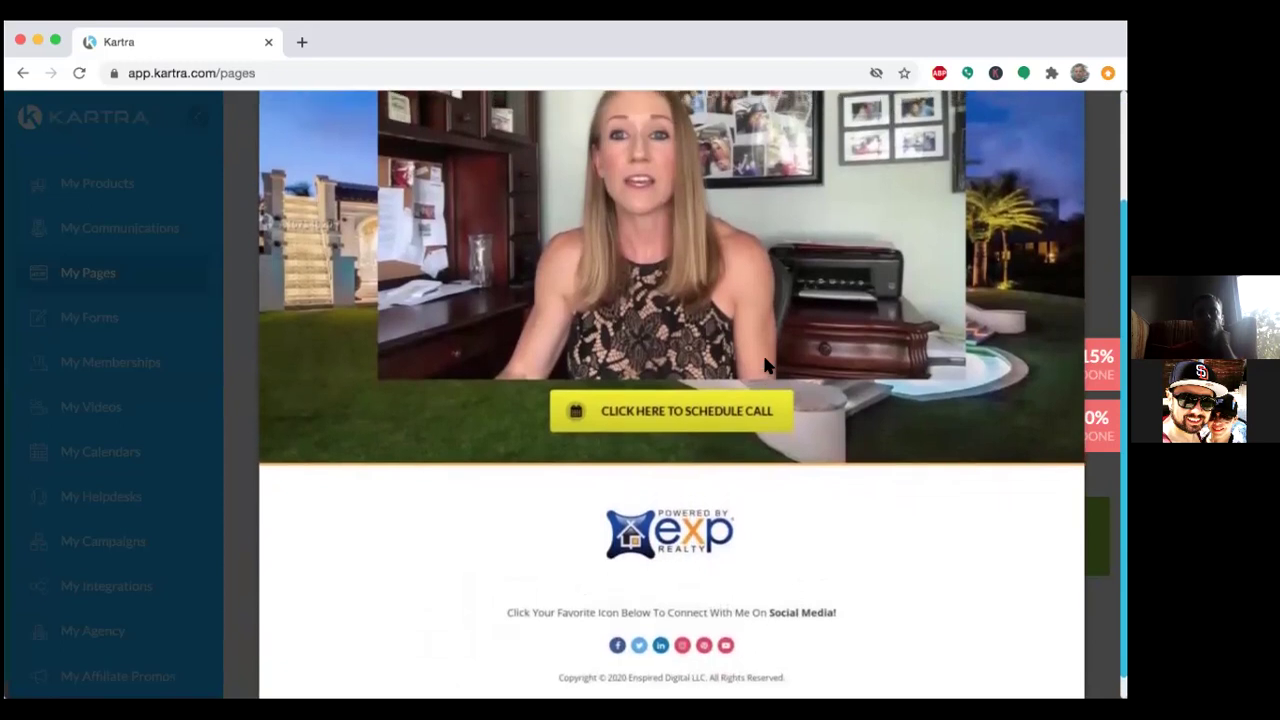
pyautogui.scroll(3, 765, 366)
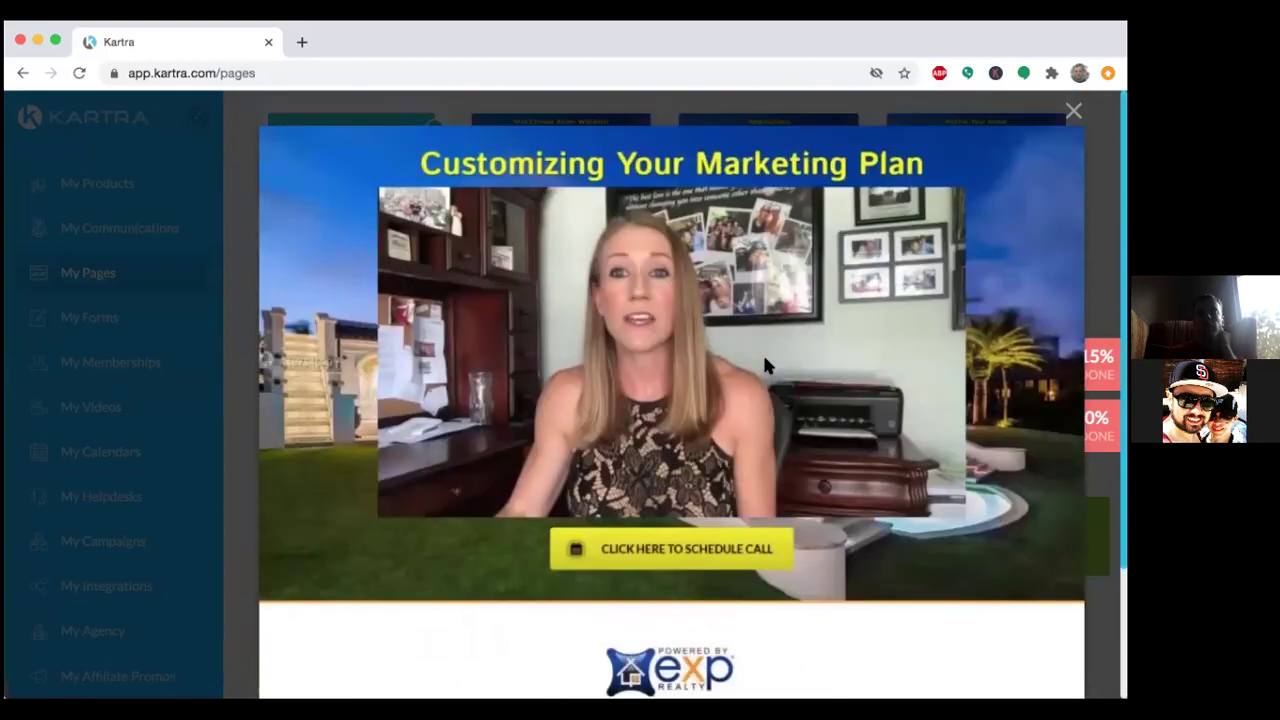
pyautogui.scroll(-1, 764, 360)
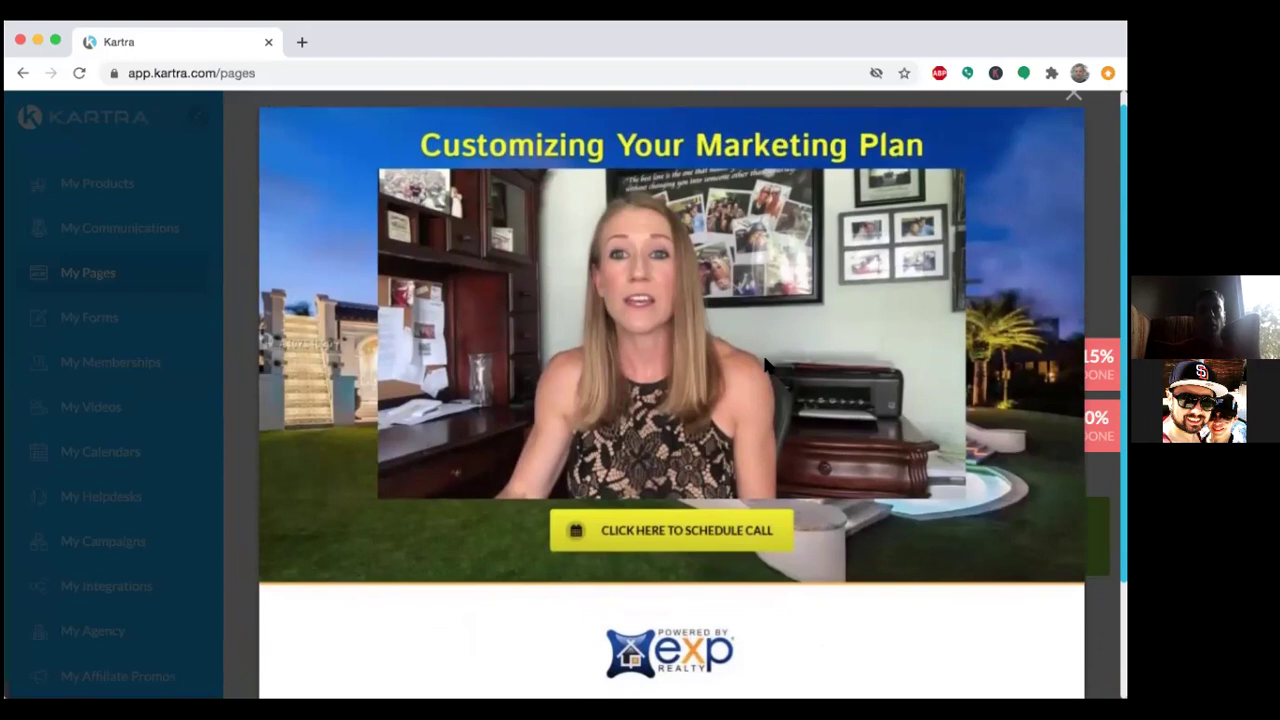
pyautogui.scroll(-2, 765, 366)
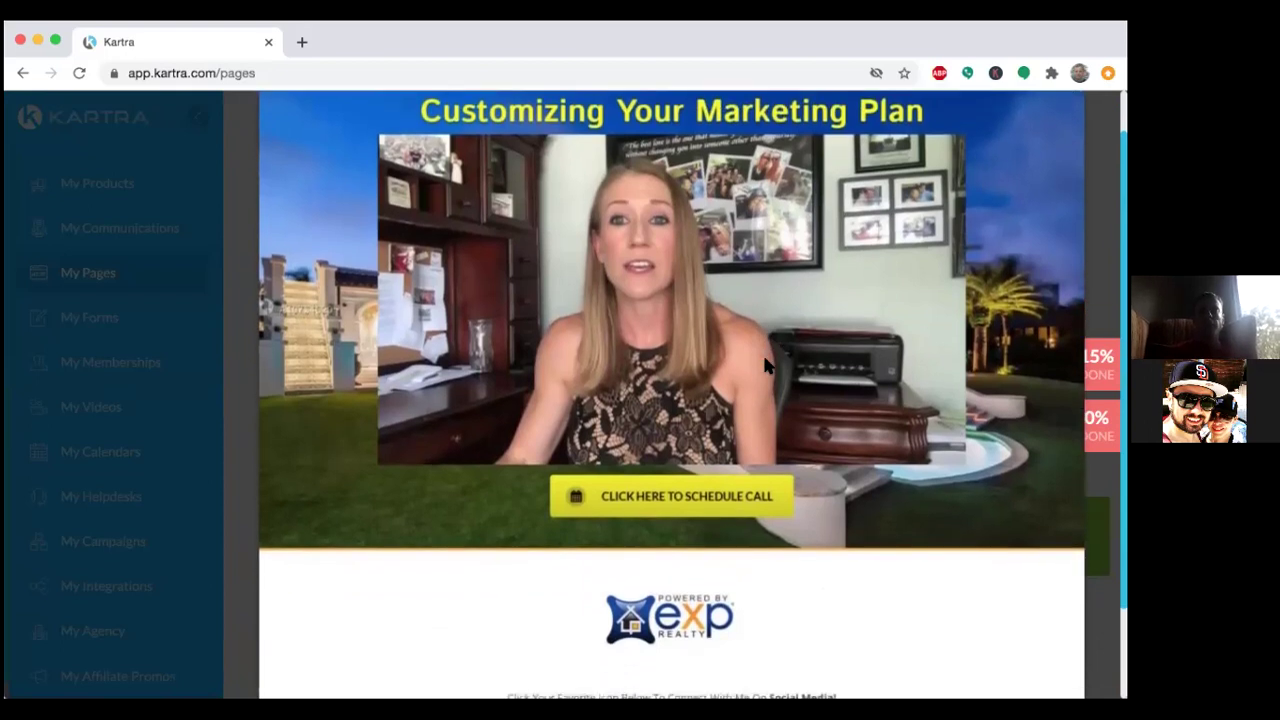
pyautogui.scroll(-5, 765, 366)
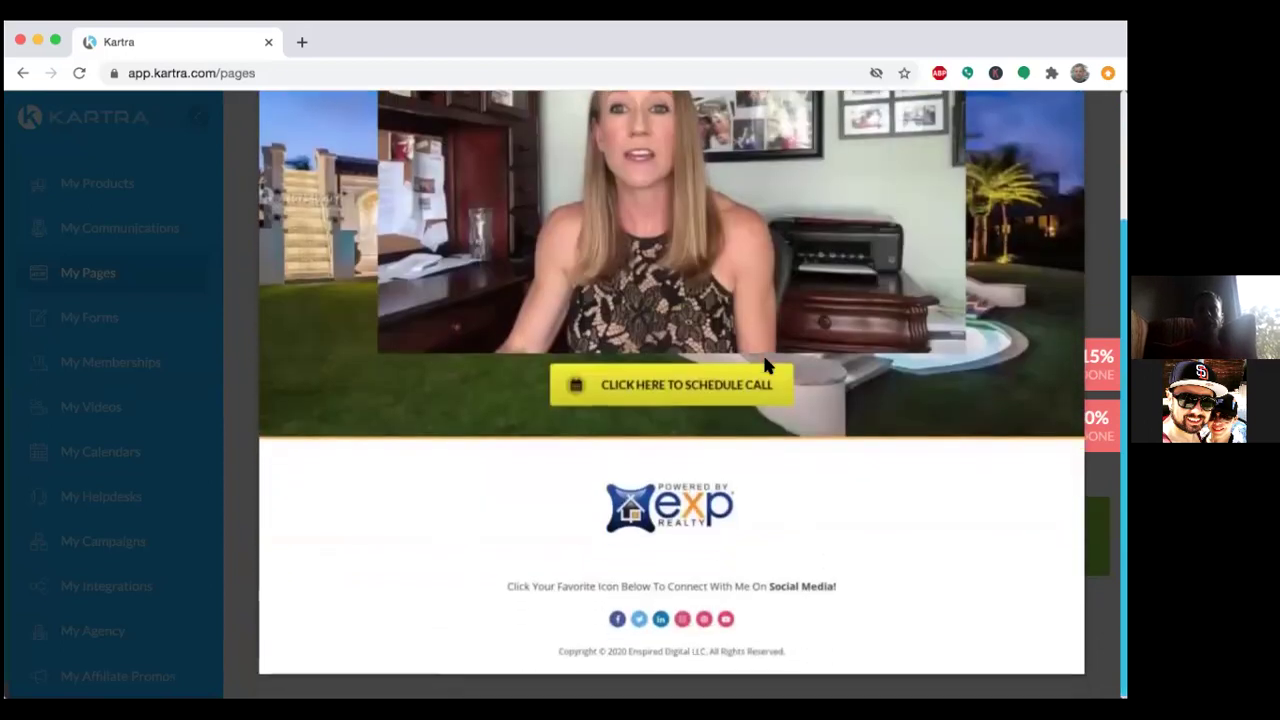
pyautogui.scroll(1, 765, 366)
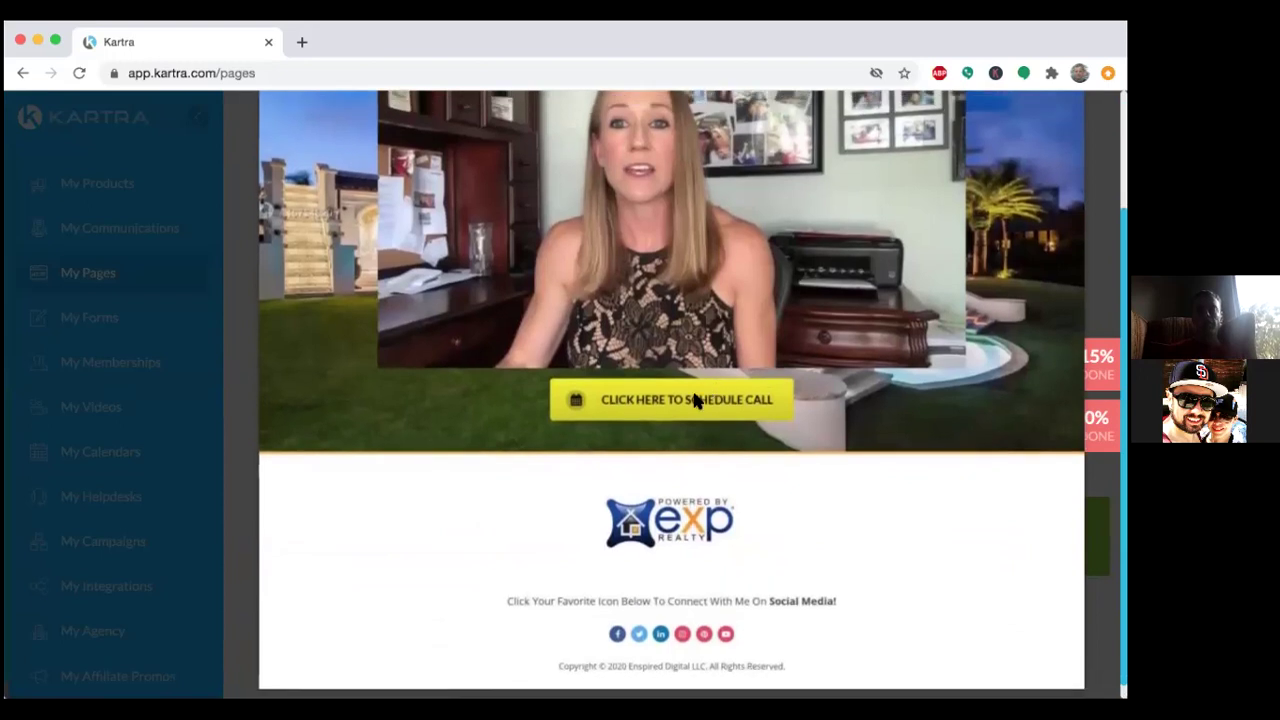
pyautogui.scroll(7, 872, 367)
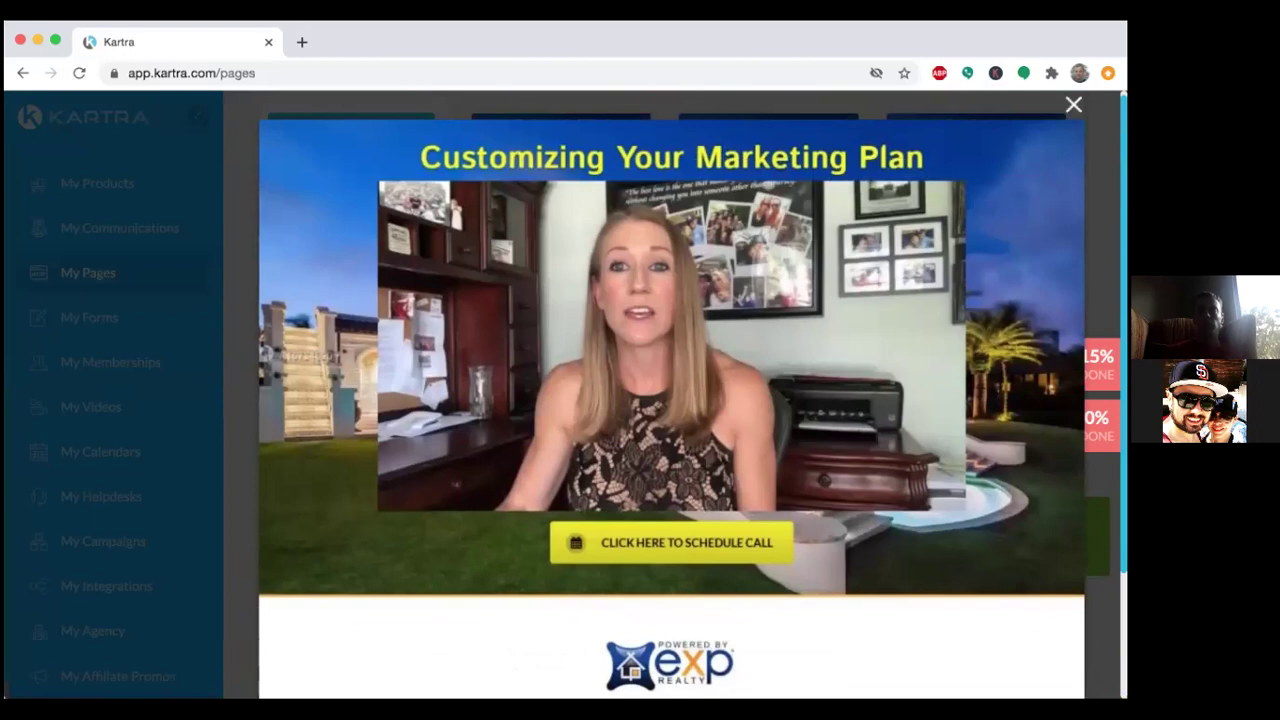
pyautogui.press('Escape')
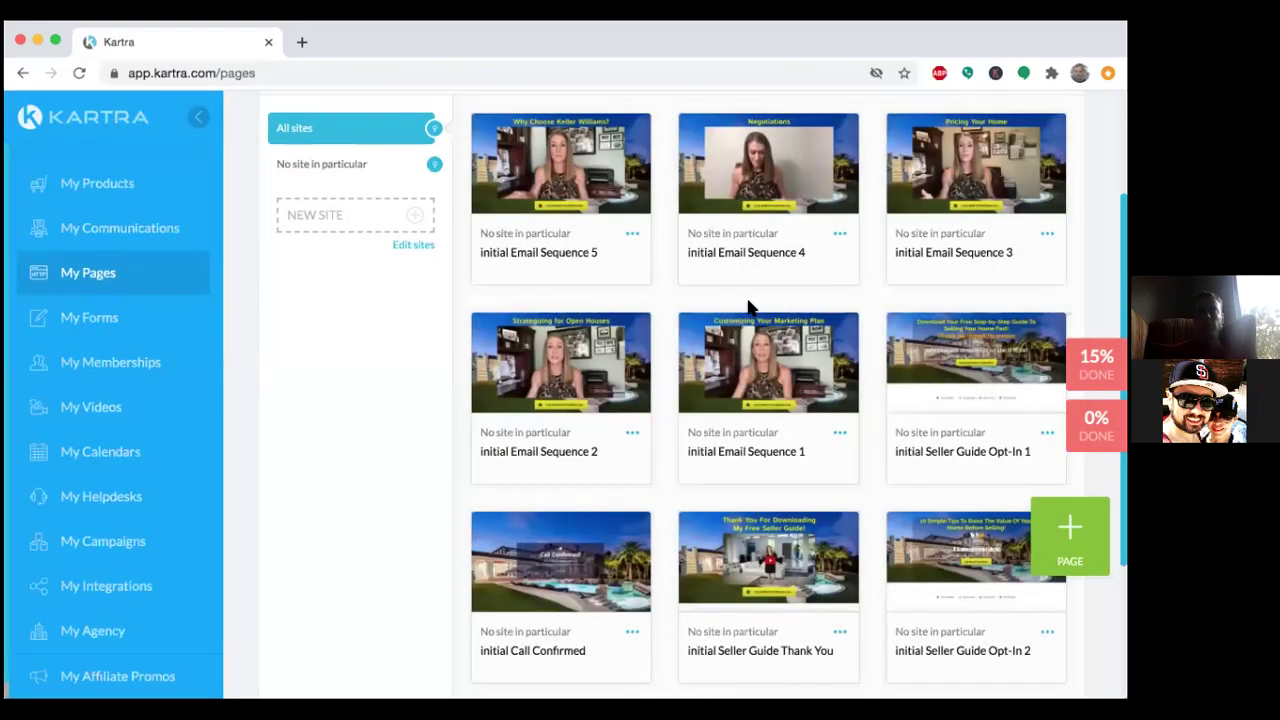
pyautogui.moveTo(770, 368)
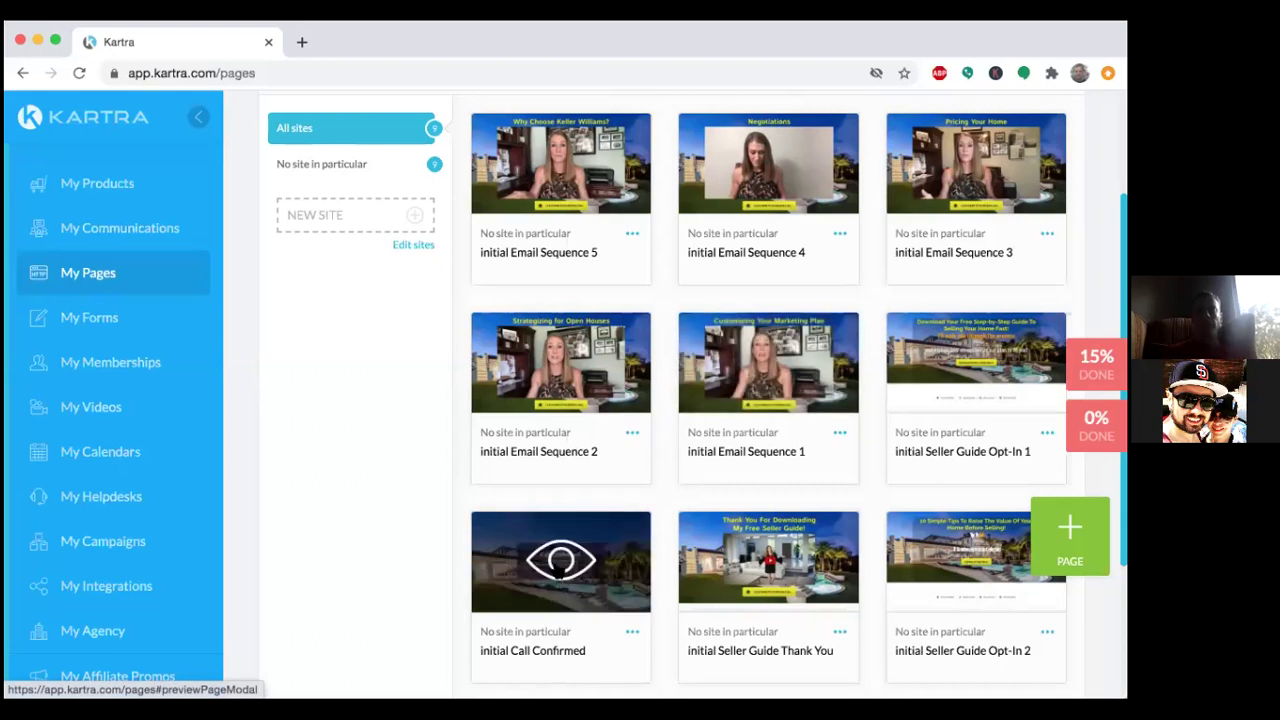
pyautogui.click(560, 564)
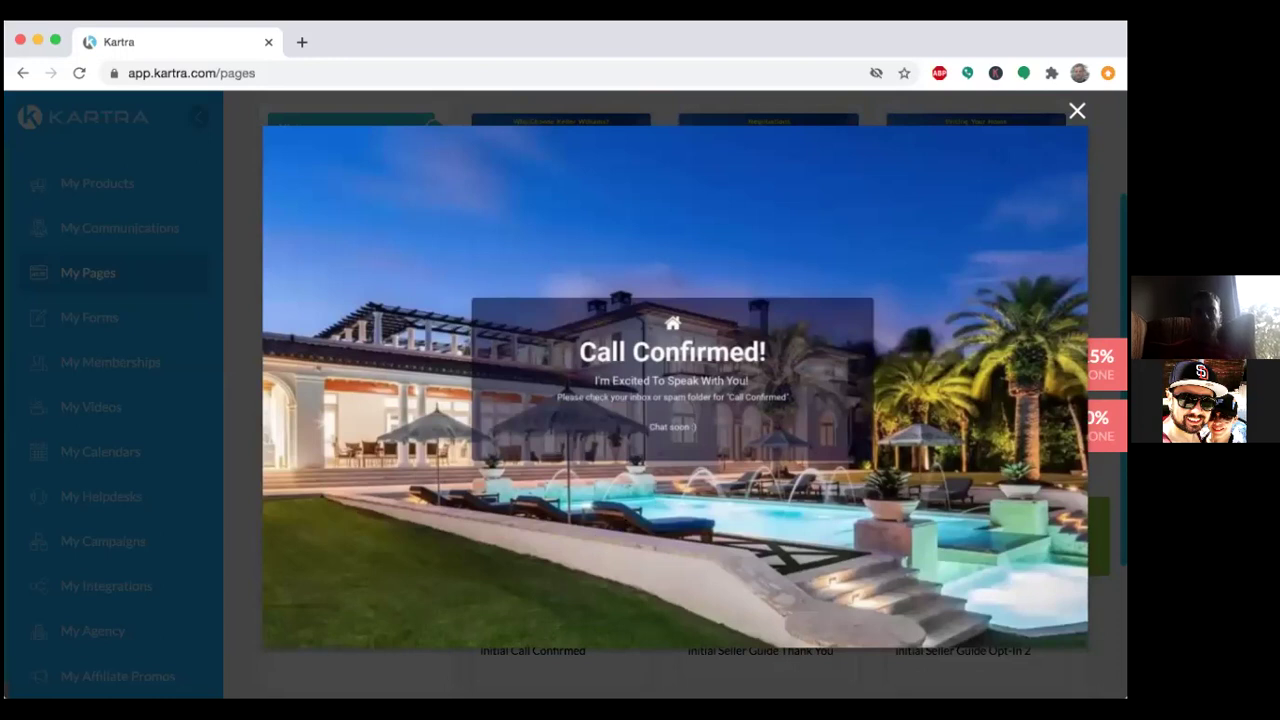
pyautogui.press('Escape')
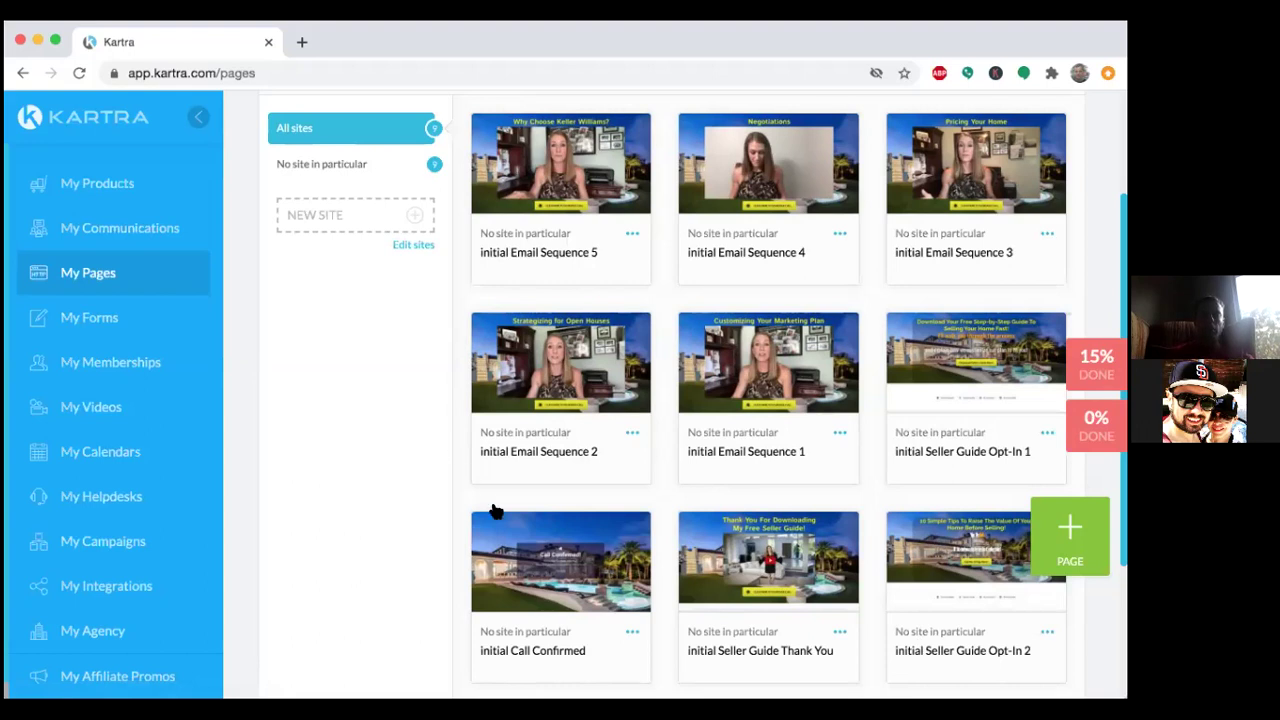
pyautogui.moveTo(549, 563)
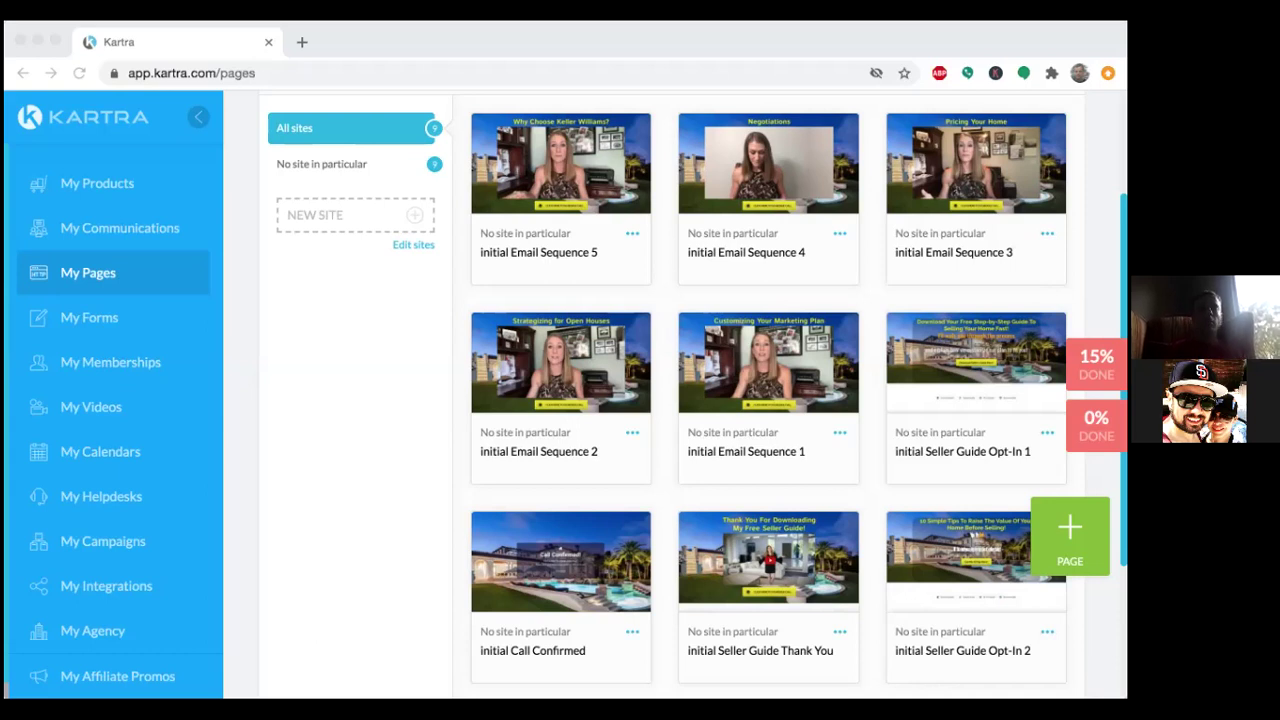
pyautogui.click(786, 43)
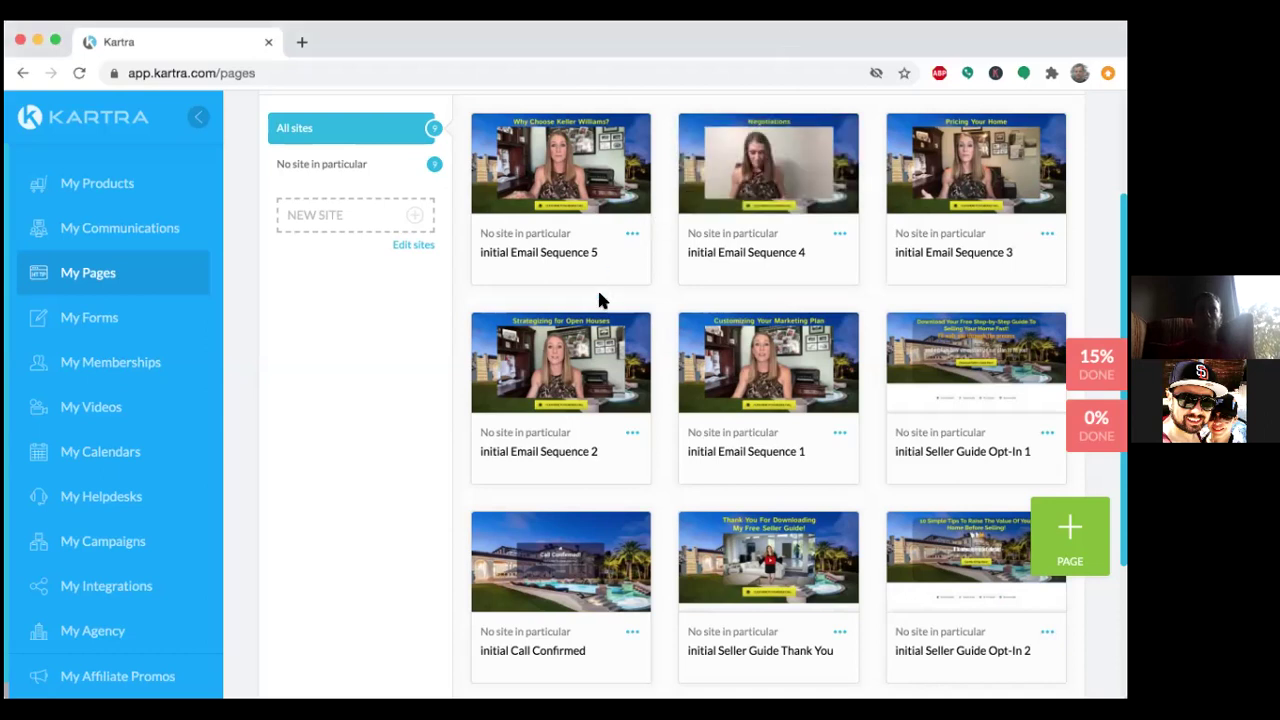
pyautogui.click(840, 433)
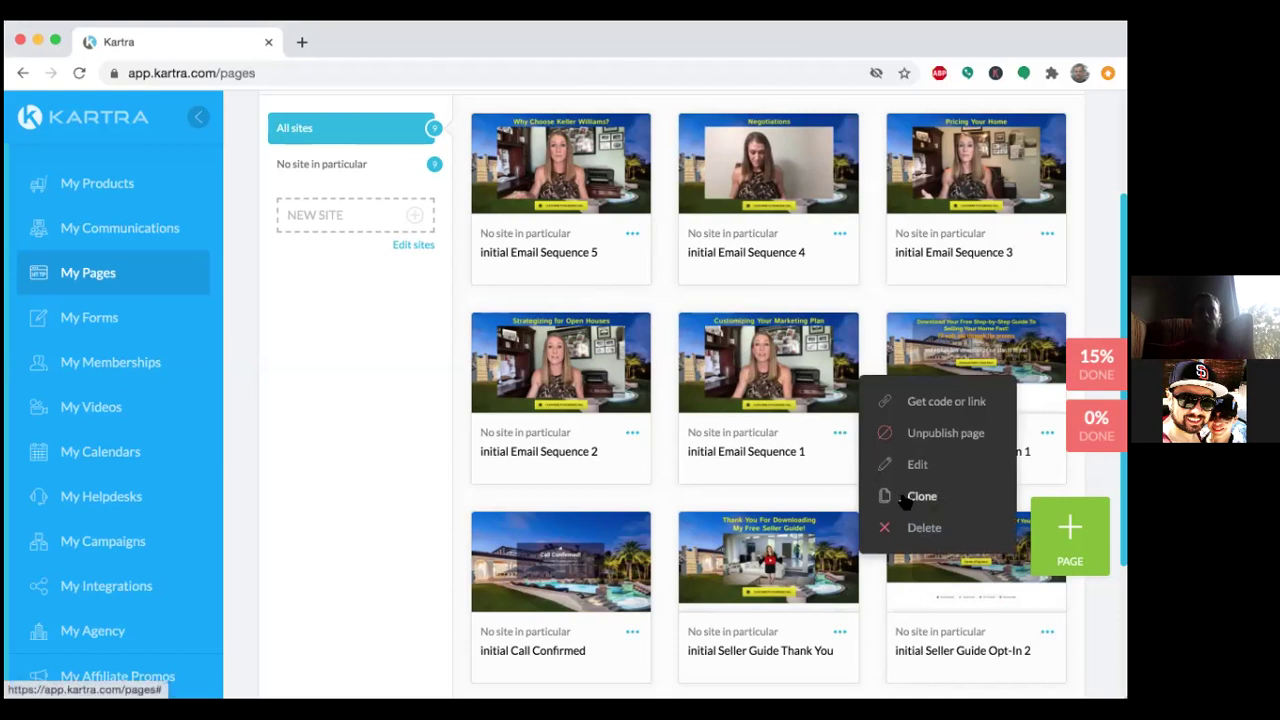
pyautogui.click(825, 444)
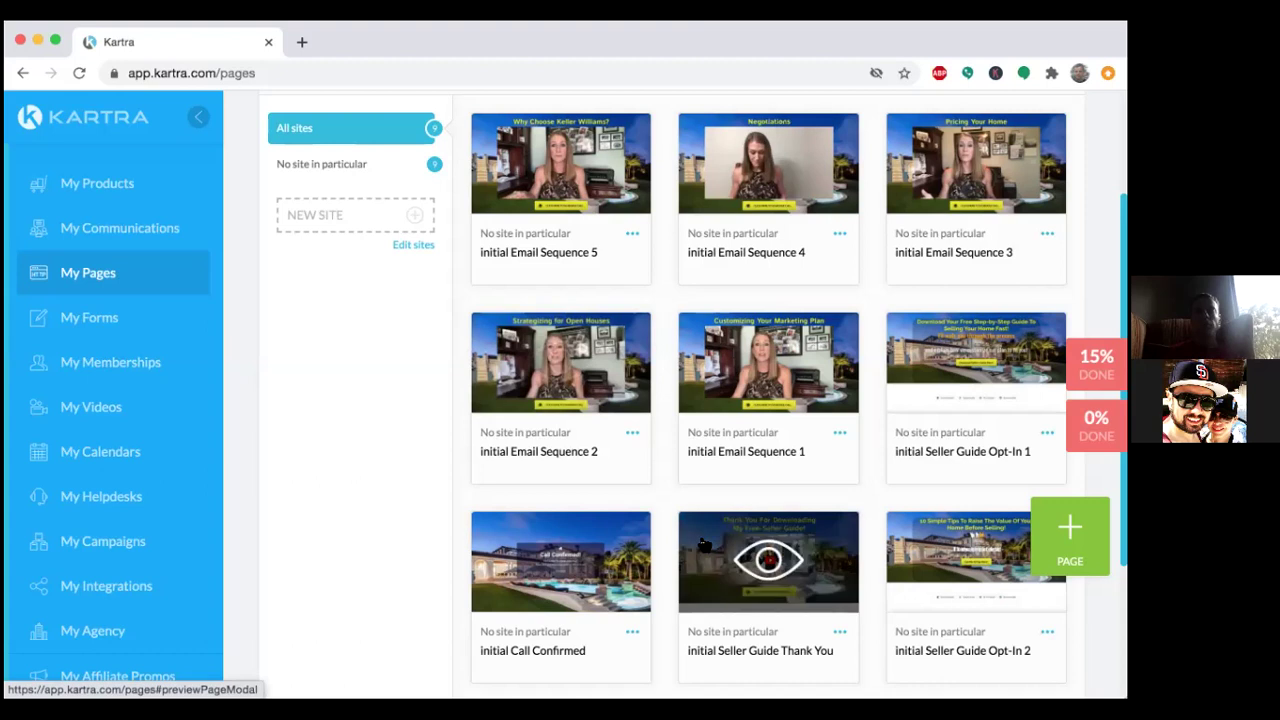
pyautogui.scroll(-2, 703, 545)
pyautogui.scroll(-3, 703, 545)
pyautogui.scroll(4, 700, 543)
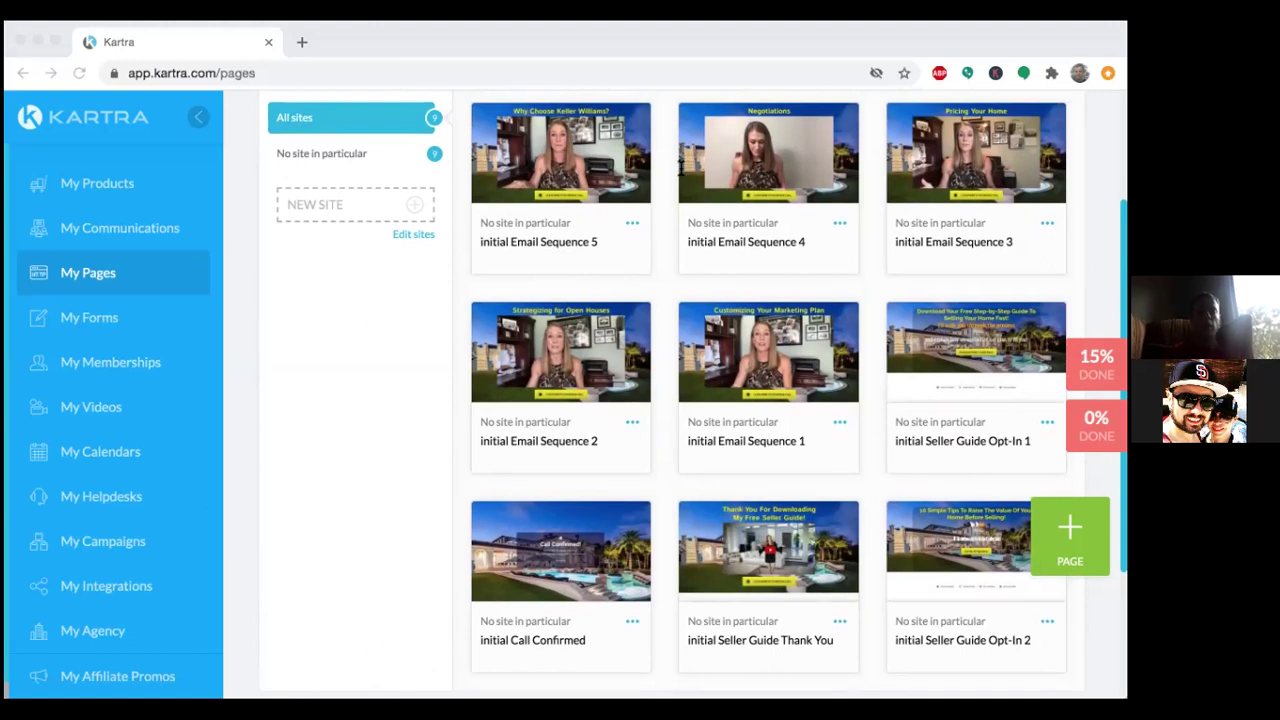
pyautogui.click(806, 62)
# Delete 'initial' from the Email Sequence 4 page name, then close the dialog without saving.
pyautogui.click(838, 224)
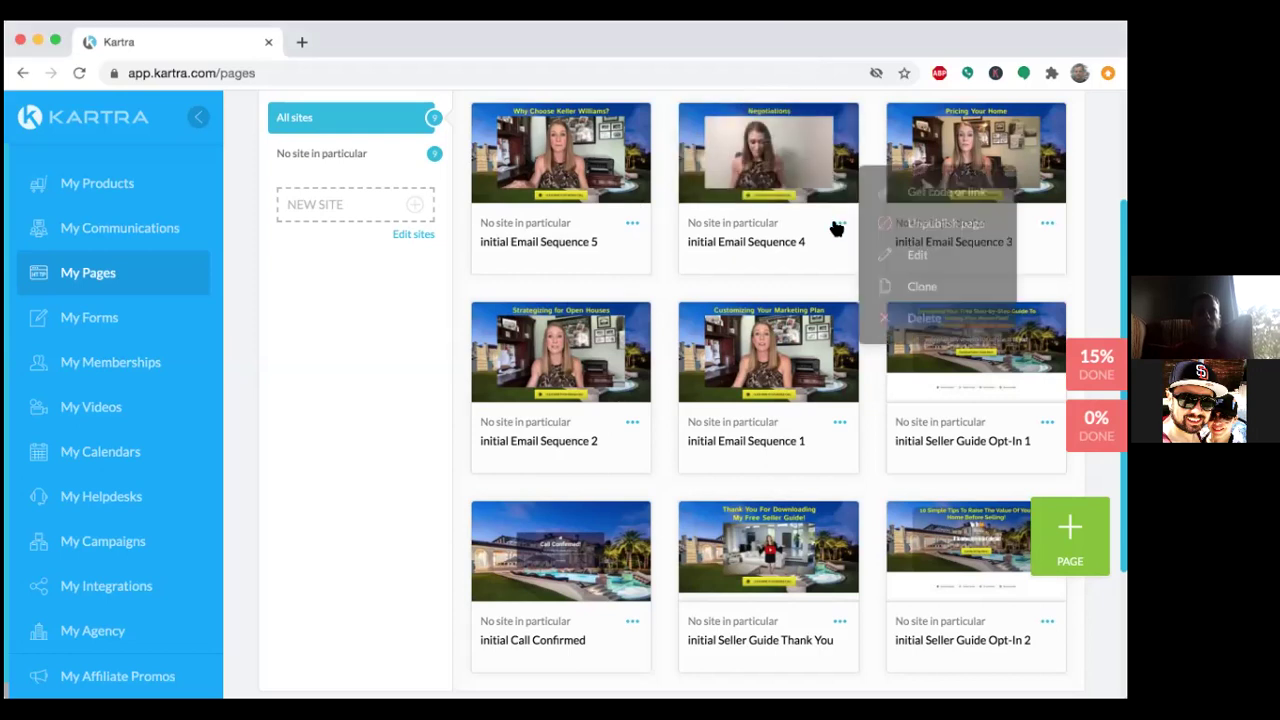
pyautogui.click(918, 256)
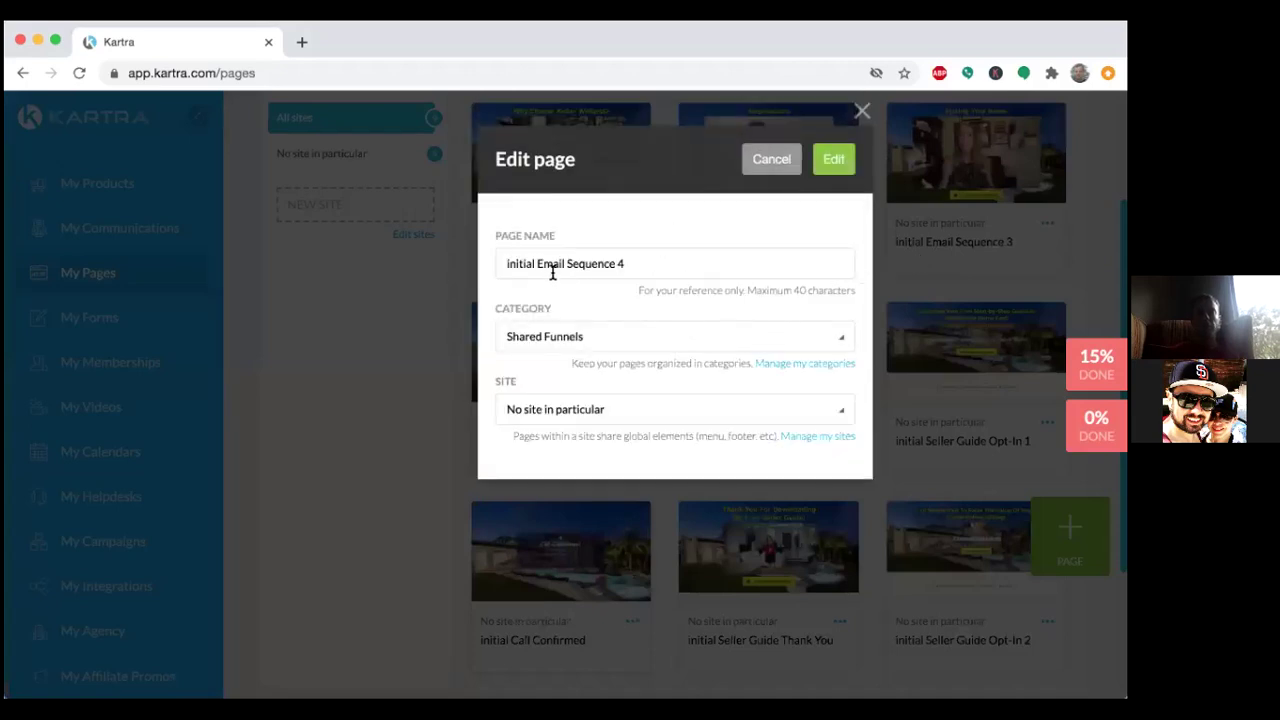
pyautogui.moveTo(538, 262); pyautogui.dragTo(444, 253)
pyautogui.press('BackSpace')
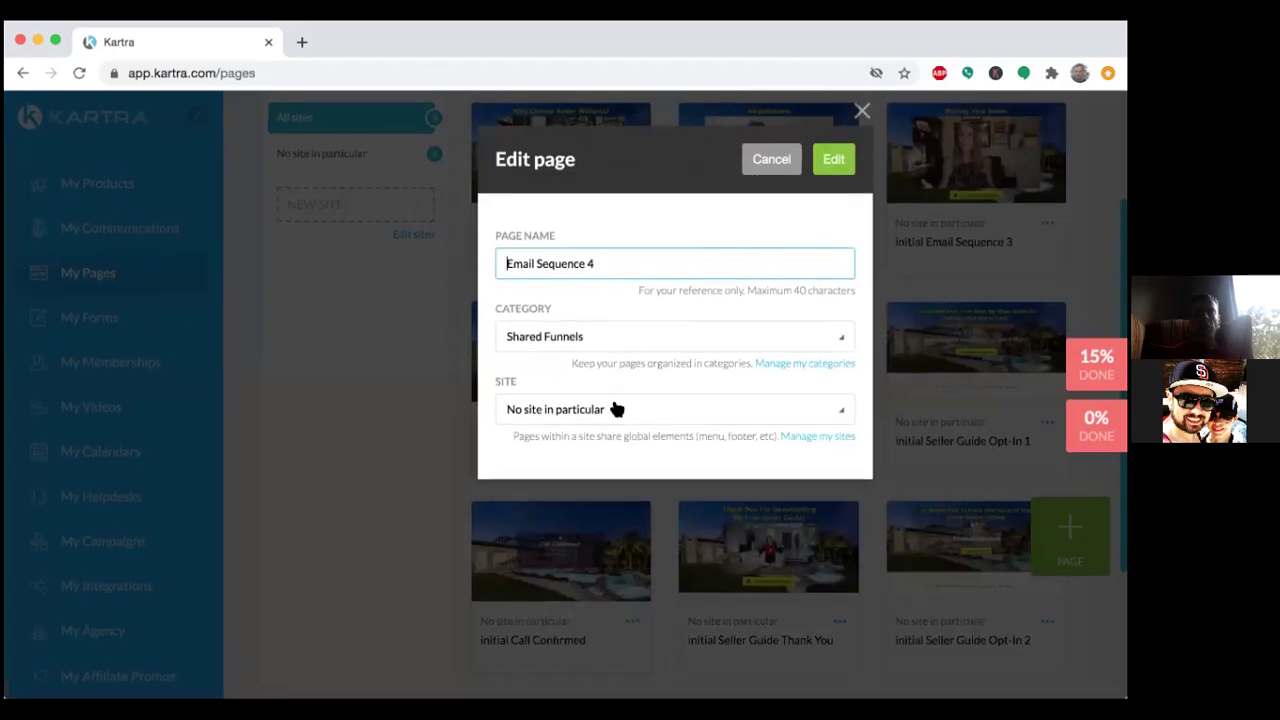
pyautogui.click(603, 342)
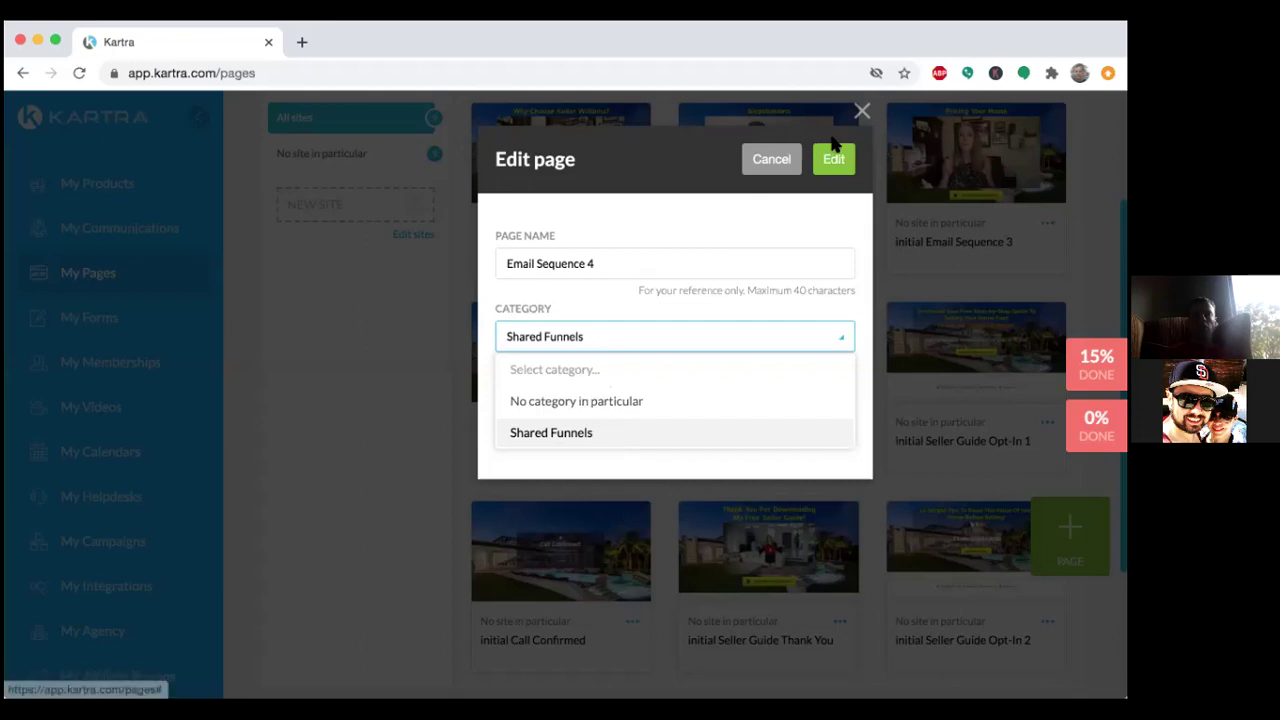
pyautogui.click(862, 111)
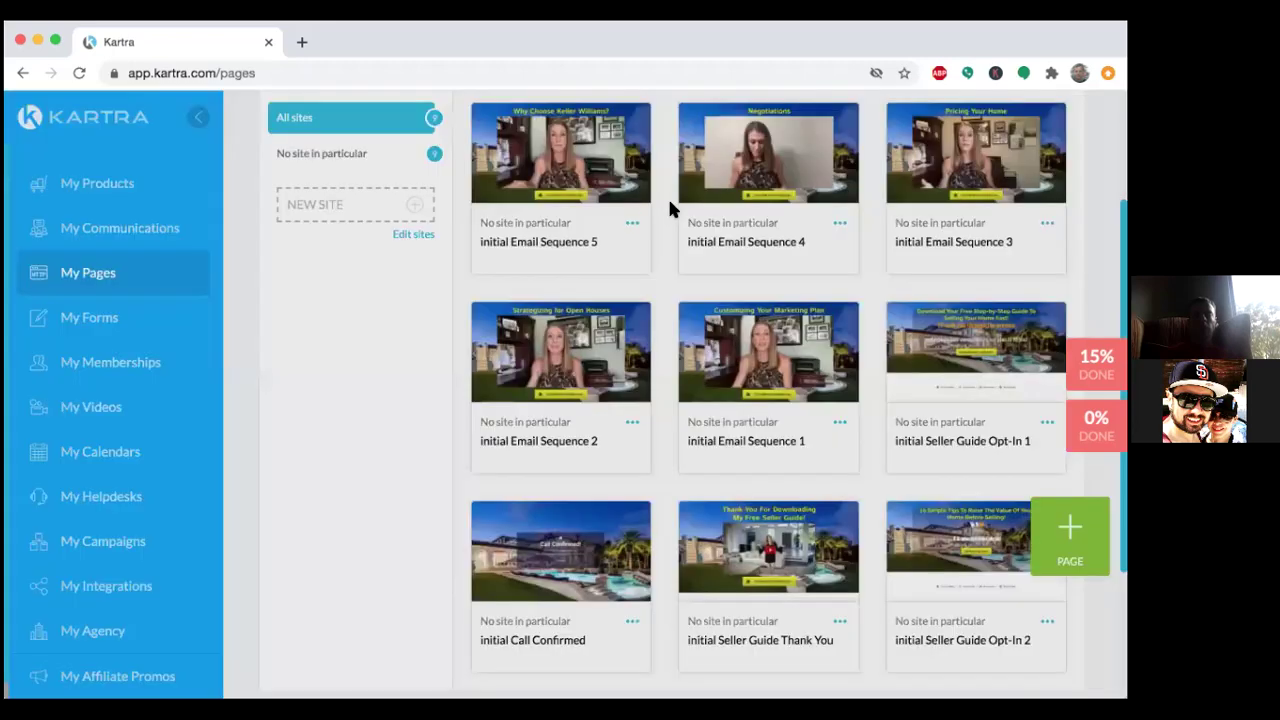
# Reopen the Email Sequence 4 page settings and trim the name to 'Email Sequence 4'.
pyautogui.click(840, 223)
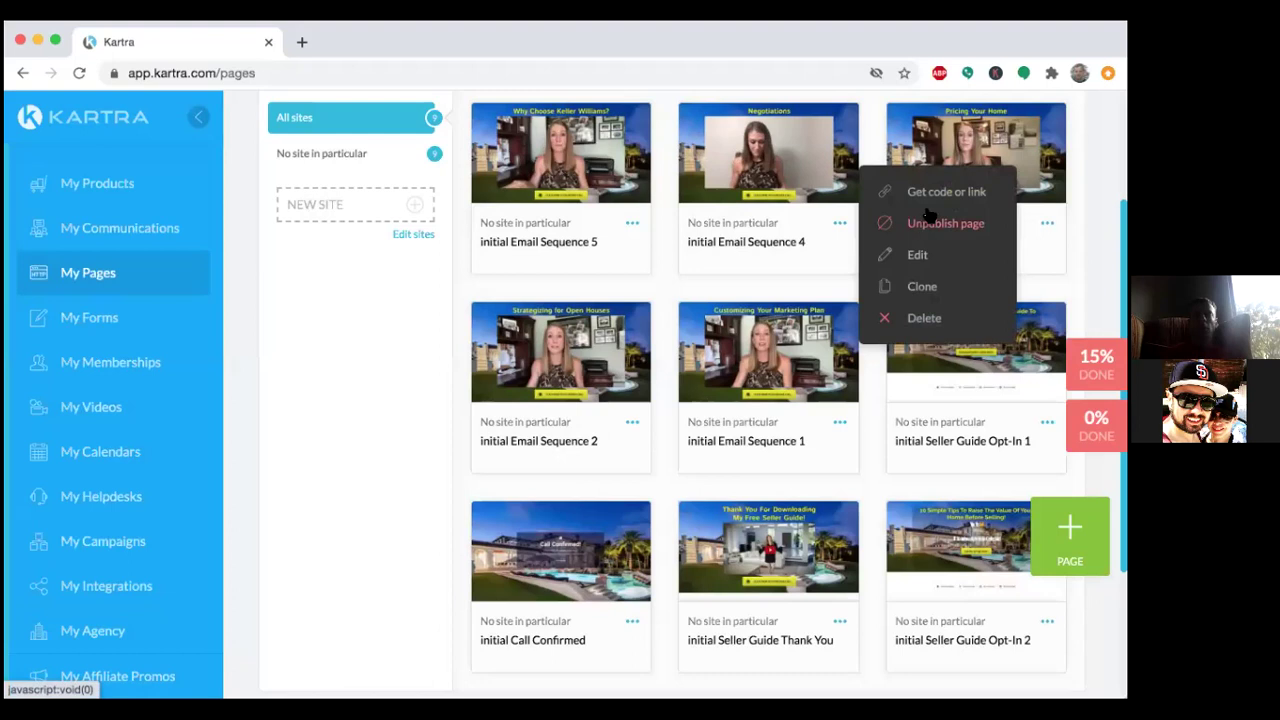
pyautogui.click(917, 256)
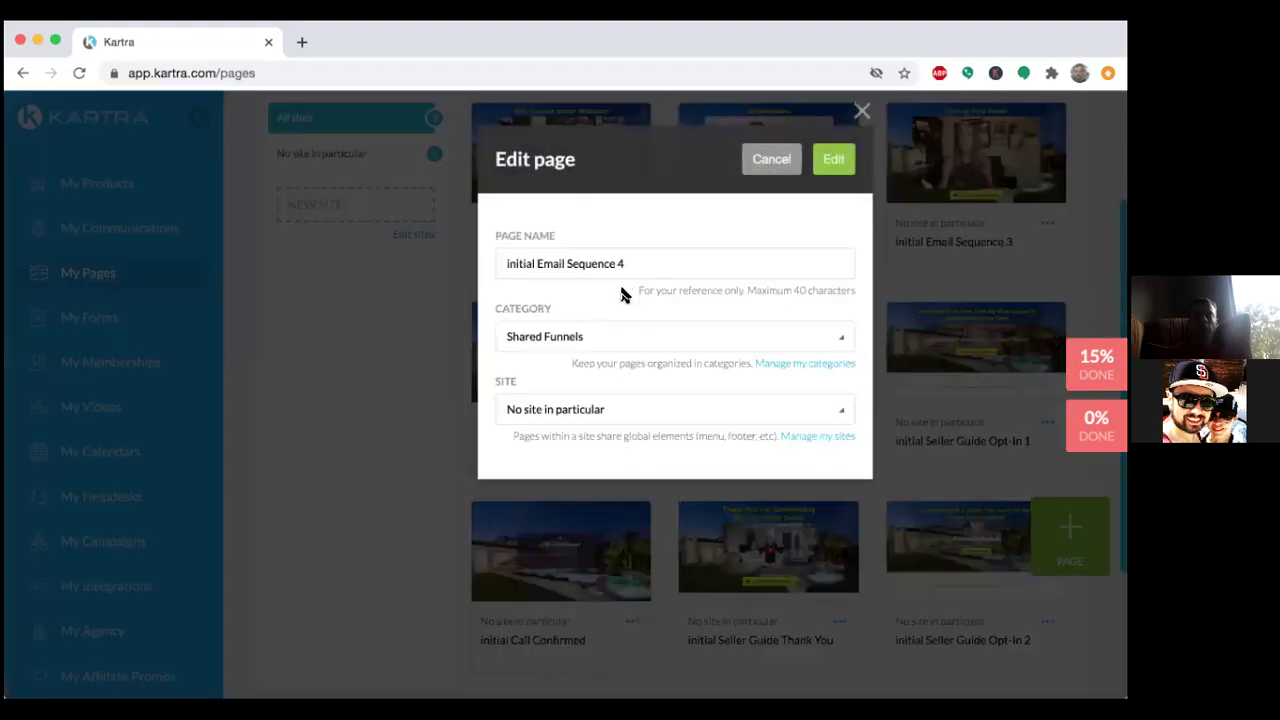
pyautogui.moveTo(539, 264); pyautogui.dragTo(489, 263)
pyautogui.press('BackSpace')
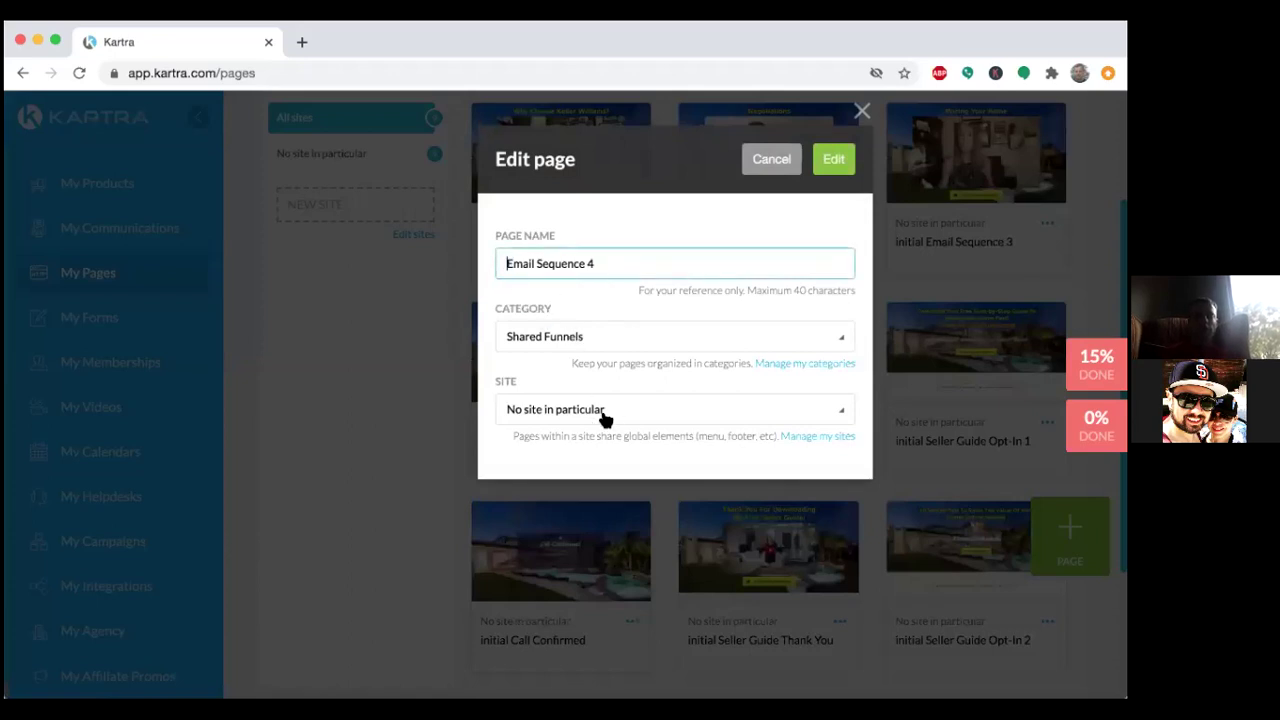
# Add a new page category named 'Seller Guide Funnel'.
pyautogui.click(614, 341)
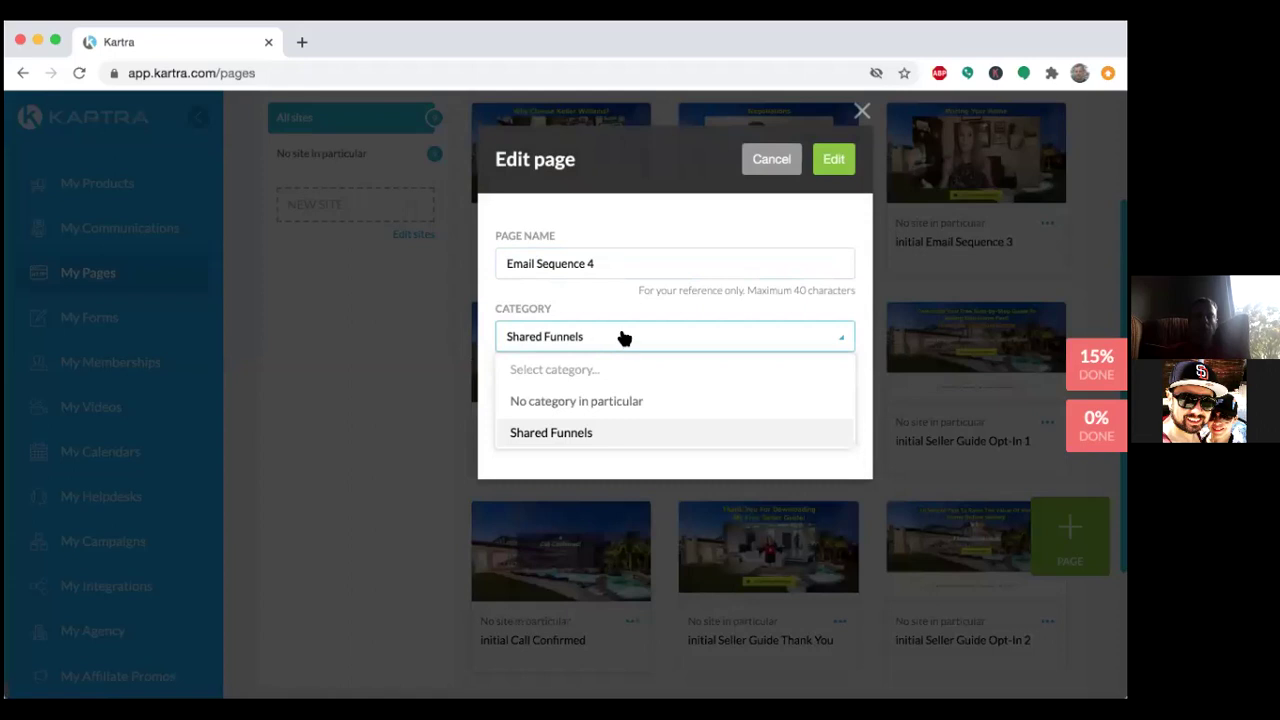
pyautogui.click(623, 336)
pyautogui.click(783, 364)
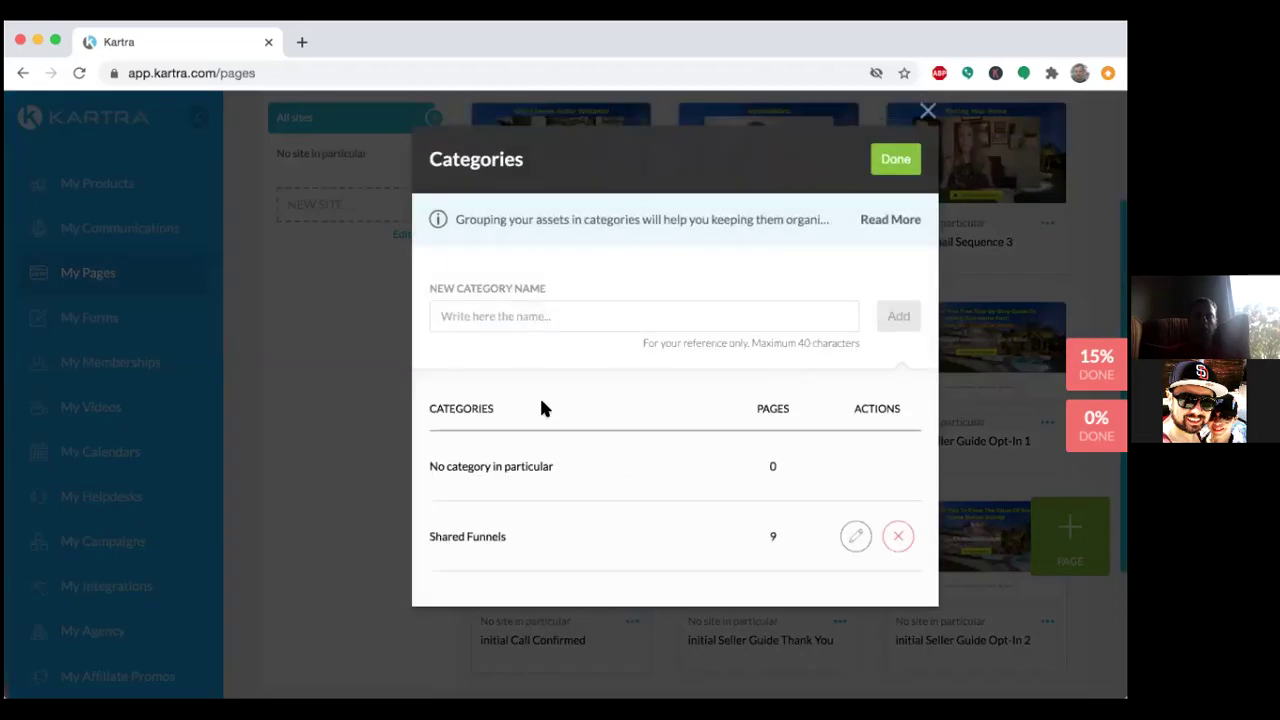
pyautogui.click(539, 332)
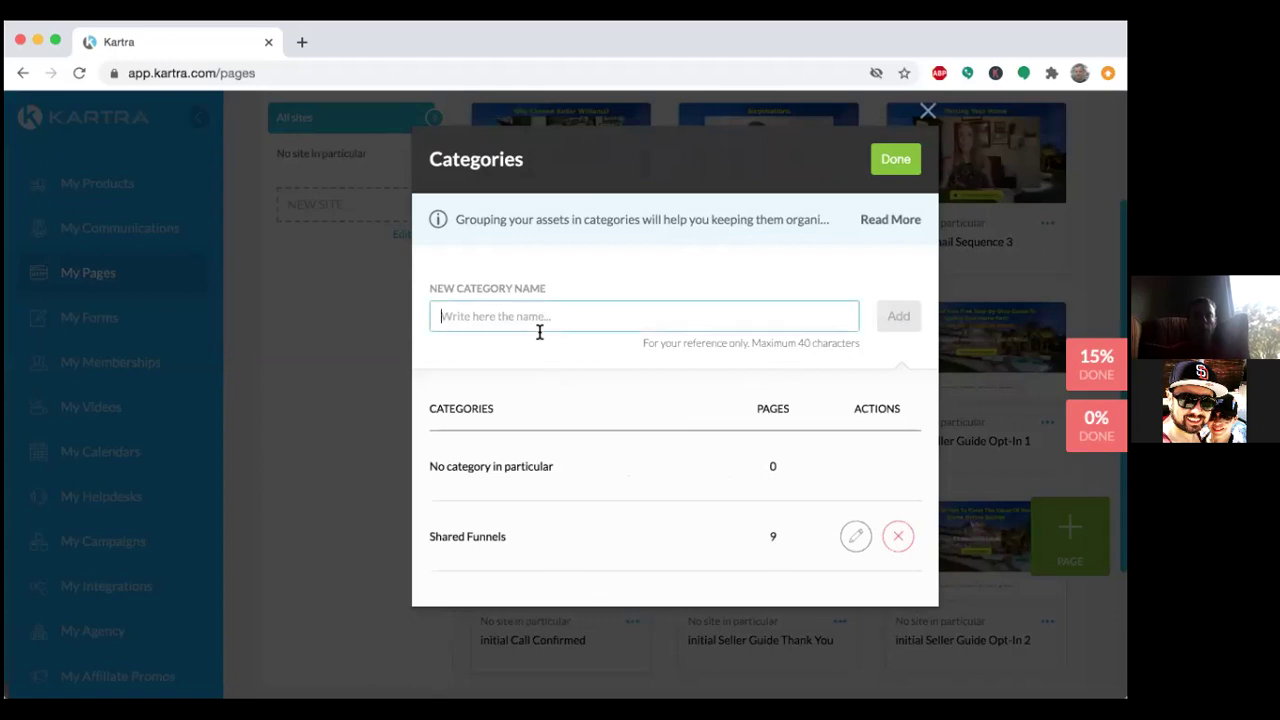
pyautogui.write('Seller')
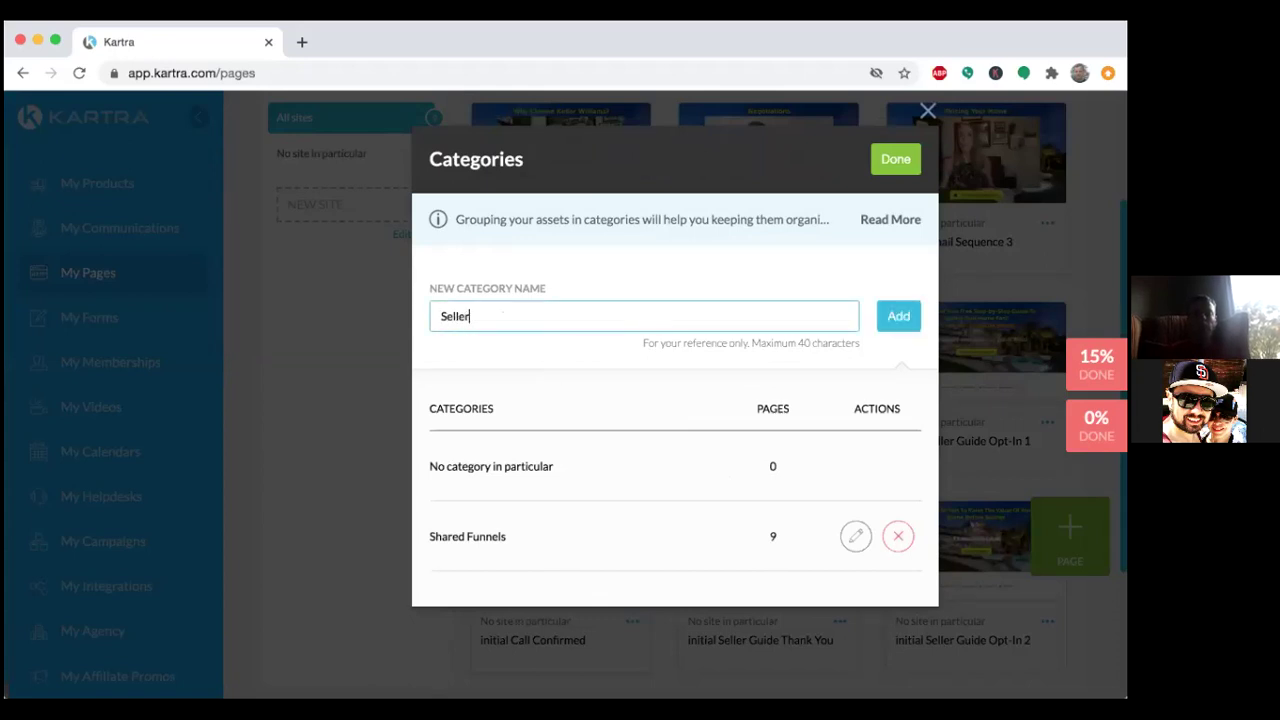
pyautogui.write(' Guide Funnel')
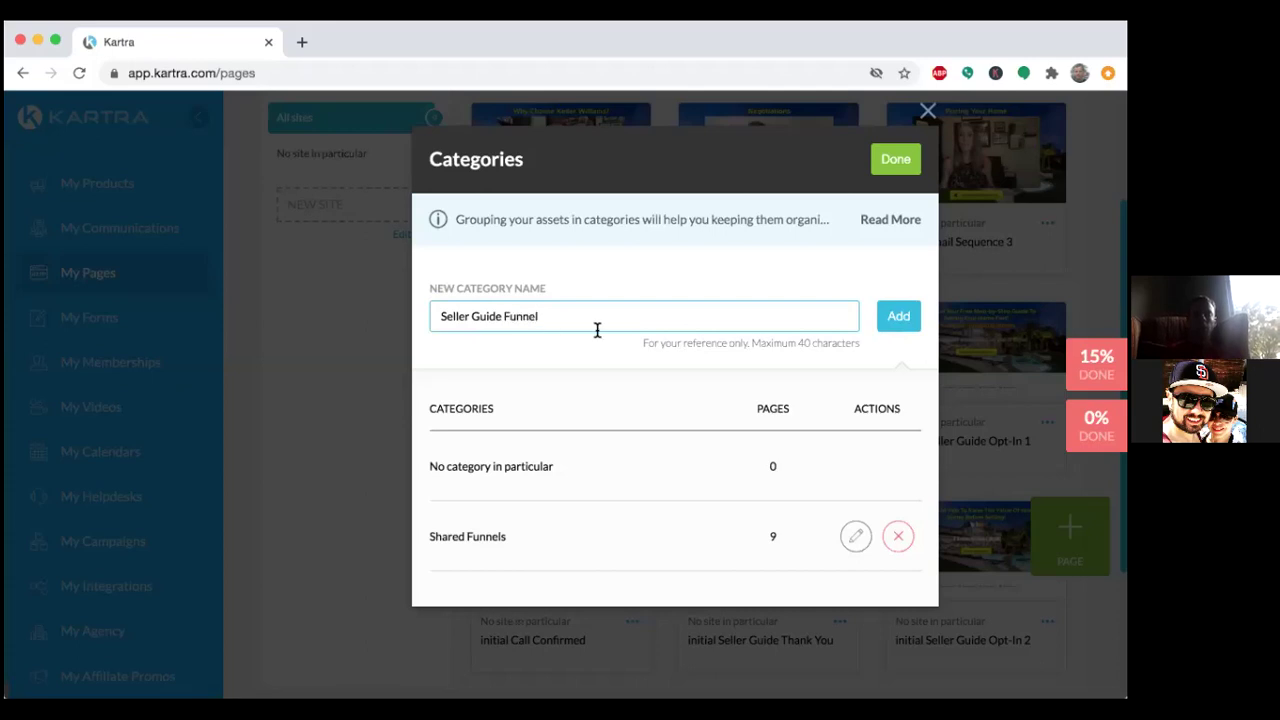
pyautogui.click(899, 318)
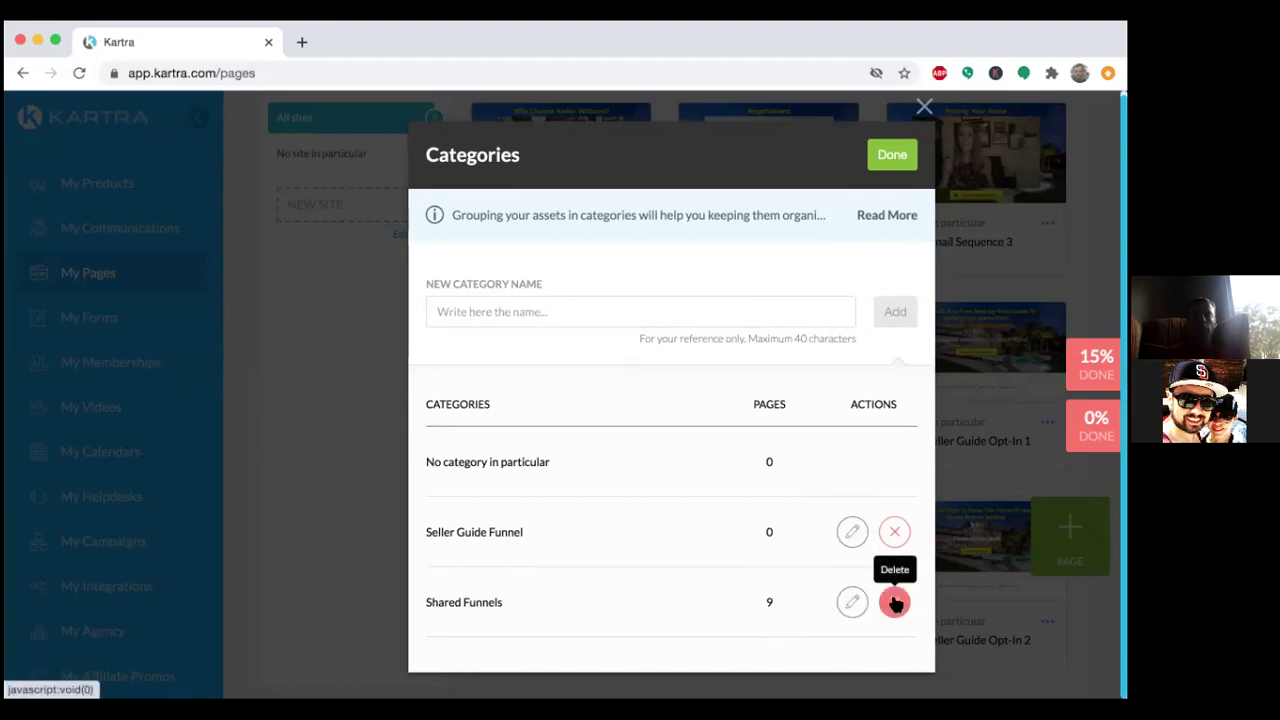
# Delete the Shared Funnels category and finish managing categories.
pyautogui.click(895, 603)
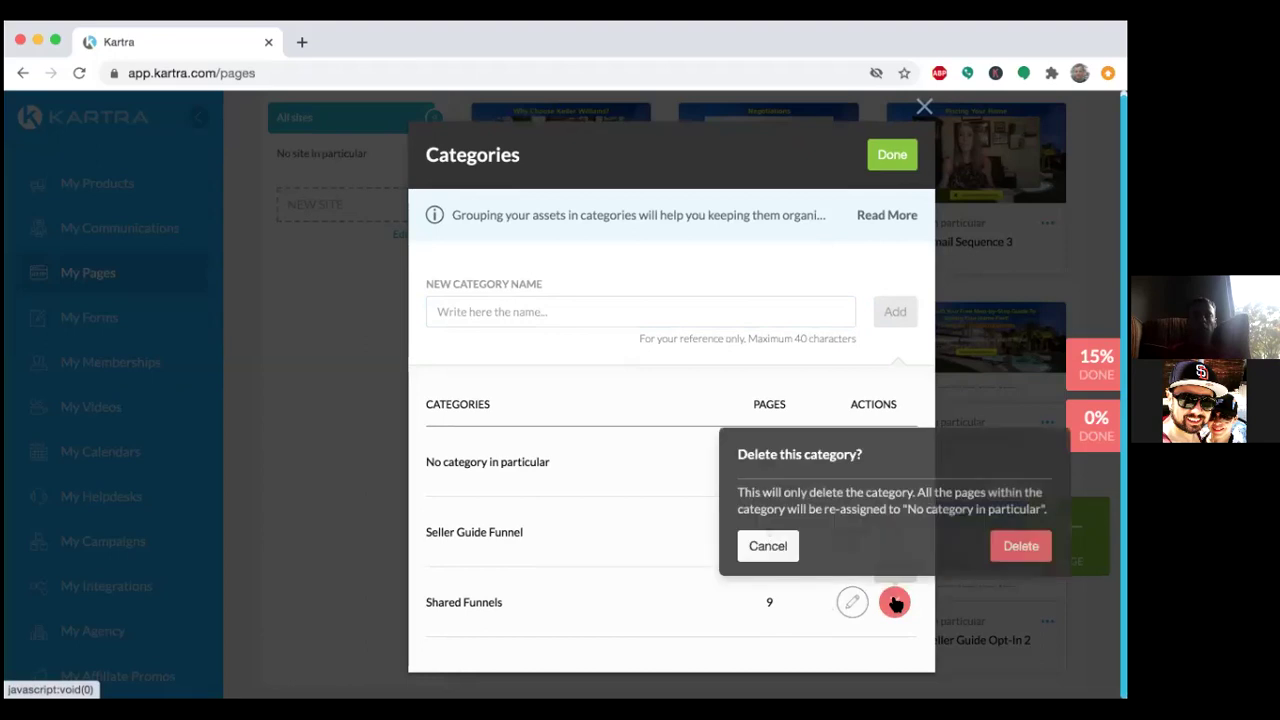
pyautogui.click(1012, 545)
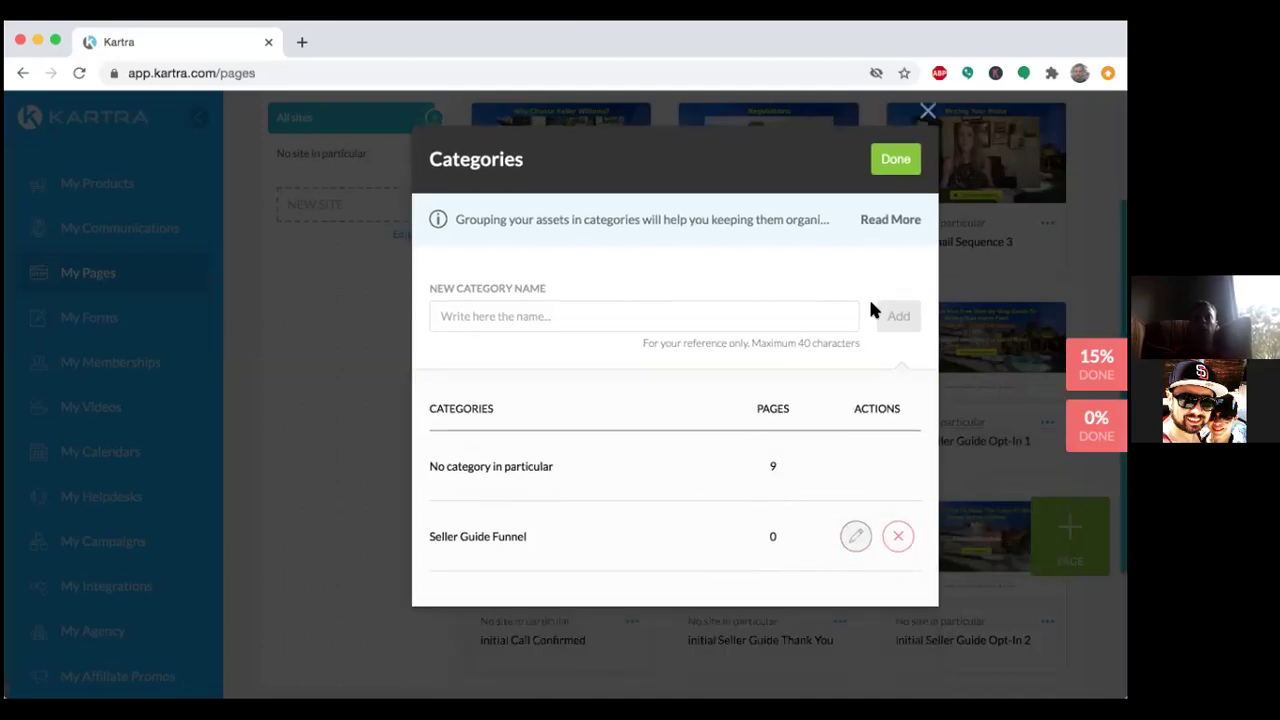
pyautogui.click(893, 164)
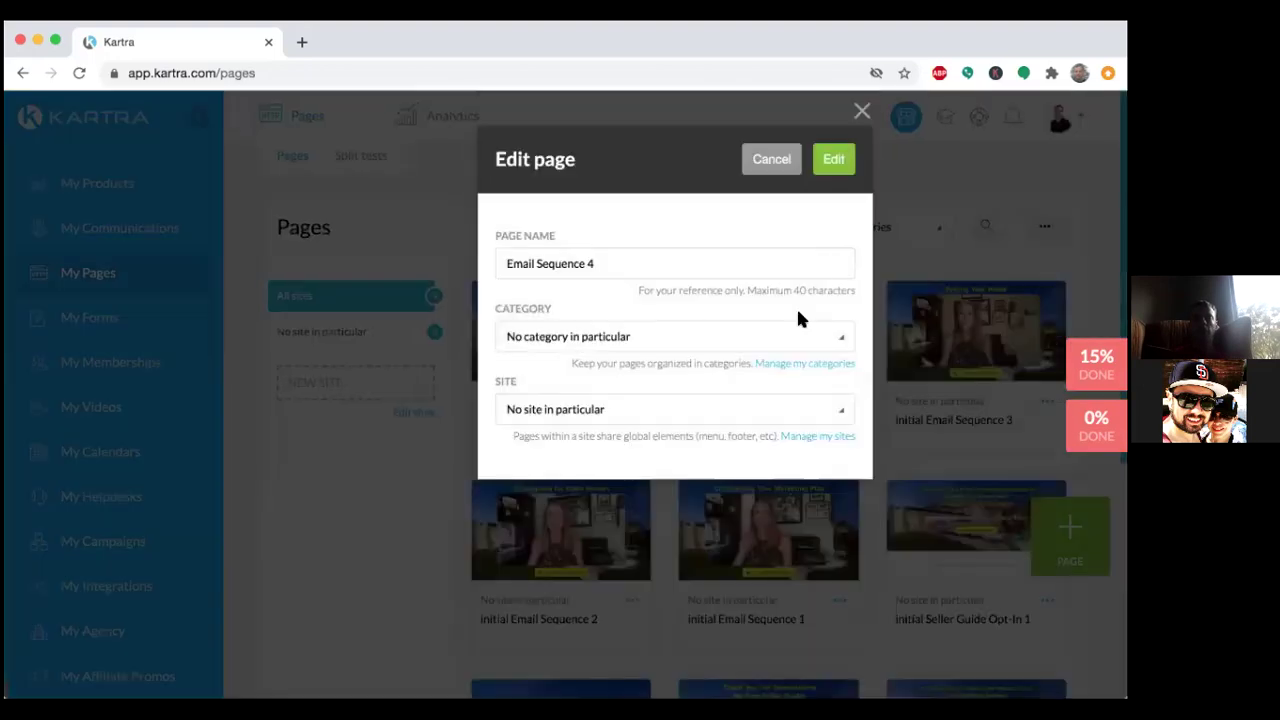
# Set the Email Sequence 4 category to Seller Guide Funnel and launch it in the page builder.
pyautogui.click(794, 338)
pyautogui.click(687, 430)
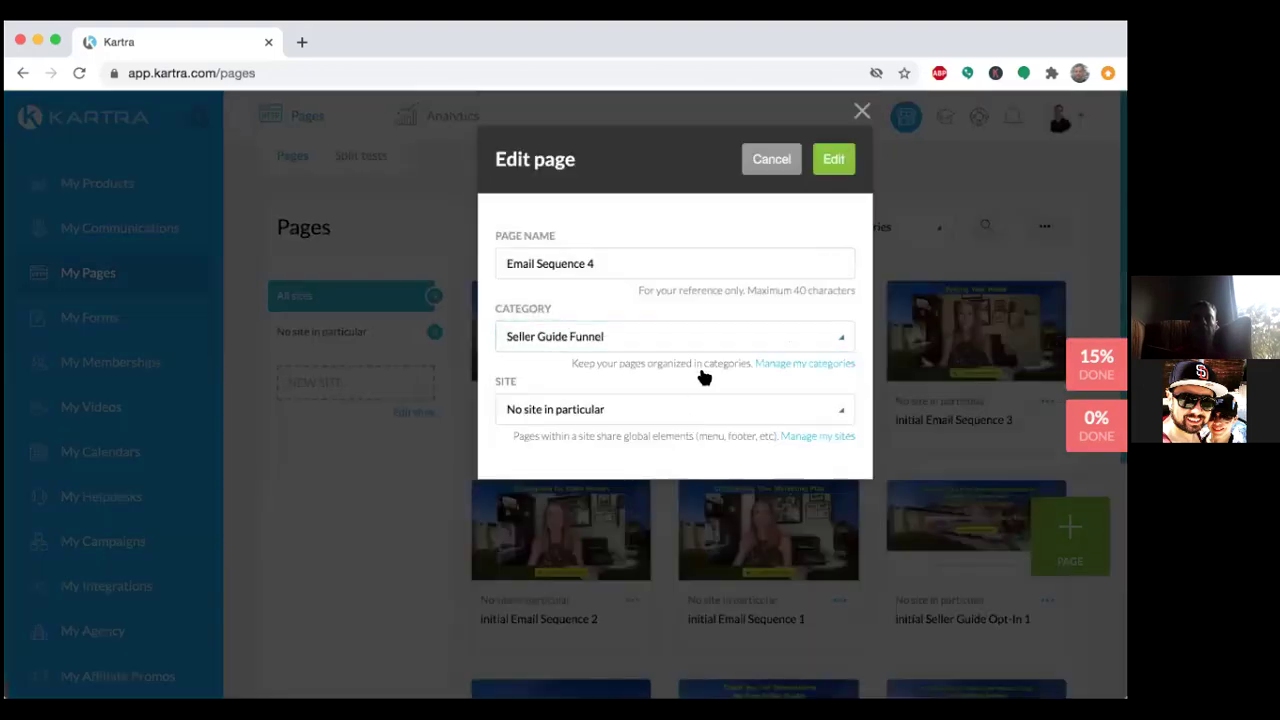
pyautogui.click(842, 167)
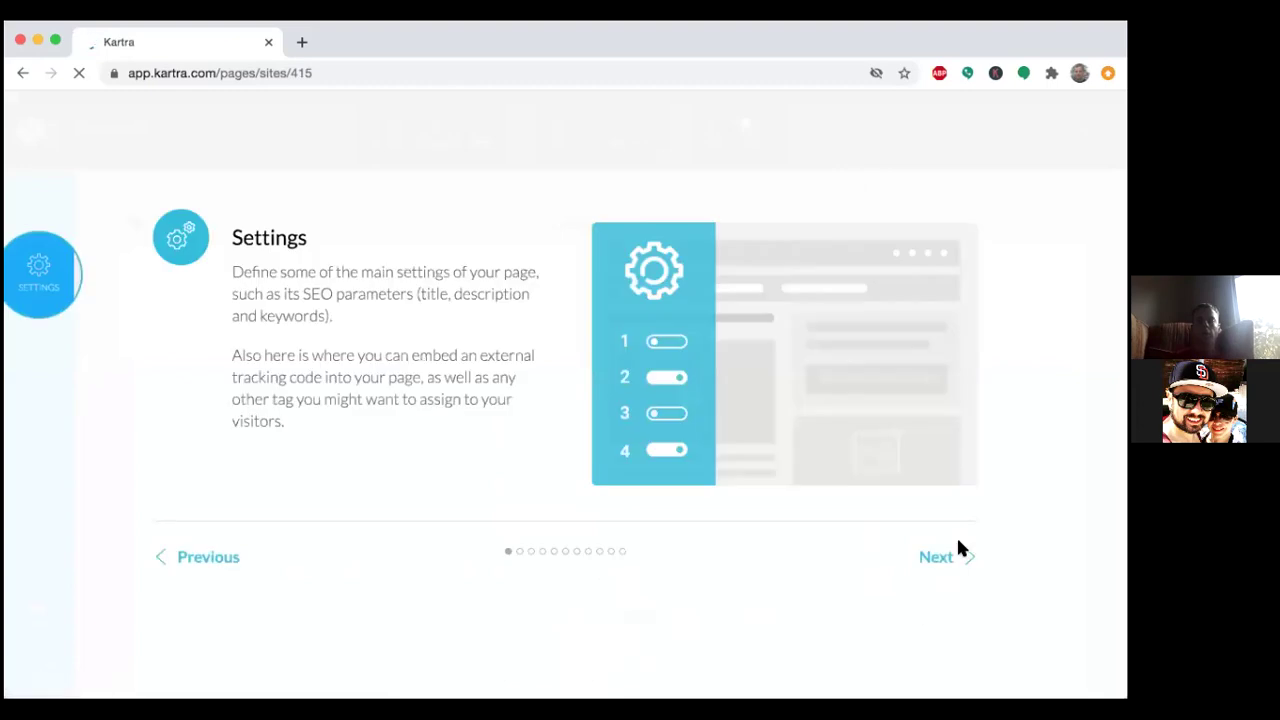
# Step through all the builder tutorial slides and dismiss it, revealing the Negotiations headline and video.
pyautogui.click(936, 558)
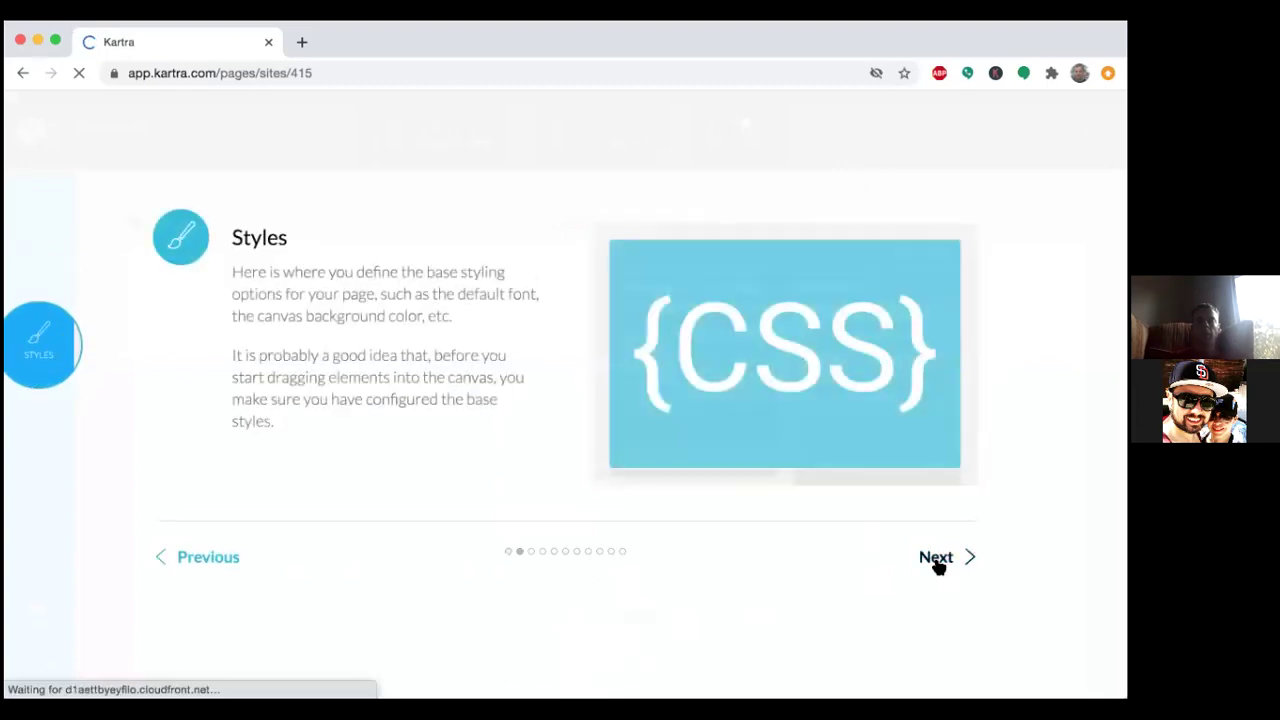
pyautogui.click(936, 558)
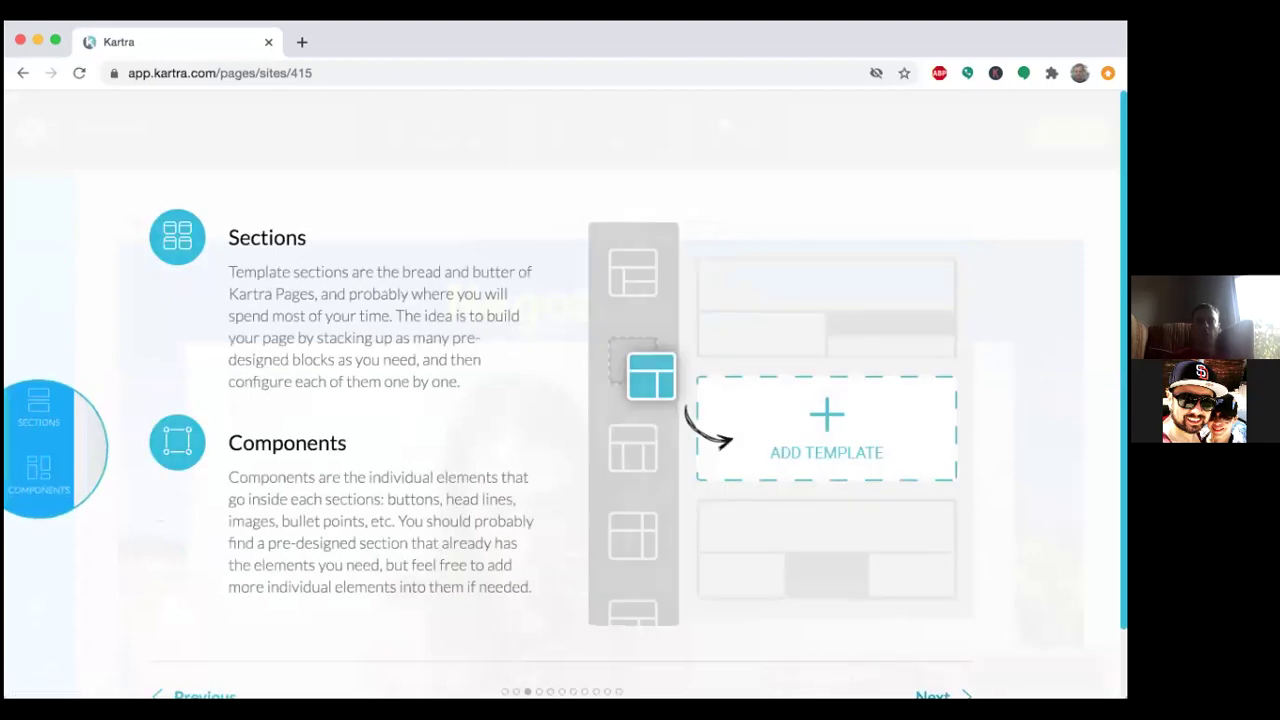
pyautogui.click(932, 695)
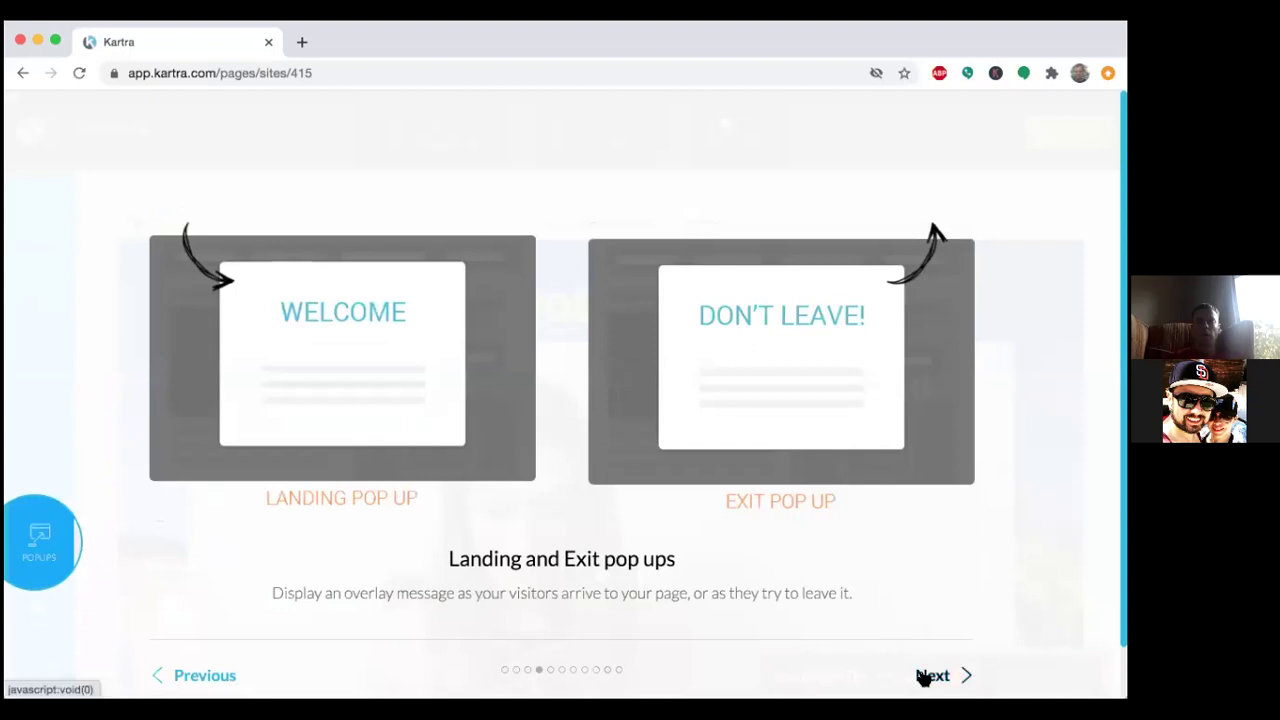
pyautogui.click(922, 676)
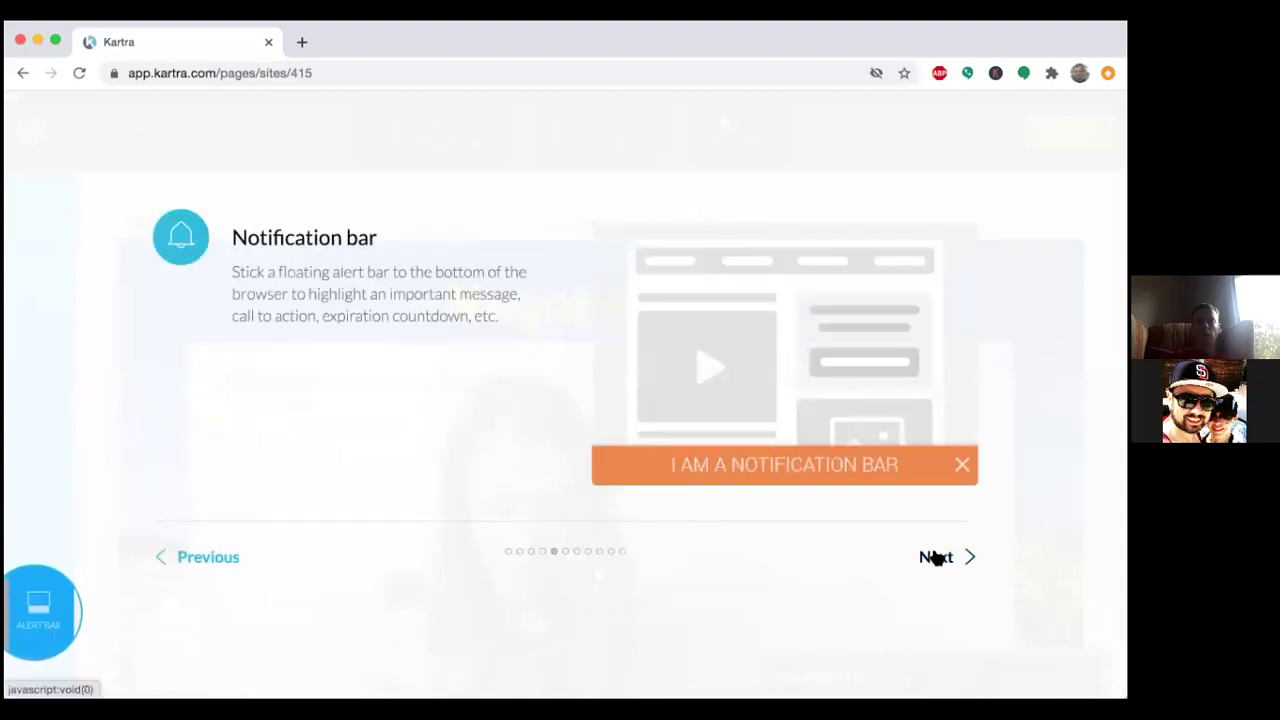
pyautogui.click(935, 558)
pyautogui.click(932, 680)
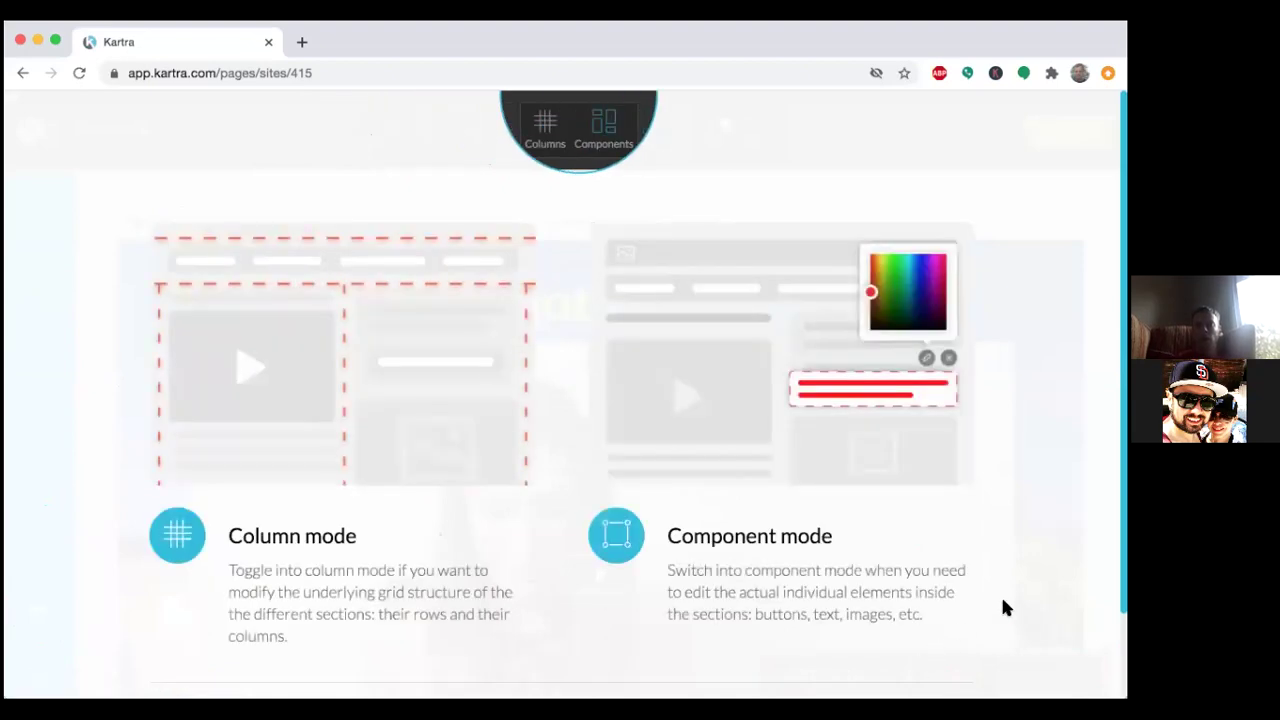
pyautogui.click(931, 621)
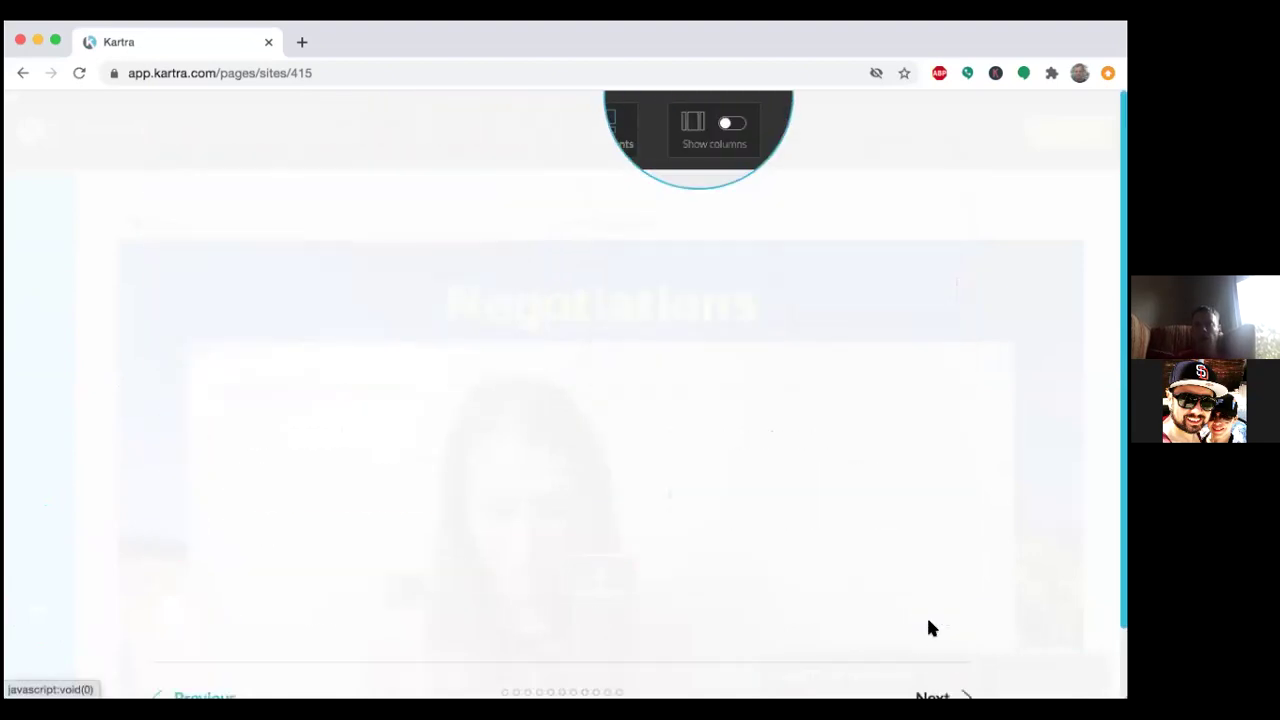
pyautogui.click(920, 657)
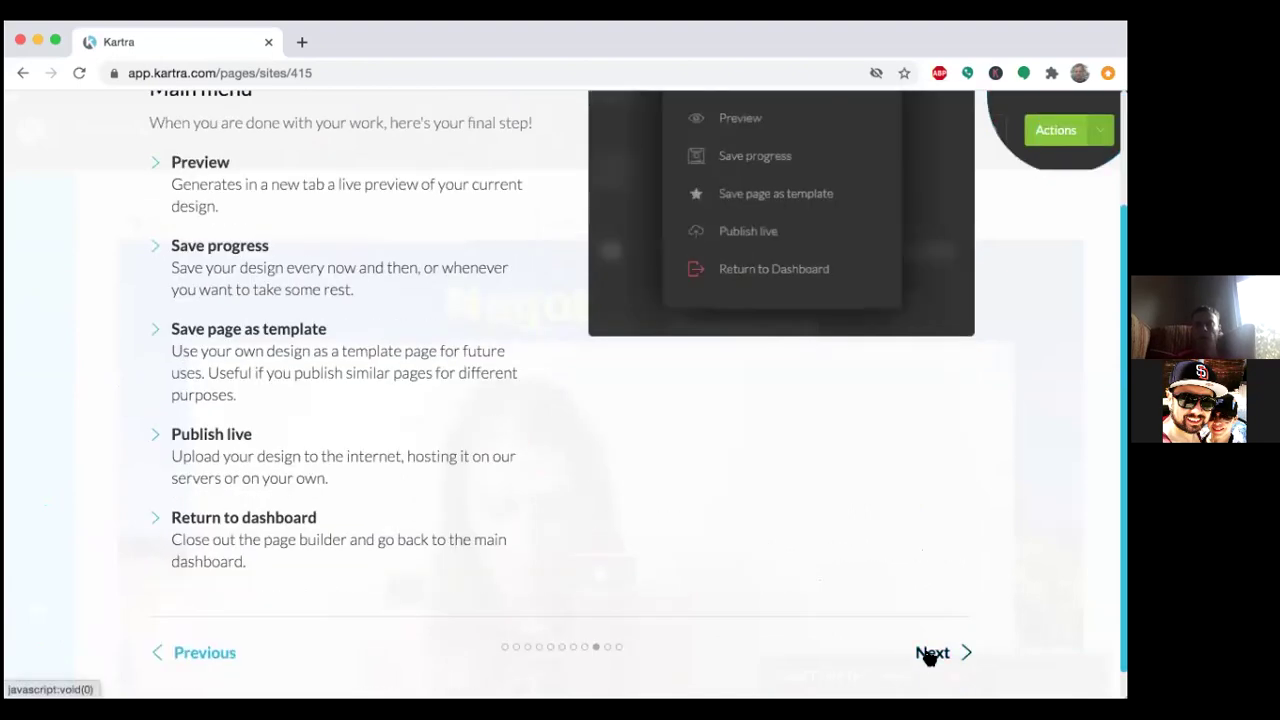
pyautogui.click(922, 650)
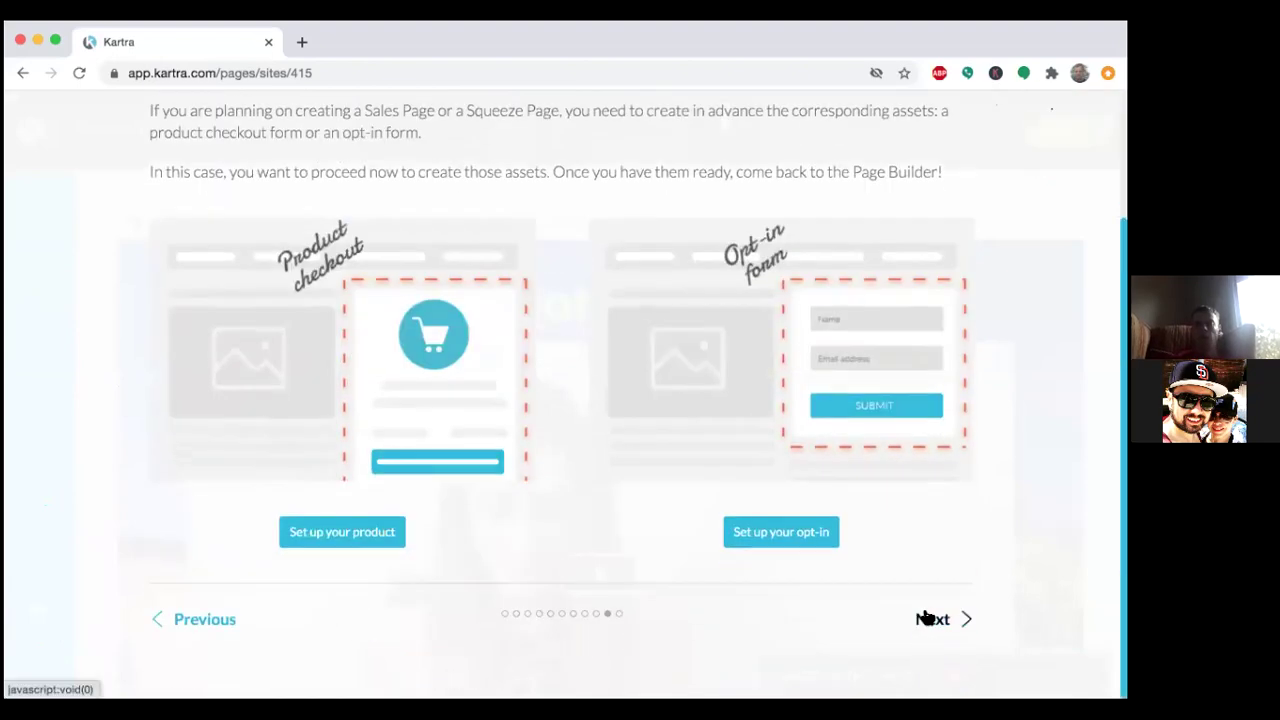
pyautogui.click(922, 614)
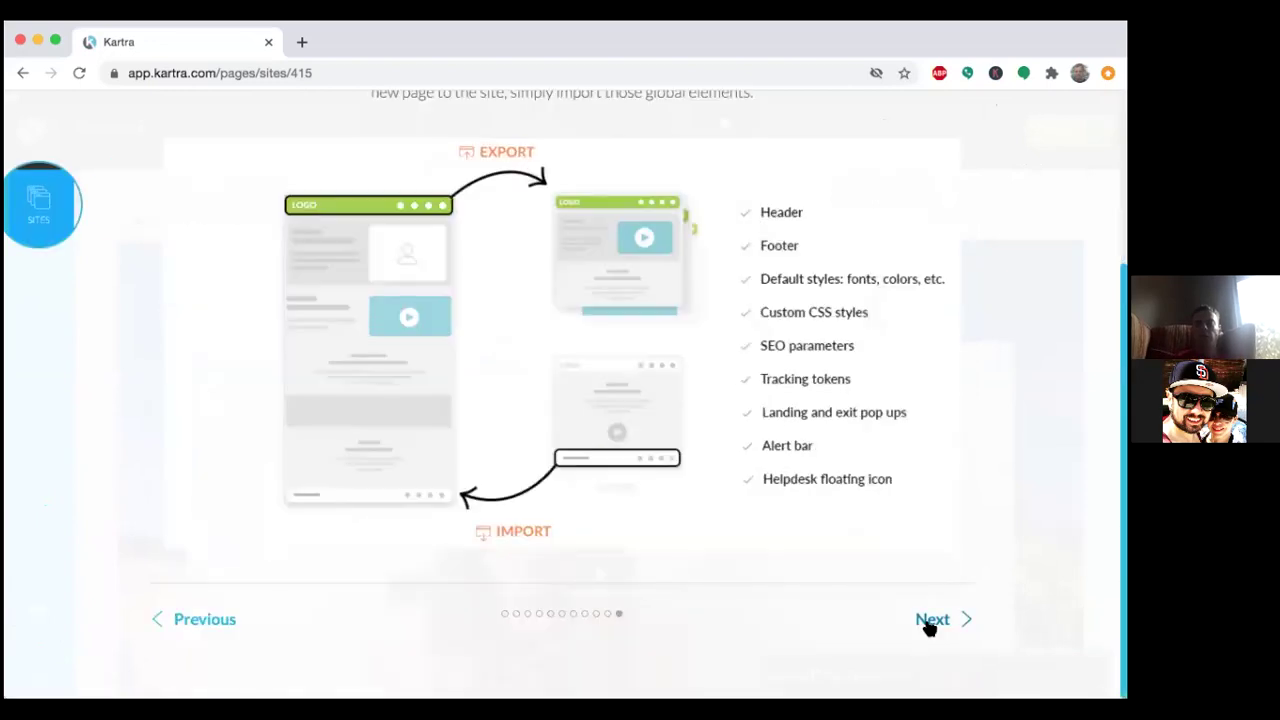
pyautogui.click(922, 614)
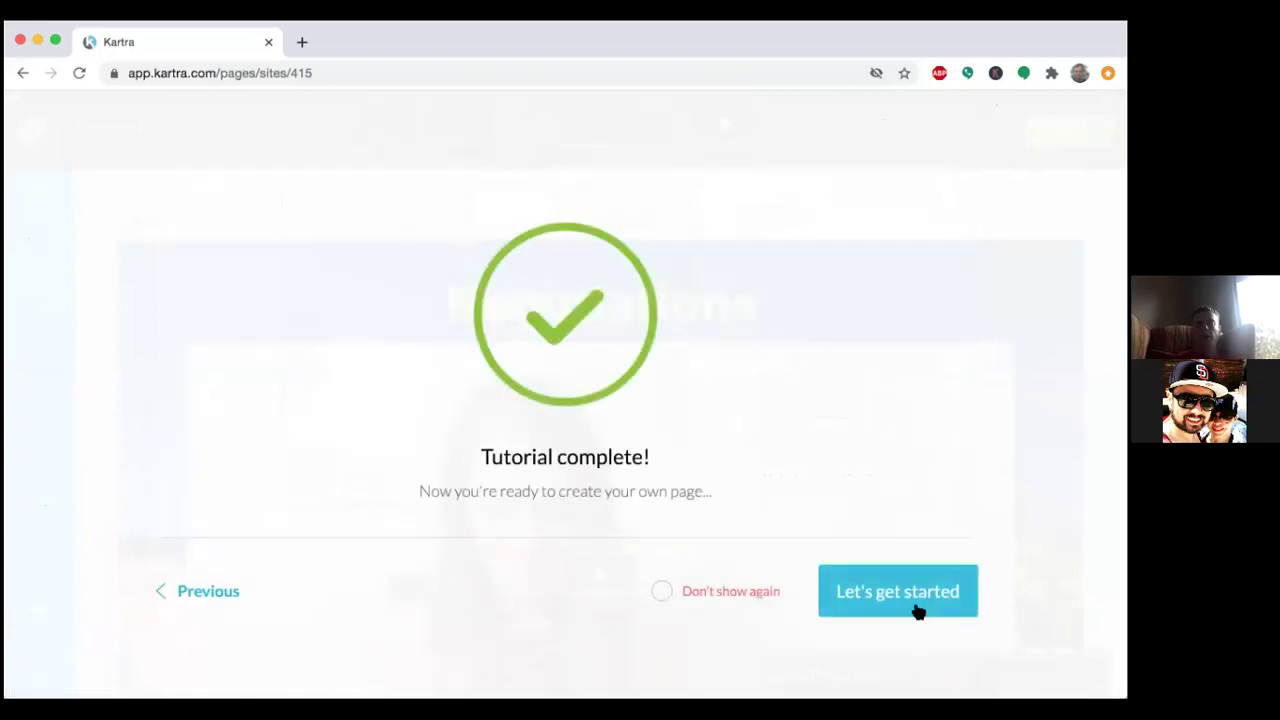
pyautogui.click(901, 591)
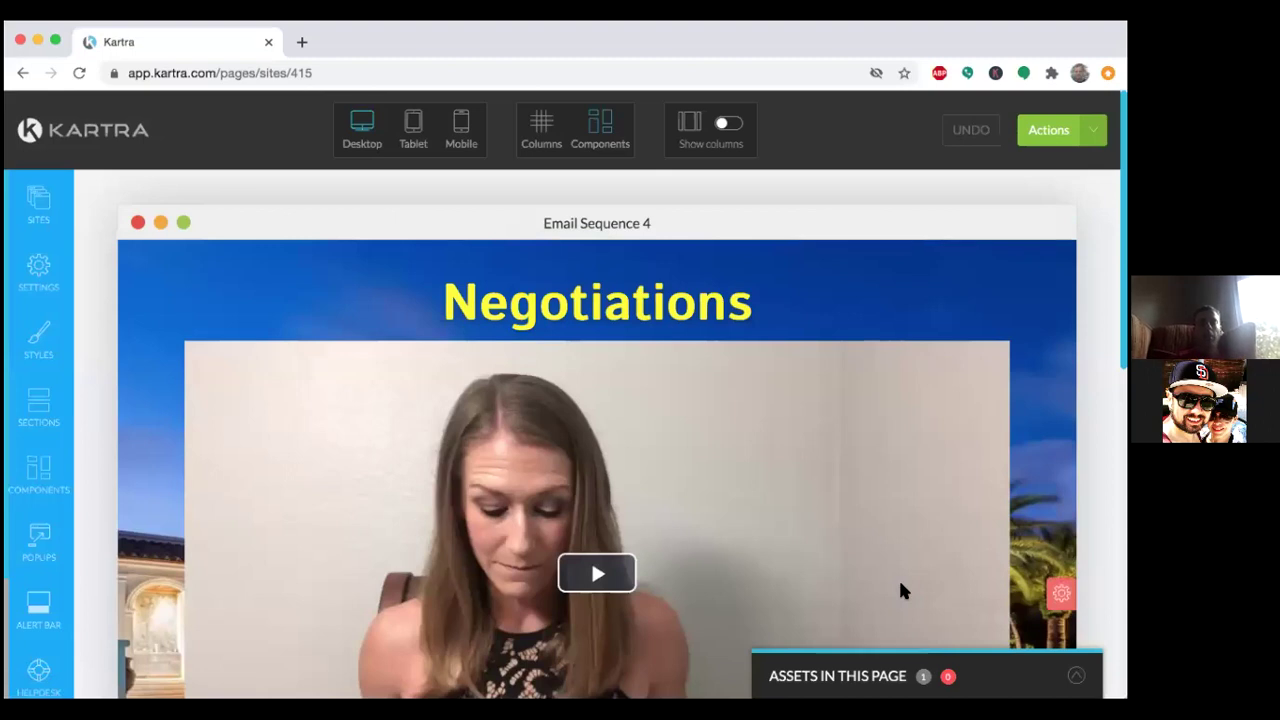
# Open the Page Settings panel for Email Sequence 4 from the builder's left sidebar.
pyautogui.scroll(-2, 900, 588)
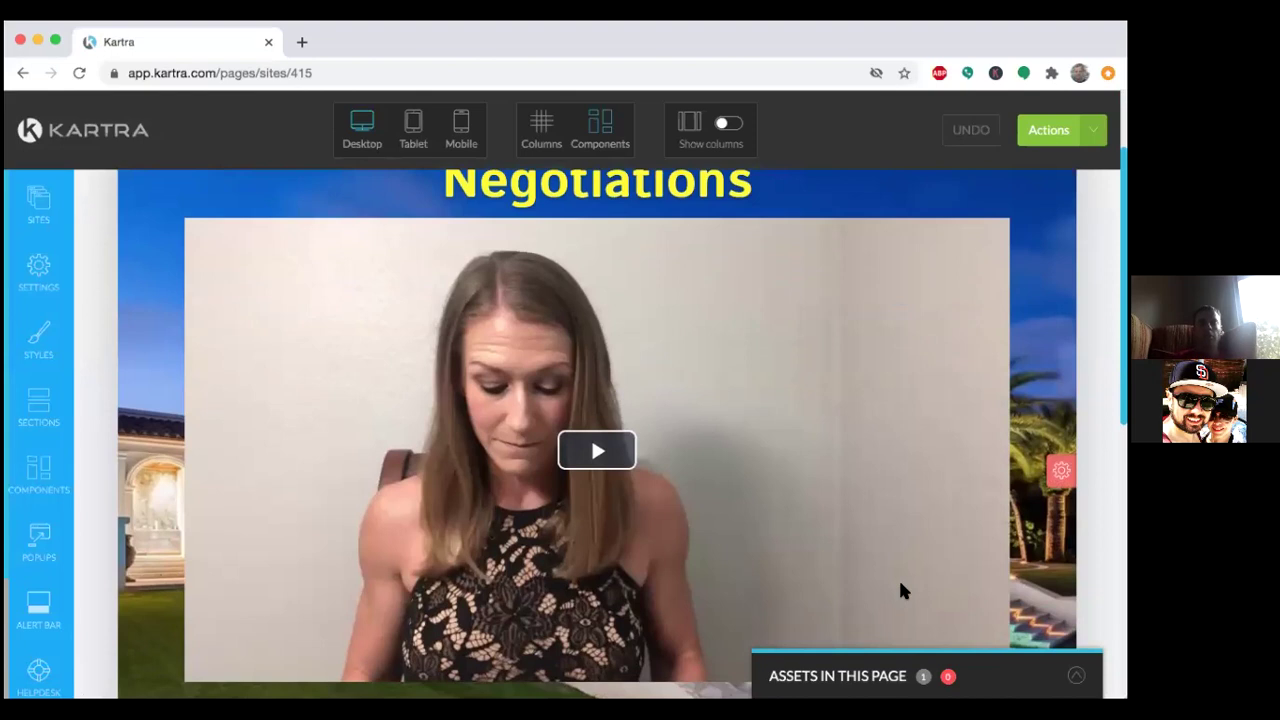
pyautogui.scroll(2, 900, 590)
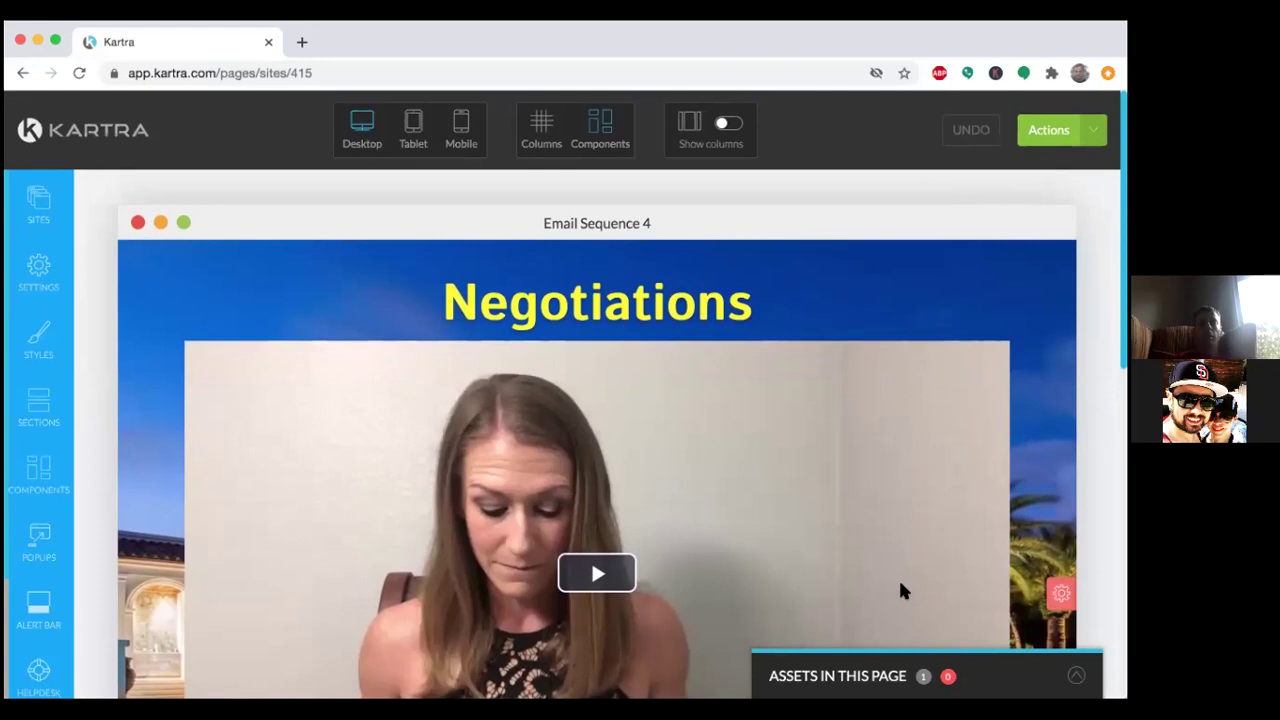
pyautogui.moveTo(393, 665)
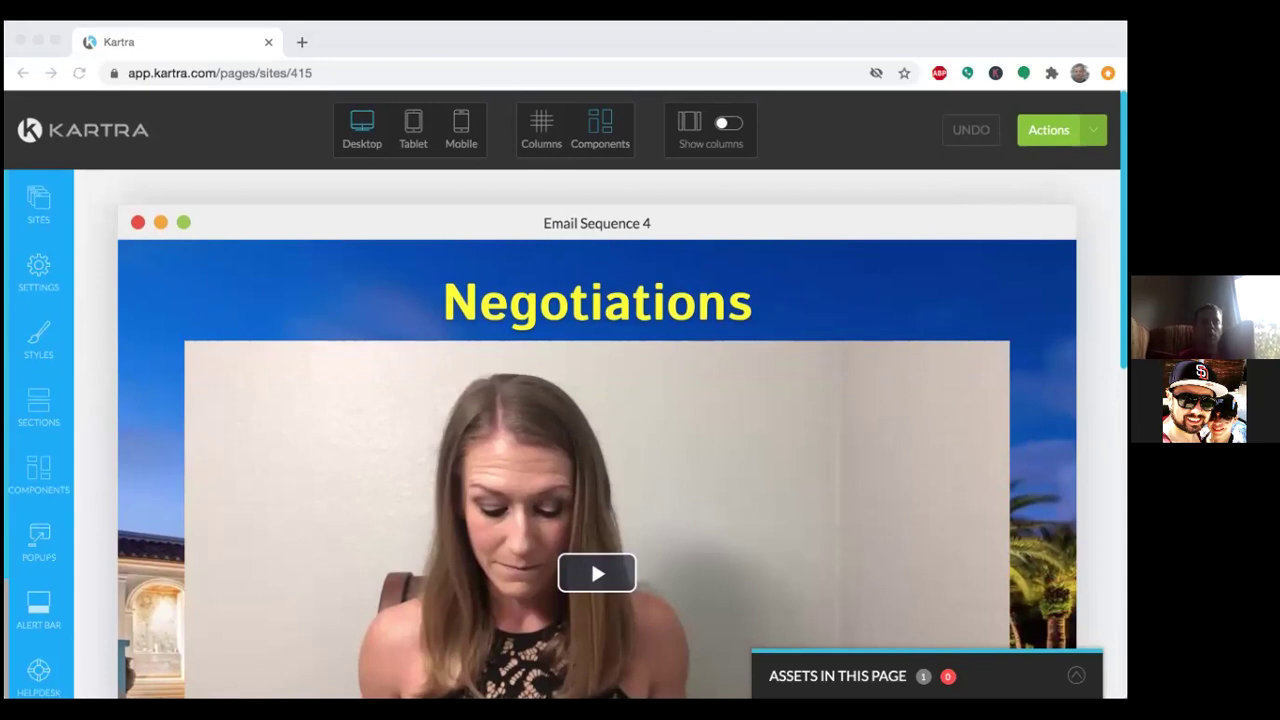
pyautogui.click(597, 156)
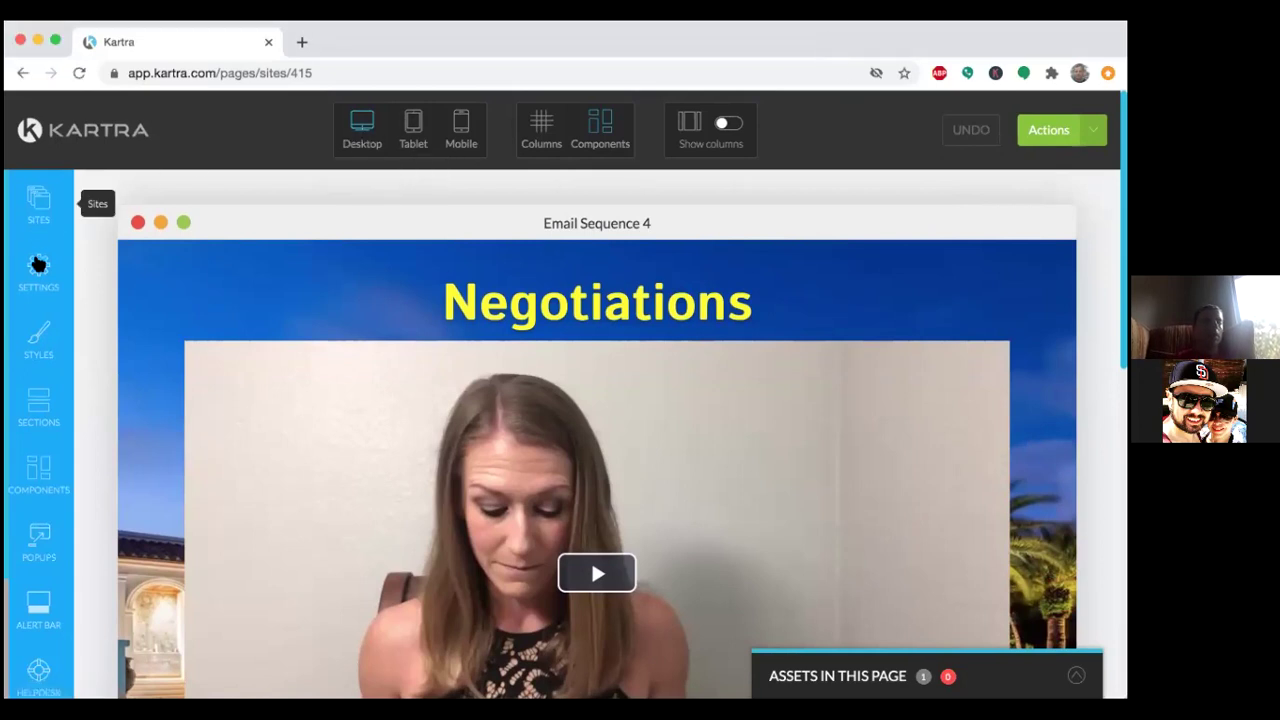
pyautogui.click(38, 266)
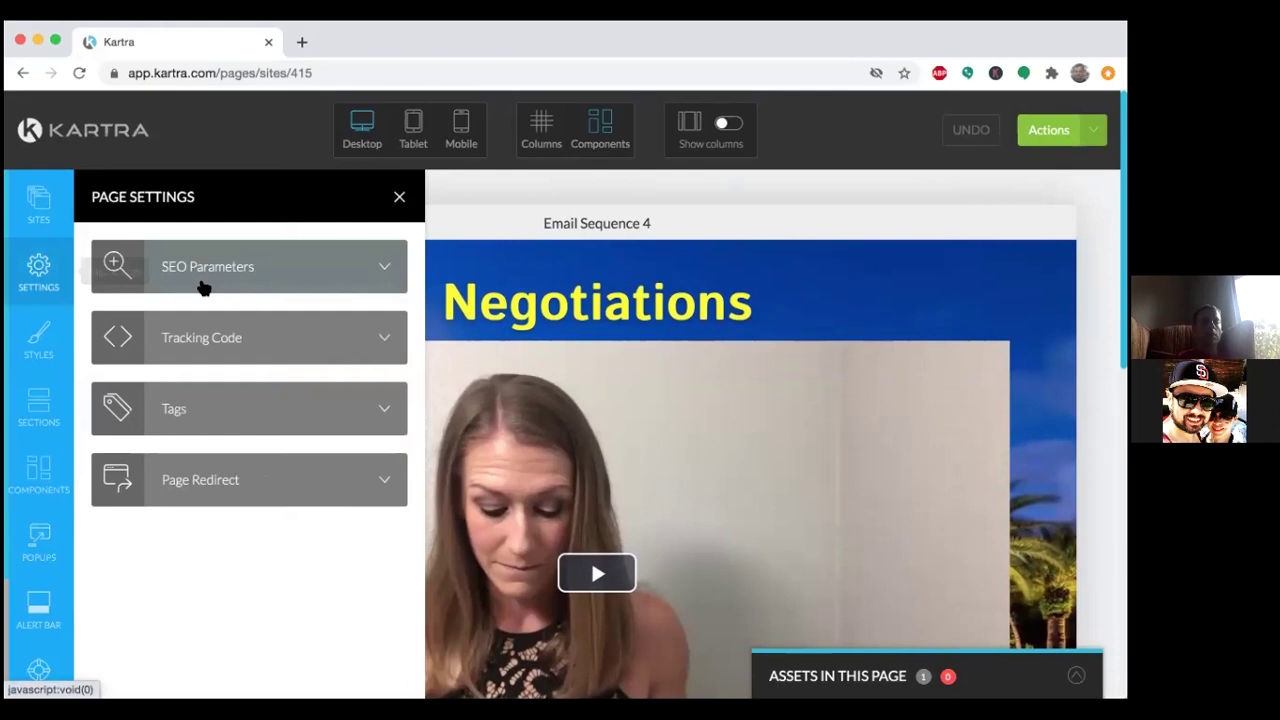
# Show the SEO Parameters form, with page title 'Email Sequence 4', and scroll through its fields.
pyautogui.click(247, 278)
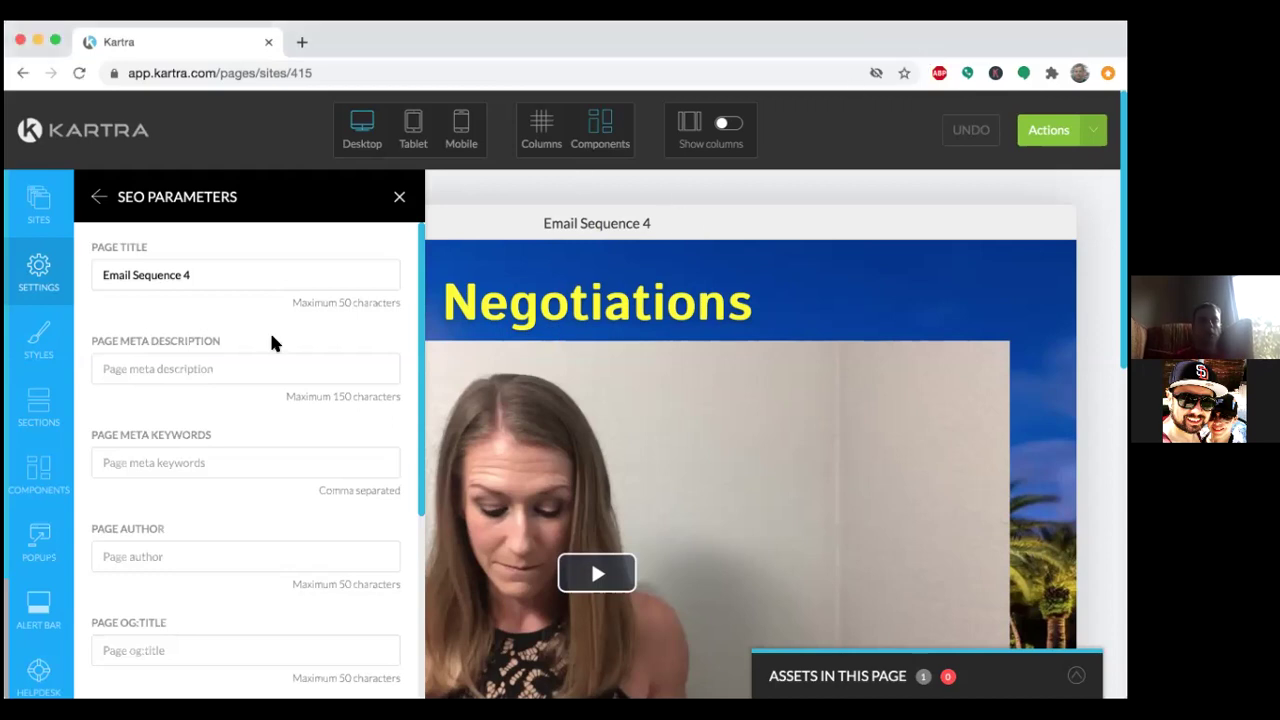
pyautogui.scroll(-6, 120, 436)
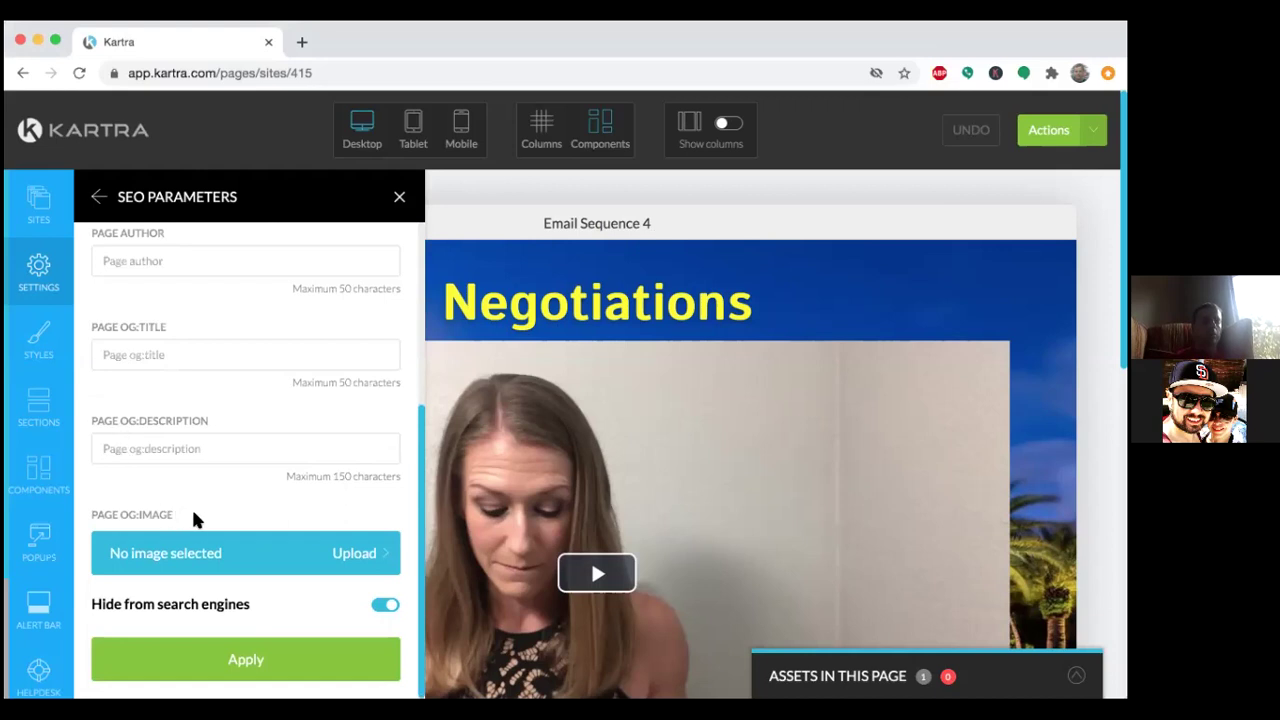
# Start an image upload for Page OG:Image, then open a new Google browser tab.
pyautogui.click(251, 551)
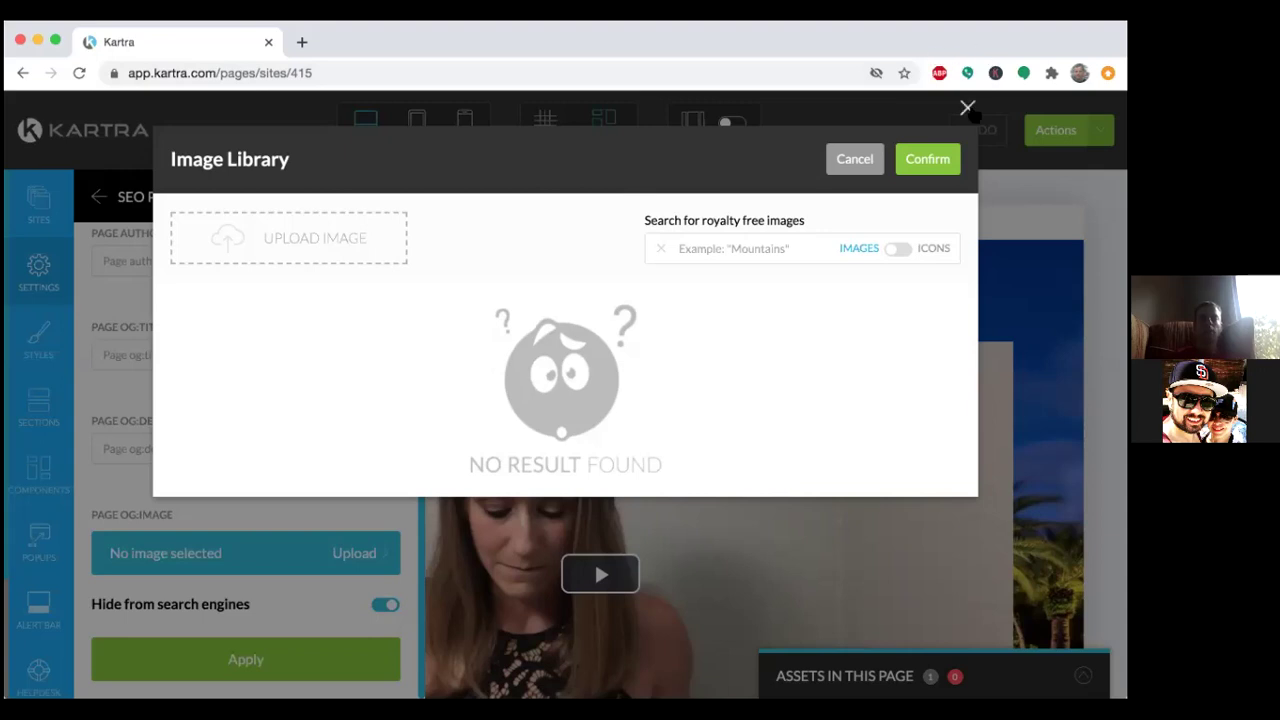
pyautogui.click(302, 43)
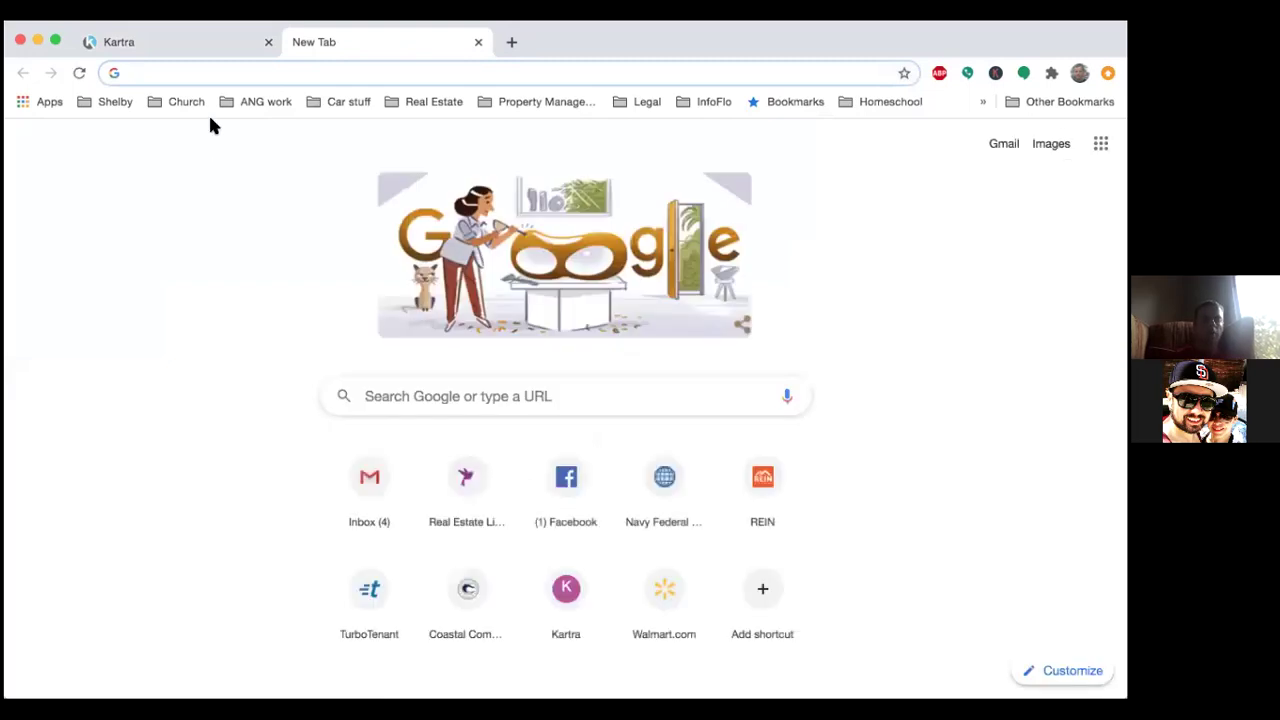
# Load facebook.com, log into the saved account with its password, and dismiss the new-design screens.
pyautogui.write('facebook.com')
pyautogui.press('Return')
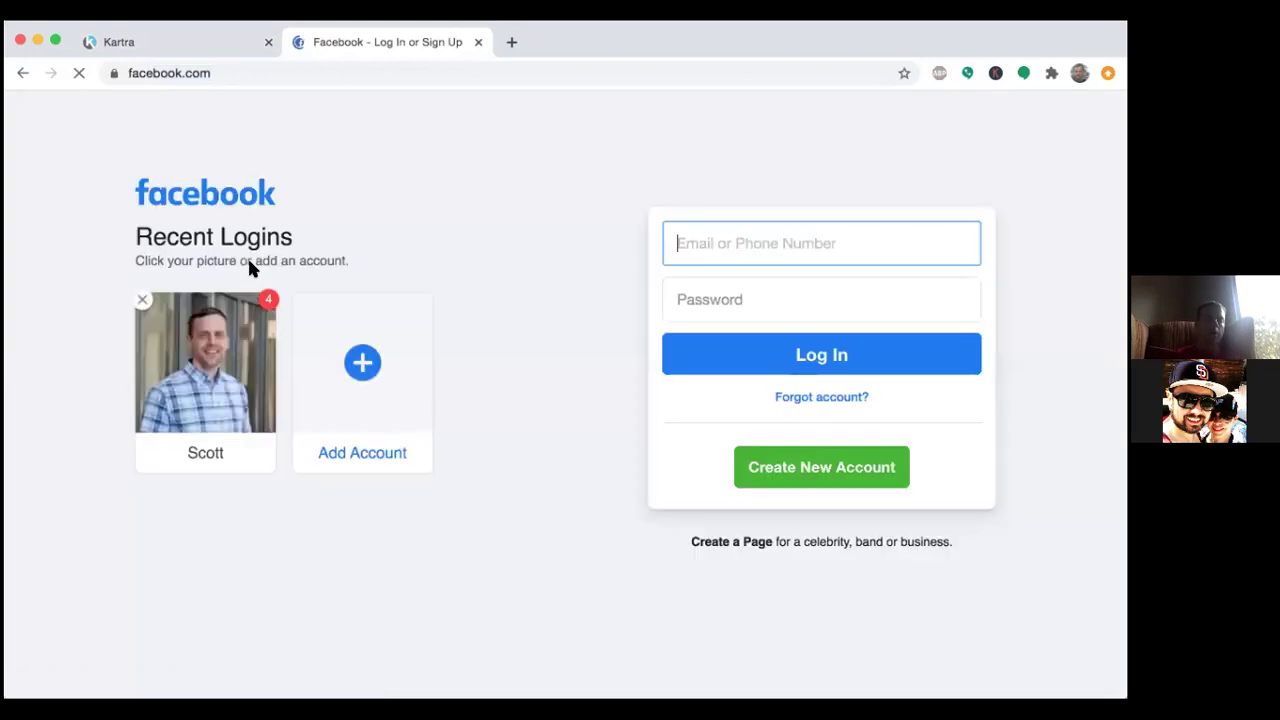
pyautogui.click(256, 341)
pyautogui.write('••••••')
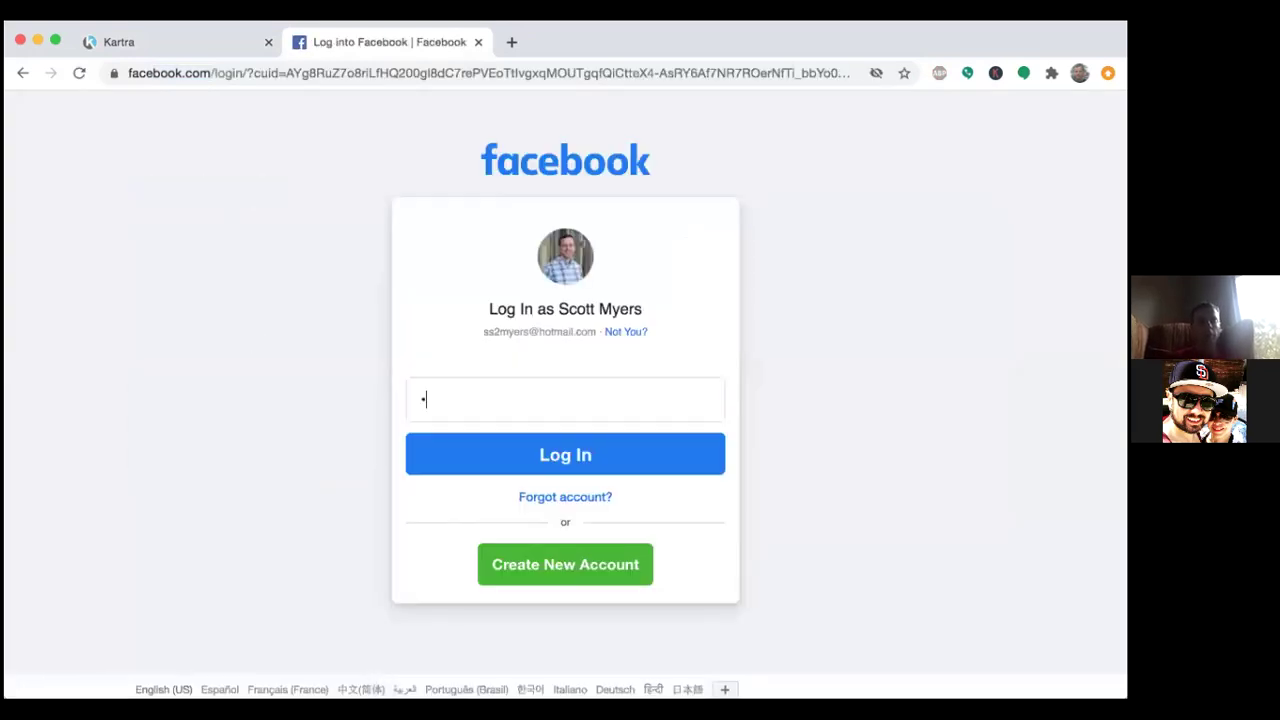
pyautogui.write('••')
pyautogui.press('Return')
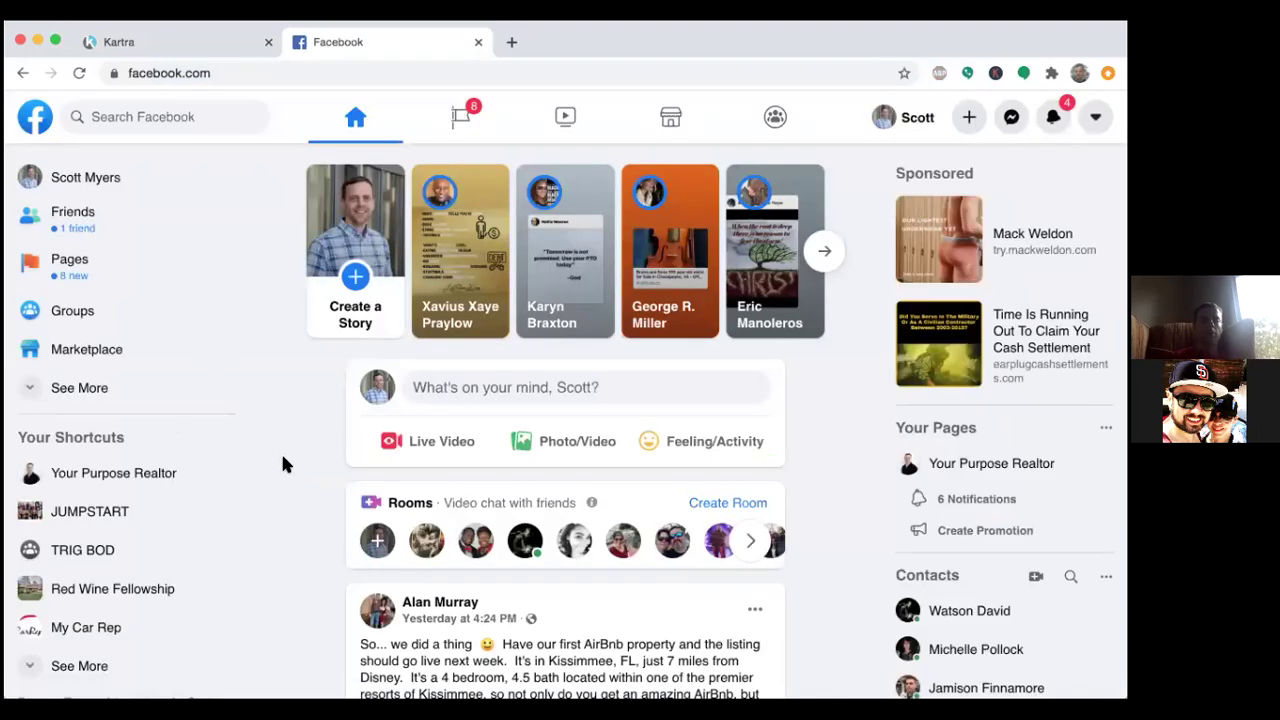
pyautogui.scroll(-2, 282, 463)
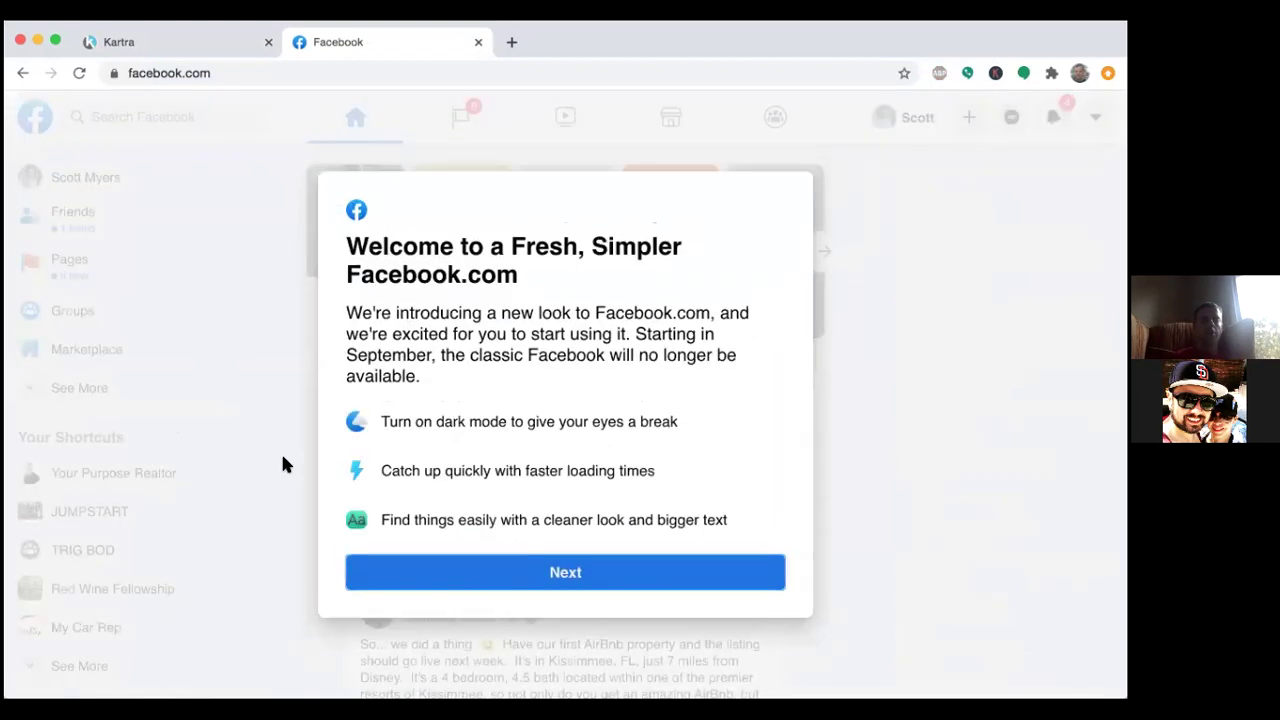
pyautogui.click(520, 580)
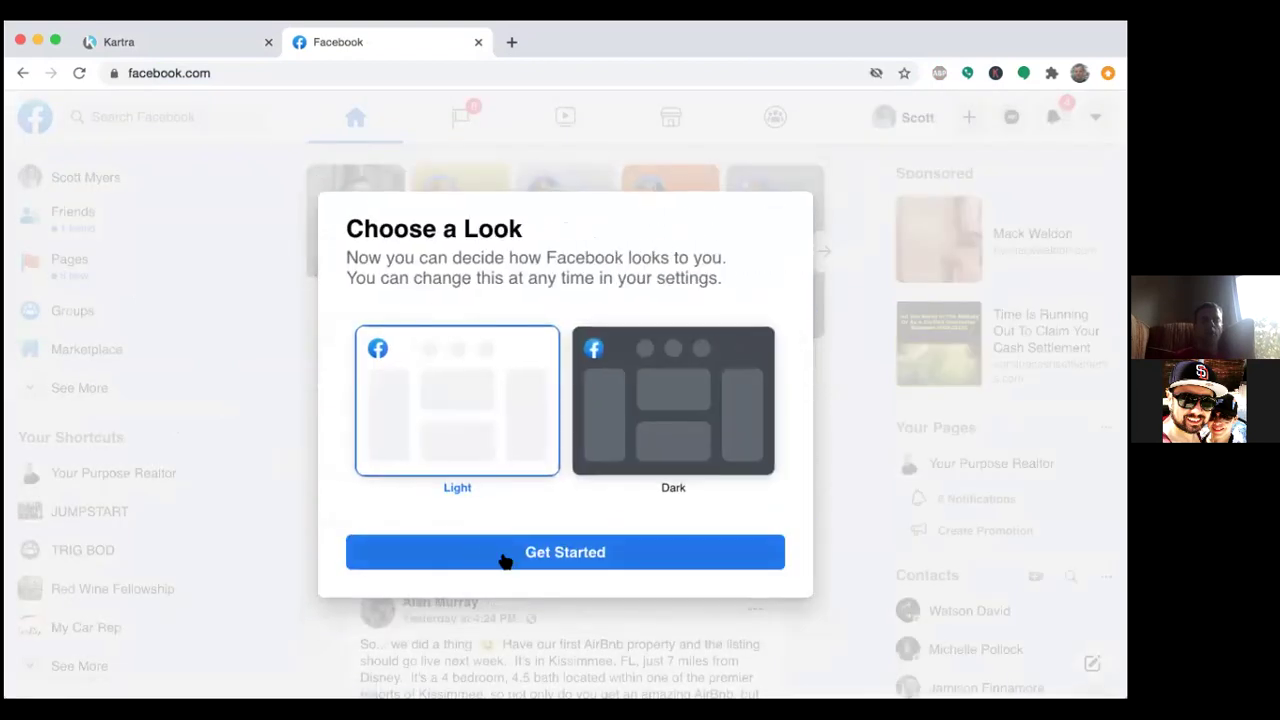
pyautogui.click(503, 558)
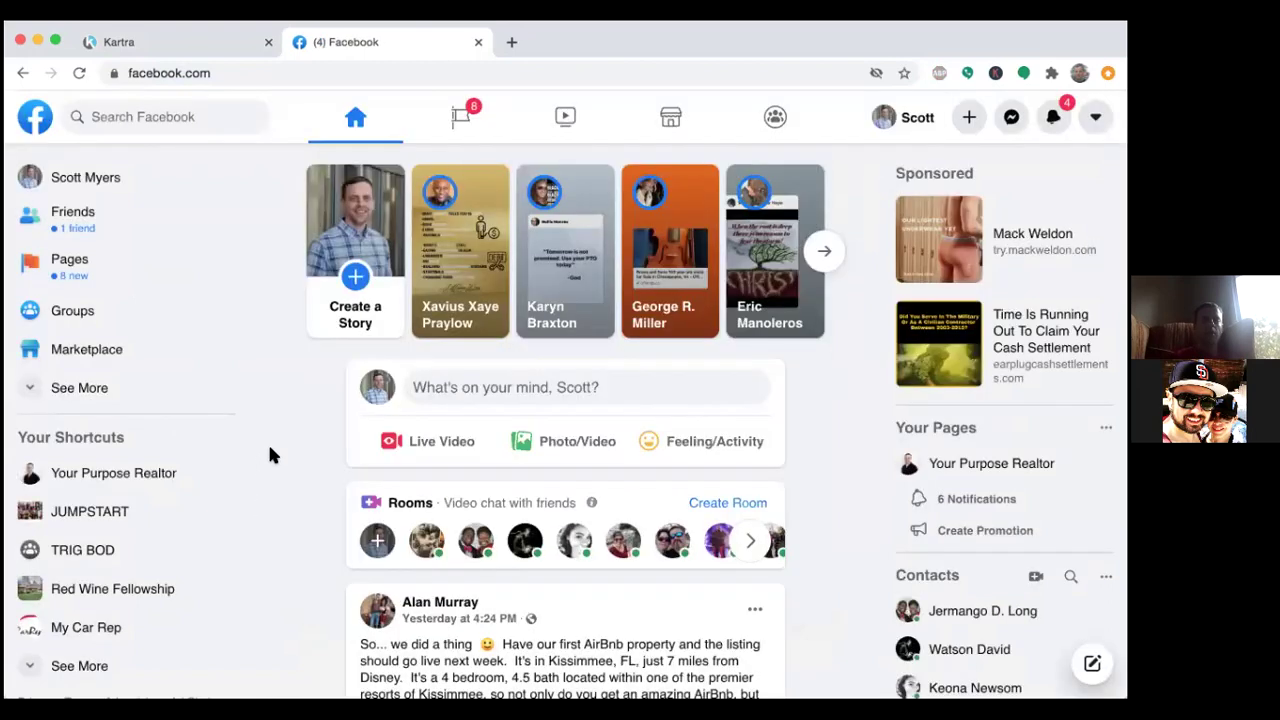
# Scroll the Facebook feed, then open Create Post via 'What's on your mind?'.
pyautogui.scroll(-2, 270, 455)
pyautogui.scroll(-3, 269, 455)
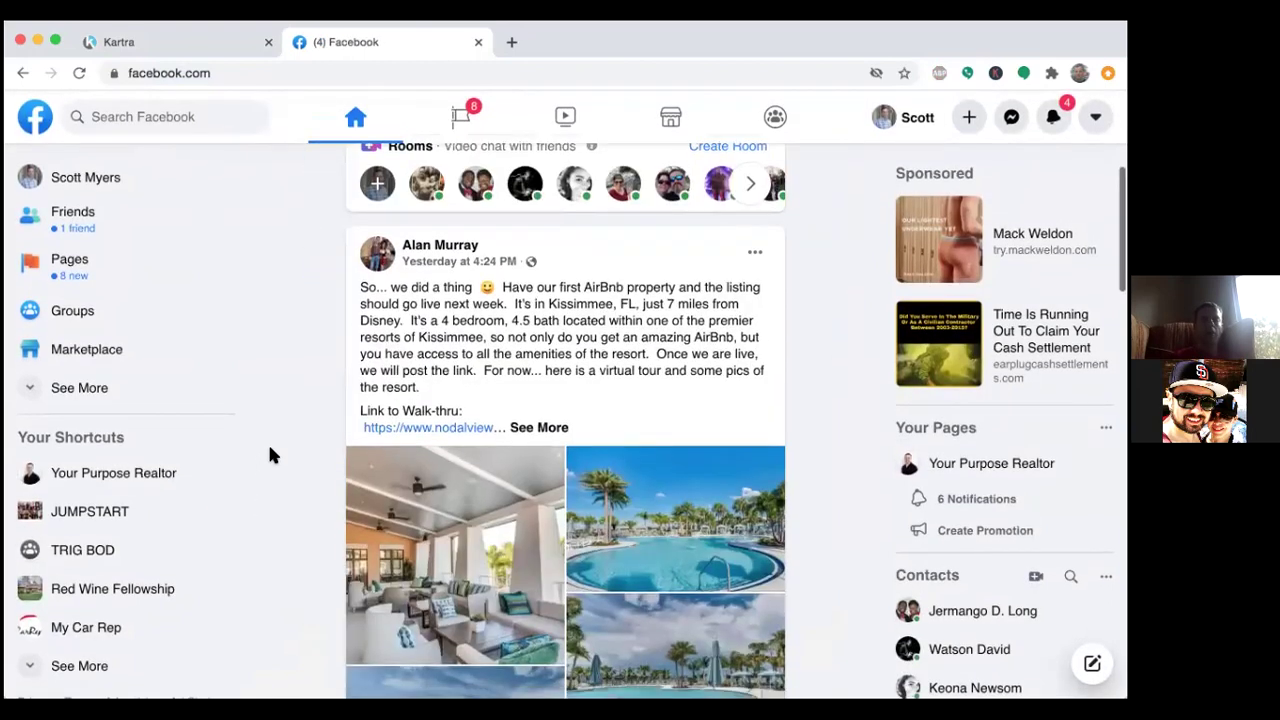
pyautogui.scroll(-2, 269, 455)
pyautogui.scroll(-2, 269, 455)
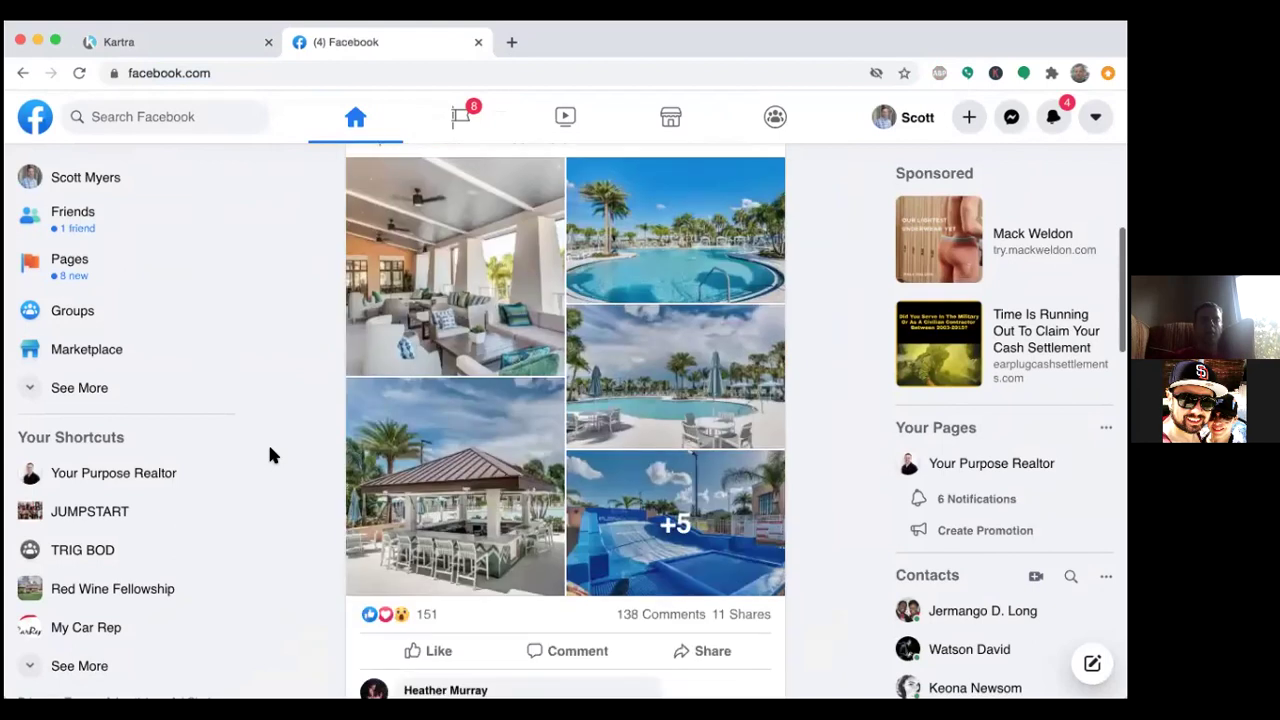
pyautogui.scroll(-4, 269, 452)
pyautogui.scroll(12, 269, 452)
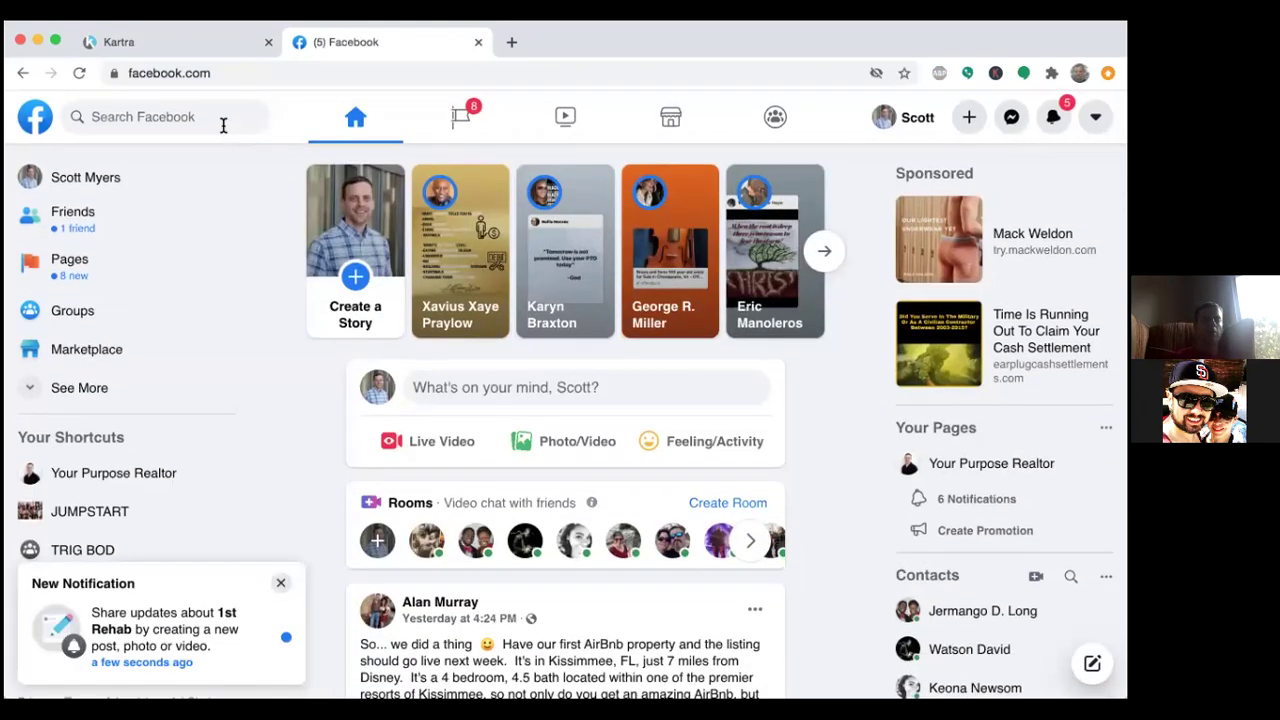
pyautogui.click(165, 115)
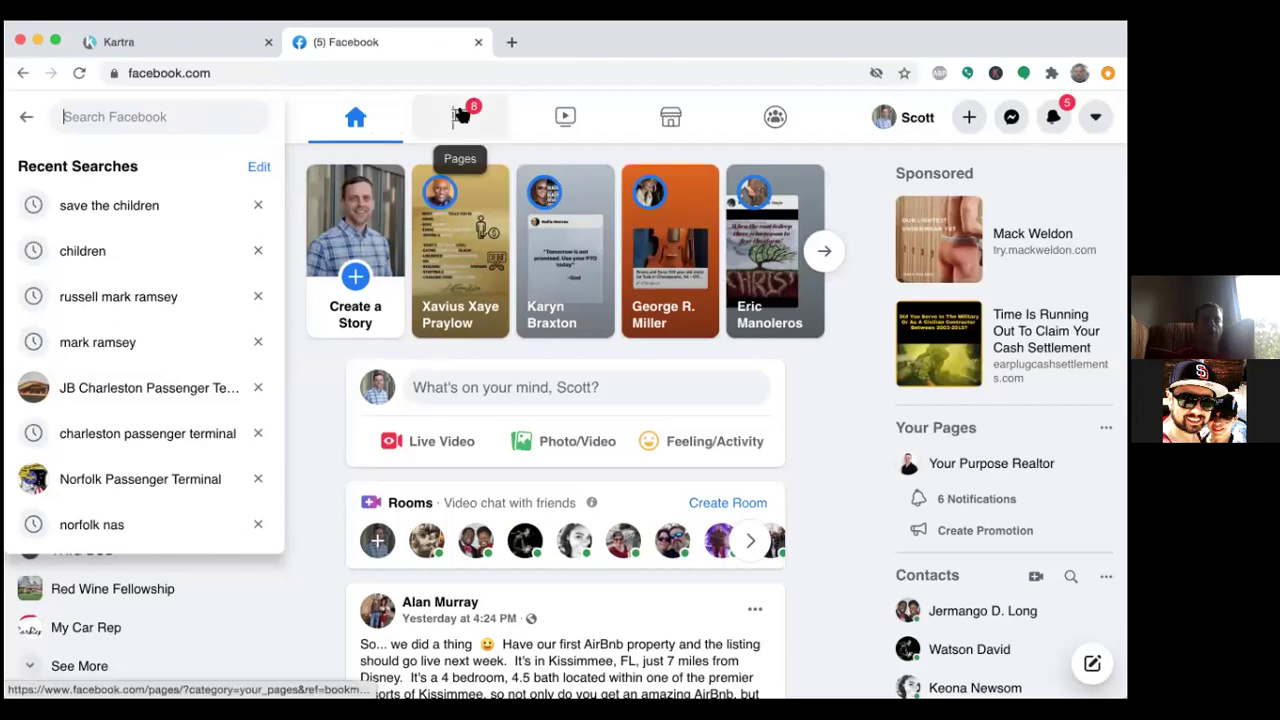
pyautogui.click(486, 387)
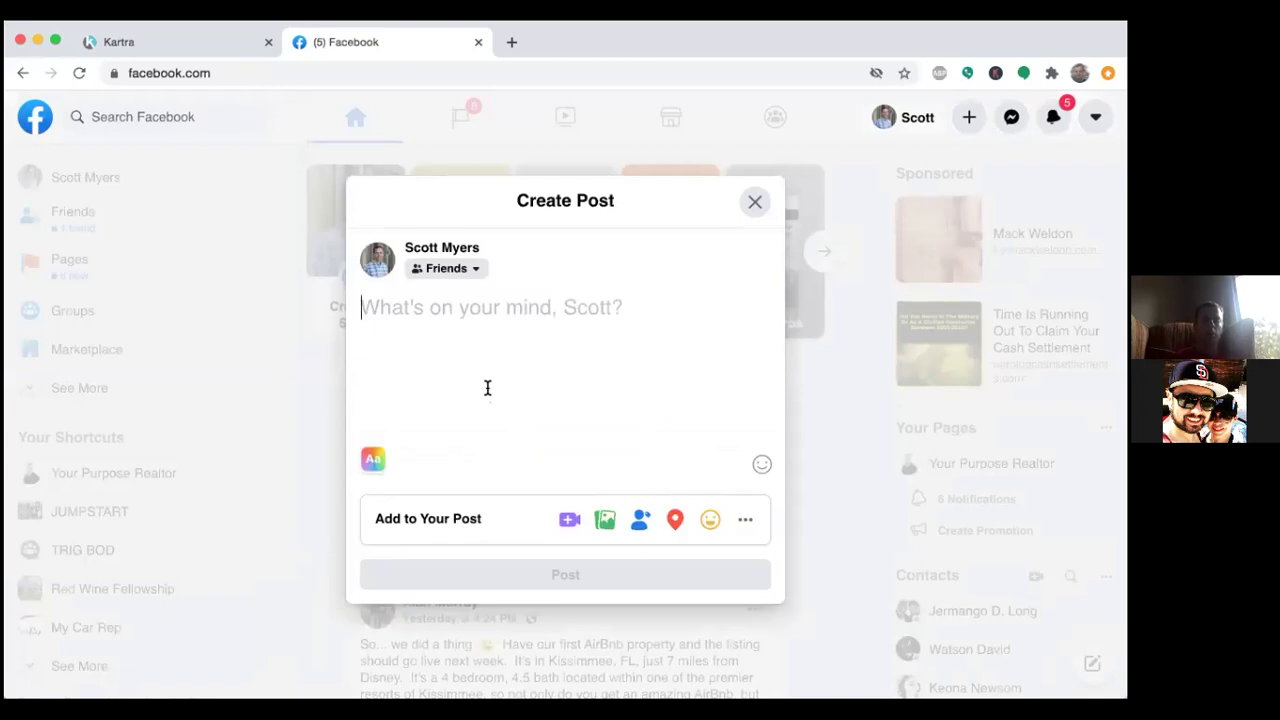
# Draft a Facebook post with the thesocialrealestateagent.com link and check its Social Real Estate Agent preview card.
pyautogui.write('https:')
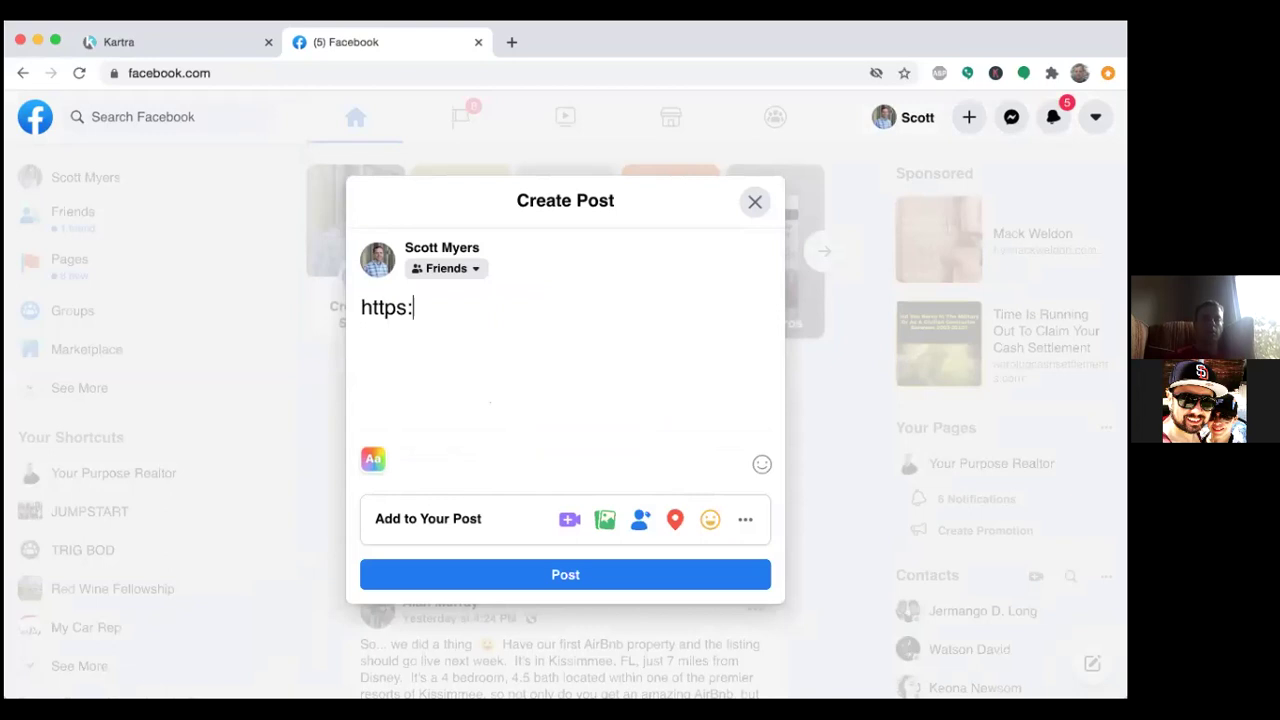
pyautogui.write('//www.')
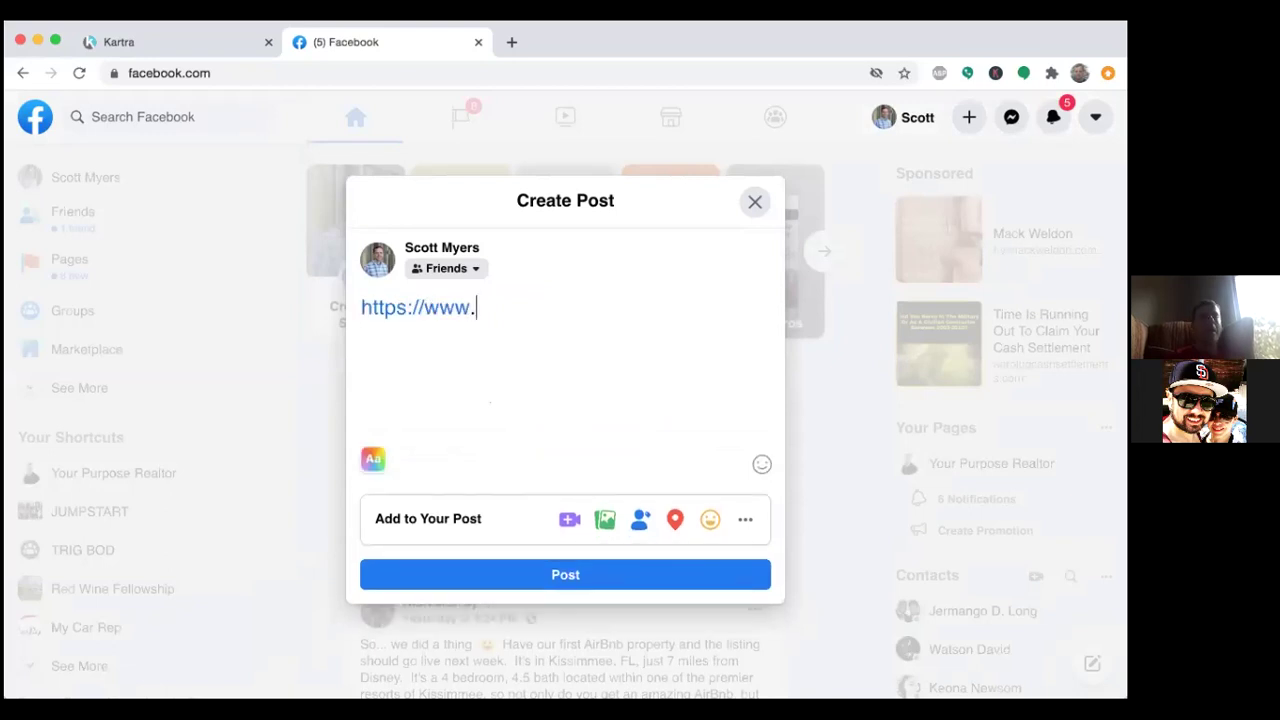
pyautogui.write('theco')
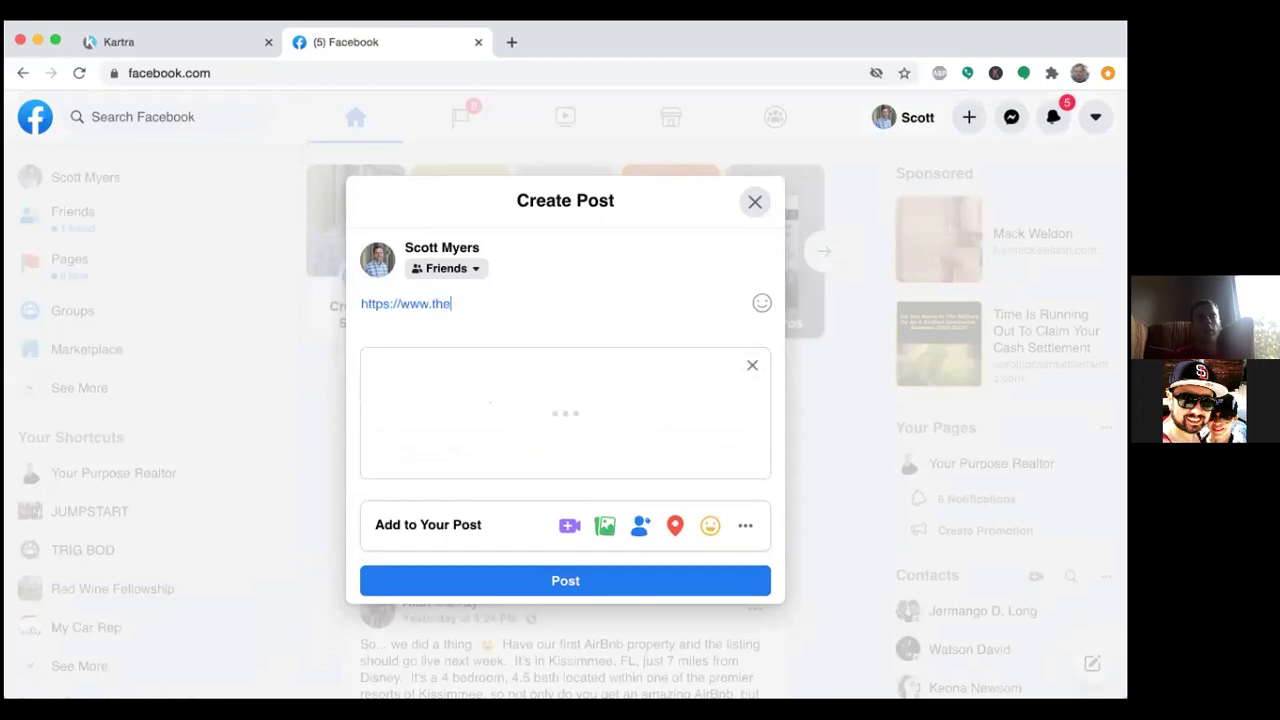
pyautogui.press('BackSpace')
pyautogui.press('BackSpace')
pyautogui.write('socail')
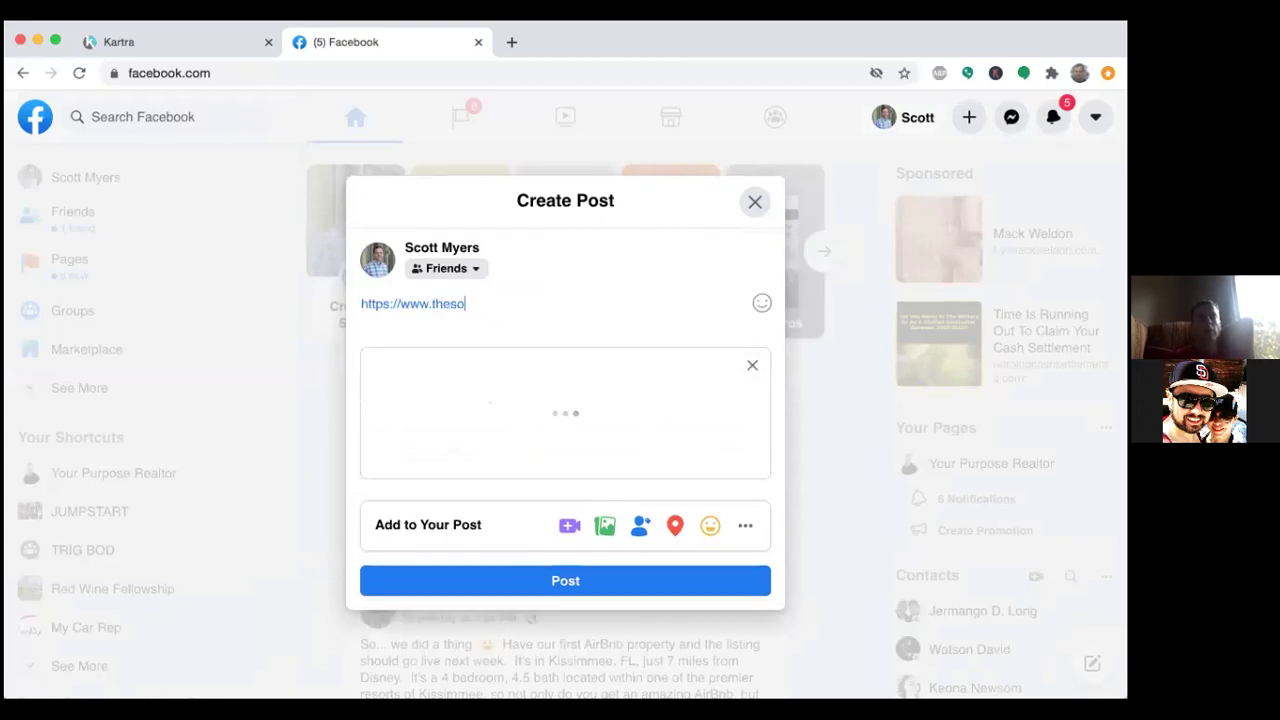
pyautogui.press('BackSpace')
pyautogui.press('BackSpace')
pyautogui.press('BackSpace')
pyautogui.write('ialrealestatea')
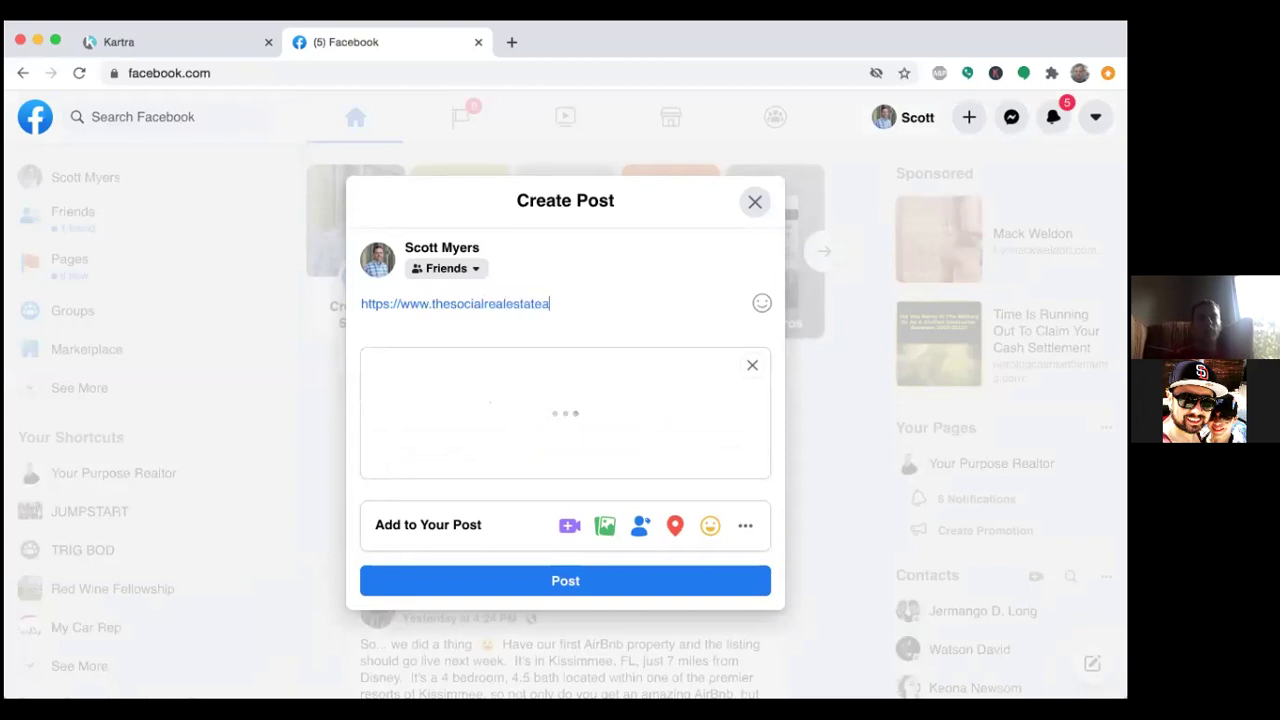
pyautogui.write('gent.com')
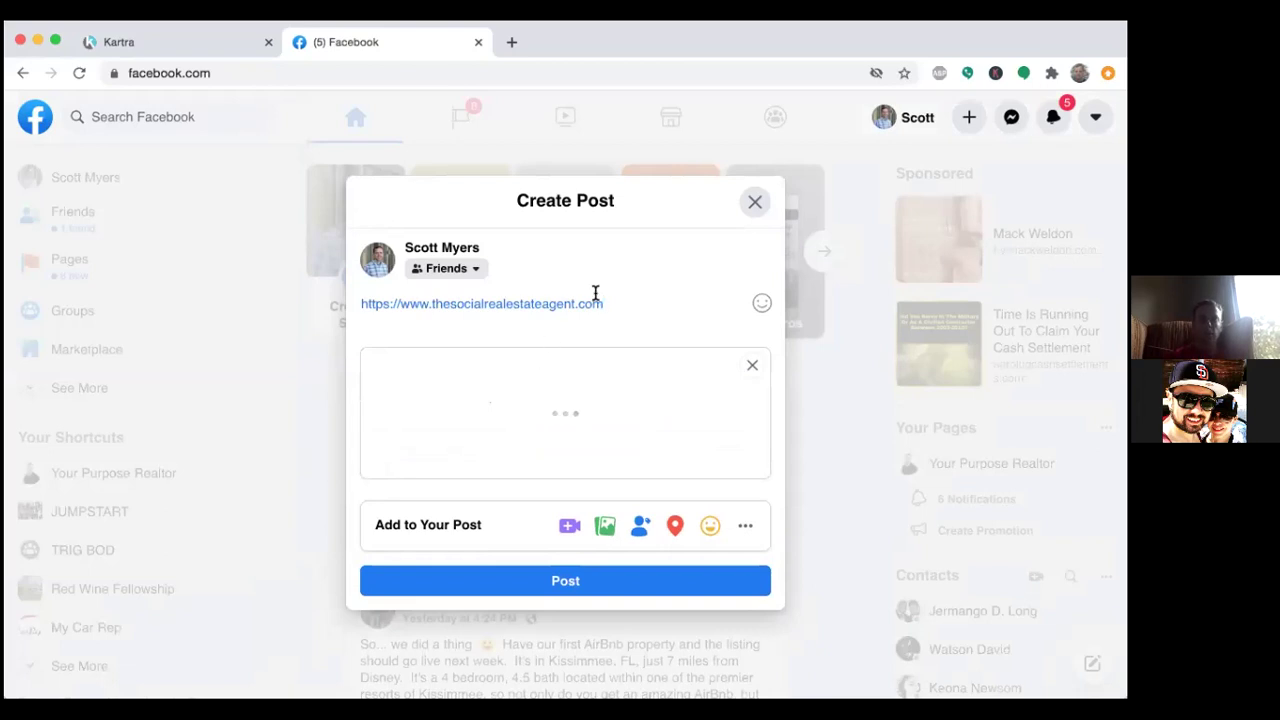
pyautogui.press('Return')
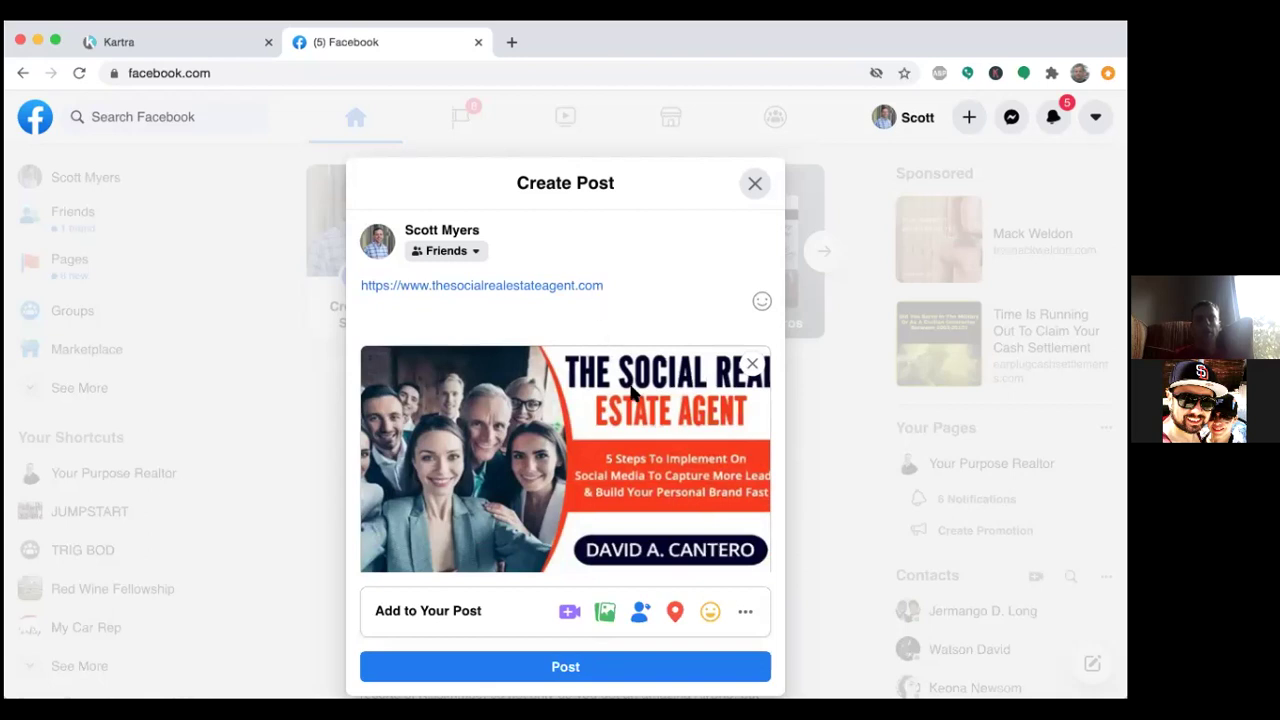
pyautogui.scroll(-2, 636, 405)
pyautogui.scroll(-1, 636, 399)
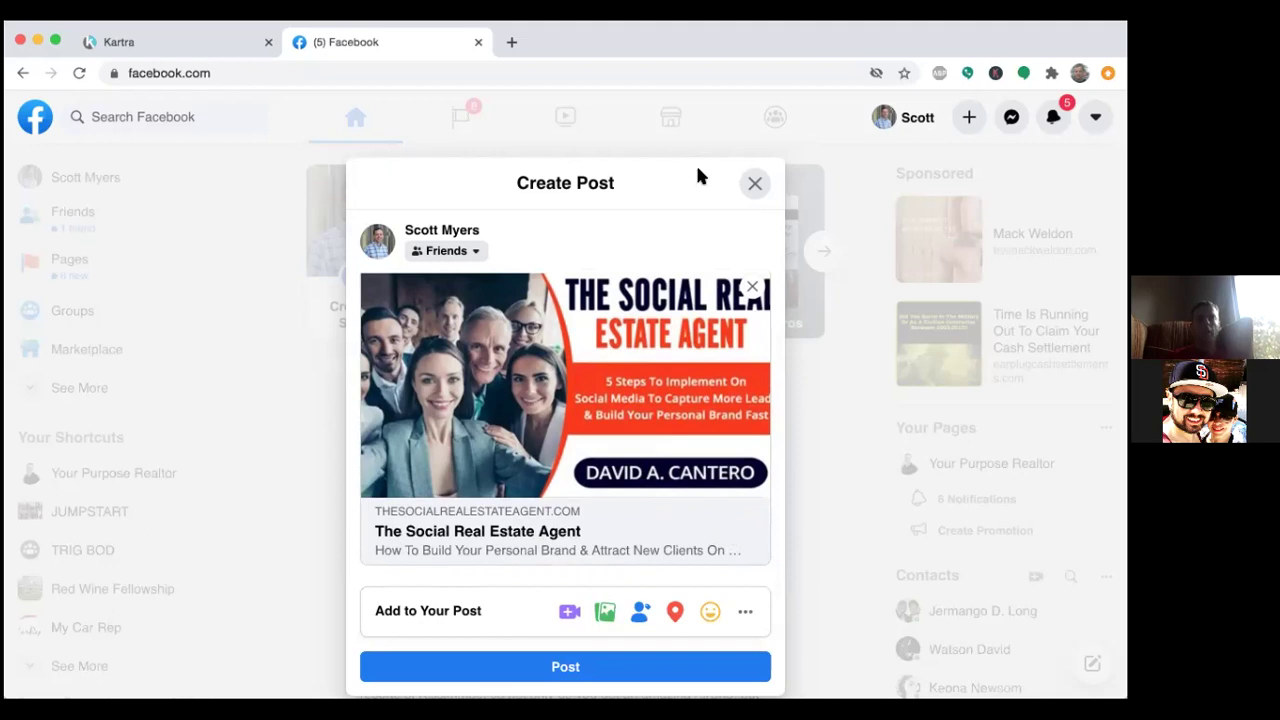
pyautogui.click(139, 40)
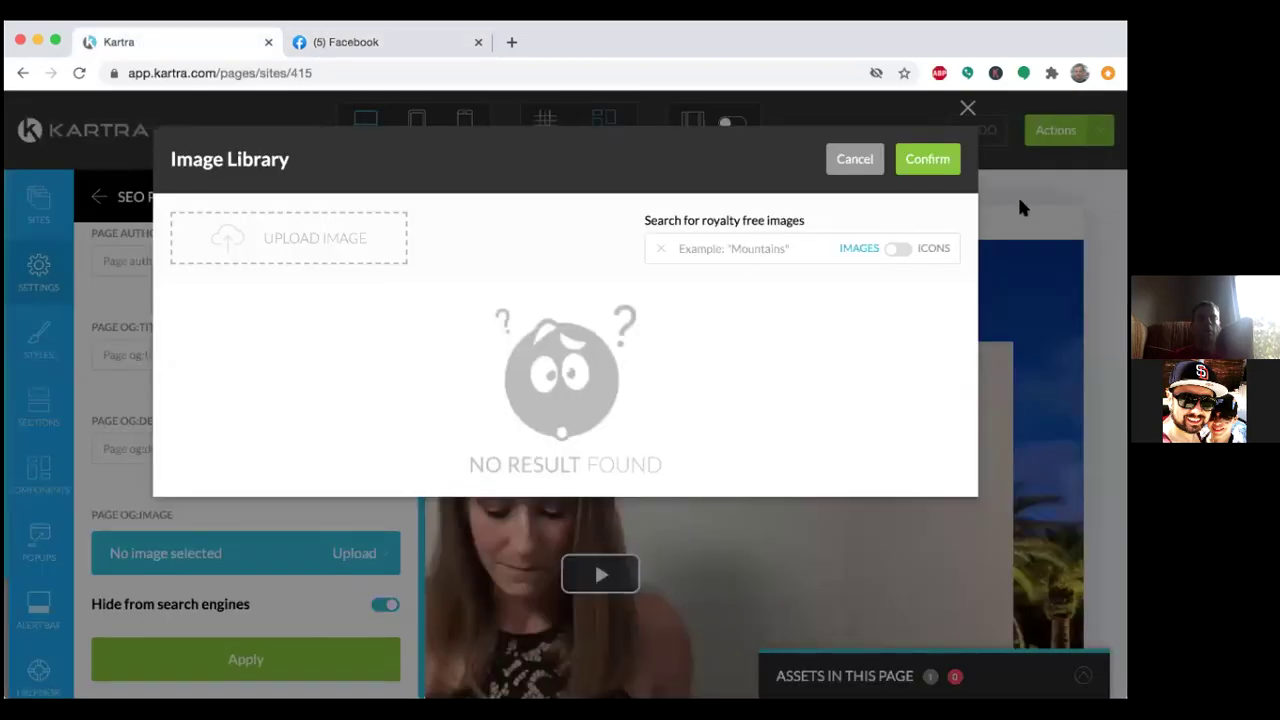
# Close the Image Library without choosing an image and review the Email Sequence 4 SEO Parameters fields.
pyautogui.click(967, 107)
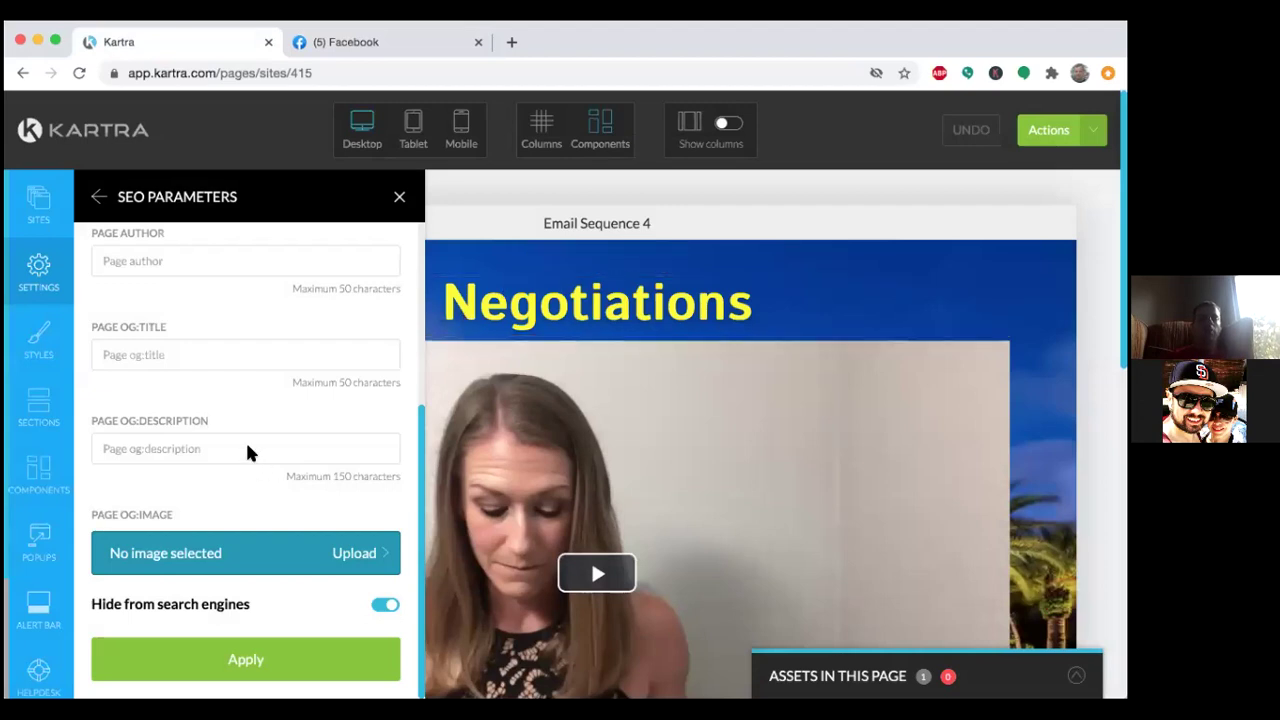
pyautogui.scroll(3, 247, 350)
pyautogui.scroll(-3, 247, 350)
pyautogui.scroll(4, 247, 350)
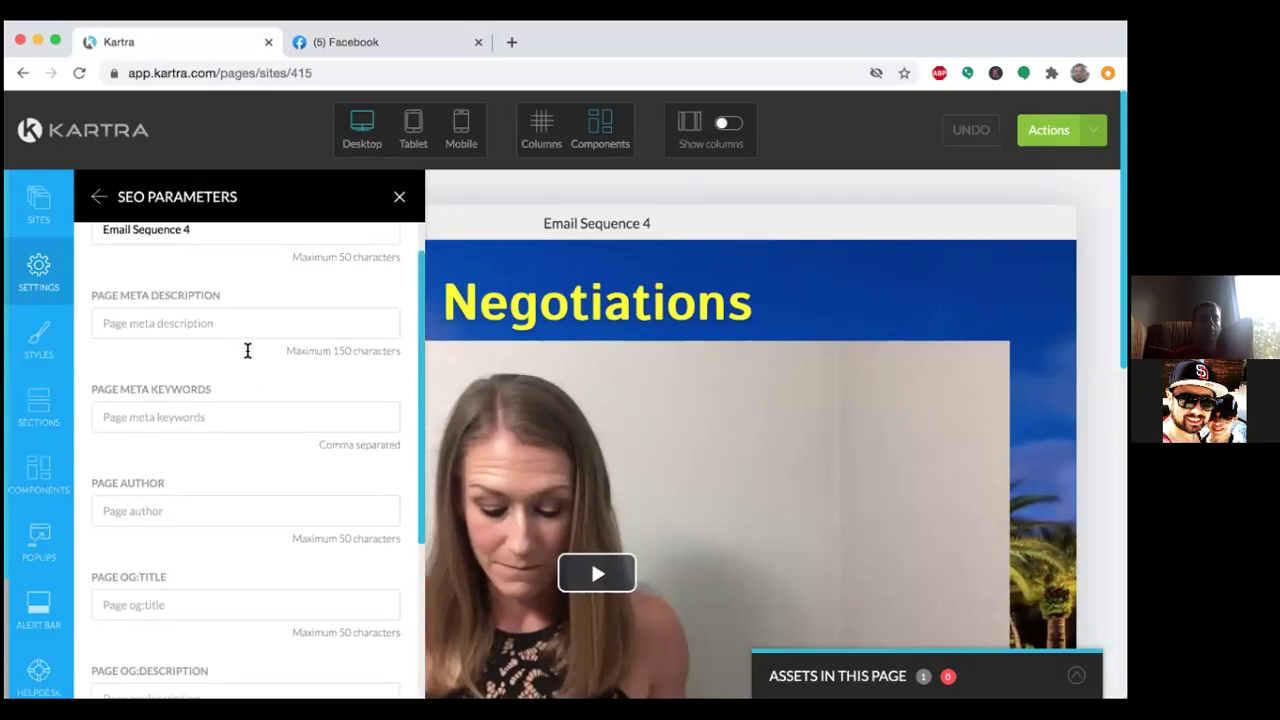
pyautogui.scroll(-4, 247, 350)
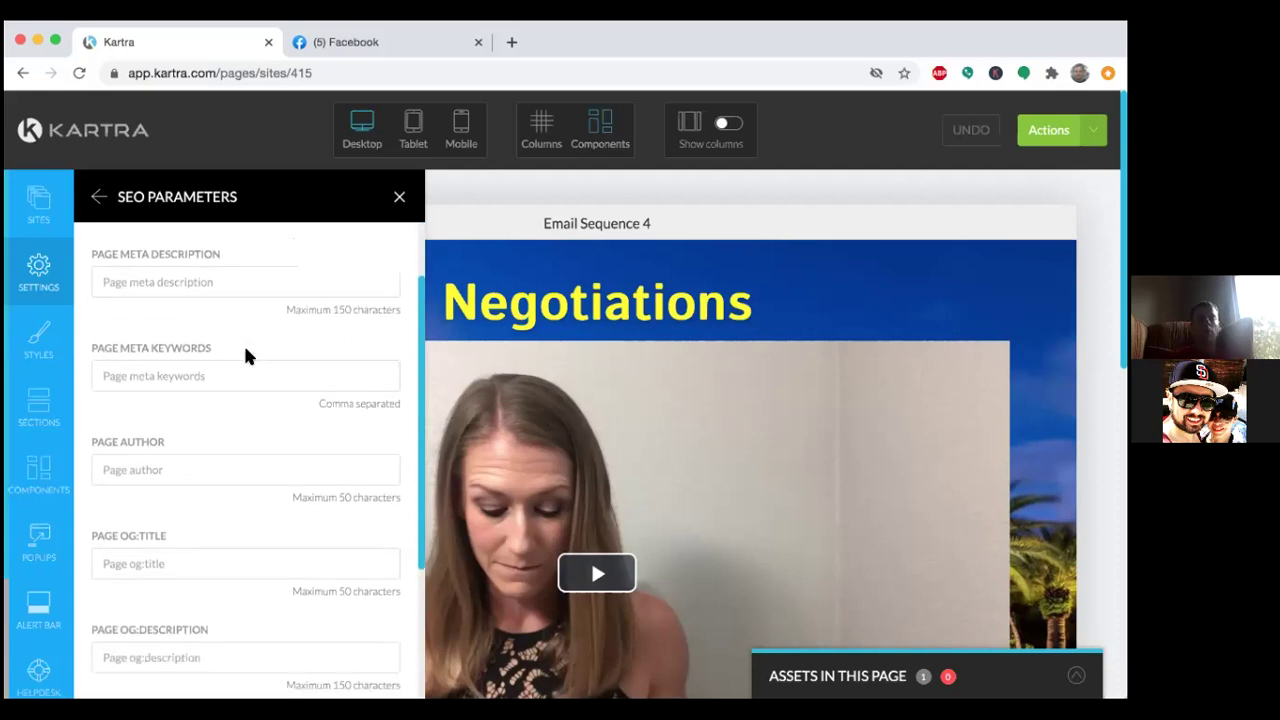
pyautogui.scroll(-1, 246, 351)
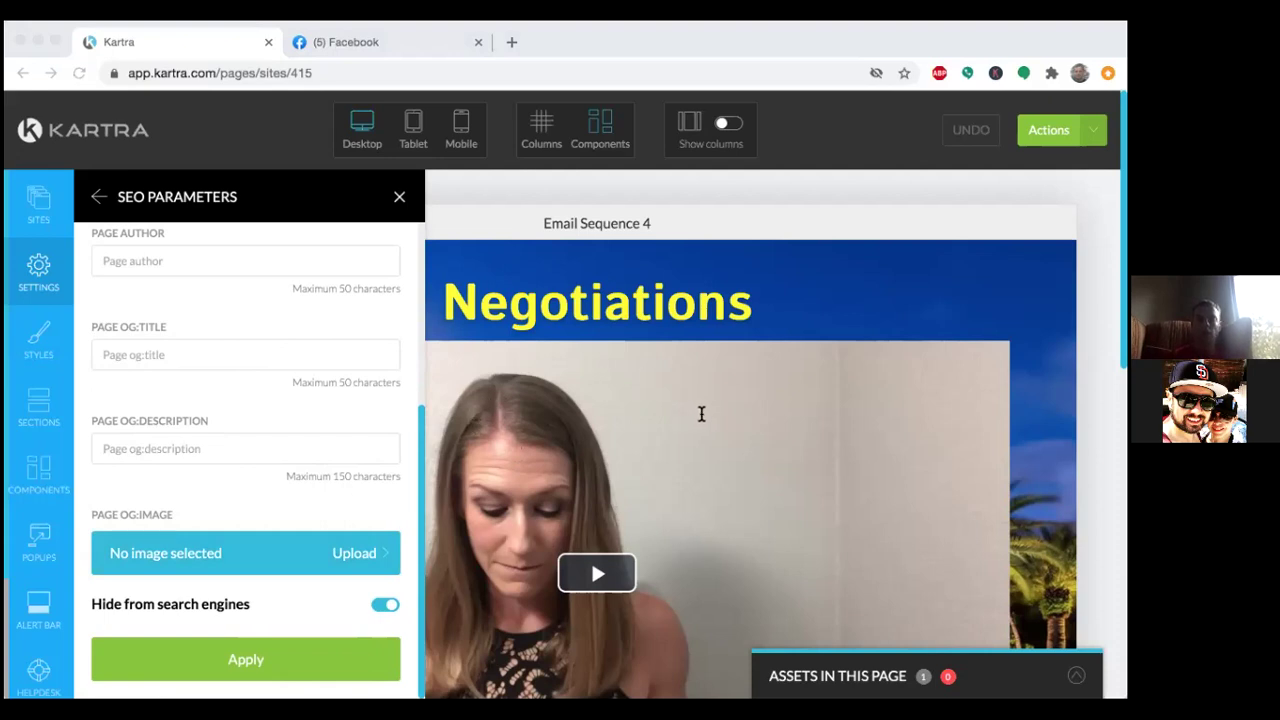
# Apply the Email Sequence 4 SEO parameters and go back to the Page Settings list.
pyautogui.click(913, 43)
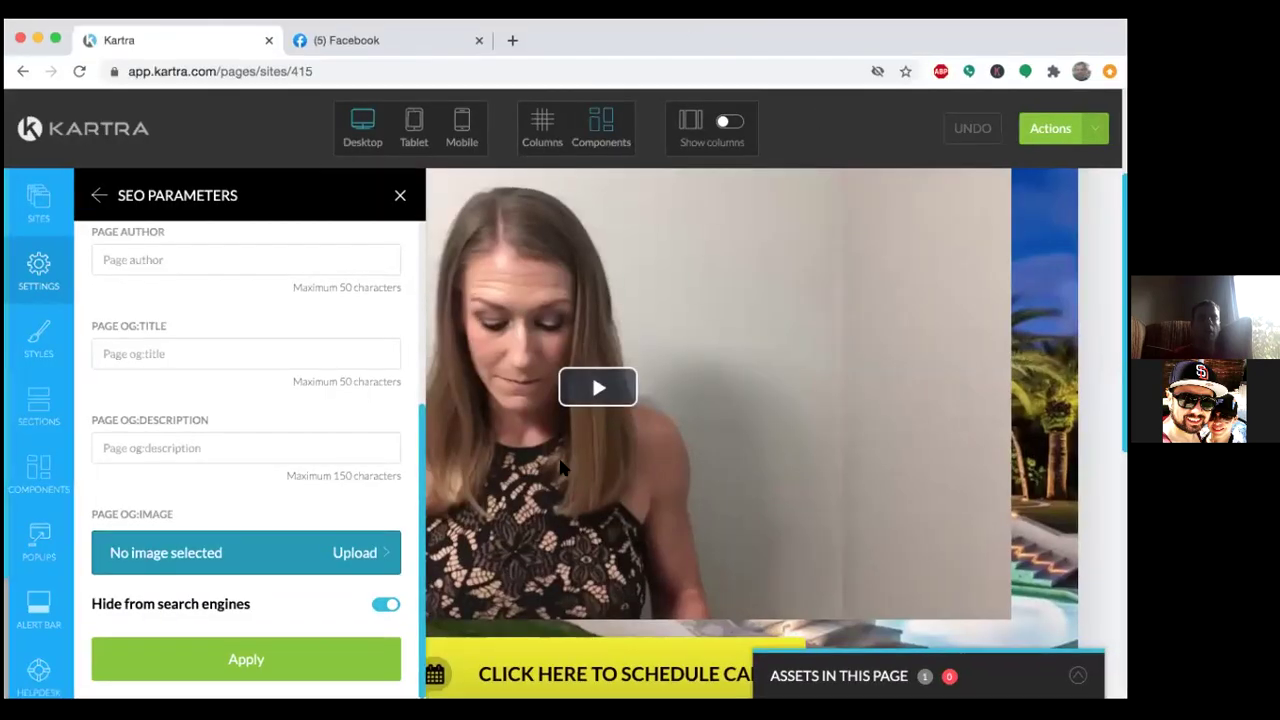
pyautogui.click(258, 658)
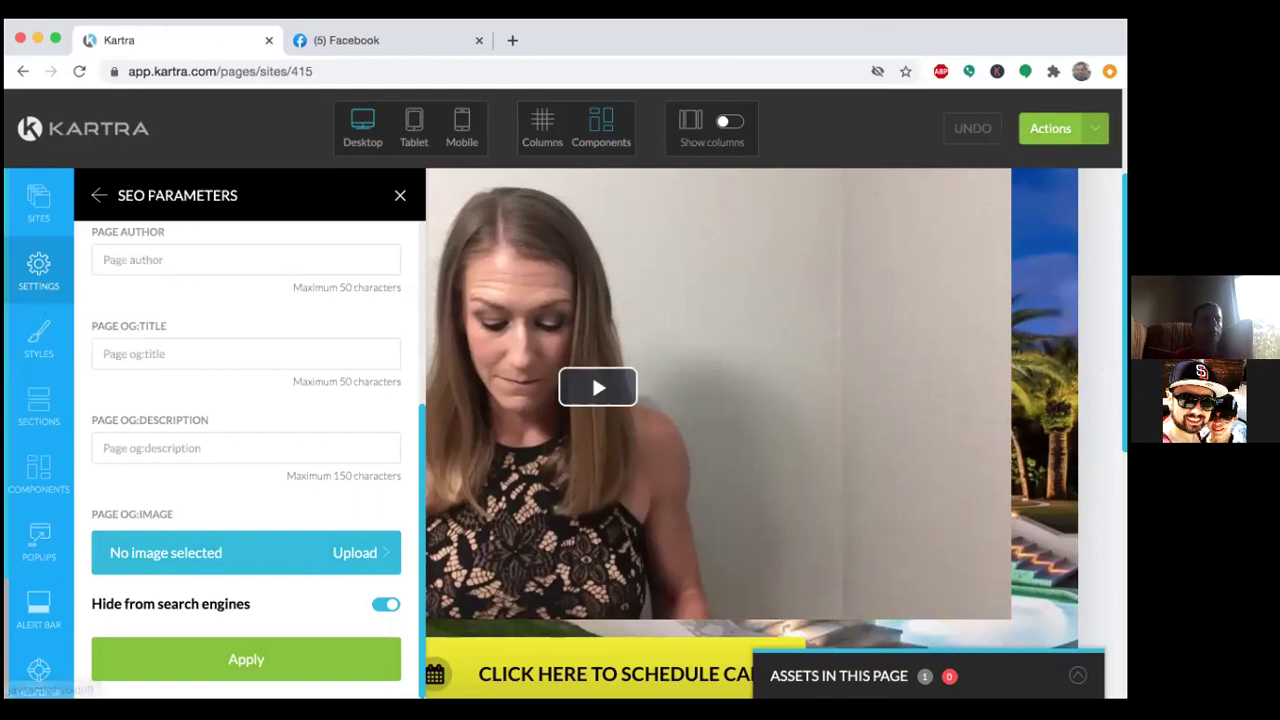
pyautogui.click(38, 268)
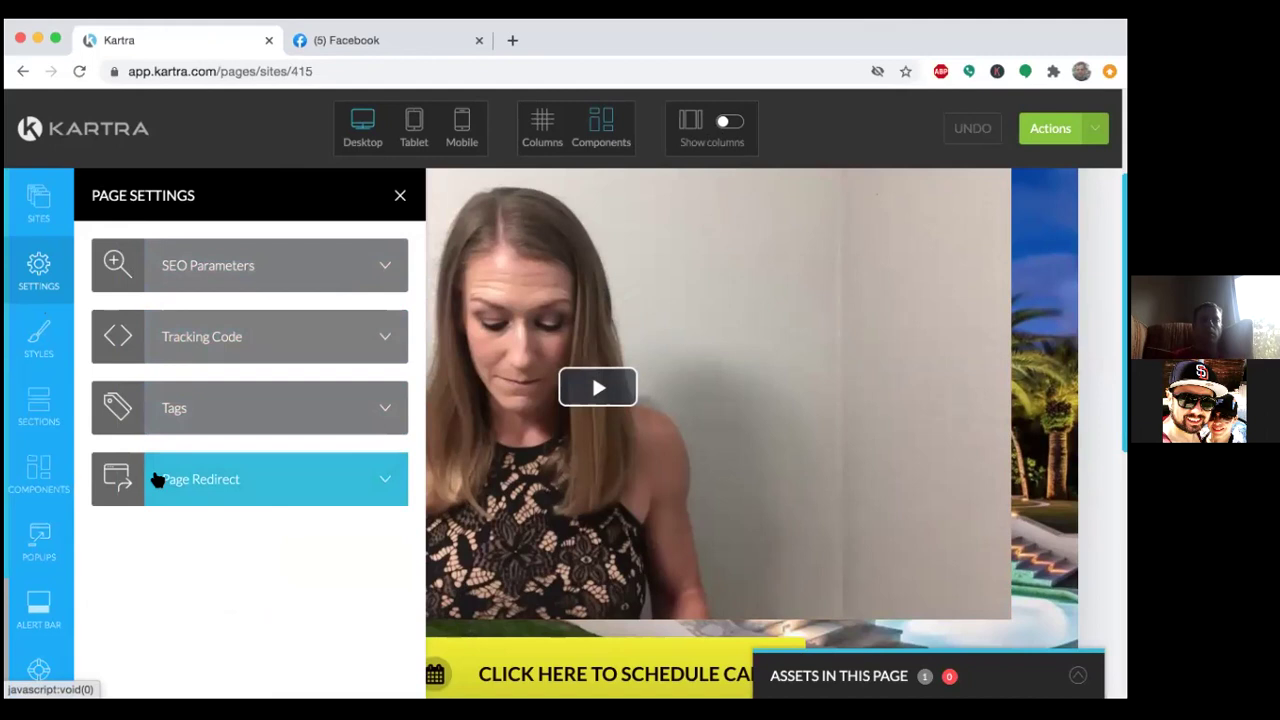
# Close the Page Settings panel to show the Email Sequence 4 video and schedule-call button.
pyautogui.click(399, 196)
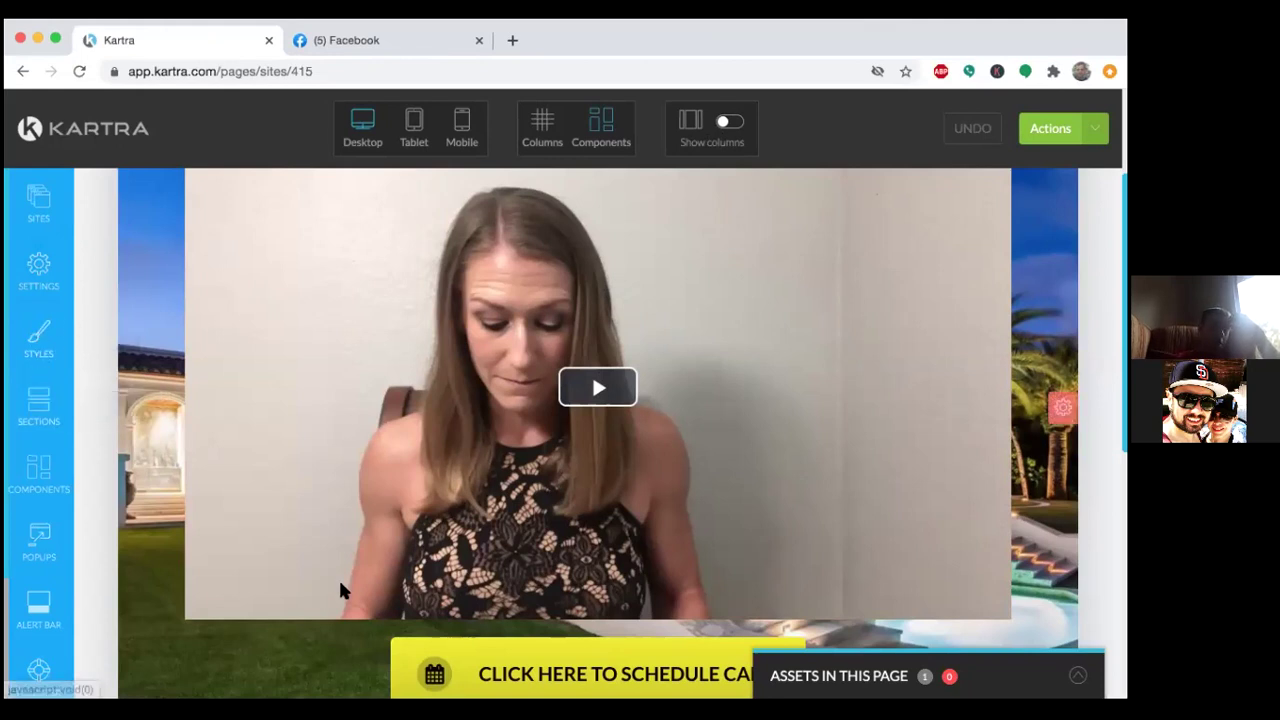
pyautogui.moveTo(455, 660)
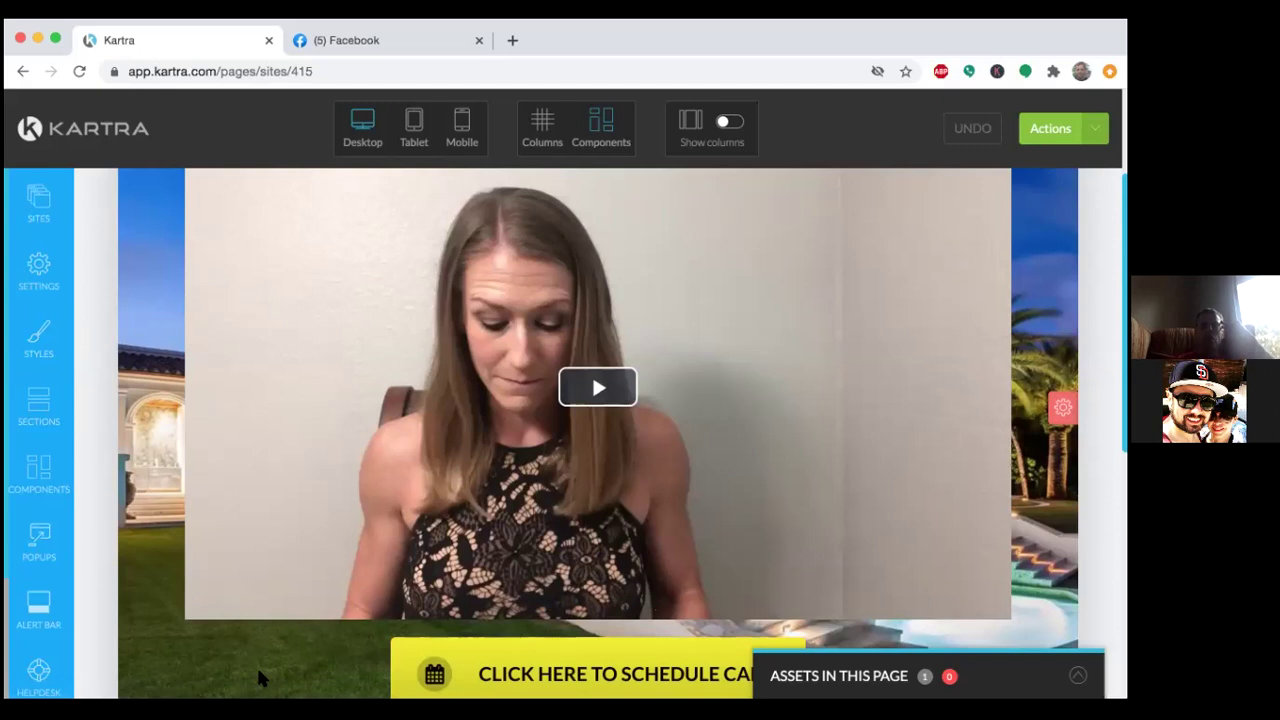
# Scroll down the Email Sequence 4 page to the footer with the eXp logo and social icons.
pyautogui.scroll(-5, 258, 678)
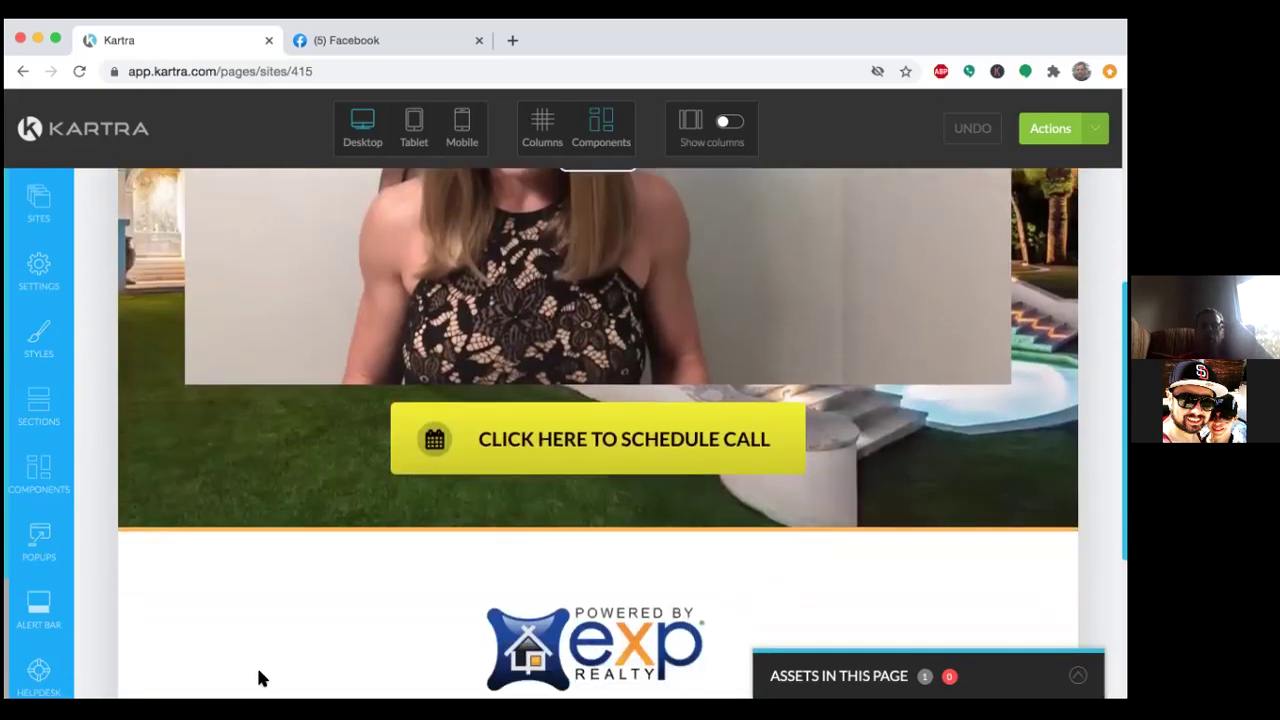
pyautogui.scroll(-5, 258, 678)
pyautogui.scroll(-1, 258, 678)
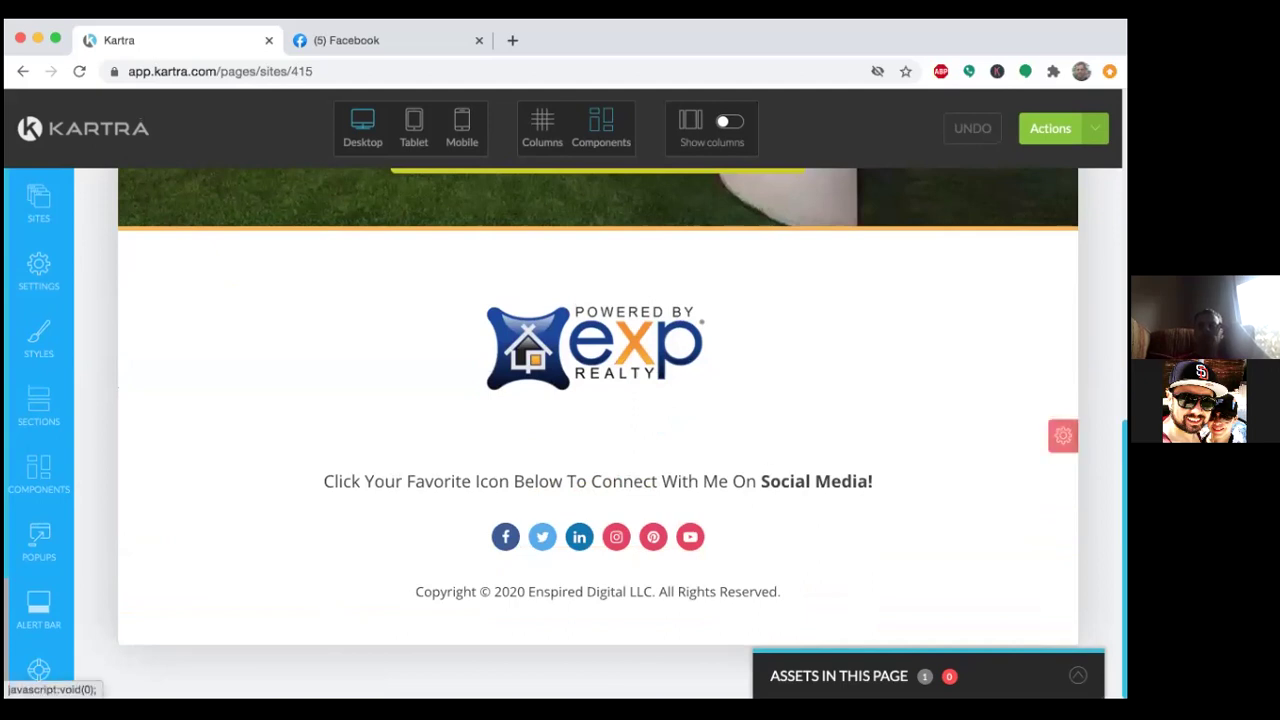
pyautogui.moveTo(1057, 440)
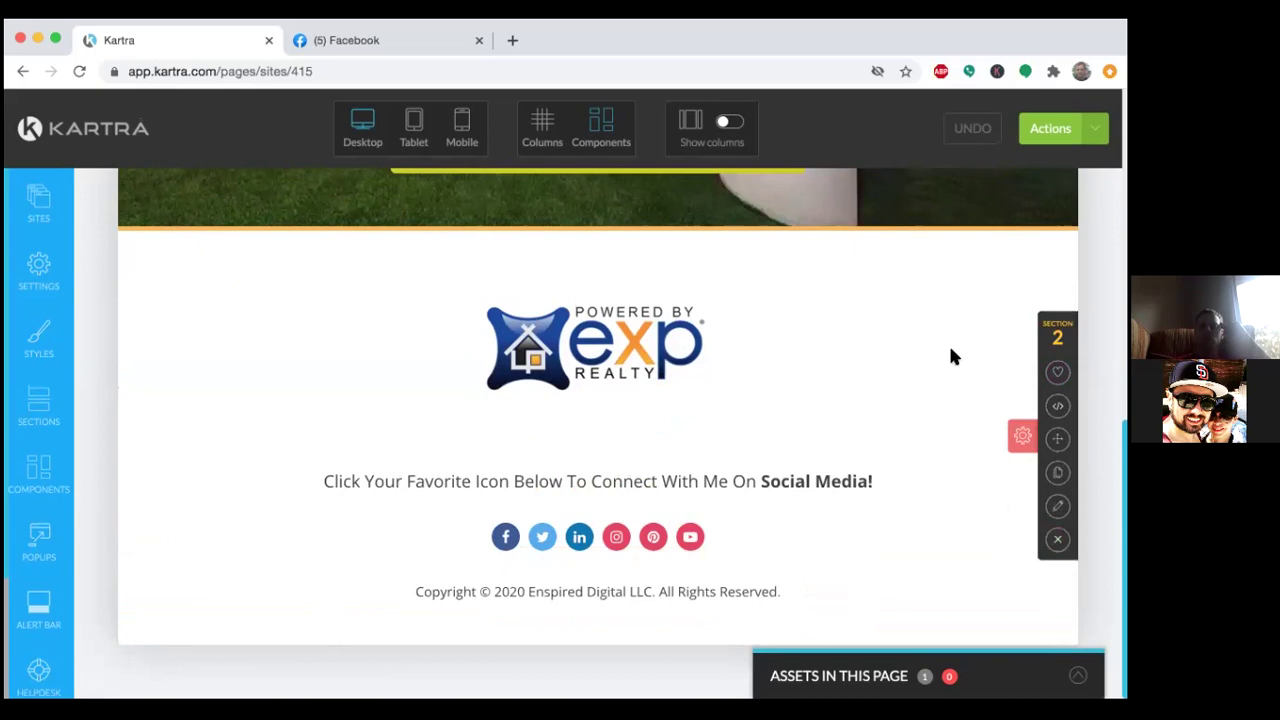
pyautogui.scroll(5, 950, 345)
pyautogui.scroll(2, 950, 357)
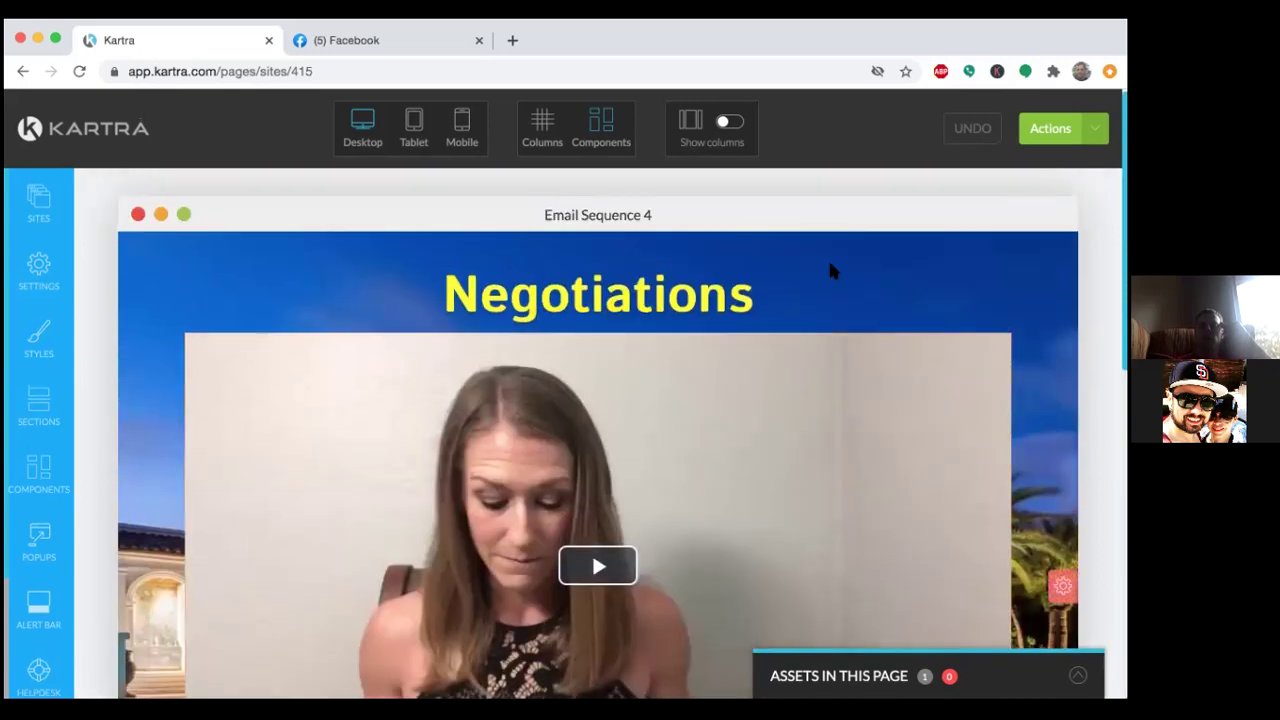
pyautogui.scroll(-5, 1043, 543)
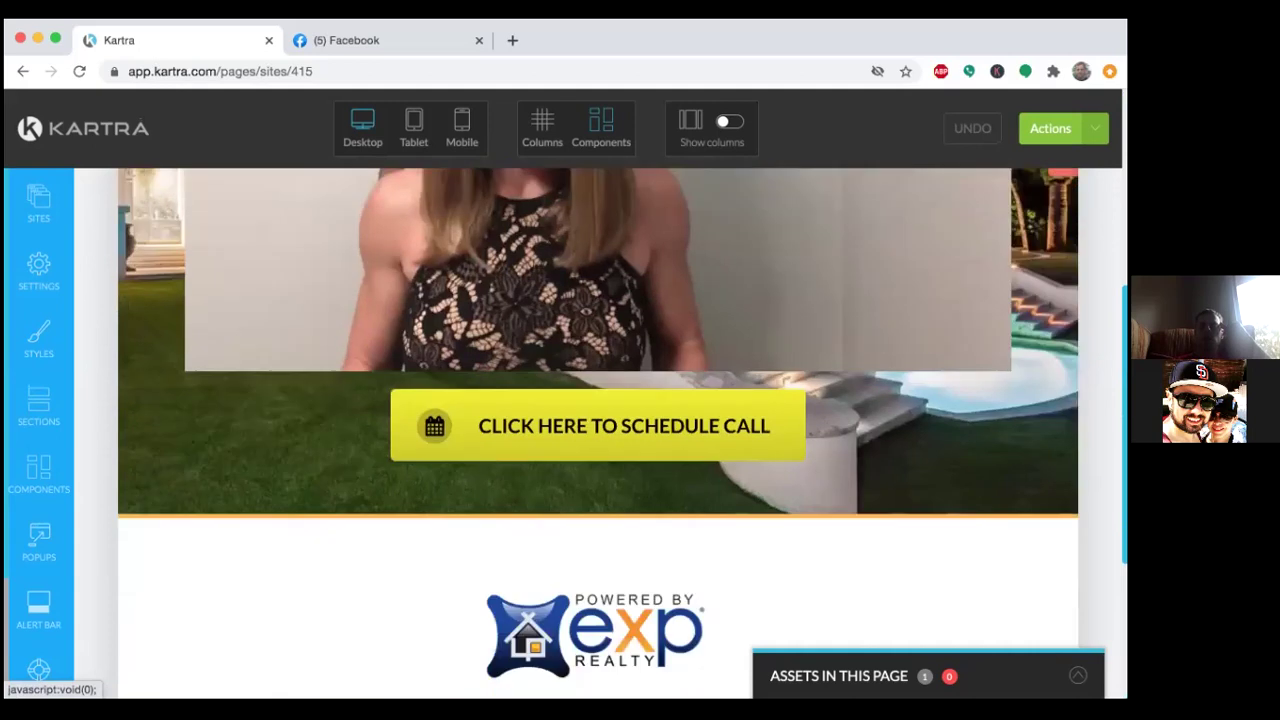
pyautogui.scroll(-2, 1015, 573)
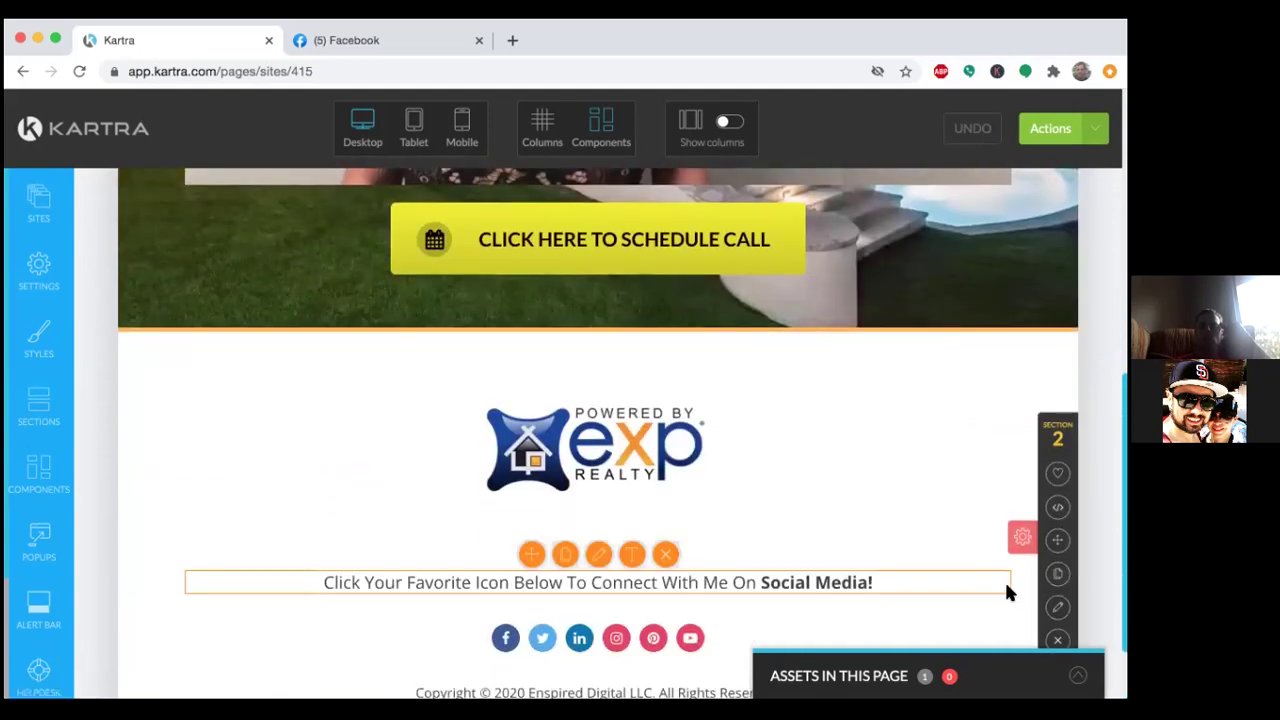
pyautogui.scroll(-1, 1007, 593)
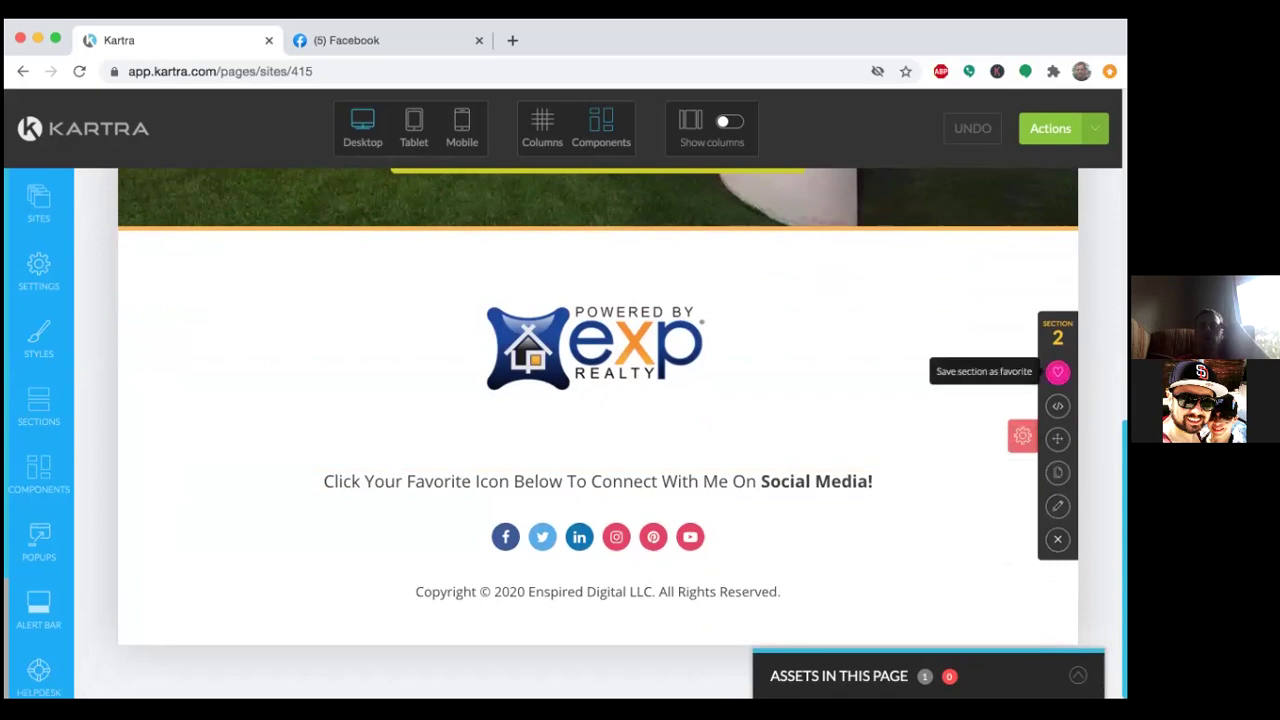
# Save the eXp footer section as a favorite block and dismiss the confirmation.
pyautogui.click(1057, 371)
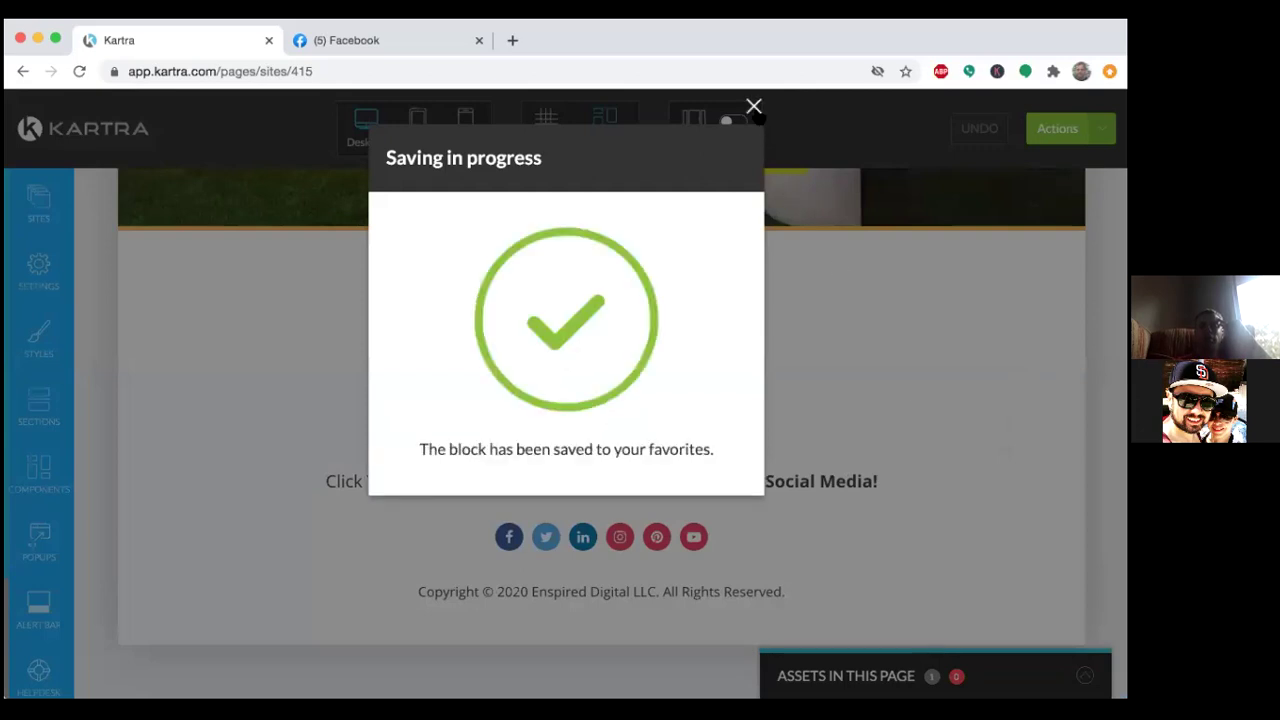
pyautogui.click(754, 106)
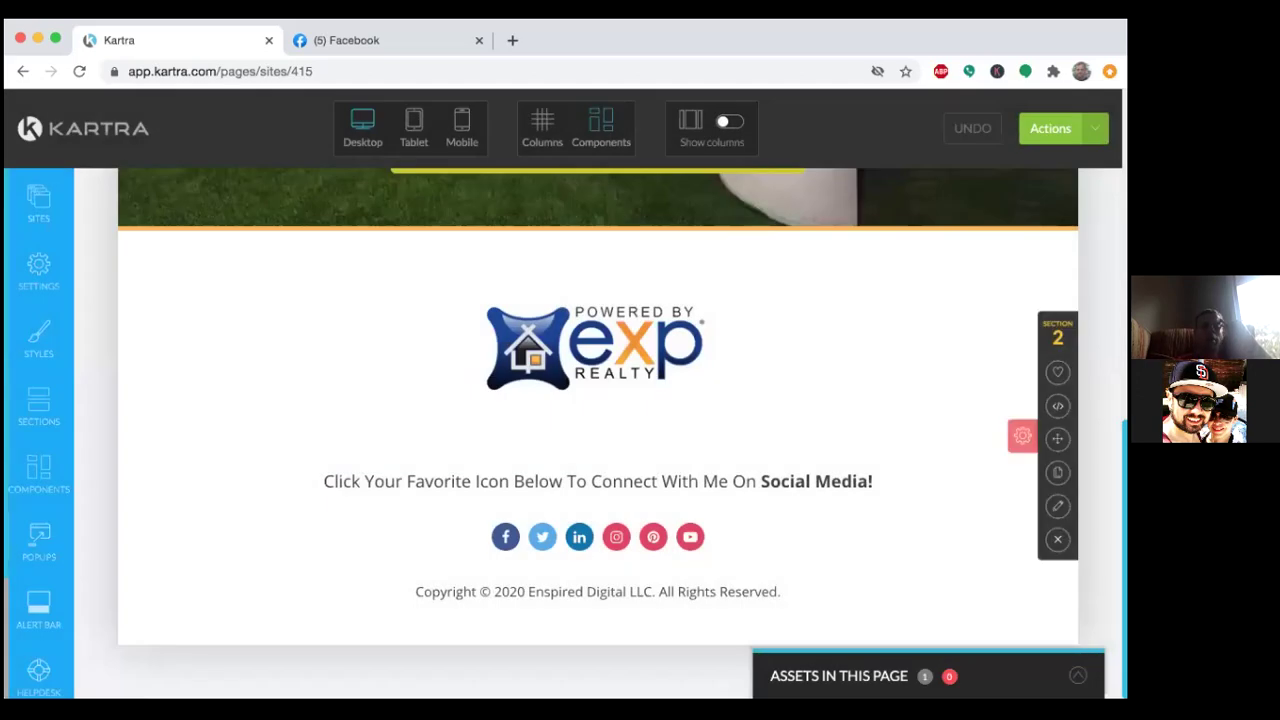
# Delete the saved eXp footer block from Favorite Blocks and close the Block Templates panel.
pyautogui.click(43, 407)
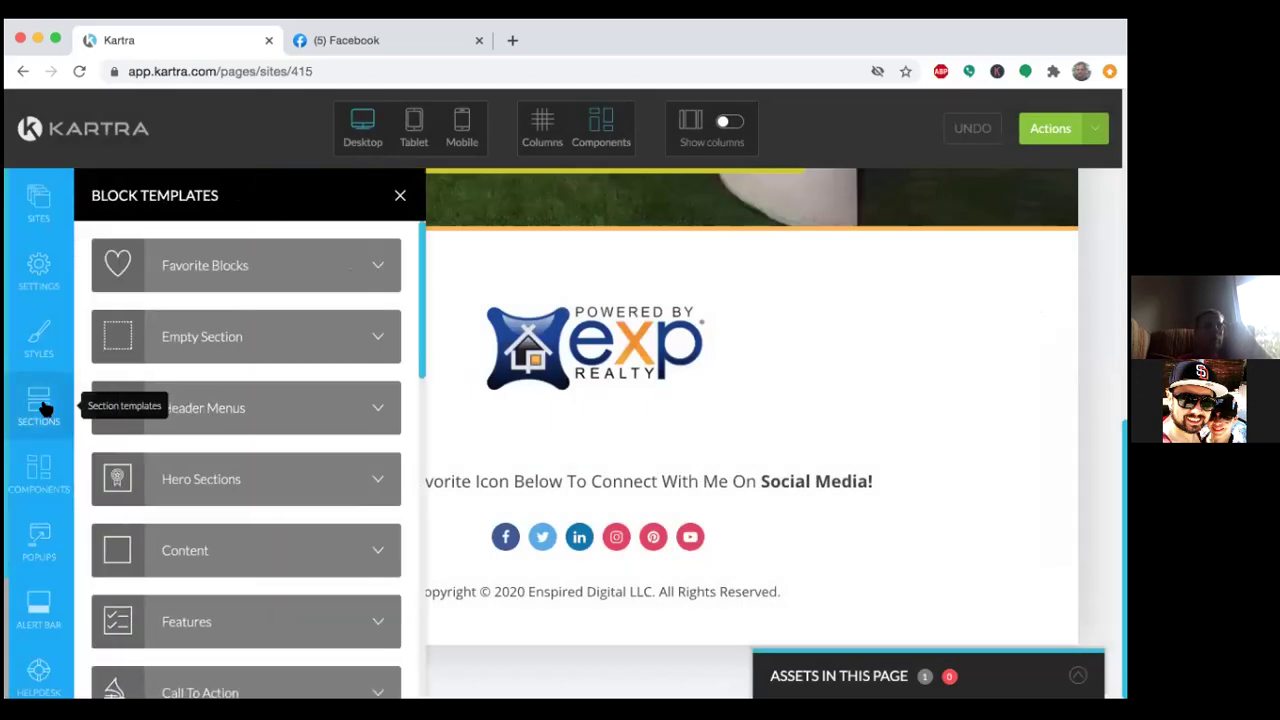
pyautogui.scroll(-1, 181, 511)
pyautogui.scroll(1, 185, 450)
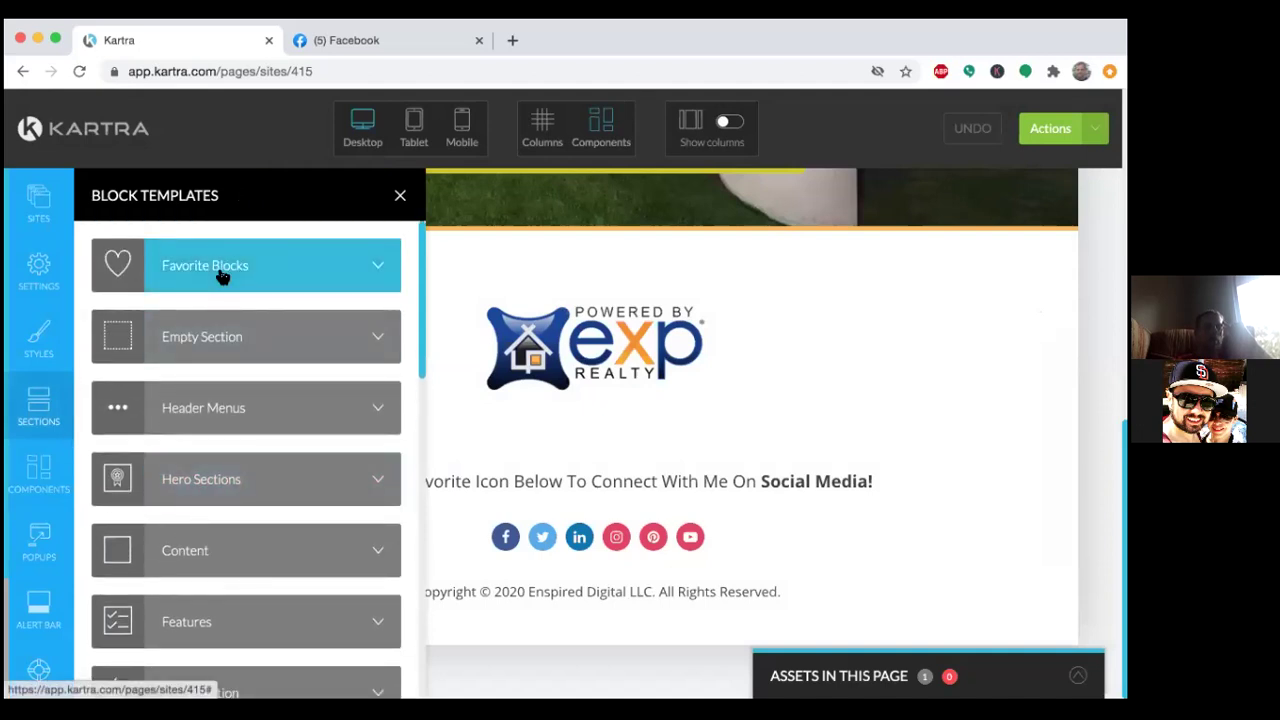
pyautogui.click(220, 275)
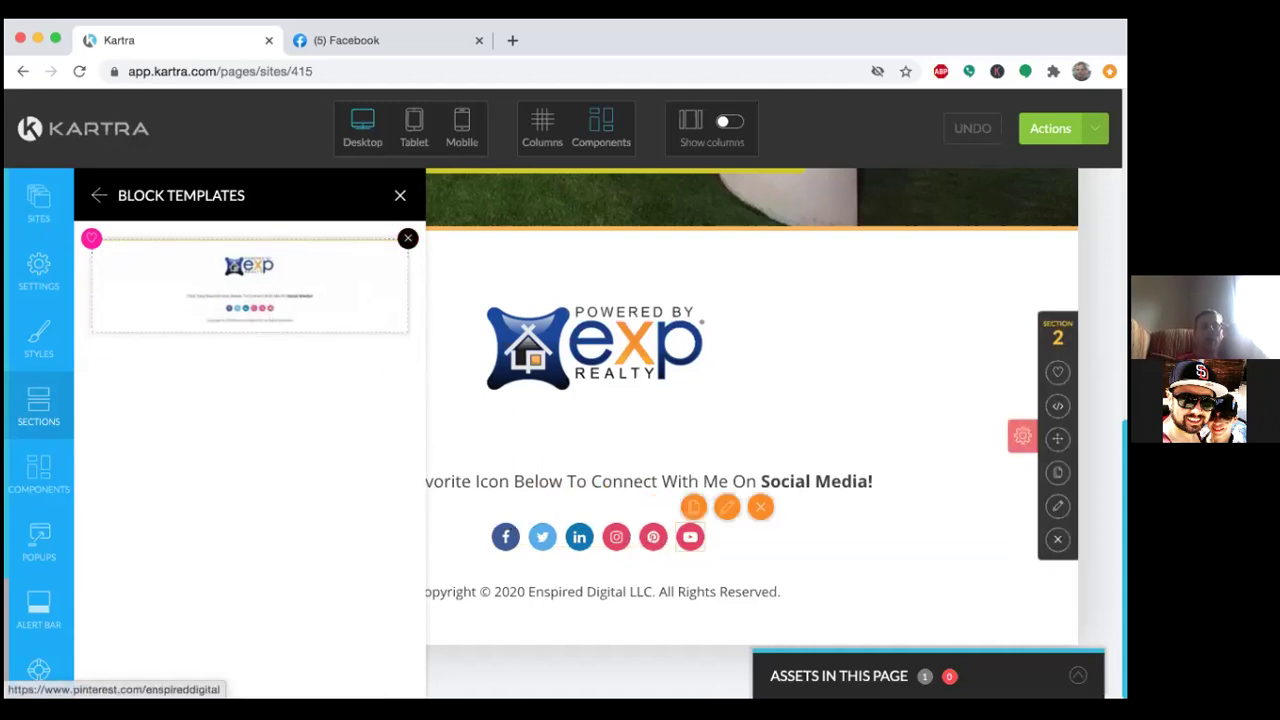
pyautogui.click(407, 240)
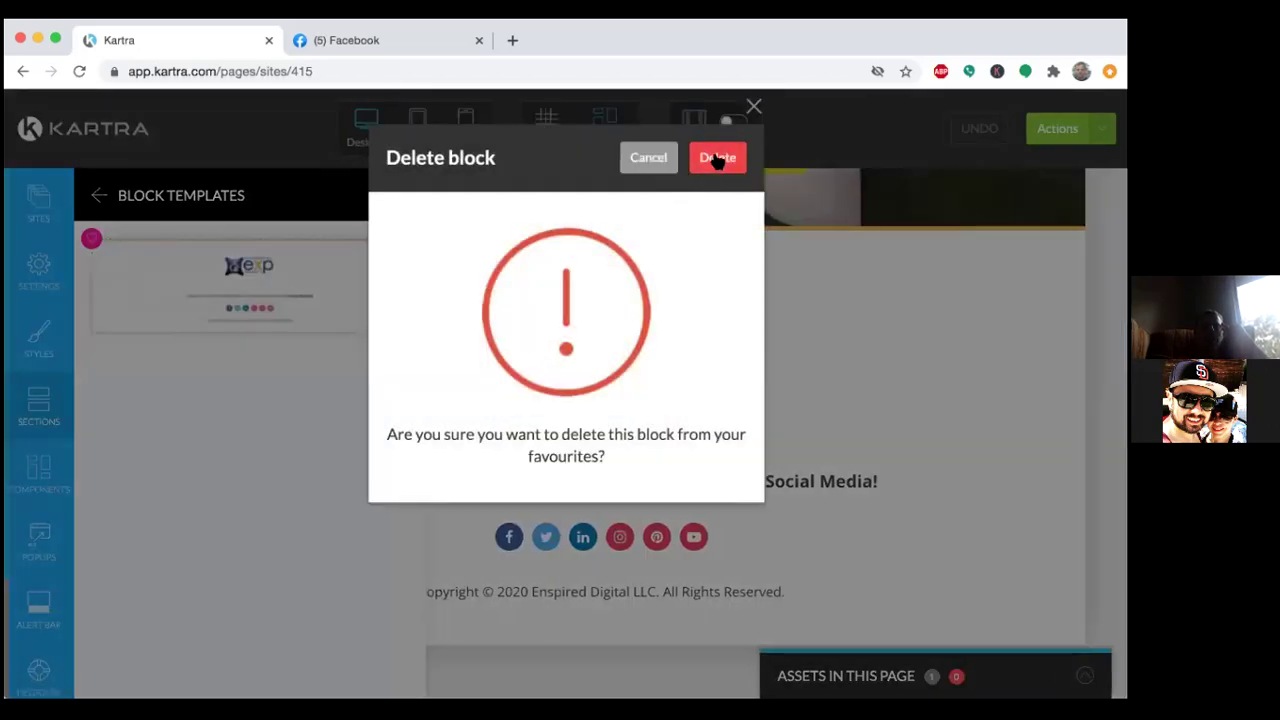
pyautogui.click(717, 159)
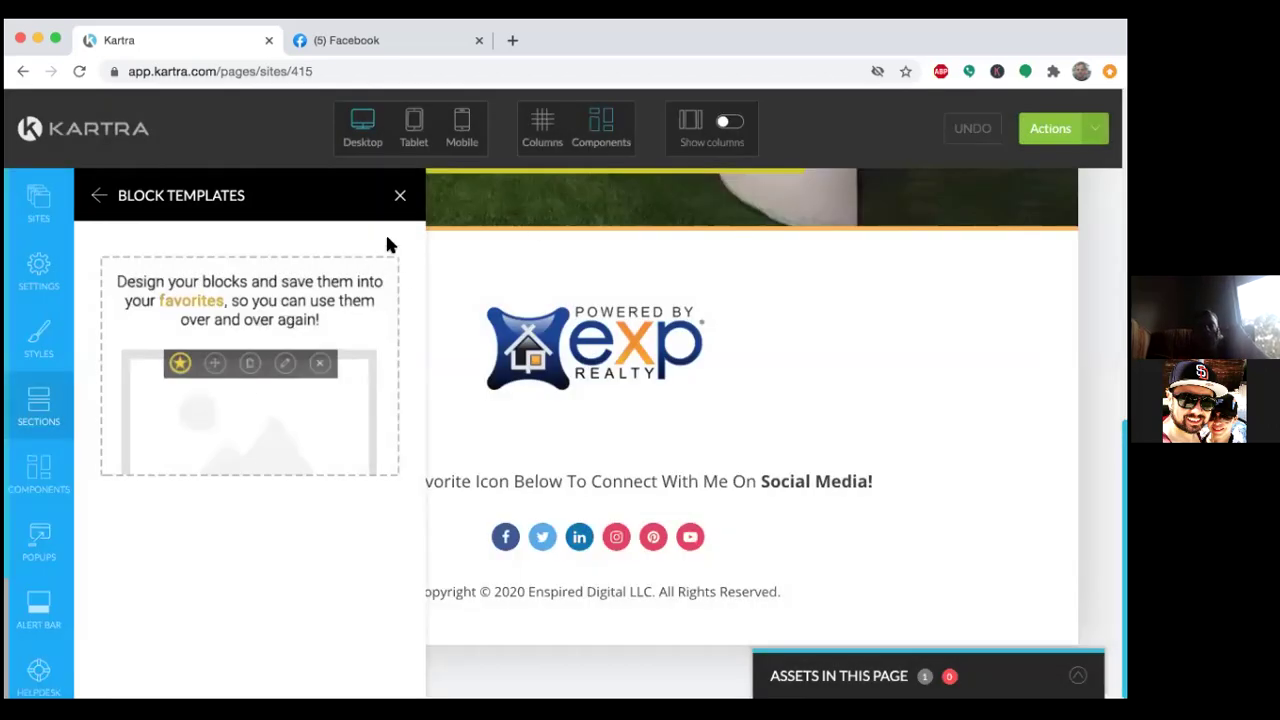
pyautogui.click(398, 193)
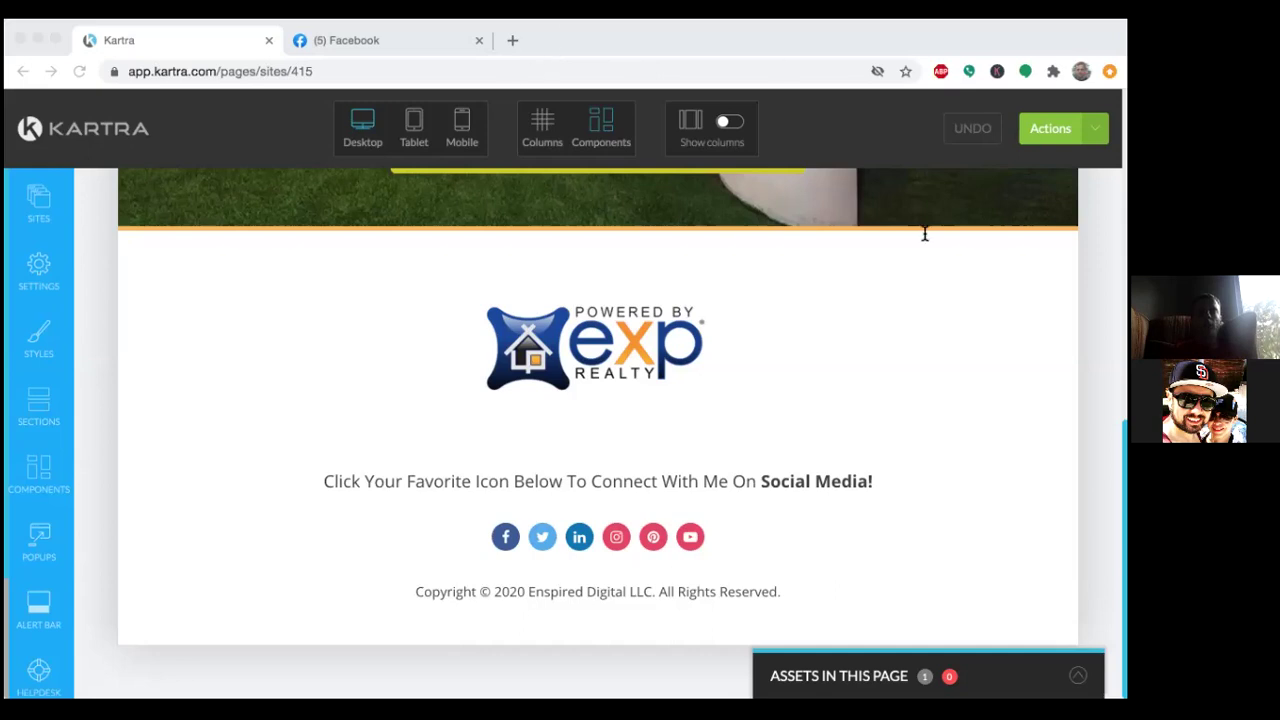
# Save the Email Sequence 4 page's progress and dismiss the success message.
pyautogui.click(942, 168)
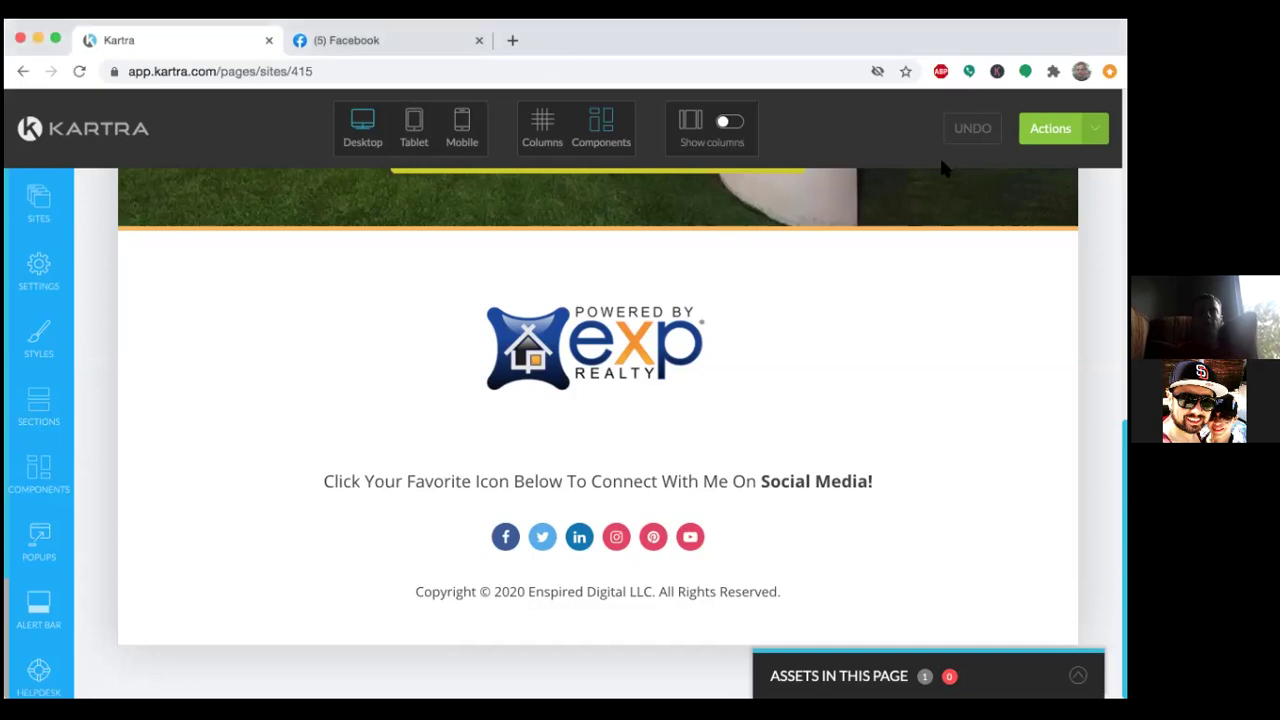
pyautogui.click(1050, 130)
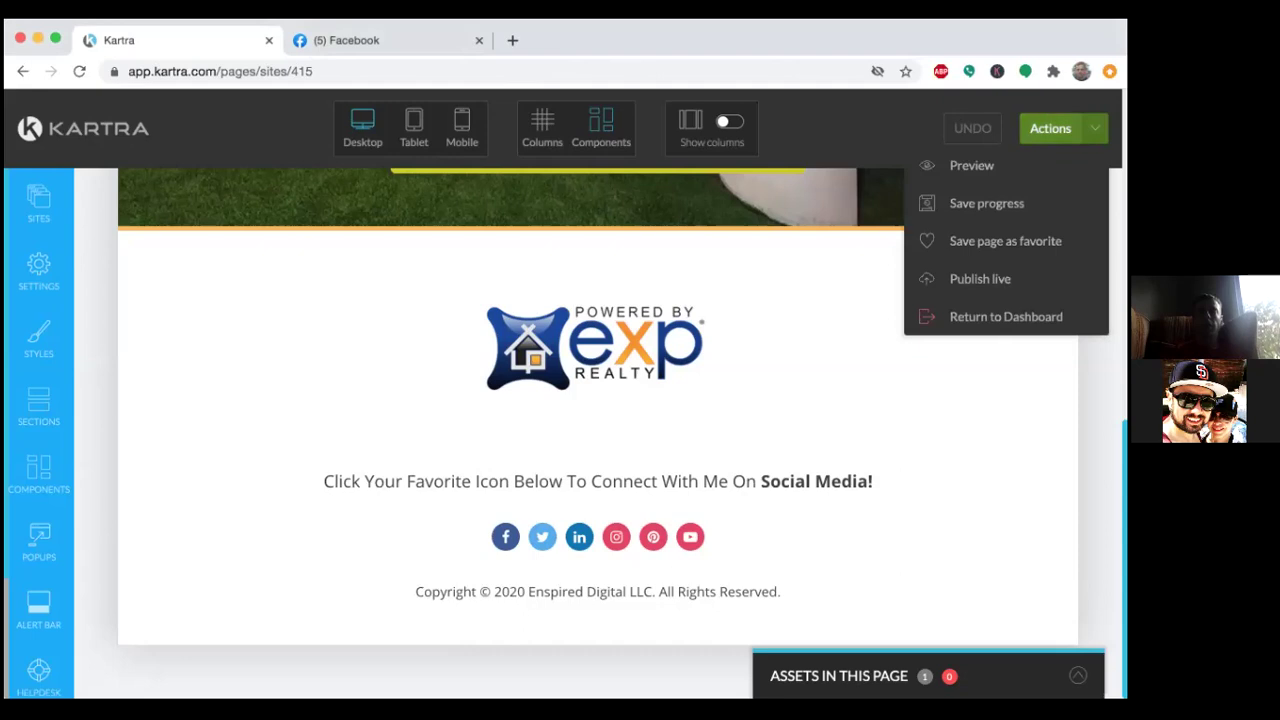
pyautogui.click(975, 206)
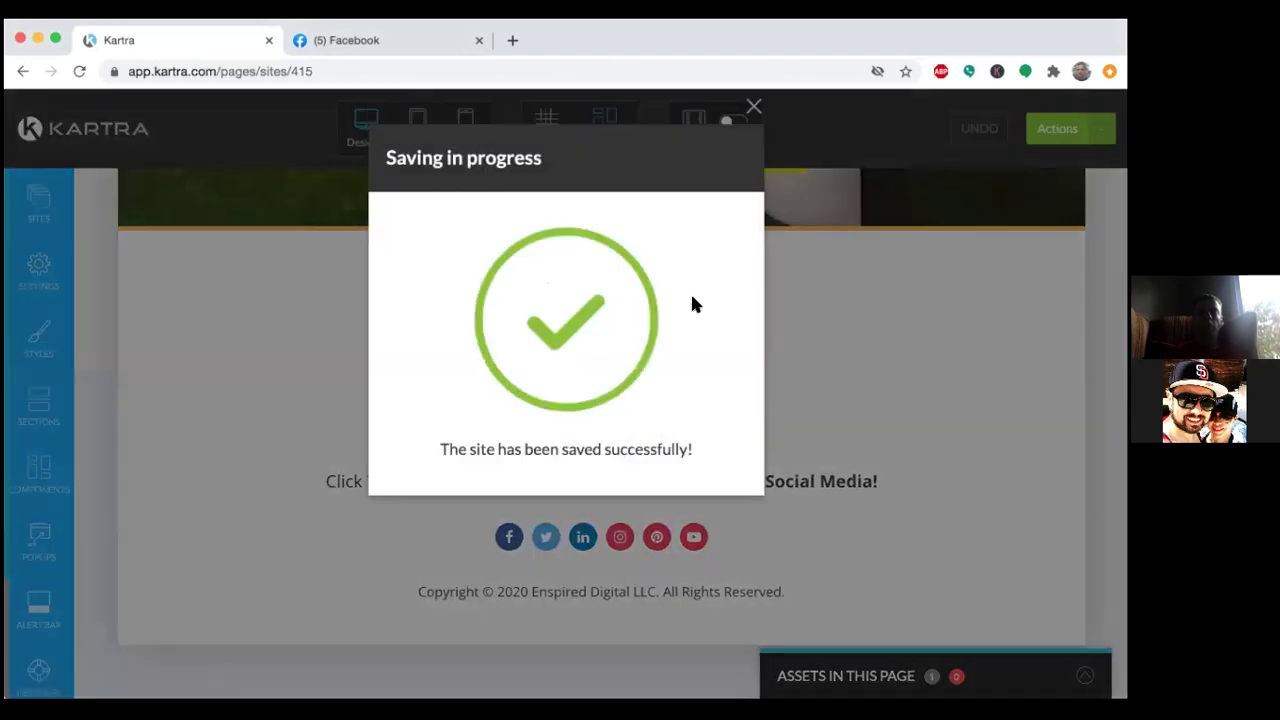
pyautogui.click(753, 106)
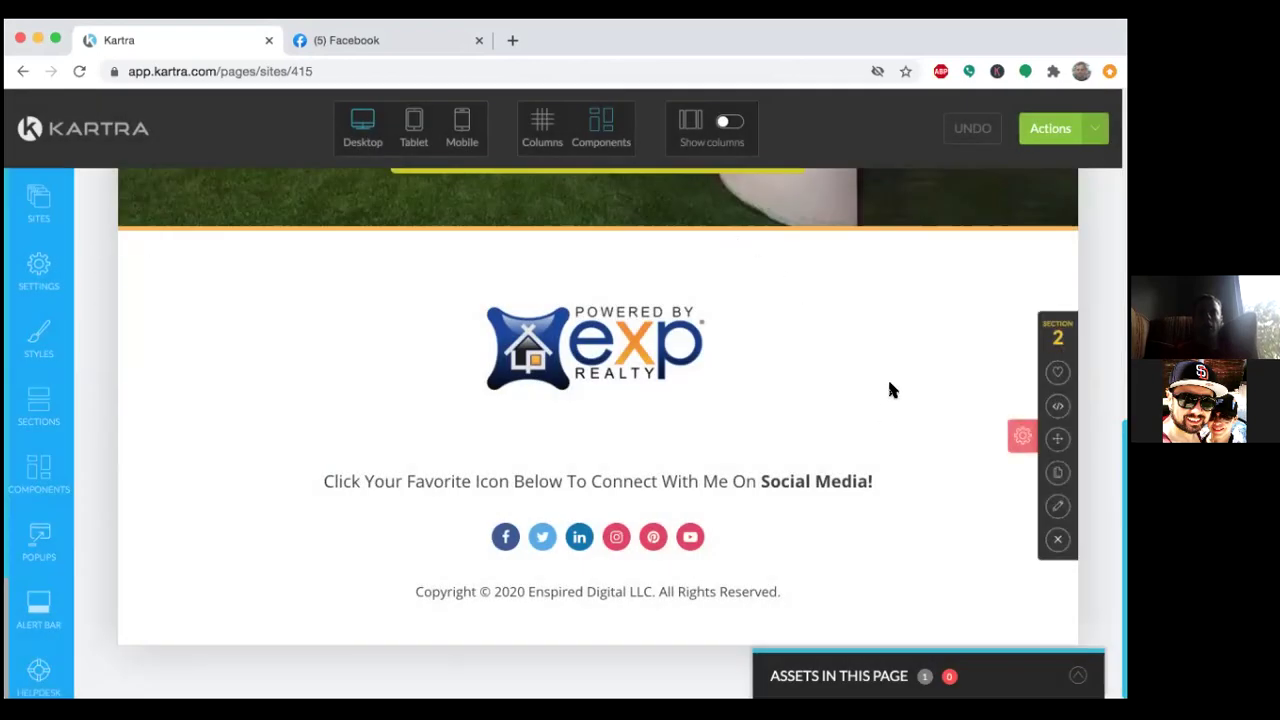
# Publish Email Sequence 4 live and close the Publish page options.
pyautogui.click(1075, 130)
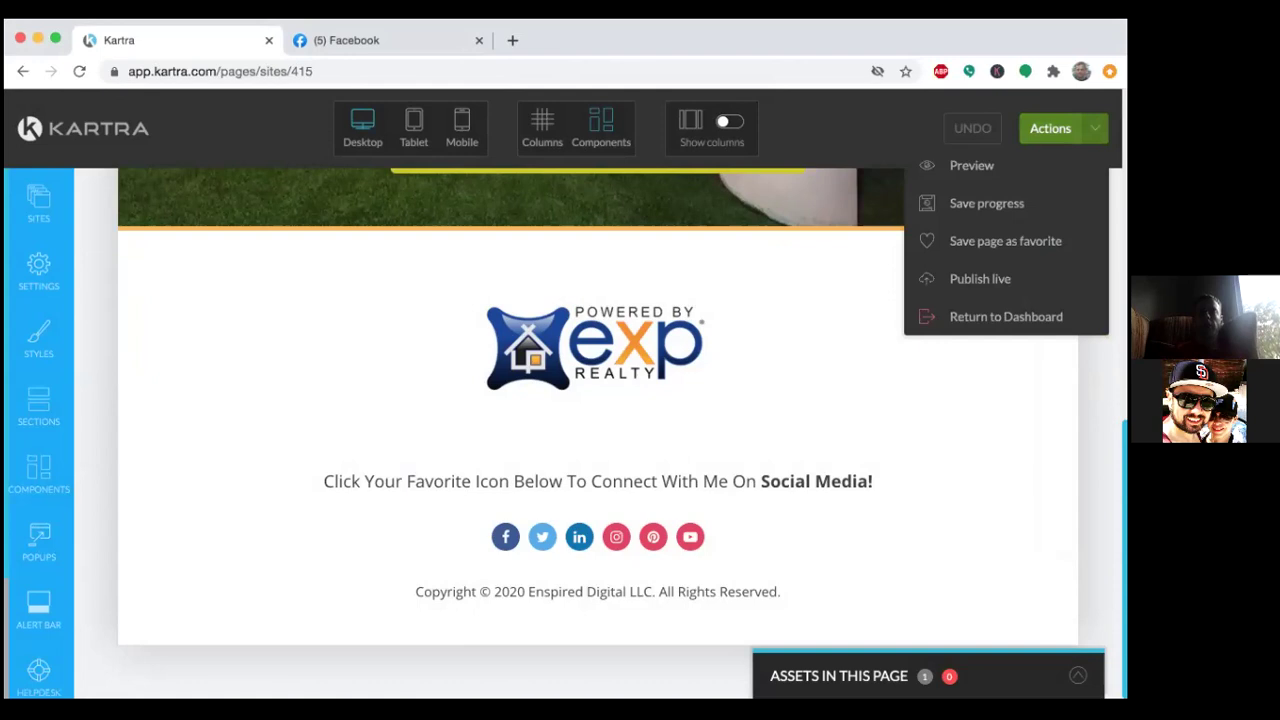
pyautogui.click(980, 280)
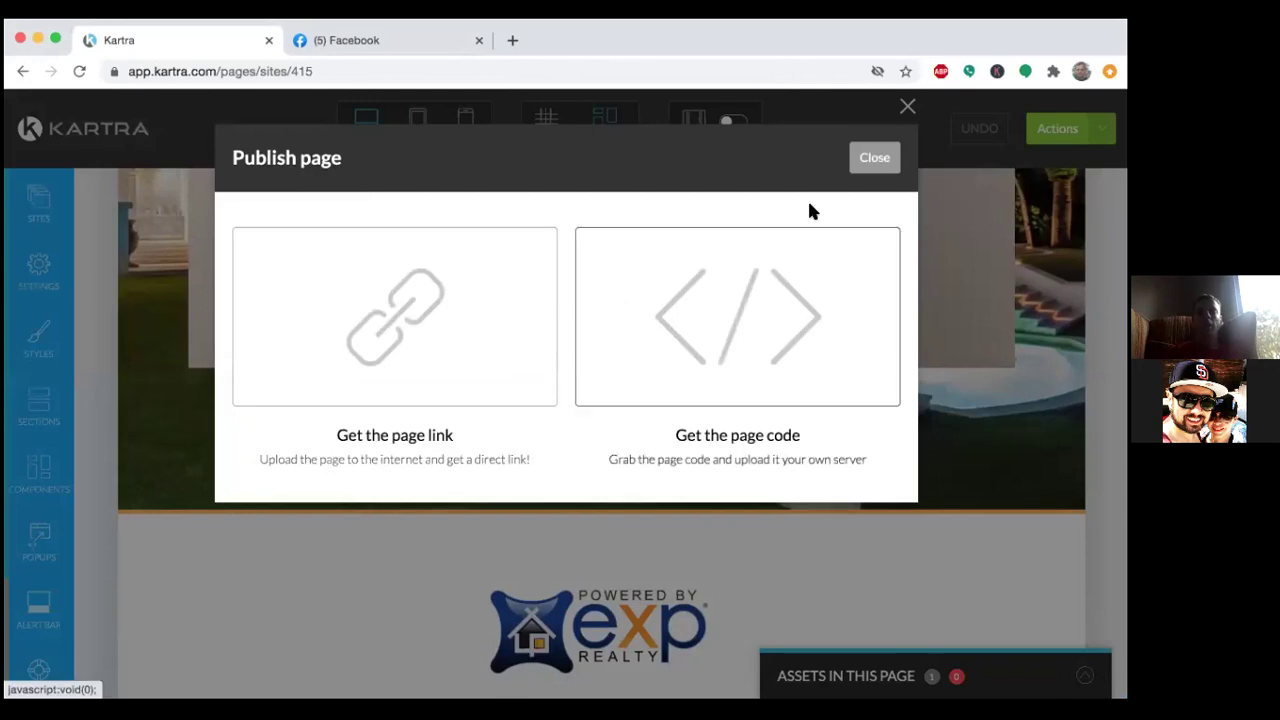
pyautogui.click(873, 160)
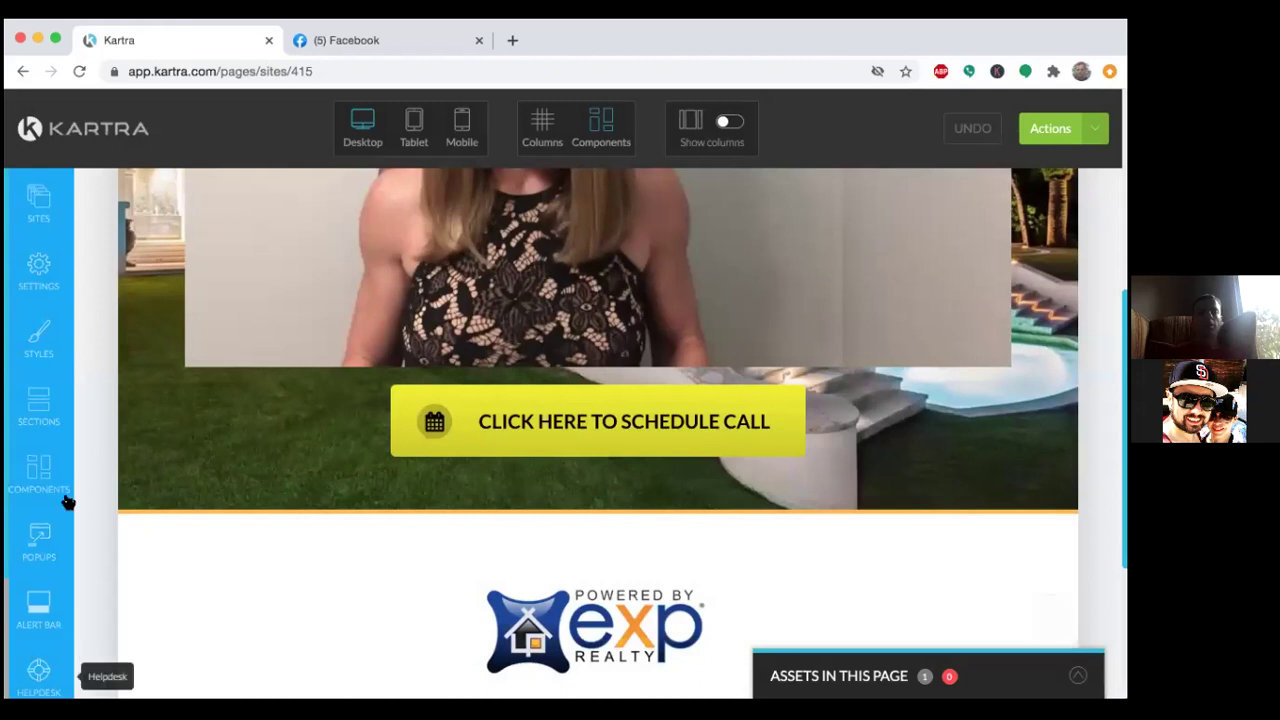
# Exit the page editor to the My Pages dashboard, confirming the exit.
pyautogui.scroll(5, 54, 463)
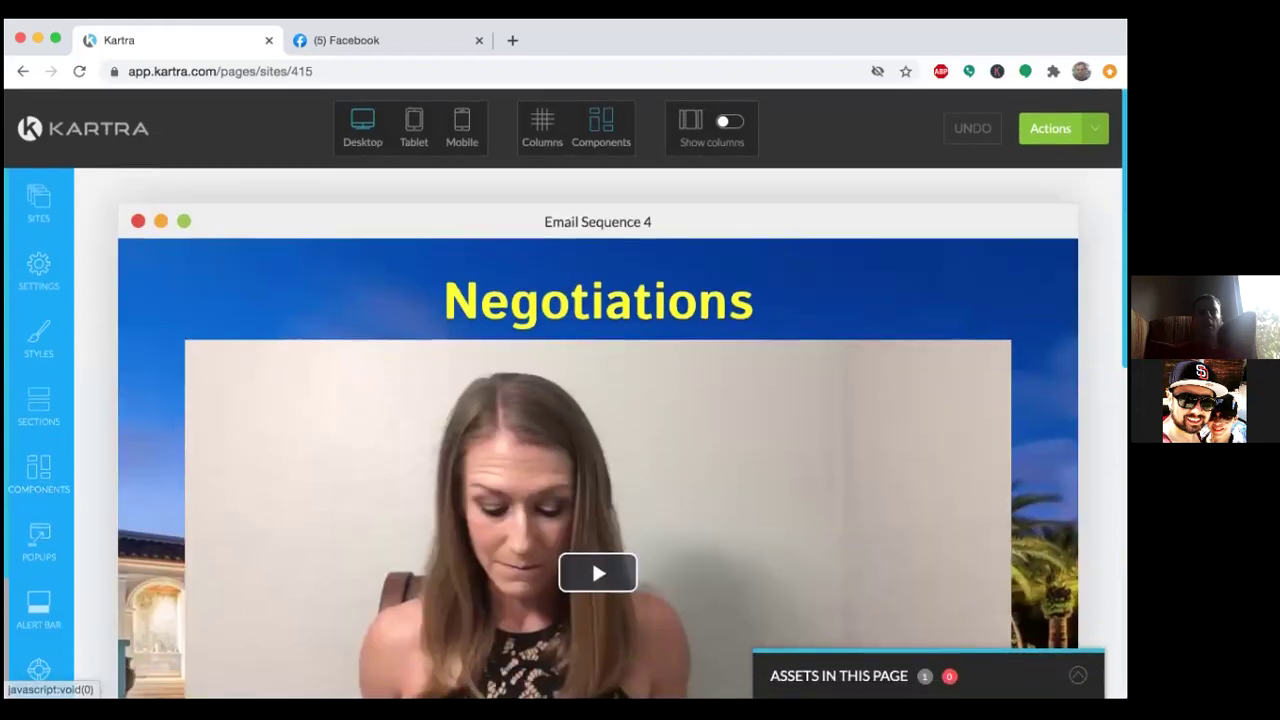
pyautogui.click(1050, 128)
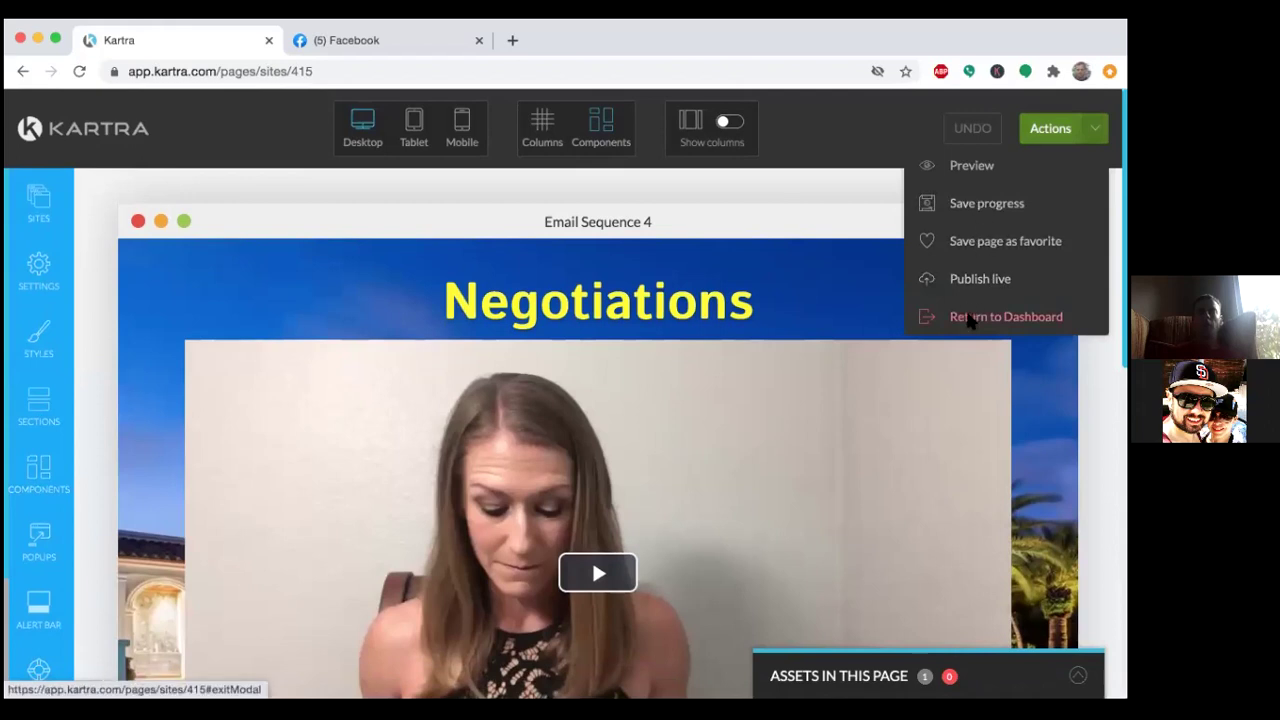
pyautogui.click(970, 318)
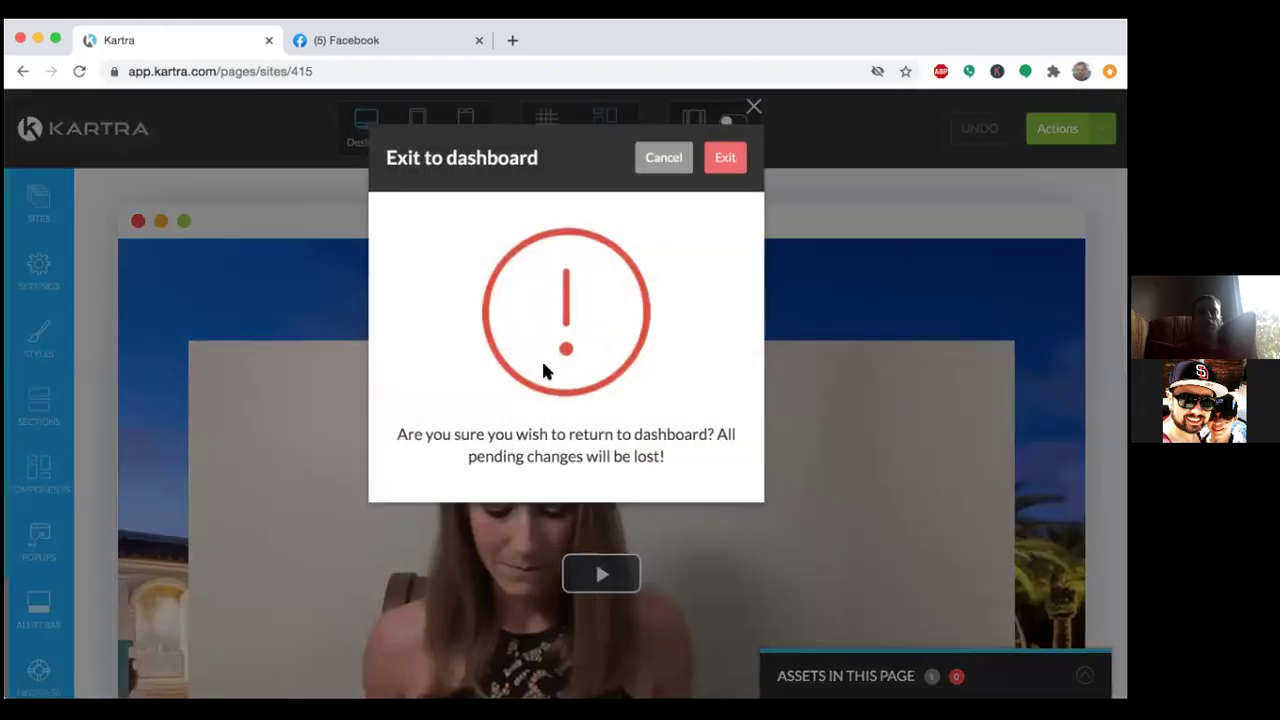
pyautogui.click(722, 165)
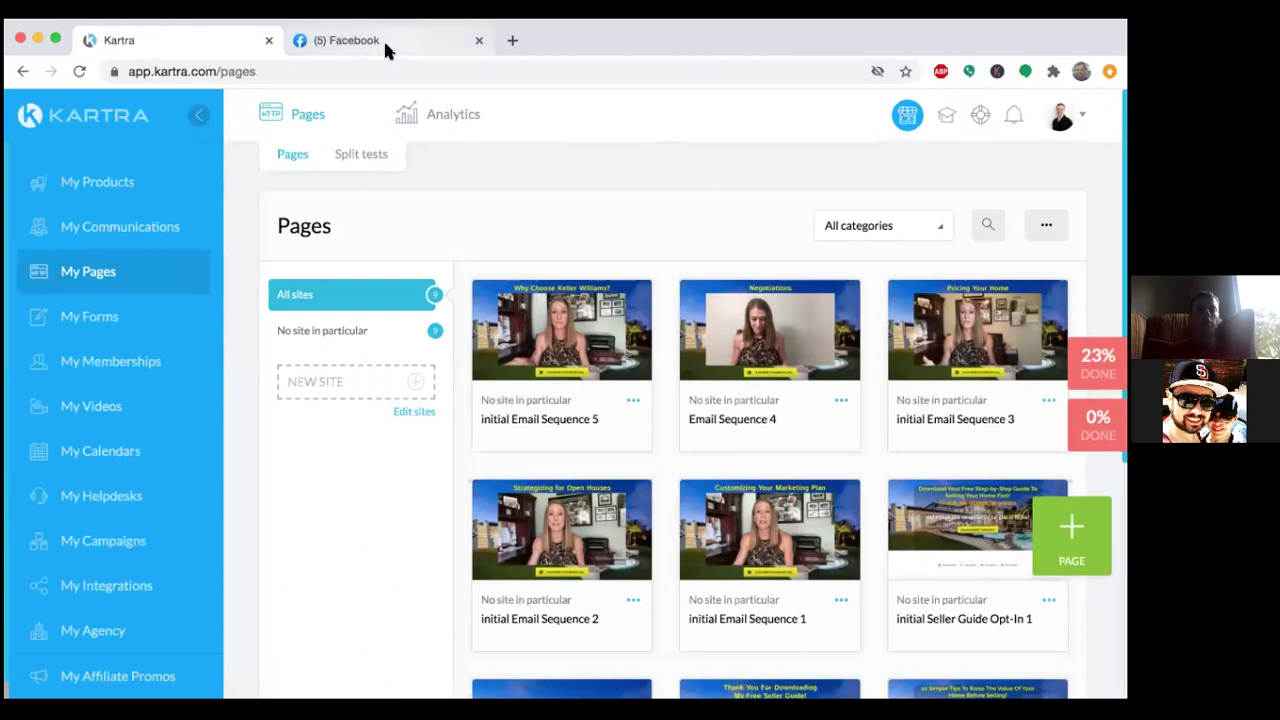
pyautogui.click(383, 38)
# Discard the post draft, log out of Facebook, and close the Facebook tab.
pyautogui.click(756, 183)
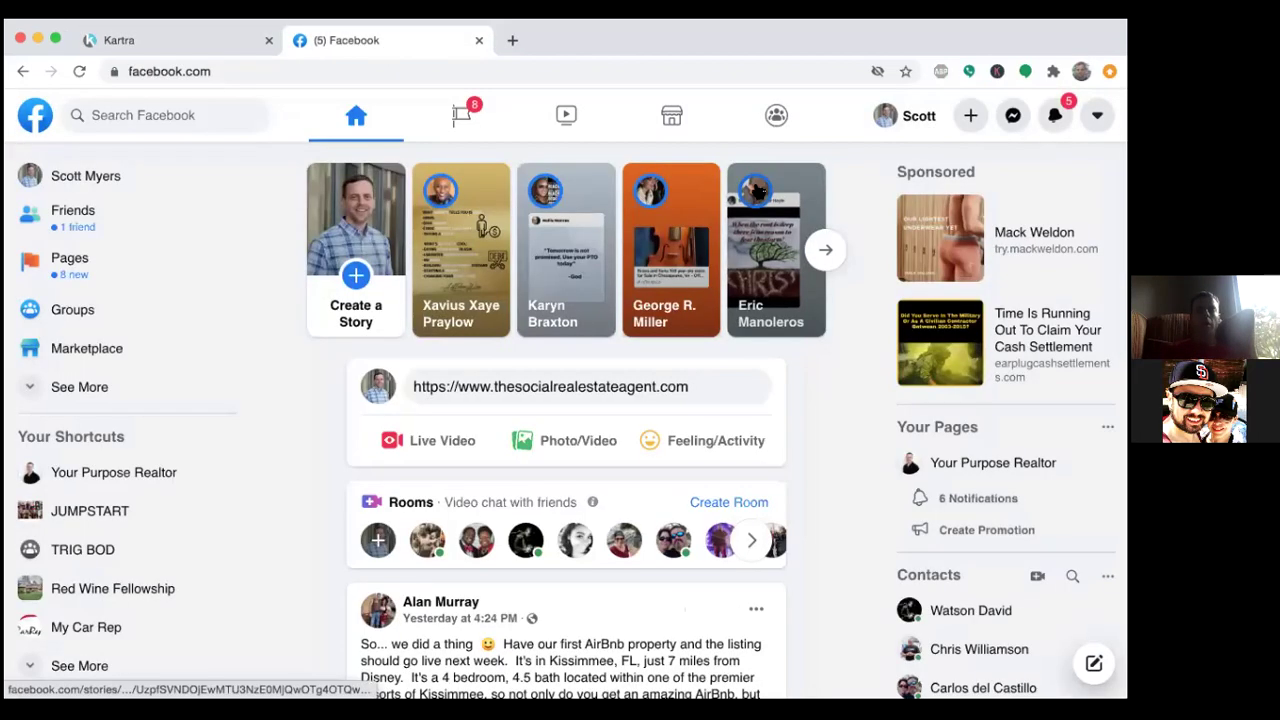
pyautogui.scroll(-1, 766, 487)
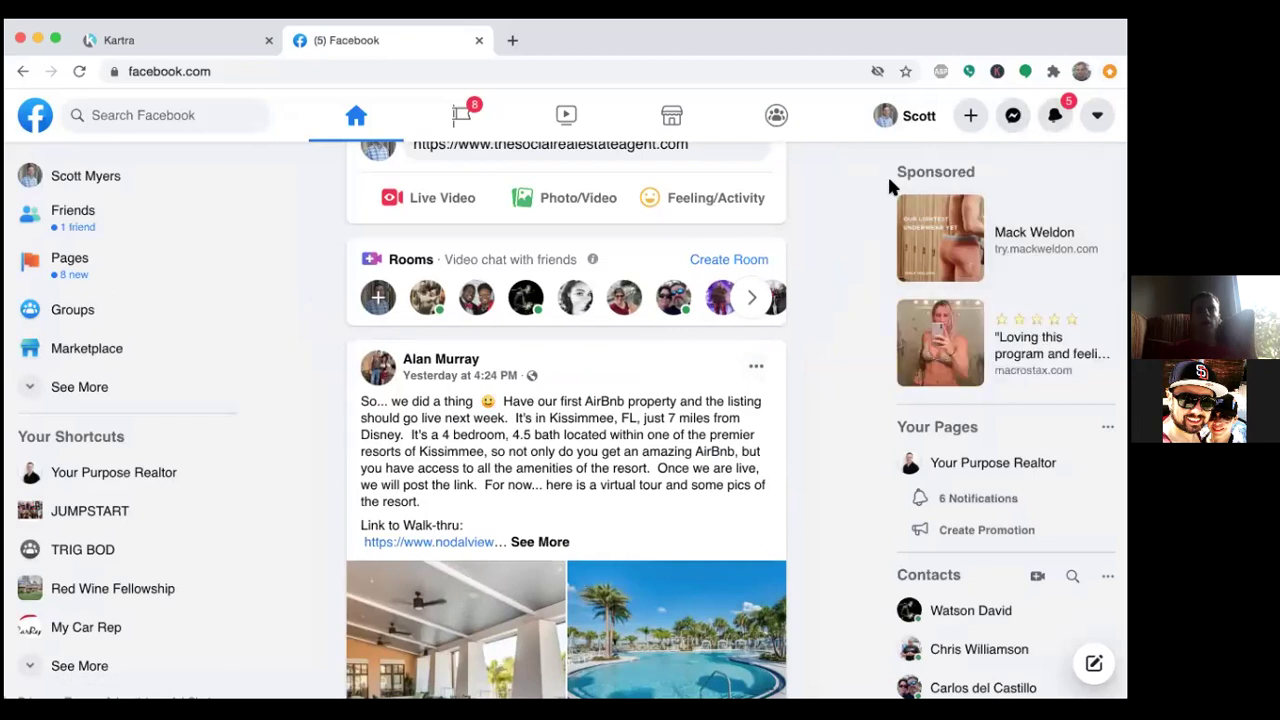
pyautogui.scroll(-5, 852, 366)
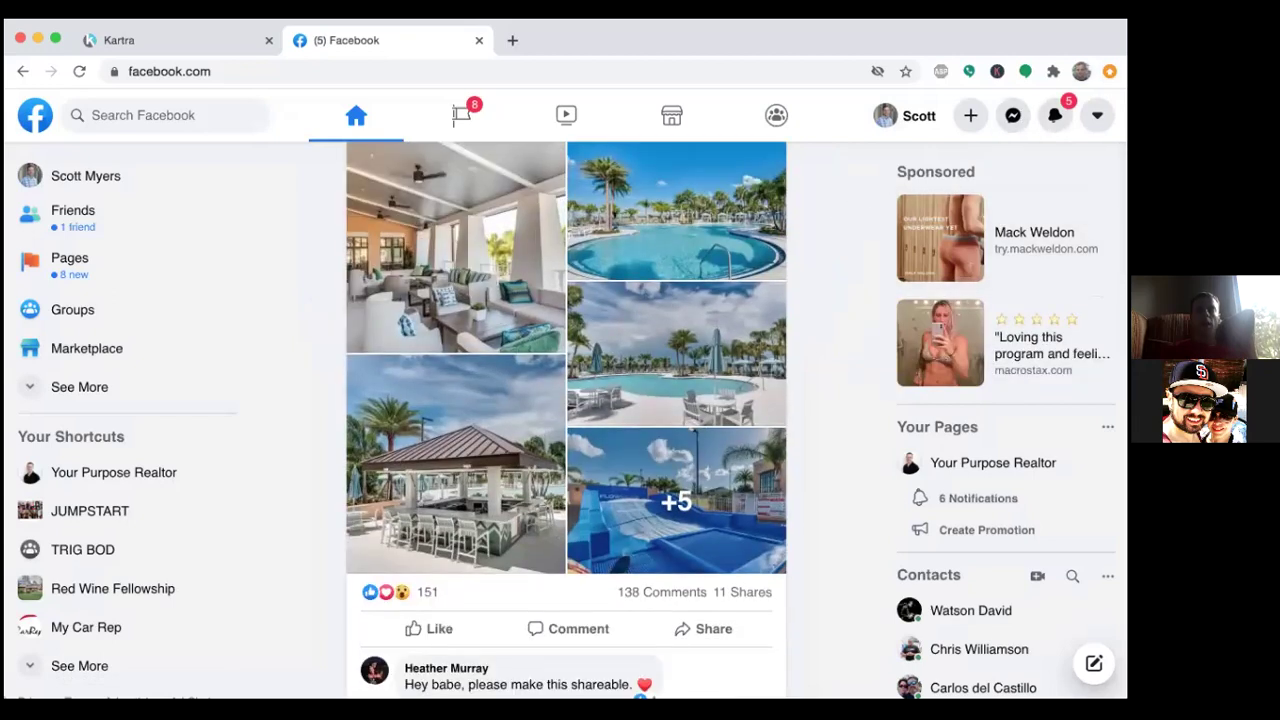
pyautogui.click(1097, 115)
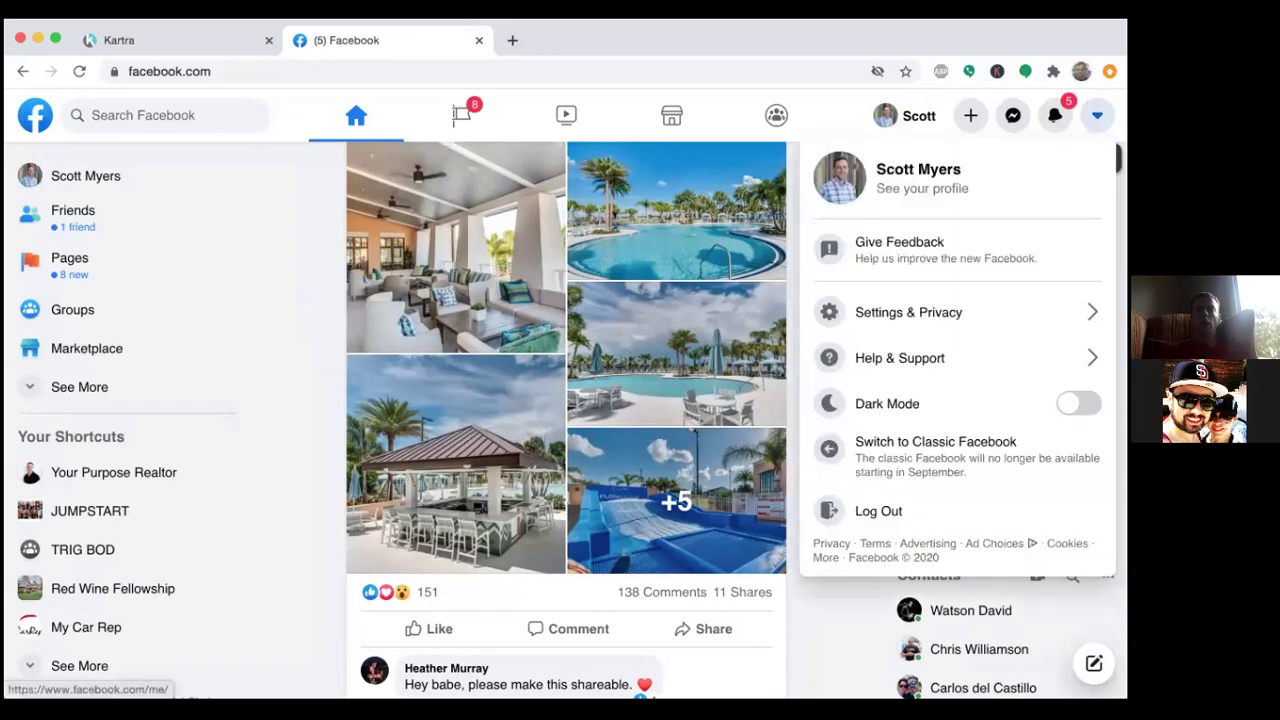
pyautogui.click(880, 514)
pyautogui.click(695, 266)
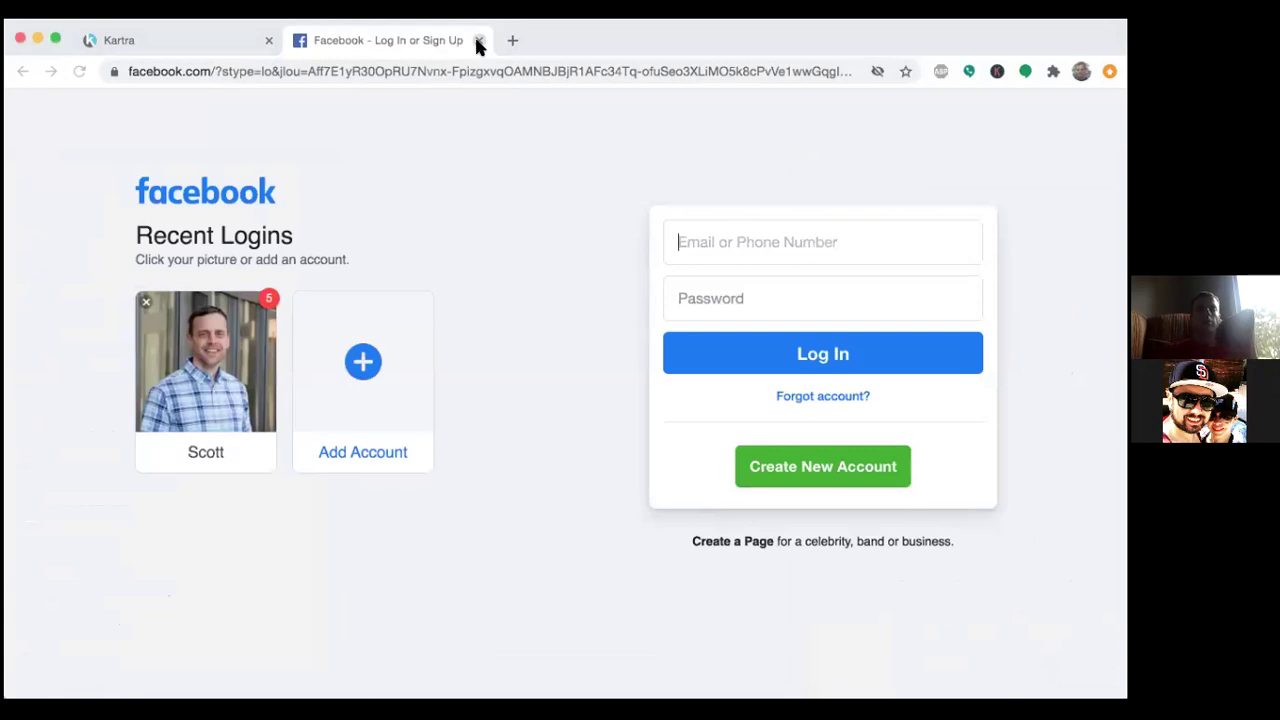
pyautogui.click(479, 40)
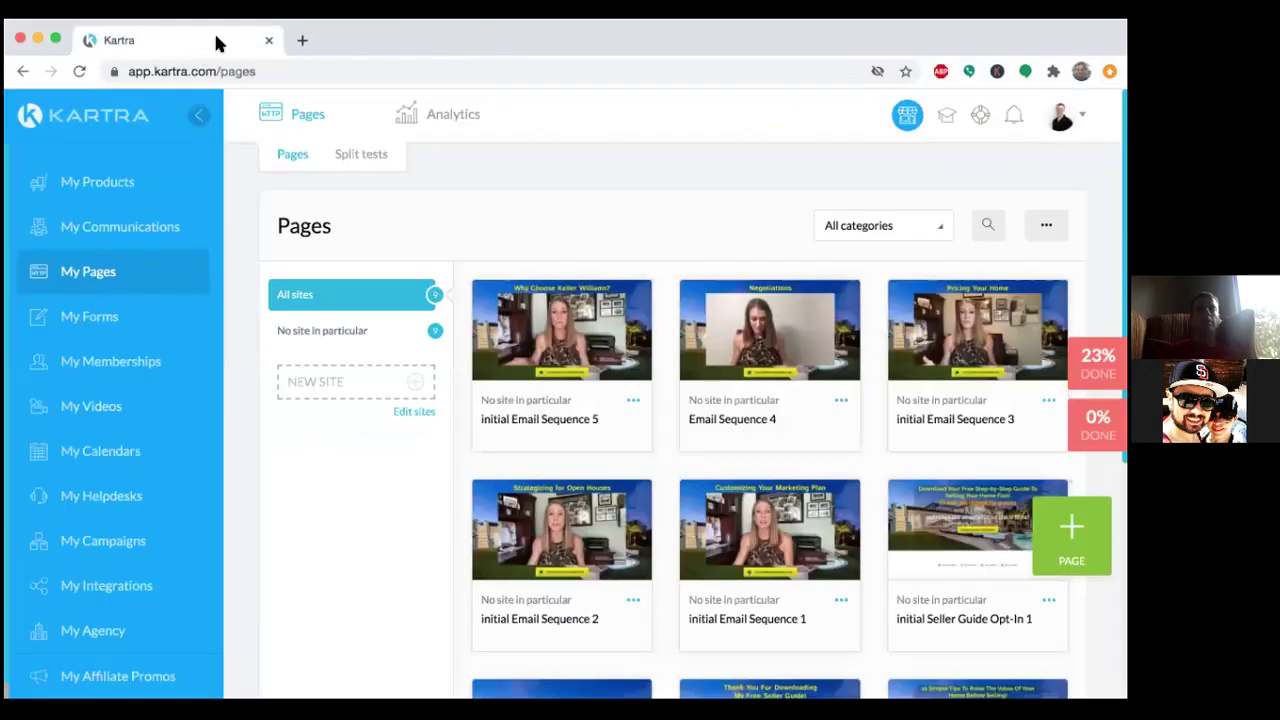